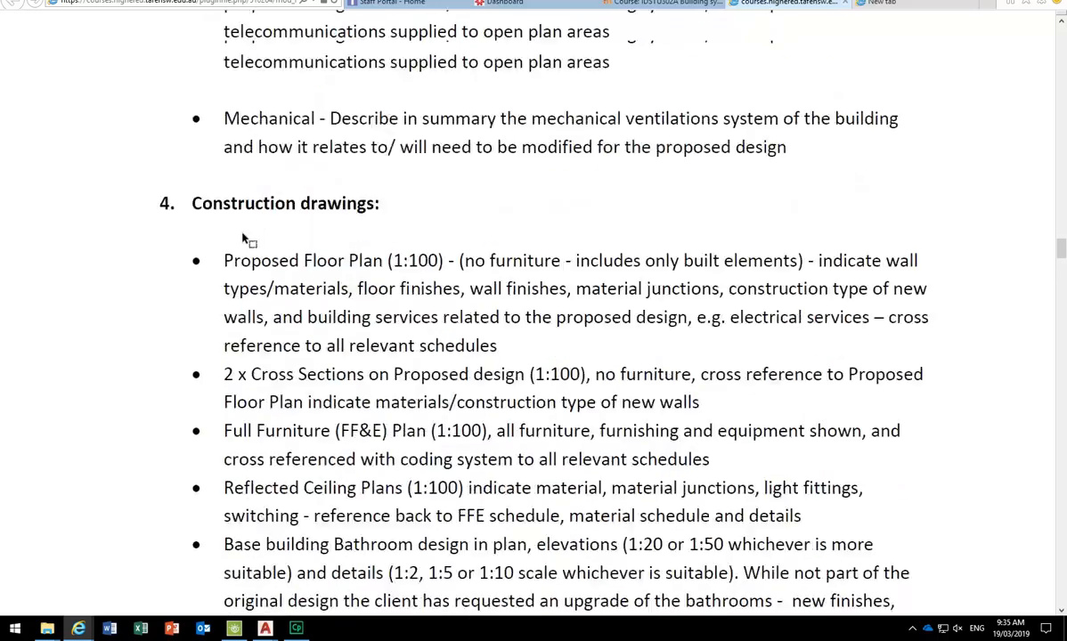
{"action": "scroll", "coordinate": [242, 234], "scroll_direction": "up", "scroll_amount": 4}
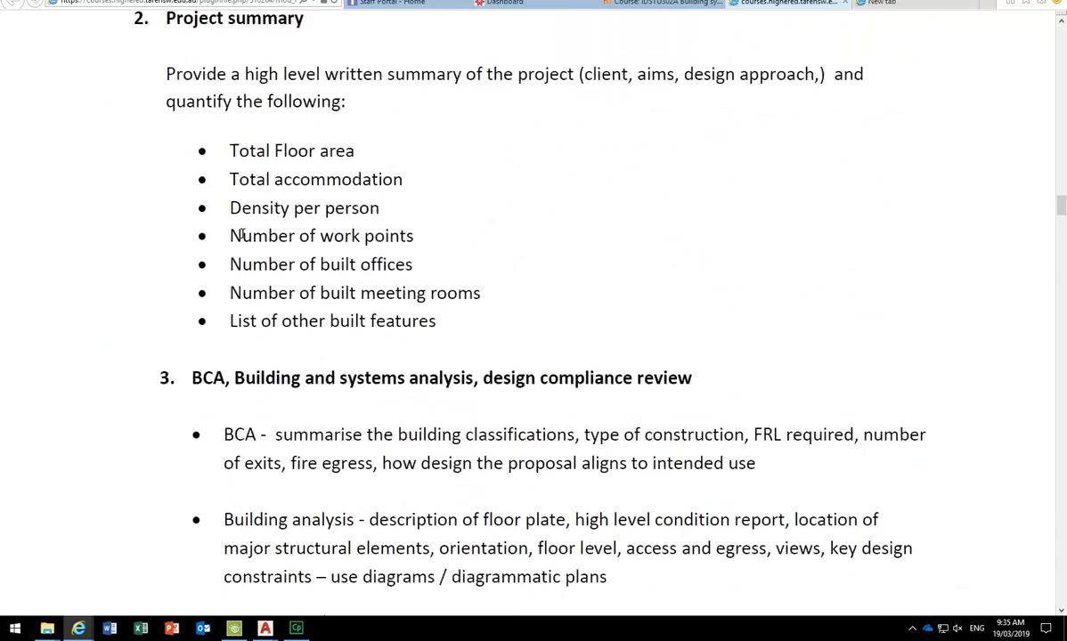
- Check in Page Setup Manager that Layout1's paper size is ISO A2 (594.00 x 420.00 MM)
{"action": "left_click", "coordinate": [1001, 12]}
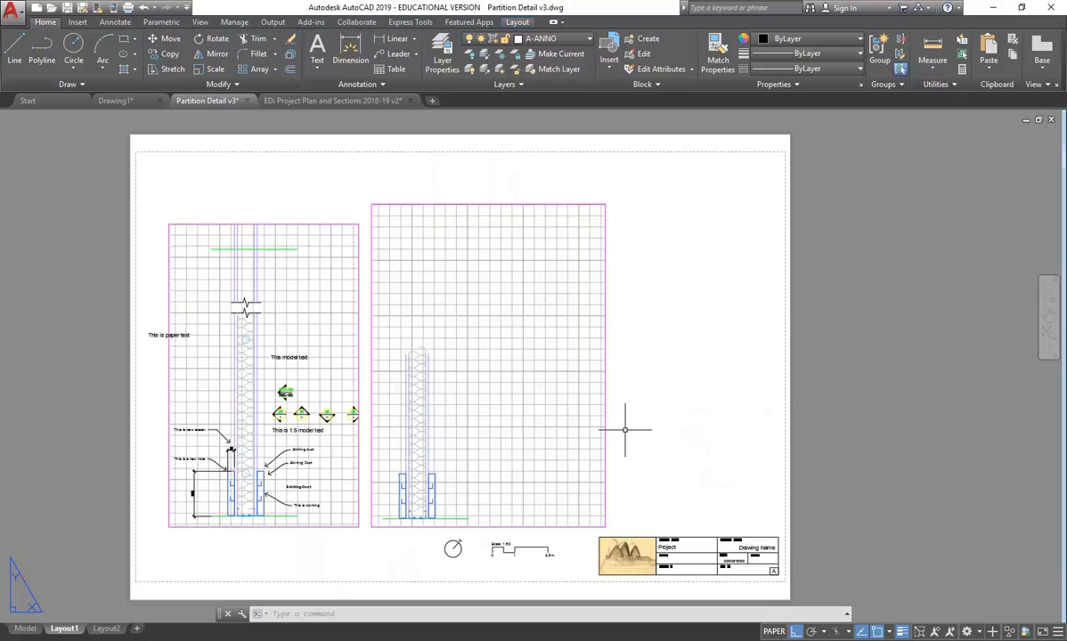
{"action": "right_click", "coordinate": [67, 629]}
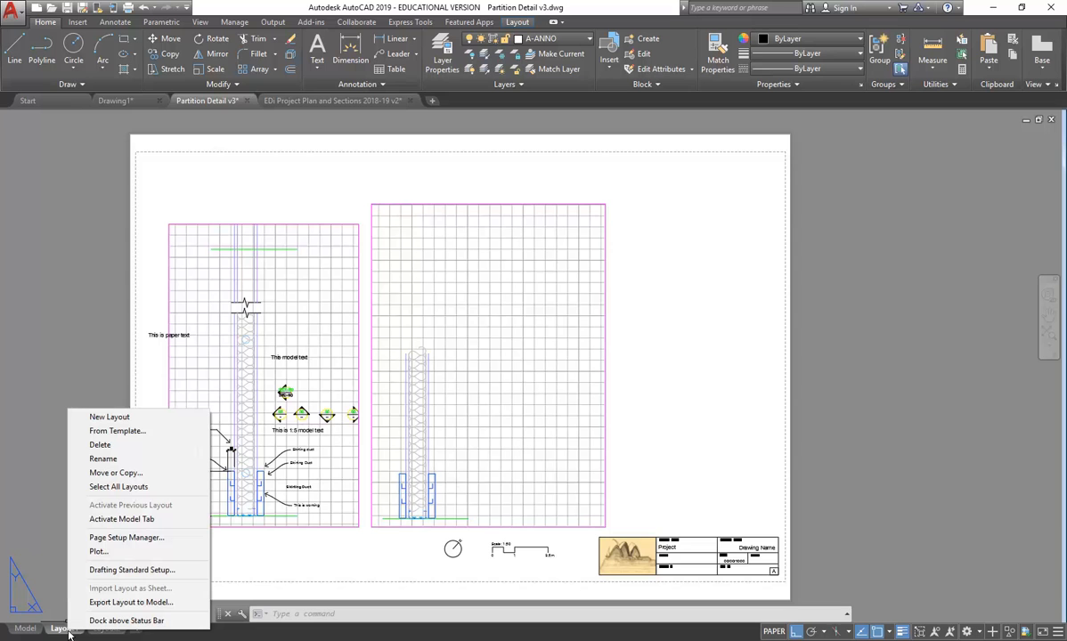
{"action": "left_click", "coordinate": [121, 538]}
{"action": "left_click", "coordinate": [617, 305]}
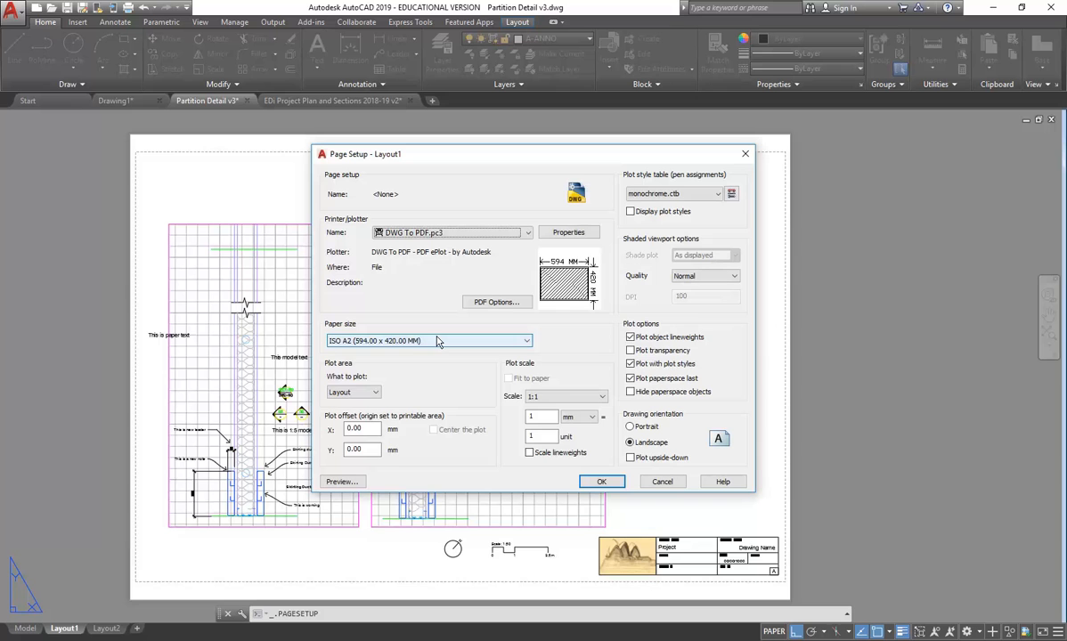
{"action": "left_click", "coordinate": [436, 342]}
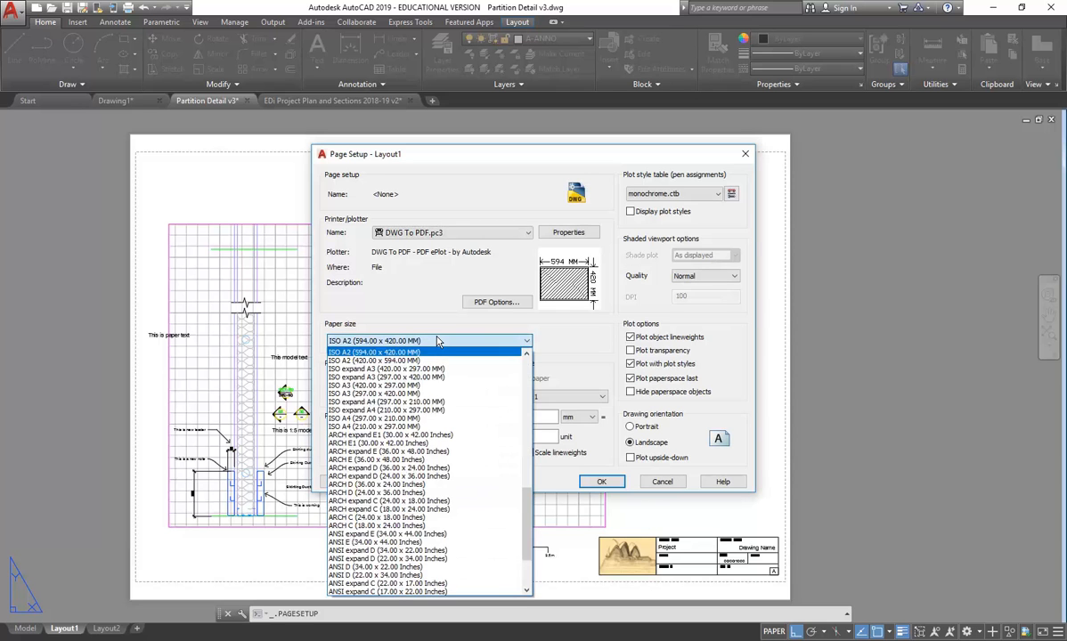
{"action": "left_click", "coordinate": [437, 341]}
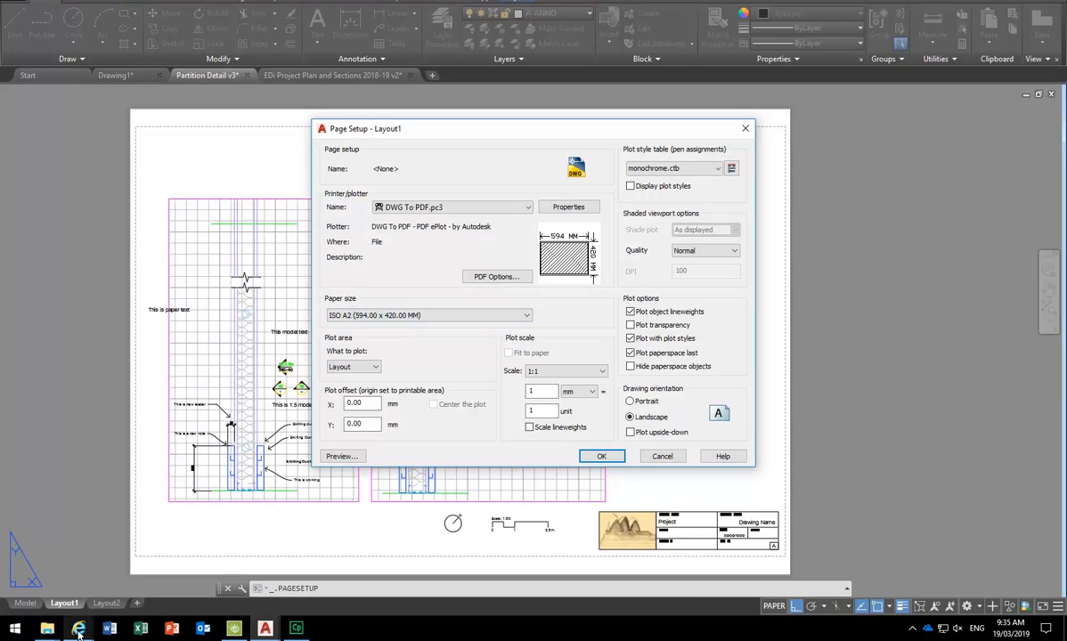
{"action": "mouse_move", "coordinate": [78, 632]}
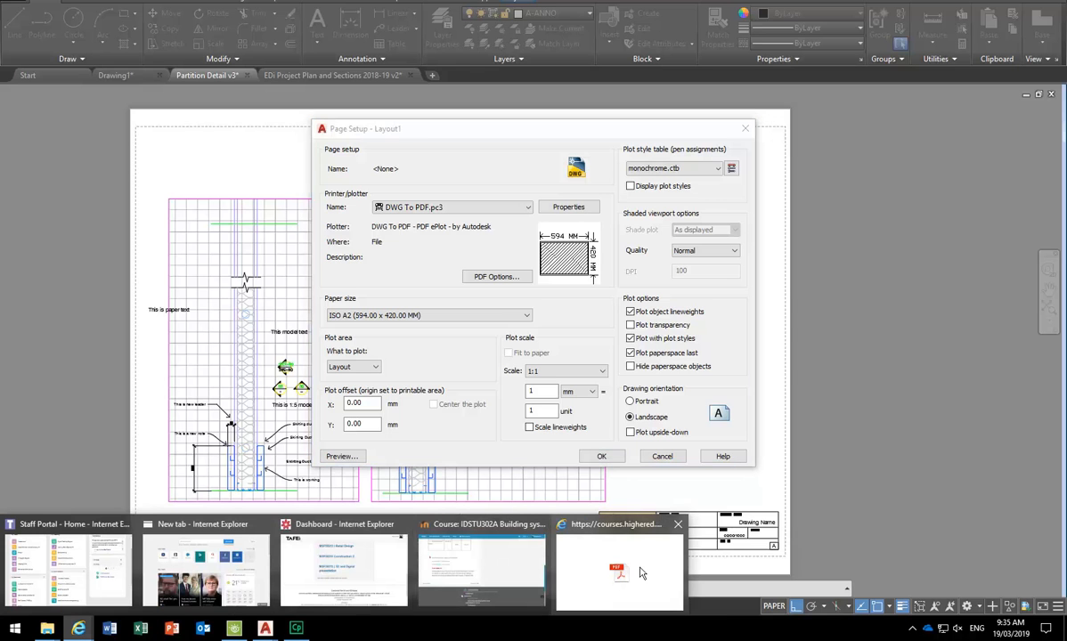
- In the brief PDF, highlight the Finished document's A1 or A2 report format requirement
{"action": "mouse_move", "coordinate": [633, 570]}
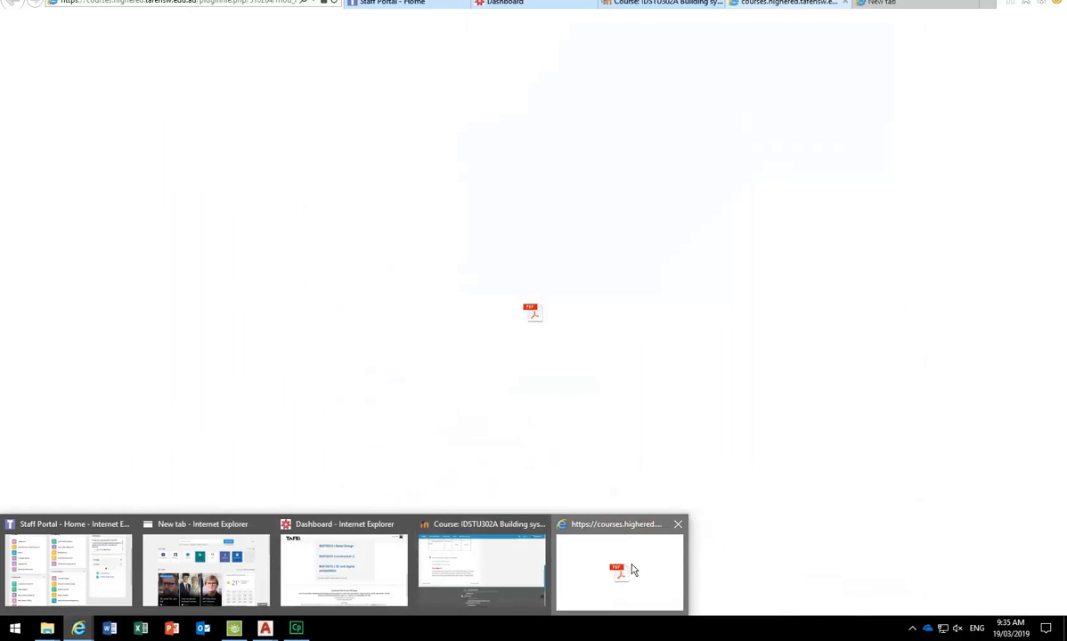
{"action": "left_click", "coordinate": [633, 570]}
{"action": "left_click_drag", "start_coordinate": [1062, 204], "coordinate": [1061, 381]}
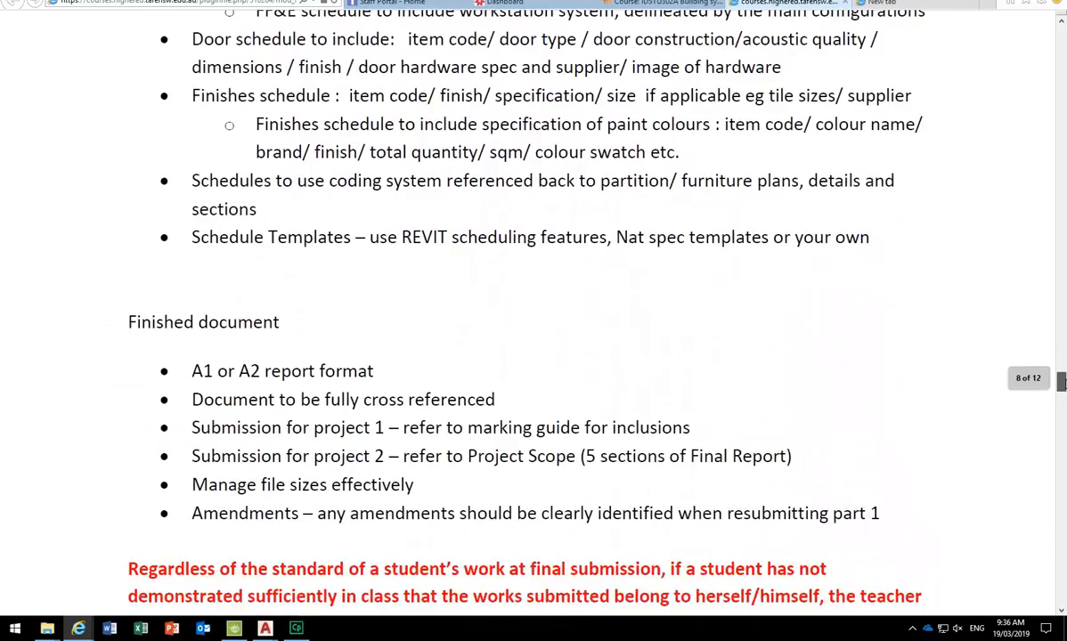
{"action": "left_click_drag", "start_coordinate": [202, 371], "coordinate": [254, 372]}
{"action": "left_click", "coordinate": [231, 373]}
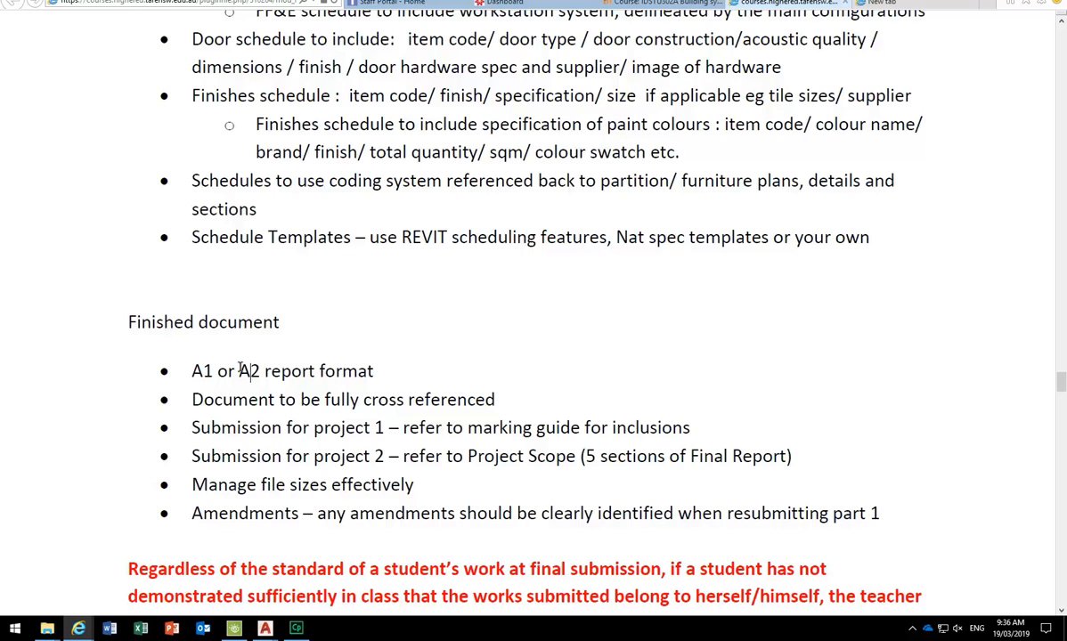
{"action": "double_click", "coordinate": [246, 371]}
{"action": "left_click_drag", "start_coordinate": [189, 368], "coordinate": [218, 381]}
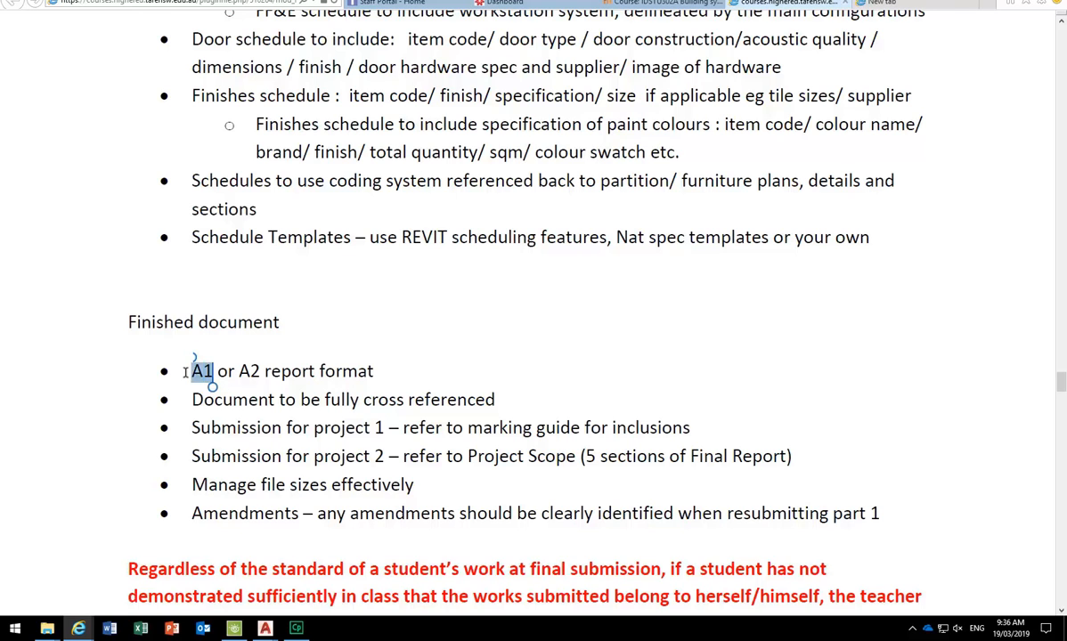
{"action": "double_click", "coordinate": [246, 371]}
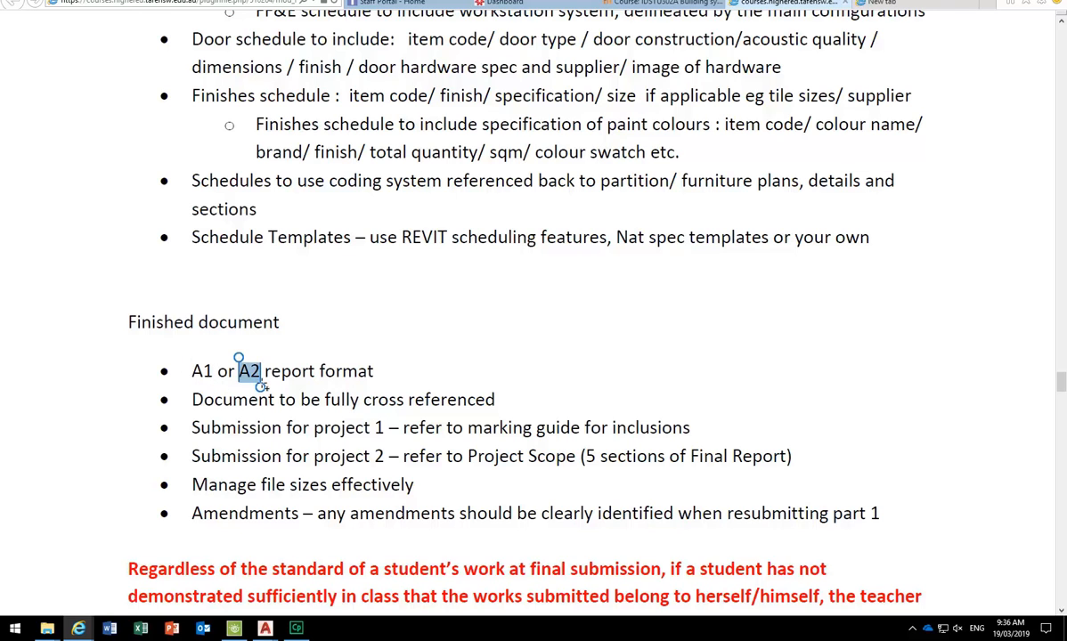
{"action": "left_click", "coordinate": [254, 390]}
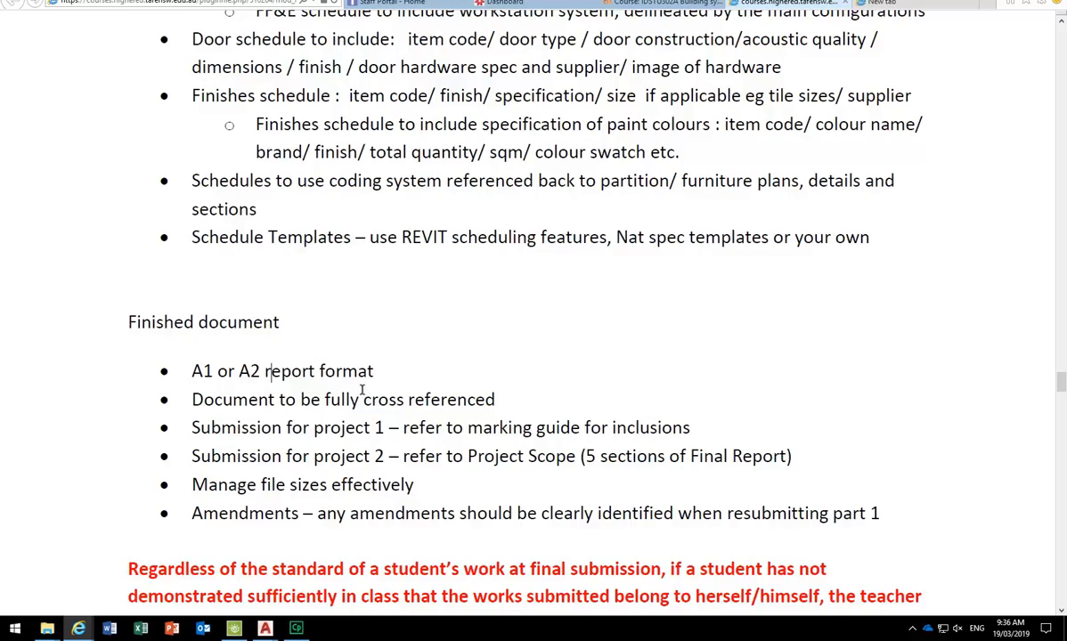
- Scroll back up to the Preliminaries list and point out the Title page requirement
{"action": "scroll", "coordinate": [362, 390], "scroll_direction": "up", "scroll_amount": 15}
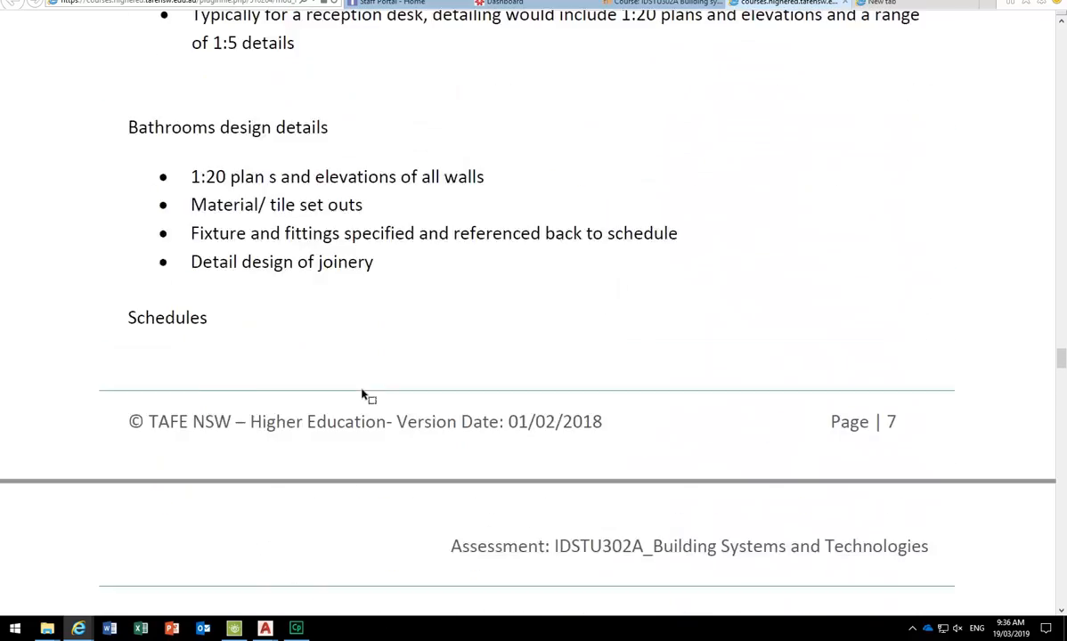
{"action": "scroll", "coordinate": [363, 391], "scroll_direction": "up", "scroll_amount": 10}
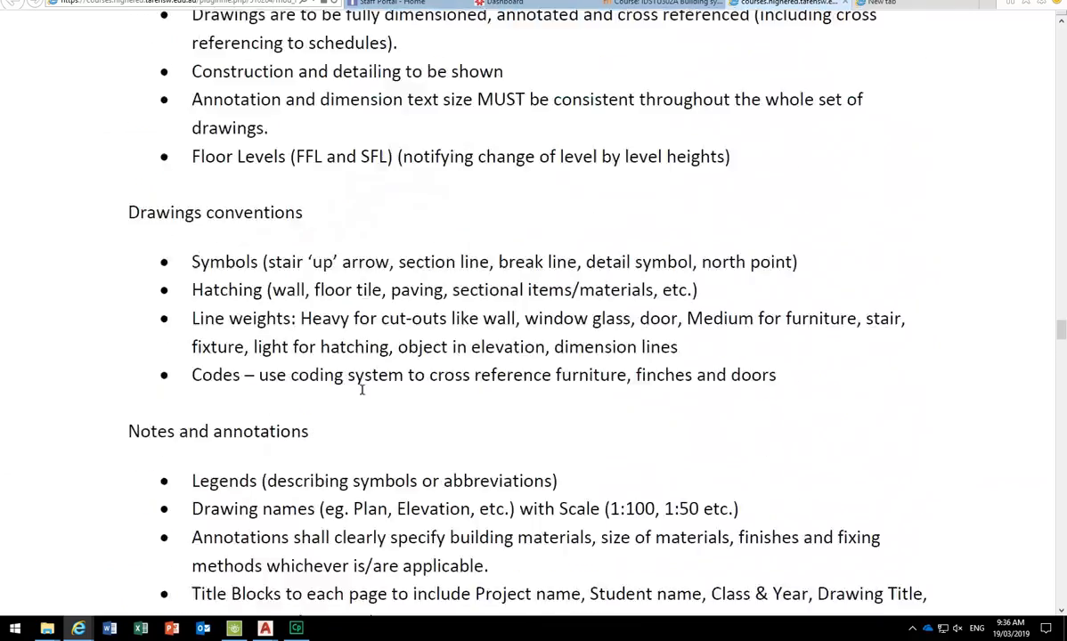
{"action": "scroll", "coordinate": [362, 389], "scroll_direction": "up", "scroll_amount": 12}
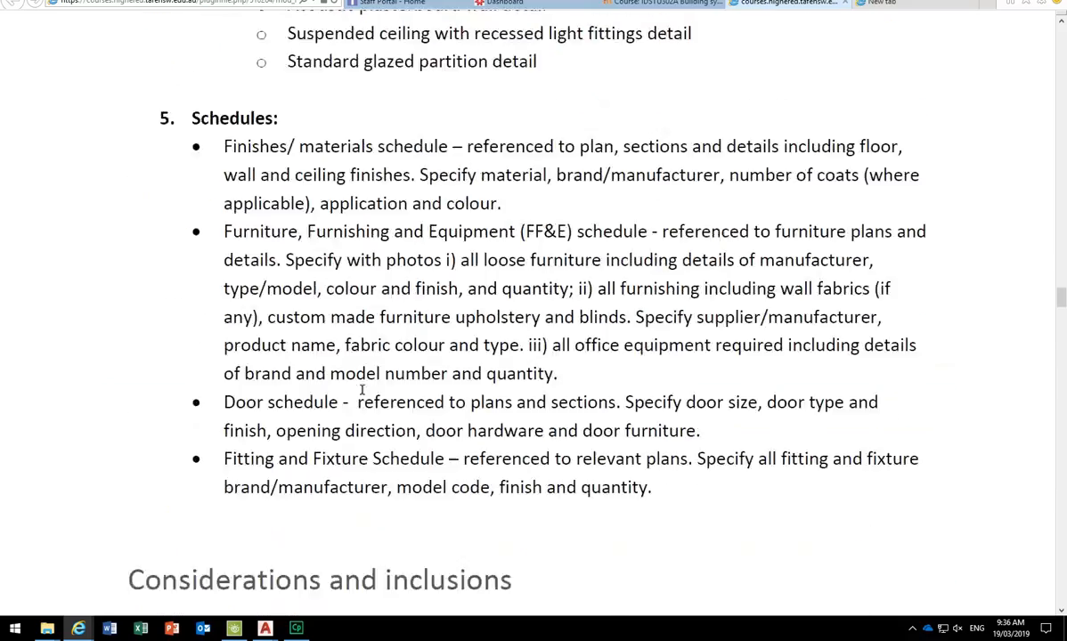
{"action": "scroll", "coordinate": [362, 389], "scroll_direction": "up", "scroll_amount": 4}
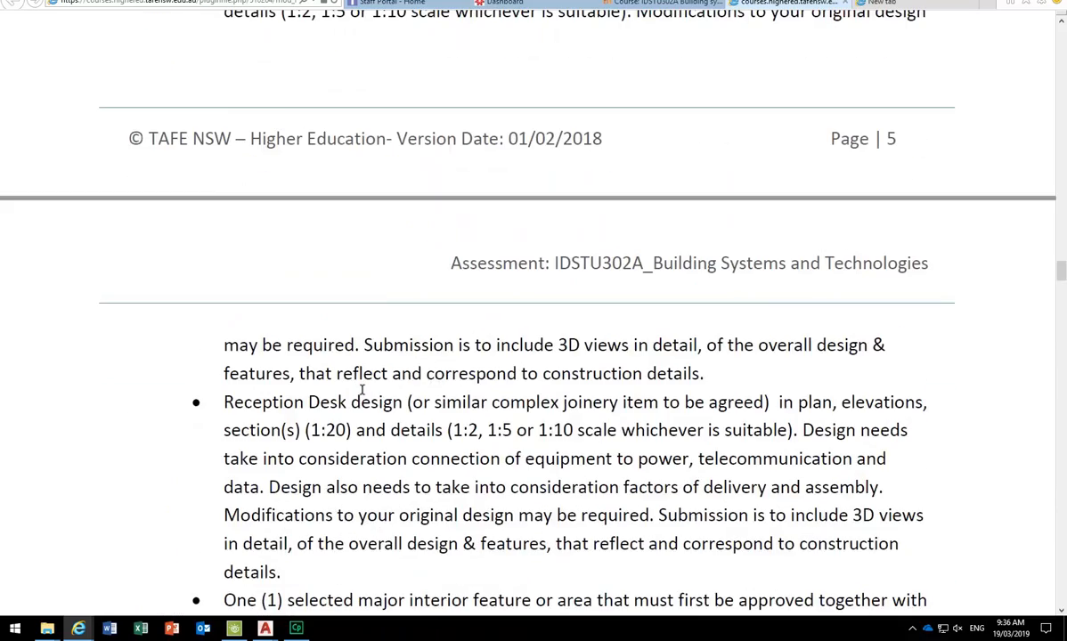
{"action": "scroll", "coordinate": [350, 409], "scroll_direction": "up", "scroll_amount": 8}
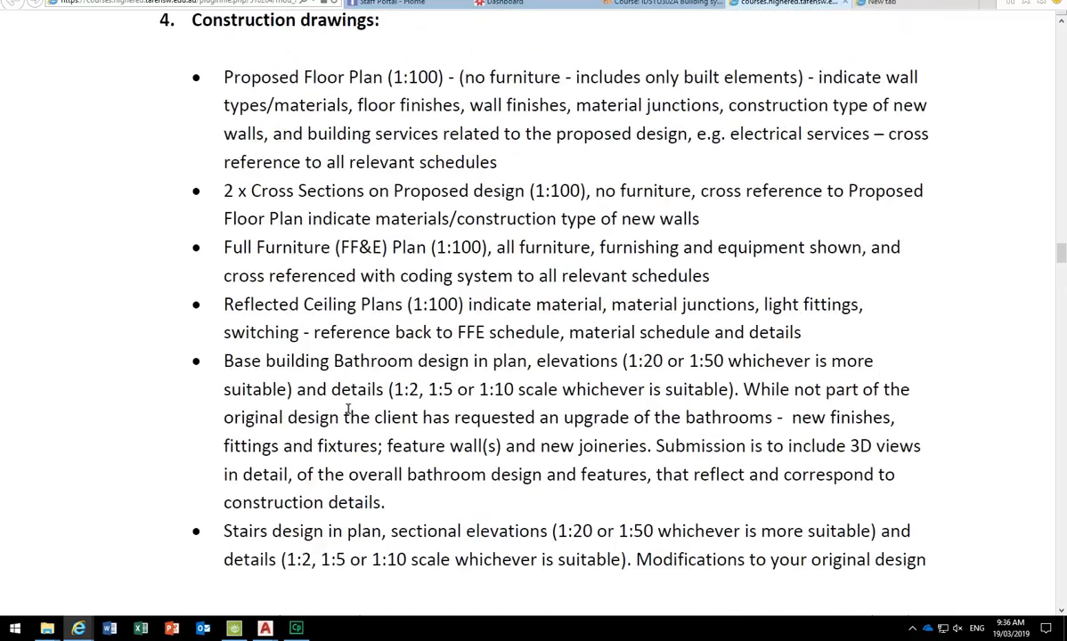
{"action": "scroll", "coordinate": [347, 410], "scroll_direction": "up", "scroll_amount": 20}
{"action": "scroll", "coordinate": [347, 415], "scroll_direction": "up", "scroll_amount": 15}
{"action": "scroll", "coordinate": [348, 410], "scroll_direction": "up", "scroll_amount": 2}
{"action": "scroll", "coordinate": [348, 410], "scroll_direction": "down", "scroll_amount": 4}
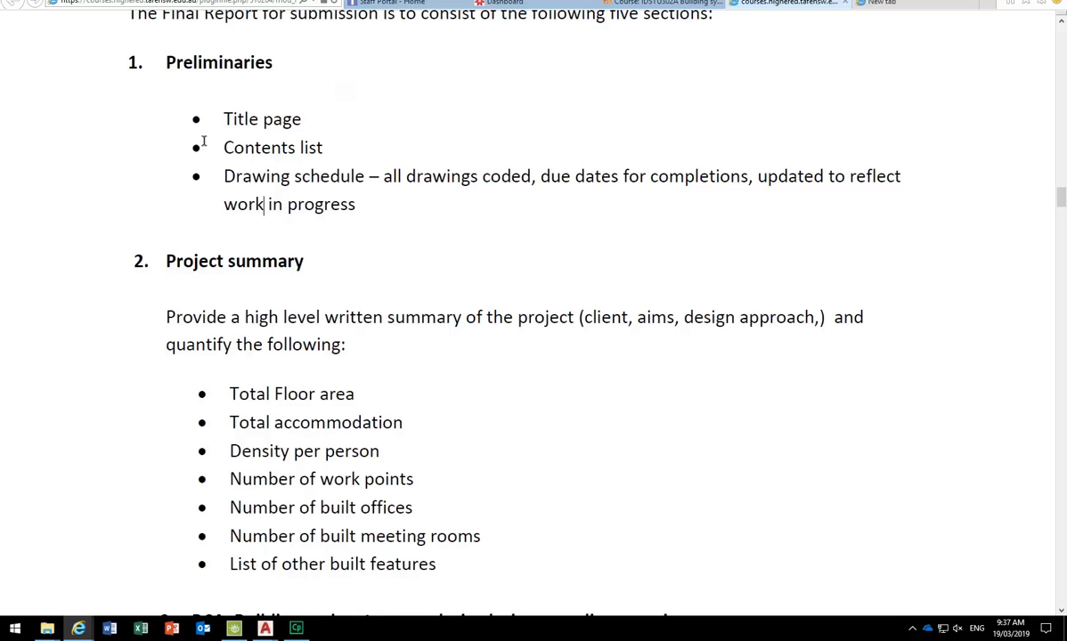
{"action": "left_click", "coordinate": [223, 118]}
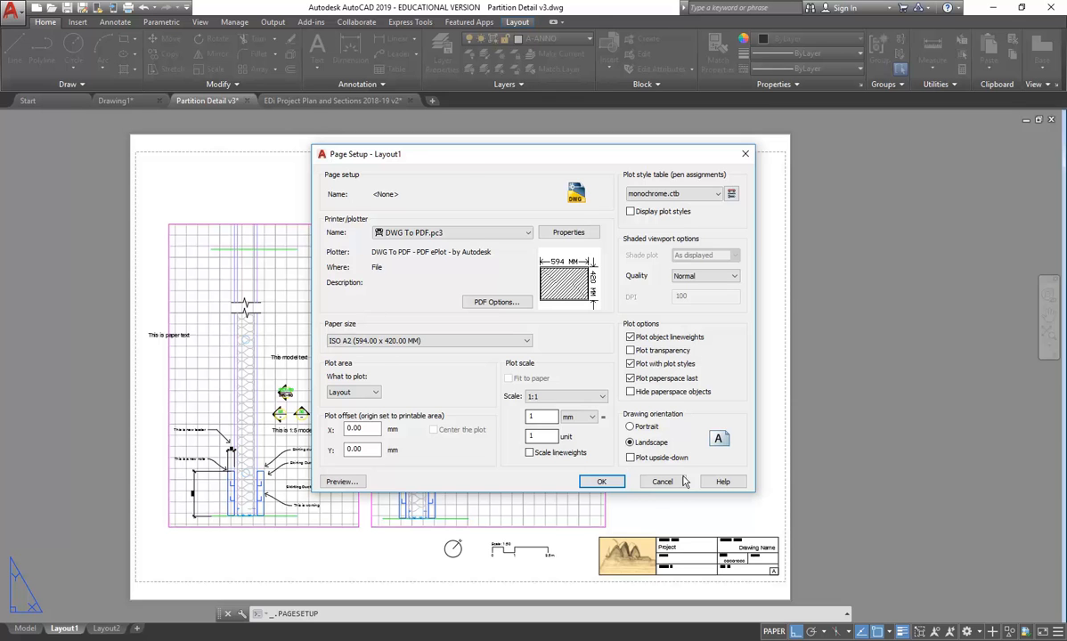
- Close the page setup unchanged and create a copy of Layout1 placed before it
{"action": "left_click", "coordinate": [663, 481]}
{"action": "left_click", "coordinate": [566, 455]}
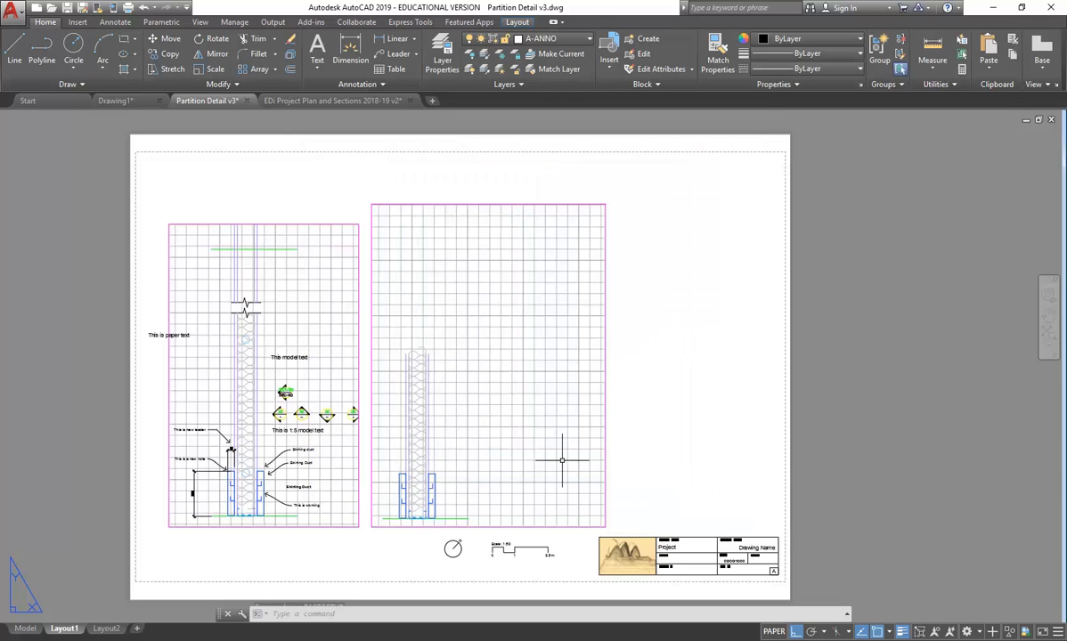
{"action": "right_click", "coordinate": [64, 629]}
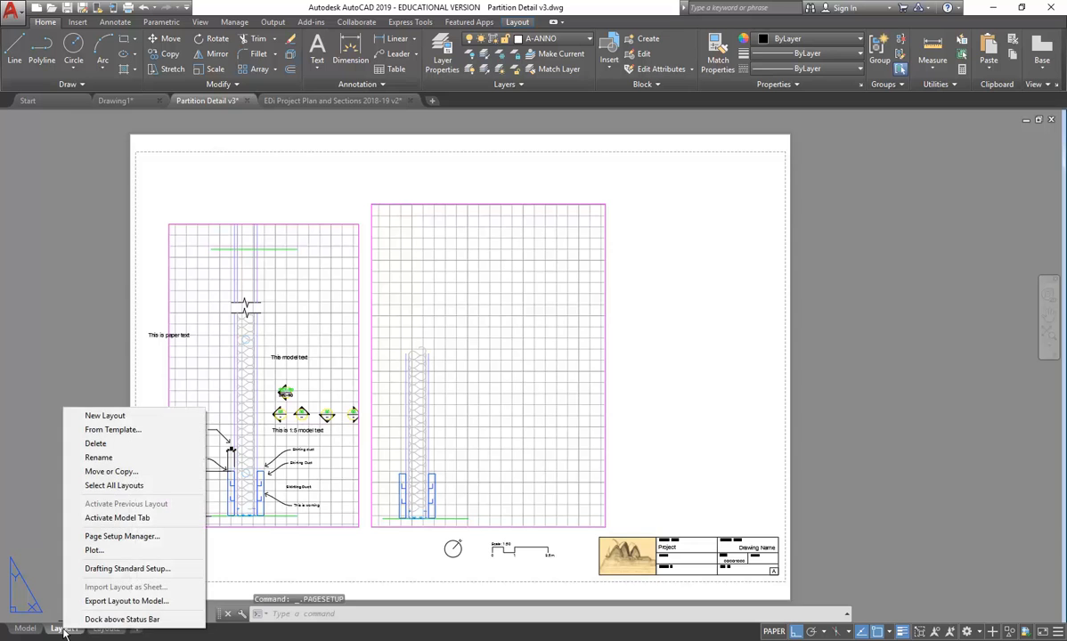
{"action": "left_click", "coordinate": [104, 472]}
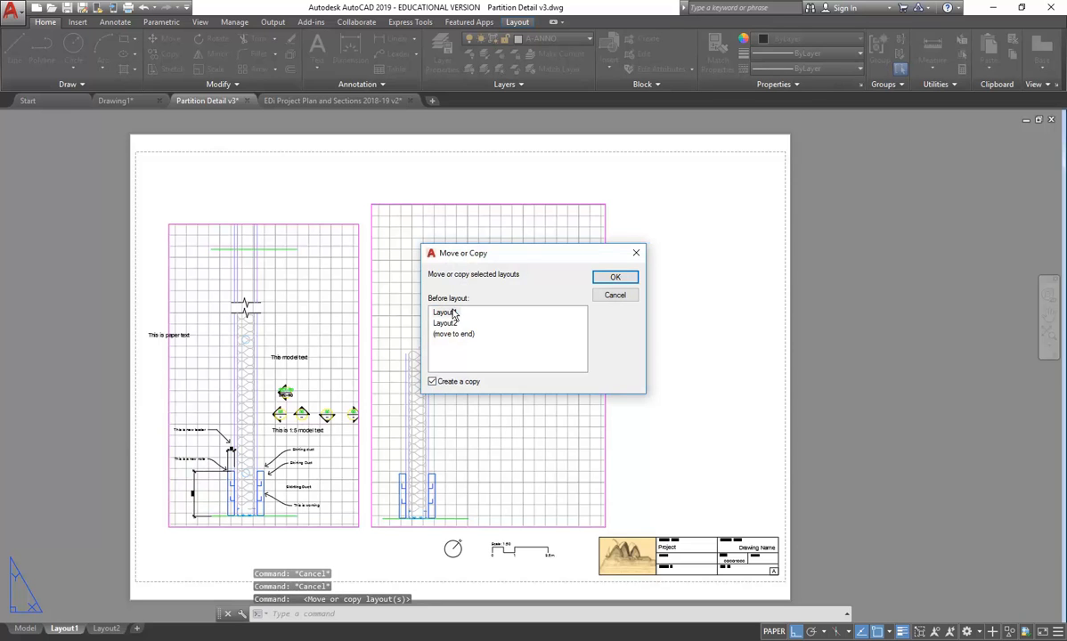
{"action": "left_click", "coordinate": [433, 382]}
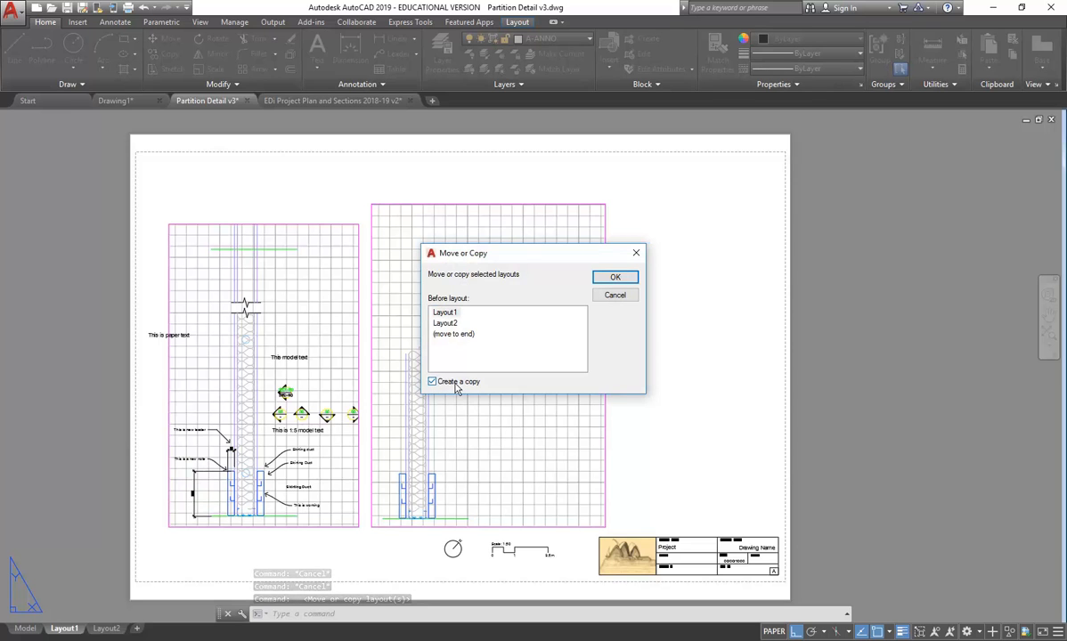
{"action": "left_click", "coordinate": [447, 313]}
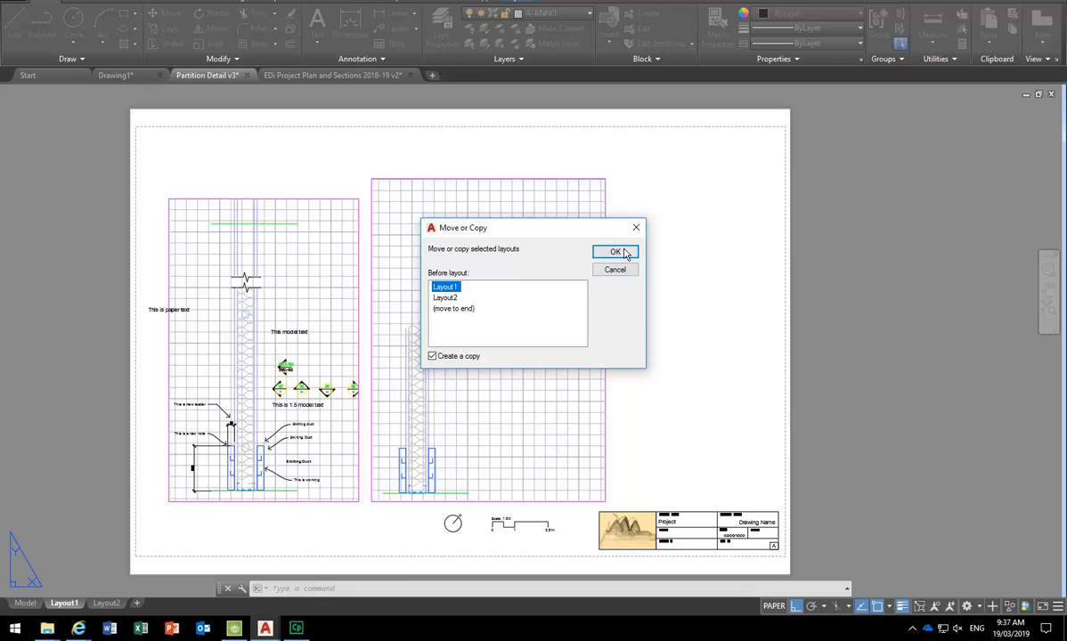
{"action": "left_click", "coordinate": [616, 277]}
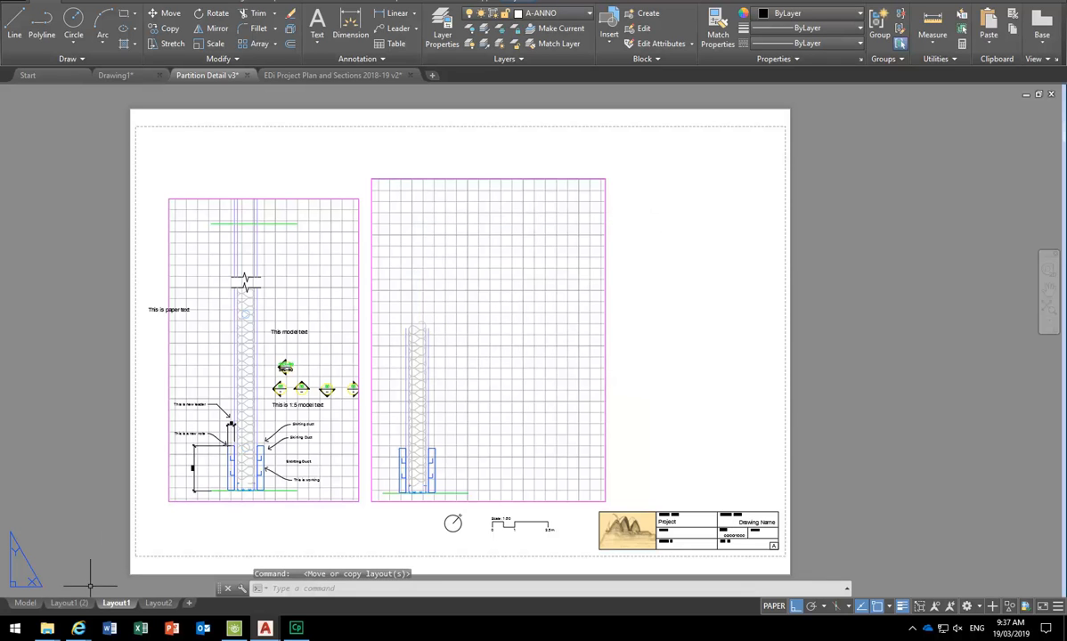
- Rename the Layout1 (2) copy to Cover
{"action": "left_click", "coordinate": [63, 604]}
{"action": "right_click", "coordinate": [62, 603]}
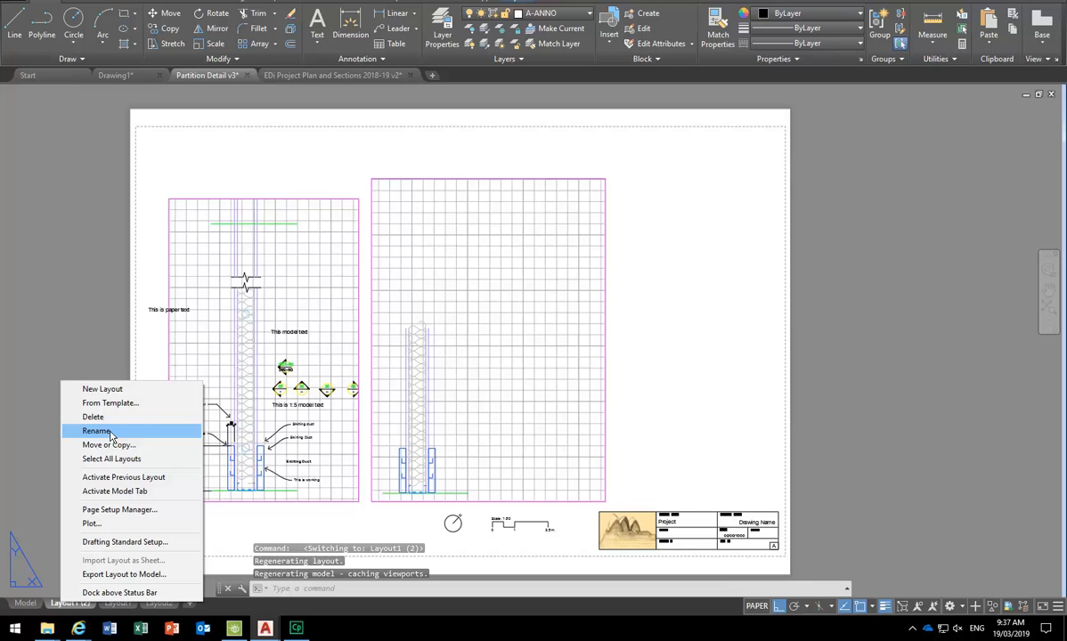
{"action": "left_click", "coordinate": [55, 606]}
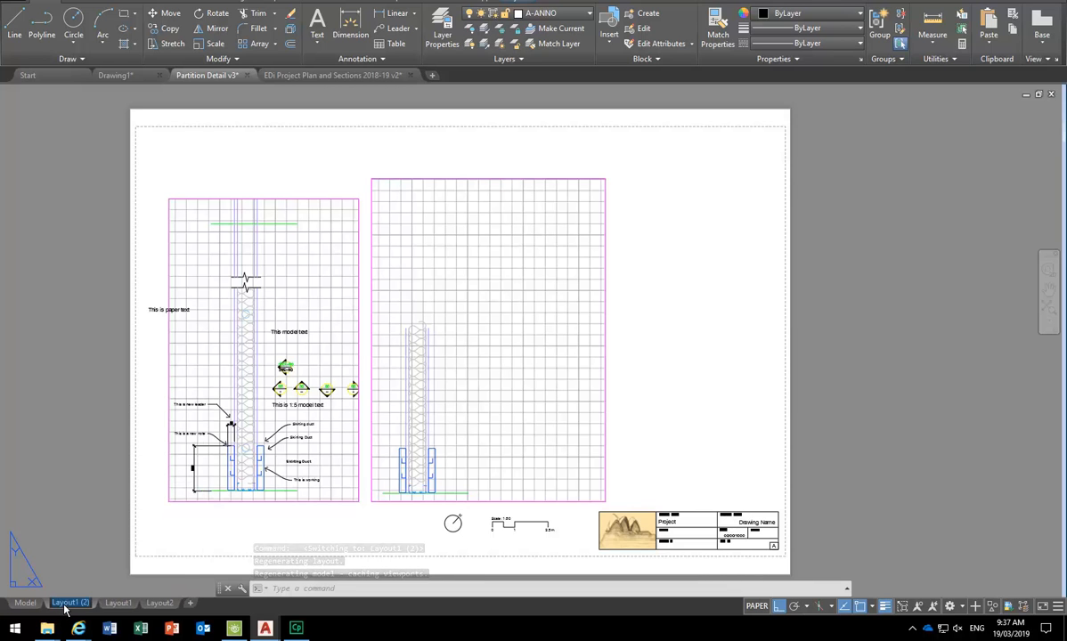
{"action": "mouse_move", "coordinate": [101, 608]}
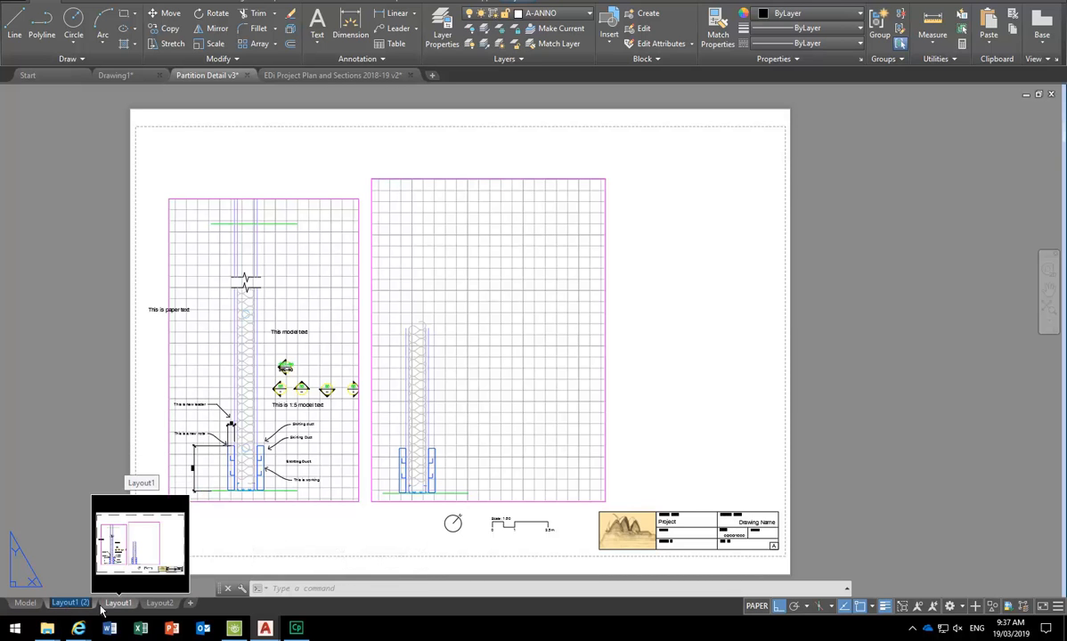
{"action": "type", "text": "cOVE"}
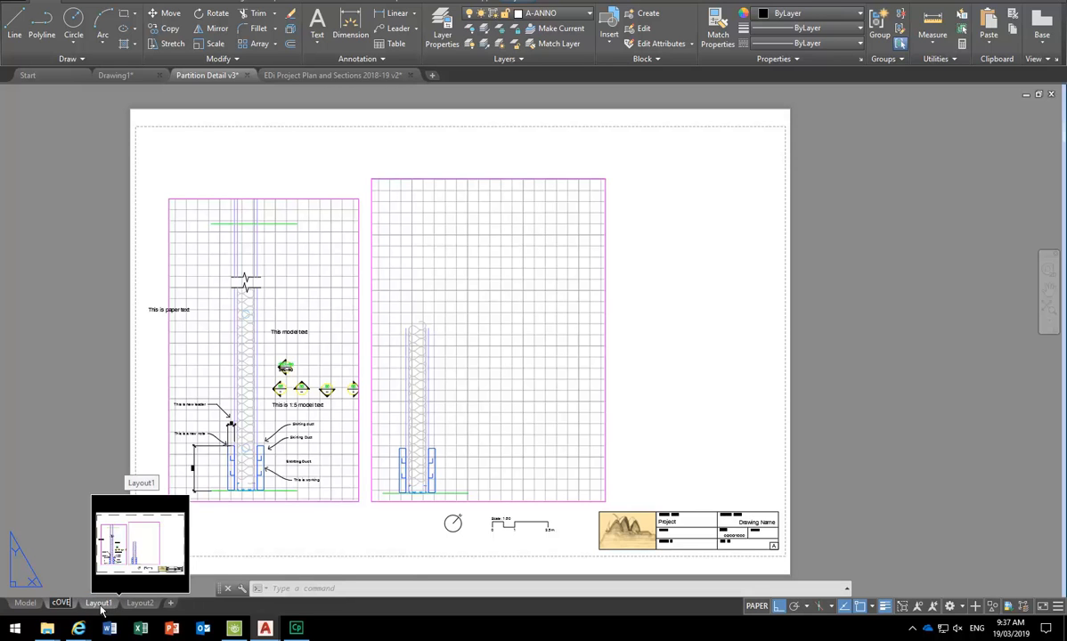
{"action": "key", "text": "BackSpace"}
{"action": "key", "text": "BackSpace"}
{"action": "key", "text": "BackSpace"}
{"action": "type", "text": "Cover"}
{"action": "key", "text": "Return"}
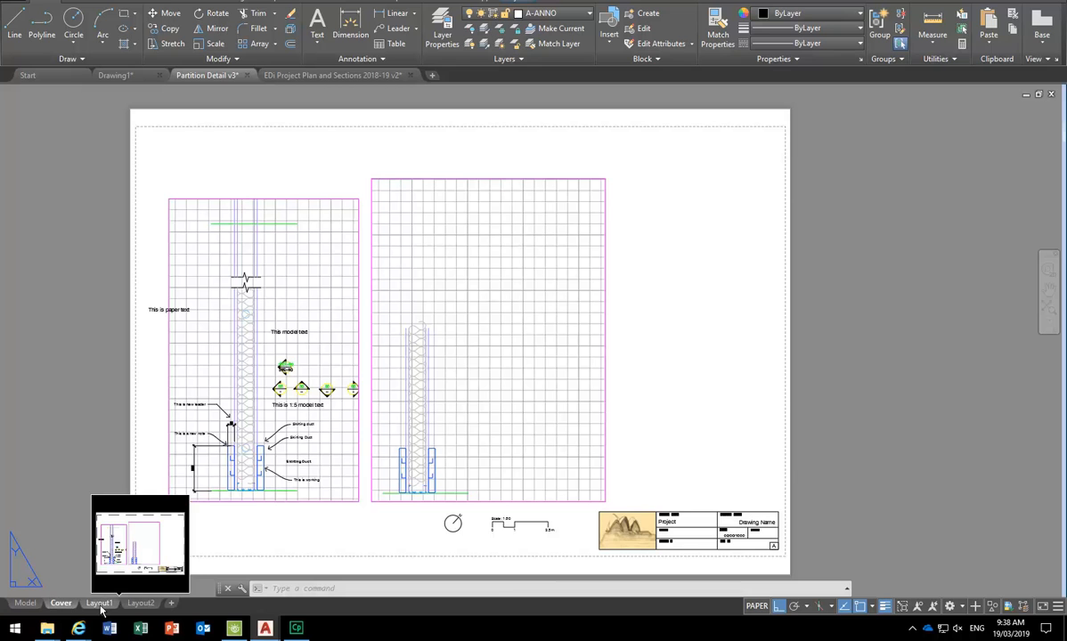
- Erase the two viewports, leftover dimension, paper text note, north arrow and scale bar
{"action": "left_click", "coordinate": [491, 401]}
{"action": "left_click", "coordinate": [675, 164]}
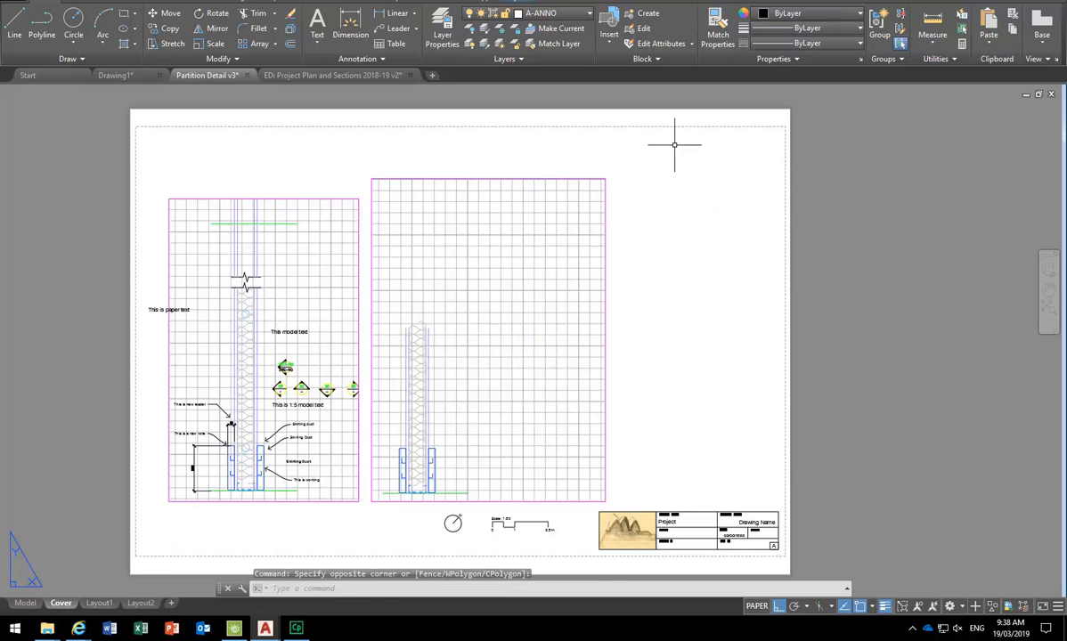
{"action": "left_click", "coordinate": [247, 366]}
{"action": "key", "text": "Delete"}
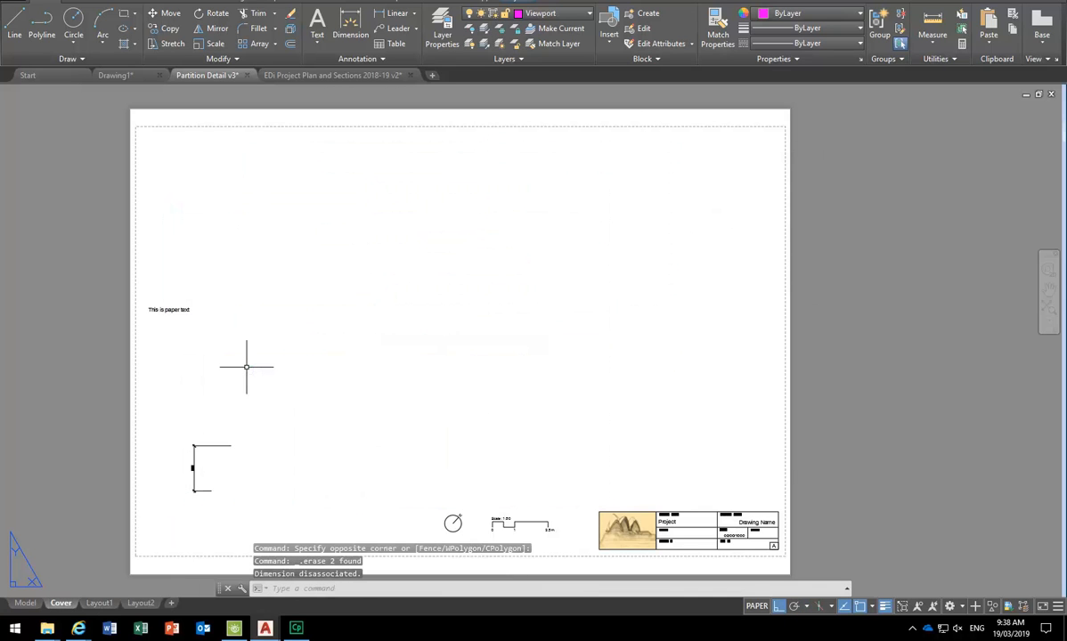
{"action": "left_click", "coordinate": [254, 428]}
{"action": "left_click", "coordinate": [138, 501]}
{"action": "key", "text": "Delete"}
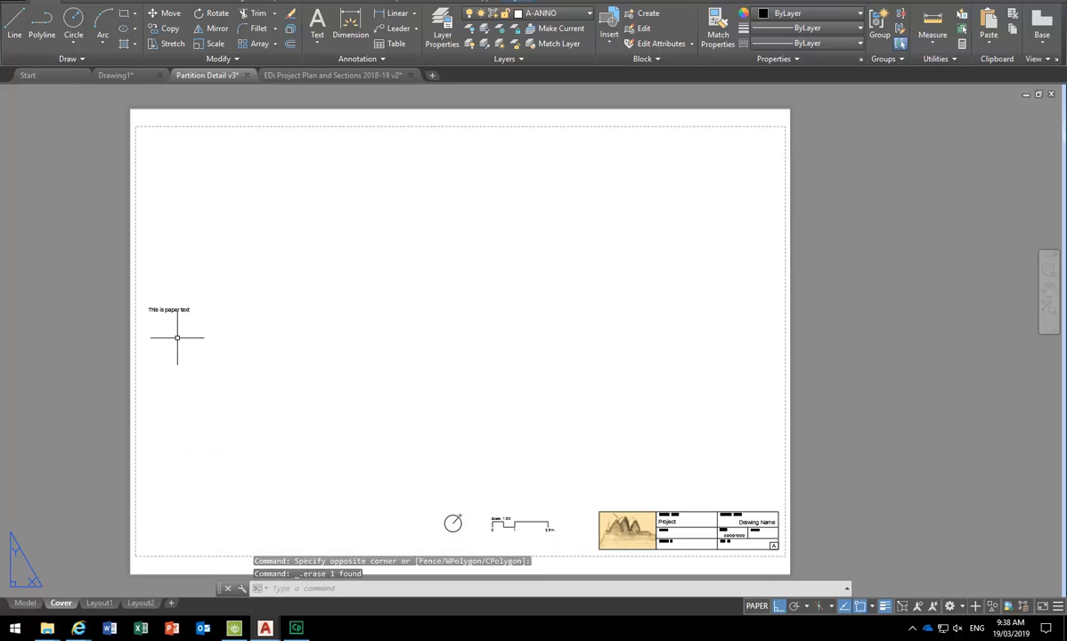
{"action": "left_click", "coordinate": [152, 311]}
{"action": "key", "text": "Delete"}
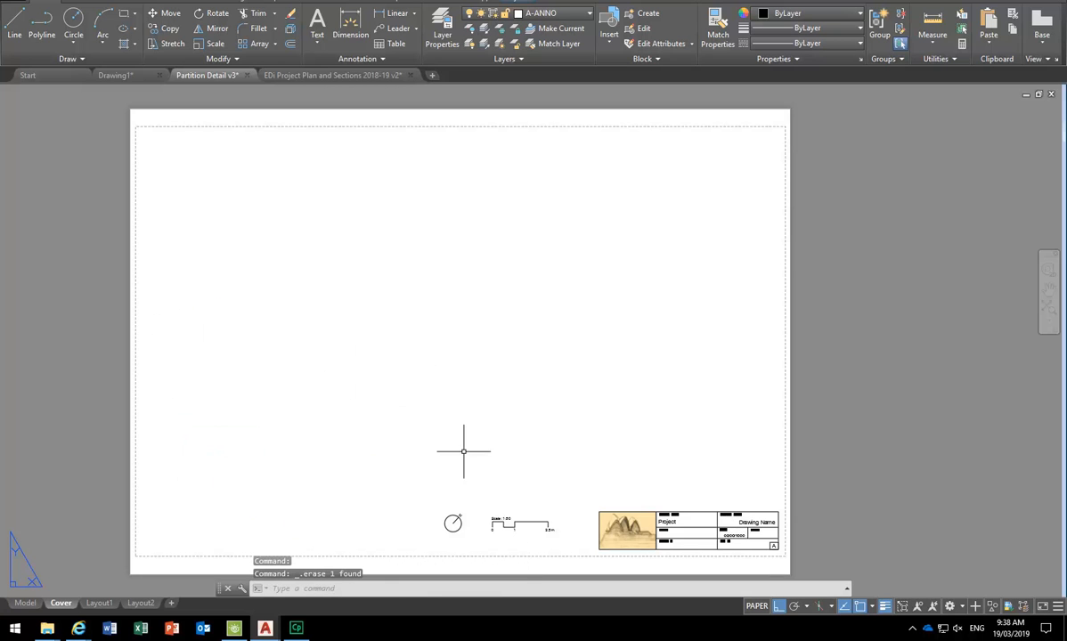
{"action": "left_click", "coordinate": [451, 520]}
{"action": "key", "text": "Delete"}
{"action": "left_click", "coordinate": [503, 524]}
{"action": "key", "text": "Delete"}
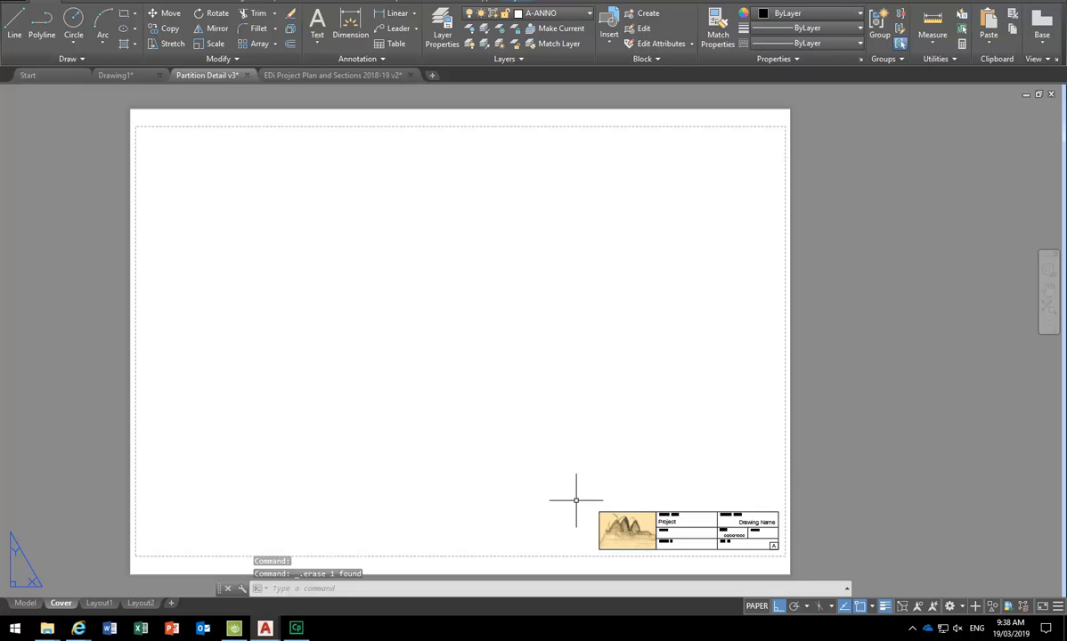
- Erase the title block and recentre the blank sheet in view
{"action": "scroll", "coordinate": [634, 517], "scroll_direction": "up", "scroll_amount": 4}
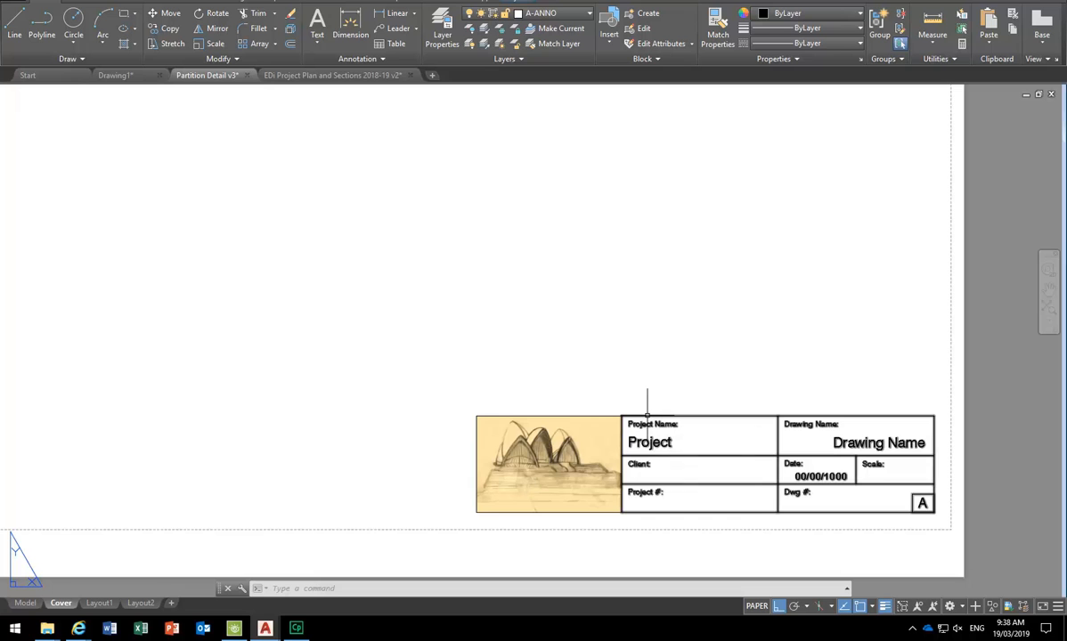
{"action": "left_click", "coordinate": [459, 357]}
{"action": "left_click", "coordinate": [962, 541]}
{"action": "key", "text": "Delete"}
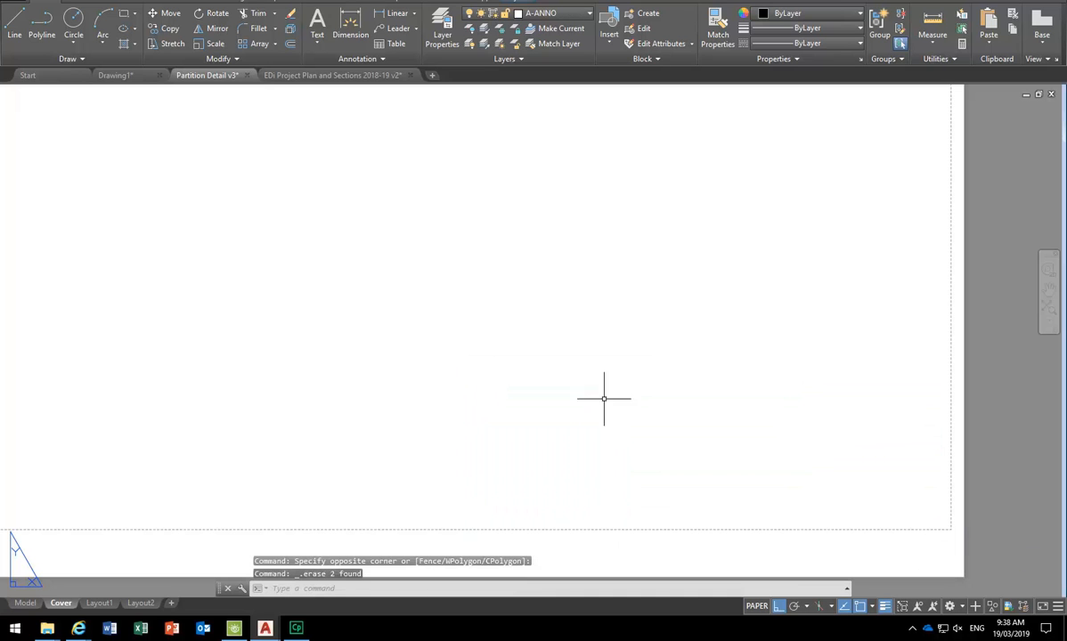
{"action": "scroll", "coordinate": [605, 398], "scroll_direction": "down", "scroll_amount": 5}
{"action": "scroll", "coordinate": [591, 410], "scroll_direction": "up", "scroll_amount": 3}
{"action": "middle_click_drag", "start_coordinate": [580, 395], "coordinate": [557, 429]}
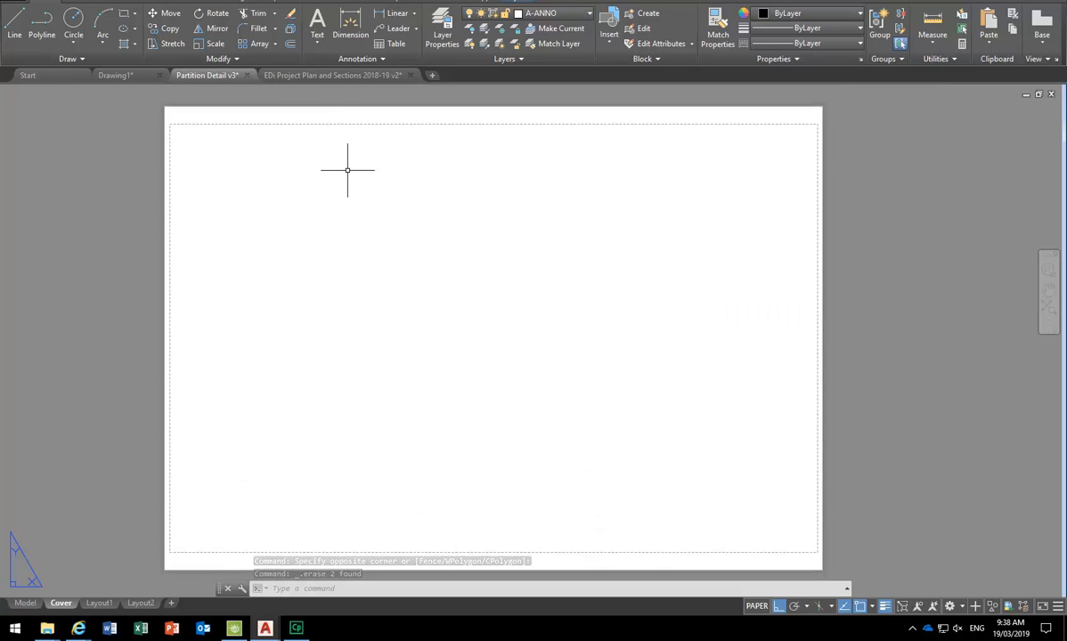
- Browse the Text Style list and the Multileader Style Manager without making changes
{"action": "left_click", "coordinate": [325, 58]}
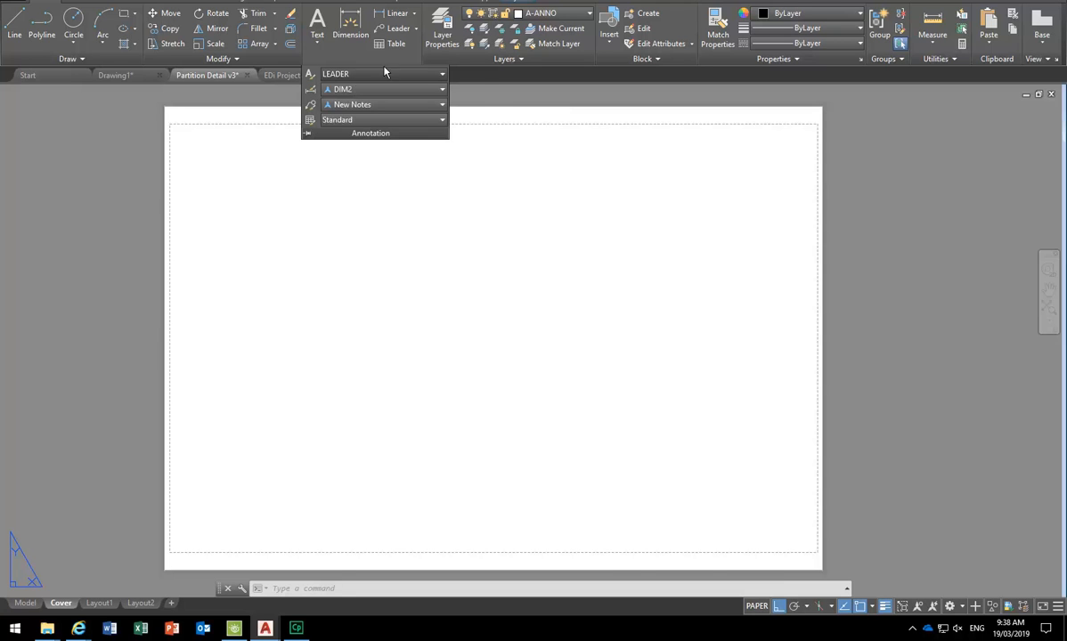
{"action": "left_click", "coordinate": [431, 76]}
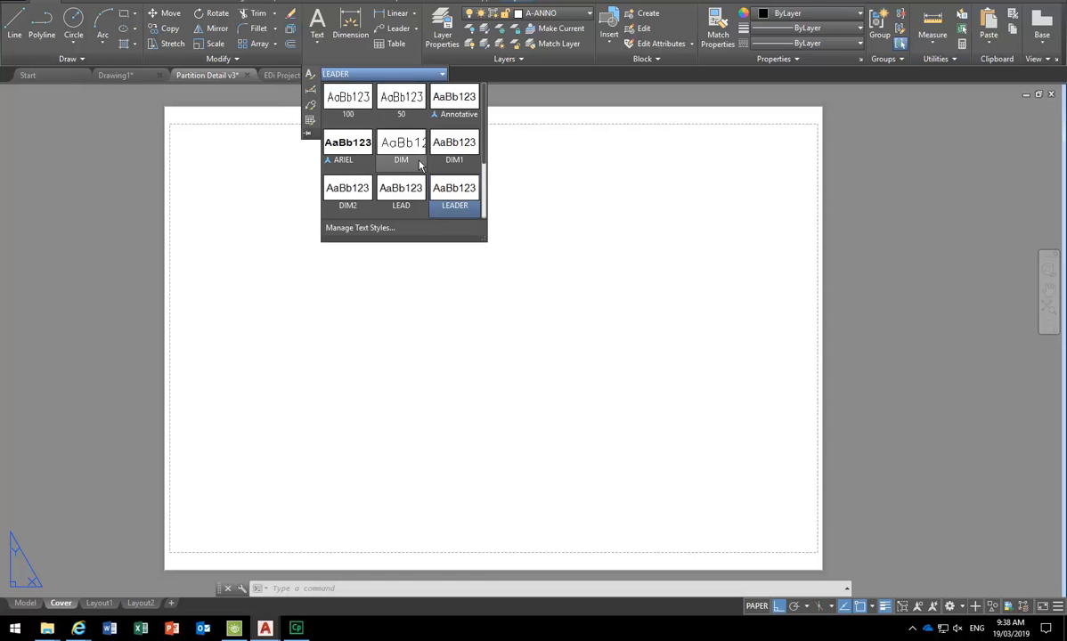
{"action": "scroll", "coordinate": [404, 169], "scroll_direction": "down", "scroll_amount": 3}
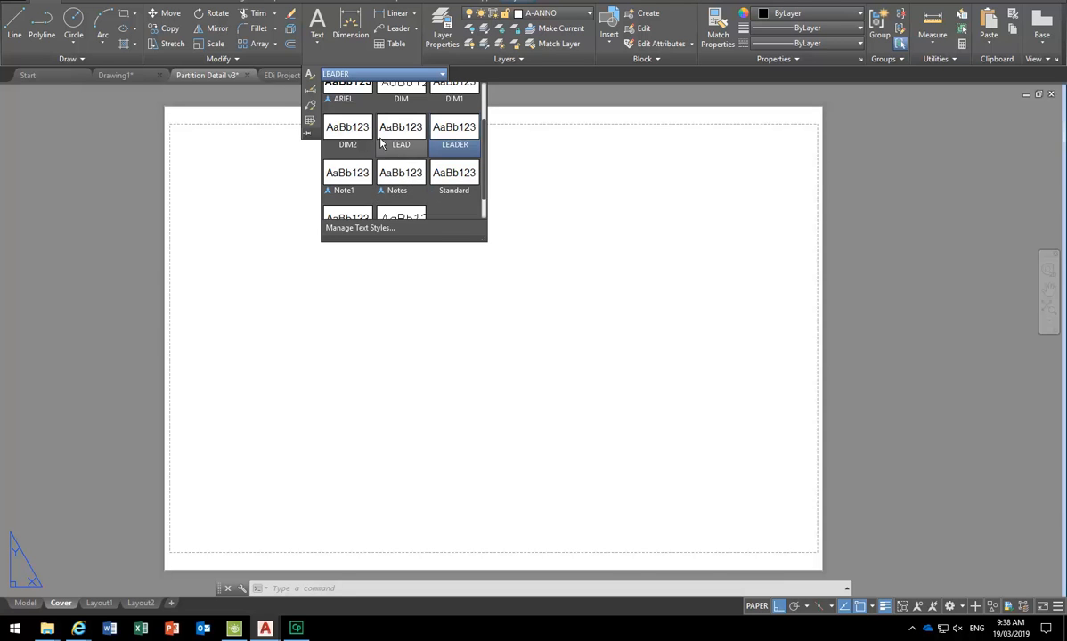
{"action": "scroll", "coordinate": [399, 169], "scroll_direction": "down", "scroll_amount": 2}
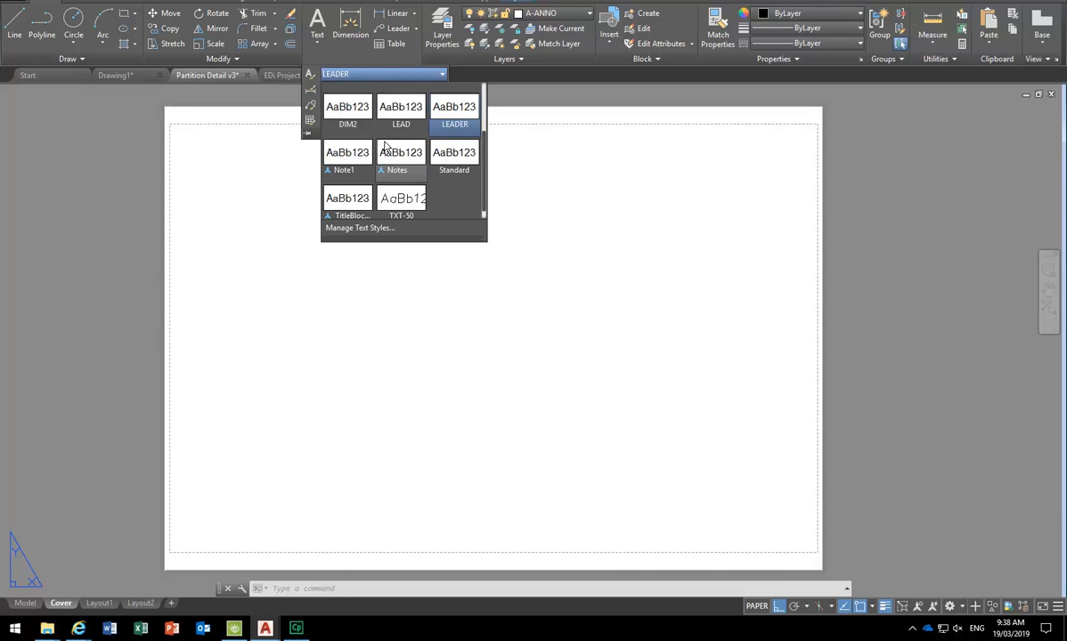
{"action": "left_click", "coordinate": [360, 69]}
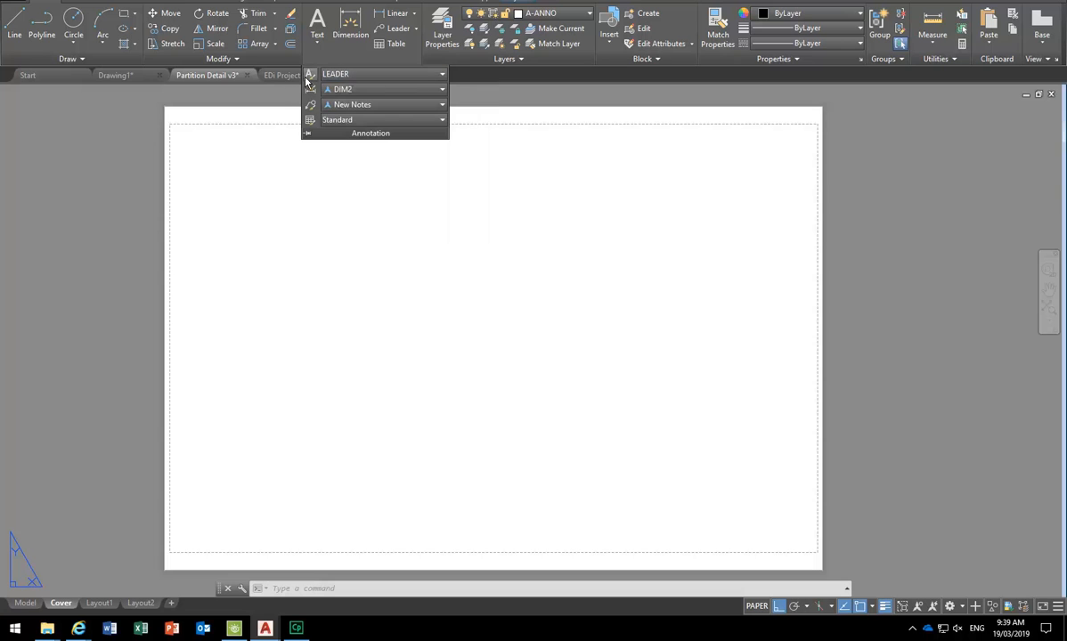
{"action": "left_click", "coordinate": [311, 106]}
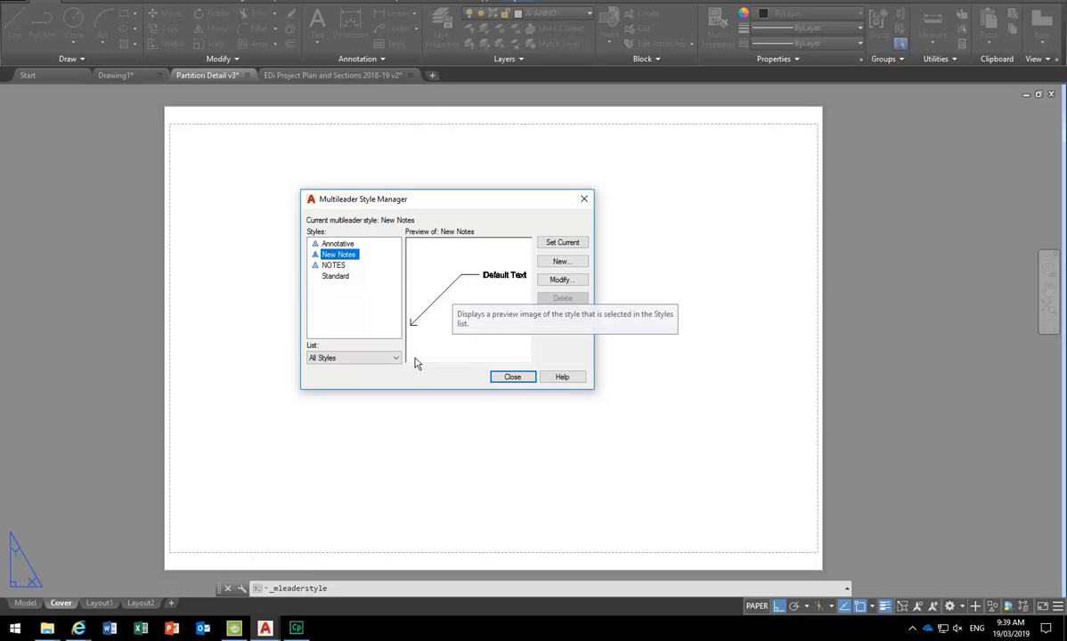
{"action": "left_click", "coordinate": [512, 375]}
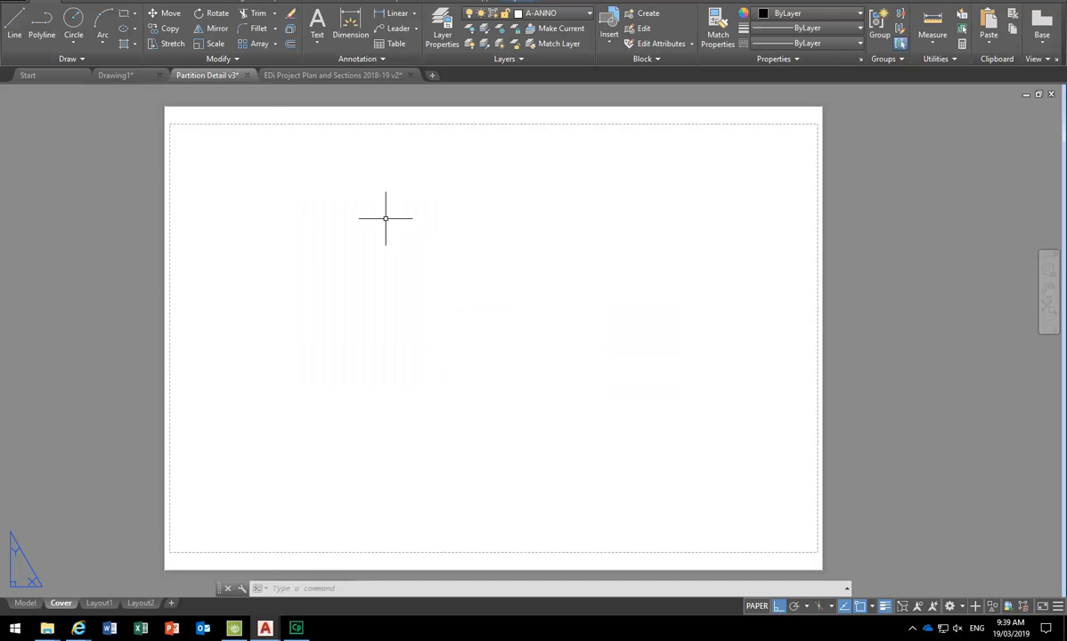
- Set TitleBlockTags as the current text style
{"action": "left_click", "coordinate": [313, 56]}
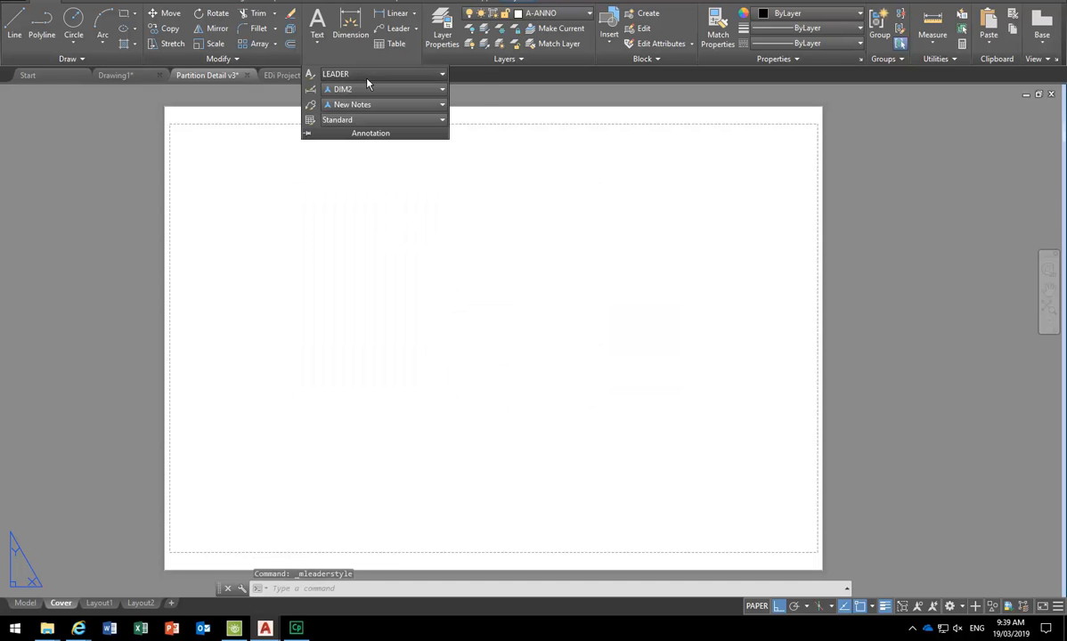
{"action": "left_click", "coordinate": [366, 75]}
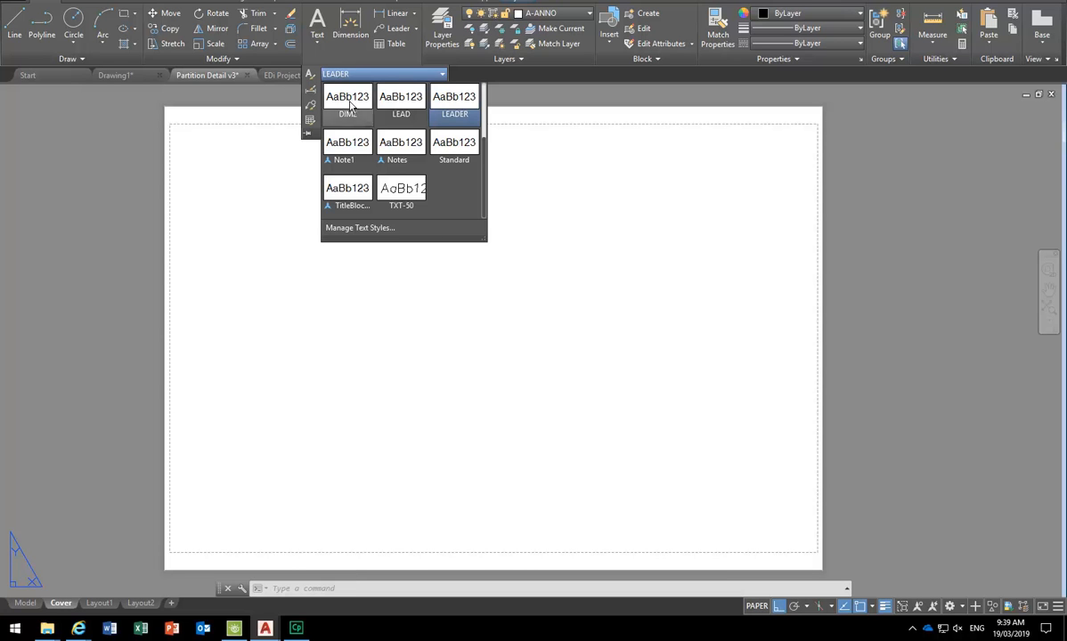
{"action": "left_click", "coordinate": [348, 192]}
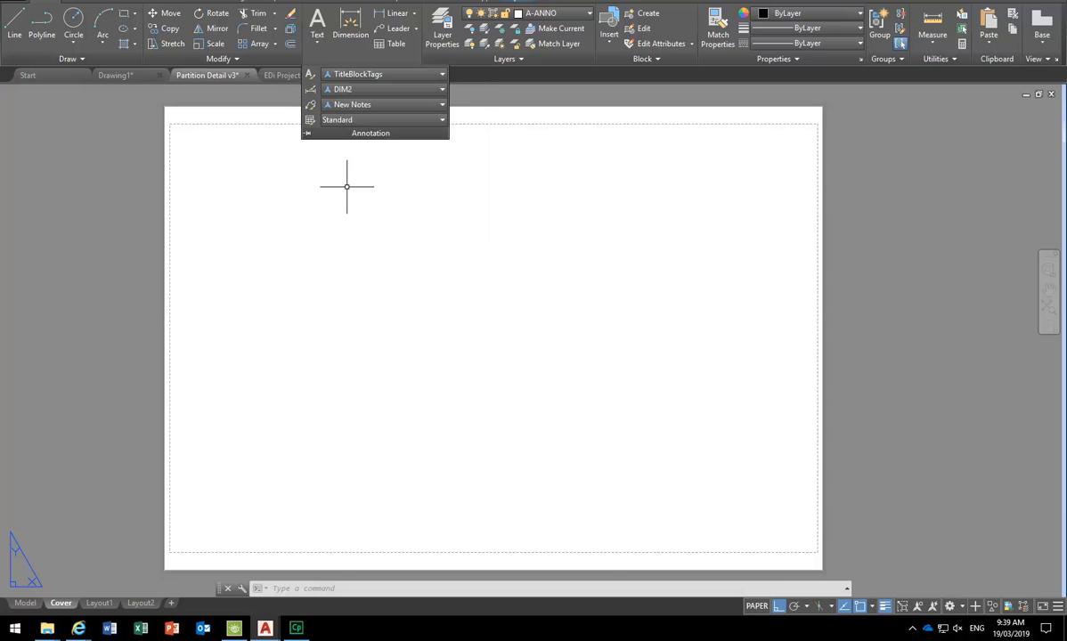
{"action": "left_click", "coordinate": [359, 77]}
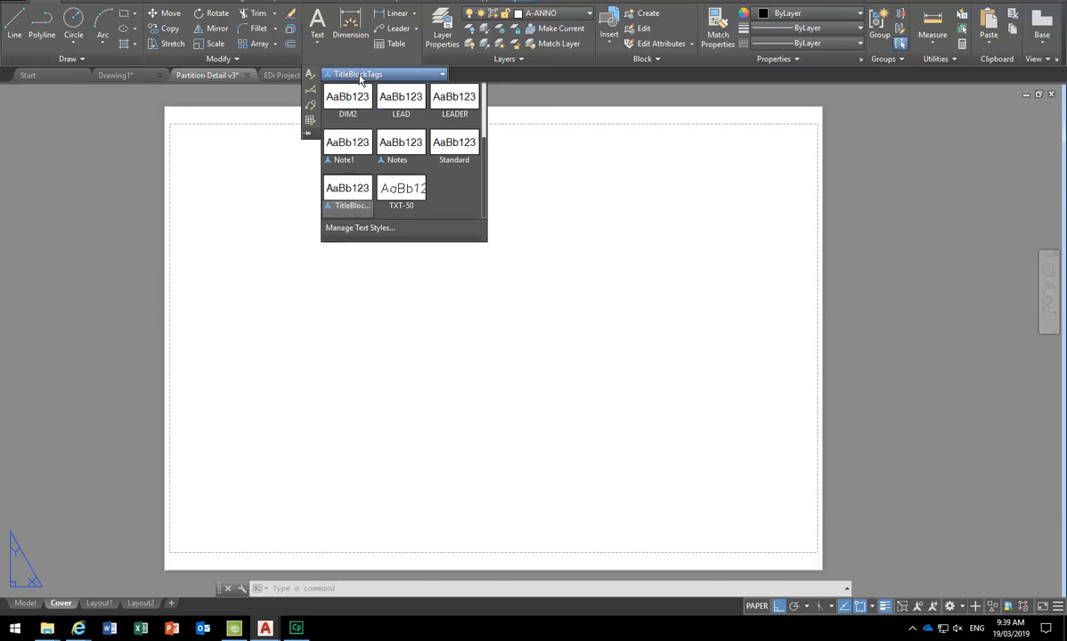
{"action": "left_click", "coordinate": [349, 196]}
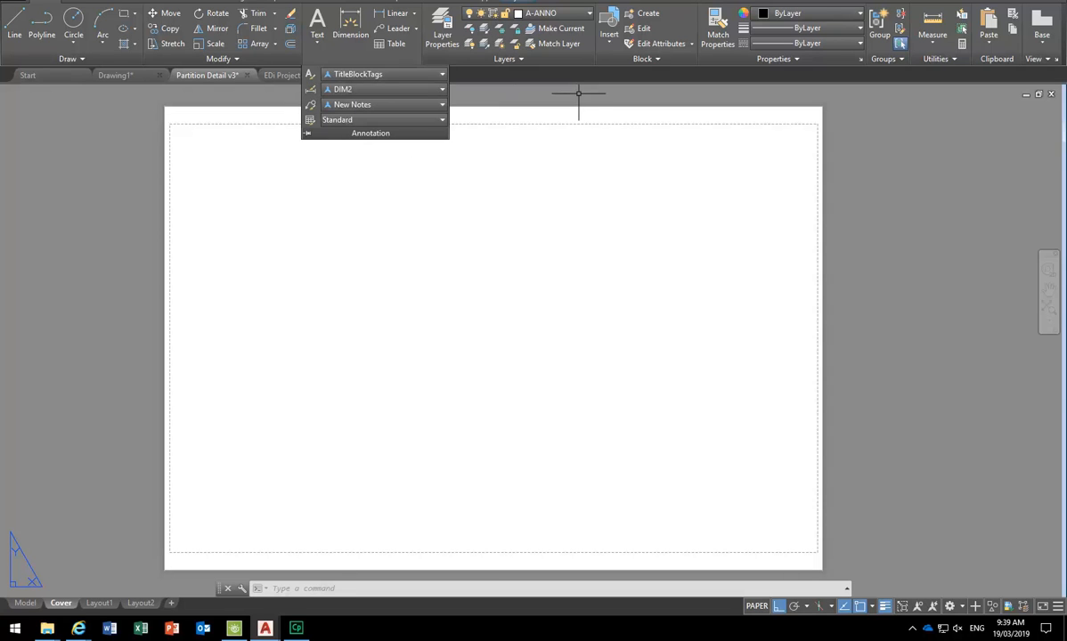
{"action": "left_click", "coordinate": [321, 40]}
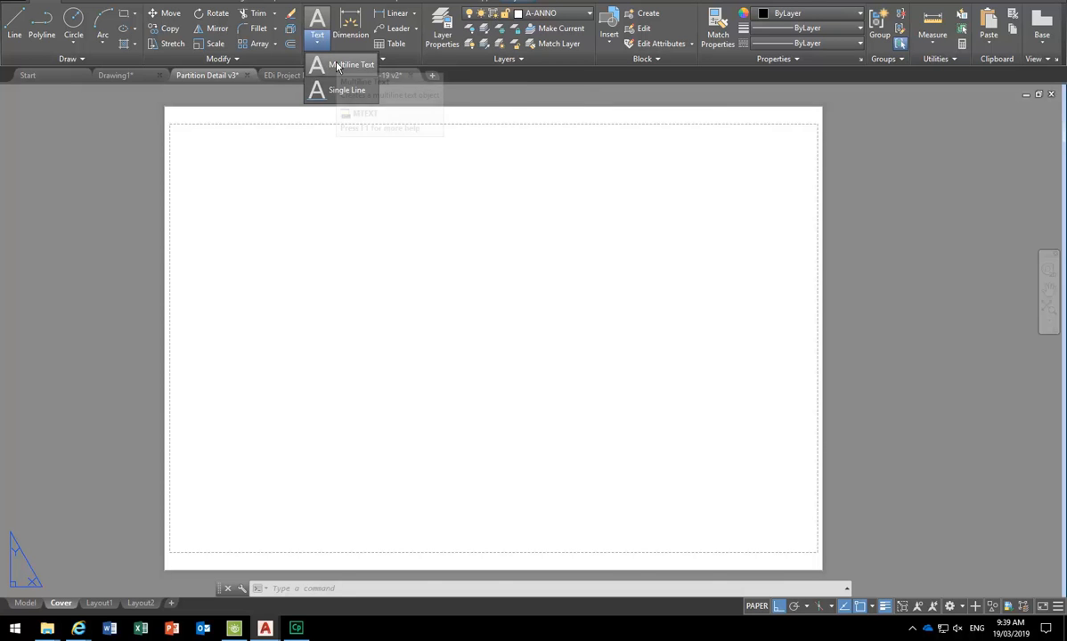
- Draw a multiline text box by two corners on the left-middle of the Cover sheet
{"action": "left_click", "coordinate": [337, 66]}
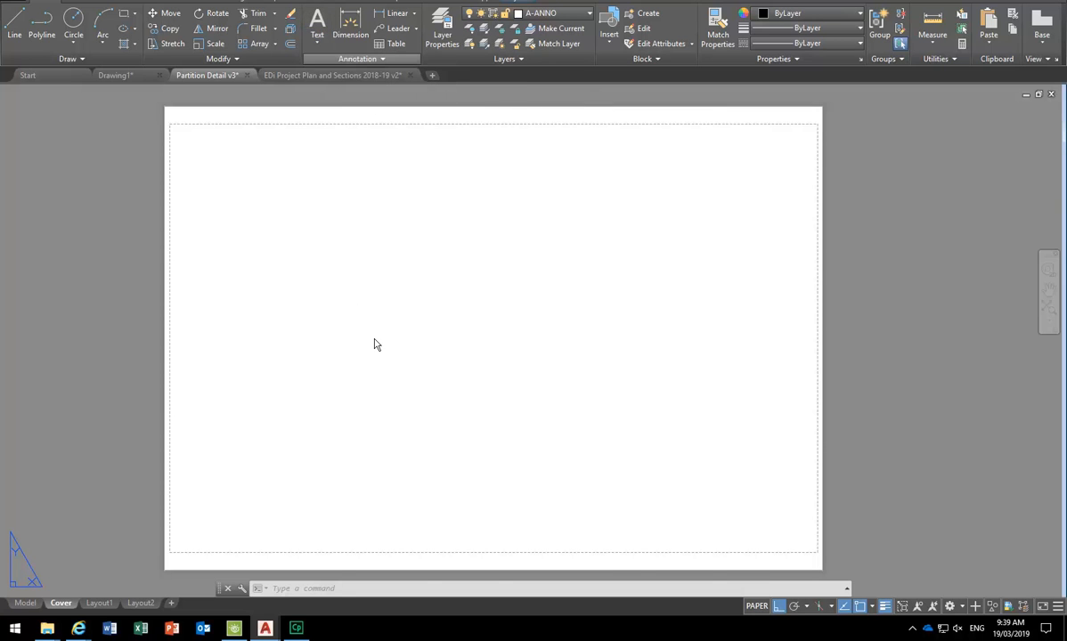
{"action": "left_click", "coordinate": [281, 304]}
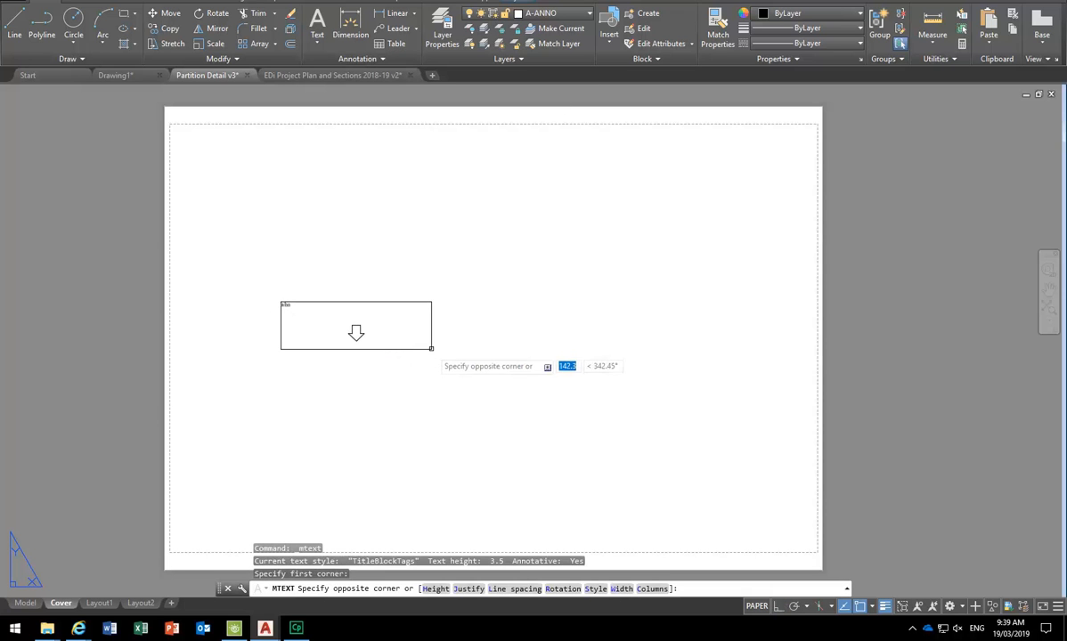
{"action": "left_click", "coordinate": [431, 347]}
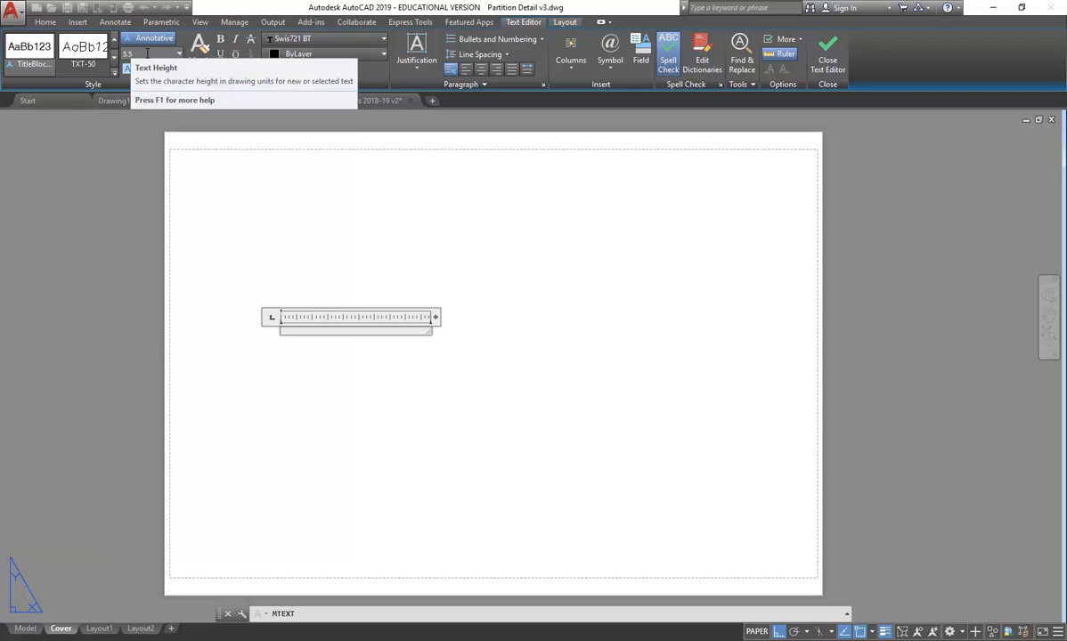
{"action": "left_click", "coordinate": [148, 54]}
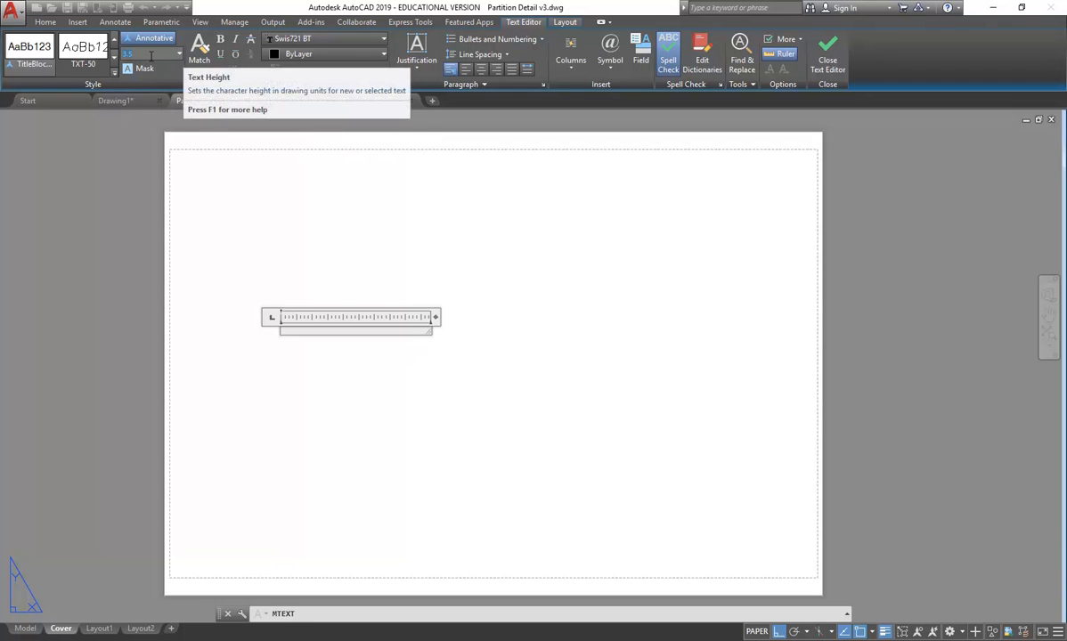
{"action": "left_click", "coordinate": [180, 55]}
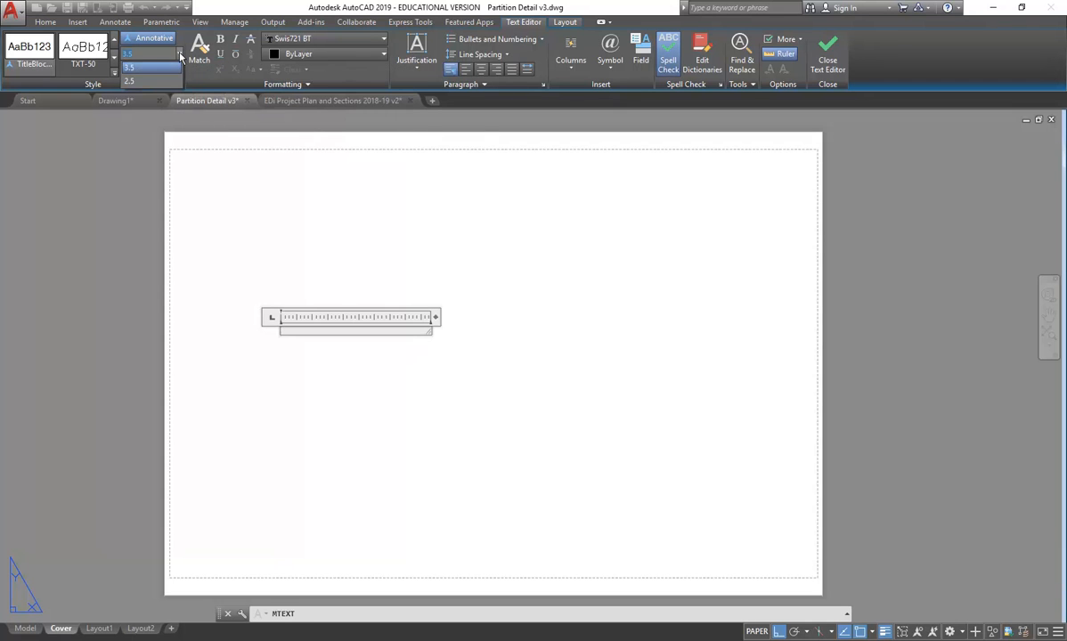
{"action": "left_click", "coordinate": [177, 54]}
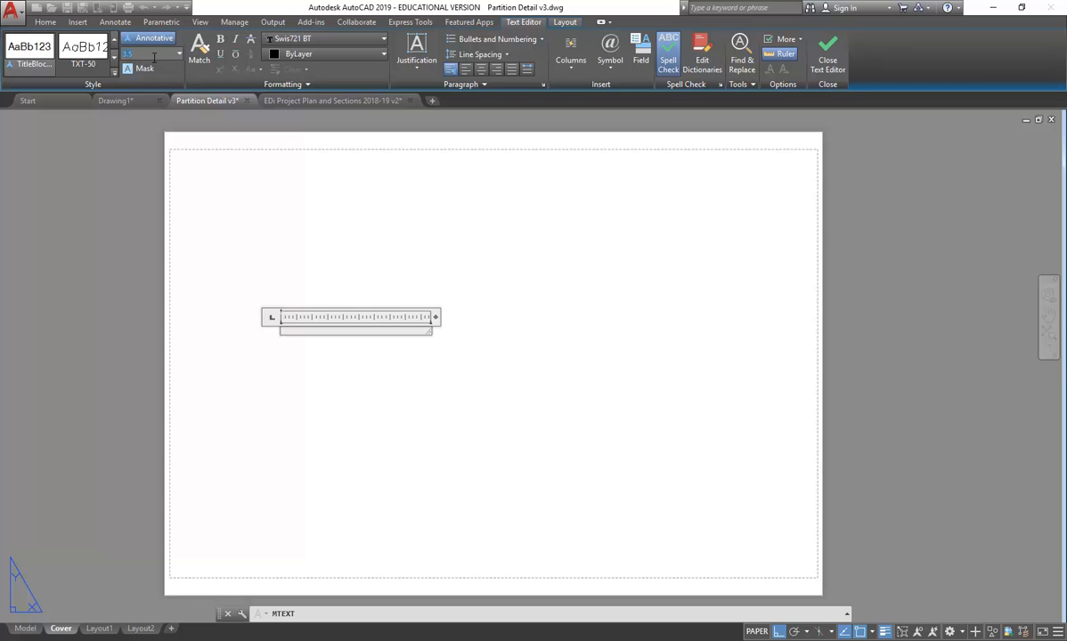
{"action": "left_click", "coordinate": [154, 58]}
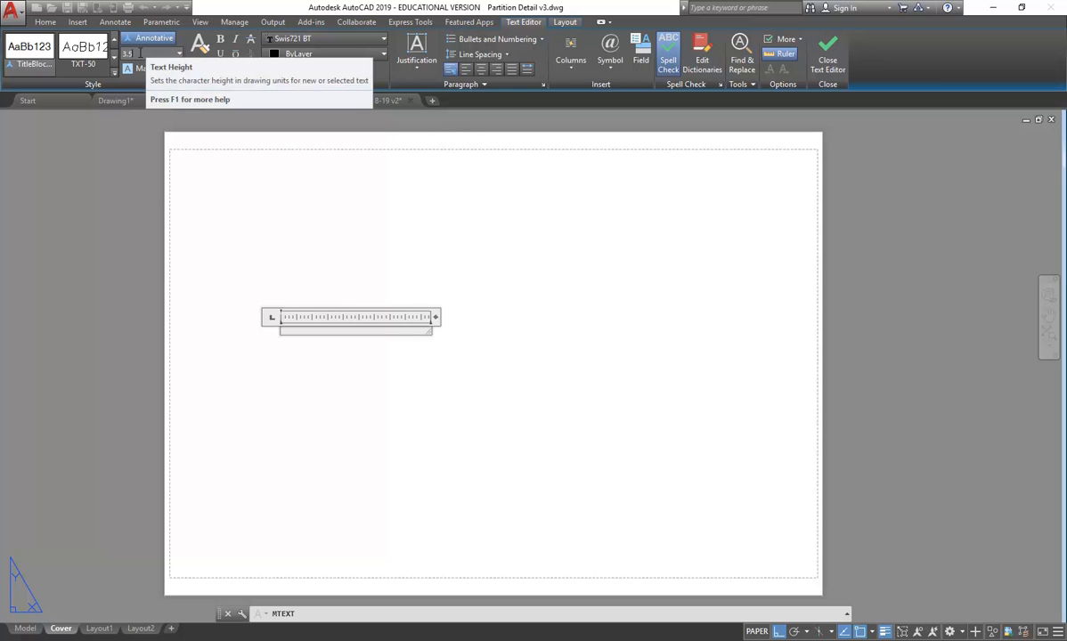
{"action": "left_click", "coordinate": [89, 48]}
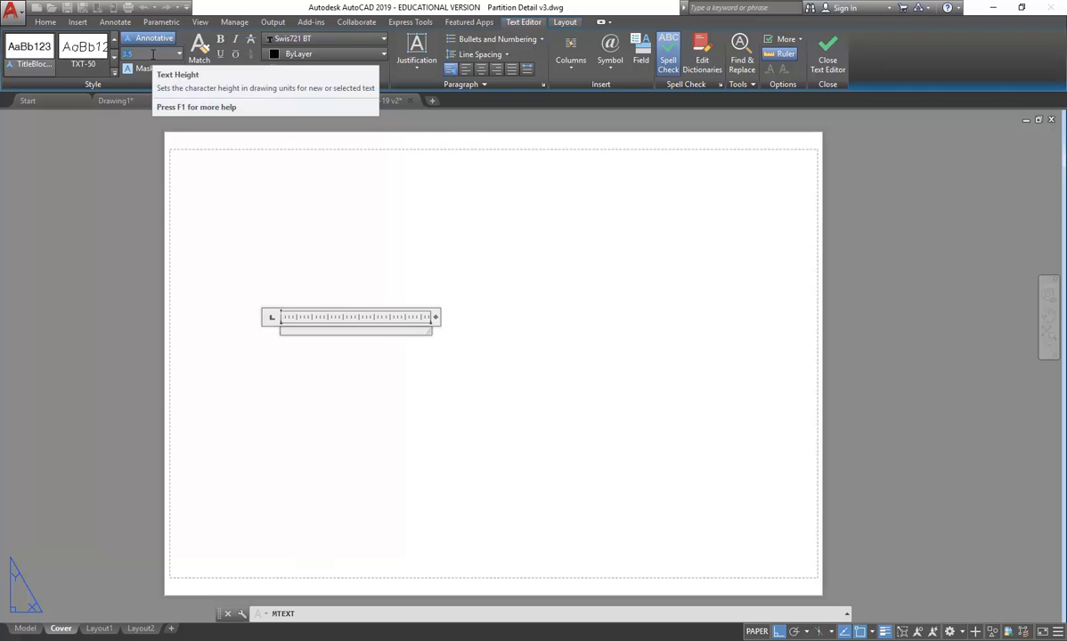
- Enter 'Drawing Title' at text height 5 and close the text editor
{"action": "type", "text": "5"}
{"action": "key", "text": "Return"}
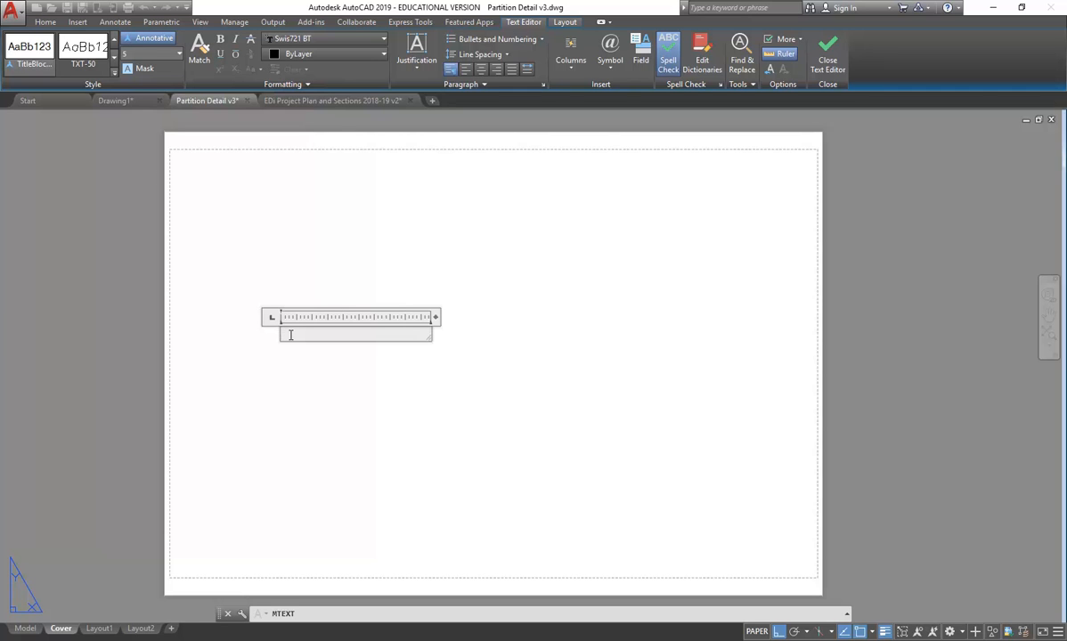
{"action": "type", "text": "Drawing Title"}
{"action": "left_click", "coordinate": [318, 374]}
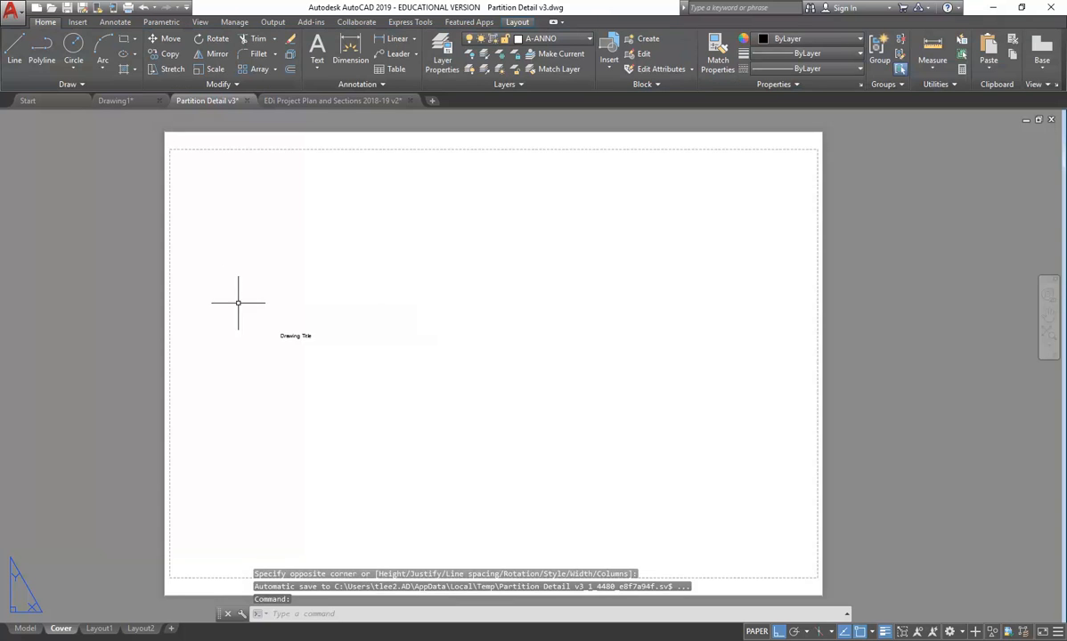
- Move the Drawing Title label up slightly on the sheet
{"action": "scroll", "coordinate": [275, 335], "scroll_direction": "up", "scroll_amount": 5}
{"action": "left_click", "coordinate": [305, 326]}
{"action": "scroll", "coordinate": [306, 307], "scroll_direction": "down", "scroll_amount": 5}
{"action": "scroll", "coordinate": [307, 307], "scroll_direction": "up", "scroll_amount": 4}
{"action": "left_click", "coordinate": [286, 307]}
{"action": "left_click", "coordinate": [270, 184]}
{"action": "mouse_move", "coordinate": [285, 197]}
{"action": "middle_mouse_down"}
{"action": "mouse_move", "coordinate": [268, 216]}
{"action": "mouse_move", "coordinate": [286, 248]}
{"action": "mouse_move", "coordinate": [265, 262]}
{"action": "middle_mouse_up"}
{"action": "key", "text": "Escape"}
{"action": "key", "text": "Escape"}
- Narrow the Drawing Title text box so it ends just past the words
{"action": "scroll", "coordinate": [286, 248], "scroll_direction": "down", "scroll_amount": 6}
{"action": "scroll", "coordinate": [287, 249], "scroll_direction": "up", "scroll_amount": 4}
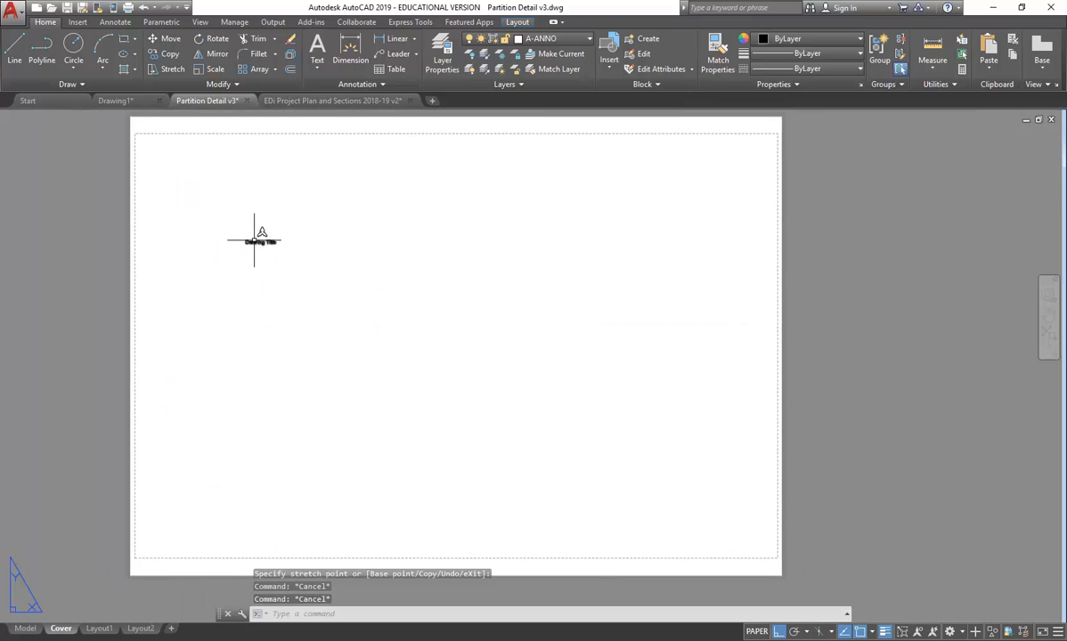
{"action": "left_click", "coordinate": [254, 239]}
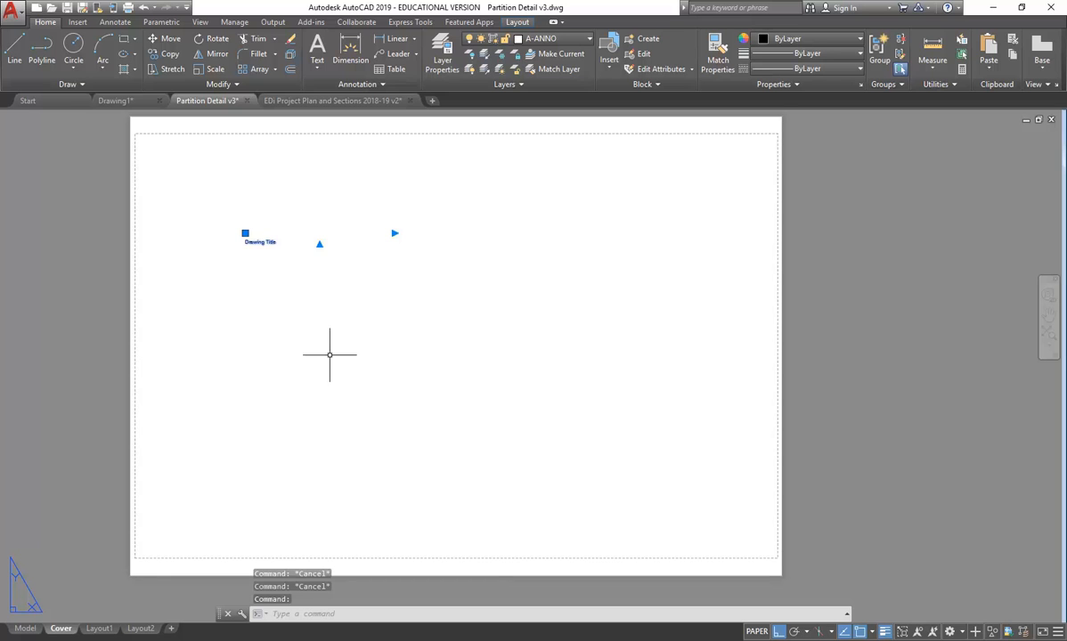
{"action": "left_click", "coordinate": [394, 233]}
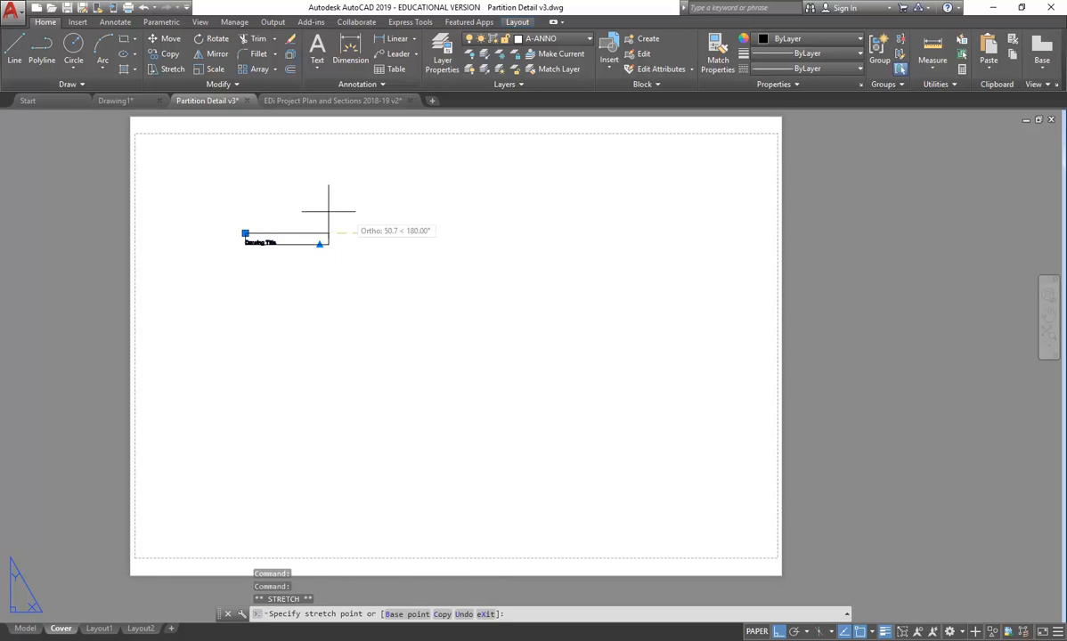
{"action": "left_click", "coordinate": [319, 223]}
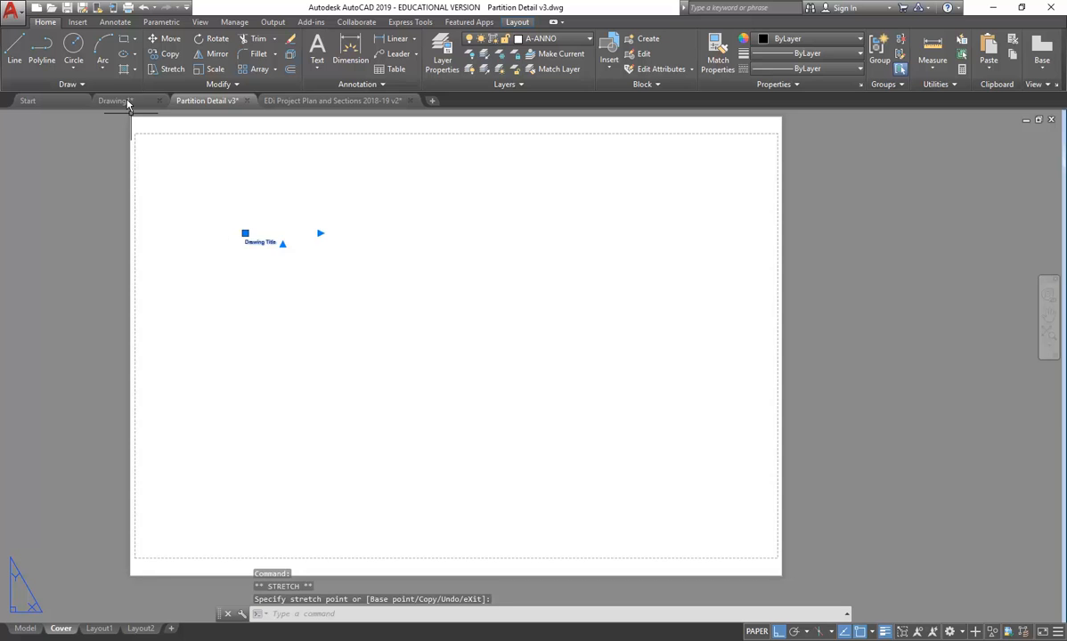
- Copy the Drawing Title label twice to the right, giving three evenly spaced labels
{"action": "left_click", "coordinate": [165, 54]}
{"action": "left_click", "coordinate": [237, 205]}
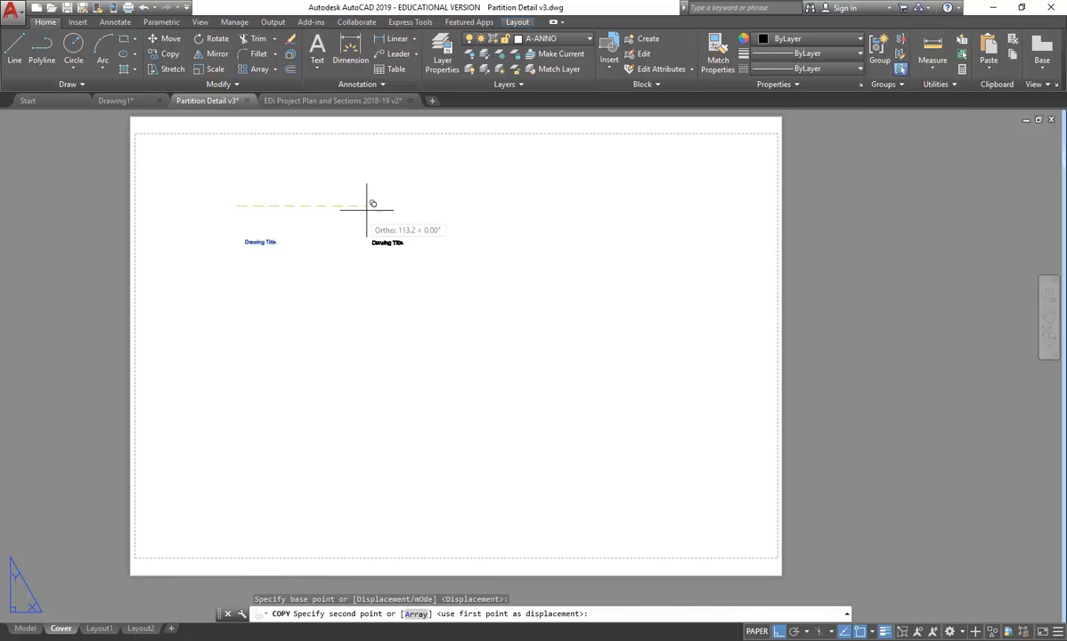
{"action": "left_click", "coordinate": [339, 205]}
{"action": "left_click", "coordinate": [435, 205]}
{"action": "key", "text": "Escape"}
{"action": "scroll", "coordinate": [243, 216], "scroll_direction": "up", "scroll_amount": 6}
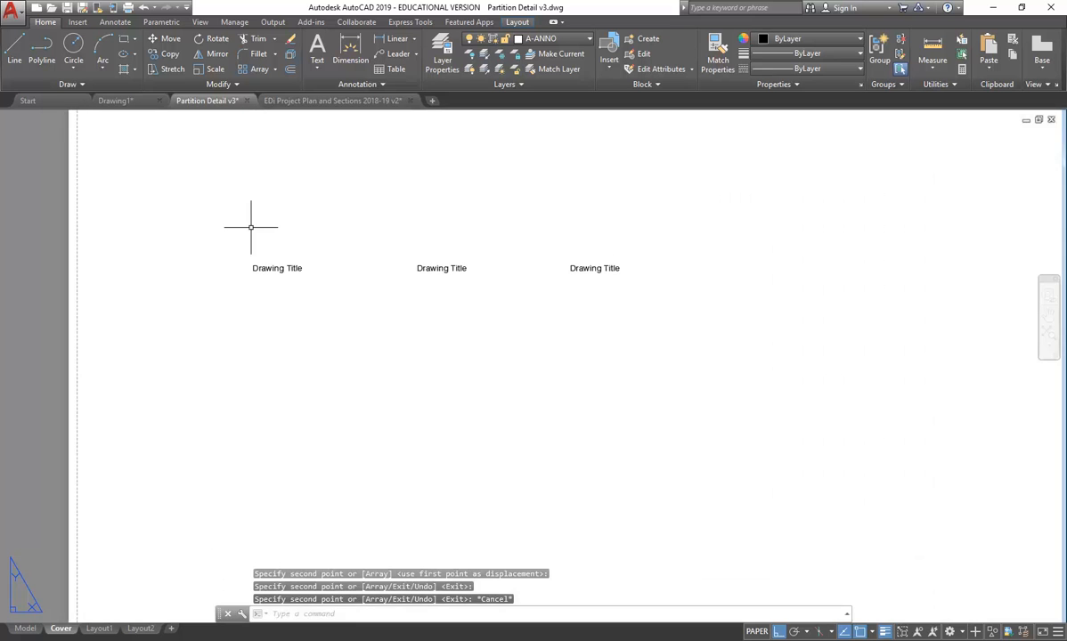
{"action": "scroll", "coordinate": [252, 229], "scroll_direction": "down", "scroll_amount": 7}
{"action": "scroll", "coordinate": [265, 221], "scroll_direction": "up", "scroll_amount": 3}
{"action": "scroll", "coordinate": [267, 231], "scroll_direction": "down", "scroll_amount": 2}
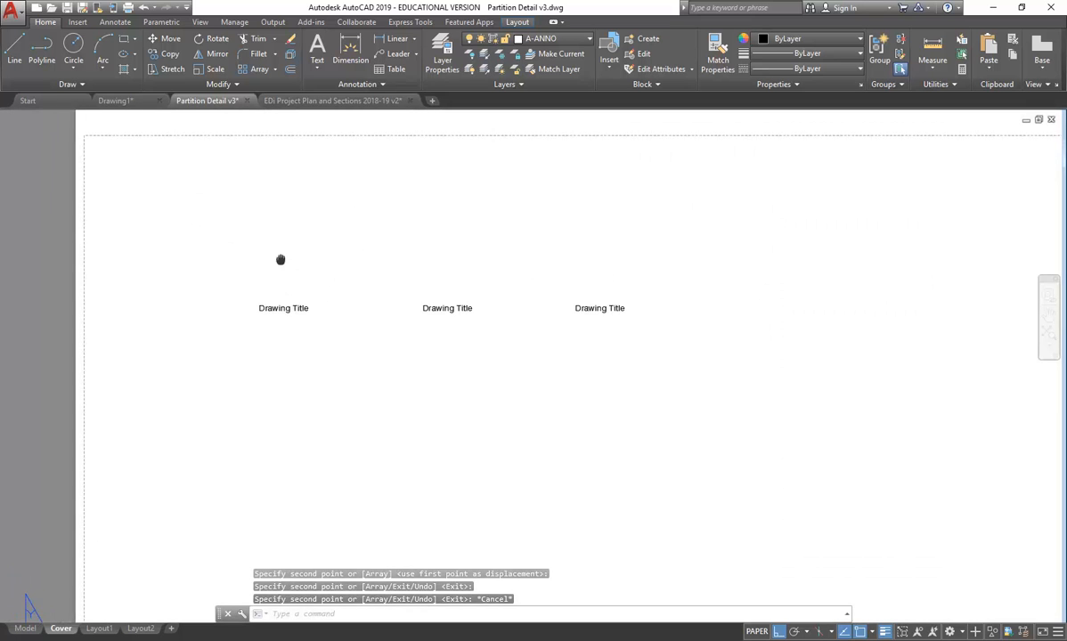
{"action": "scroll", "coordinate": [344, 293], "scroll_direction": "up", "scroll_amount": 2}
{"action": "middle_click_drag", "start_coordinate": [302, 286], "coordinate": [342, 290]}
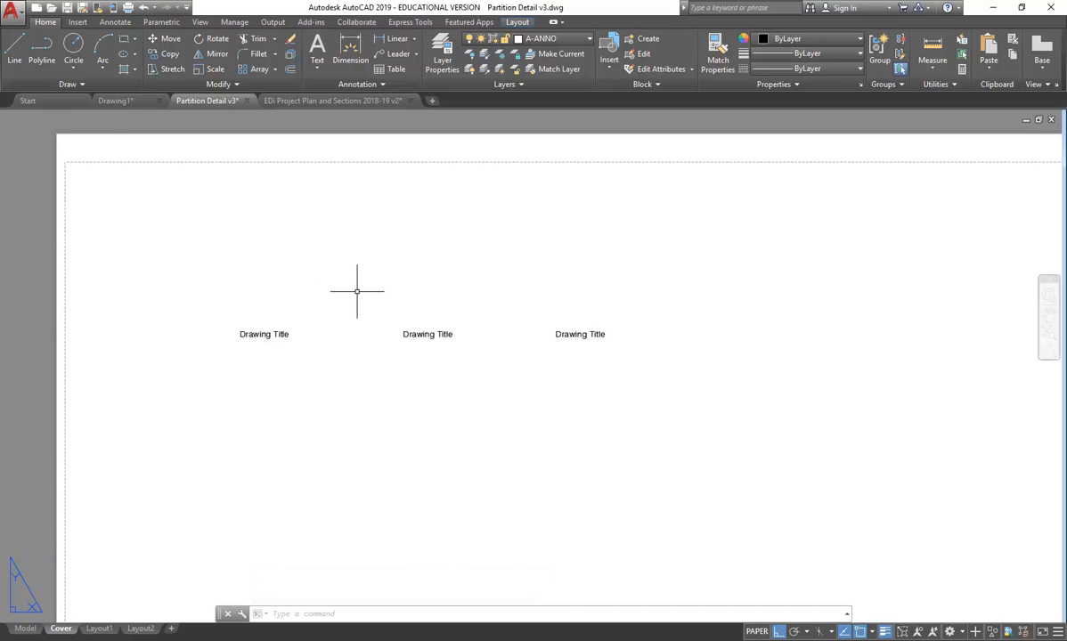
{"action": "middle_click_drag", "start_coordinate": [150, 256], "coordinate": [208, 249]}
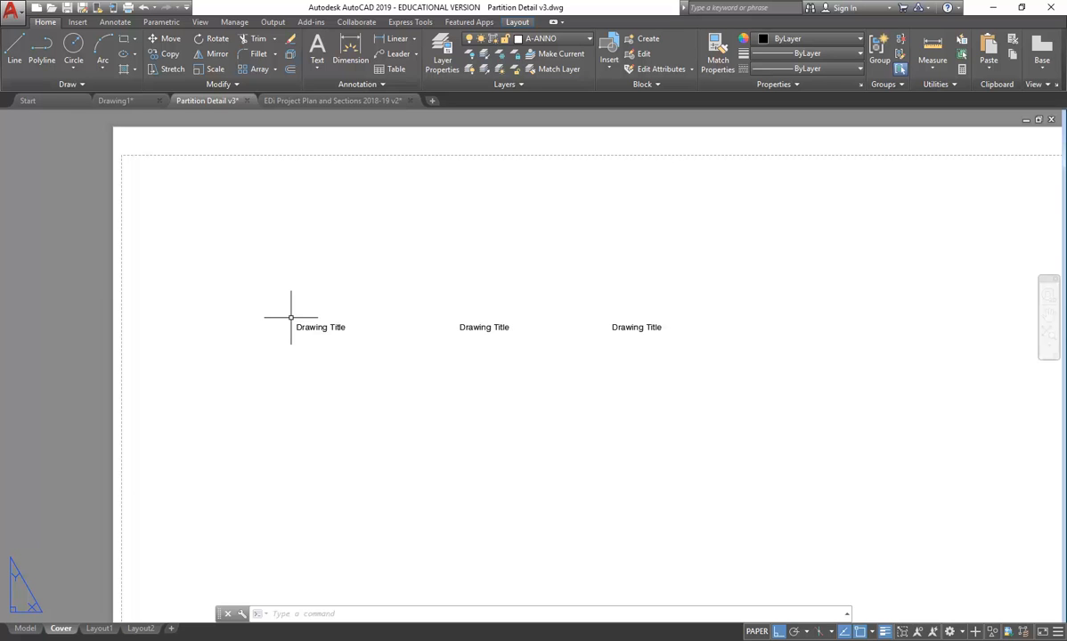
- Reword the leftmost 'Drawing Title' label to 'Drawing Number', then shorten it to 'Drawing No.'
{"action": "scroll", "coordinate": [290, 317], "scroll_direction": "up", "scroll_amount": 4}
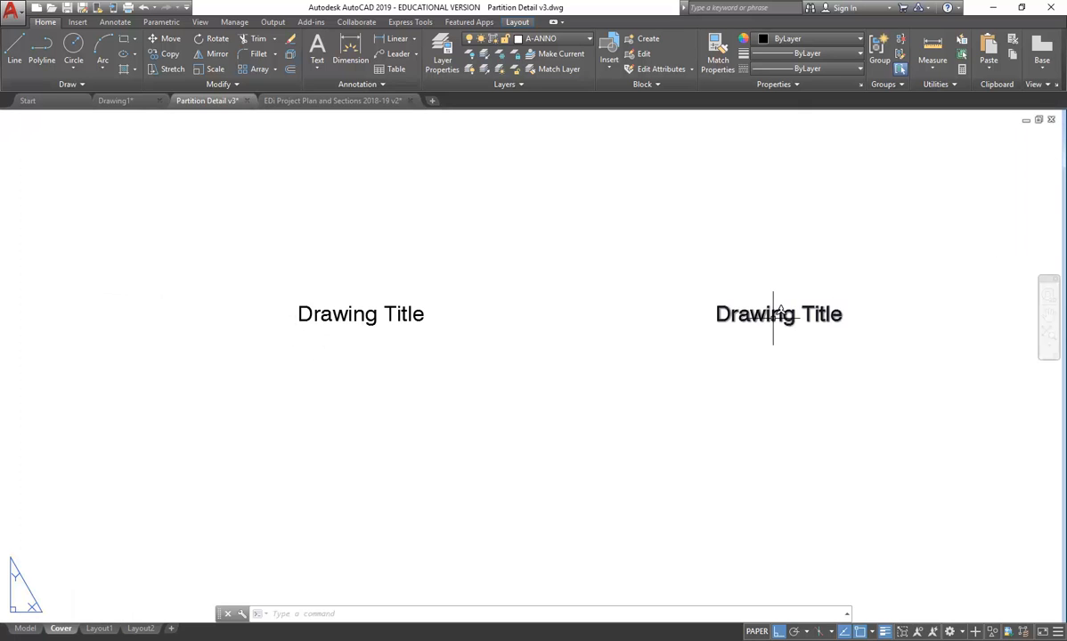
{"action": "double_click", "coordinate": [332, 314]}
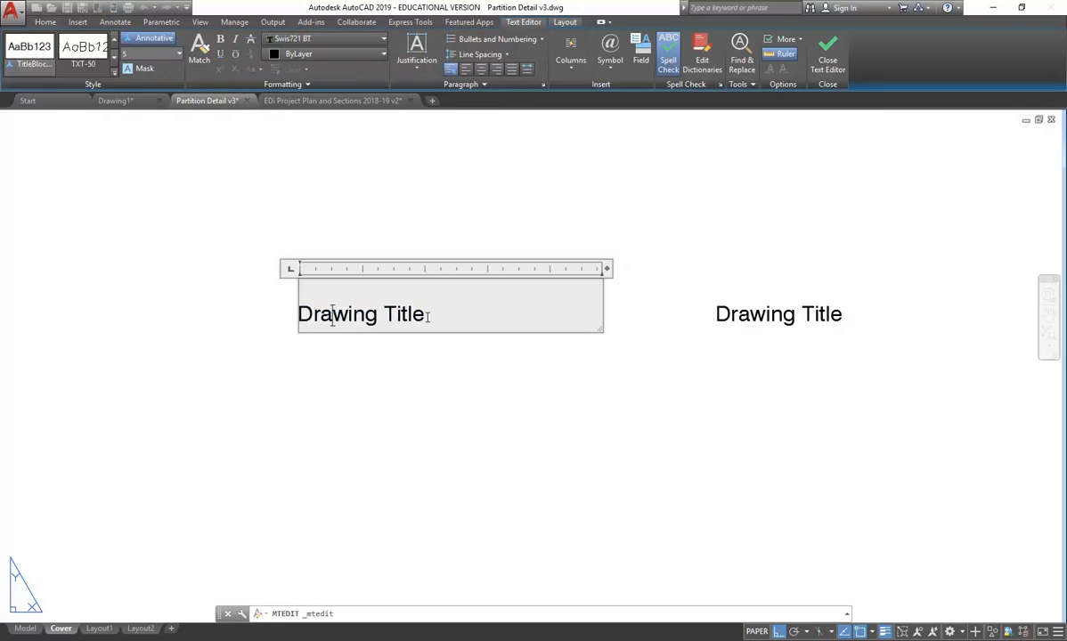
{"action": "left_click_drag", "start_coordinate": [429, 314], "coordinate": [387, 322]}
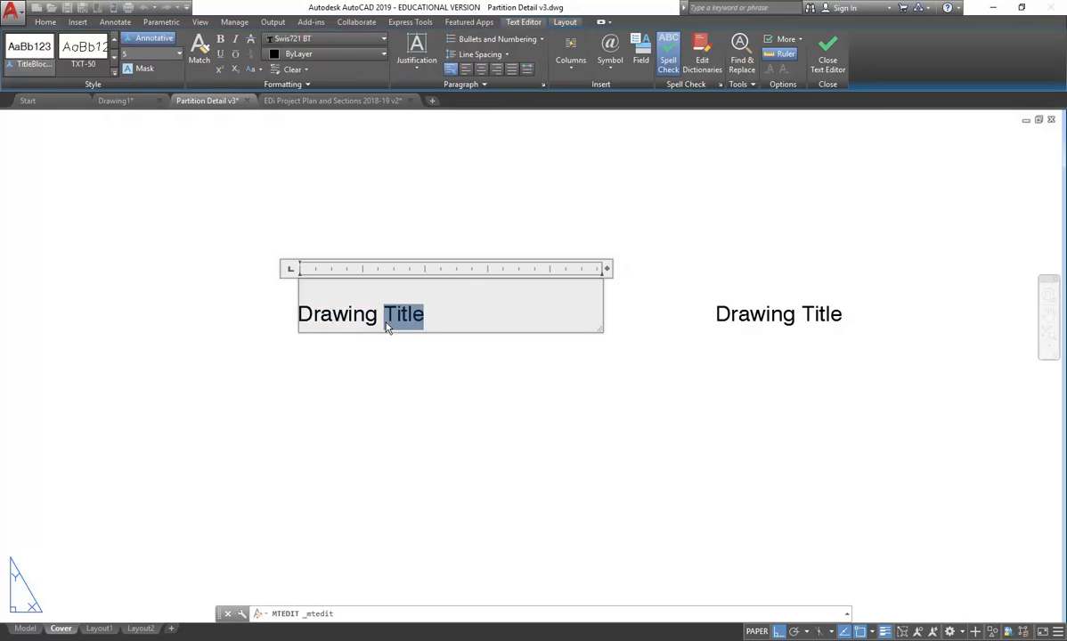
{"action": "type", "text": "Number"}
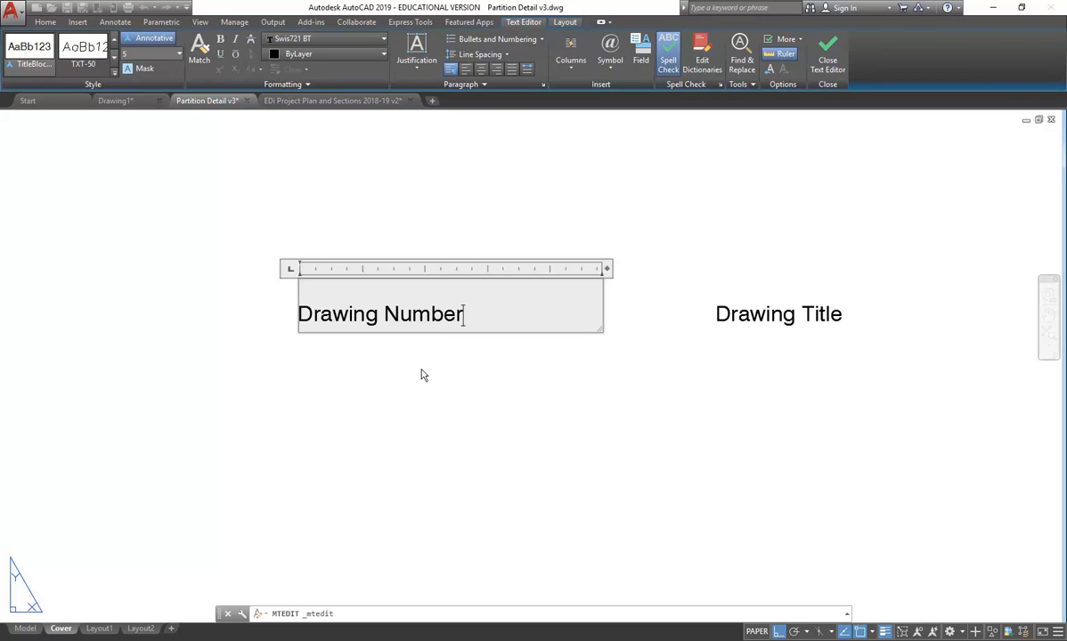
{"action": "left_click", "coordinate": [423, 375]}
{"action": "double_click", "coordinate": [417, 314]}
{"action": "double_click", "coordinate": [412, 315]}
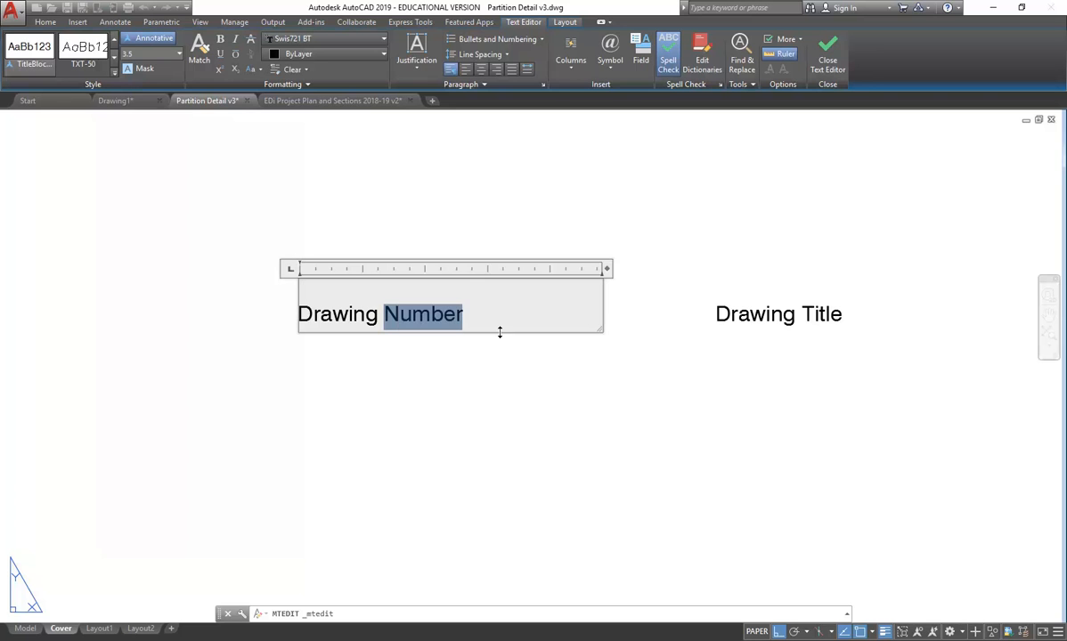
{"action": "type", "text": "#"}
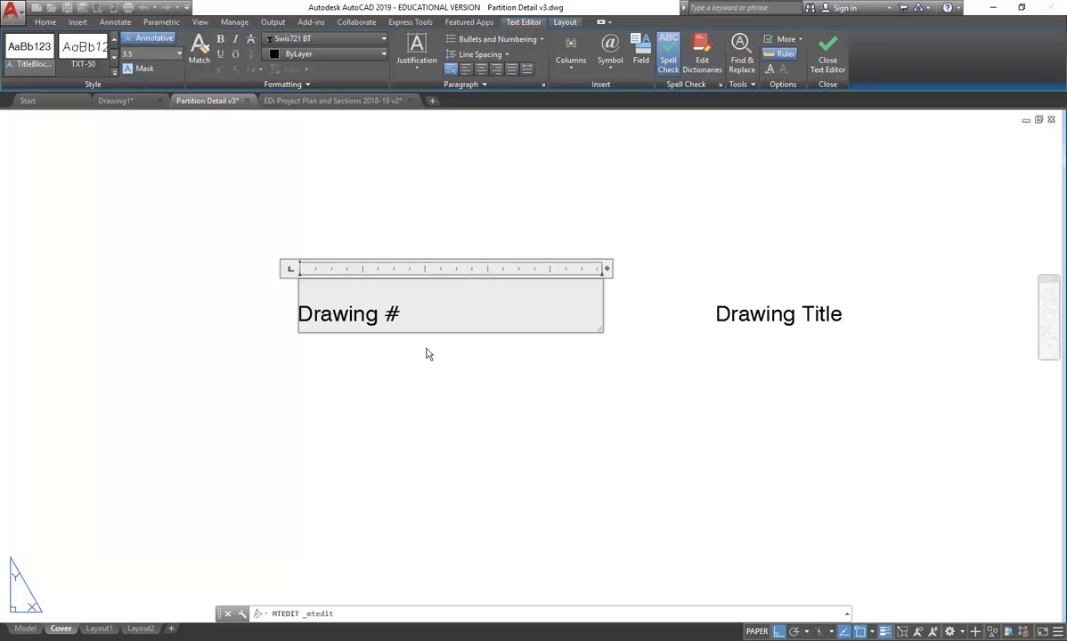
{"action": "key", "text": "BackSpace"}
{"action": "type", "text": "No."}
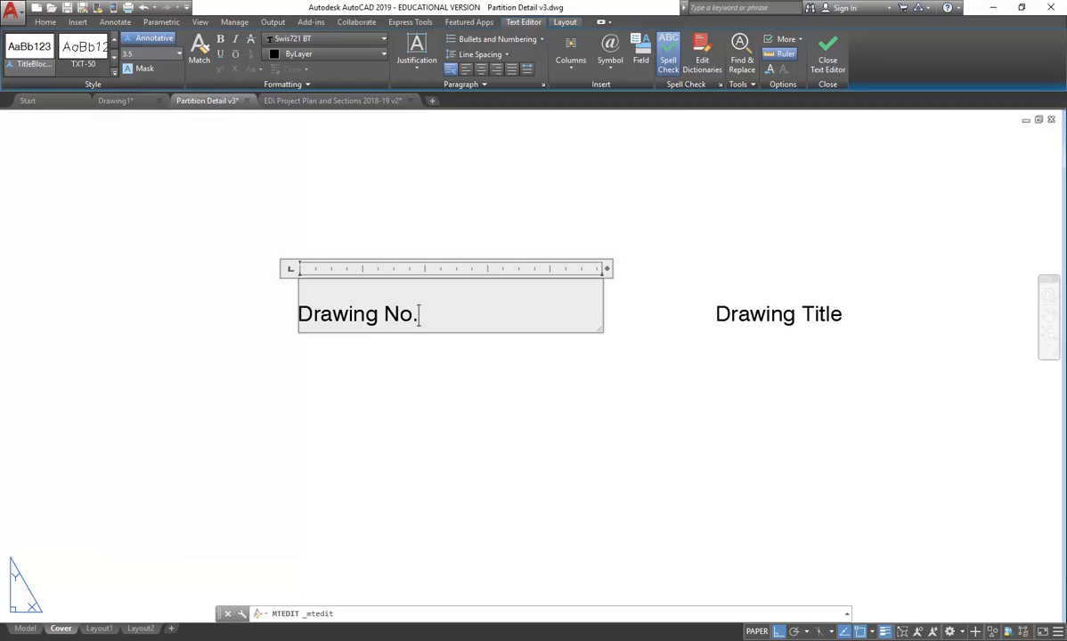
{"action": "left_click", "coordinate": [427, 355]}
{"action": "scroll", "coordinate": [438, 374], "scroll_direction": "down", "scroll_amount": 3}
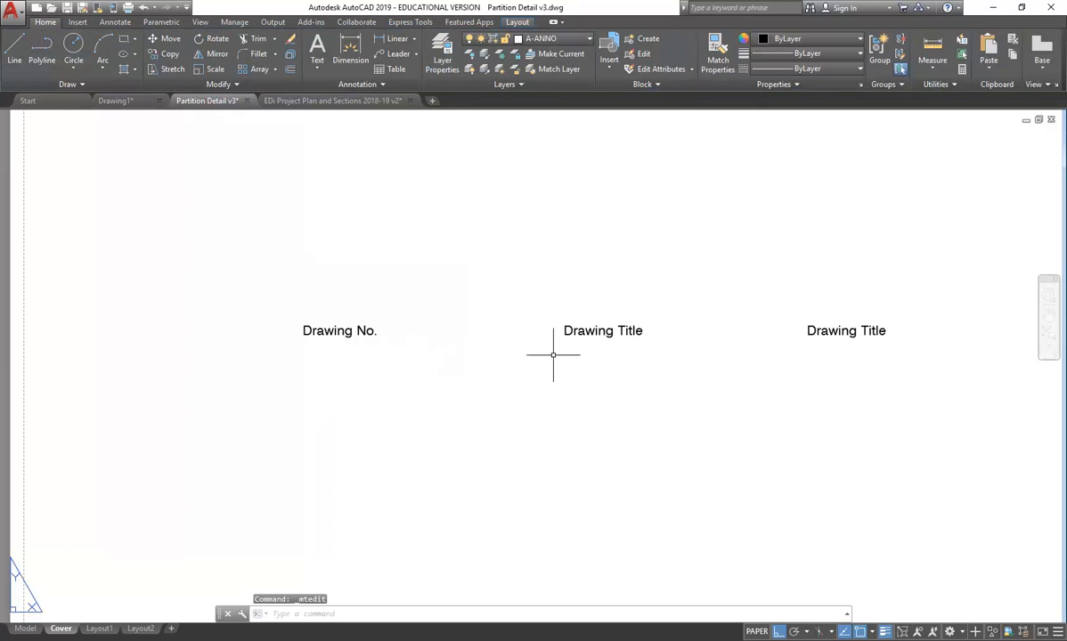
- Replace the rightmost 'Drawing Title' label's text with 'Date'
{"action": "middle_click_drag", "start_coordinate": [725, 409], "coordinate": [559, 407]}
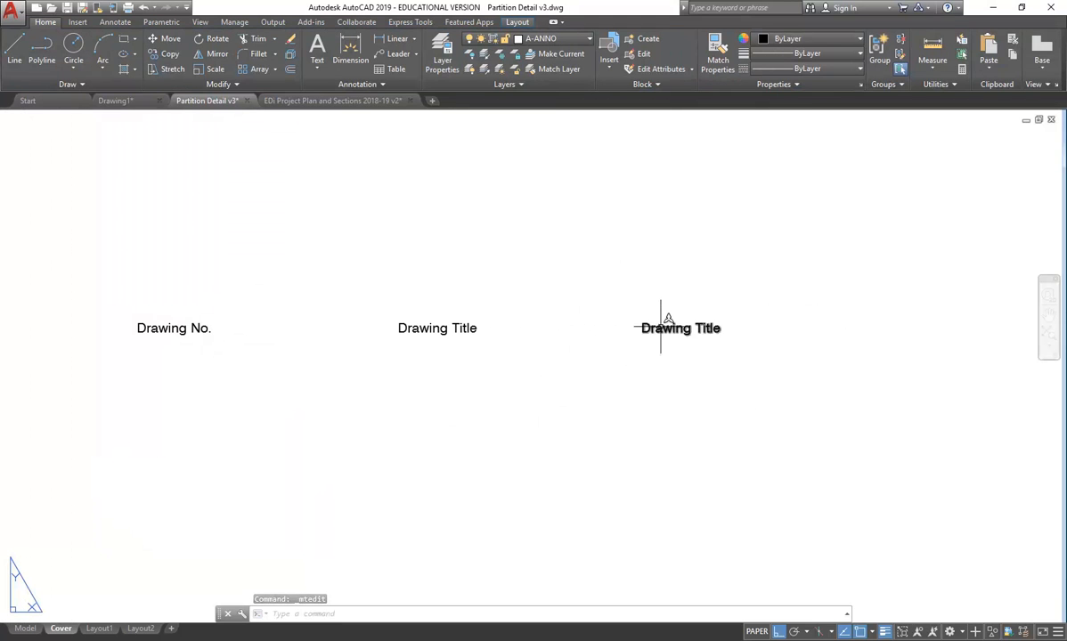
{"action": "double_click", "coordinate": [661, 330]}
{"action": "left_click_drag", "start_coordinate": [736, 337], "coordinate": [627, 337]}
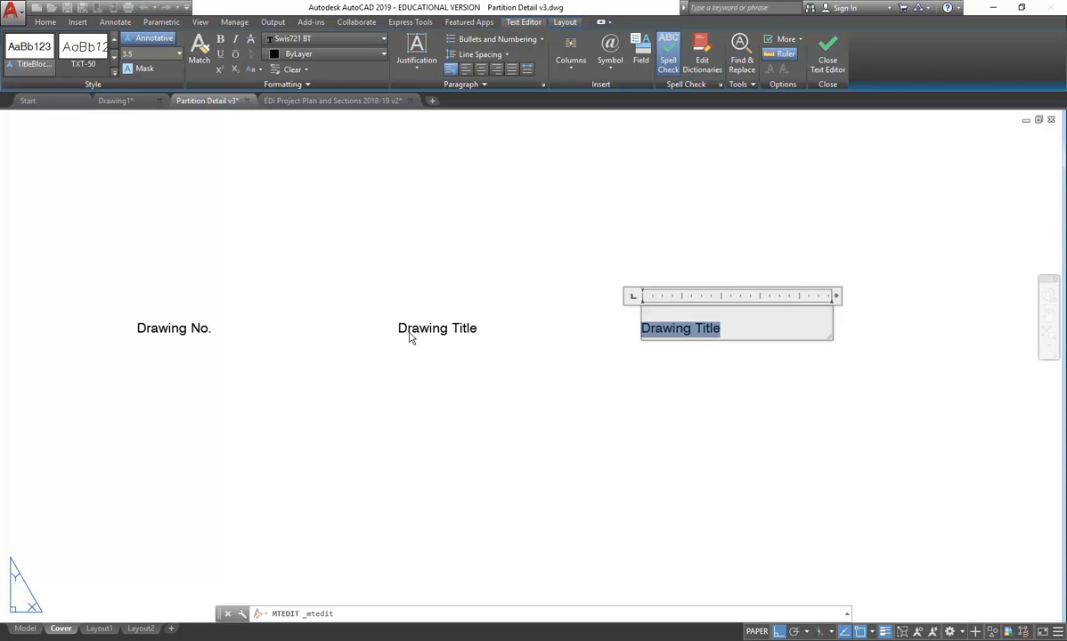
{"action": "type", "text": "Date"}
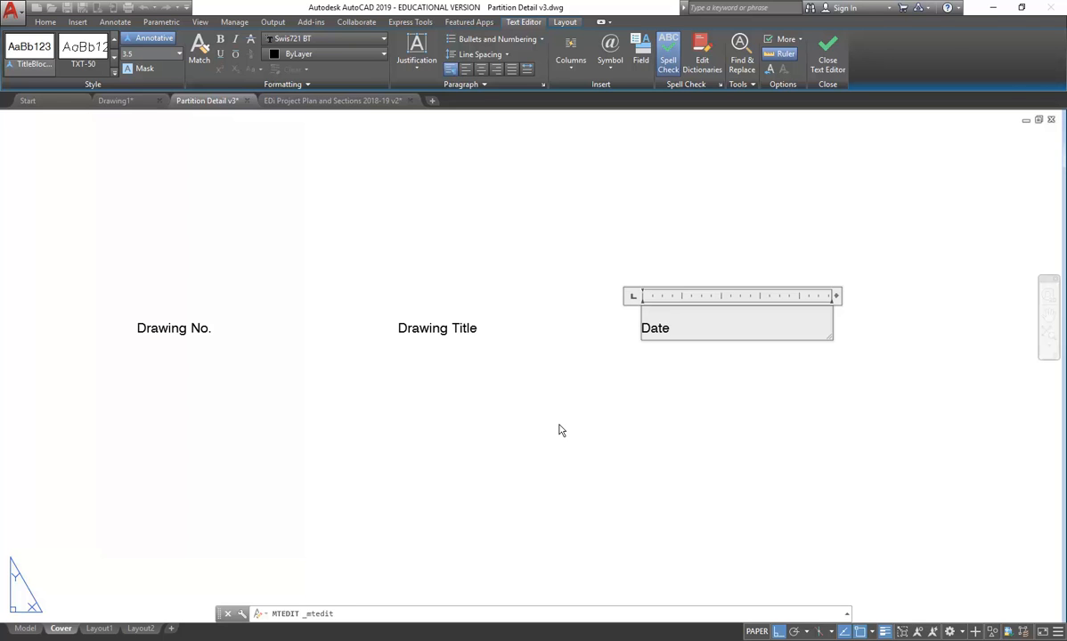
{"action": "left_click", "coordinate": [579, 431]}
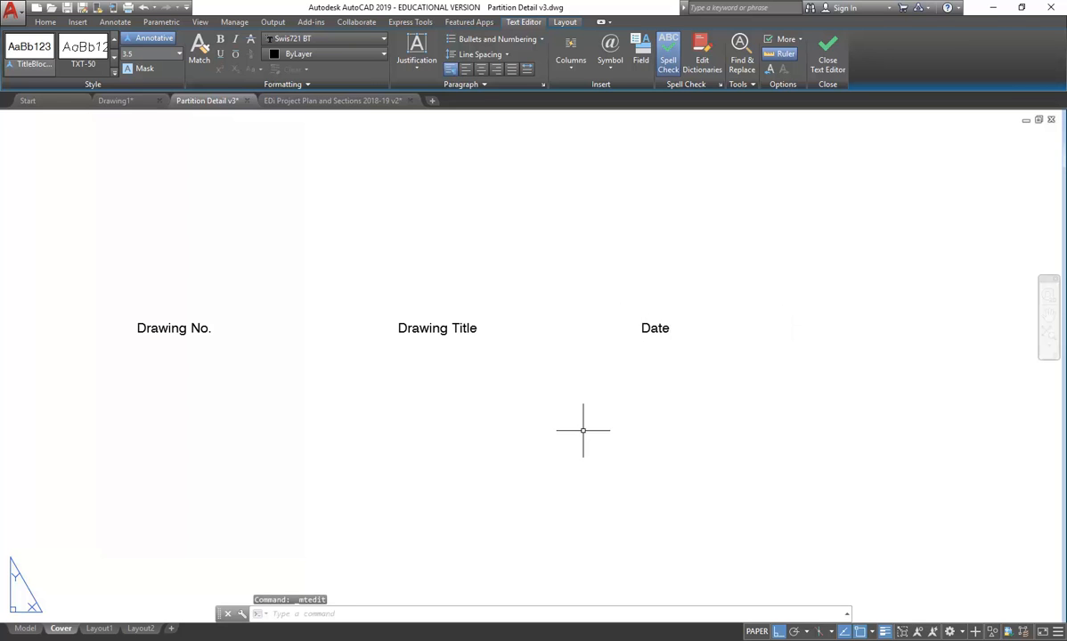
- Copy the Date label to a second position further right along the row
{"action": "left_click", "coordinate": [650, 328]}
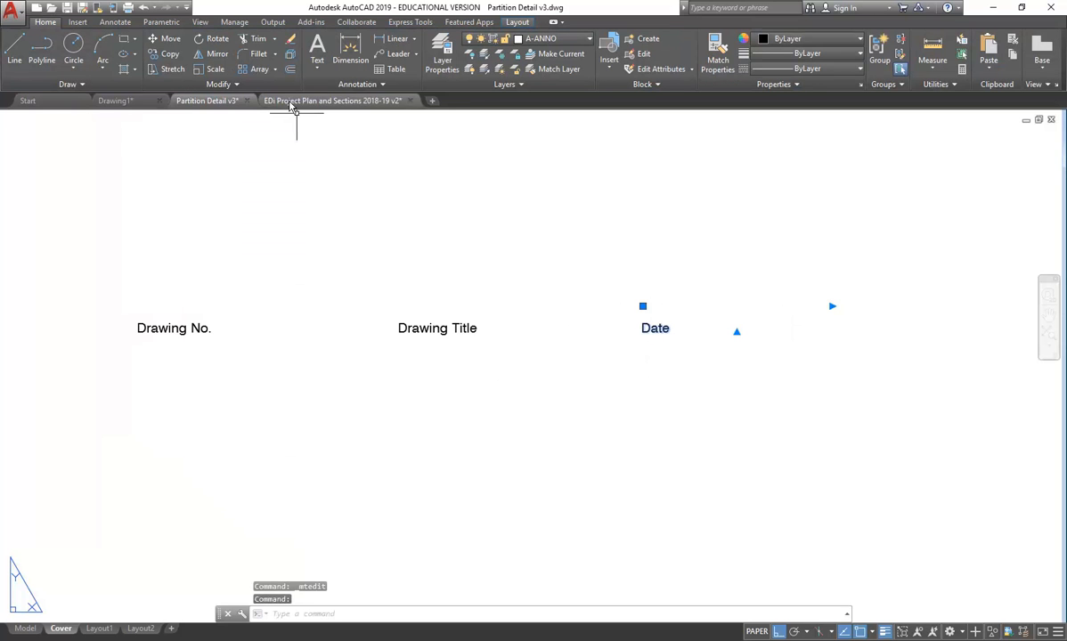
{"action": "left_click", "coordinate": [165, 55]}
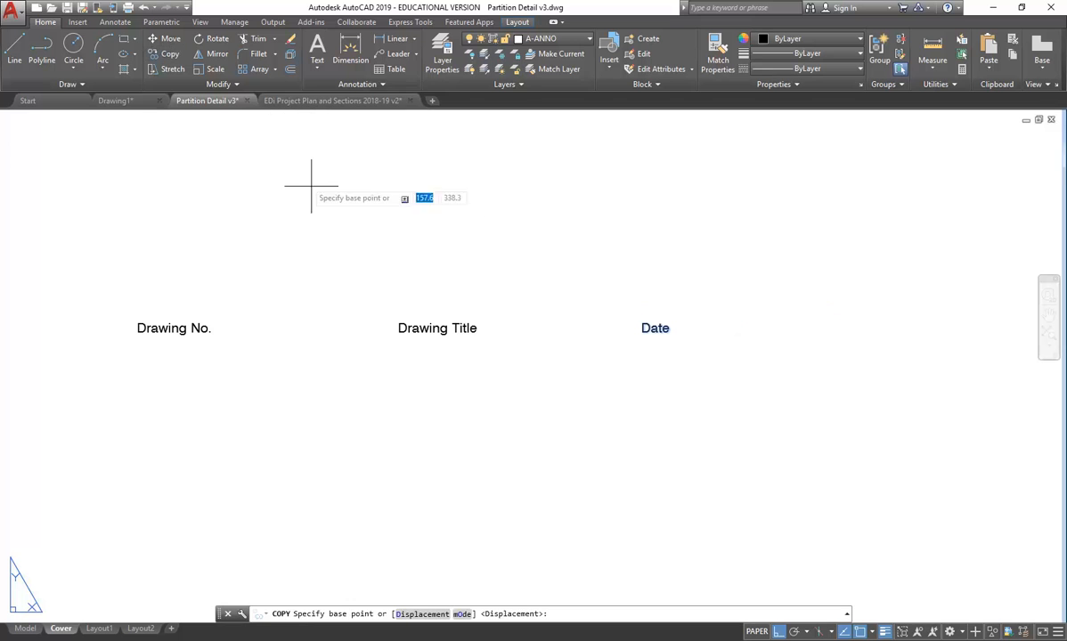
{"action": "left_click", "coordinate": [364, 285]}
{"action": "left_click", "coordinate": [534, 254]}
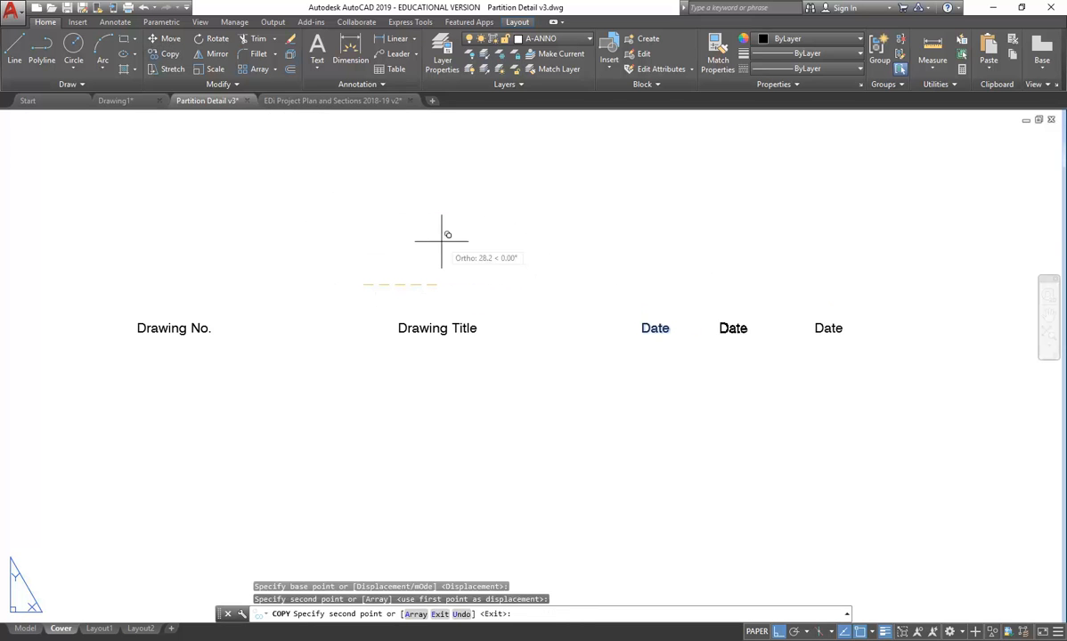
{"action": "key", "text": "Escape"}
{"action": "scroll", "coordinate": [355, 228], "scroll_direction": "down", "scroll_amount": 5}
{"action": "scroll", "coordinate": [356, 228], "scroll_direction": "up", "scroll_amount": 4}
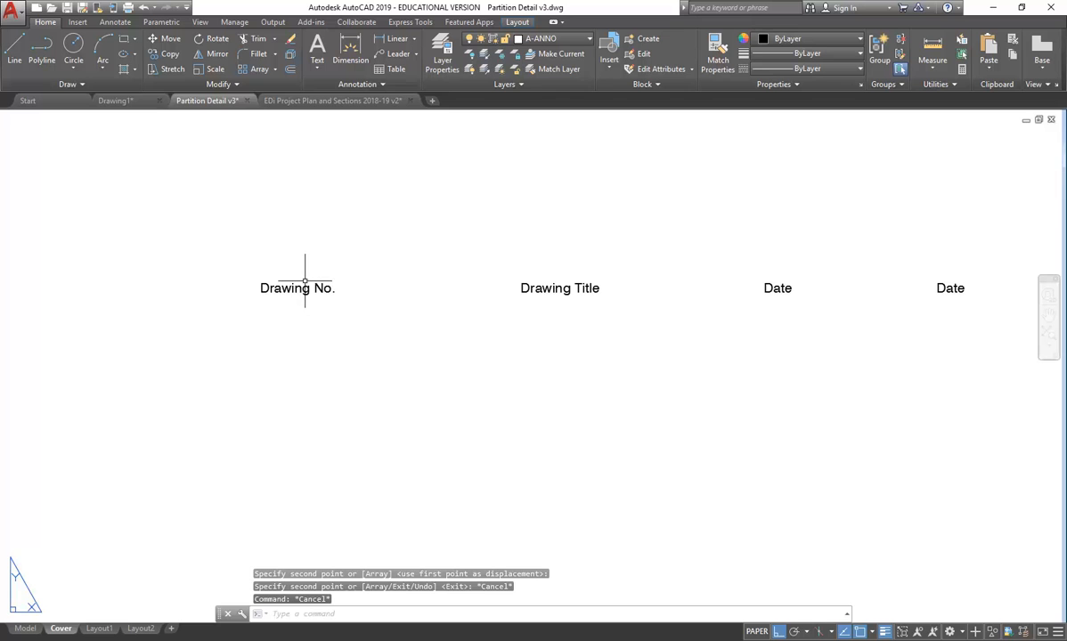
{"action": "left_click", "coordinate": [304, 287]}
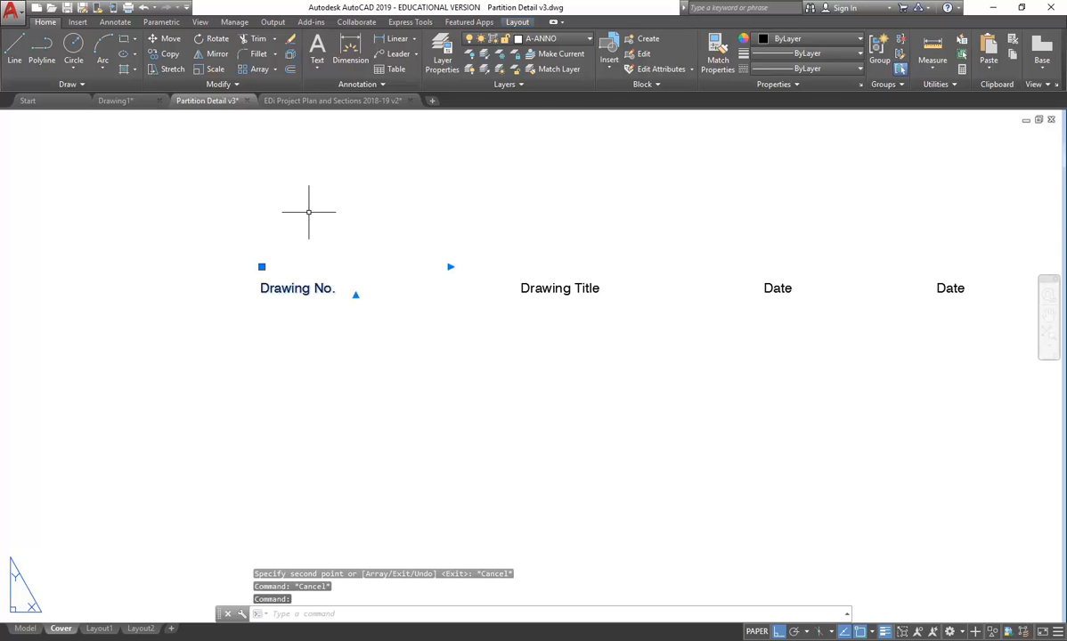
- Copy the Drawing No. label to its right and retype the copy as 'Amendments'
{"action": "left_click", "coordinate": [165, 54]}
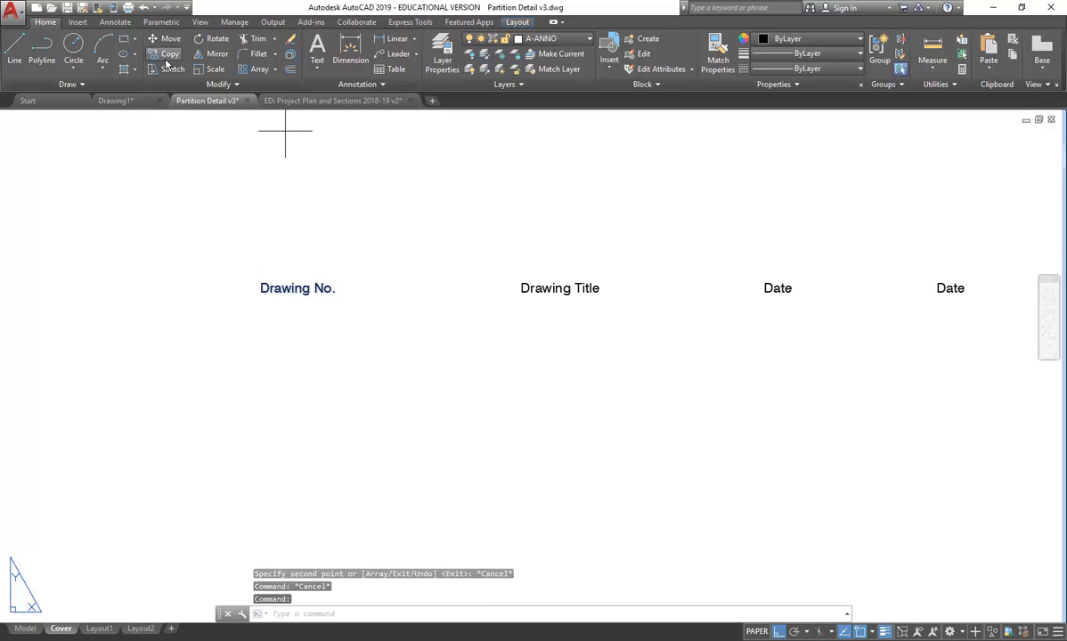
{"action": "left_click", "coordinate": [253, 183]}
{"action": "left_click", "coordinate": [401, 179]}
{"action": "key", "text": "Return"}
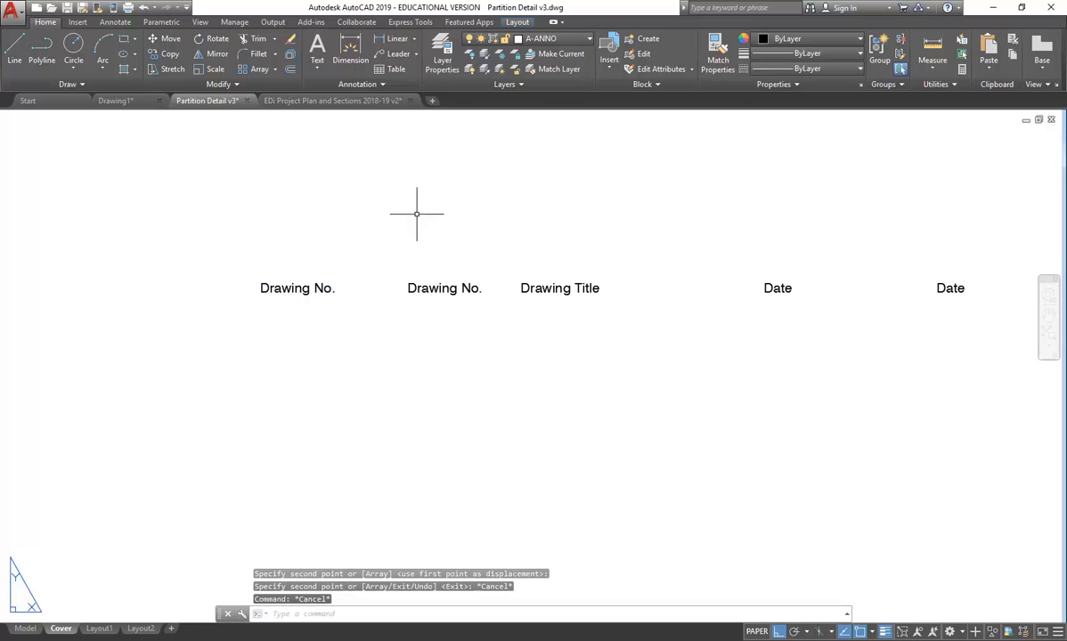
{"action": "double_click", "coordinate": [431, 284]}
{"action": "left_click_drag", "start_coordinate": [495, 286], "coordinate": [357, 293]}
{"action": "type", "text": "A"}
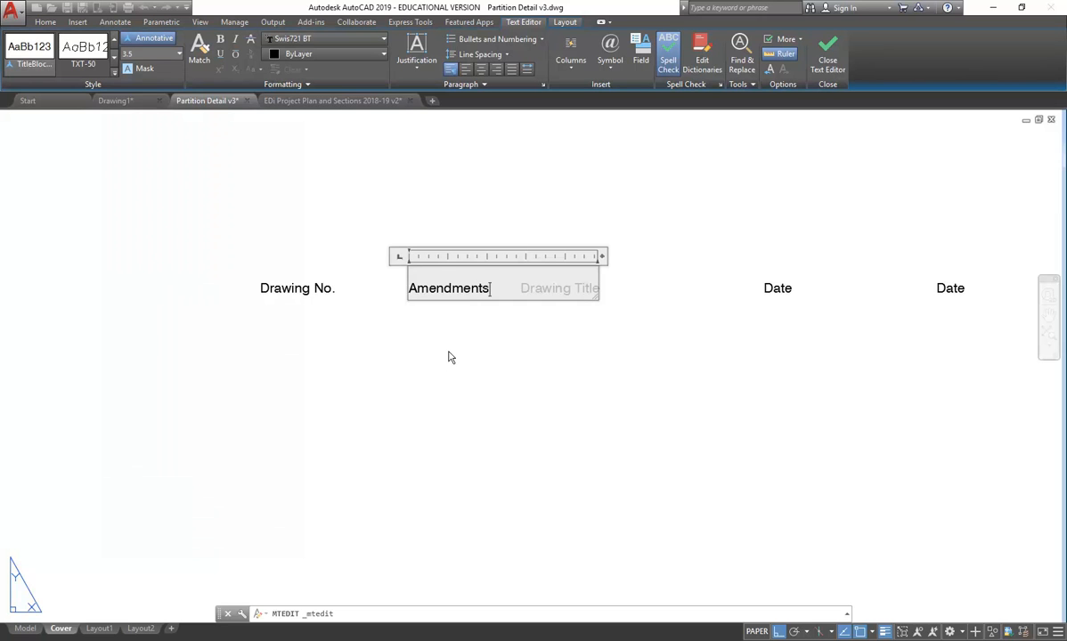
{"action": "type", "text": "m"}
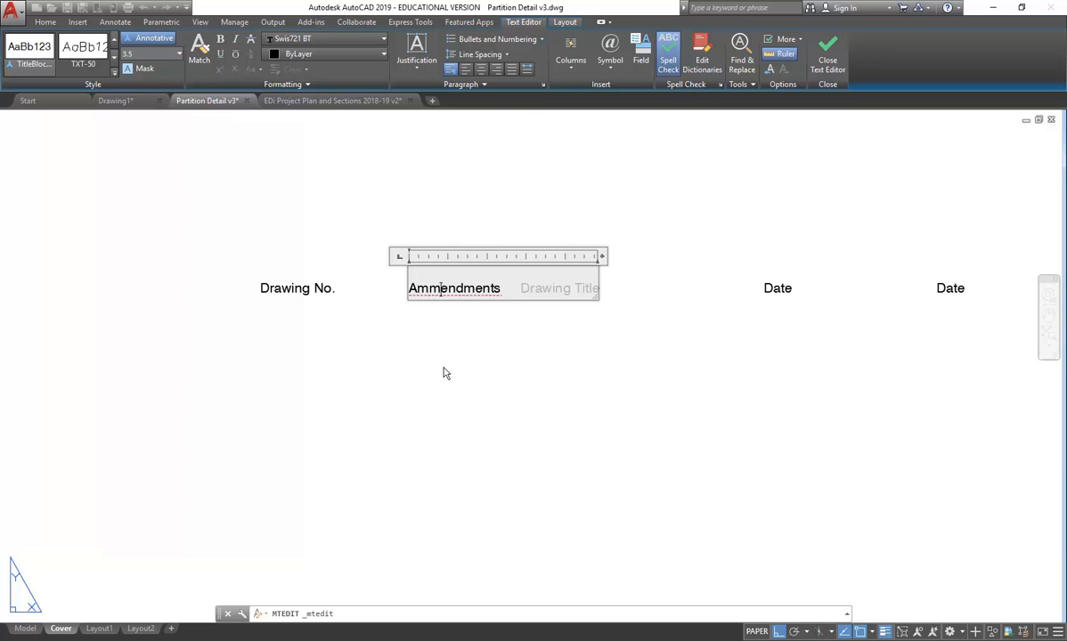
{"action": "key", "text": "BackSpace"}
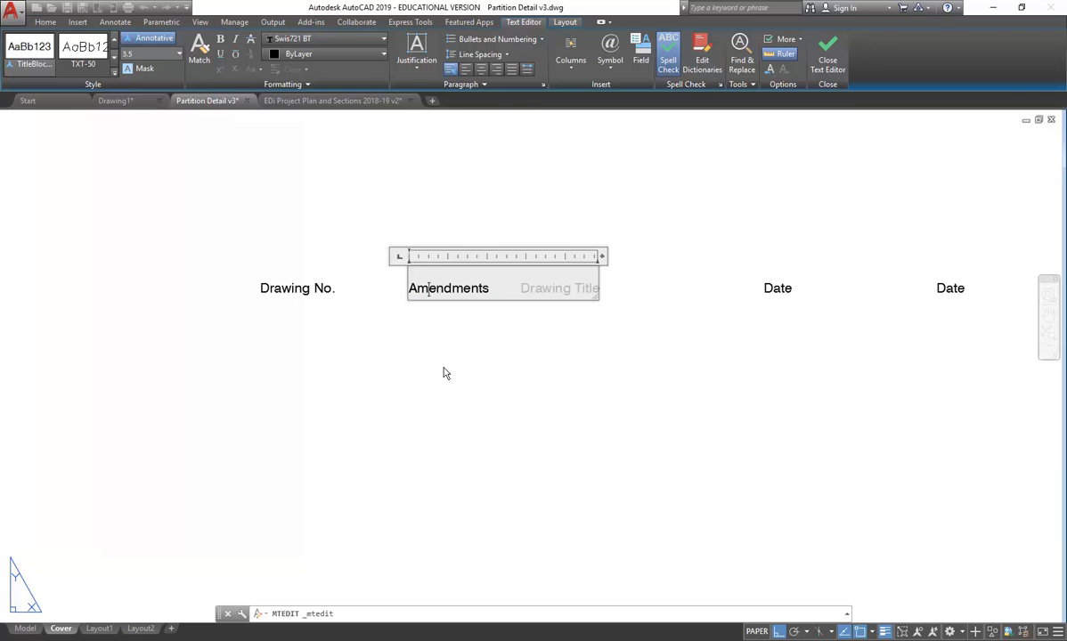
{"action": "left_click", "coordinate": [445, 373]}
- Move the Amendments label left so it sits between Drawing No. and Drawing Title
{"action": "left_click", "coordinate": [435, 287]}
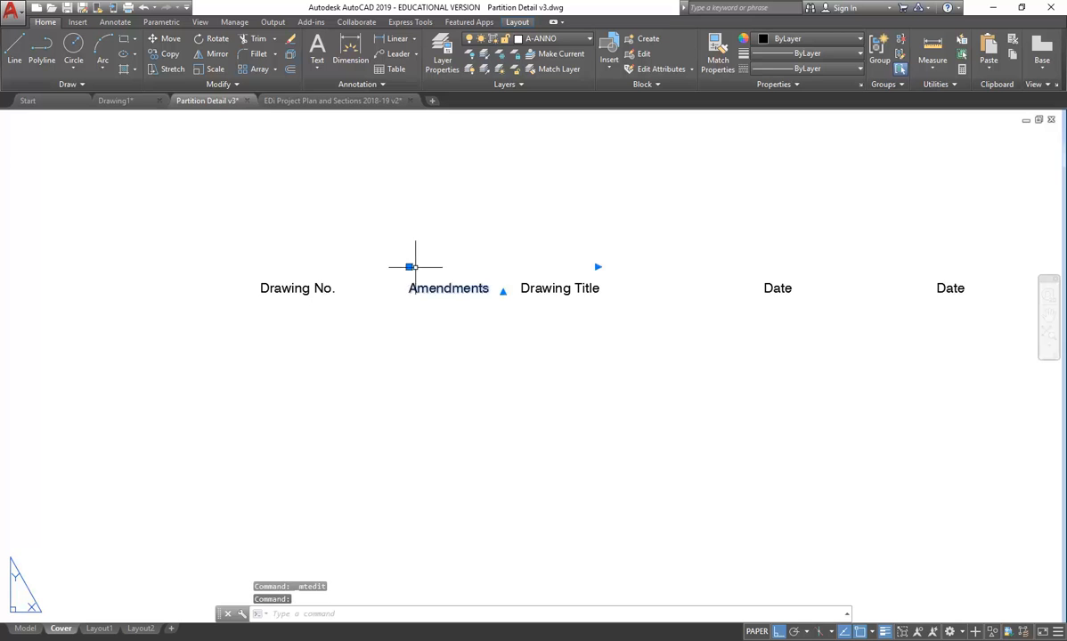
{"action": "scroll", "coordinate": [414, 265], "scroll_direction": "up", "scroll_amount": 4}
{"action": "key", "text": "Return"}
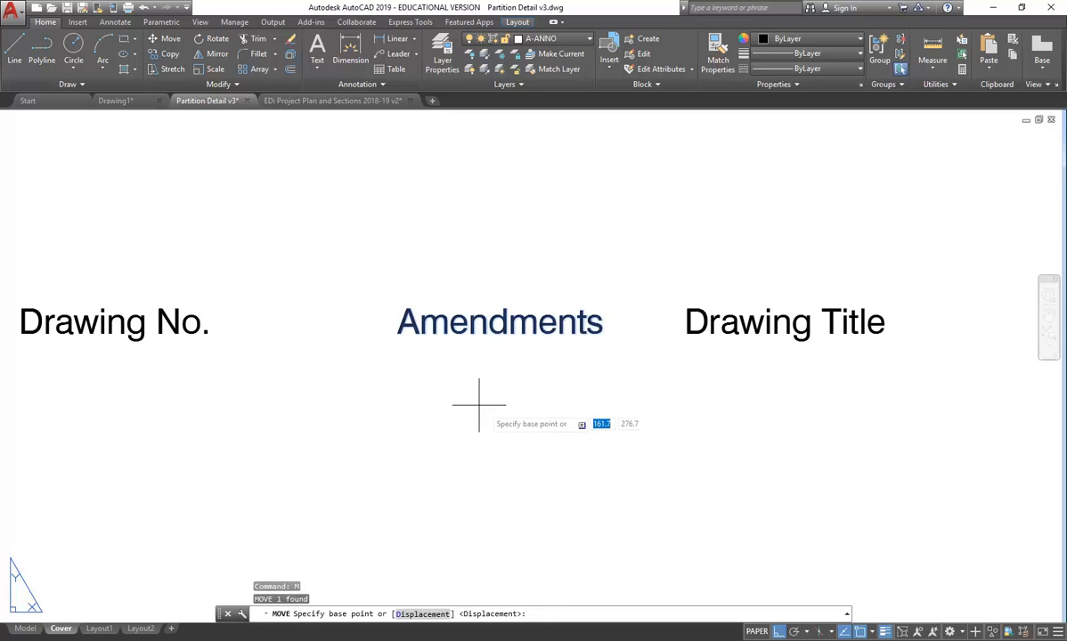
{"action": "left_click", "coordinate": [426, 374]}
{"action": "left_click", "coordinate": [379, 396]}
{"action": "scroll", "coordinate": [380, 396], "scroll_direction": "down", "scroll_amount": 5}
{"action": "scroll", "coordinate": [347, 334], "scroll_direction": "up", "scroll_amount": 2}
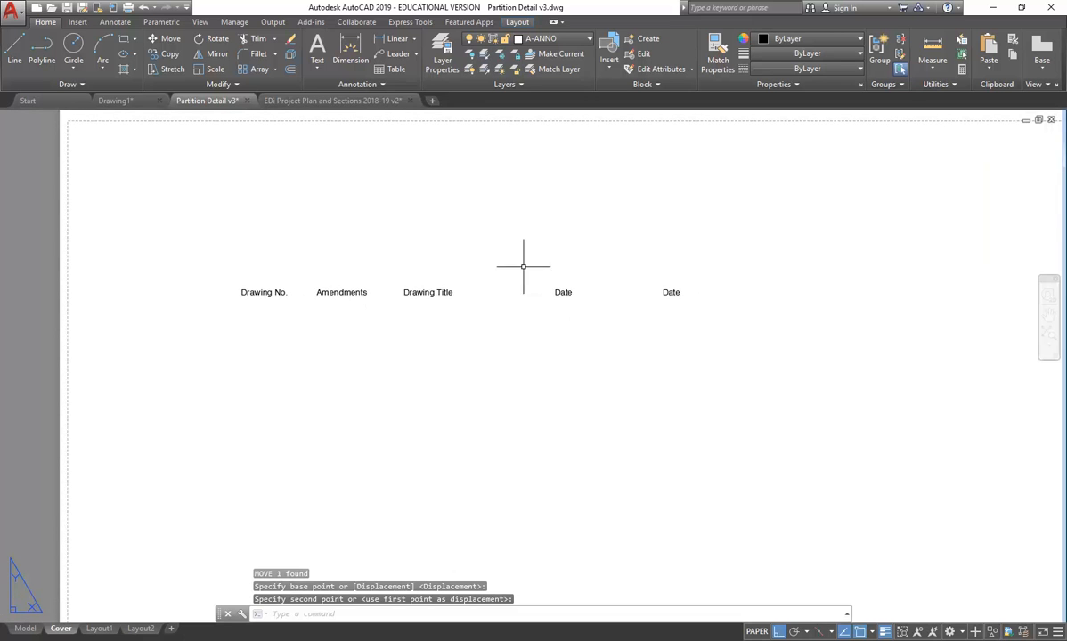
{"action": "scroll", "coordinate": [550, 262], "scroll_direction": "down", "scroll_amount": 2}
{"action": "scroll", "coordinate": [618, 244], "scroll_direction": "up", "scroll_amount": 2}
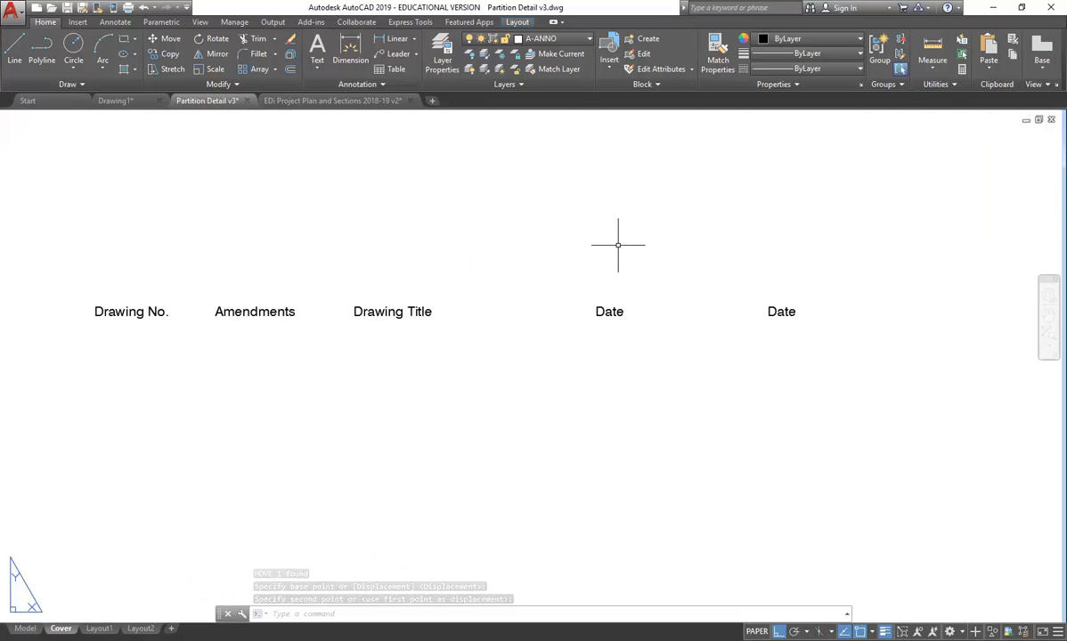
{"action": "middle_click_drag", "start_coordinate": [618, 251], "coordinate": [643, 244]}
{"action": "left_click", "coordinate": [806, 304]}
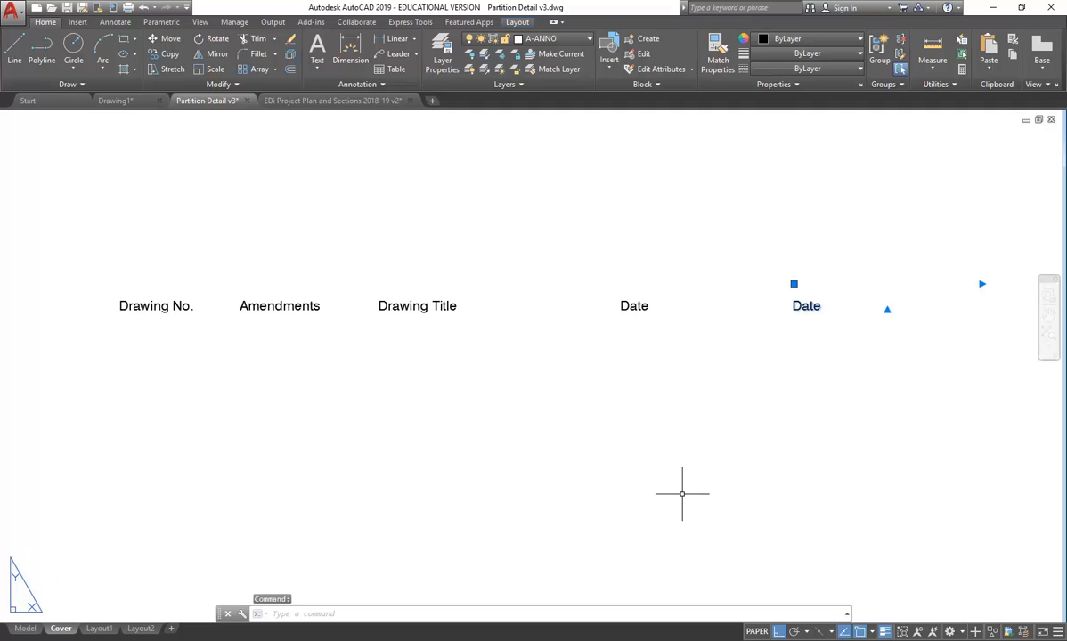
- Change the right-hand Date label's text to 'Drawn By'
{"action": "double_click", "coordinate": [808, 308]}
{"action": "left_click_drag", "start_coordinate": [804, 307], "coordinate": [845, 305]}
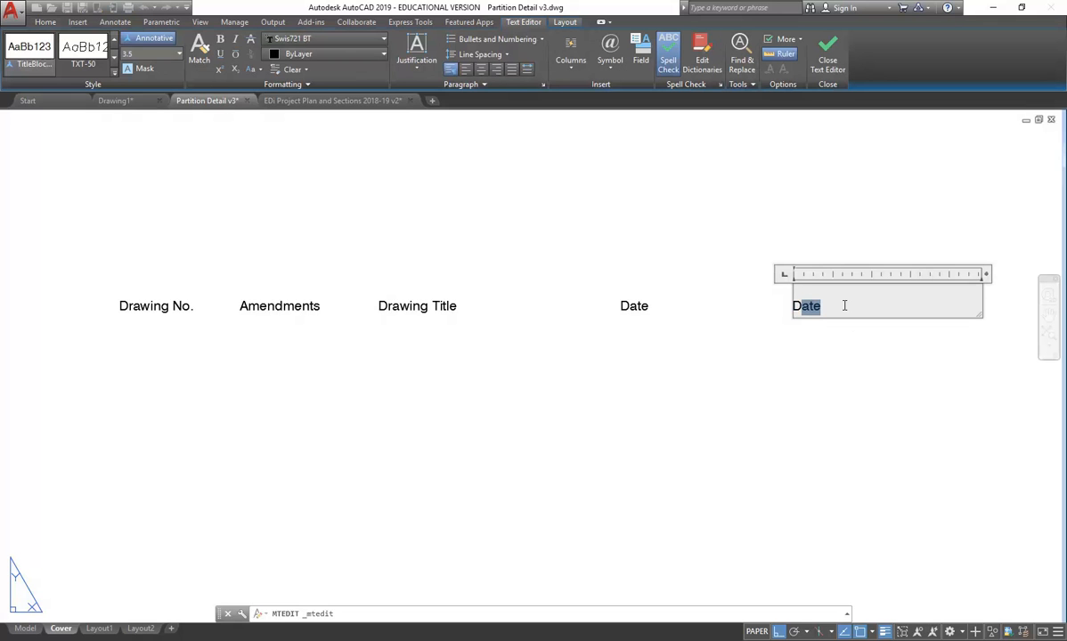
{"action": "type", "text": "rawn By"}
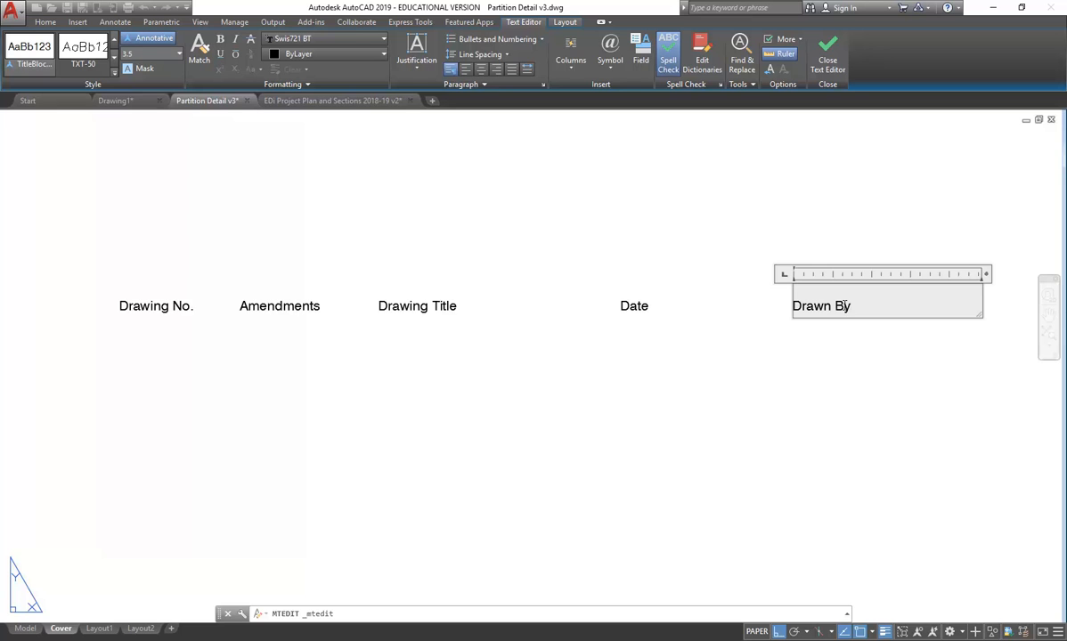
{"action": "left_click", "coordinate": [854, 408]}
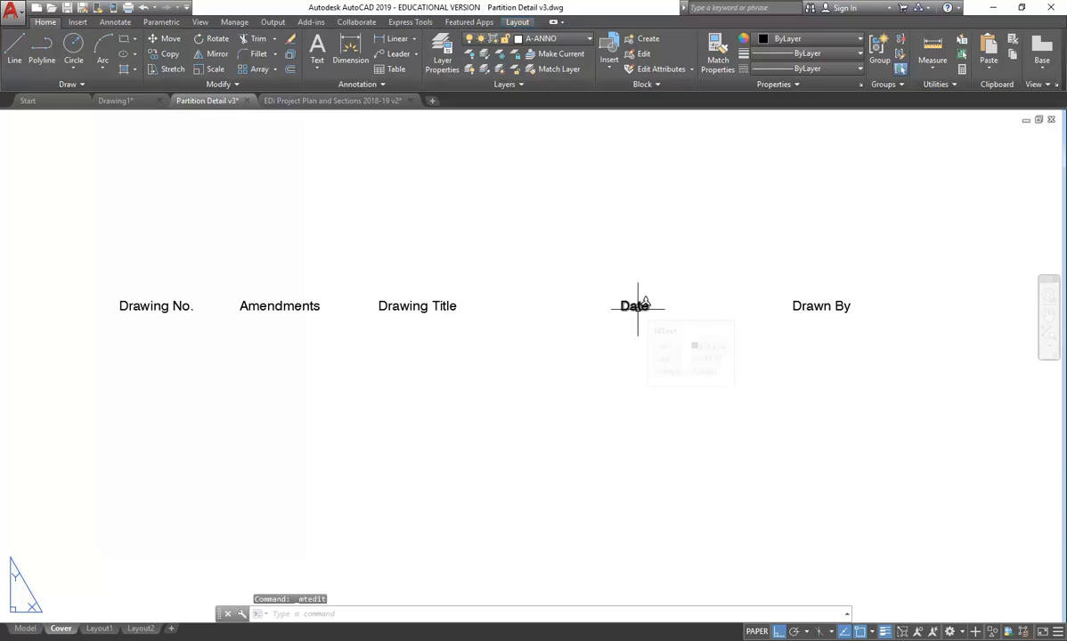
- Move Drawn By just left of Date, then shift both labels further right together
{"action": "left_click", "coordinate": [797, 303]}
{"action": "type", "text": "m"}
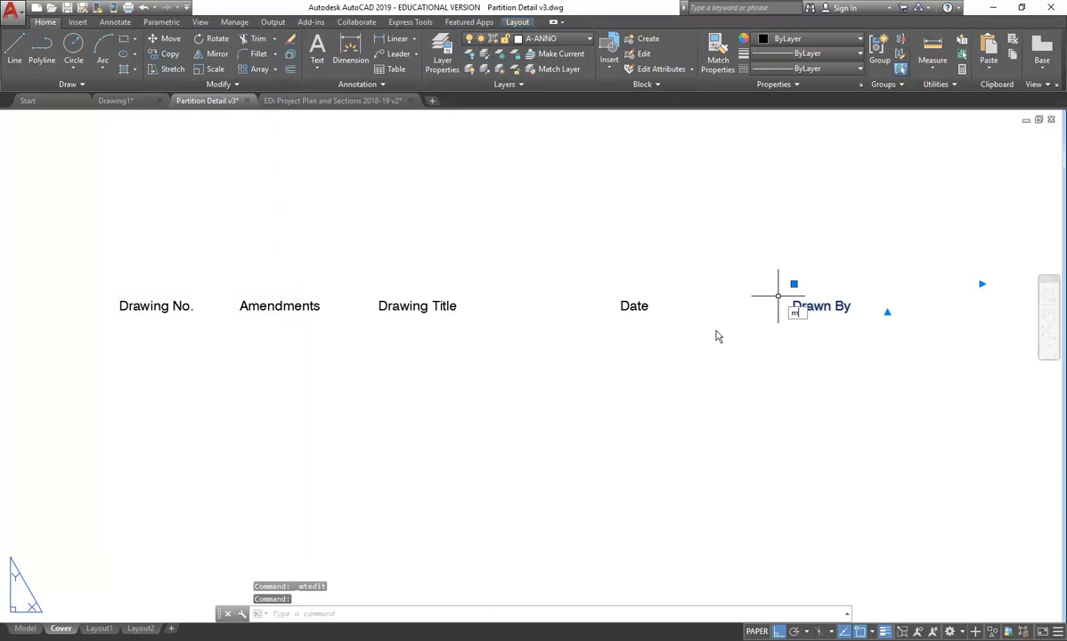
{"action": "key", "text": "Return"}
{"action": "left_click", "coordinate": [775, 237]}
{"action": "left_click", "coordinate": [520, 223]}
{"action": "left_click", "coordinate": [674, 269]}
{"action": "left_click", "coordinate": [557, 350]}
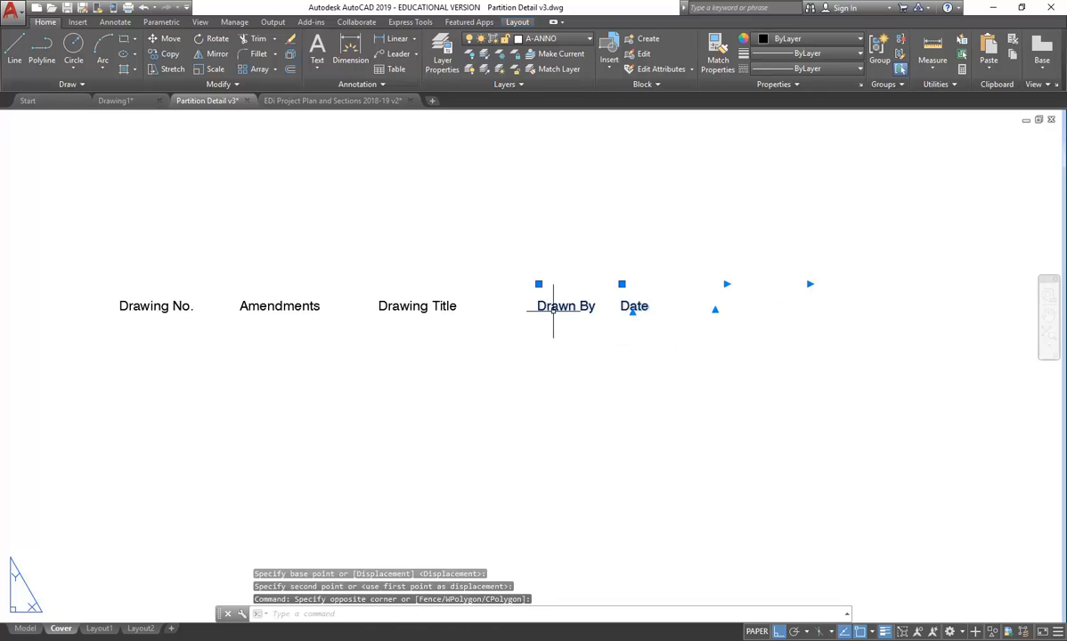
{"action": "type", "text": "m"}
{"action": "key", "text": "Return"}
{"action": "left_click", "coordinate": [492, 393]}
{"action": "left_click", "coordinate": [559, 385]}
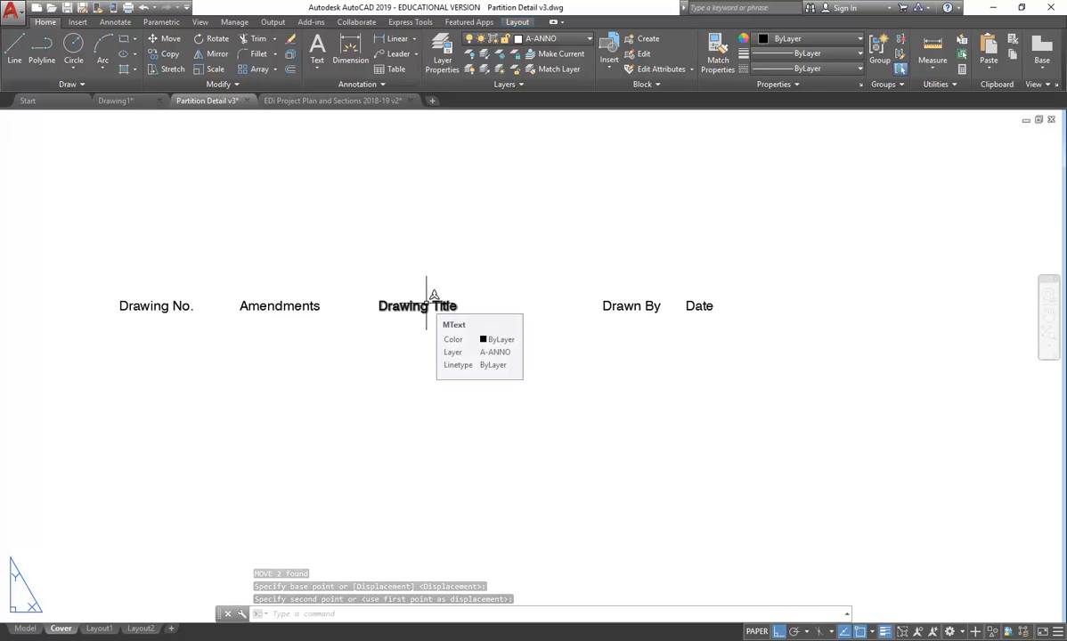
- Window-select all five labels and set their paper text height to 5 in Properties
{"action": "scroll", "coordinate": [434, 295], "scroll_direction": "down", "scroll_amount": 6}
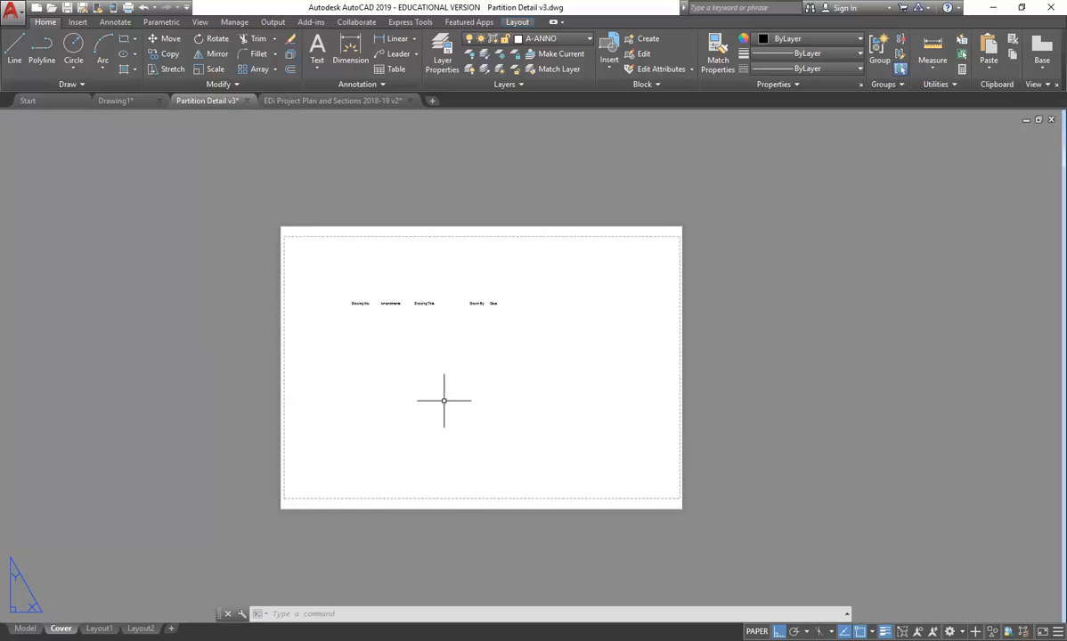
{"action": "scroll", "coordinate": [449, 396], "scroll_direction": "up", "scroll_amount": 2}
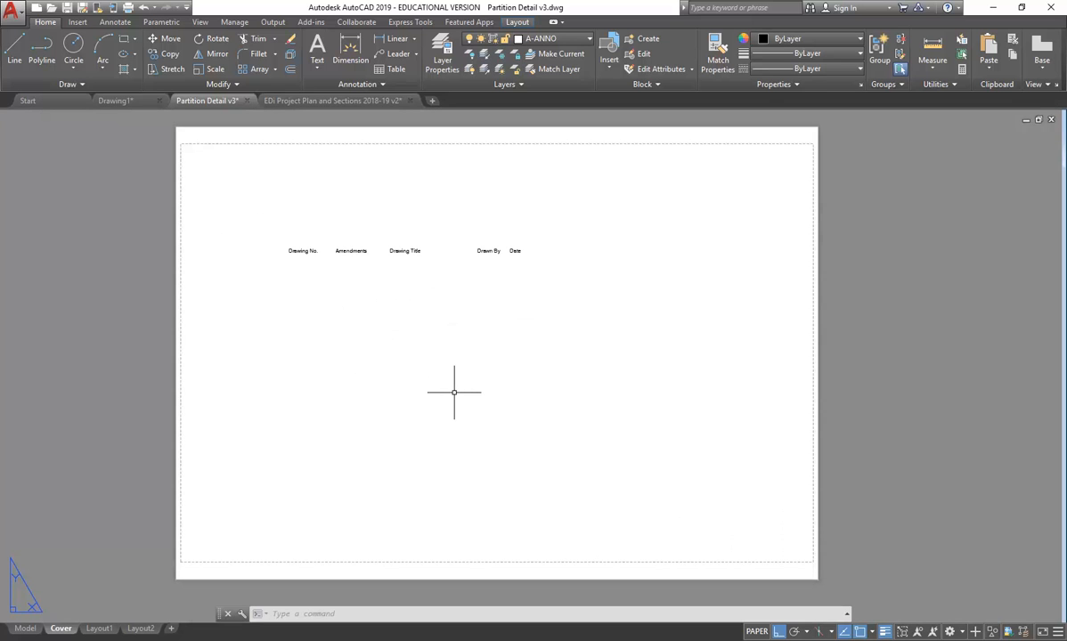
{"action": "mouse_move", "coordinate": [79, 634]}
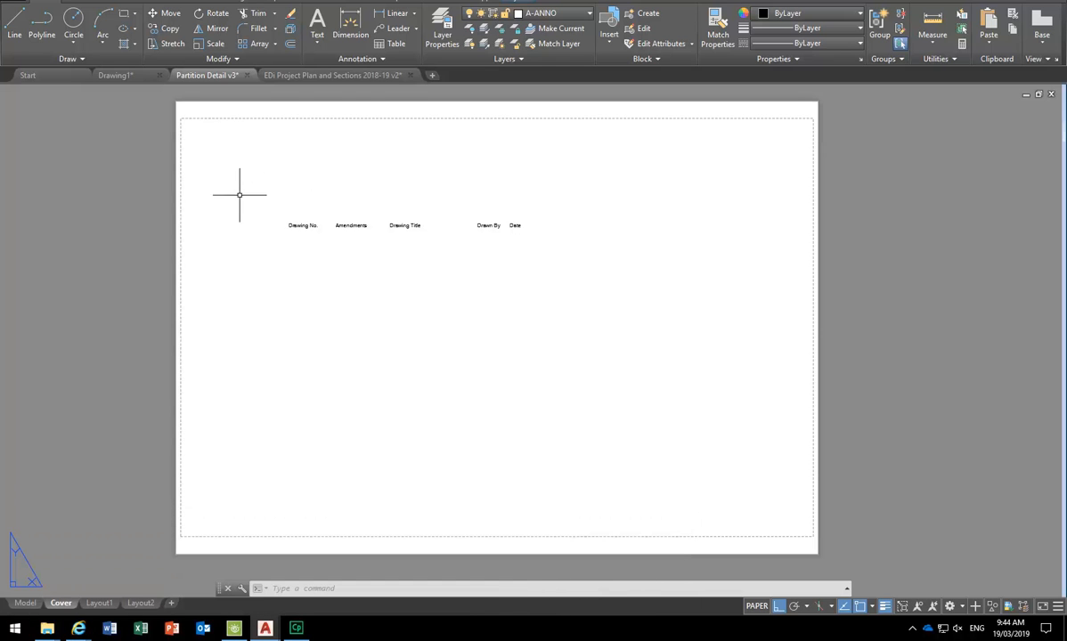
{"action": "scroll", "coordinate": [326, 191], "scroll_direction": "up", "scroll_amount": 2}
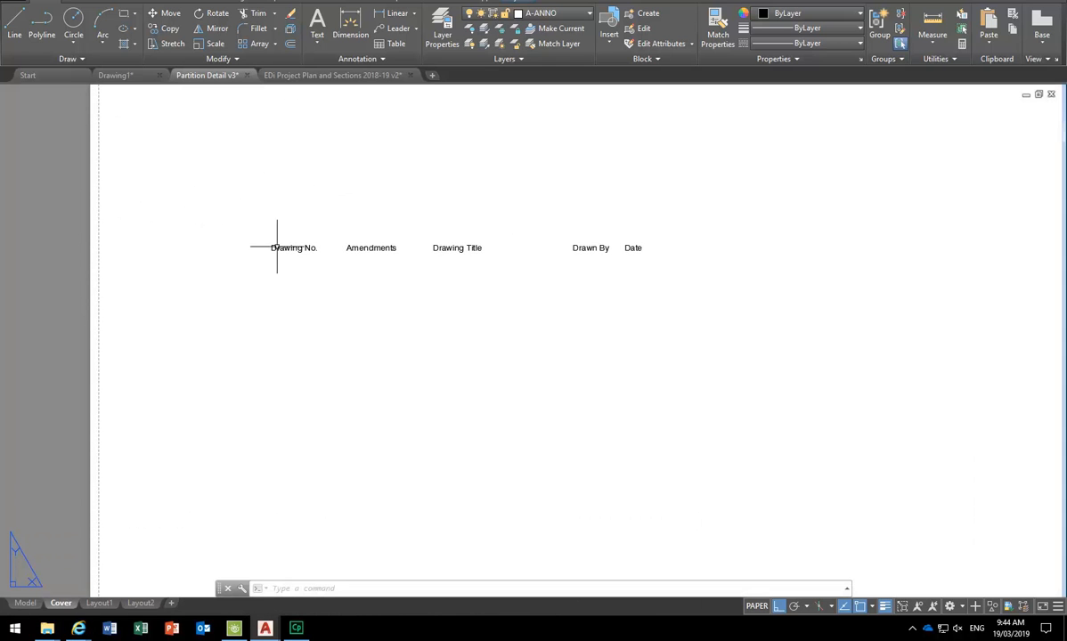
{"action": "left_click", "coordinate": [676, 229]}
{"action": "left_click", "coordinate": [143, 296]}
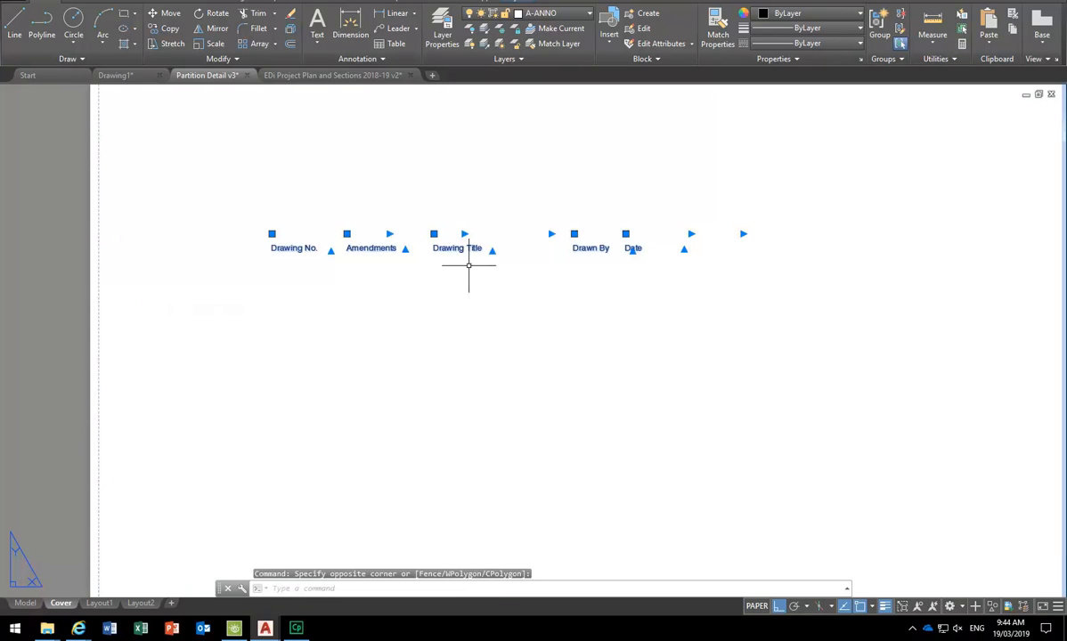
{"action": "right_click", "coordinate": [501, 185]}
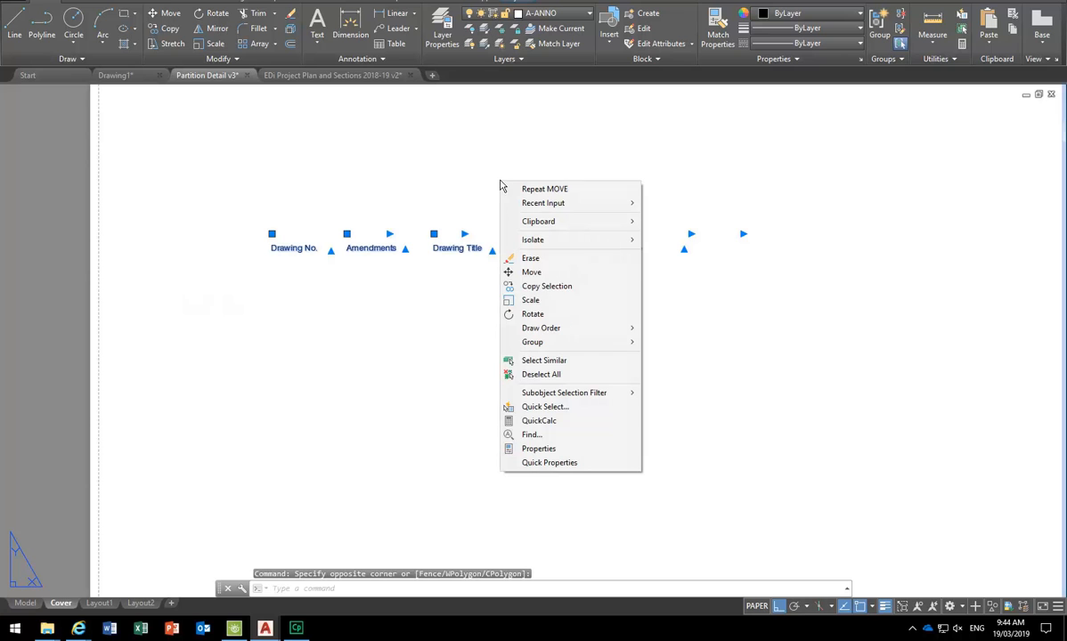
{"action": "left_click", "coordinate": [539, 449]}
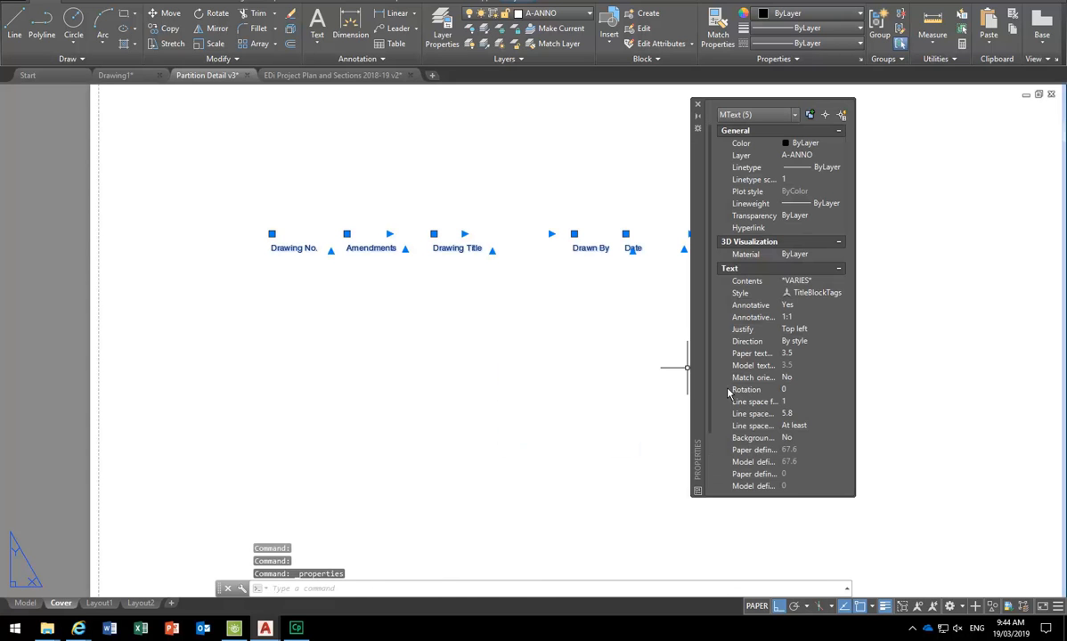
{"action": "left_click", "coordinate": [817, 354]}
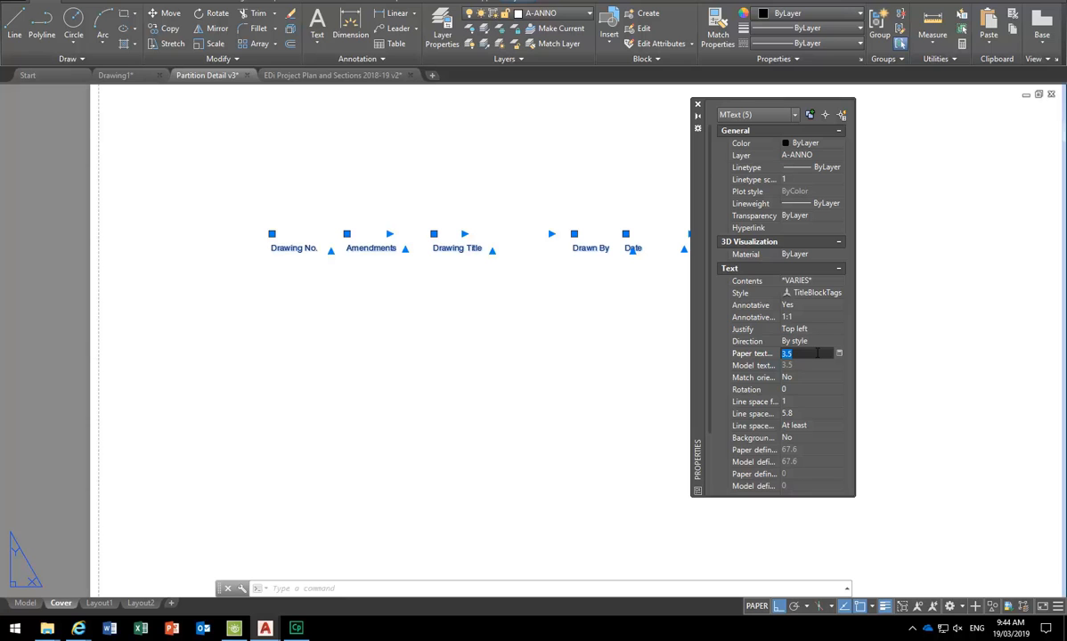
{"action": "type", "text": "5"}
{"action": "key", "text": "Return"}
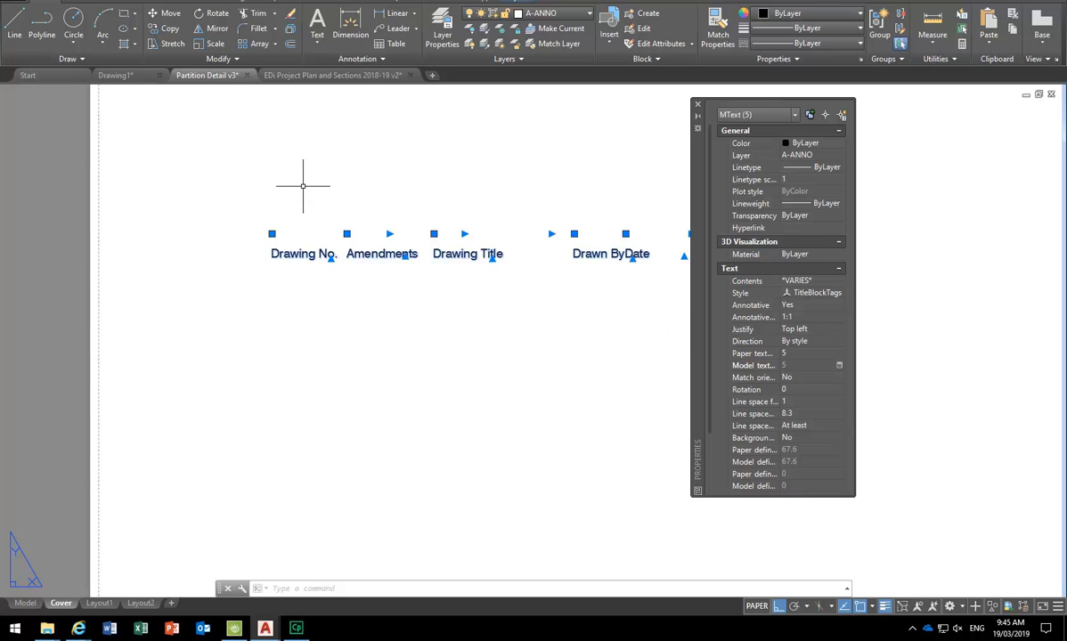
- Move the Date label further right to separate it from Drawn By
{"action": "key", "text": "Escape"}
{"action": "key", "text": "Escape"}
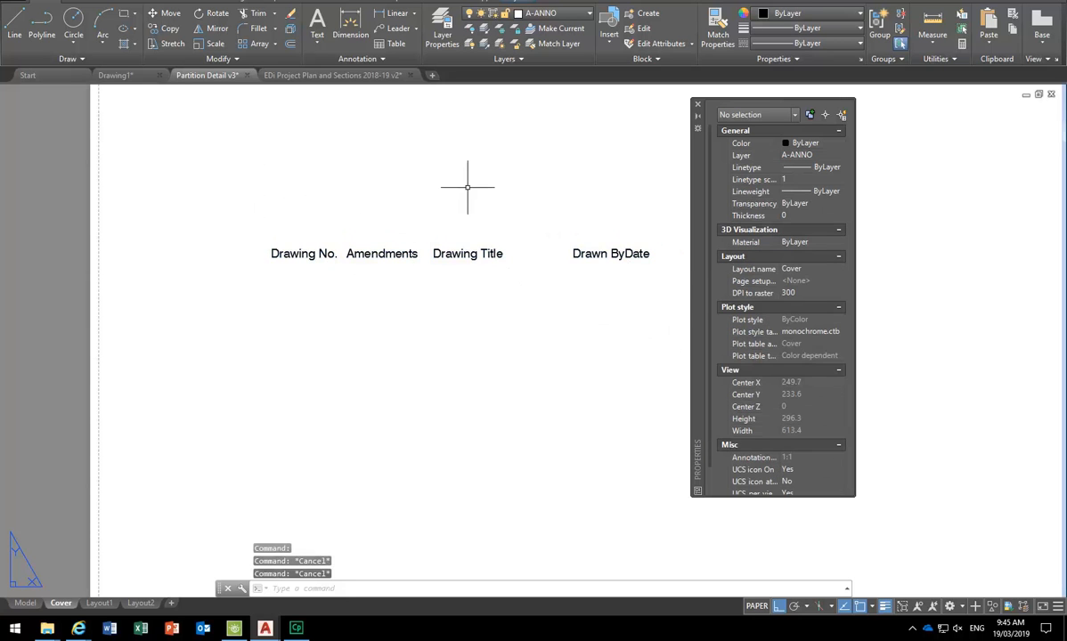
{"action": "type", "text": "m"}
{"action": "key", "text": "Return"}
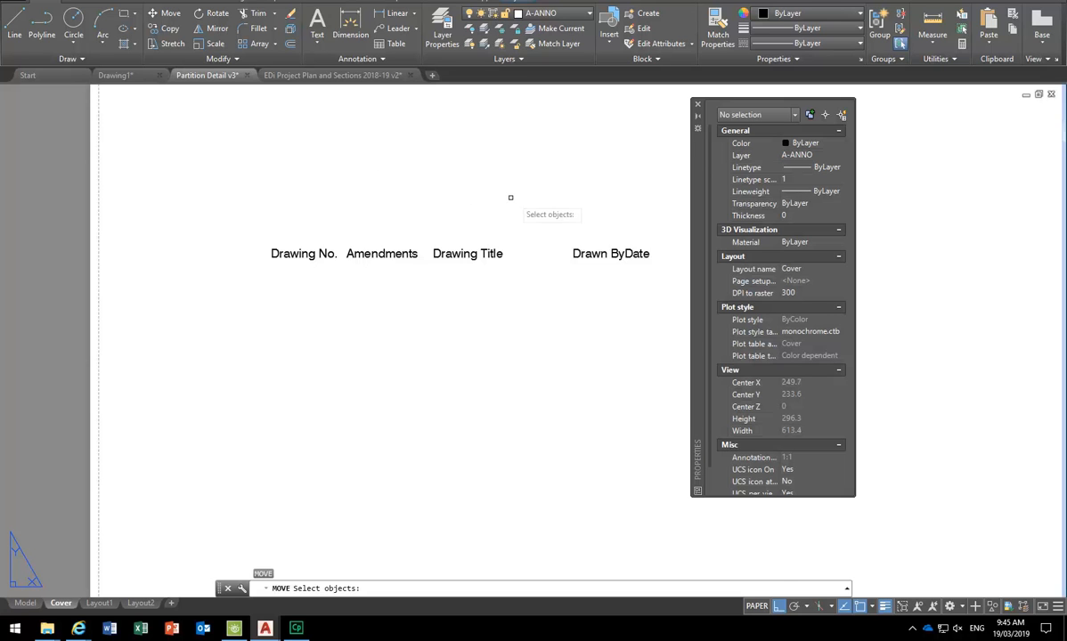
{"action": "middle_click_drag", "start_coordinate": [565, 247], "coordinate": [488, 244]}
{"action": "left_click", "coordinate": [557, 250]}
{"action": "key", "text": "Return"}
{"action": "left_click", "coordinate": [469, 341]}
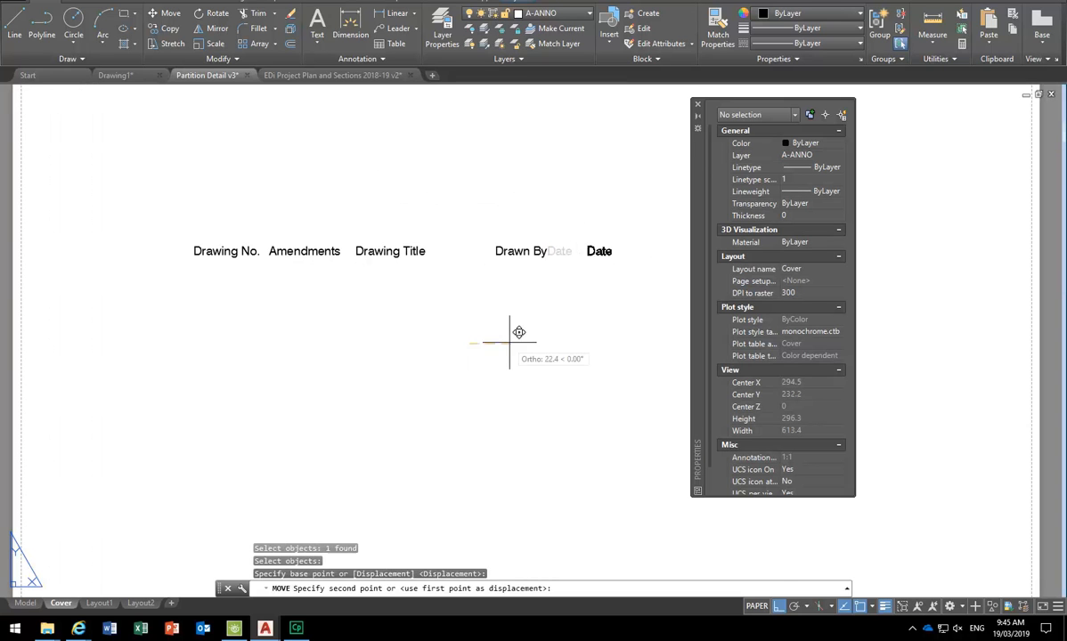
{"action": "left_click", "coordinate": [502, 343]}
{"action": "key", "text": "Escape"}
{"action": "key", "text": "Escape"}
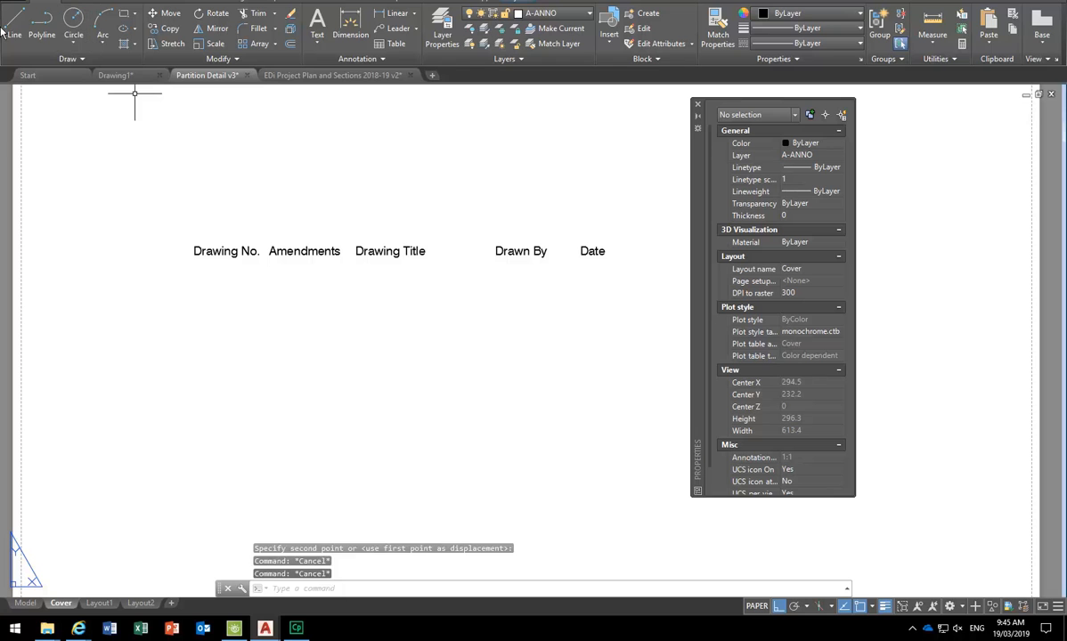
- Draw a vertical border line left of Drawing No., extending well below the labels
{"action": "left_click", "coordinate": [13, 25]}
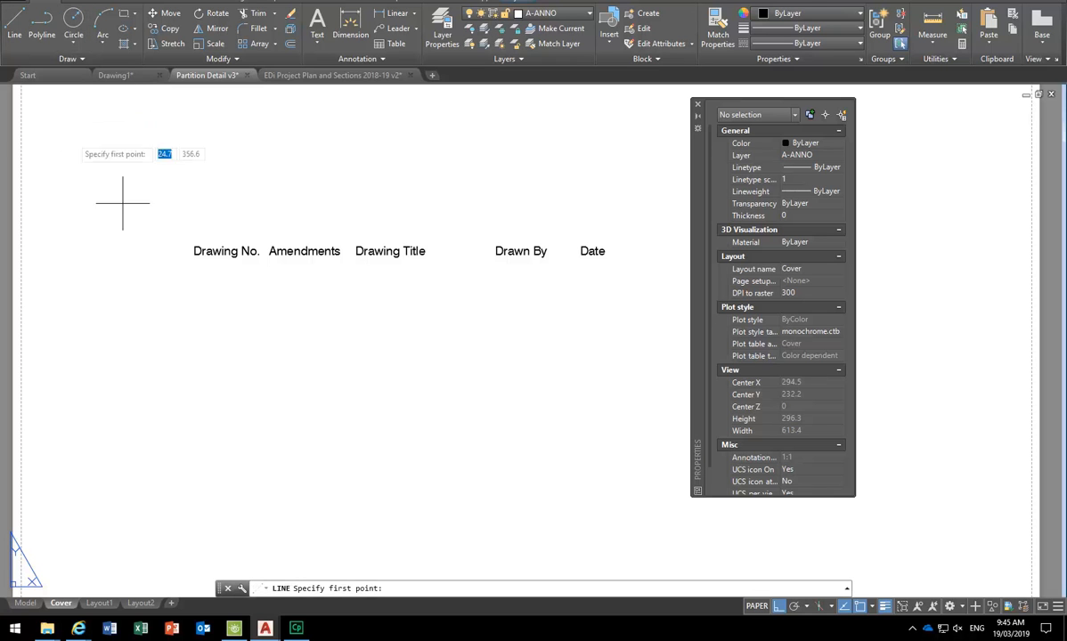
{"action": "left_click", "coordinate": [174, 225]}
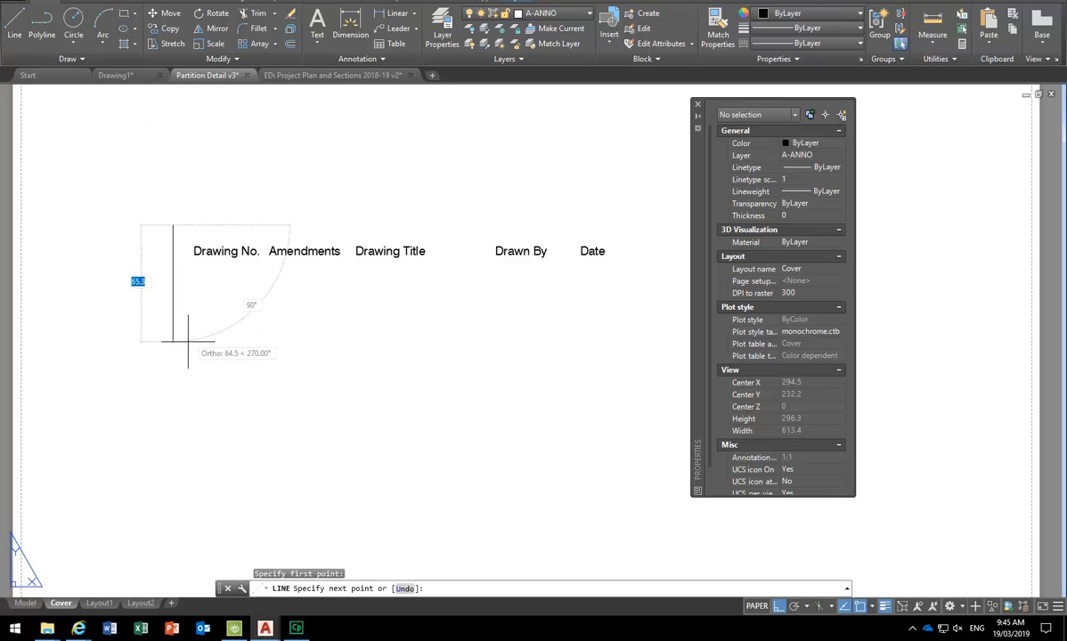
{"action": "left_click", "coordinate": [173, 491]}
{"action": "key", "text": "Return"}
- Draw the top border line from the vertical line's top to past Date
{"action": "left_click", "coordinate": [14, 25]}
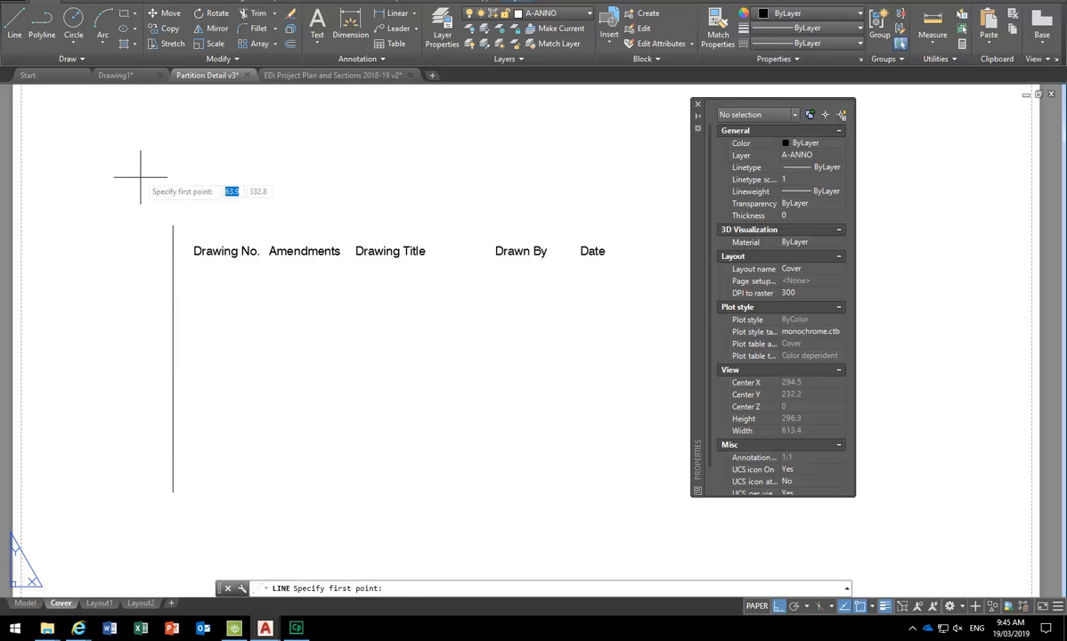
{"action": "left_click", "coordinate": [173, 224]}
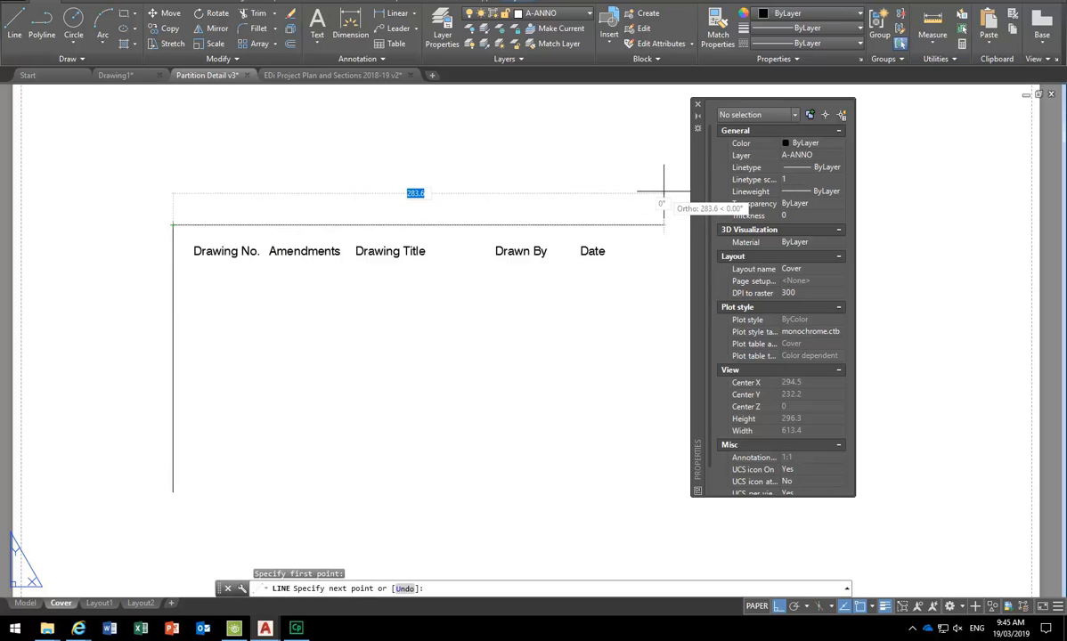
{"action": "middle_click_drag", "start_coordinate": [643, 191], "coordinate": [414, 176]}
{"action": "scroll", "coordinate": [414, 177], "scroll_direction": "down", "scroll_amount": 5}
{"action": "left_click", "coordinate": [448, 189]}
{"action": "key", "text": "Return"}
{"action": "scroll", "coordinate": [309, 177], "scroll_direction": "up", "scroll_amount": 4}
{"action": "scroll", "coordinate": [318, 178], "scroll_direction": "down", "scroll_amount": 2}
{"action": "middle_click_drag", "start_coordinate": [316, 181], "coordinate": [314, 180]}
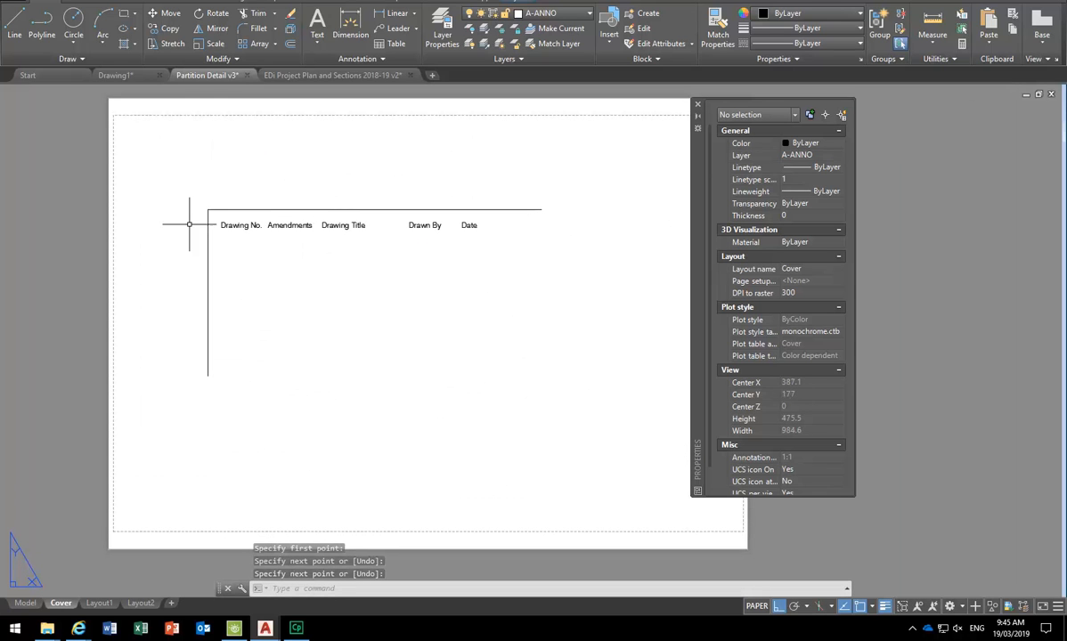
{"action": "scroll", "coordinate": [277, 267], "scroll_direction": "up", "scroll_amount": 2}
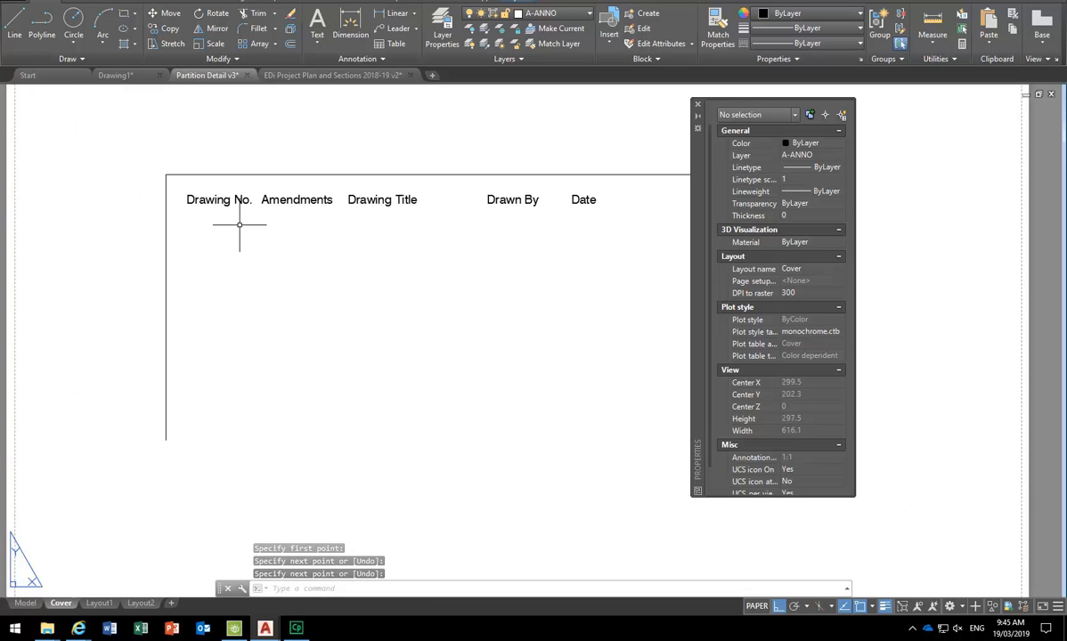
- Copy the top border line down to close off the header row
{"action": "type", "text": "co"}
{"action": "key", "text": "Return"}
{"action": "left_click", "coordinate": [205, 175]}
{"action": "key", "text": "Return"}
{"action": "left_click", "coordinate": [86, 138]}
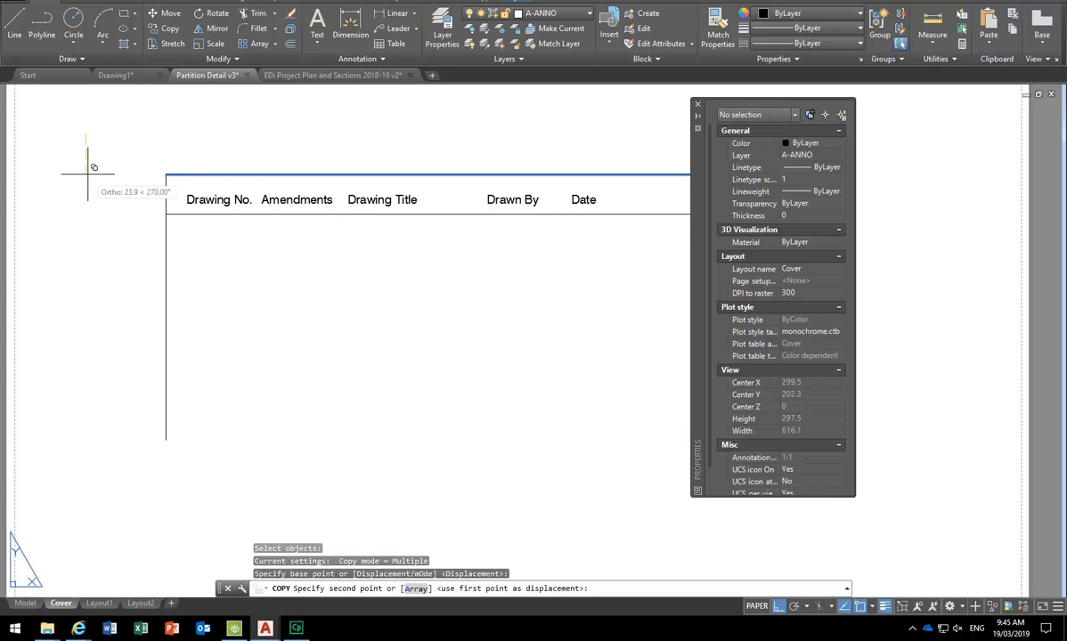
{"action": "left_click", "coordinate": [88, 175]}
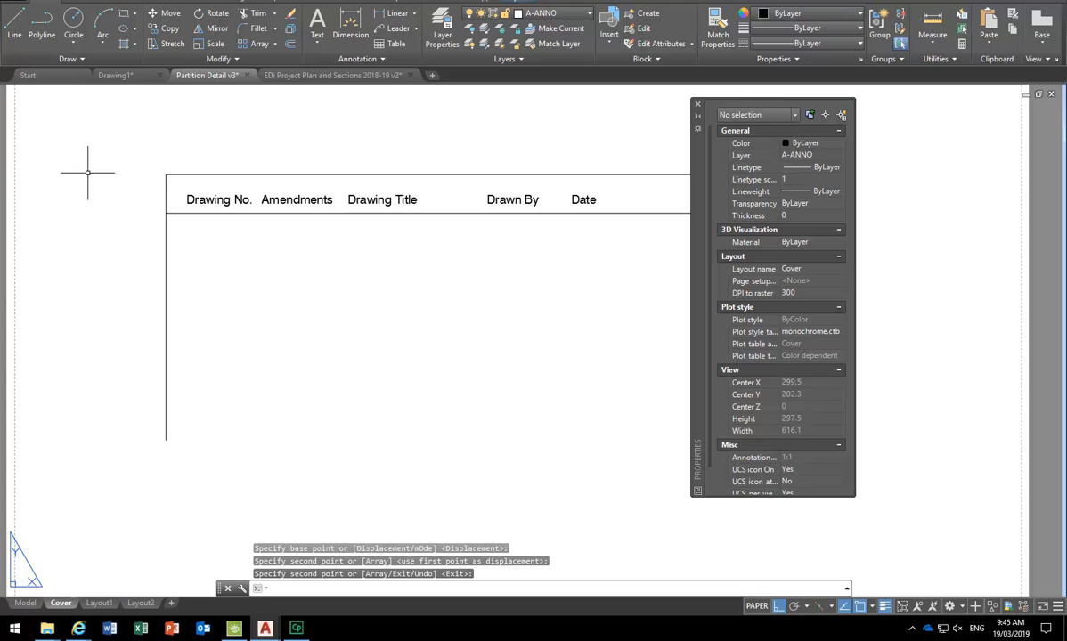
{"action": "key", "text": "Return"}
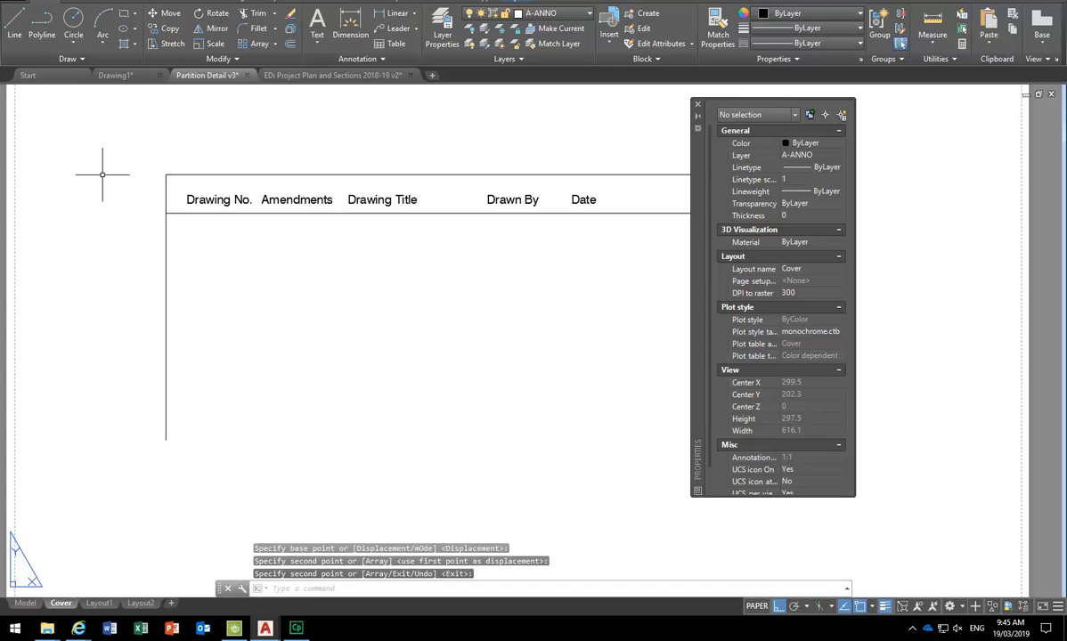
- Copy the table's left vertical line to make a divider right of Drawing No
{"action": "left_click", "coordinate": [199, 245]}
{"action": "left_click", "coordinate": [139, 299]}
{"action": "type", "text": "co"}
{"action": "key", "text": "Return"}
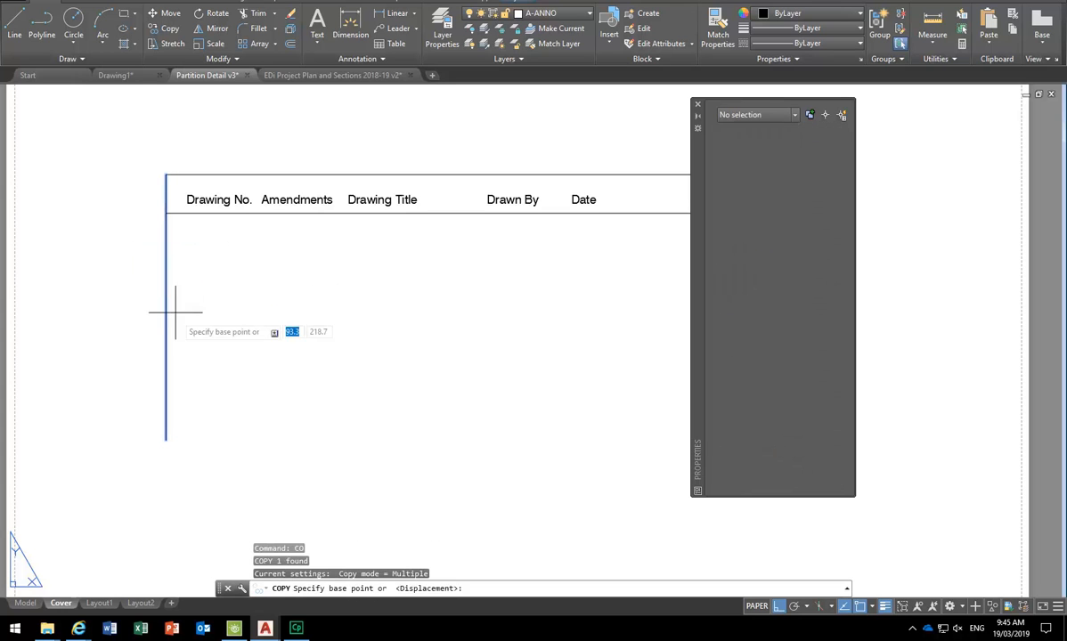
{"action": "left_click", "coordinate": [178, 361]}
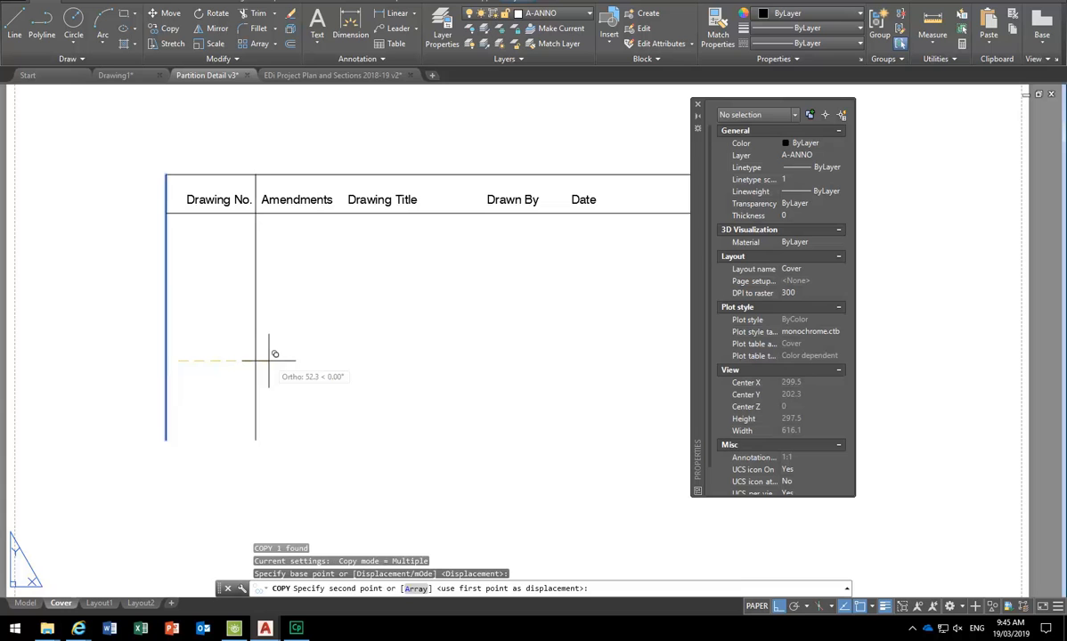
{"action": "left_click", "coordinate": [269, 358]}
{"action": "key", "text": "Return"}
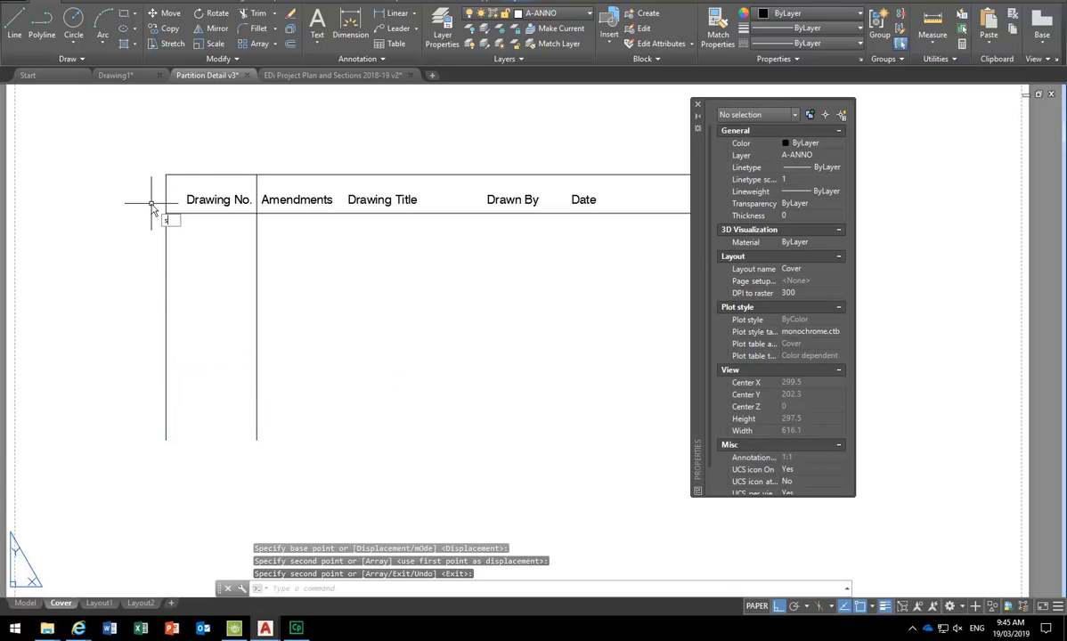
- Stretch the table's left edge further left to widen the first column
{"action": "type", "text": "s"}
{"action": "key", "text": "Return"}
{"action": "left_click", "coordinate": [181, 138]}
{"action": "left_click", "coordinate": [104, 481]}
{"action": "key", "text": "Return"}
{"action": "left_click", "coordinate": [397, 408]}
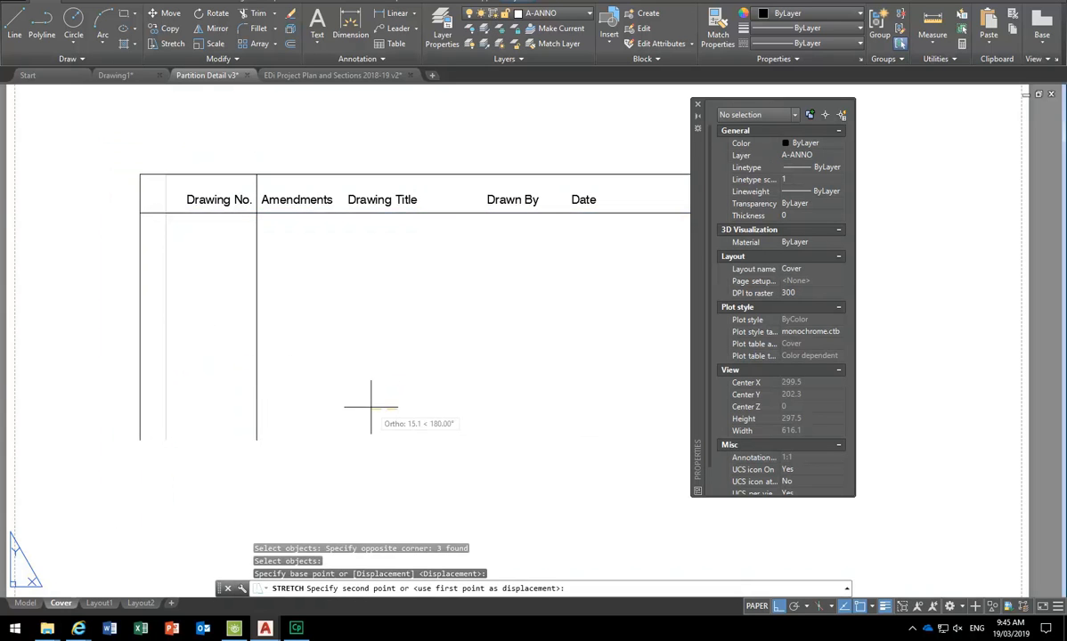
{"action": "left_click", "coordinate": [371, 407]}
- Move the Drawing No. header label left into the widened first column
{"action": "type", "text": "m"}
{"action": "key", "text": "Return"}
{"action": "left_click", "coordinate": [224, 194]}
{"action": "key", "text": "Return"}
{"action": "left_click", "coordinate": [367, 257]}
{"action": "left_click", "coordinate": [350, 256]}
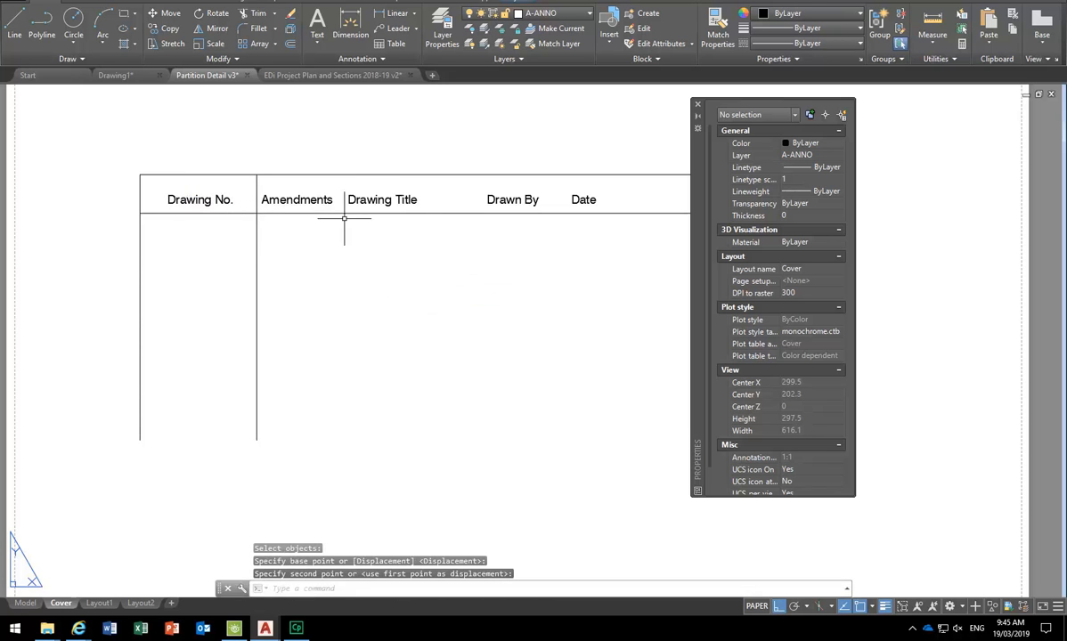
{"action": "key", "text": "Return"}
{"action": "key", "text": "Escape"}
{"action": "key", "text": "Escape"}
- Copy the Amendments column's left line to divide Amendments from Drawing Title
{"action": "type", "text": "co"}
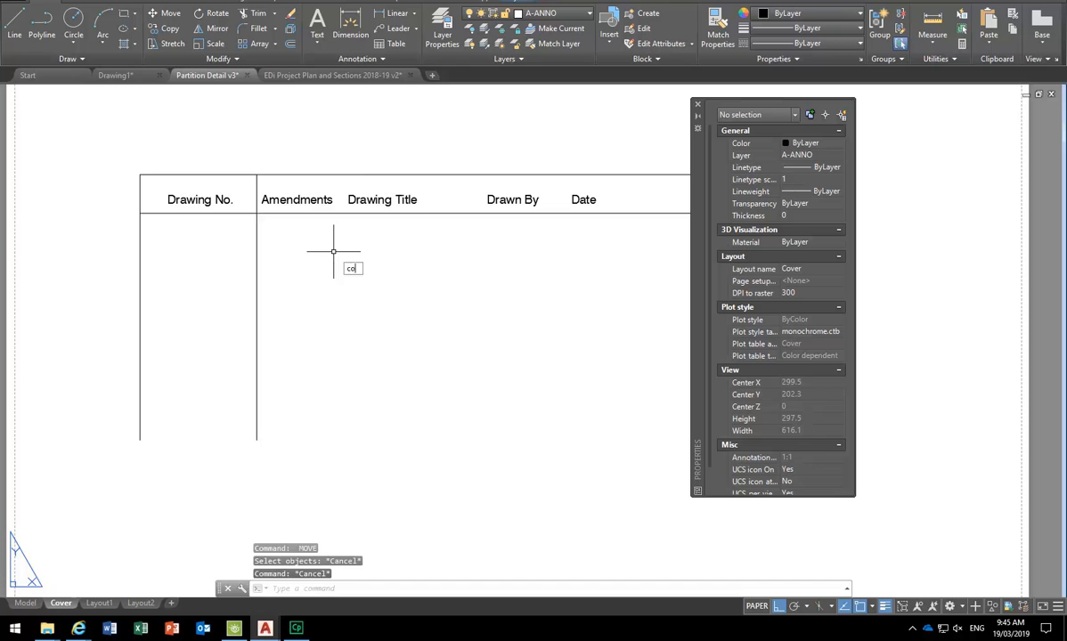
{"action": "key", "text": "Return"}
{"action": "left_click", "coordinate": [310, 257]}
{"action": "left_click", "coordinate": [222, 333]}
{"action": "key", "text": "Return"}
{"action": "left_click", "coordinate": [332, 331]}
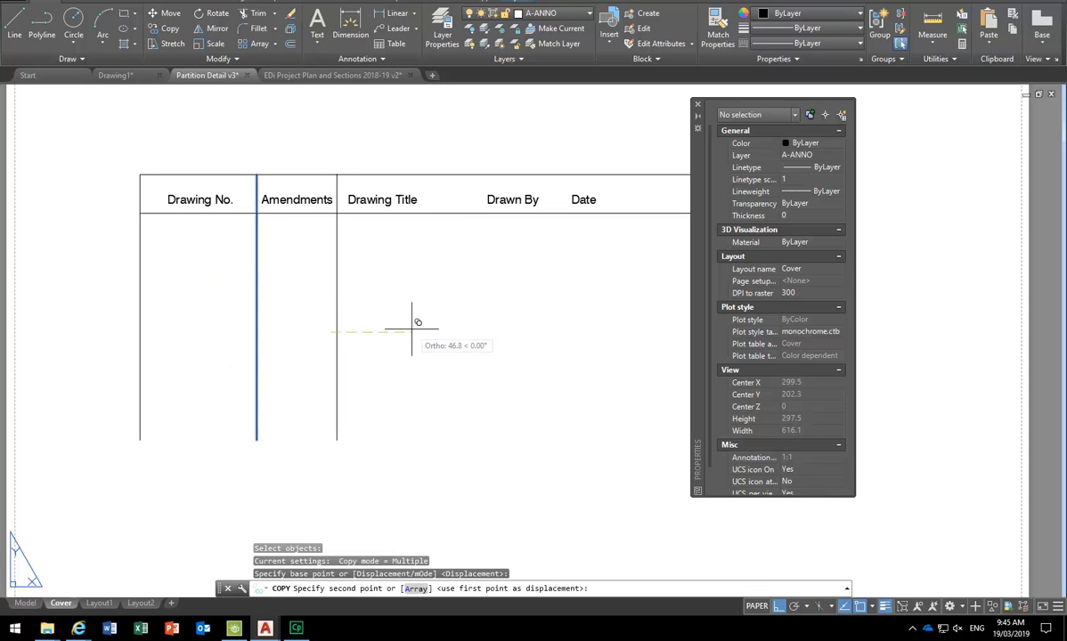
{"action": "left_click", "coordinate": [411, 329]}
{"action": "key", "text": "Return"}
- Copy the five header labels one row down beneath the header
{"action": "scroll", "coordinate": [293, 335], "scroll_direction": "down", "scroll_amount": 2}
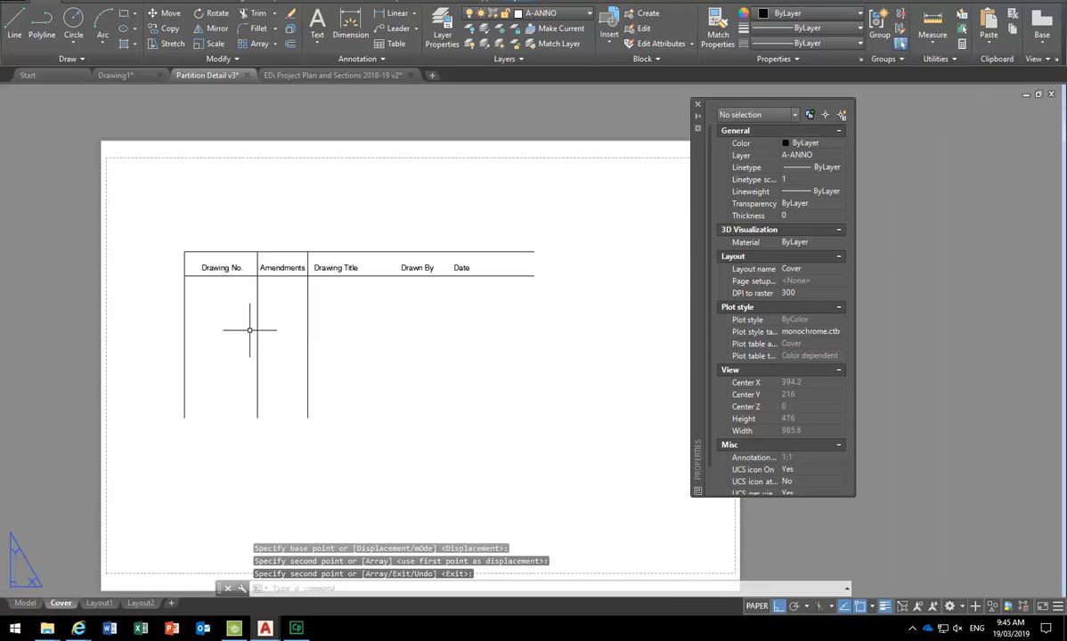
{"action": "scroll", "coordinate": [249, 330], "scroll_direction": "up", "scroll_amount": 2}
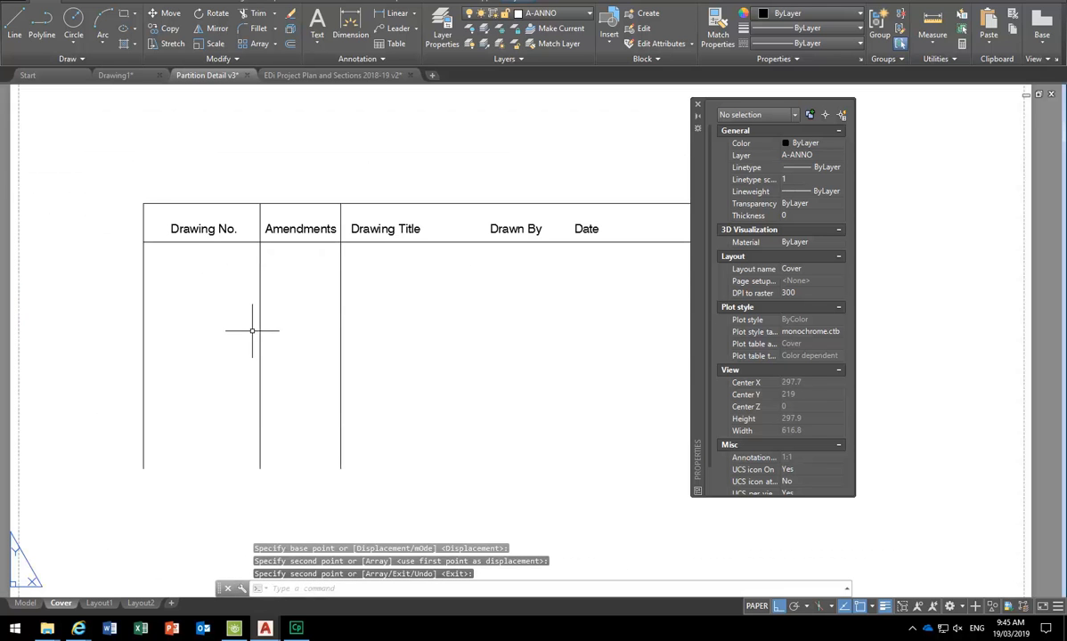
{"action": "left_click", "coordinate": [163, 216]}
{"action": "left_click", "coordinate": [628, 247]}
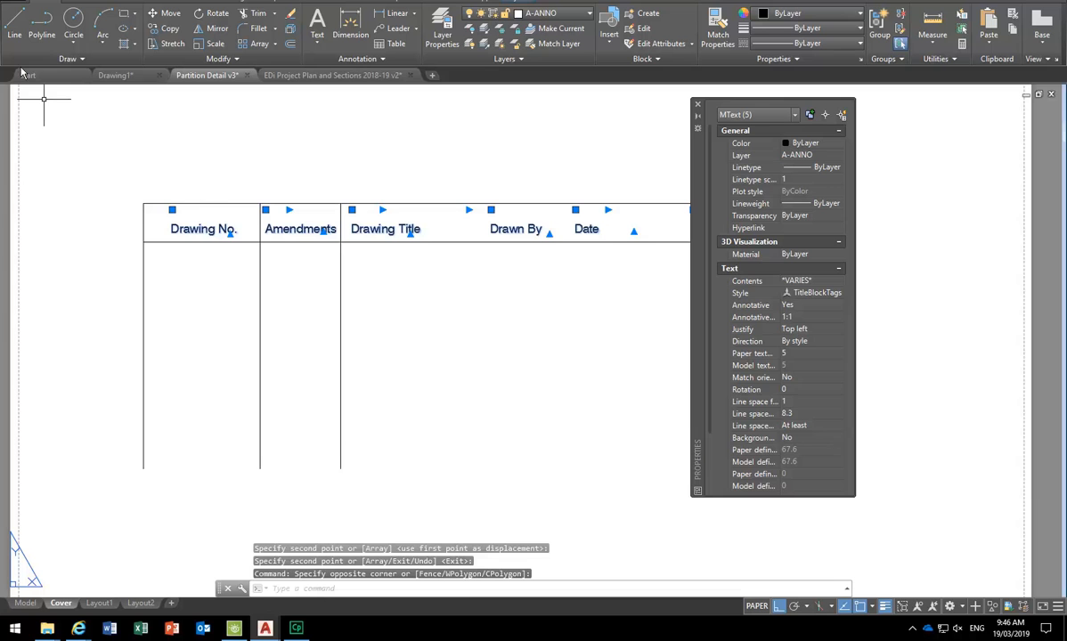
{"action": "left_click", "coordinate": [168, 27]}
{"action": "left_click", "coordinate": [69, 192]}
{"action": "left_click", "coordinate": [71, 223]}
{"action": "key", "text": "Return"}
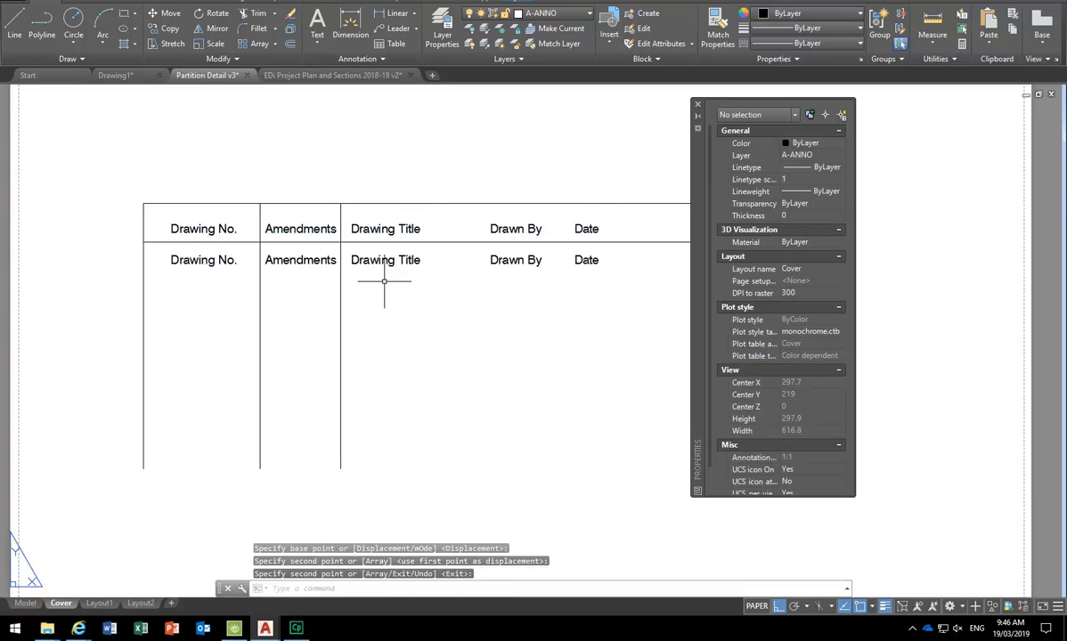
{"action": "left_click", "coordinate": [634, 260]}
{"action": "key", "text": "Escape"}
{"action": "key", "text": "Escape"}
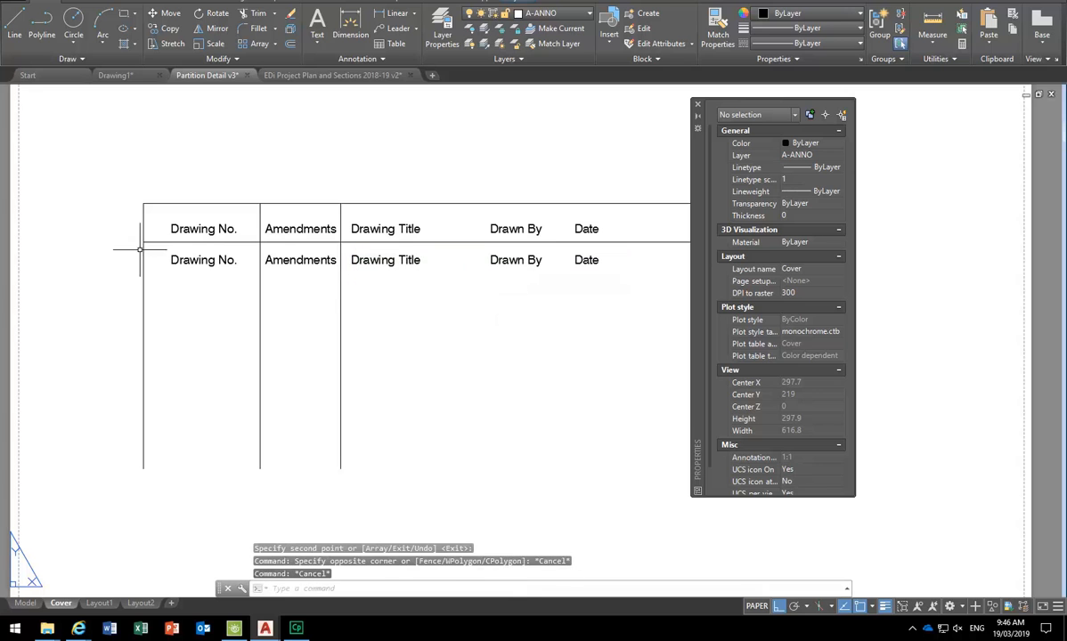
{"action": "double_click", "coordinate": [193, 259]}
- Add four lines of placeholder filler text below the copied Drawing No. label
{"action": "left_click", "coordinate": [236, 260]}
{"action": "key", "text": "Return"}
{"action": "key", "text": "Return"}
{"action": "key", "text": "Return"}
{"action": "key", "text": "Return"}
{"action": "type", "text": "dfgdsfgdfg"}
{"action": "key", "text": "Return"}
{"action": "type", "text": "dfgdfg"}
{"action": "key", "text": "Return"}
{"action": "type", "text": "dfg"}
{"action": "key", "text": "Return"}
{"action": "type", "text": "dfg"}
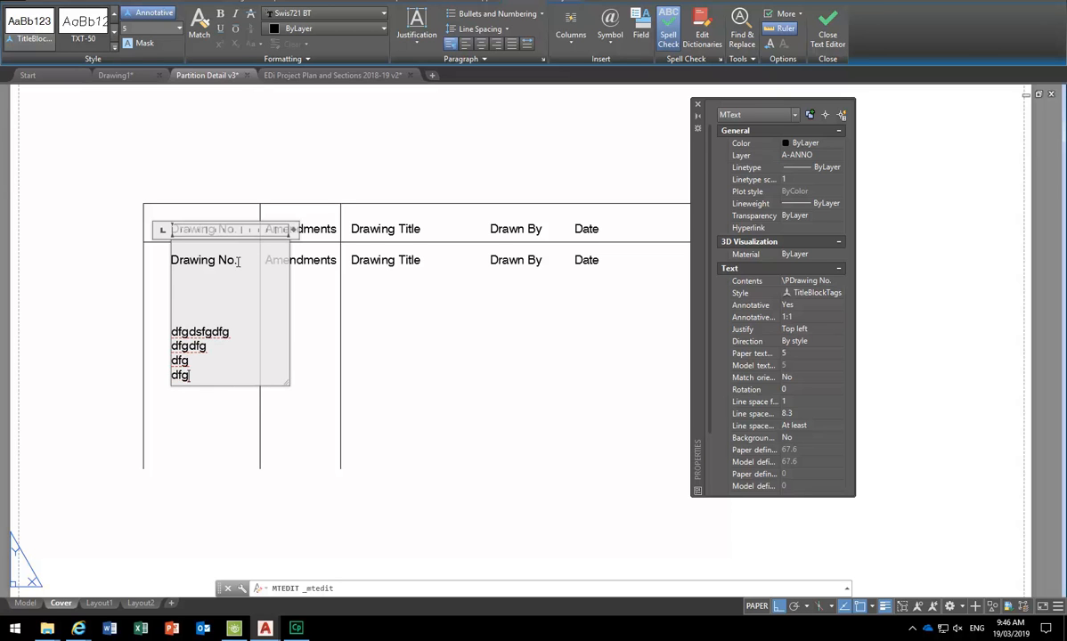
- Replace Drawing No. with 001, 002 and 003 on separate lines and delete the filler lines
{"action": "left_click_drag", "start_coordinate": [238, 261], "coordinate": [103, 272]}
{"action": "type", "text": "001"}
{"action": "key", "text": "Return"}
{"action": "type", "text": "002"}
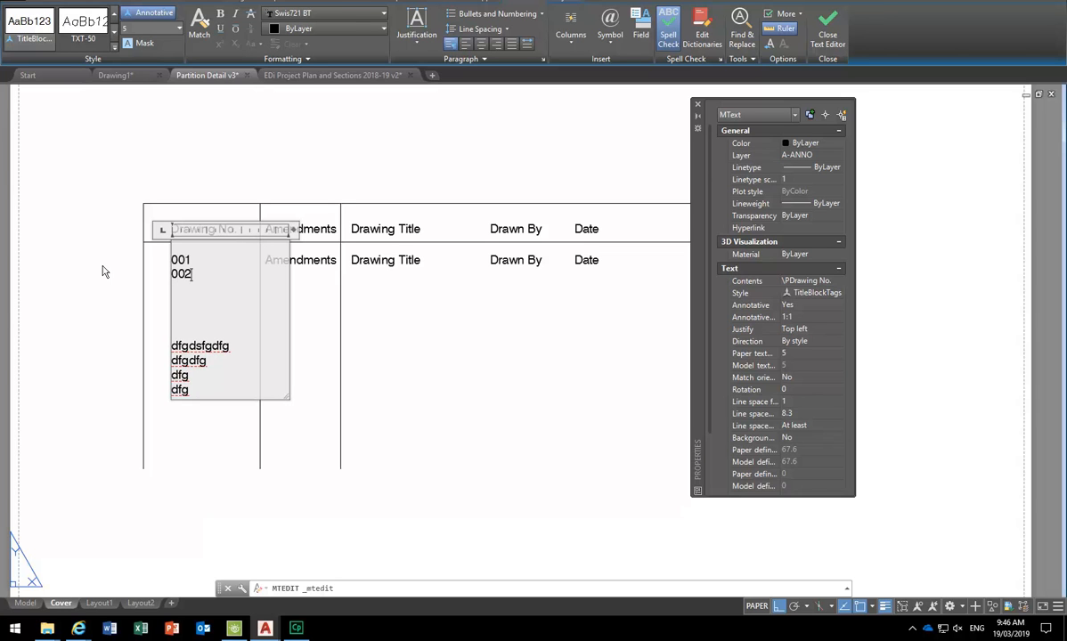
{"action": "key", "text": "Return"}
{"action": "type", "text": "003"}
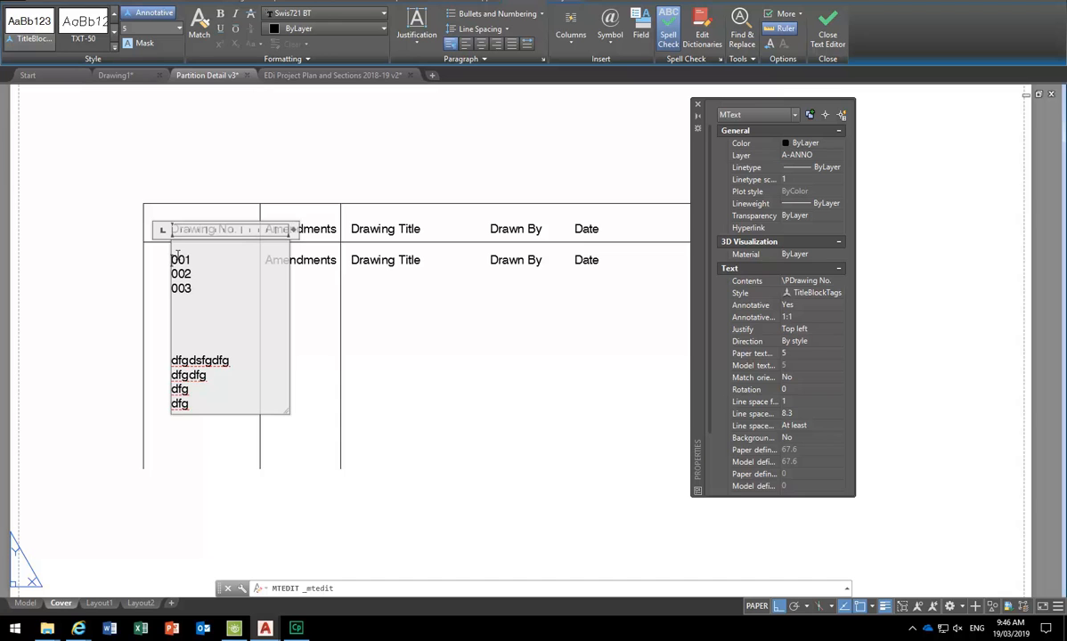
{"action": "left_click_drag", "start_coordinate": [178, 259], "coordinate": [163, 264]}
{"action": "left_click_drag", "start_coordinate": [189, 407], "coordinate": [151, 346]}
{"action": "key", "text": "Delete"}
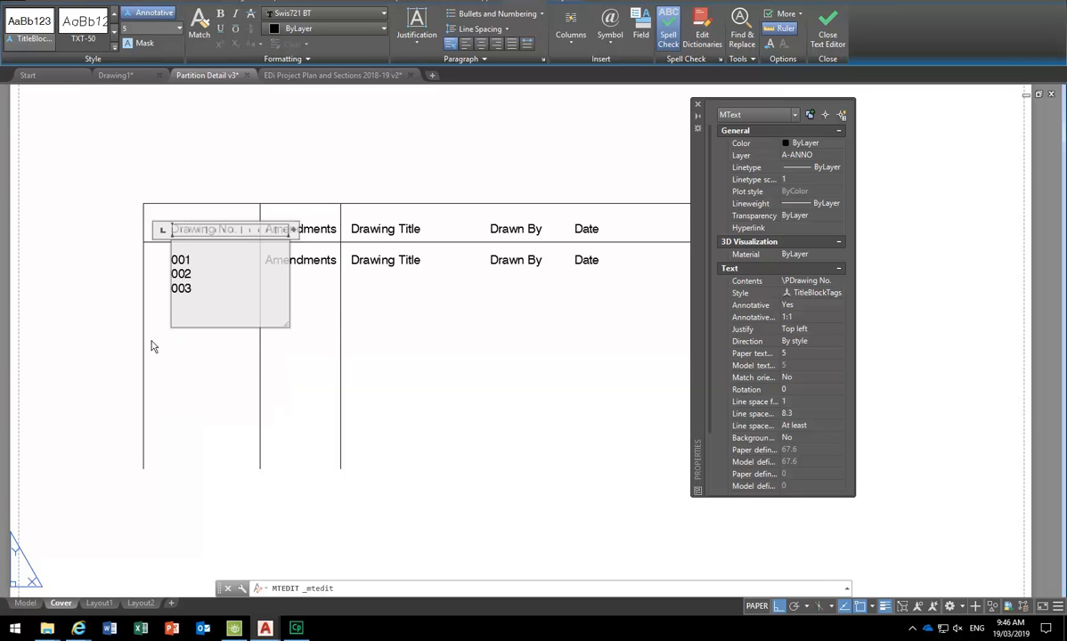
{"action": "left_click", "coordinate": [152, 347]}
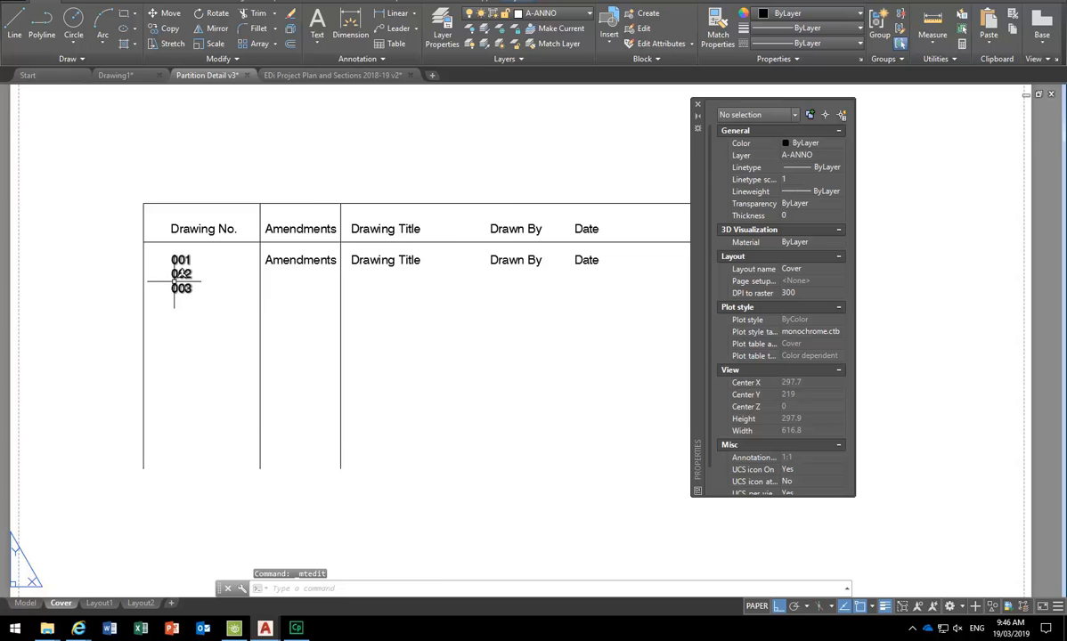
{"action": "scroll", "coordinate": [172, 285], "scroll_direction": "up", "scroll_amount": 2}
{"action": "scroll", "coordinate": [148, 227], "scroll_direction": "up", "scroll_amount": 2}
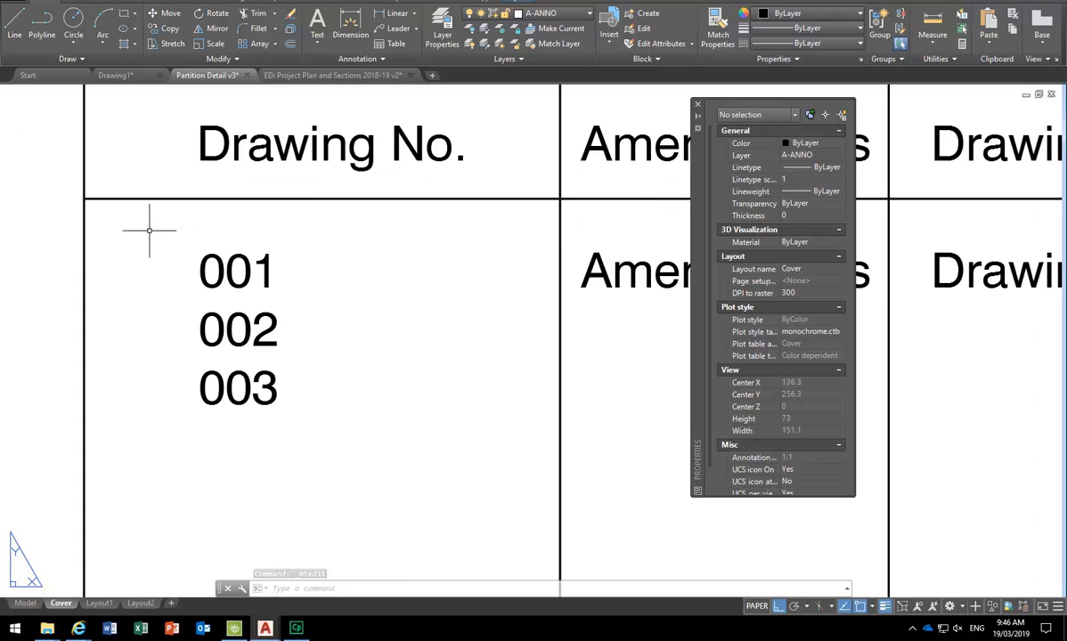
{"action": "scroll", "coordinate": [149, 230], "scroll_direction": "down", "scroll_amount": 2}
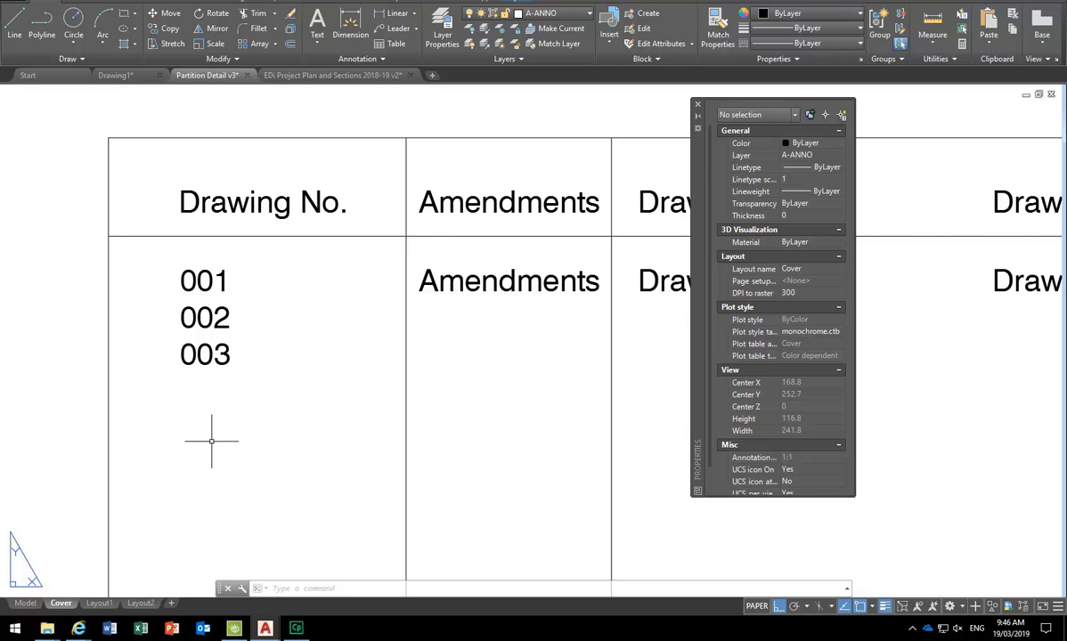
{"action": "scroll", "coordinate": [211, 441], "scroll_direction": "down", "scroll_amount": 2}
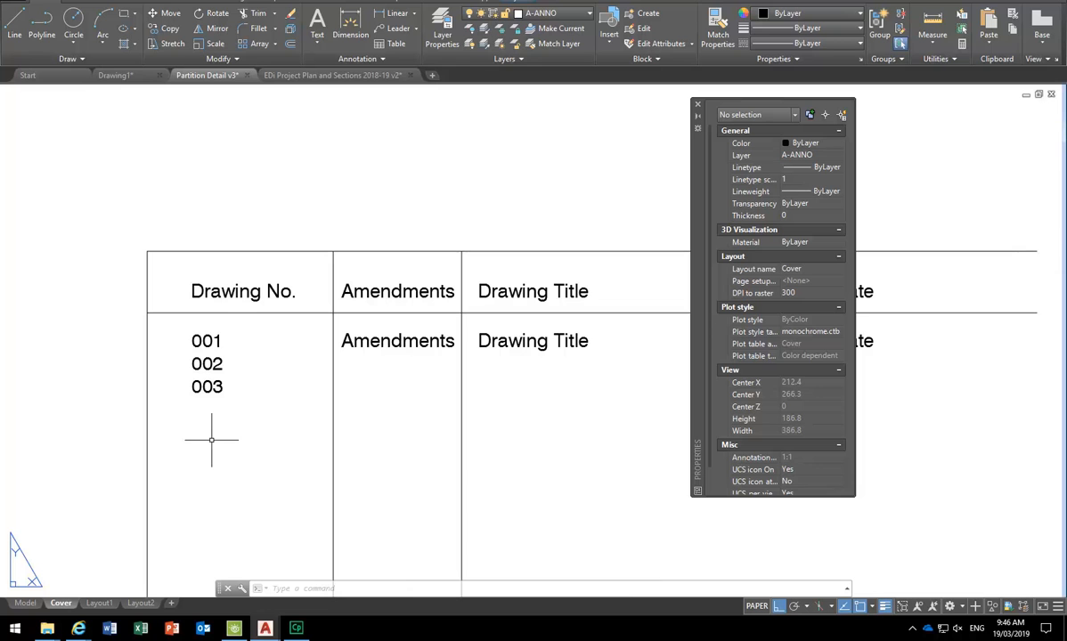
{"action": "middle_click_drag", "start_coordinate": [254, 415], "coordinate": [240, 395]}
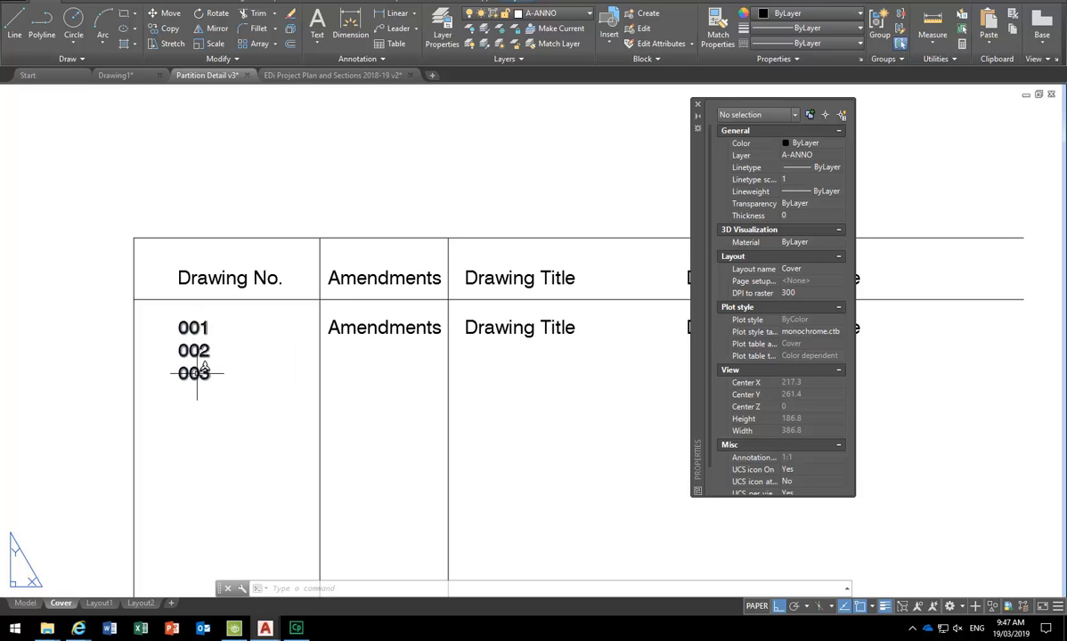
- Retype the first number as 100 and remove 002, leaving 003 below
{"action": "left_click", "coordinate": [201, 328]}
{"action": "double_click", "coordinate": [201, 328]}
{"action": "left_click_drag", "start_coordinate": [214, 328], "coordinate": [140, 307]}
{"action": "left_click", "coordinate": [208, 349]}
{"action": "left_click_drag", "start_coordinate": [216, 331], "coordinate": [173, 326]}
{"action": "left_click", "coordinate": [205, 350]}
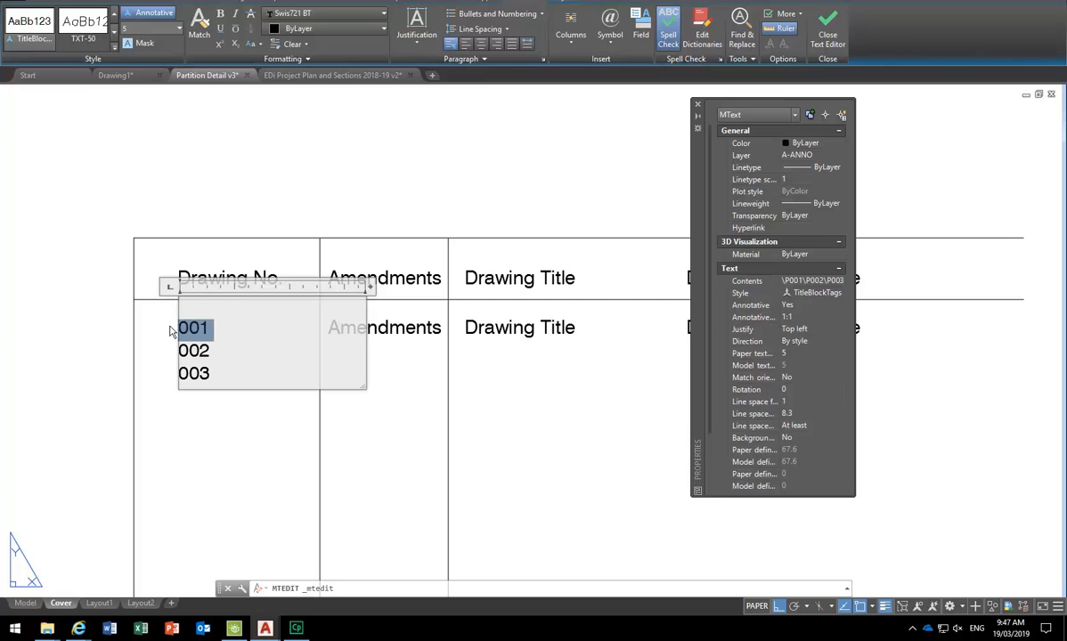
{"action": "type", "text": "100"}
{"action": "key", "text": "Delete"}
{"action": "key", "text": "Delete"}
{"action": "key", "text": "Delete"}
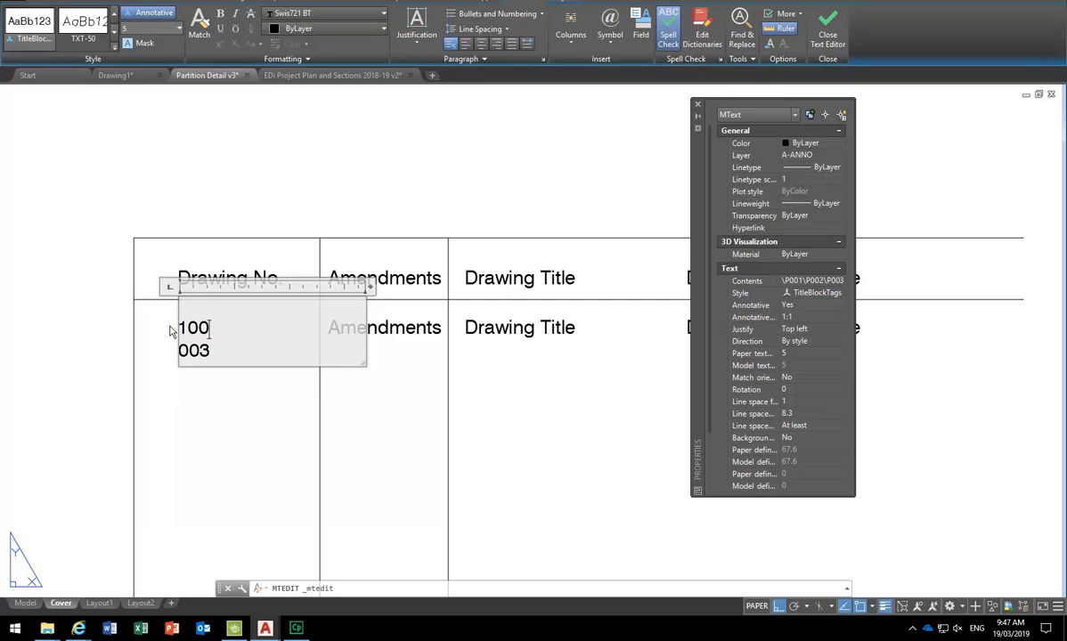
{"action": "key", "text": "Return"}
- Try different last digits and an A- prefix on the first entry, then remove the prefix again
{"action": "left_click", "coordinate": [227, 327]}
{"action": "key", "text": "BackSpace"}
{"action": "type", "text": "1"}
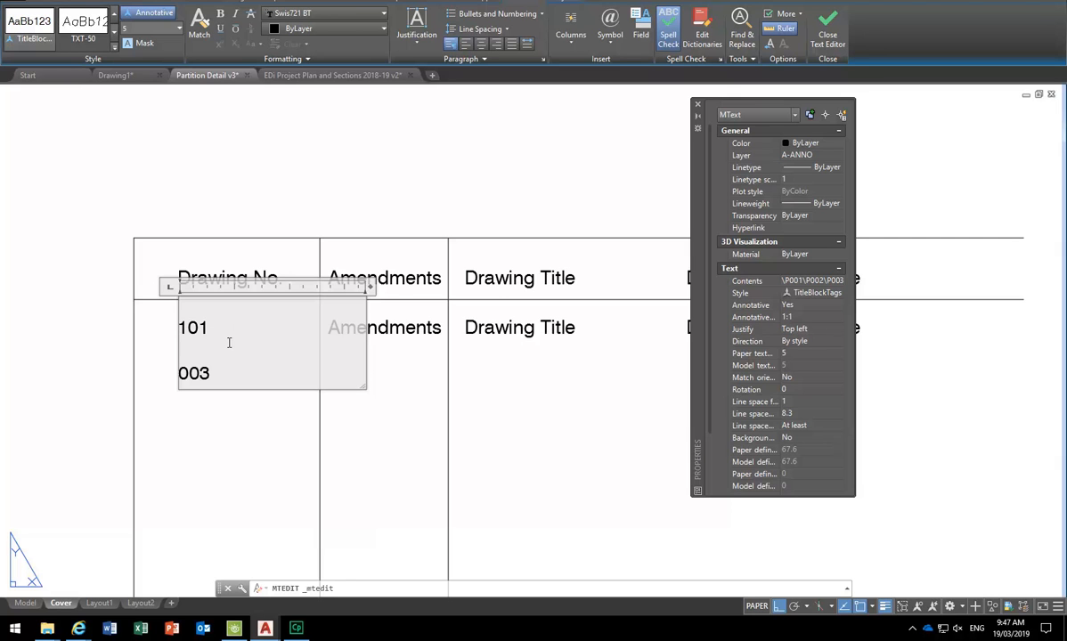
{"action": "key", "text": "BackSpace"}
{"action": "type", "text": "0"}
{"action": "key", "text": "Home"}
{"action": "type", "text": "A-"}
{"action": "key", "text": "Delete"}
{"action": "key", "text": "BackSpace"}
{"action": "type", "text": "1"}
{"action": "left_click_drag", "start_coordinate": [191, 332], "coordinate": [174, 331]}
{"action": "key", "text": "BackSpace"}
- Change the first drawing number to A101 with an uppercase A prefix
{"action": "scroll", "coordinate": [145, 363], "scroll_direction": "up", "scroll_amount": 4}
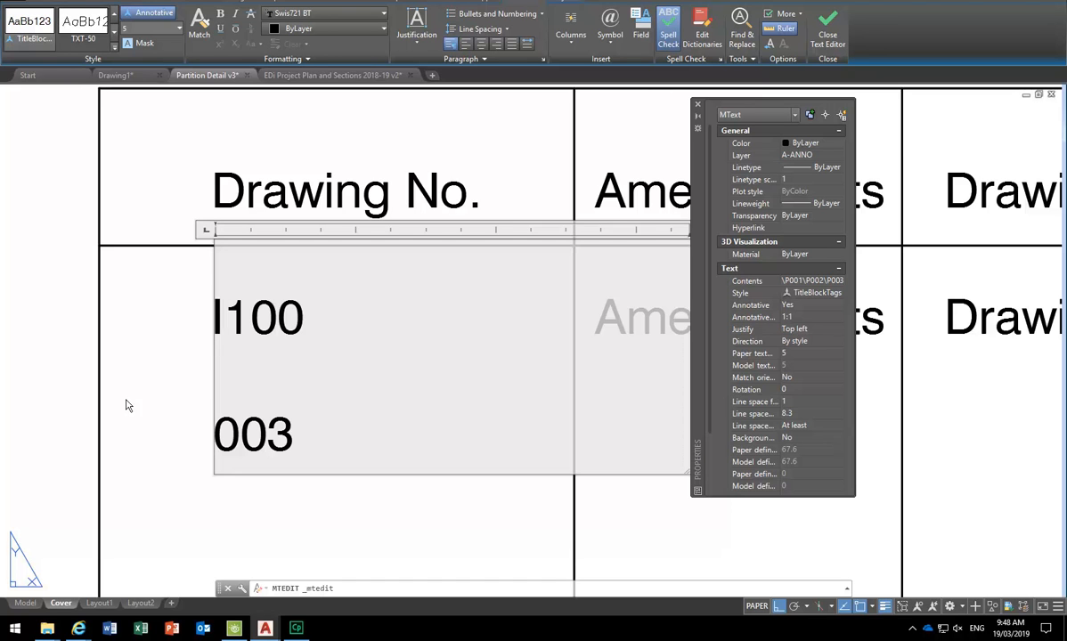
{"action": "key", "text": "BackSpace"}
{"action": "type", "text": "a"}
{"action": "key", "text": "BackSpace"}
{"action": "type", "text": "A"}
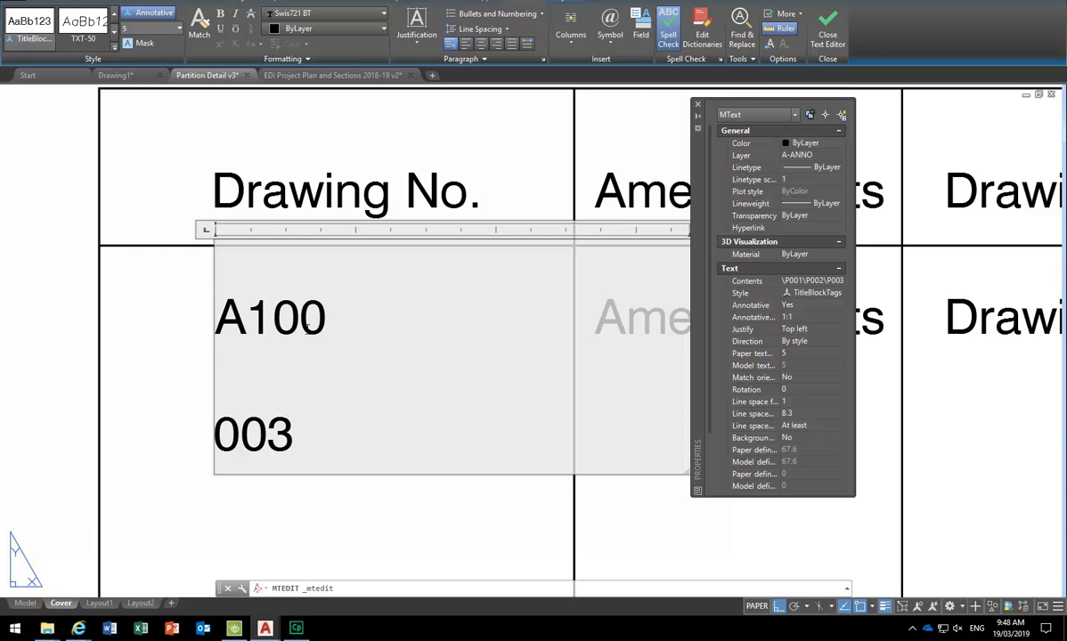
{"action": "left_click", "coordinate": [354, 320]}
{"action": "left_click_drag", "start_coordinate": [320, 325], "coordinate": [229, 330]}
{"action": "left_click", "coordinate": [326, 320]}
{"action": "key", "text": "BackSpace"}
{"action": "type", "text": "1"}
- Add A102 on a new line below A101 and close the text editor
{"action": "key", "text": "Return"}
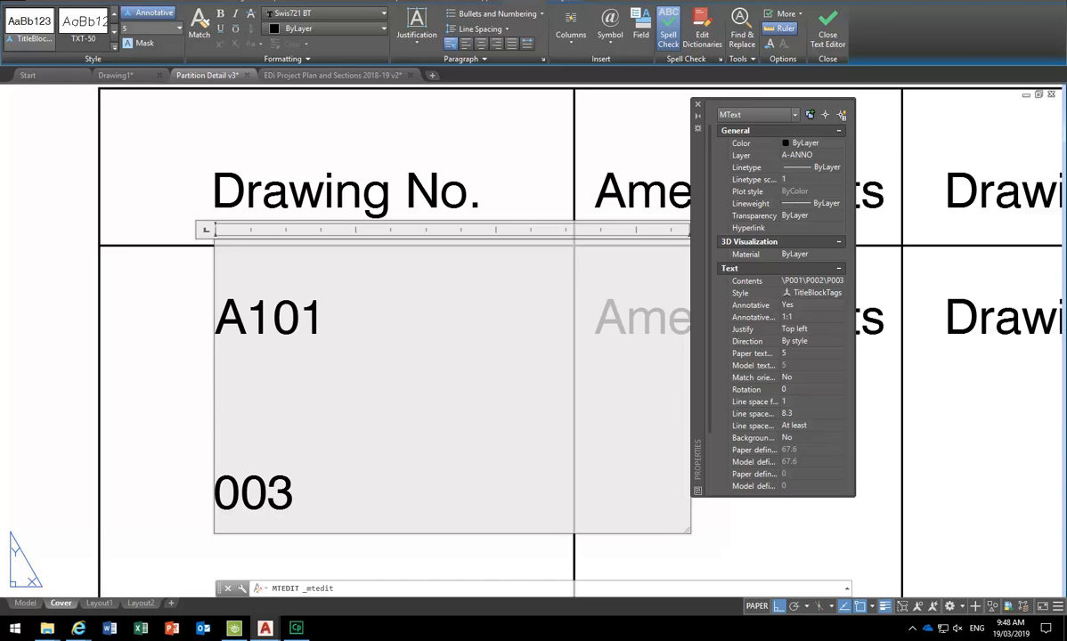
{"action": "type", "text": "A10"}
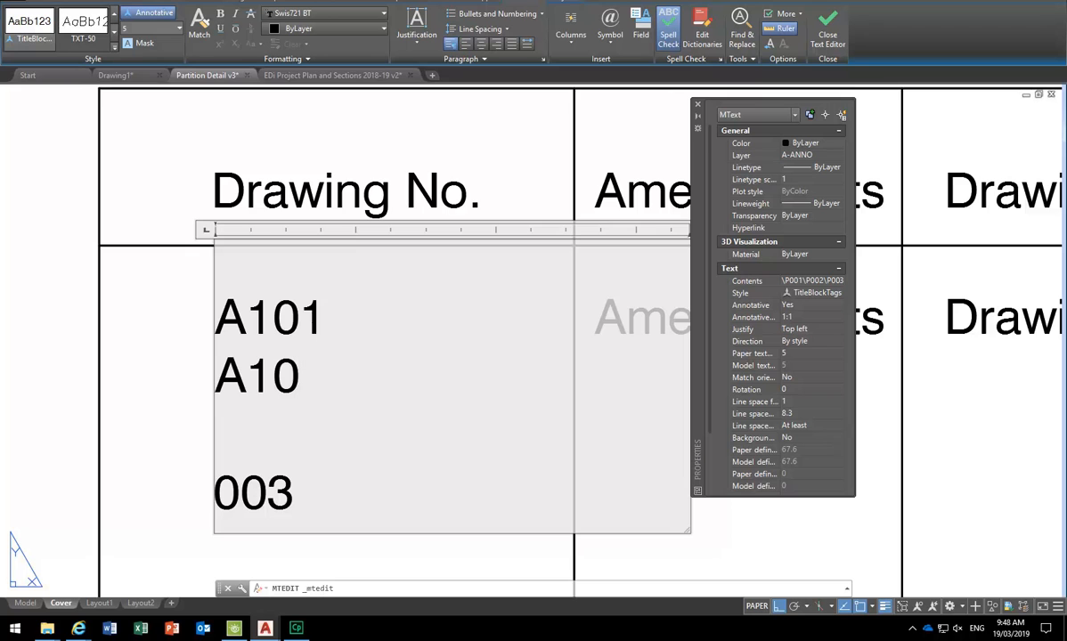
{"action": "type", "text": "2"}
{"action": "left_click", "coordinate": [166, 401]}
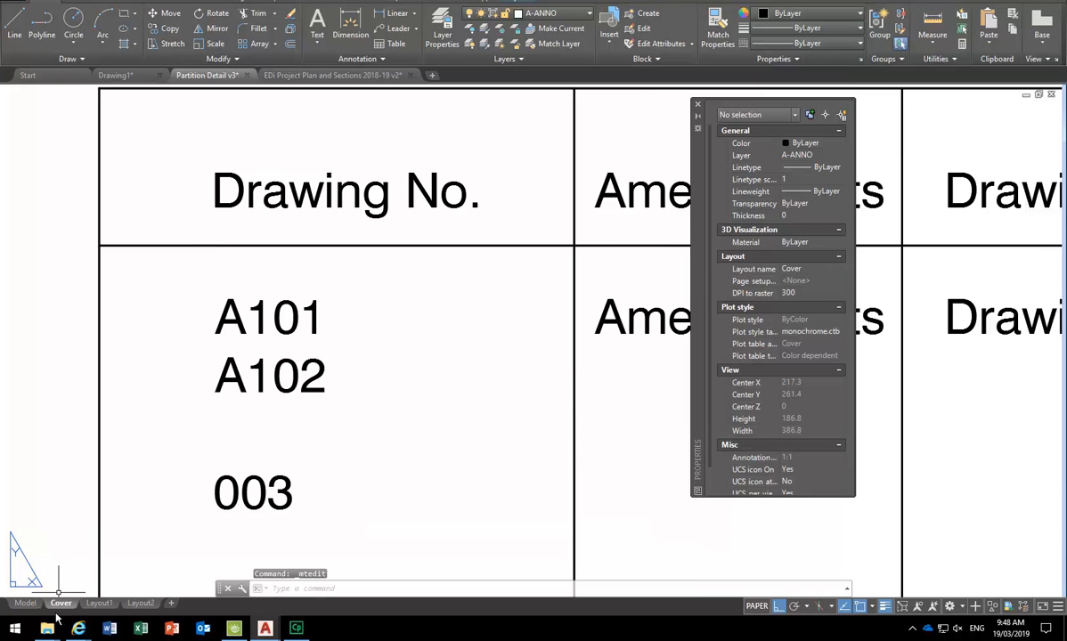
- Open Google in Internet Explorer and search for 'drawing number convention'
{"action": "mouse_move", "coordinate": [78, 628]}
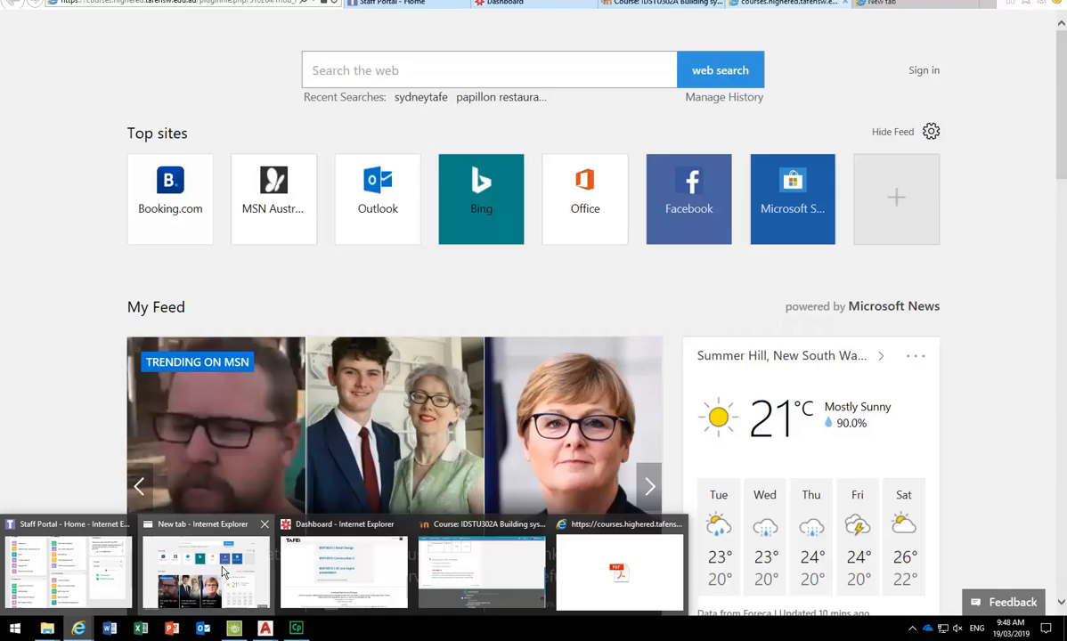
{"action": "left_click", "coordinate": [223, 573]}
{"action": "left_click", "coordinate": [424, 77]}
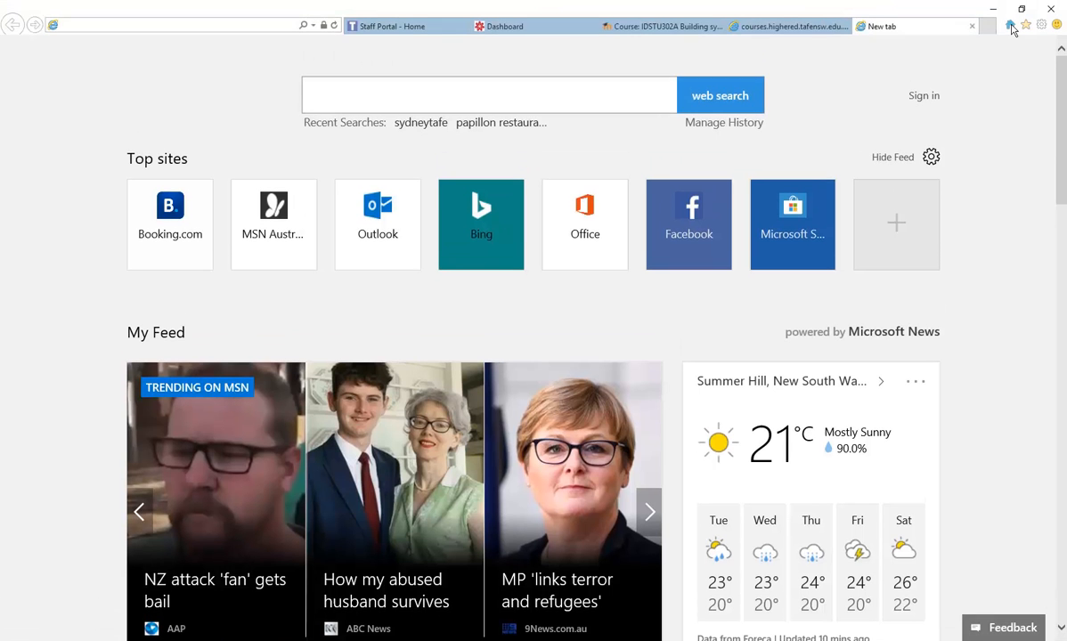
{"action": "left_click", "coordinate": [1010, 4]}
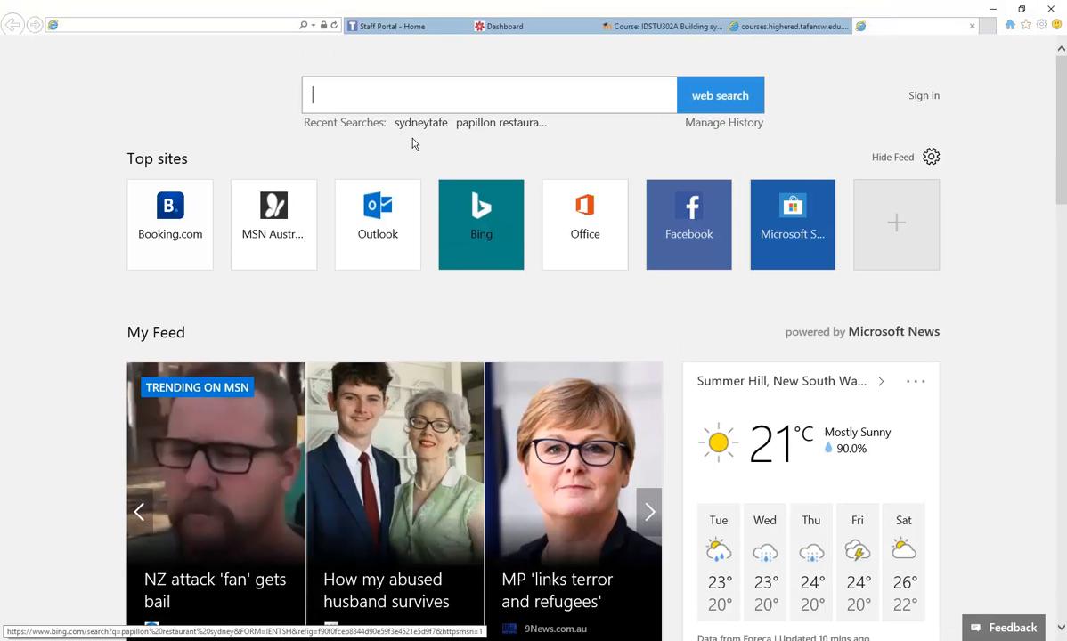
{"action": "left_click", "coordinate": [173, 26]}
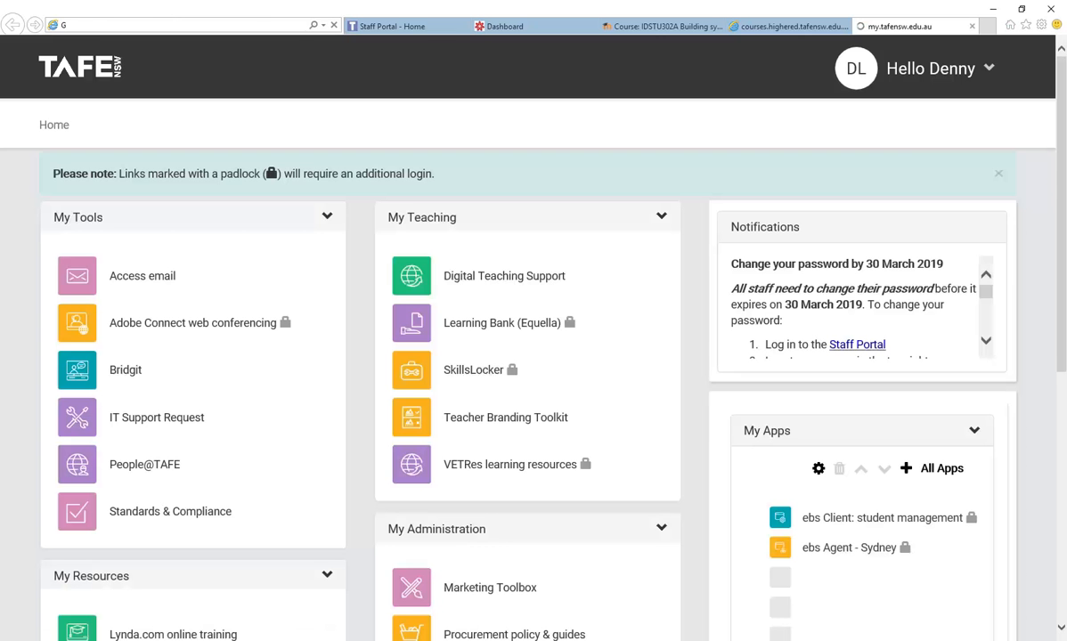
{"action": "type", "text": "google.com/"}
{"action": "left_click", "coordinate": [142, 41]}
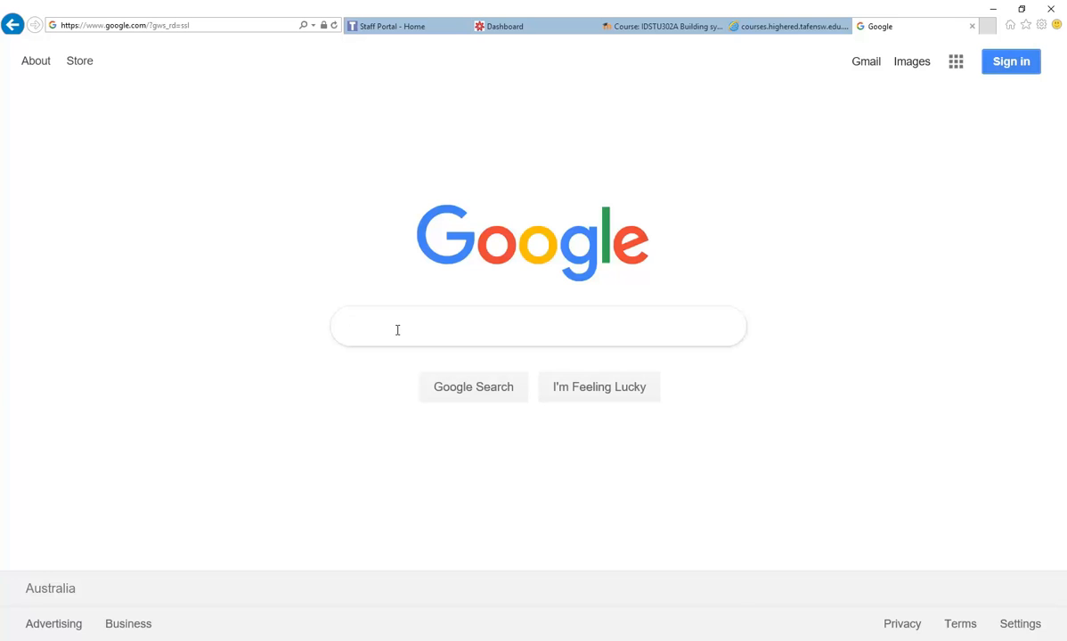
{"action": "type", "text": "DRA"}
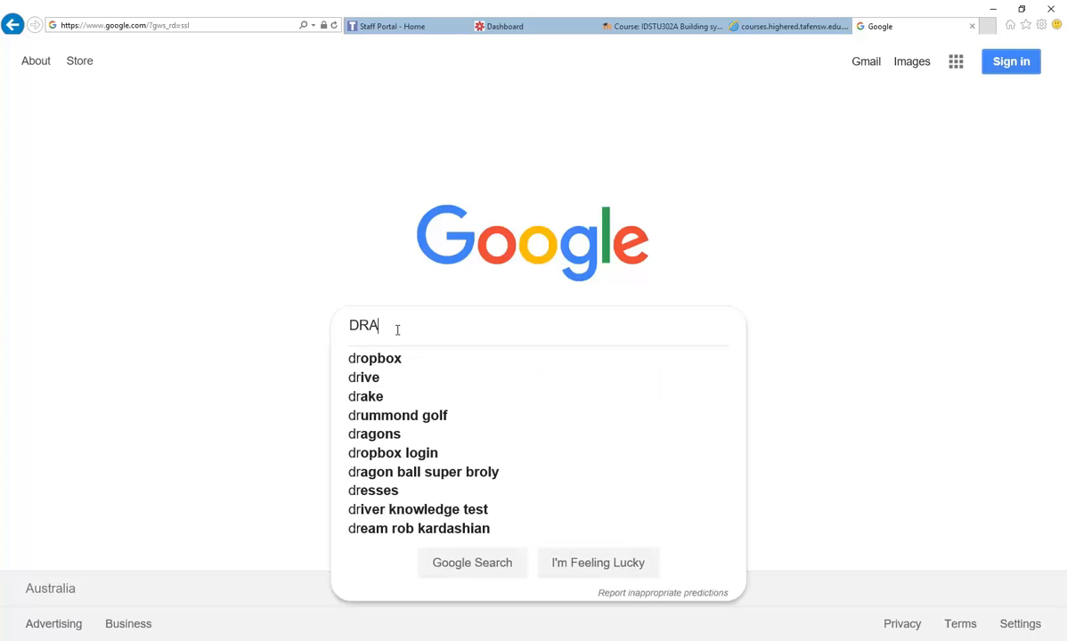
{"action": "type", "text": "WING NUM"}
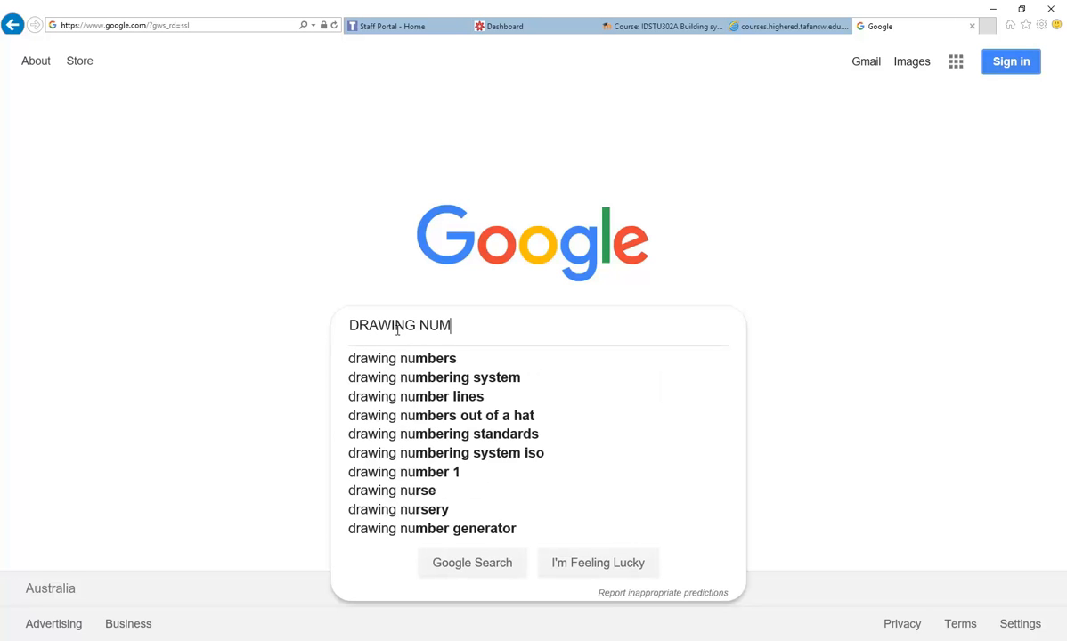
{"action": "type", "text": "BER CON"}
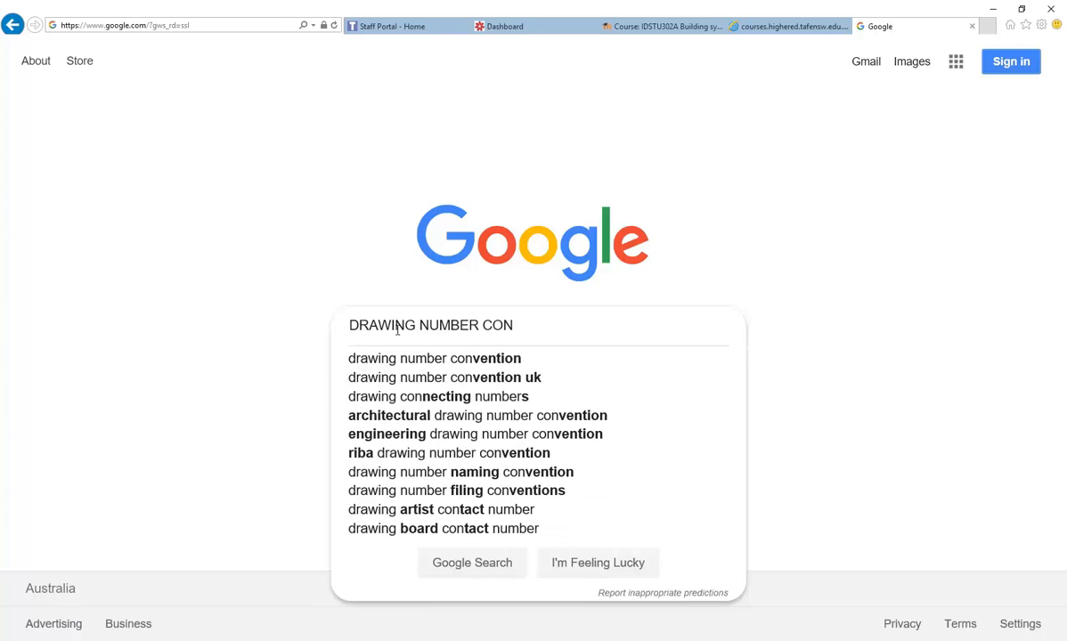
{"action": "key", "text": "Down"}
{"action": "key", "text": "Return"}
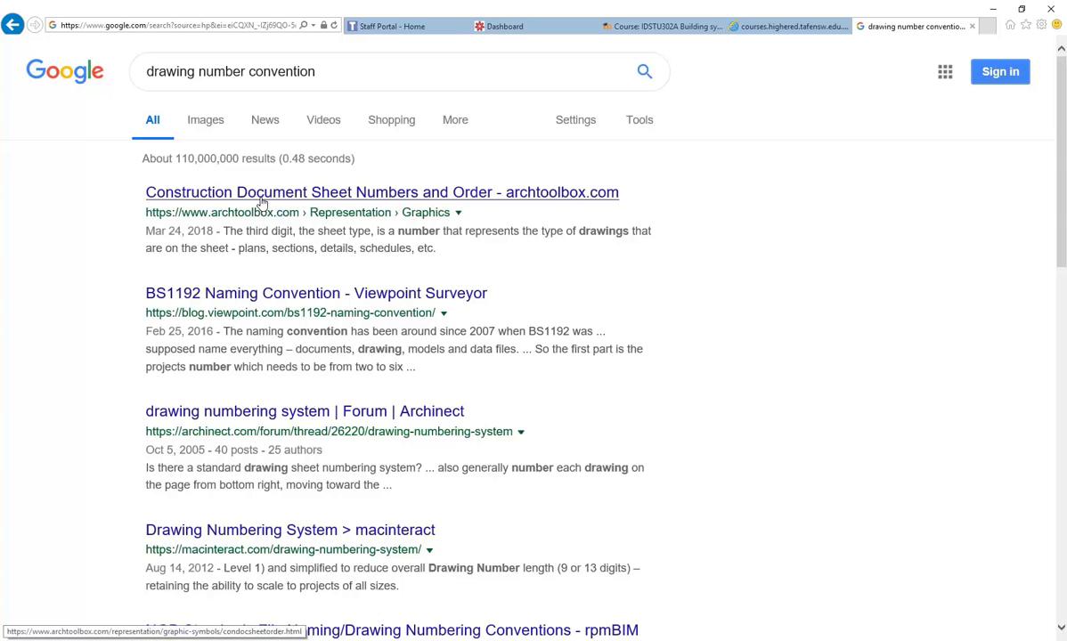
- Open the archtoolbox sheet-numbers article, scroll to its Sheet Types table, and snap the browser right
{"action": "middle_click", "coordinate": [260, 203]}
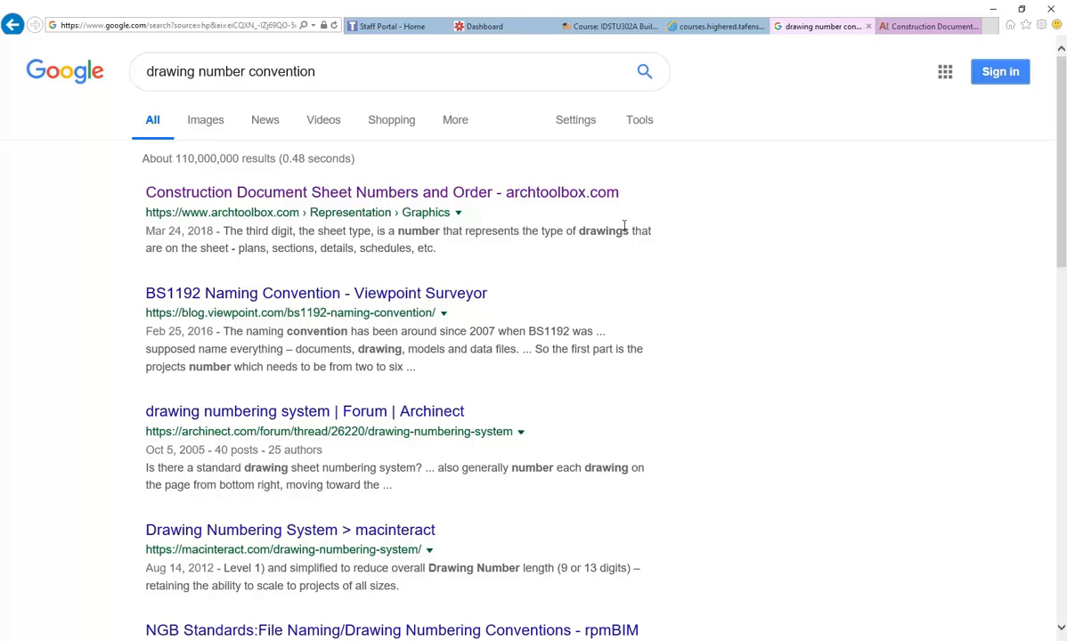
{"action": "left_click", "coordinate": [893, 27]}
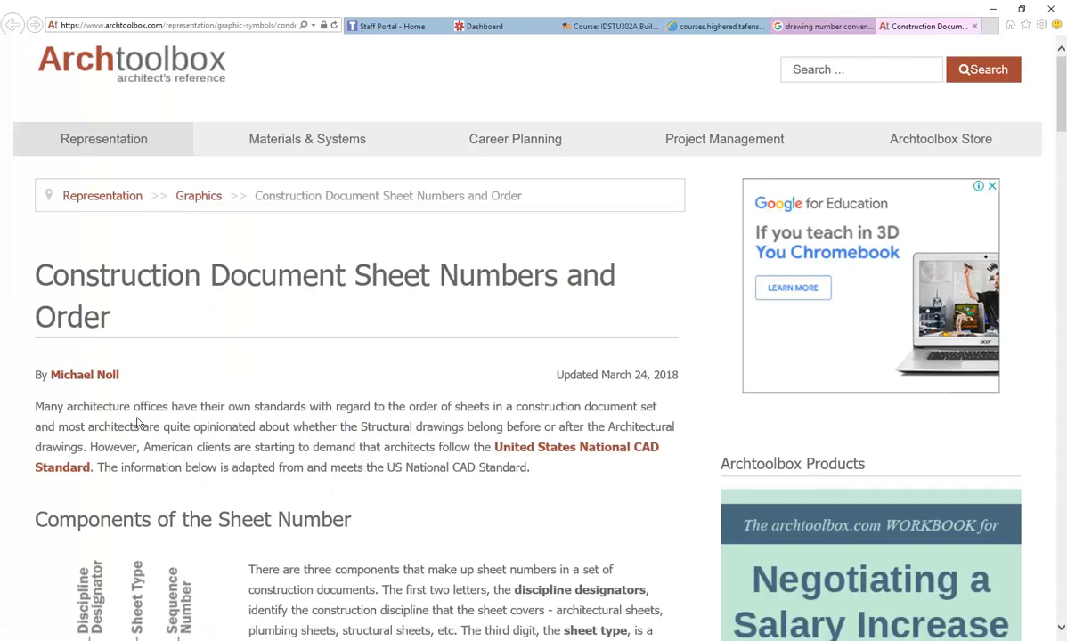
{"action": "scroll", "coordinate": [138, 423], "scroll_direction": "down", "scroll_amount": 3}
{"action": "scroll", "coordinate": [138, 423], "scroll_direction": "down", "scroll_amount": 3}
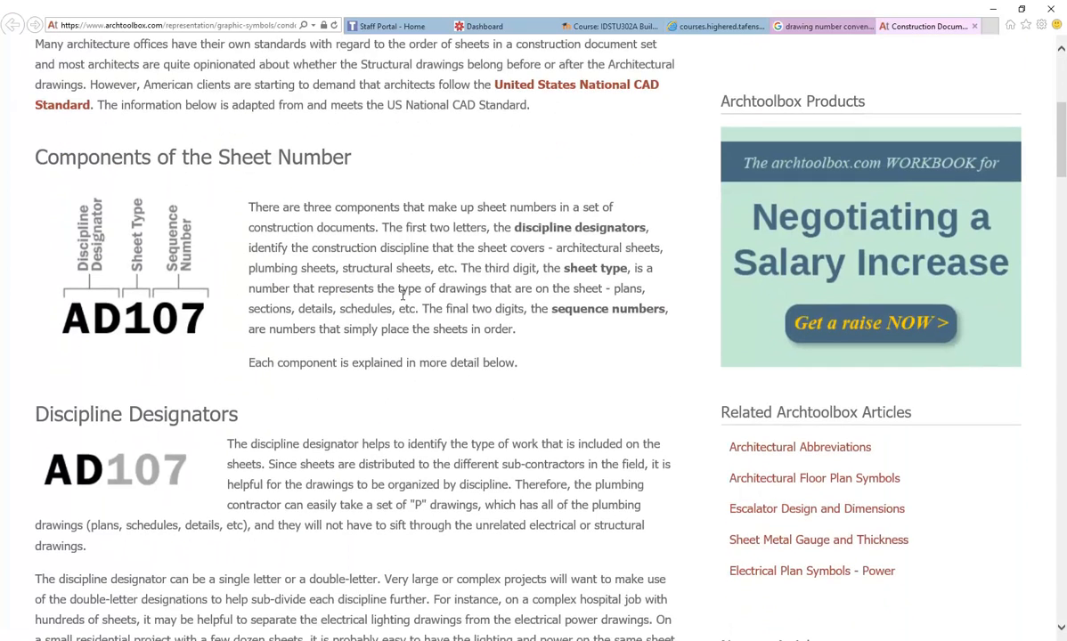
{"action": "scroll", "coordinate": [403, 295], "scroll_direction": "up", "scroll_amount": 2}
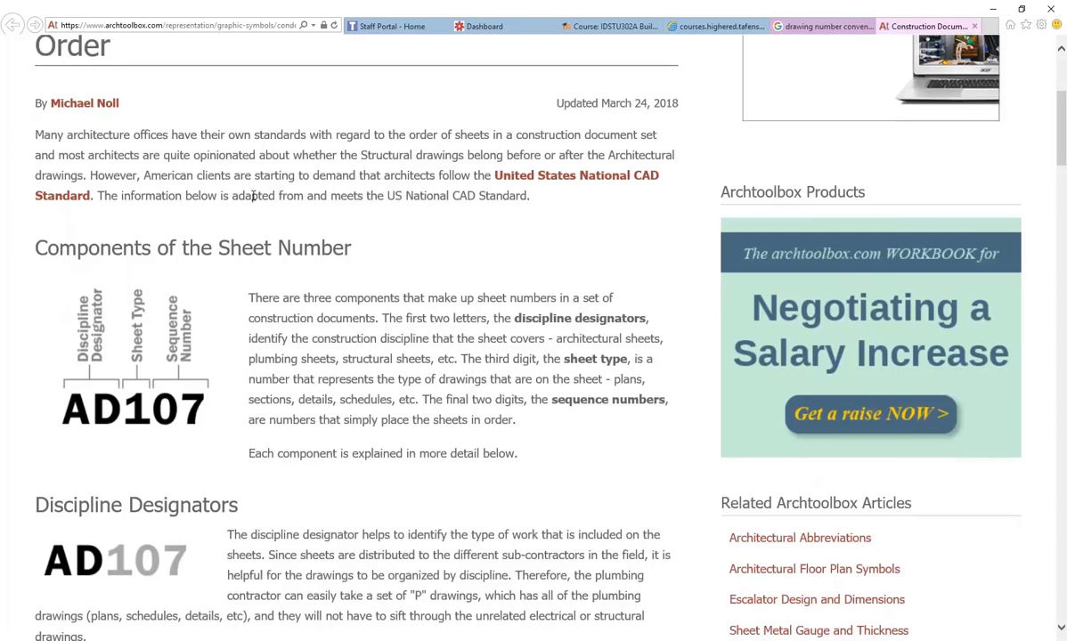
{"action": "scroll", "coordinate": [252, 198], "scroll_direction": "down", "scroll_amount": 2}
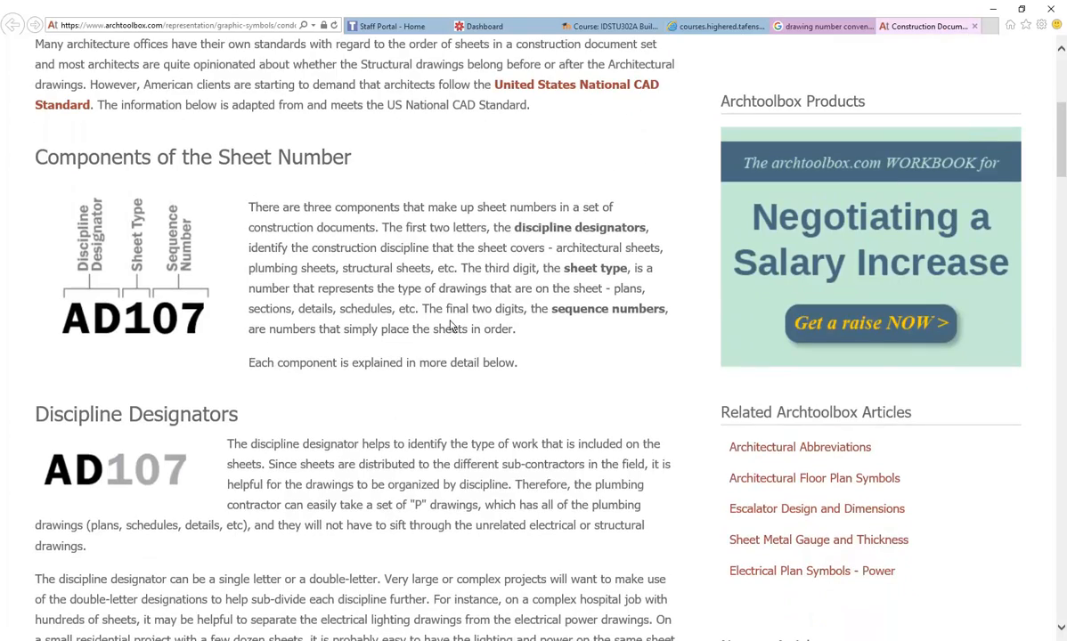
{"action": "scroll", "coordinate": [453, 327], "scroll_direction": "down", "scroll_amount": 18}
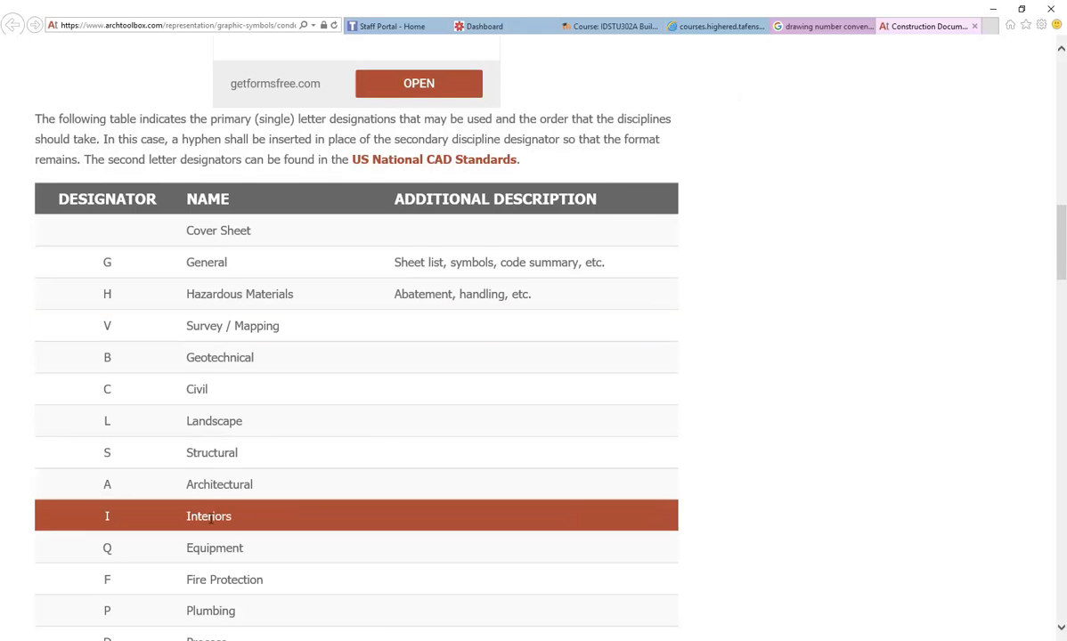
{"action": "scroll", "coordinate": [265, 590], "scroll_direction": "down", "scroll_amount": 8}
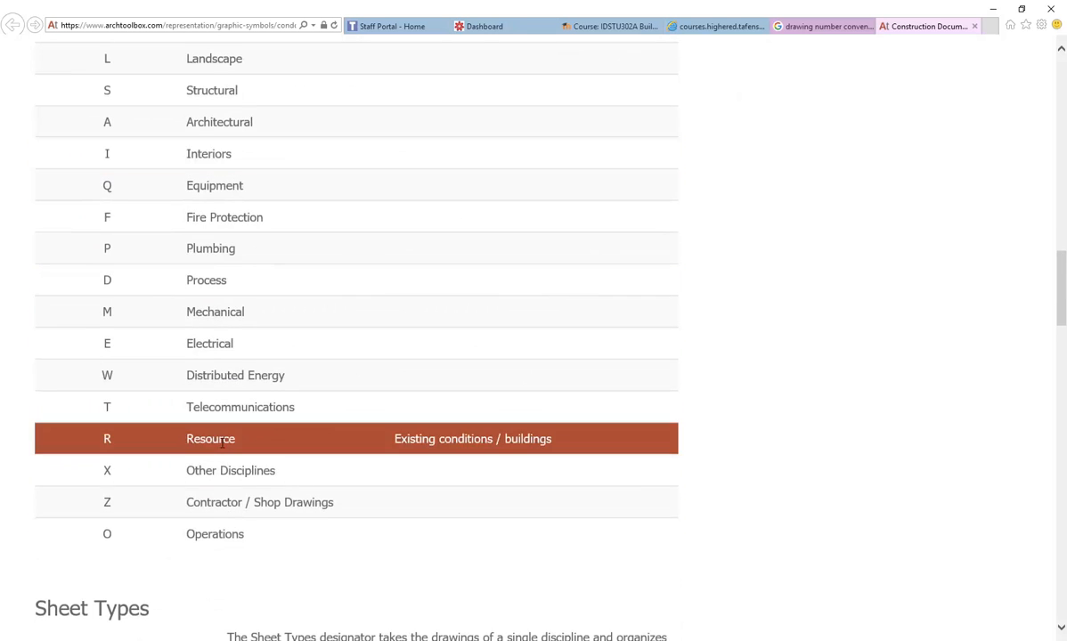
{"action": "scroll", "coordinate": [226, 400], "scroll_direction": "down", "scroll_amount": 8}
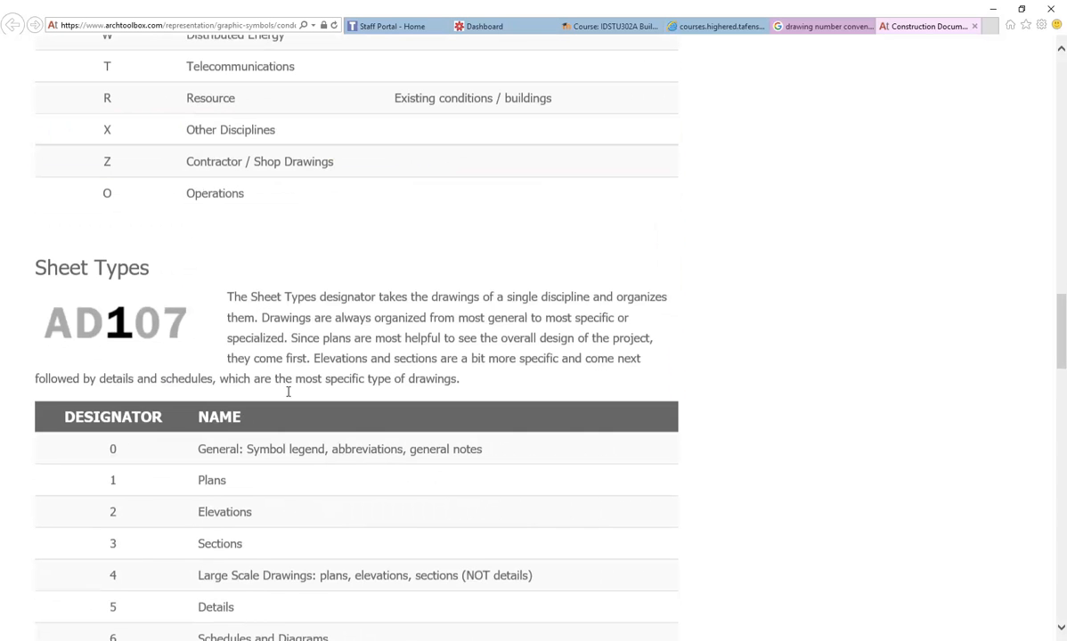
{"action": "scroll", "coordinate": [320, 395], "scroll_direction": "down", "scroll_amount": 3}
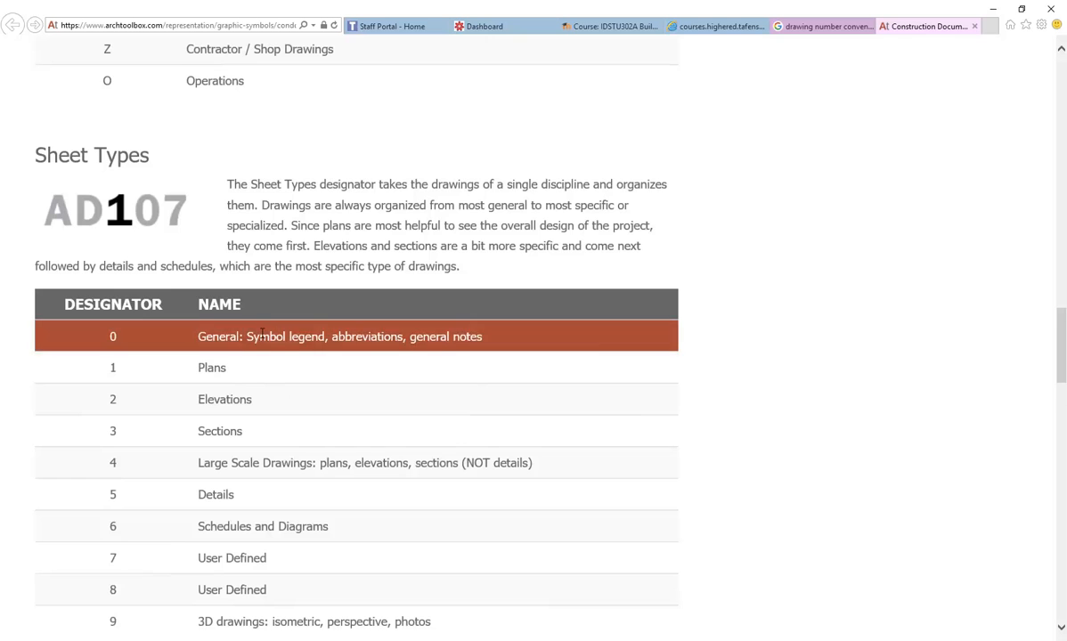
{"action": "scroll", "coordinate": [262, 339], "scroll_direction": "down", "scroll_amount": 4}
{"action": "scroll", "coordinate": [116, 287], "scroll_direction": "up", "scroll_amount": 2}
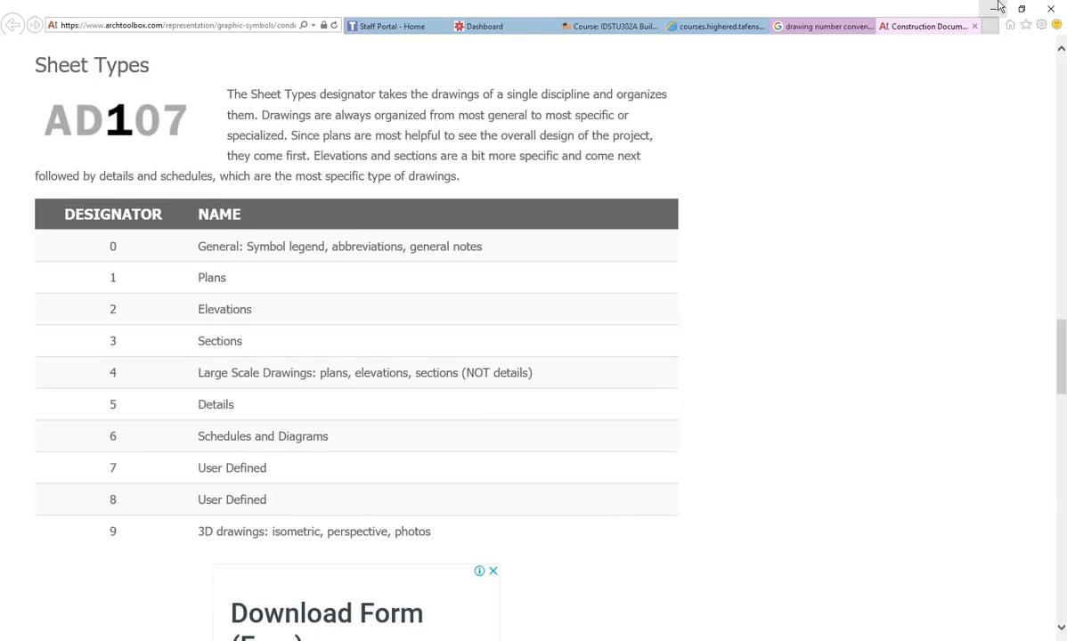
{"action": "left_click_drag", "start_coordinate": [420, 8], "coordinate": [1064, 329]}
- Return to AutoCAD and open the A101/A102 drawing numbers text, selecting parts of A101
{"action": "left_click", "coordinate": [716, 181]}
{"action": "left_click", "coordinate": [286, 358]}
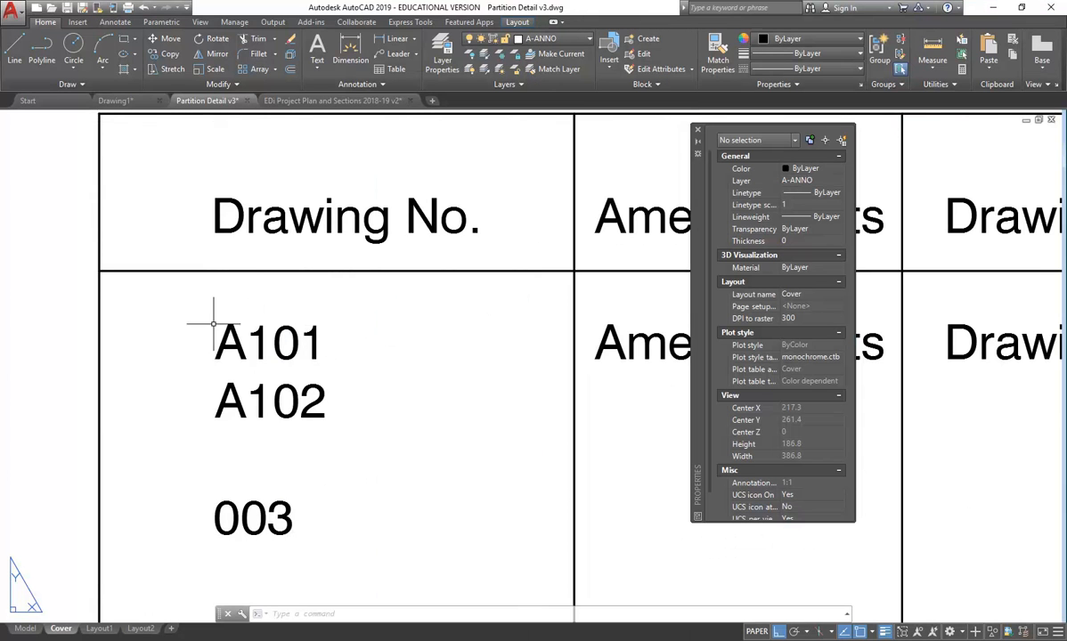
{"action": "double_click", "coordinate": [281, 339]}
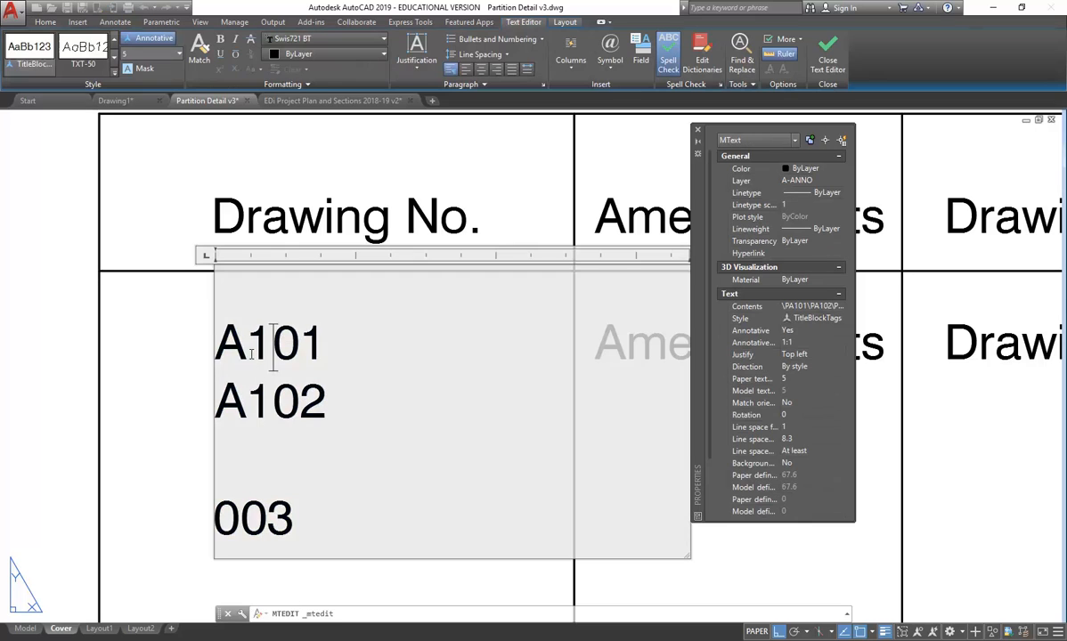
{"action": "double_click", "coordinate": [267, 347]}
{"action": "left_click", "coordinate": [268, 349]}
{"action": "left_click_drag", "start_coordinate": [269, 349], "coordinate": [247, 349]}
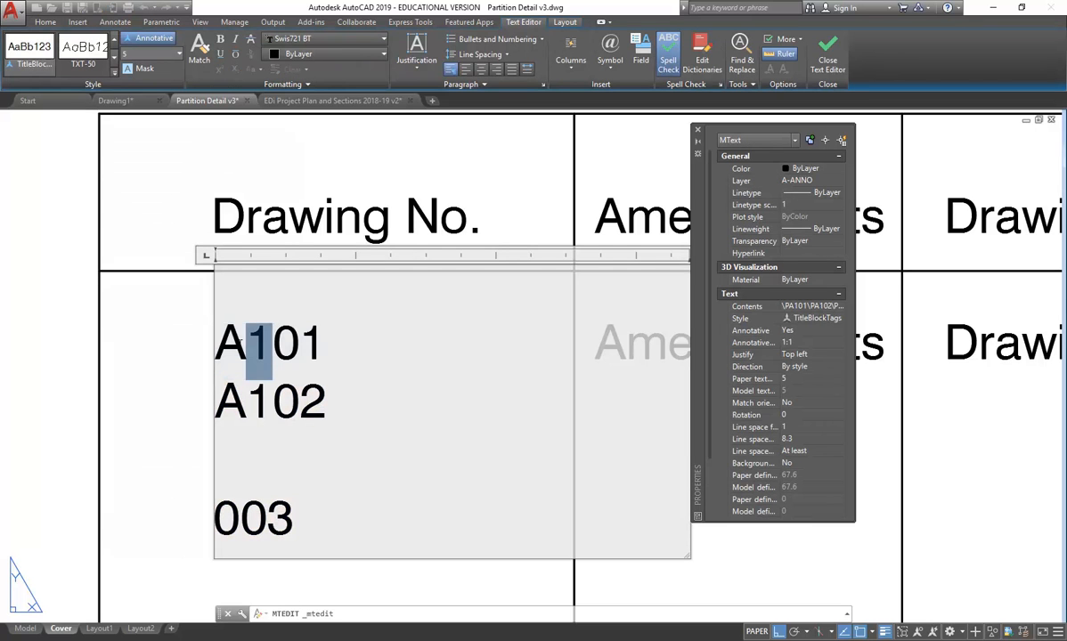
{"action": "left_click", "coordinate": [286, 343]}
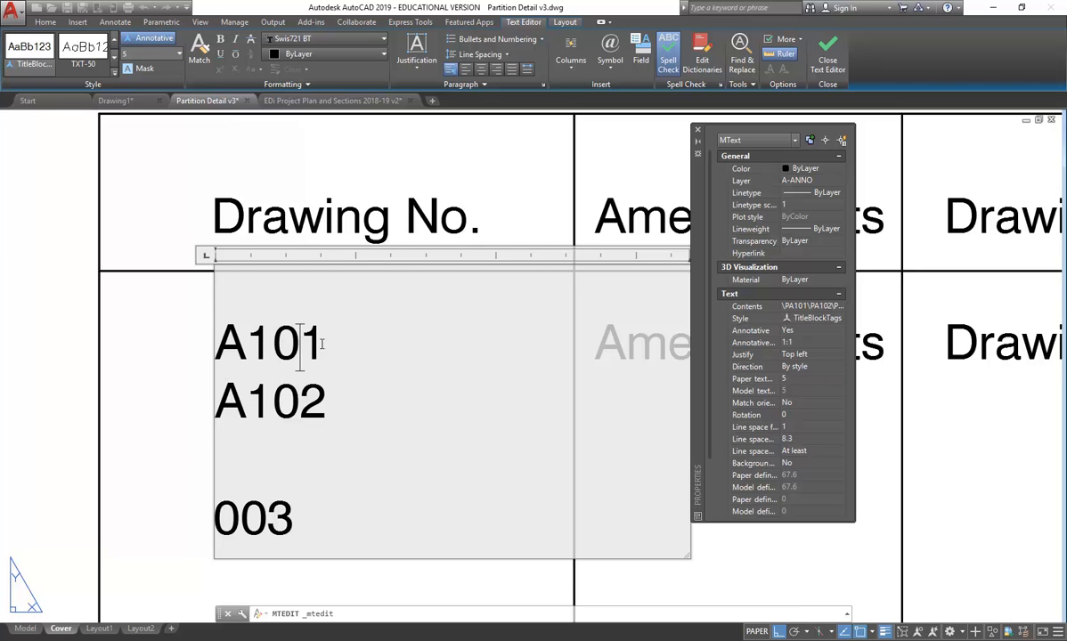
{"action": "left_click_drag", "start_coordinate": [273, 347], "coordinate": [323, 349]}
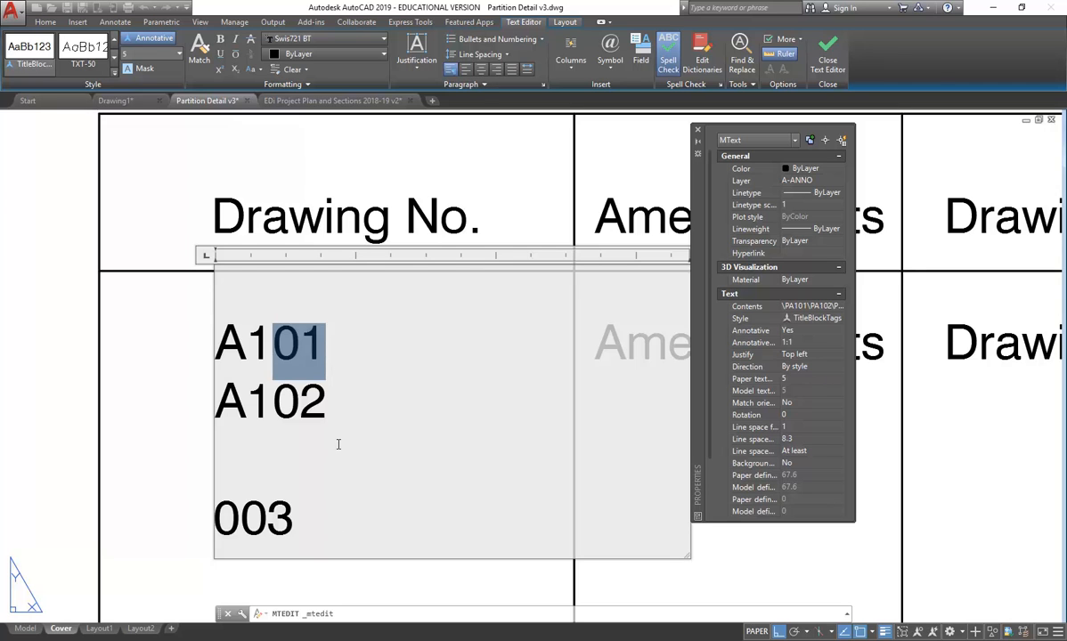
{"action": "left_click", "coordinate": [301, 354]}
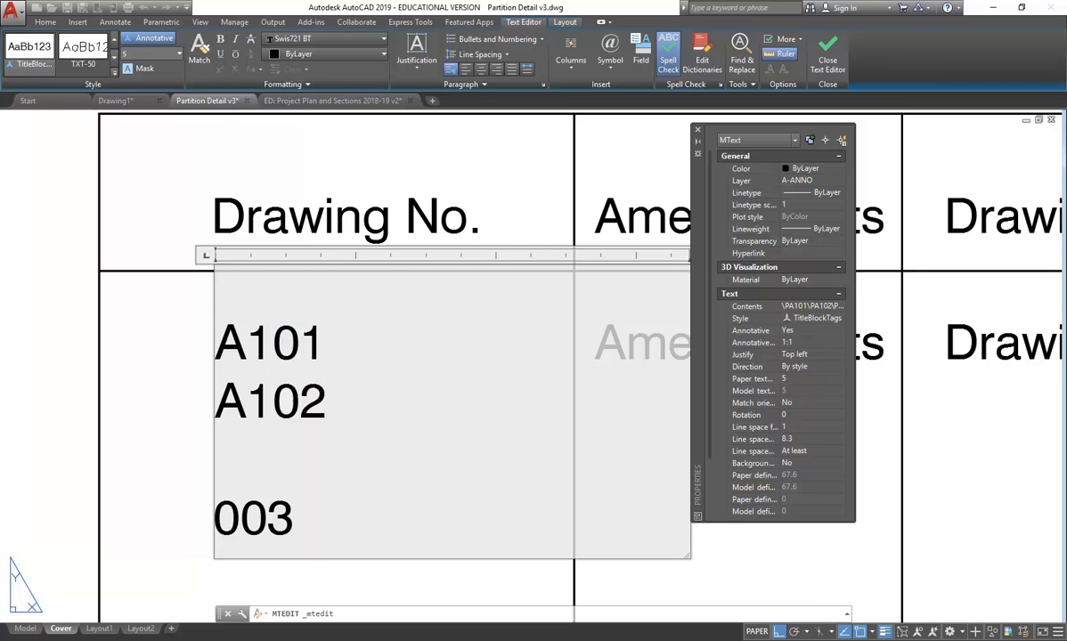
- Begin a new line below A102 for a third drawing number
{"action": "left_click", "coordinate": [257, 401]}
{"action": "left_click_drag", "start_coordinate": [275, 400], "coordinate": [297, 412]}
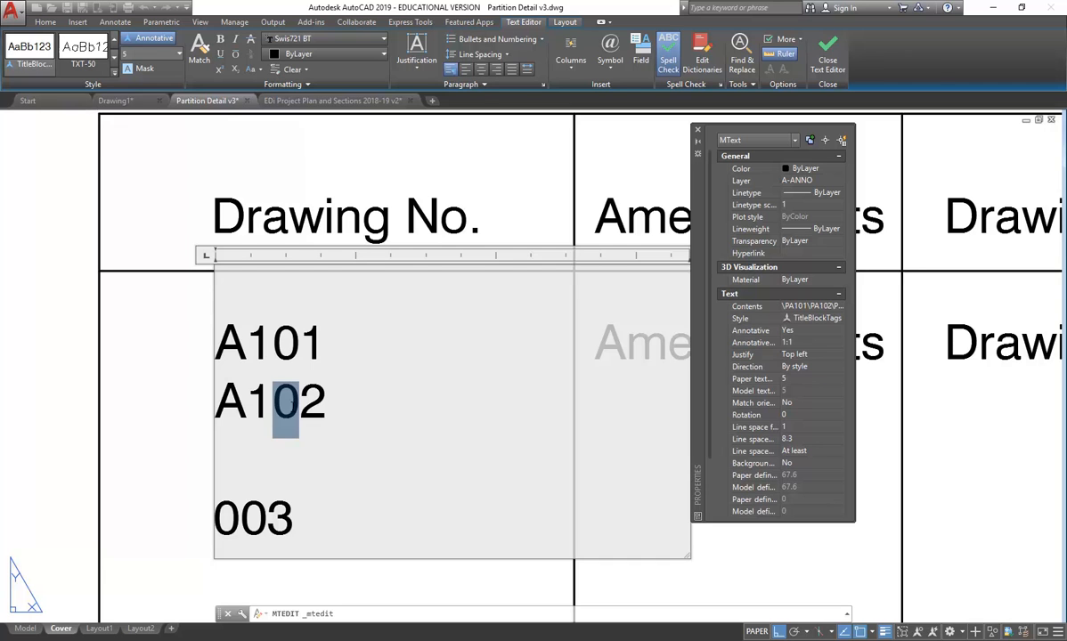
{"action": "left_click", "coordinate": [299, 415]}
{"action": "left_click", "coordinate": [330, 419]}
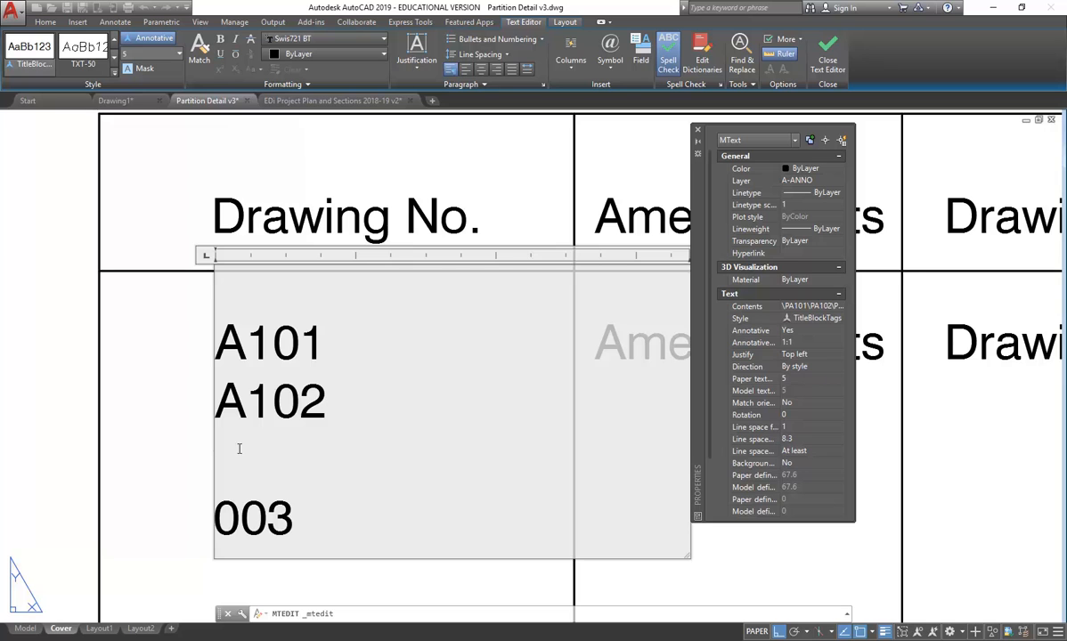
{"action": "key", "text": "Return"}
{"action": "key", "text": "Return"}
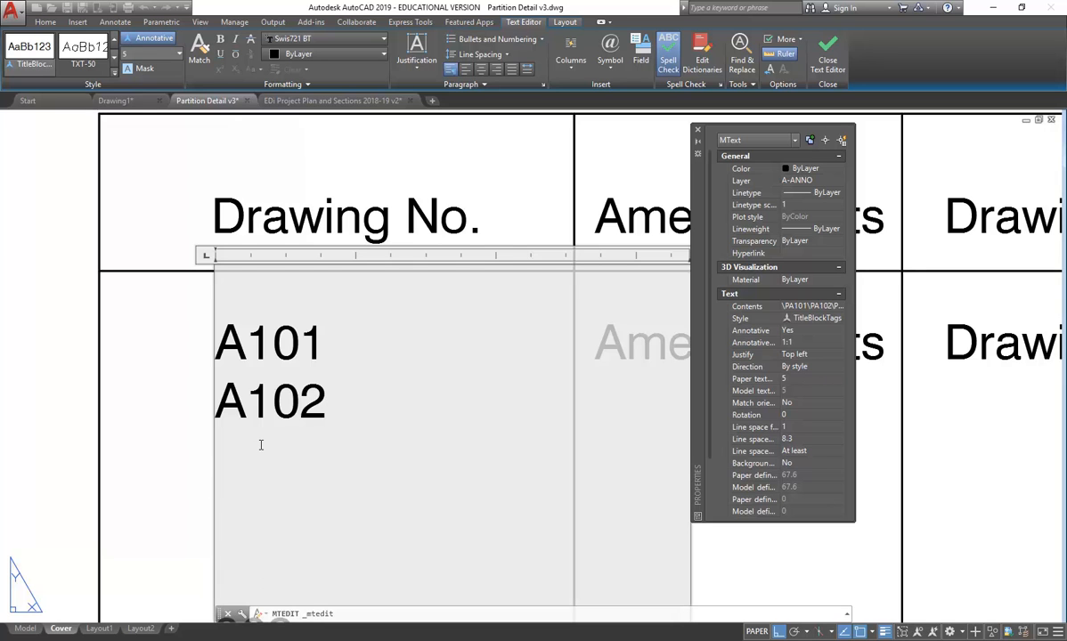
{"action": "key", "text": "BackSpace"}
- Return to the Archtoolbox article and scroll down to the sheet-type designator table (0 General through 9 3D)
{"action": "type", "text": "A"}
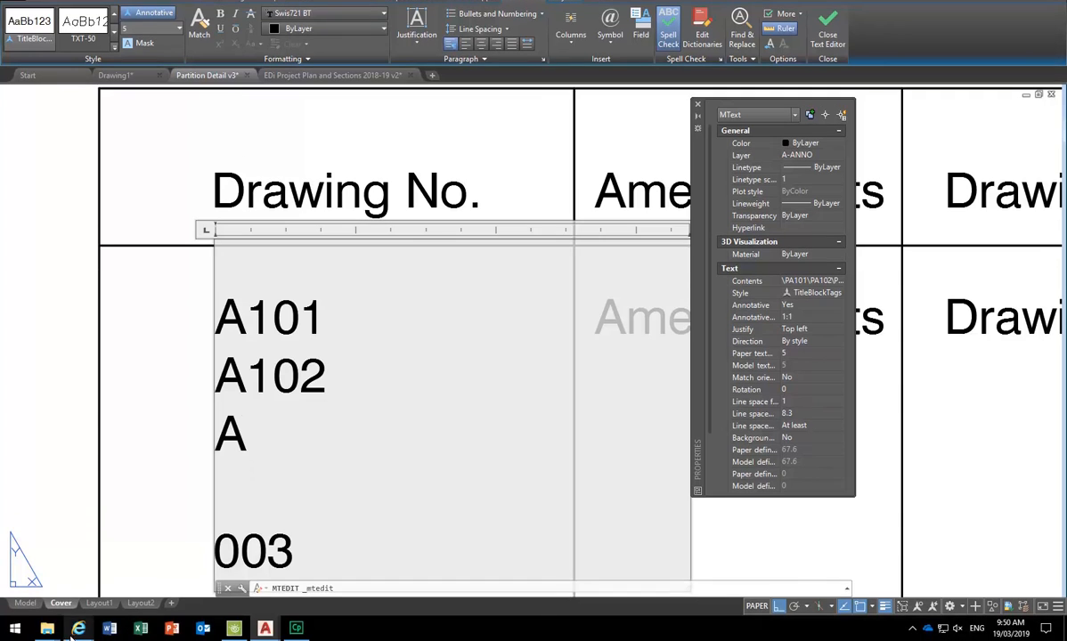
{"action": "mouse_move", "coordinate": [78, 628]}
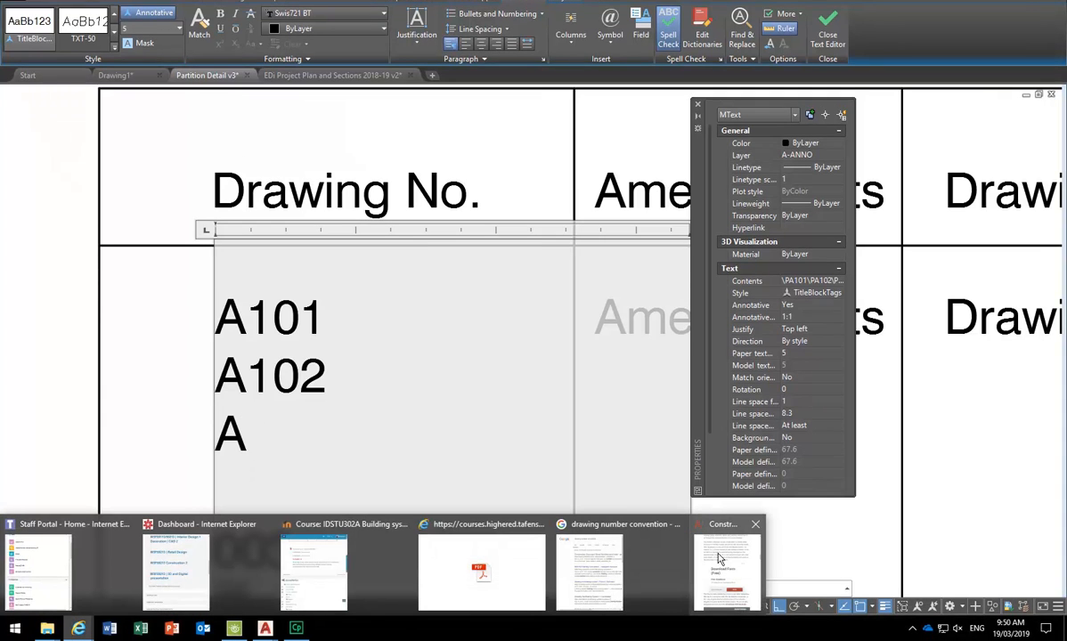
{"action": "mouse_move", "coordinate": [721, 558]}
{"action": "mouse_move", "coordinate": [617, 570]}
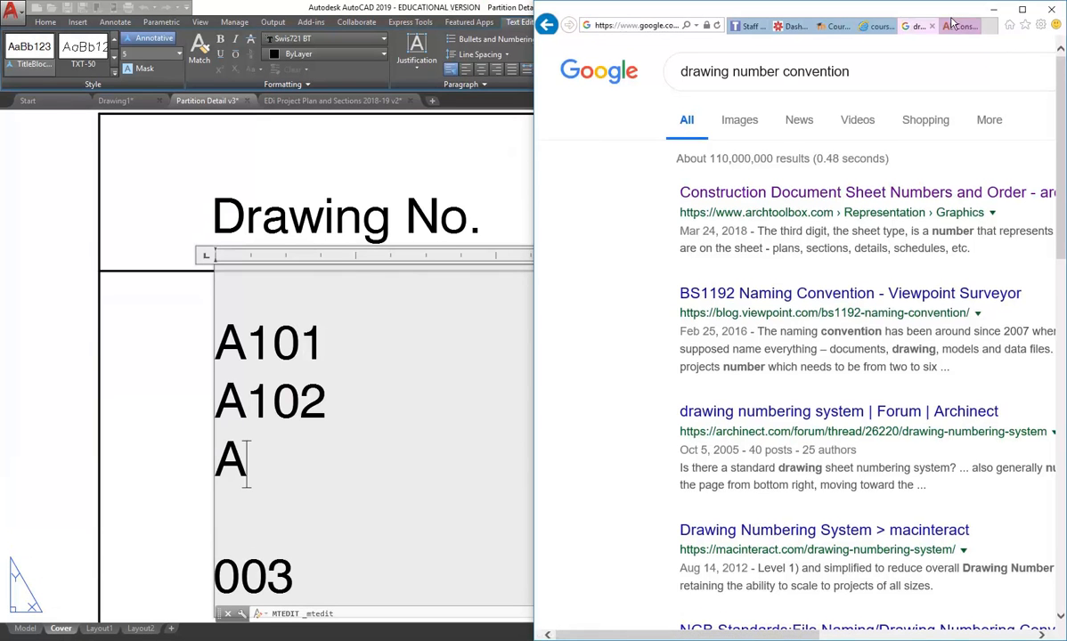
{"action": "left_click", "coordinate": [951, 6]}
{"action": "scroll", "coordinate": [697, 387], "scroll_direction": "down", "scroll_amount": 5}
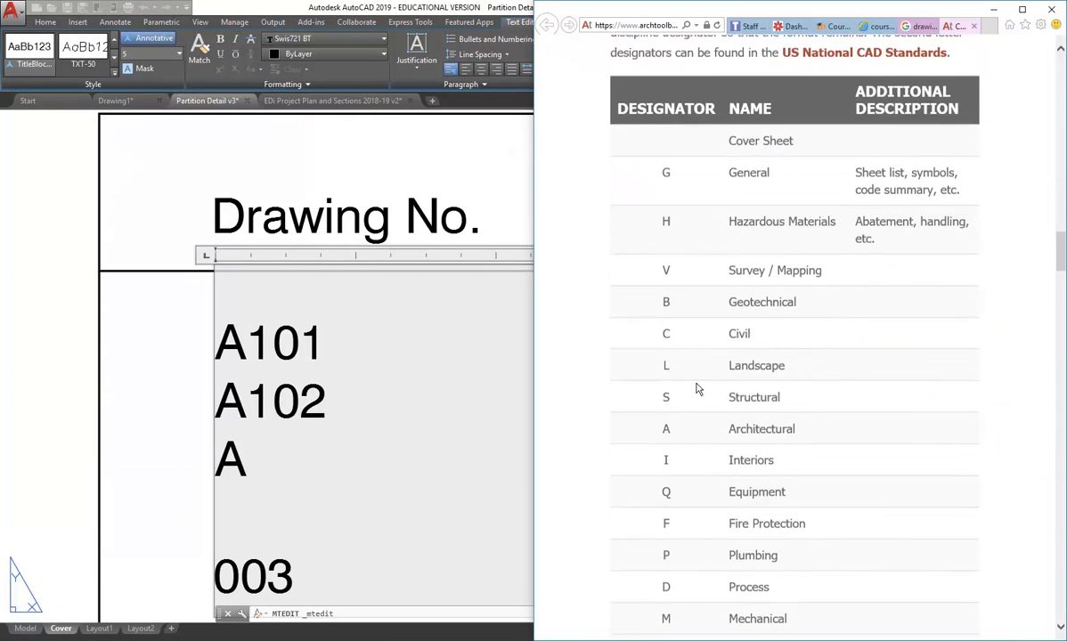
{"action": "scroll", "coordinate": [697, 388], "scroll_direction": "down", "scroll_amount": 5}
{"action": "scroll", "coordinate": [697, 387], "scroll_direction": "down", "scroll_amount": 5}
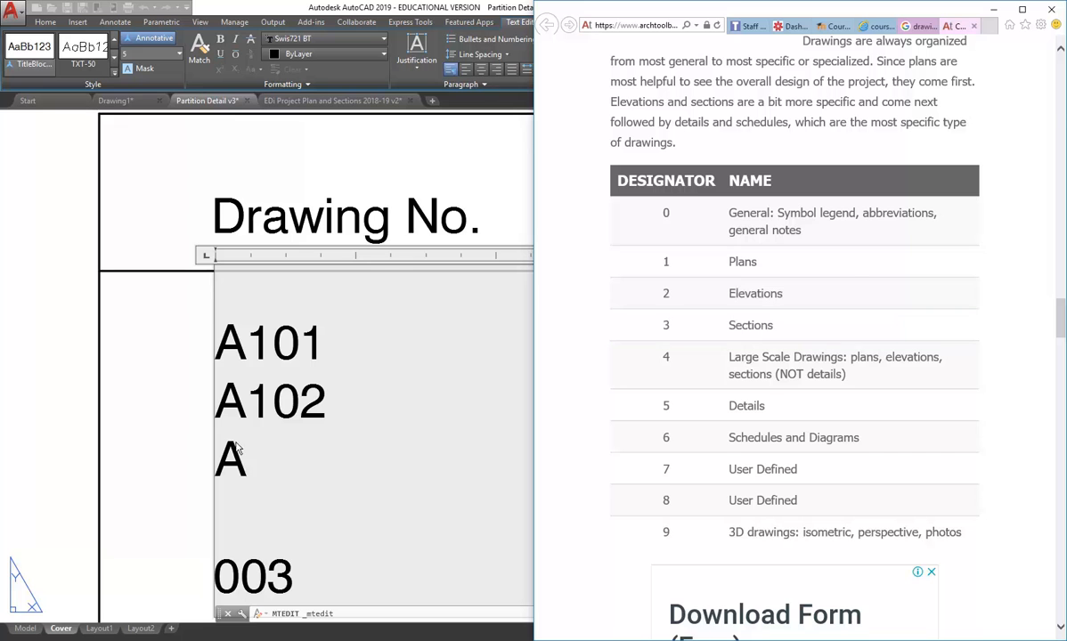
- Complete the lone A line as A301 and add A501 below it in the Drawing No. text
{"action": "double_click", "coordinate": [247, 459]}
{"action": "left_click", "coordinate": [247, 459]}
{"action": "type", "text": "301"}
{"action": "key", "text": "Return"}
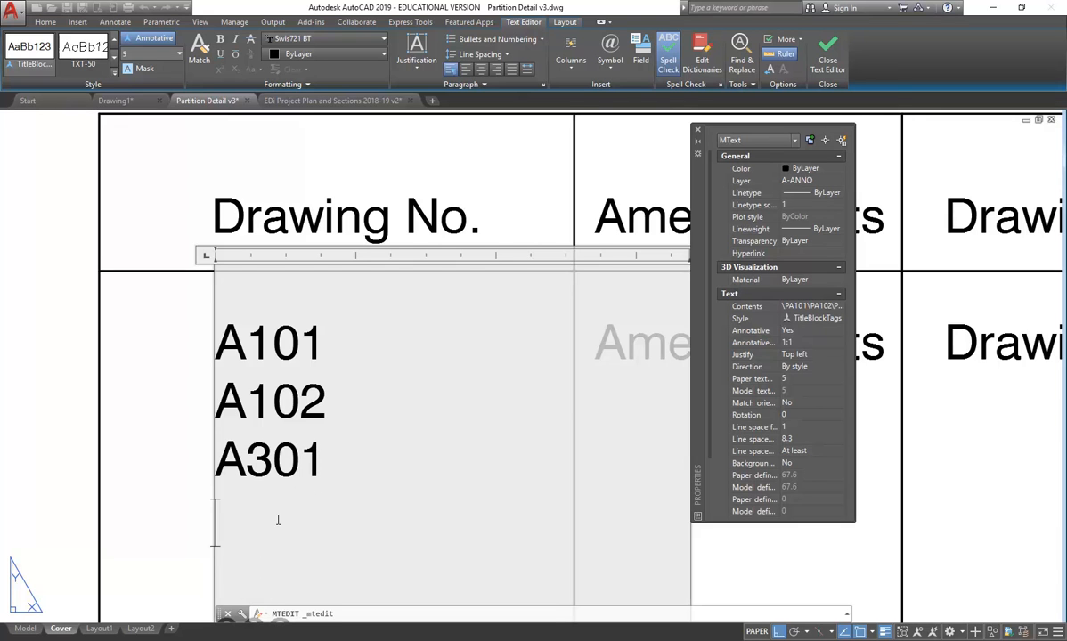
{"action": "type", "text": "A"}
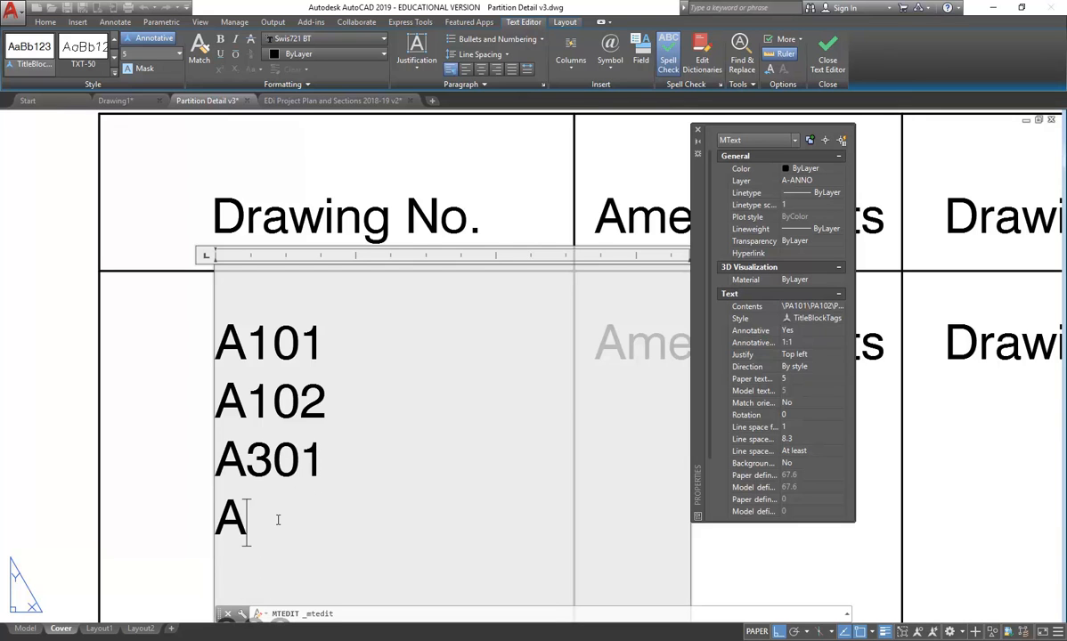
{"action": "type", "text": "501"}
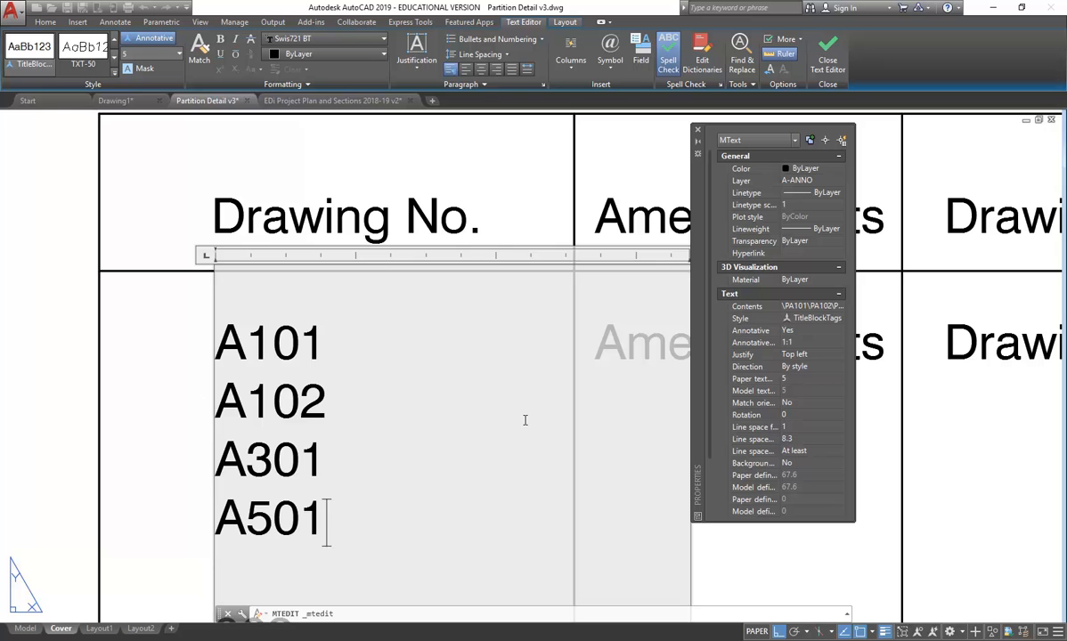
{"action": "left_click", "coordinate": [189, 328]}
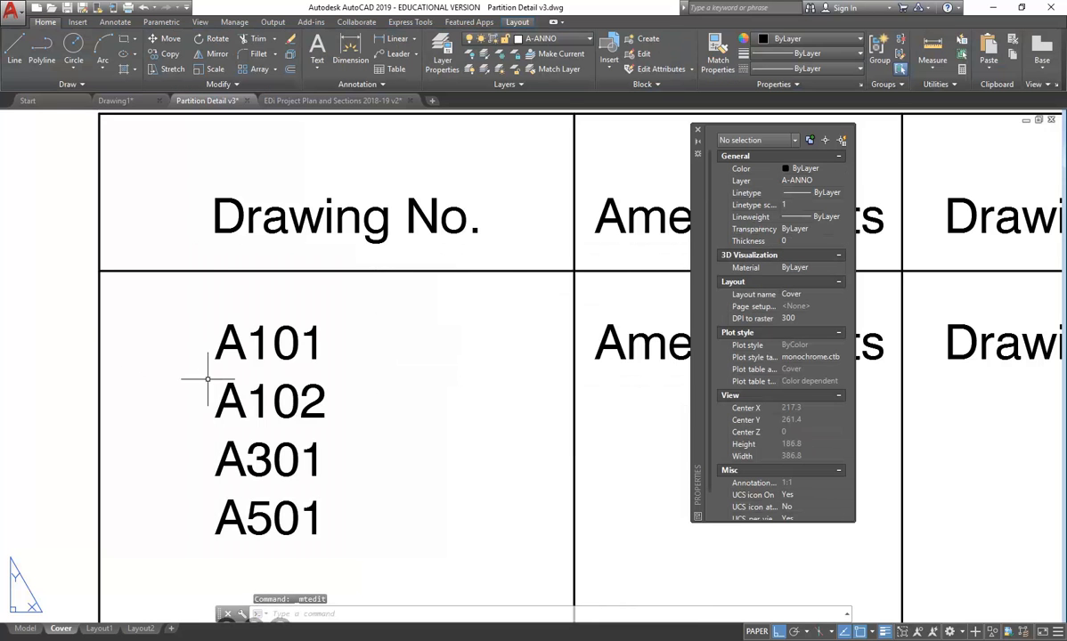
{"action": "scroll", "coordinate": [188, 376], "scroll_direction": "down", "scroll_amount": 5}
{"action": "scroll", "coordinate": [187, 374], "scroll_direction": "up", "scroll_amount": 4}
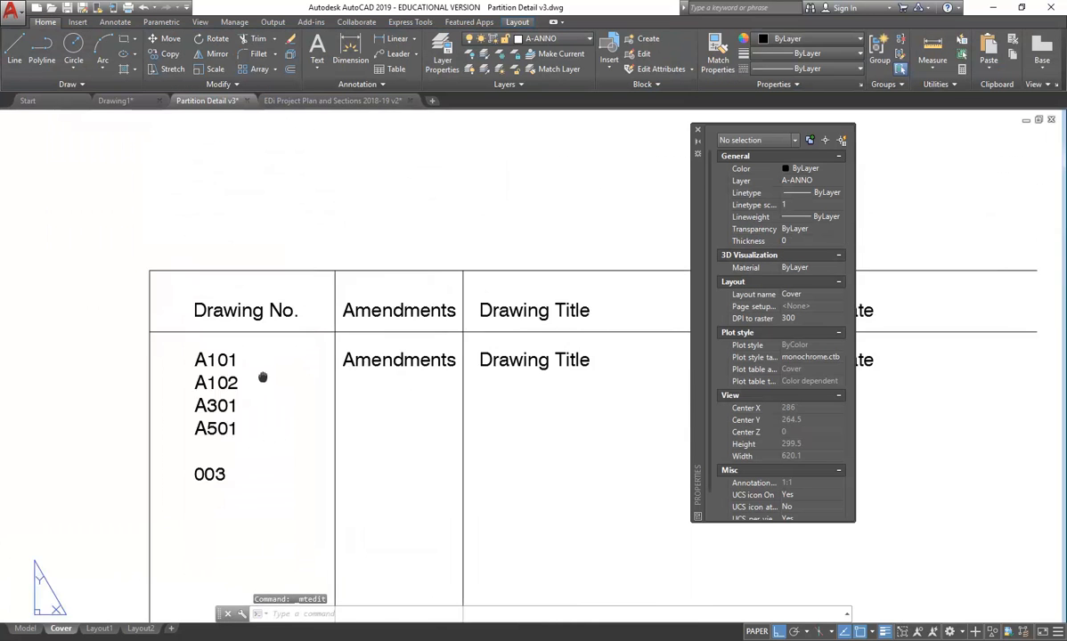
- Enter Plans, Plans, Sections and Details on separate lines in the Drawing Title text
{"action": "double_click", "coordinate": [504, 352]}
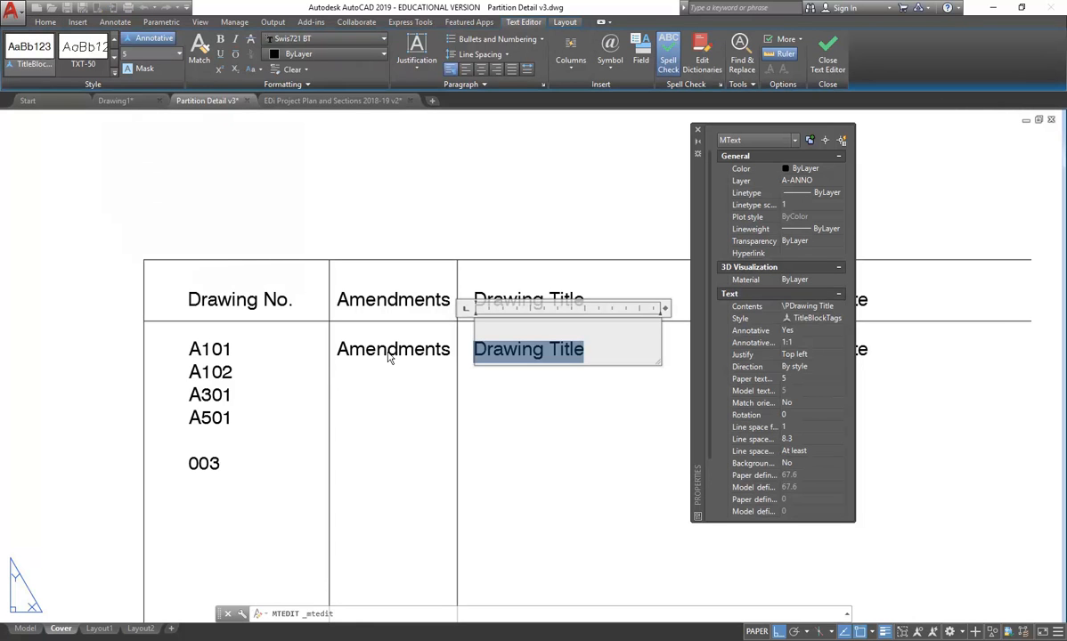
{"action": "type", "text": "Plans"}
{"action": "key", "text": "Return"}
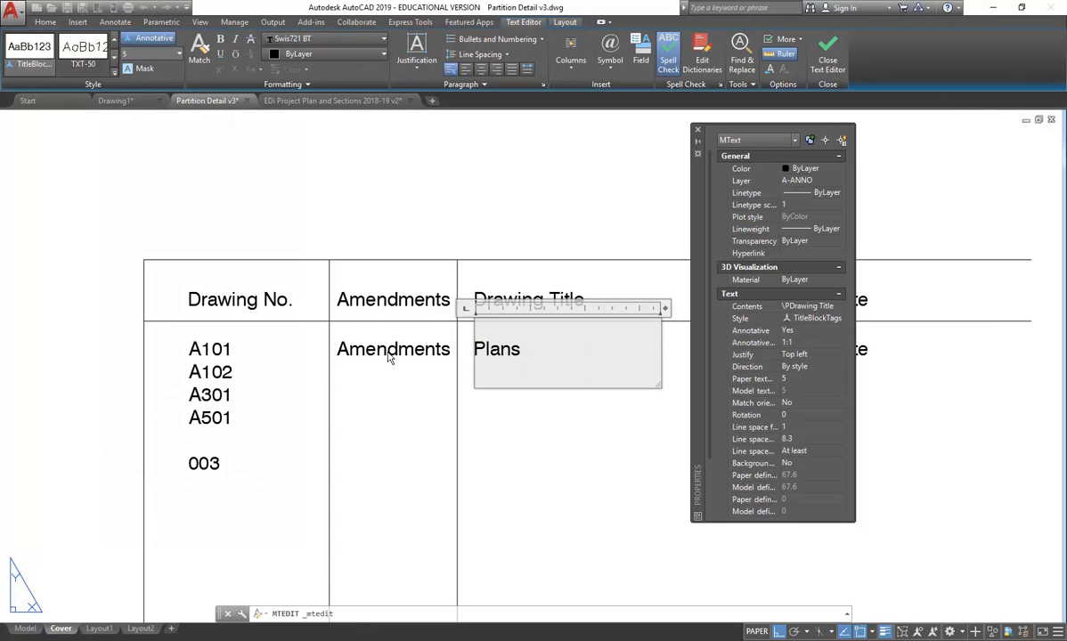
{"action": "type", "text": "Ploans"}
{"action": "key", "text": "BackSpace"}
{"action": "key", "text": "BackSpace"}
{"action": "key", "text": "BackSpace"}
{"action": "key", "text": "BackSpace"}
{"action": "type", "text": "ans"}
{"action": "key", "text": "Return"}
{"action": "type", "text": "El"}
{"action": "key", "text": "BackSpace"}
{"action": "key", "text": "BackSpace"}
{"action": "type", "text": "Section"}
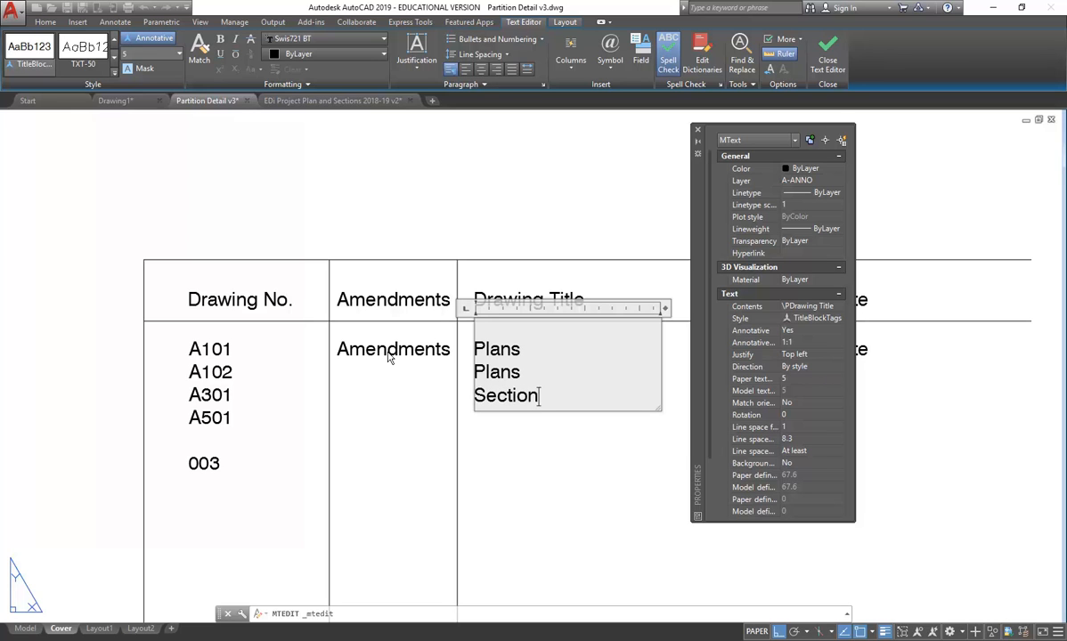
{"action": "type", "text": "s"}
{"action": "key", "text": "Return"}
{"action": "type", "text": "Details"}
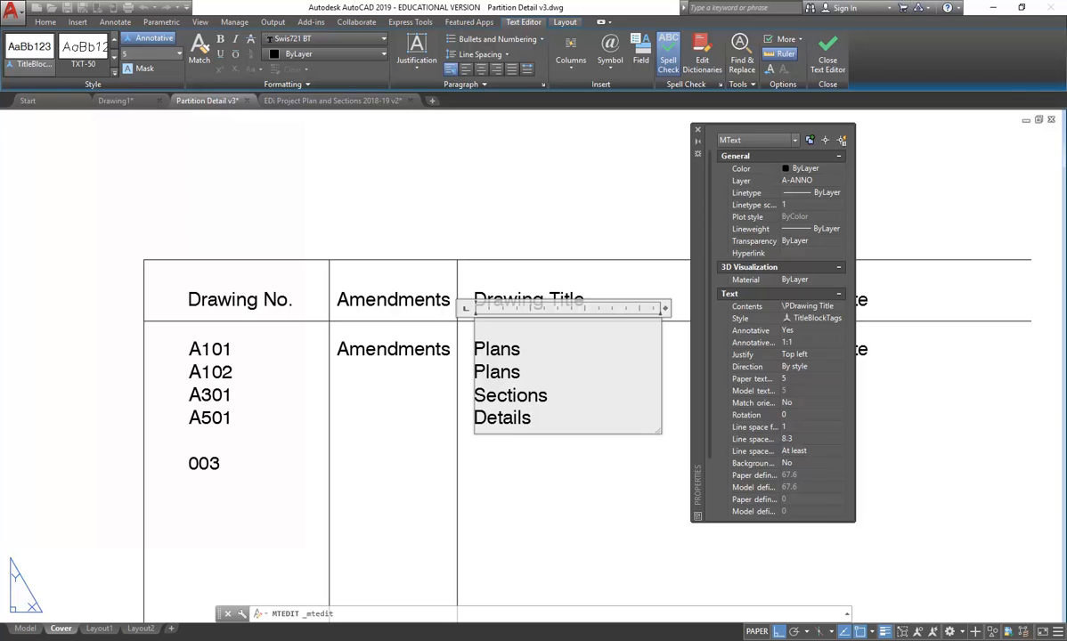
{"action": "left_click", "coordinate": [503, 476]}
- Close the Properties palette and bring up the Table Style dialog from the Annotation panel
{"action": "scroll", "coordinate": [349, 298], "scroll_direction": "down", "scroll_amount": 5}
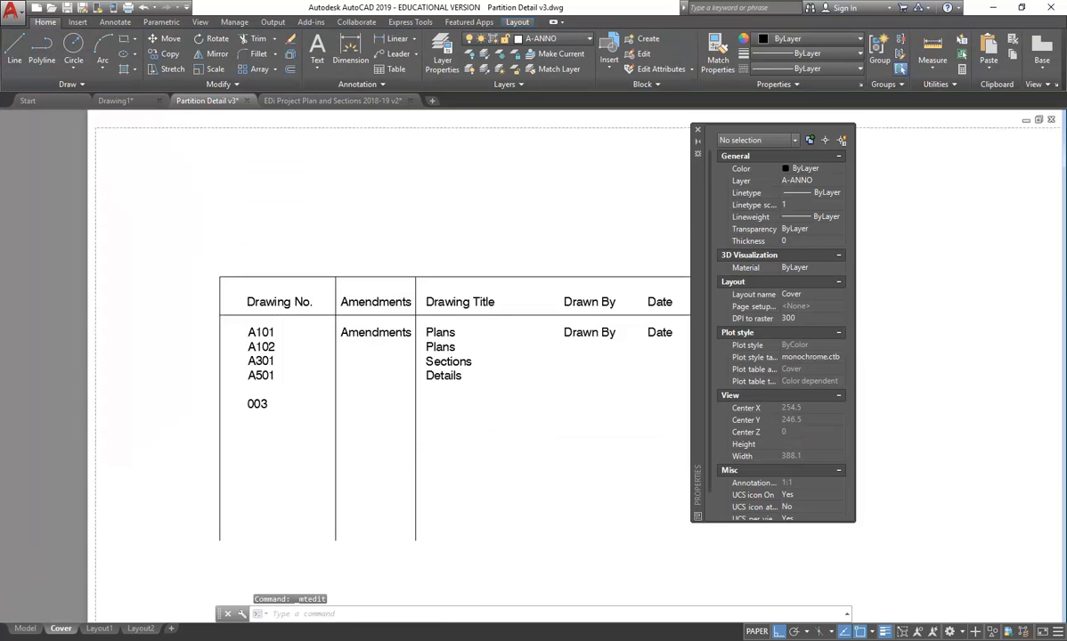
{"action": "scroll", "coordinate": [211, 336], "scroll_direction": "up", "scroll_amount": 2}
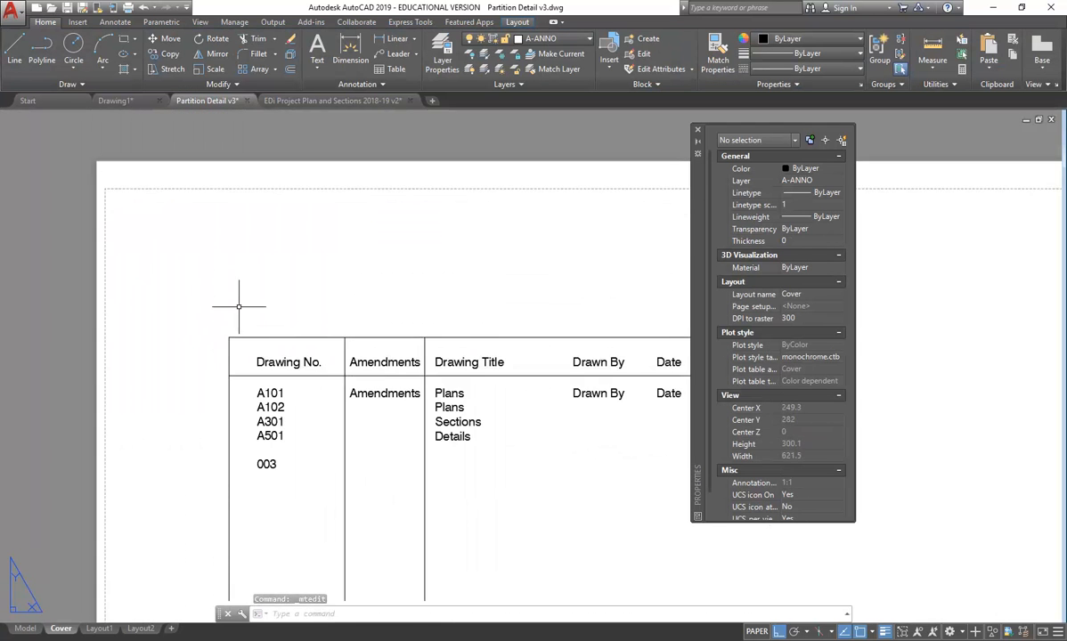
{"action": "left_click", "coordinate": [697, 129]}
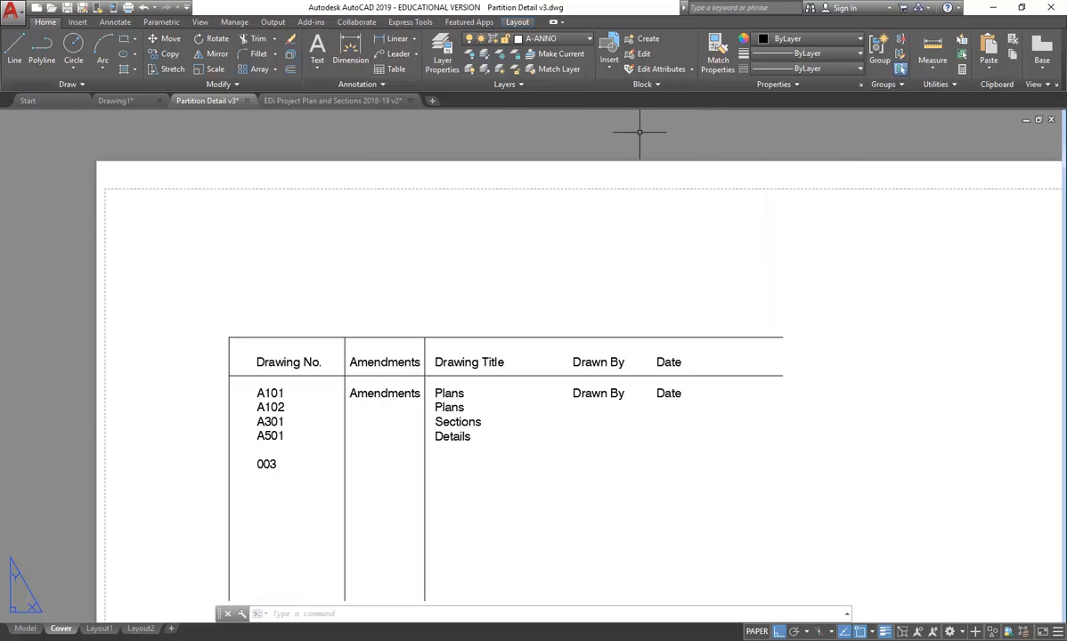
{"action": "left_click", "coordinate": [359, 84]}
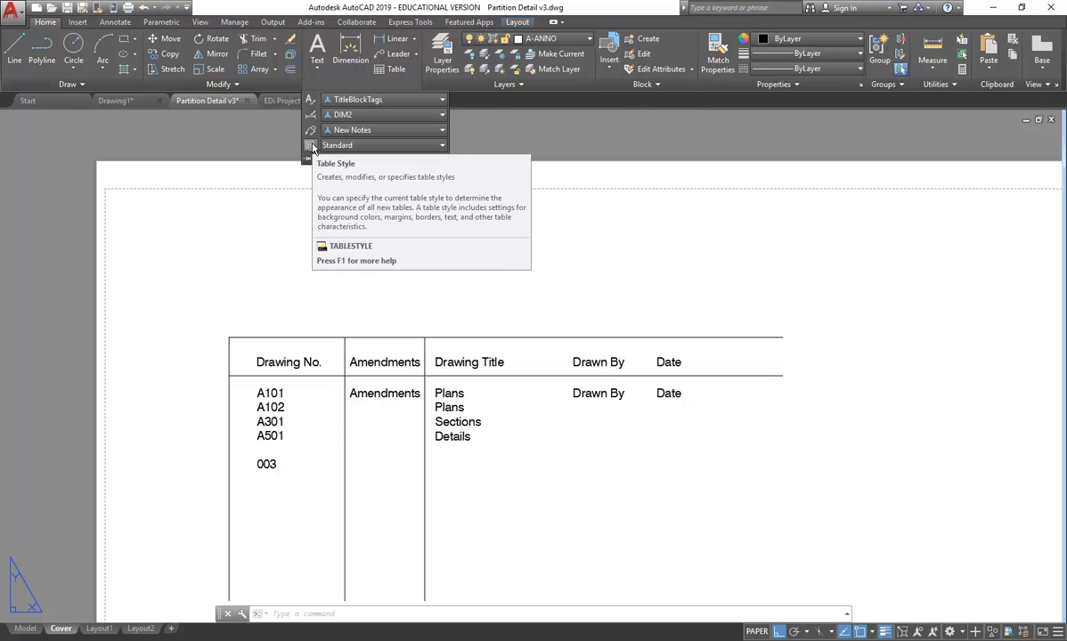
{"action": "left_click", "coordinate": [311, 146]}
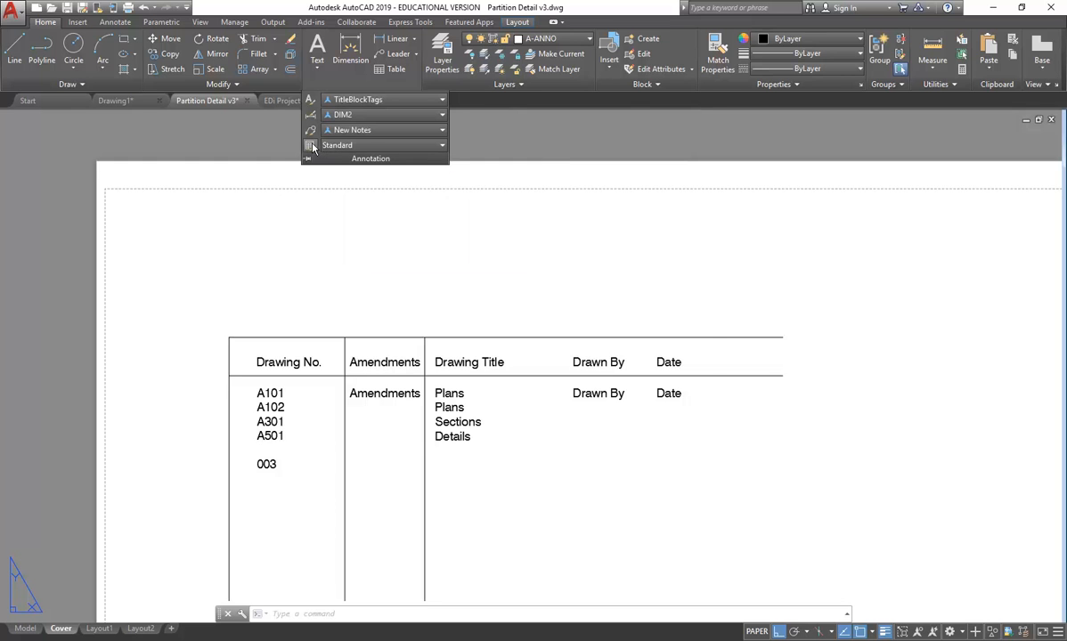
{"action": "left_click_drag", "start_coordinate": [549, 220], "coordinate": [543, 202]}
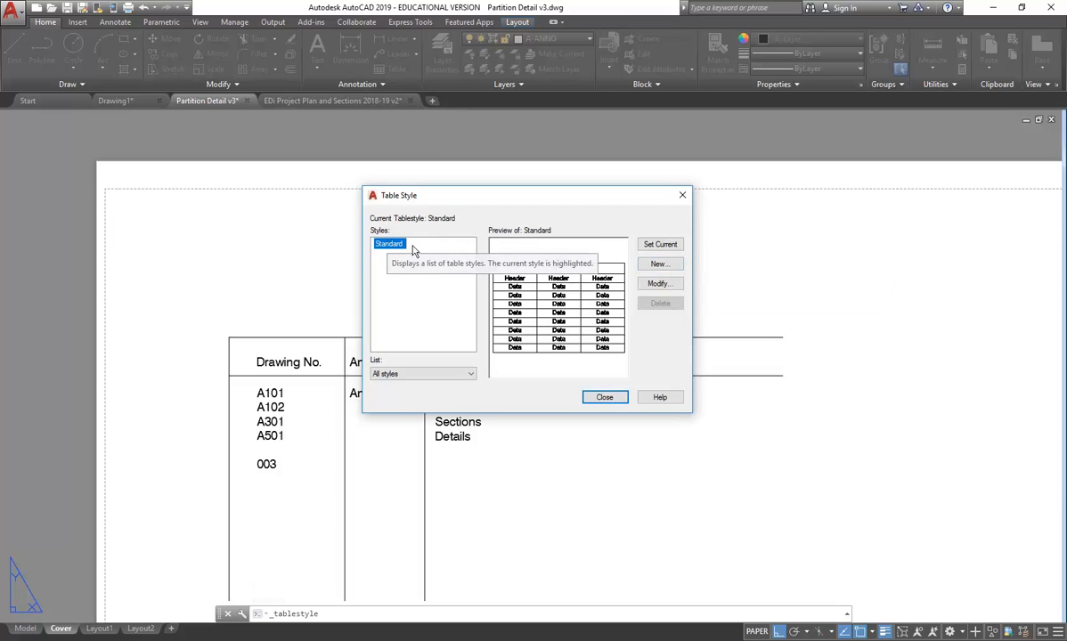
- Modify the Standard table style and select the Title cell style
{"action": "left_click", "coordinate": [658, 284]}
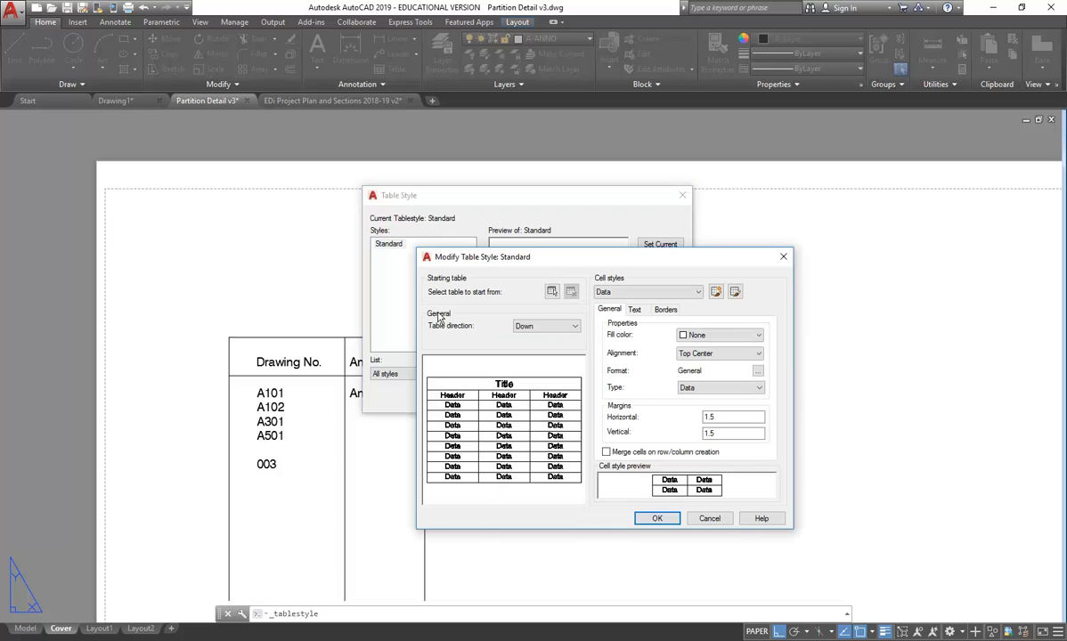
{"action": "left_click_drag", "start_coordinate": [567, 257], "coordinate": [510, 220]}
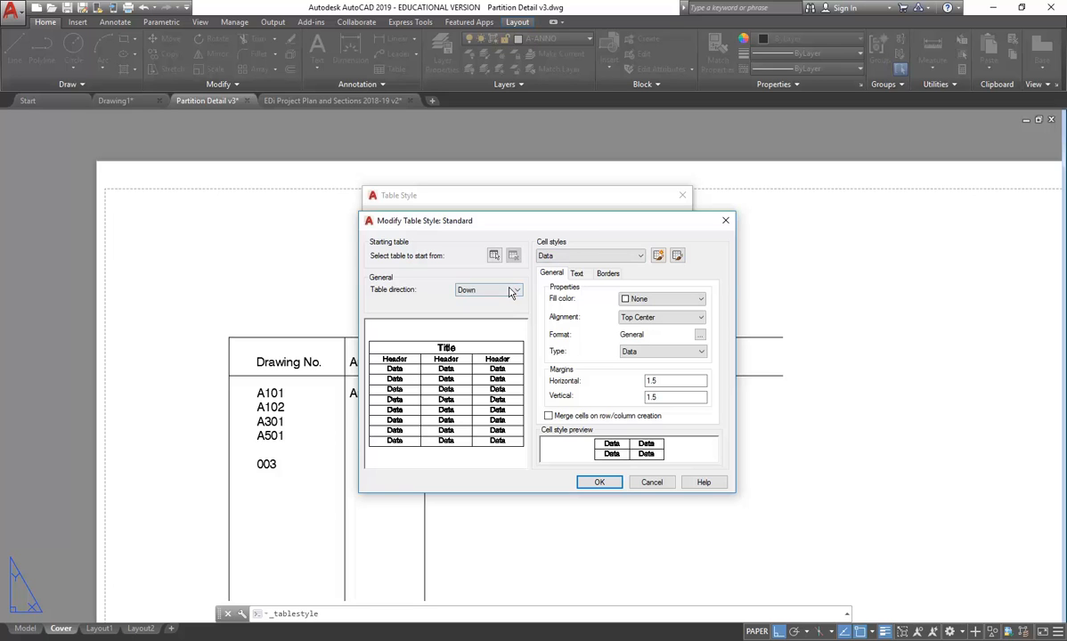
{"action": "left_click", "coordinate": [577, 257]}
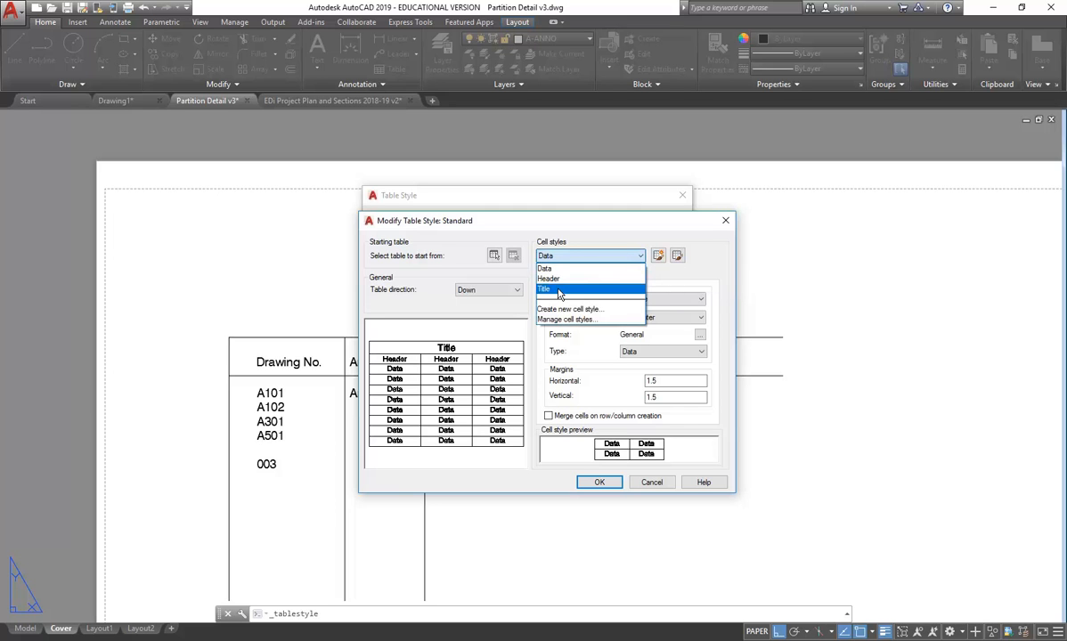
{"action": "left_click", "coordinate": [561, 290]}
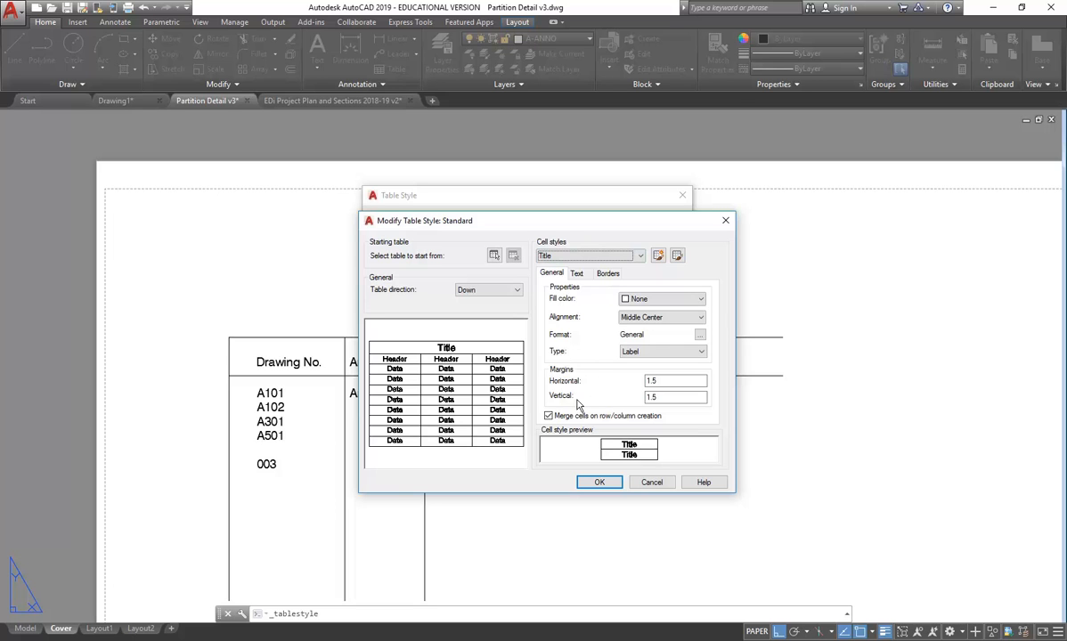
- Review the Title cell's general settings, leaving the format unchanged and Label as the cell type
{"action": "left_click", "coordinate": [669, 397]}
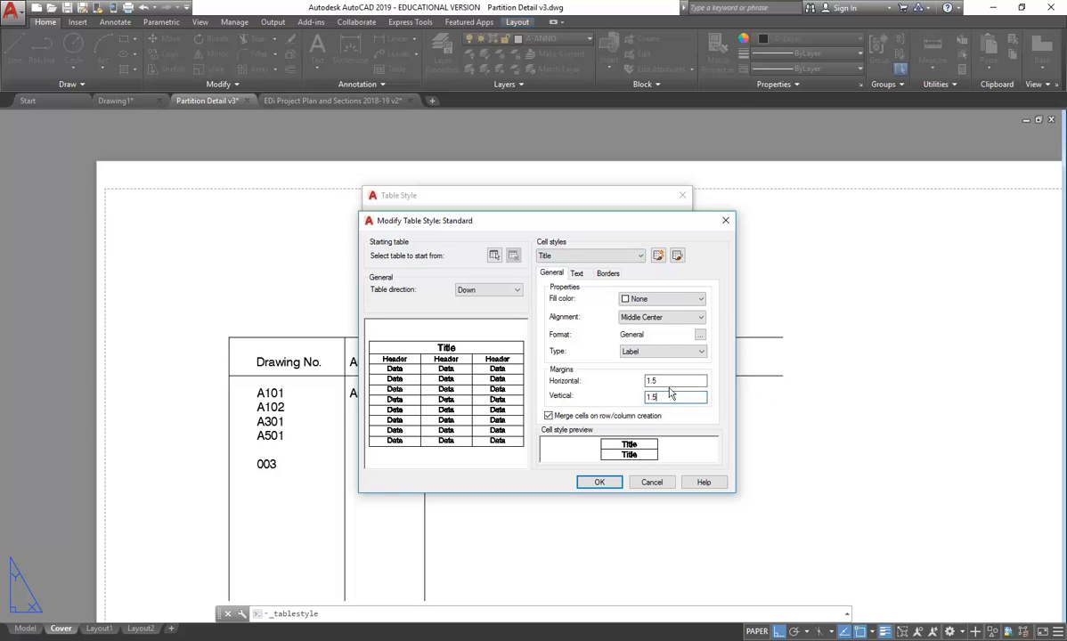
{"action": "left_click", "coordinate": [700, 335]}
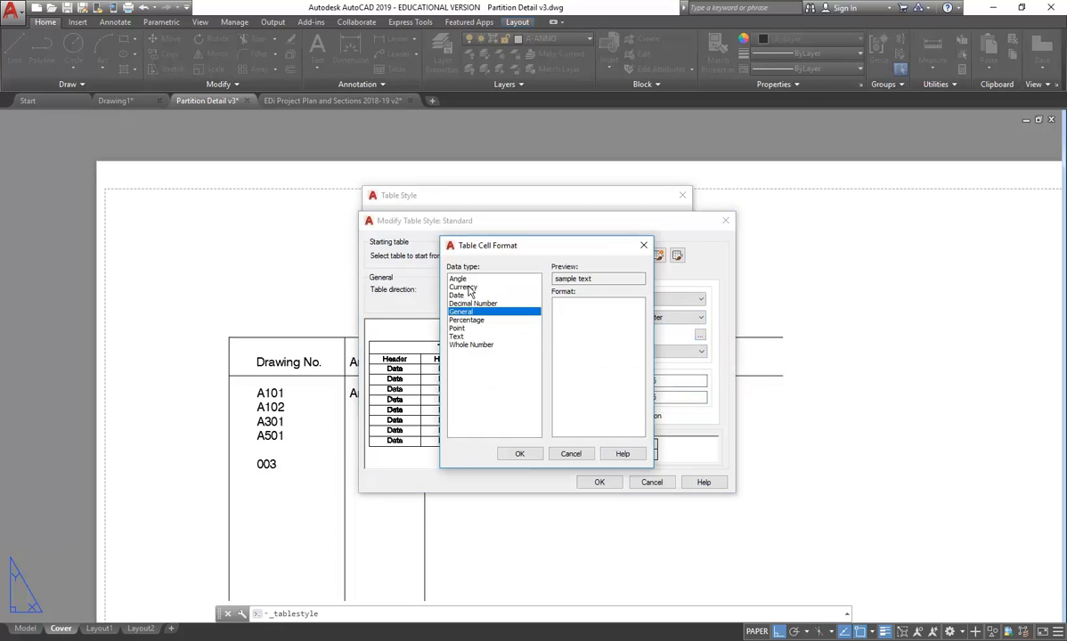
{"action": "left_click", "coordinate": [570, 453]}
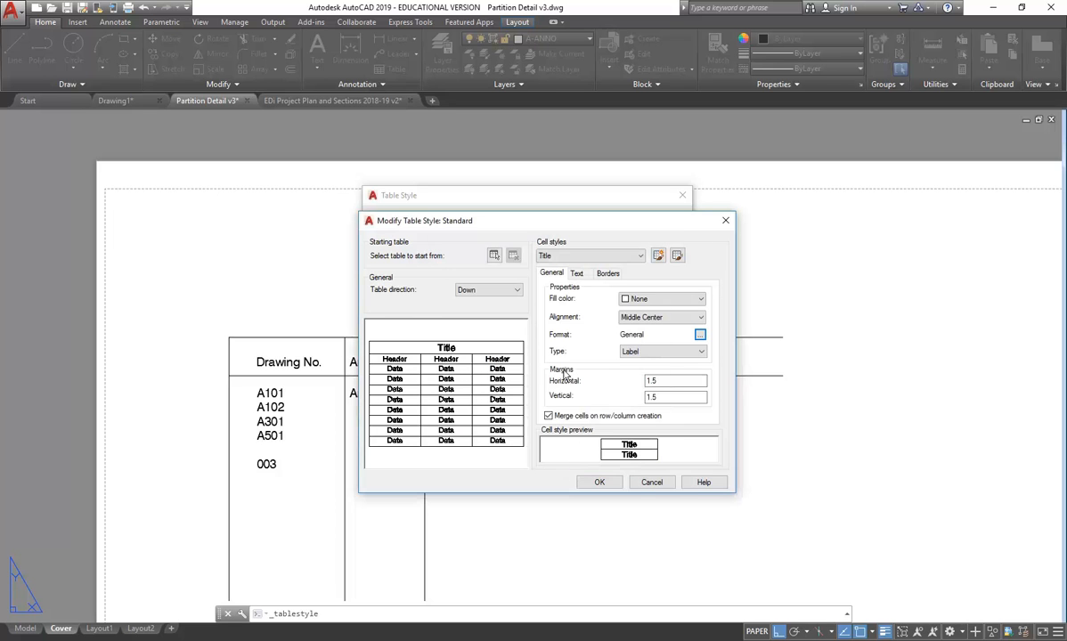
{"action": "left_click", "coordinate": [686, 352]}
{"action": "left_click", "coordinate": [704, 361]}
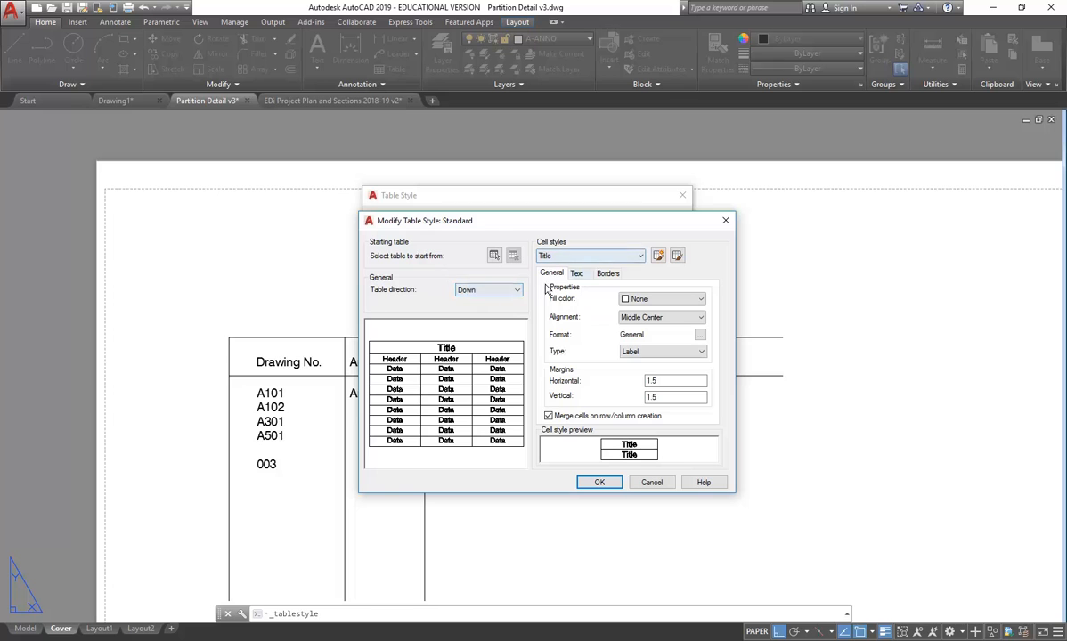
{"action": "left_click", "coordinate": [576, 274]}
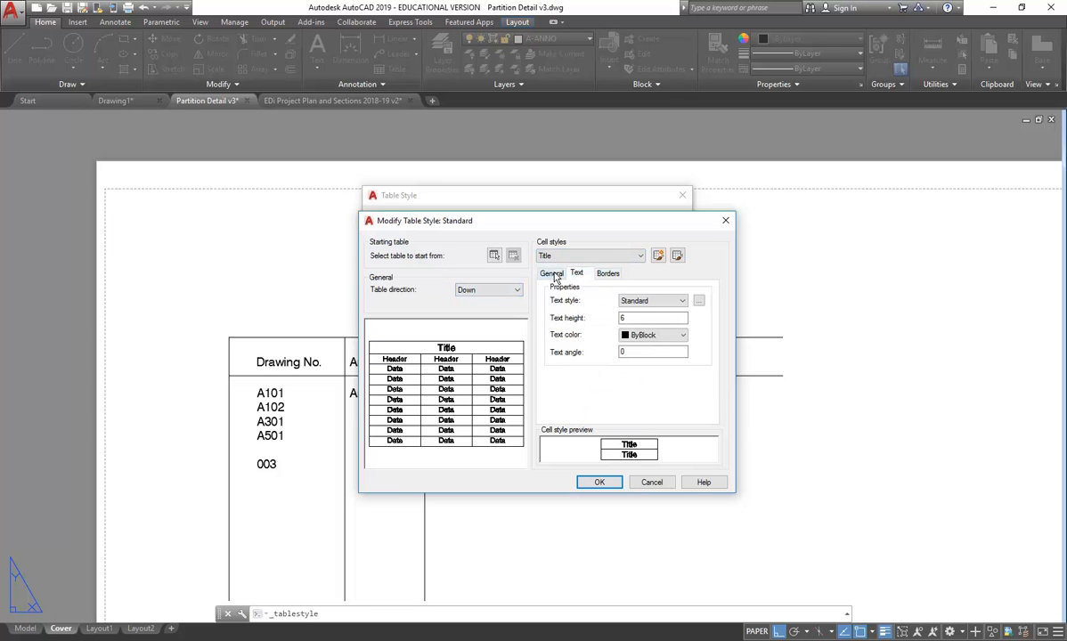
- Check the Title cell's text settings and expand the text style list, currently Standard
{"action": "left_click", "coordinate": [553, 274]}
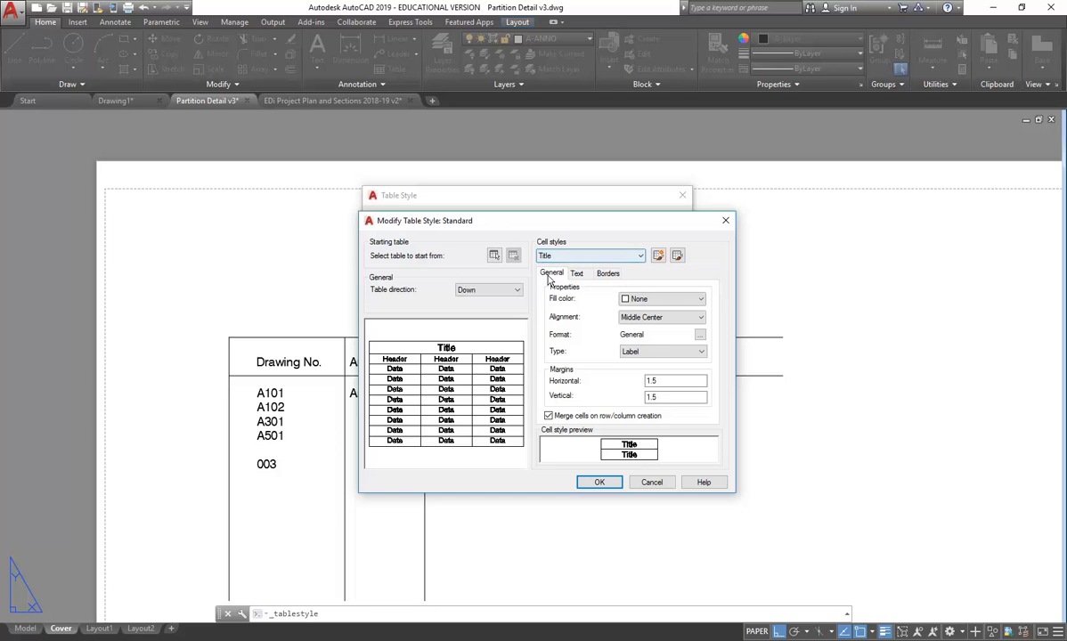
{"action": "left_click", "coordinate": [576, 274]}
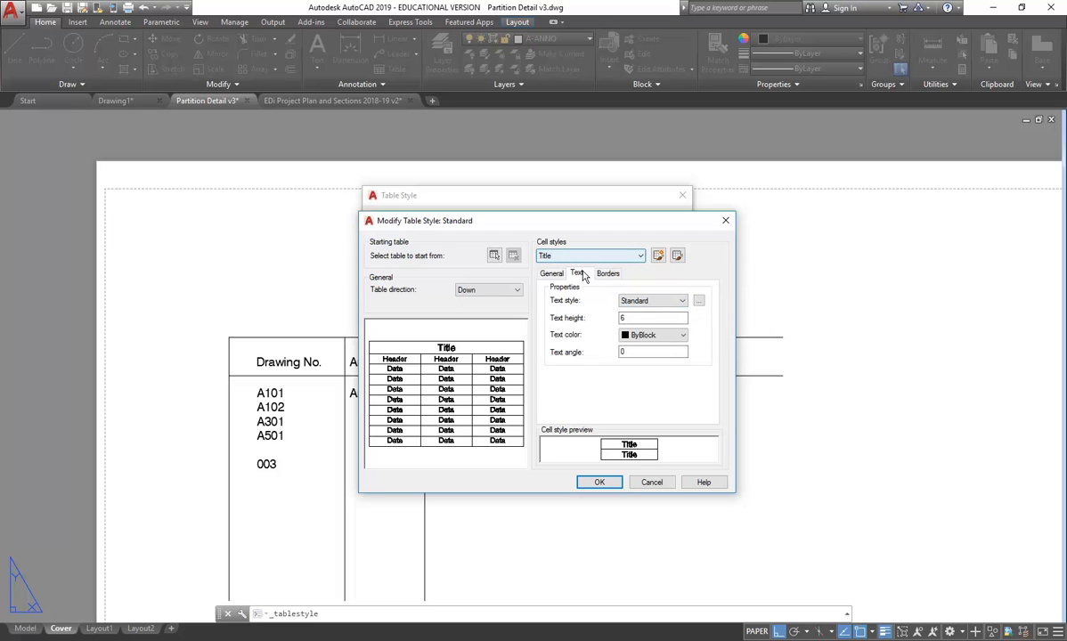
{"action": "left_click", "coordinate": [654, 303]}
{"action": "left_click", "coordinate": [641, 301]}
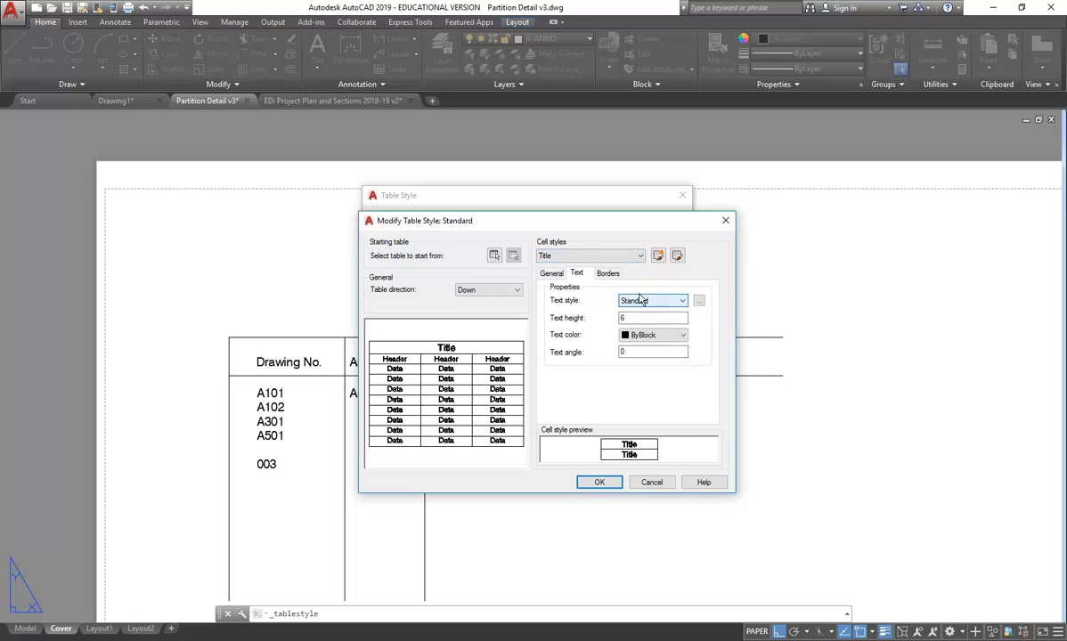
{"action": "left_click", "coordinate": [552, 273]}
{"action": "left_click", "coordinate": [576, 276]}
{"action": "left_click", "coordinate": [657, 302]}
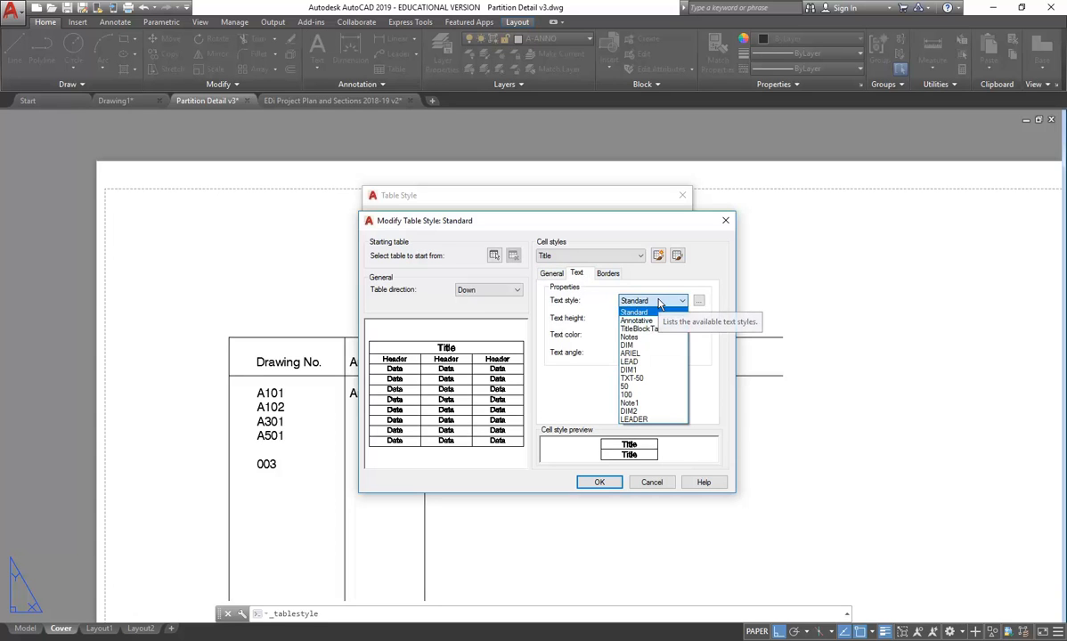
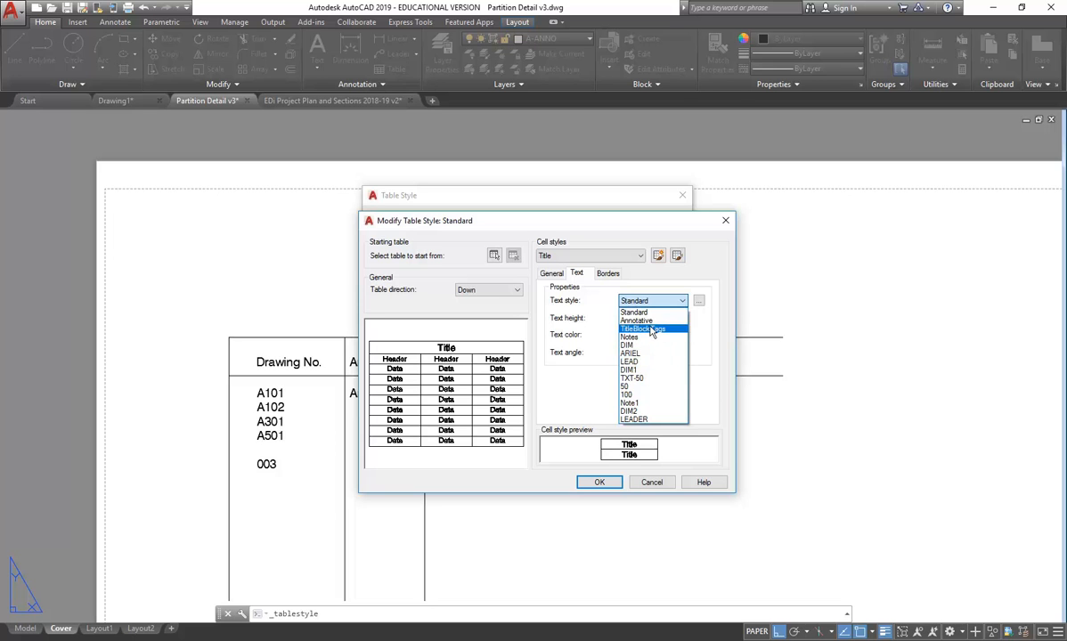
- Choose TitleBlockTags as the text style for the Title cell style
{"action": "left_click", "coordinate": [652, 330]}
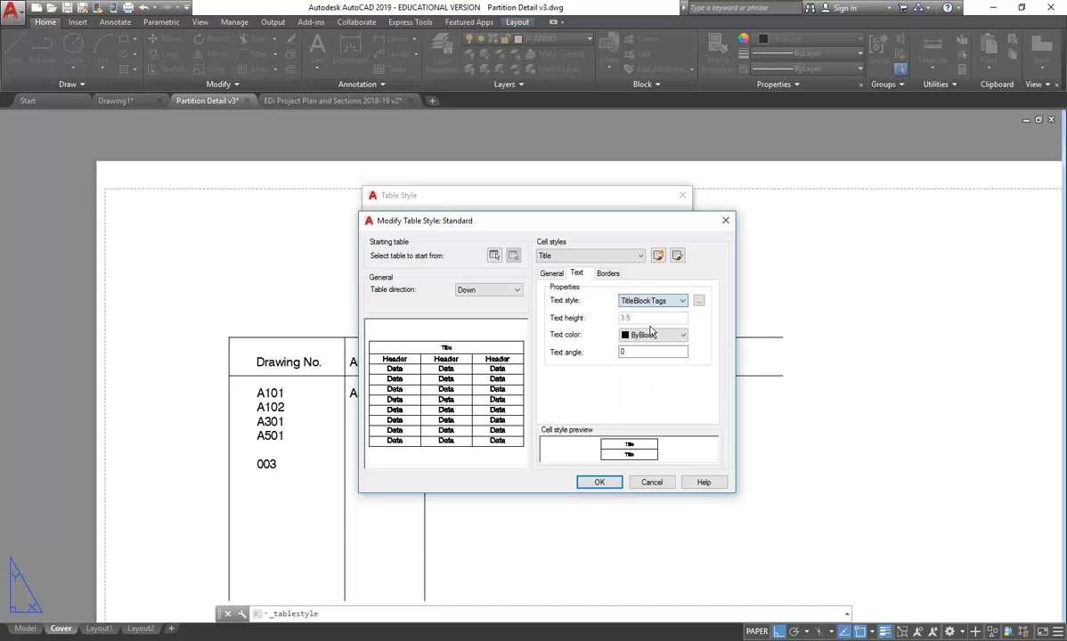
- Create a TableTitle text style 5 high with Annotative unchecked, save it, and assign it to Title cells
{"action": "left_click", "coordinate": [700, 302]}
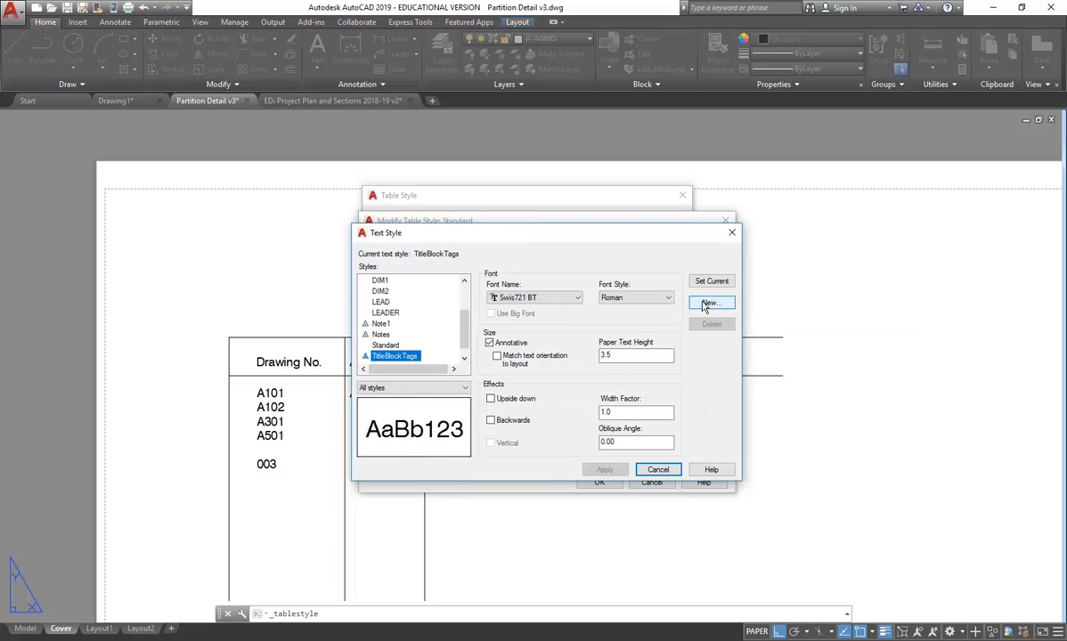
{"action": "left_click", "coordinate": [710, 303]}
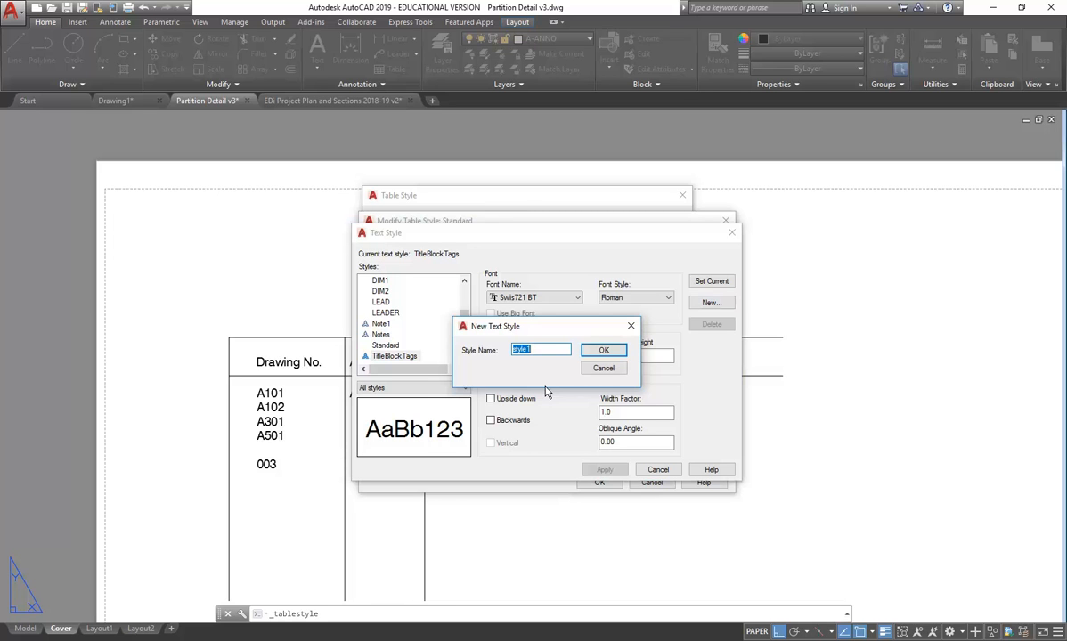
{"action": "type", "text": "TableTitle"}
{"action": "key", "text": "Return"}
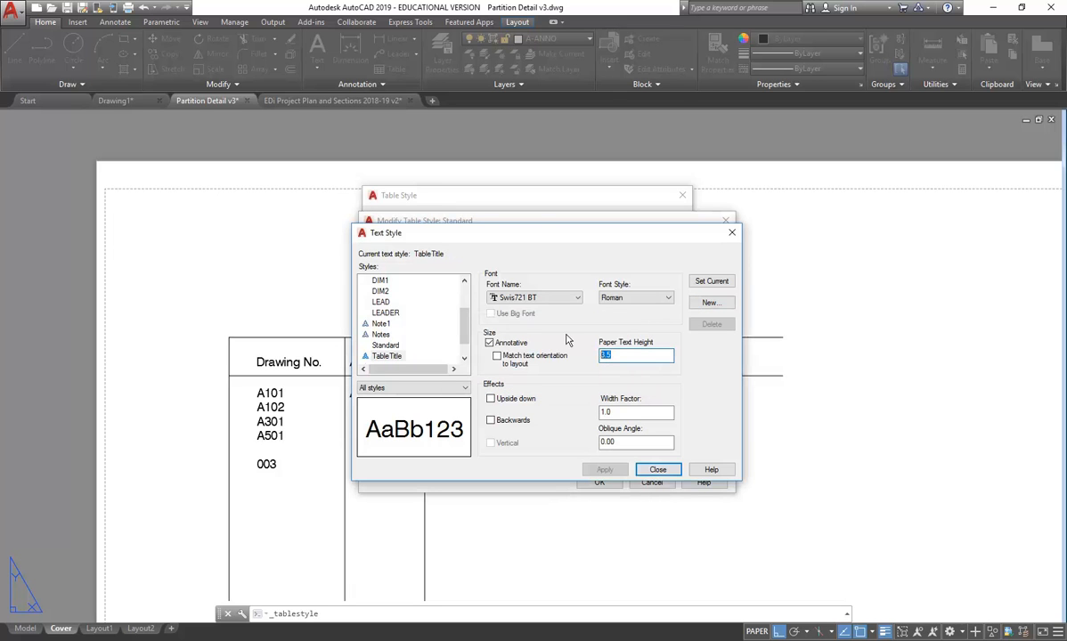
{"action": "type", "text": "5"}
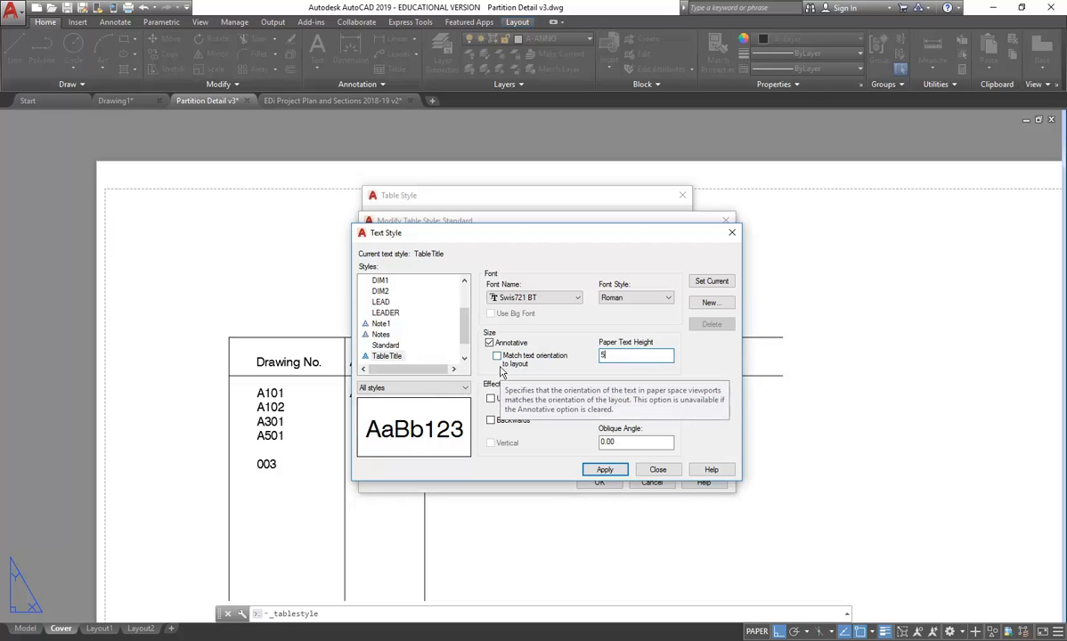
{"action": "left_click", "coordinate": [489, 344]}
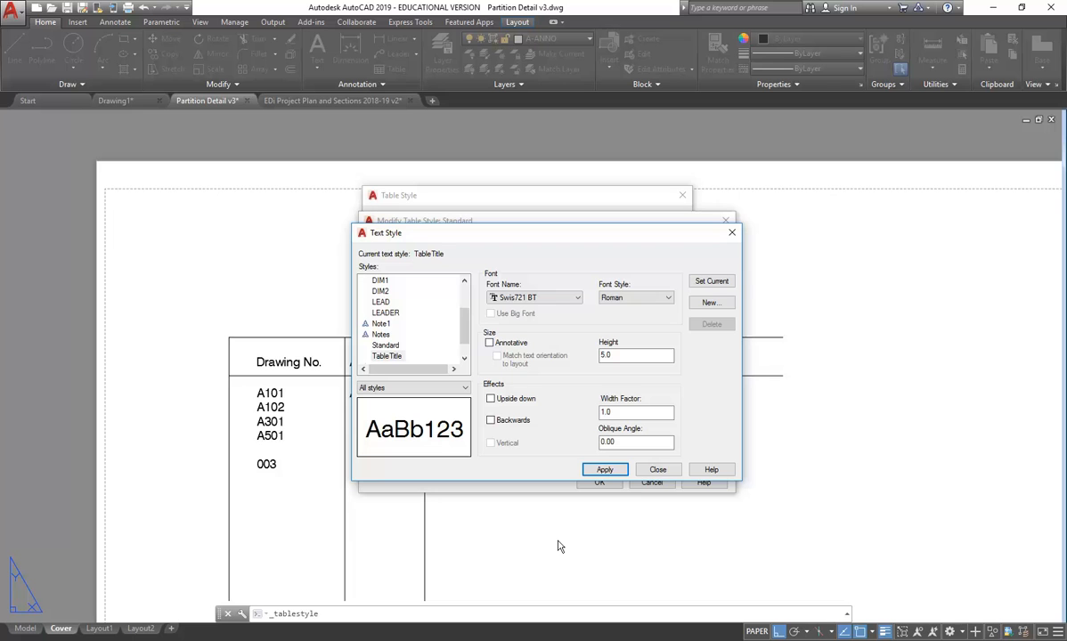
{"action": "left_click", "coordinate": [658, 469]}
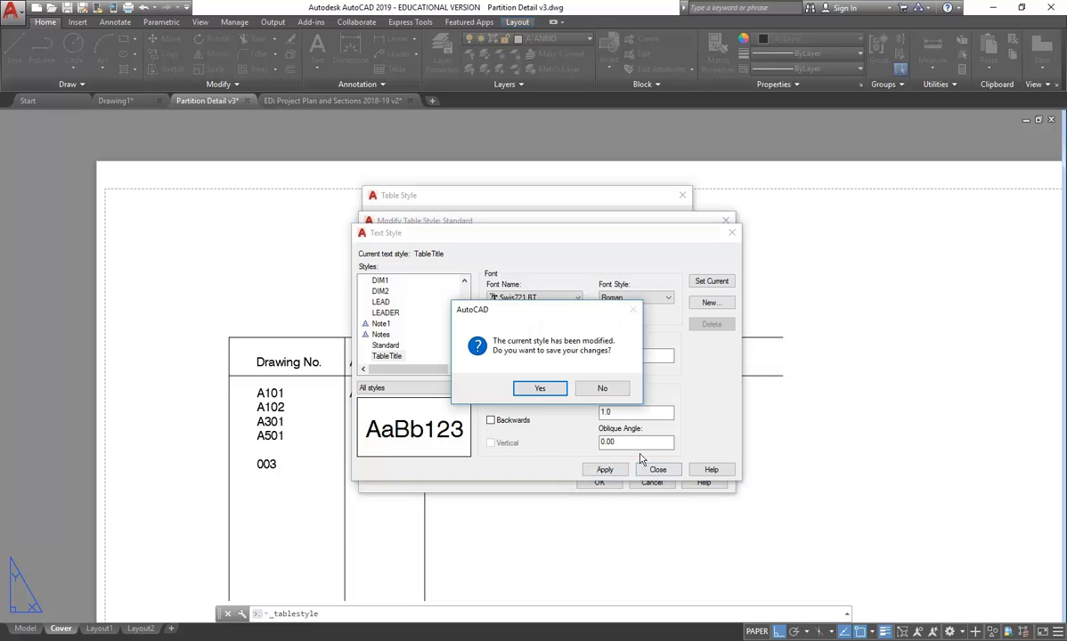
{"action": "left_click", "coordinate": [540, 388]}
{"action": "left_click", "coordinate": [652, 301]}
{"action": "left_click", "coordinate": [652, 303]}
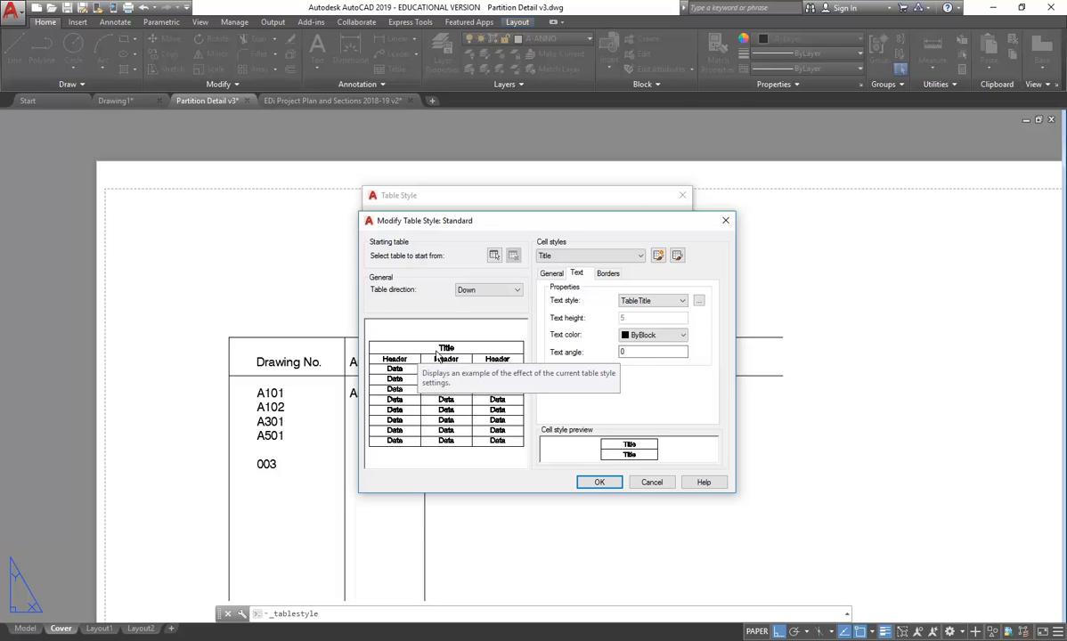
- Switch the table style editor to the Header cell style
{"action": "left_click", "coordinate": [574, 255]}
{"action": "left_click", "coordinate": [571, 258]}
{"action": "left_click", "coordinate": [571, 258]}
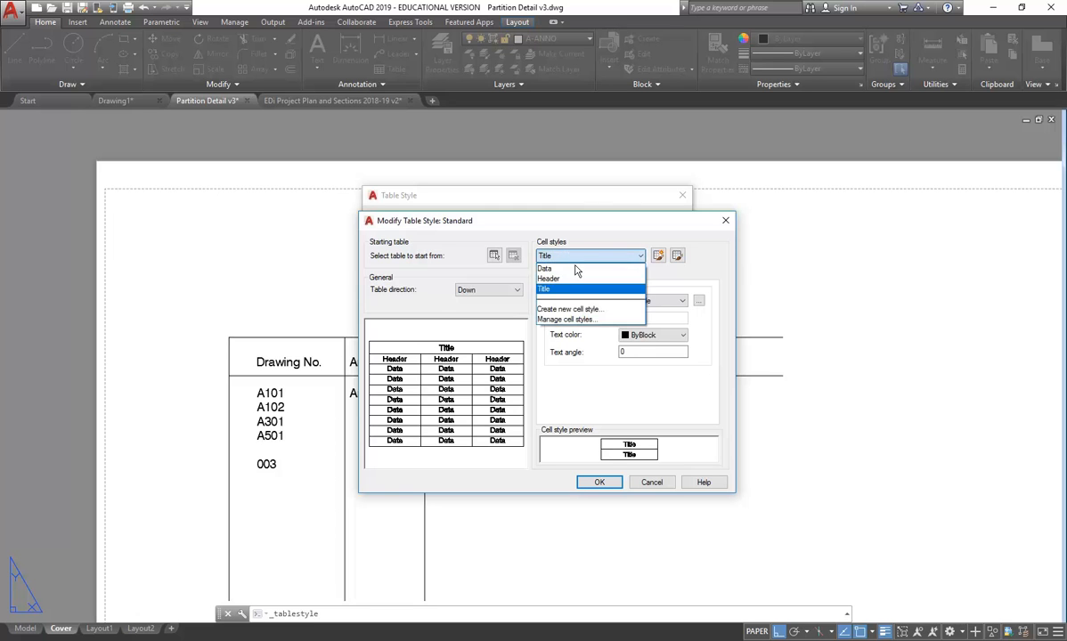
{"action": "left_click", "coordinate": [550, 279]}
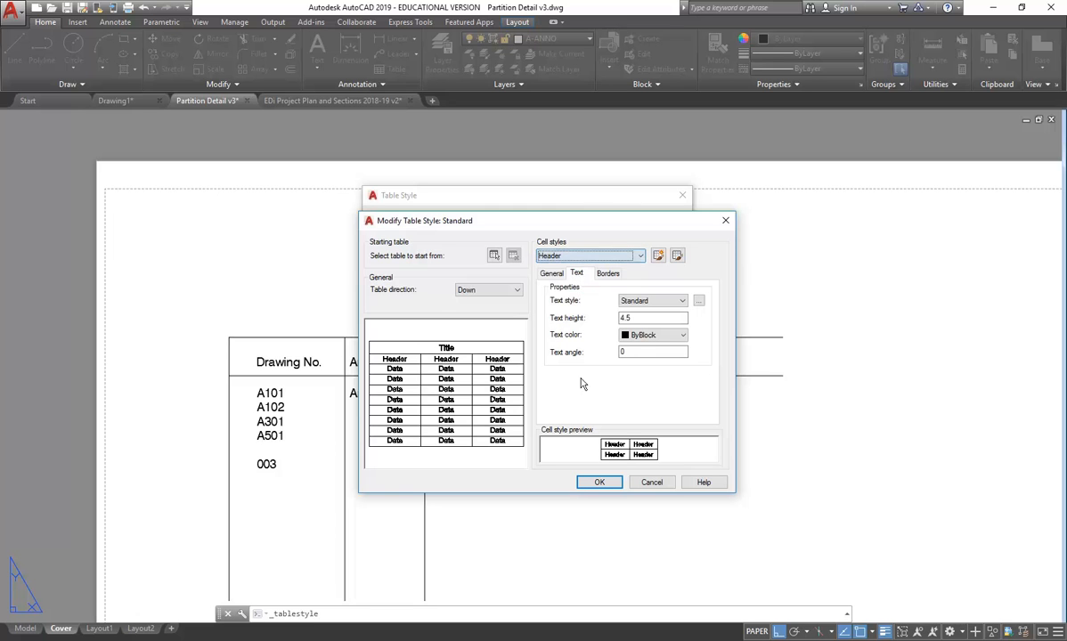
- Create a TableHeader text style based on TableTitle with height 4, and save it
{"action": "left_click", "coordinate": [698, 301]}
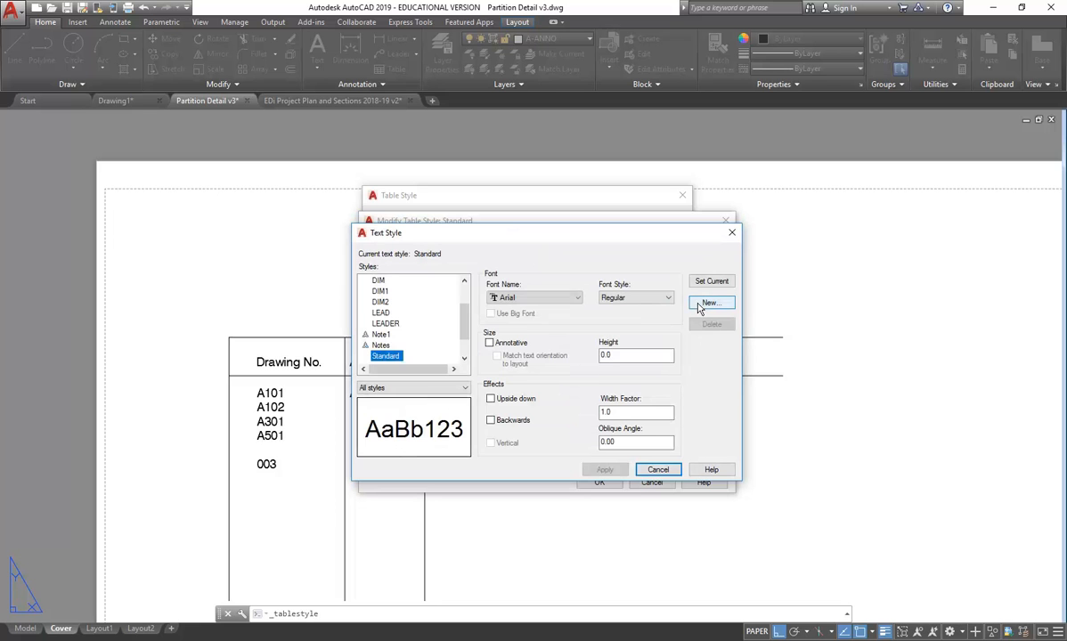
{"action": "scroll", "coordinate": [389, 335], "scroll_direction": "up", "scroll_amount": 2}
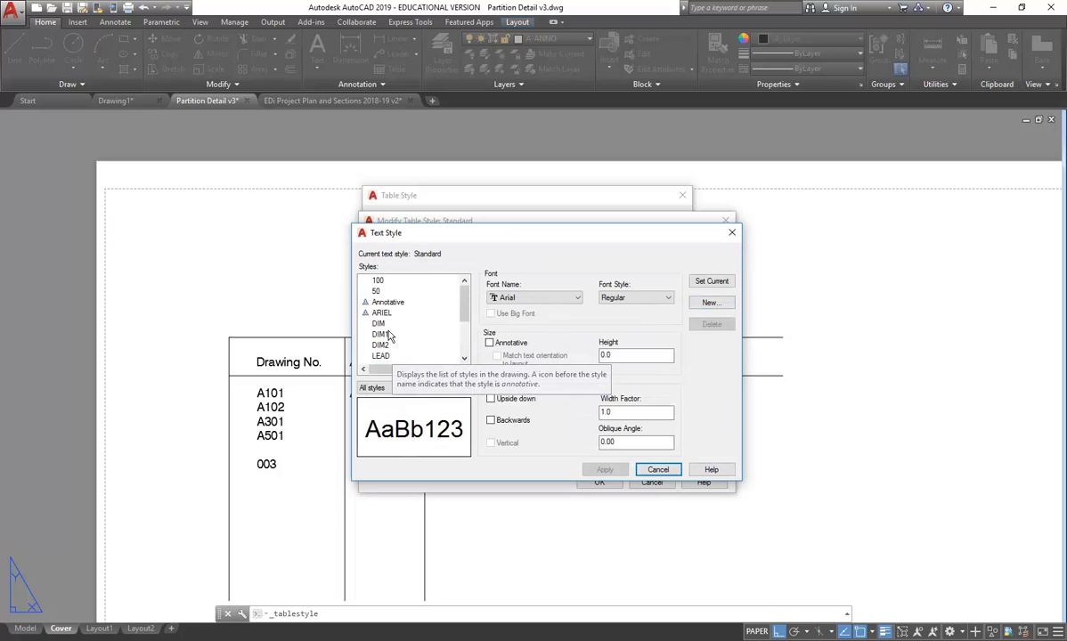
{"action": "scroll", "coordinate": [390, 334], "scroll_direction": "down", "scroll_amount": 3}
{"action": "left_click", "coordinate": [386, 335]}
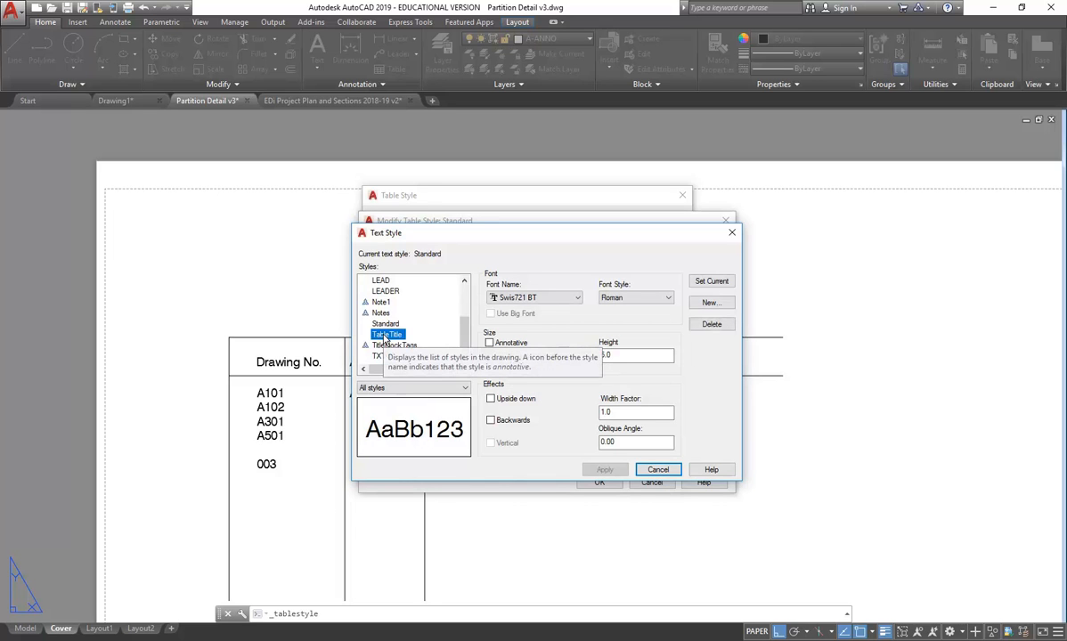
{"action": "left_click", "coordinate": [710, 302]}
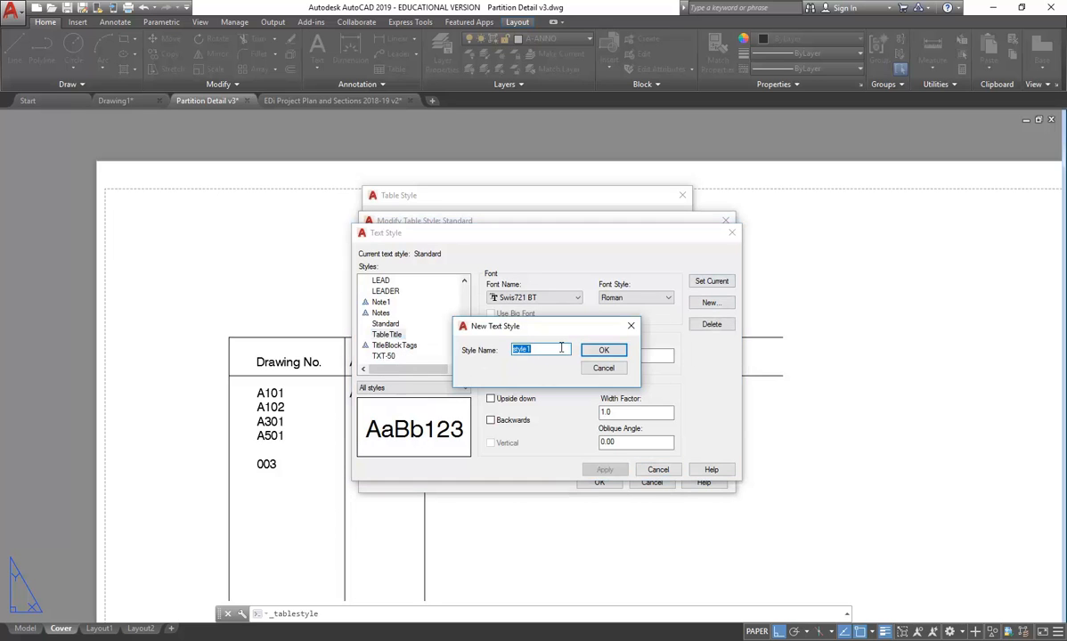
{"action": "type", "text": "TableHeader"}
{"action": "left_click", "coordinate": [604, 350]}
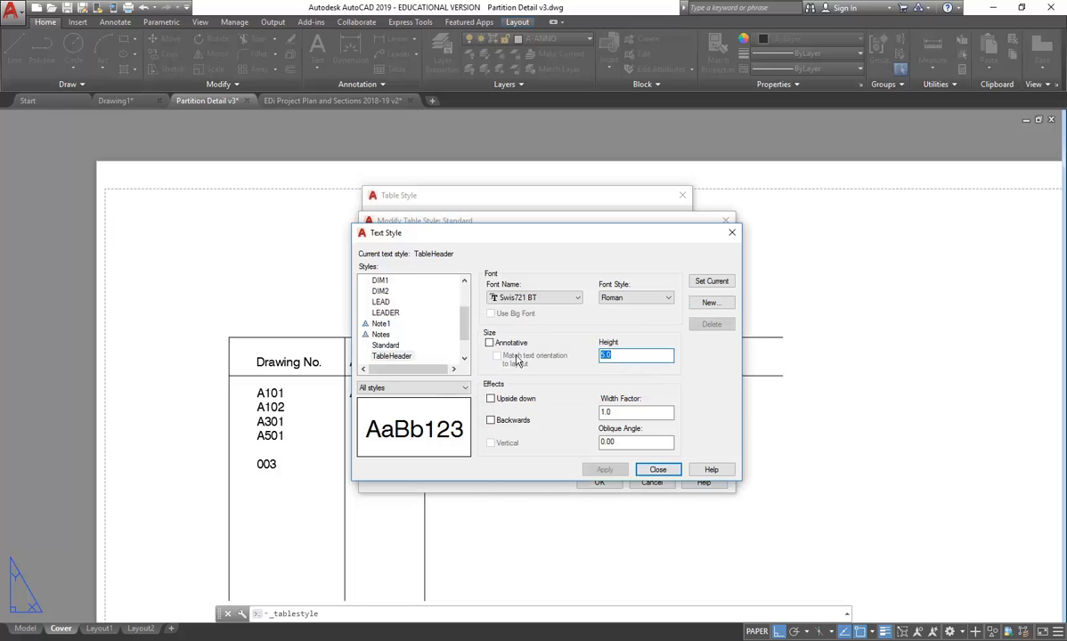
{"action": "type", "text": "4"}
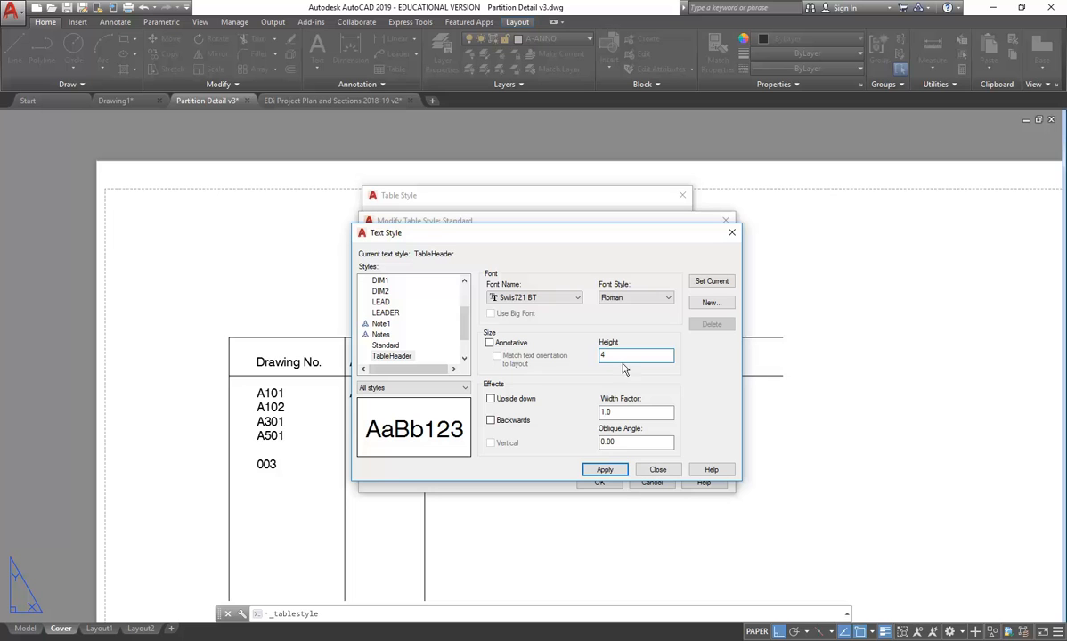
{"action": "left_click", "coordinate": [656, 472]}
{"action": "left_click", "coordinate": [543, 386]}
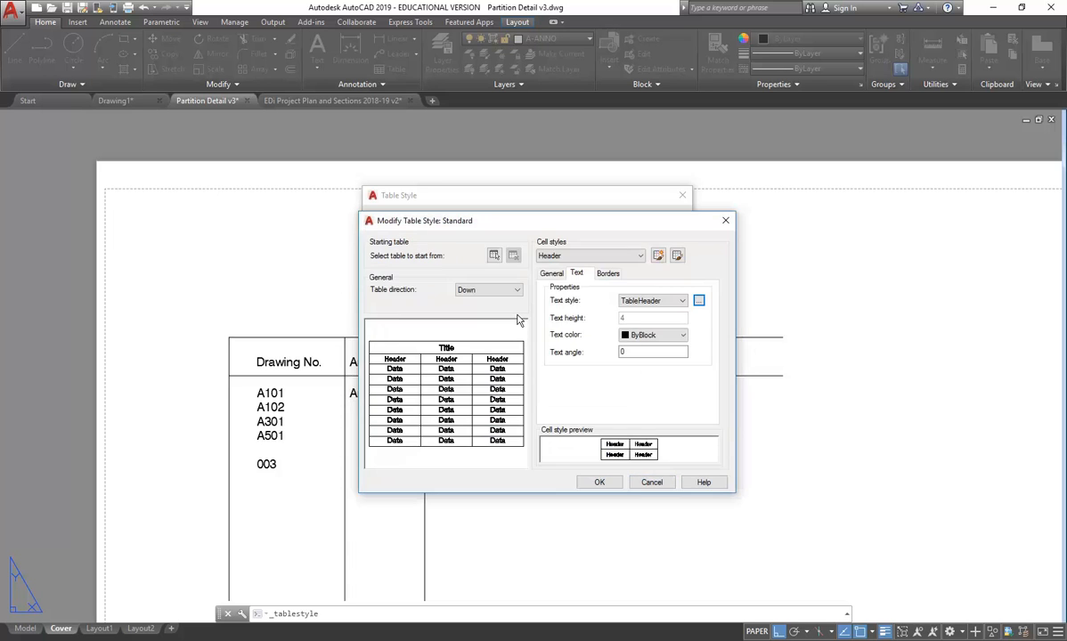
- Switch the table style editor to the Data cell style
{"action": "left_click", "coordinate": [615, 259]}
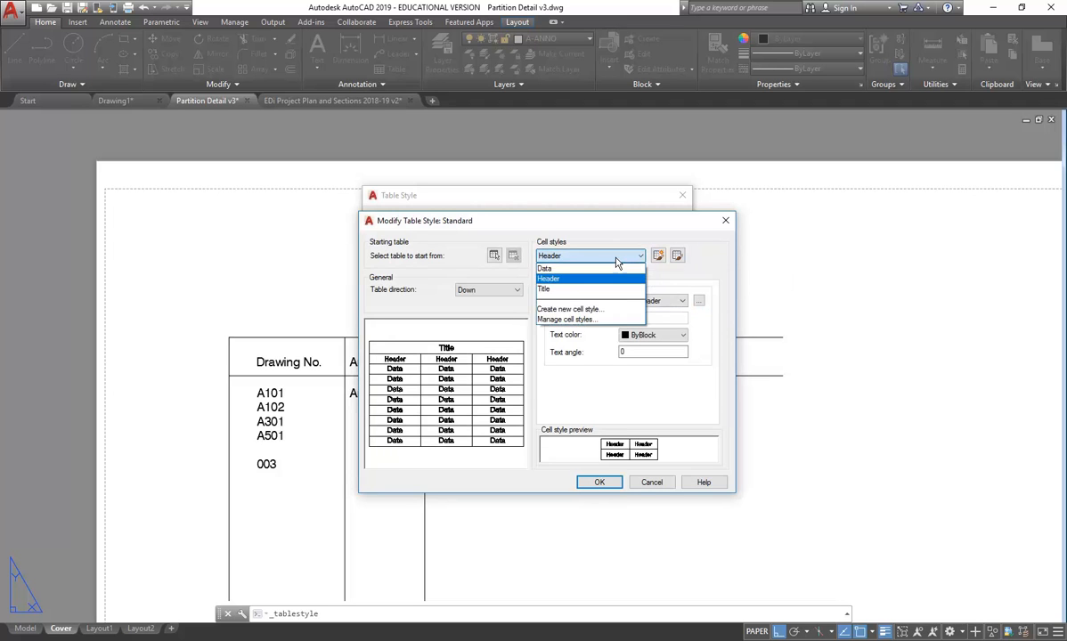
{"action": "left_click", "coordinate": [571, 269]}
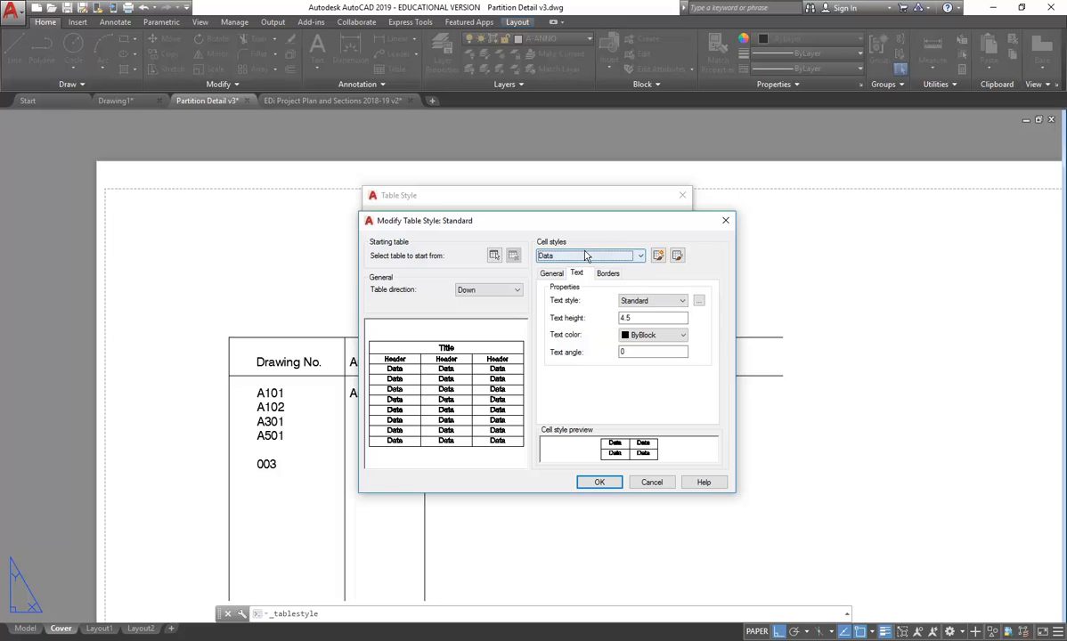
{"action": "left_click", "coordinate": [677, 303]}
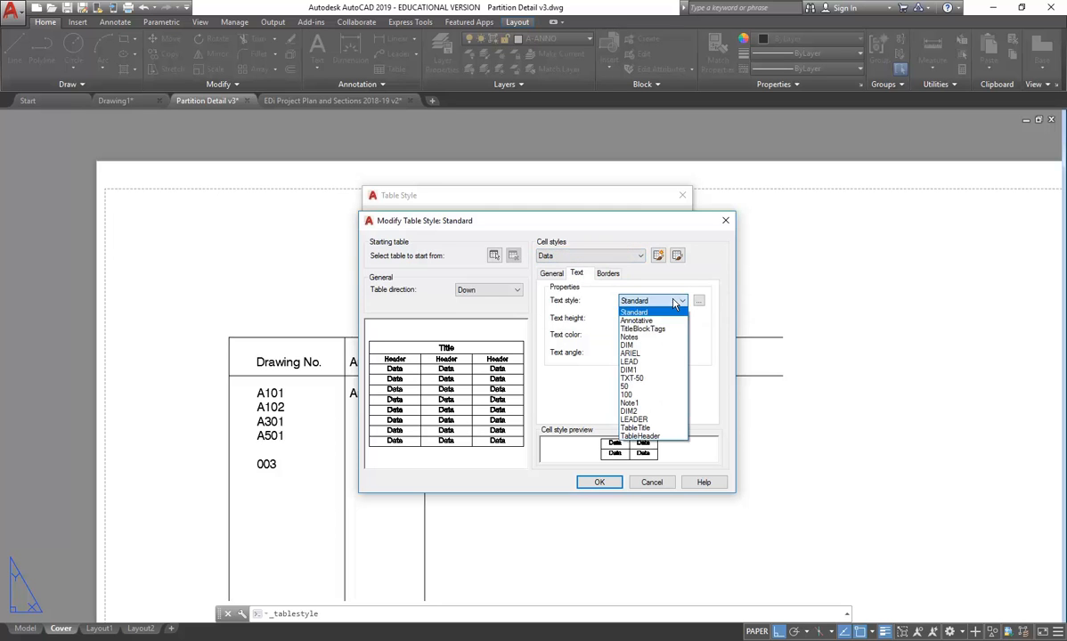
{"action": "left_click", "coordinate": [698, 303]}
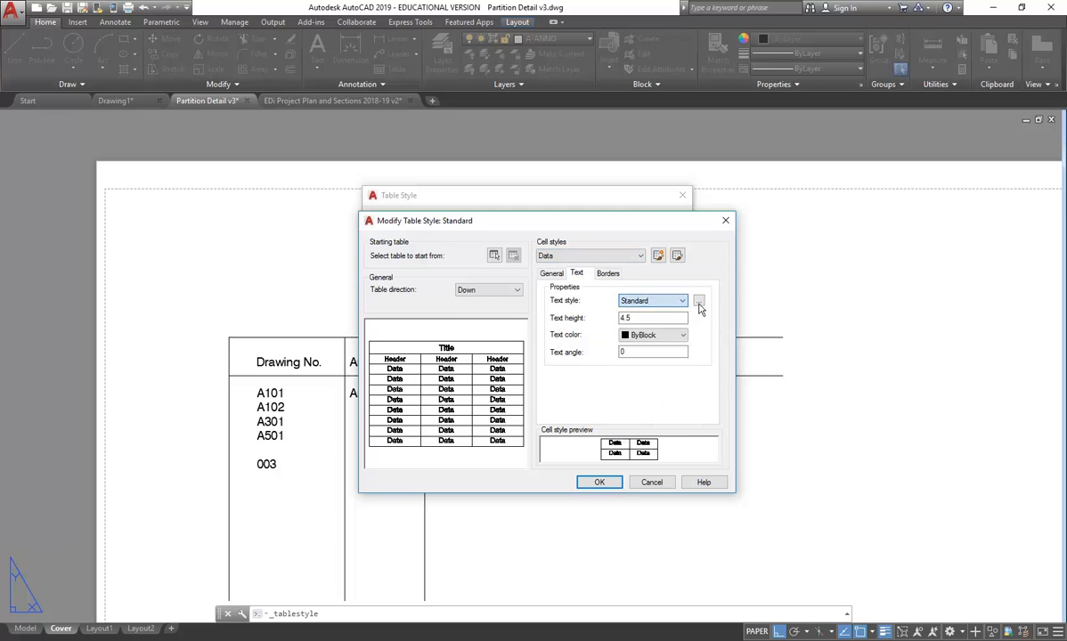
- Create a TableData text style based on TableTitle with height 3.5, and save it
{"action": "left_click", "coordinate": [699, 304]}
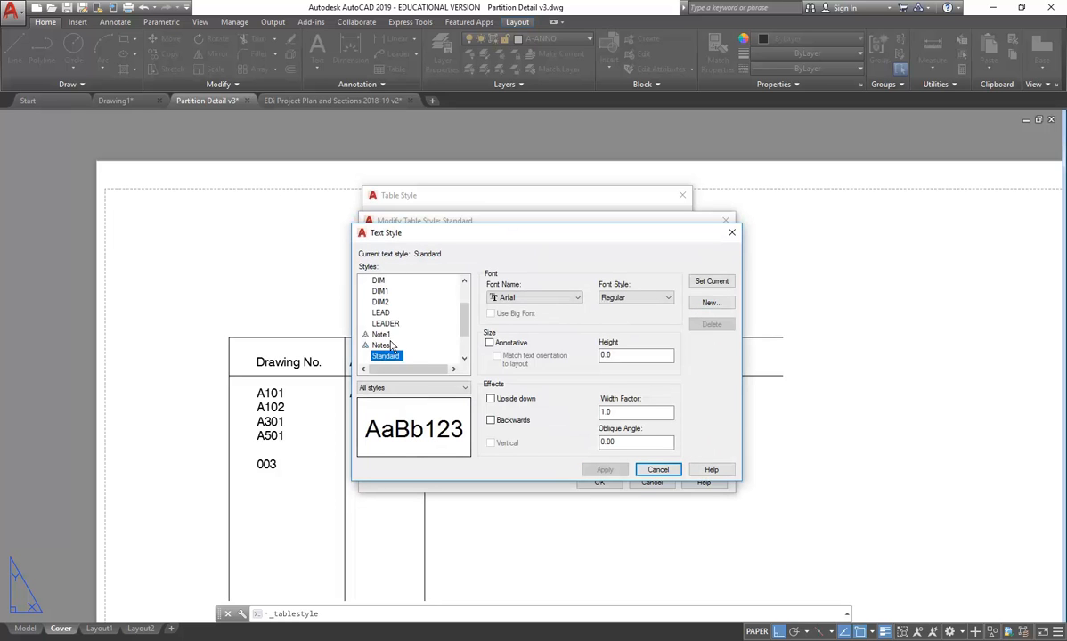
{"action": "scroll", "coordinate": [387, 335], "scroll_direction": "up", "scroll_amount": 2}
{"action": "scroll", "coordinate": [387, 335], "scroll_direction": "down", "scroll_amount": 3}
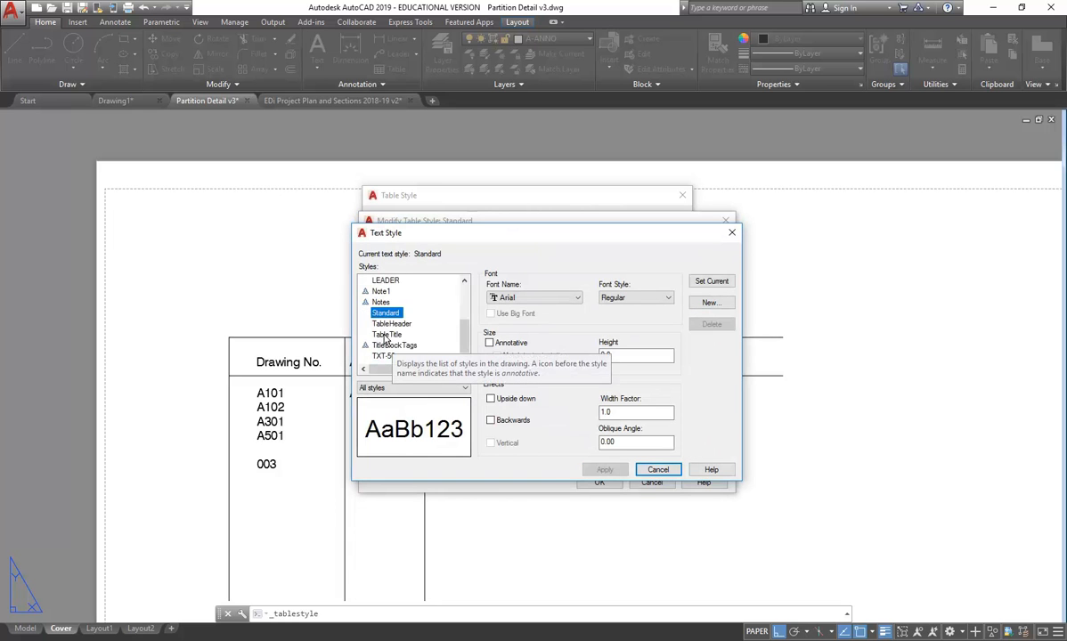
{"action": "left_click", "coordinate": [387, 334]}
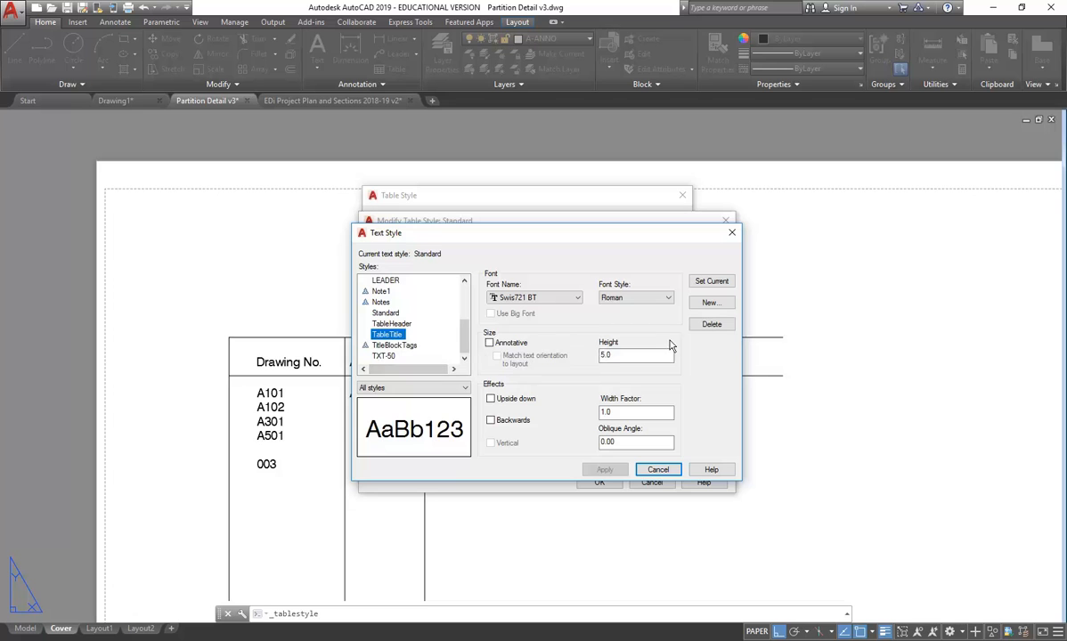
{"action": "left_click", "coordinate": [709, 303]}
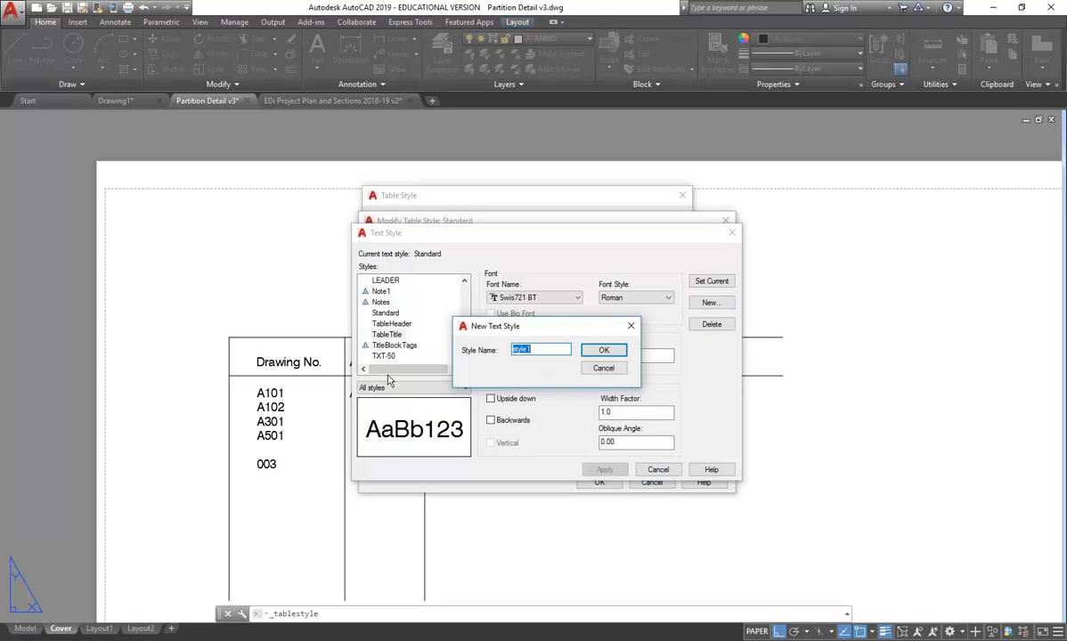
{"action": "type", "text": "TableData"}
{"action": "left_click", "coordinate": [601, 354]}
{"action": "left_click_drag", "start_coordinate": [615, 355], "coordinate": [540, 344]}
{"action": "type", "text": "3.5"}
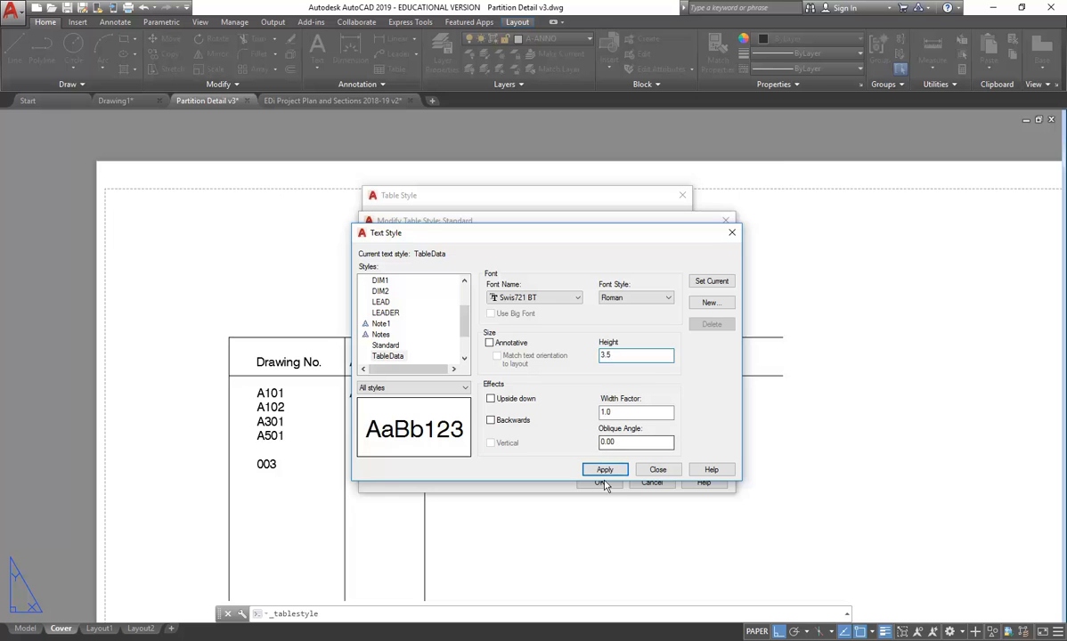
{"action": "left_click", "coordinate": [657, 470]}
{"action": "left_click", "coordinate": [545, 387]}
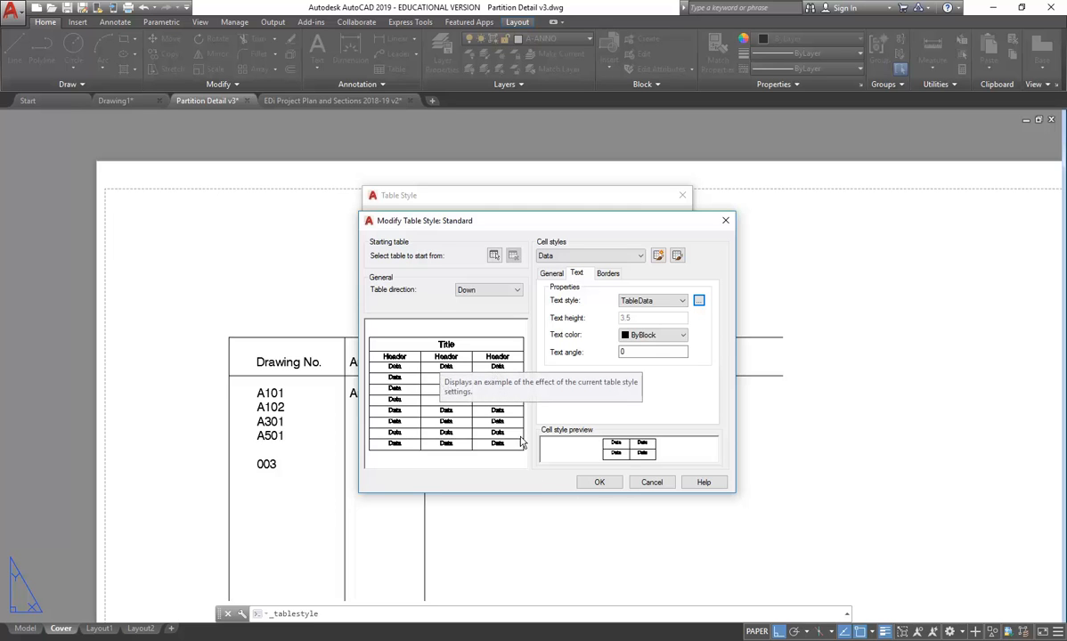
- Accept the modified Standard table style and close the Table Style manager
{"action": "left_click", "coordinate": [599, 483]}
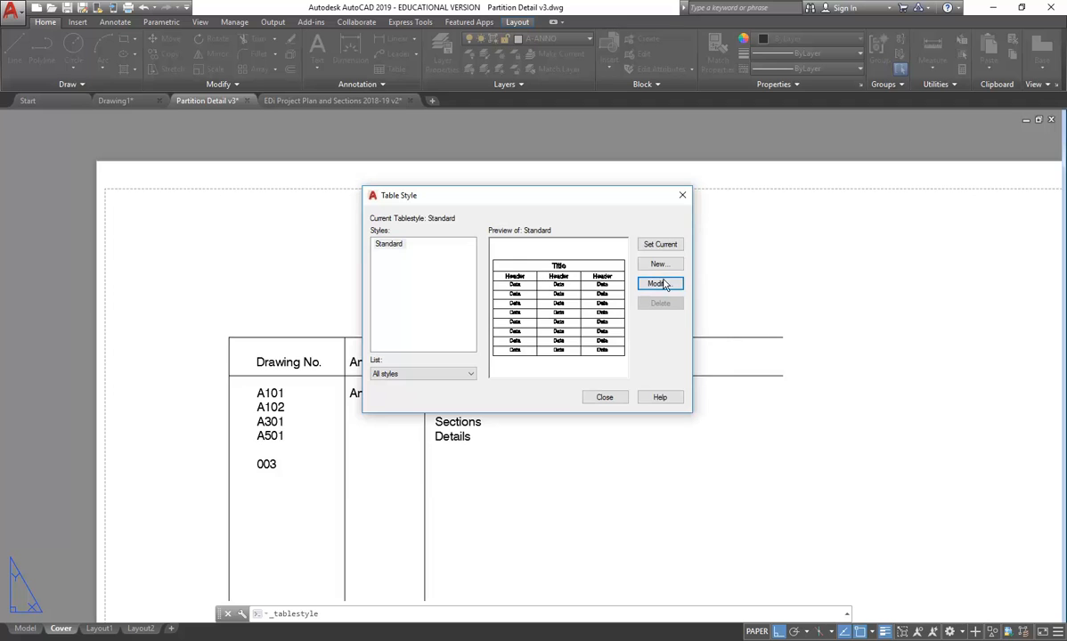
{"action": "left_click", "coordinate": [604, 398]}
{"action": "left_click", "coordinate": [392, 71]}
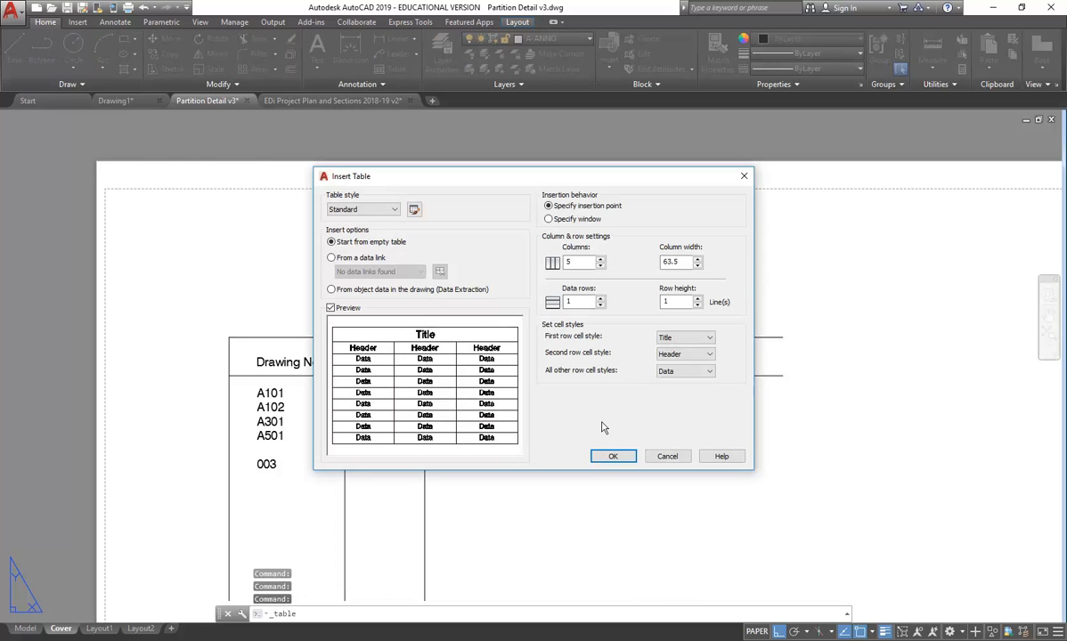
- Set the new table to 5 columns and 4 data rows, then confirm the insertion settings
{"action": "double_click", "coordinate": [587, 262]}
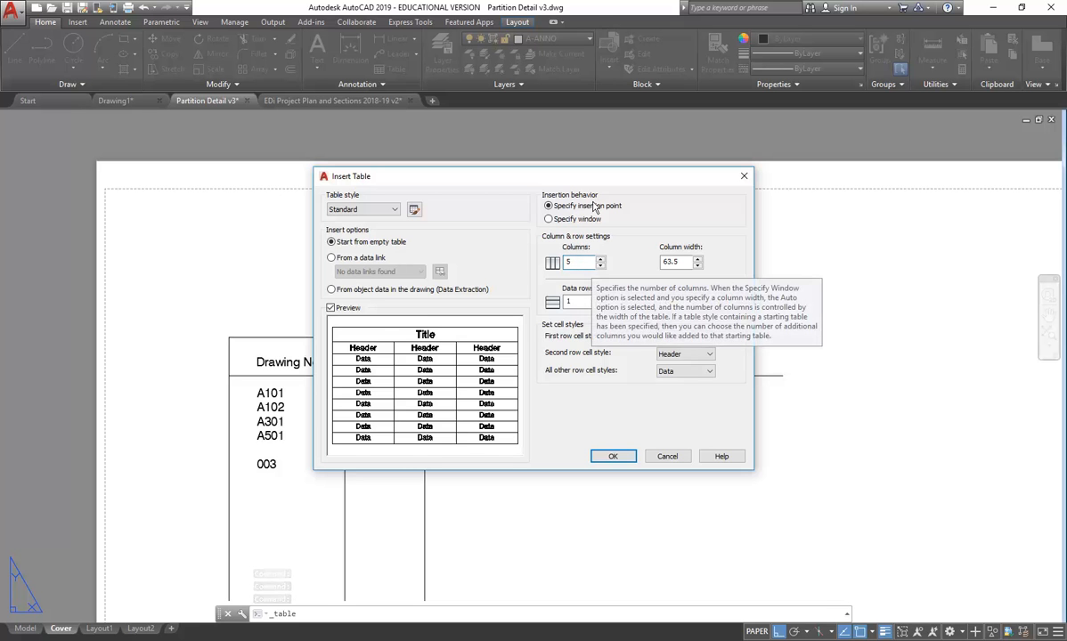
{"action": "mouse_move", "coordinate": [611, 176]}
{"action": "left_mouse_down"}
{"action": "mouse_move", "coordinate": [503, 413]}
{"action": "mouse_move", "coordinate": [864, 374]}
{"action": "left_mouse_up"}
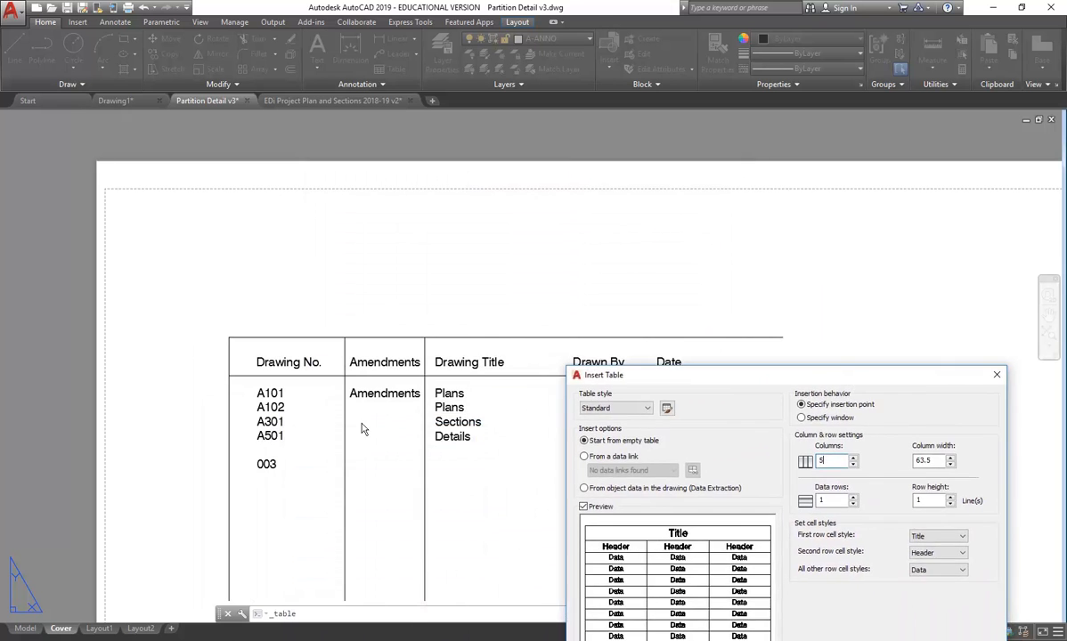
{"action": "left_click_drag", "start_coordinate": [739, 378], "coordinate": [420, 203]}
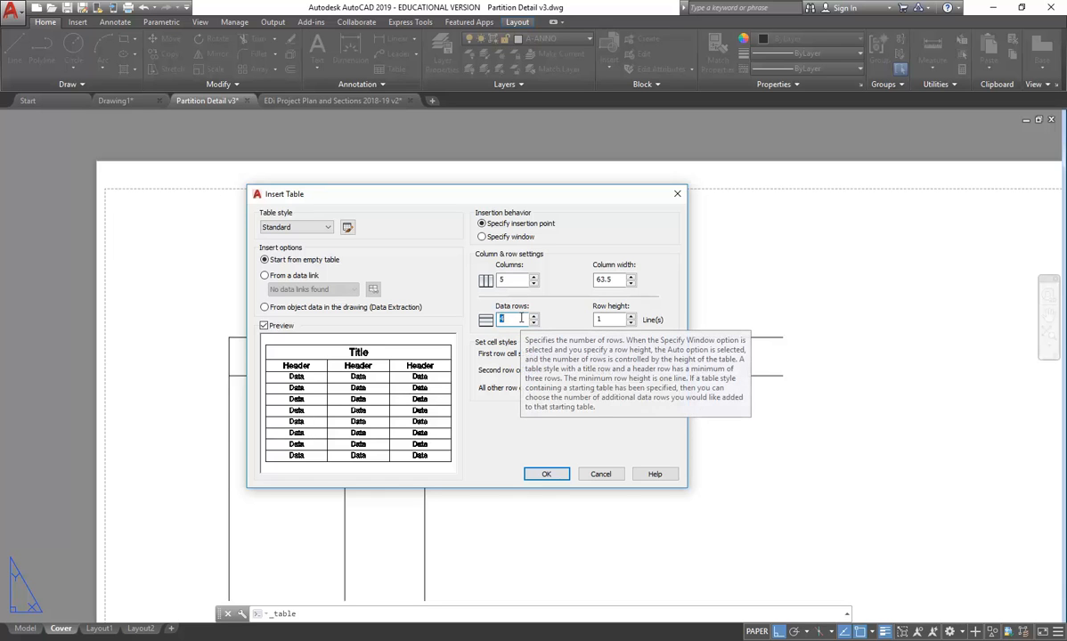
{"action": "type", "text": "4"}
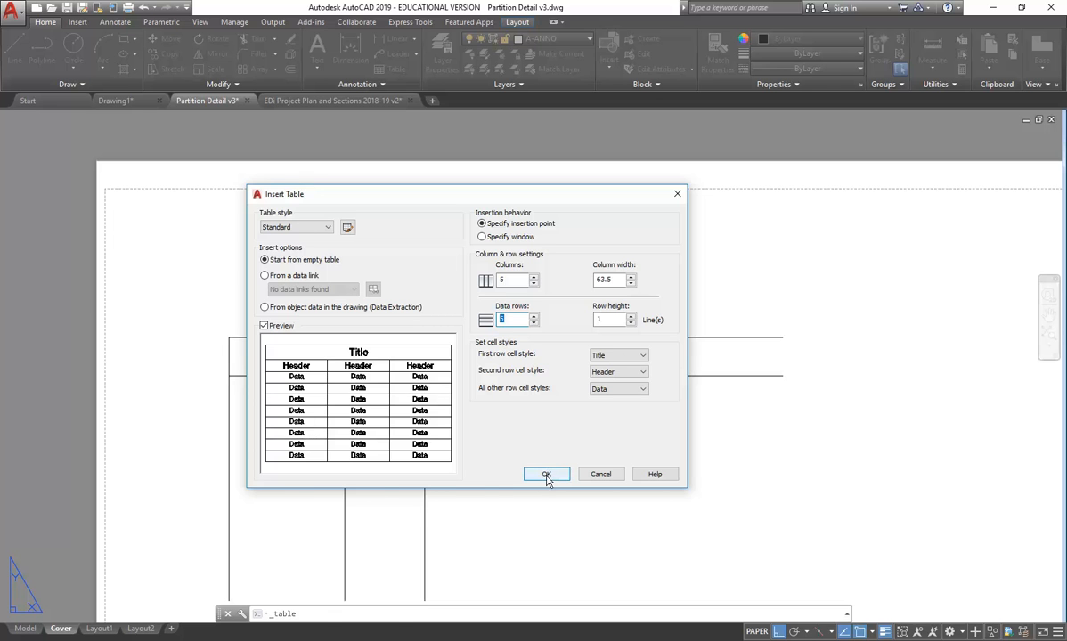
{"action": "left_click", "coordinate": [547, 475]}
- Place the table below the title block and title it 'Drawing List'
{"action": "scroll", "coordinate": [526, 365], "scroll_direction": "down", "scroll_amount": 5}
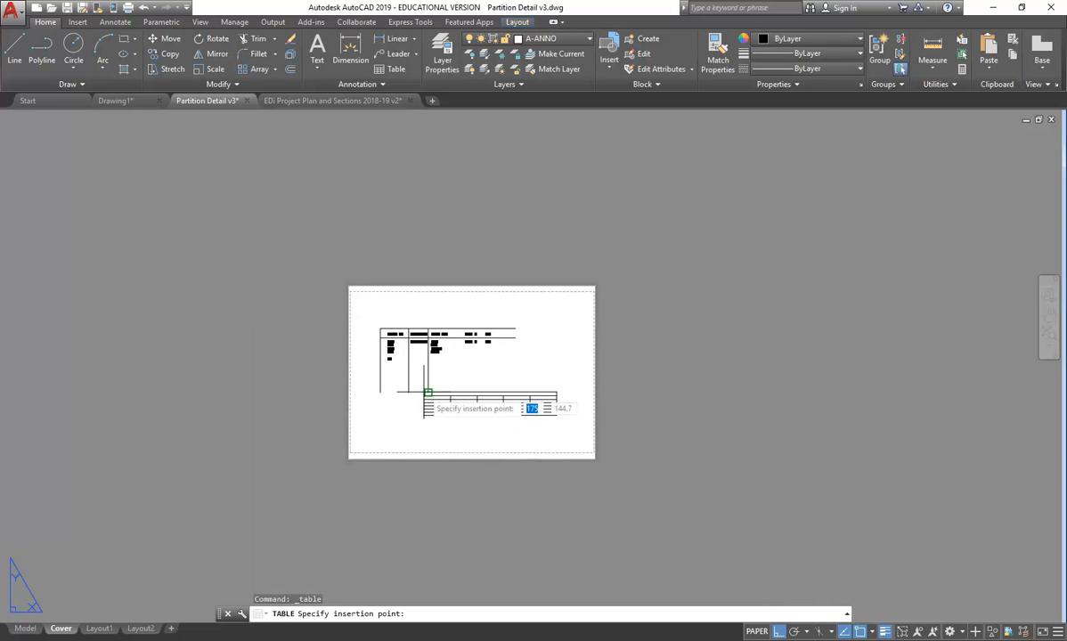
{"action": "scroll", "coordinate": [426, 392], "scroll_direction": "up", "scroll_amount": 3}
{"action": "scroll", "coordinate": [390, 356], "scroll_direction": "up", "scroll_amount": 2}
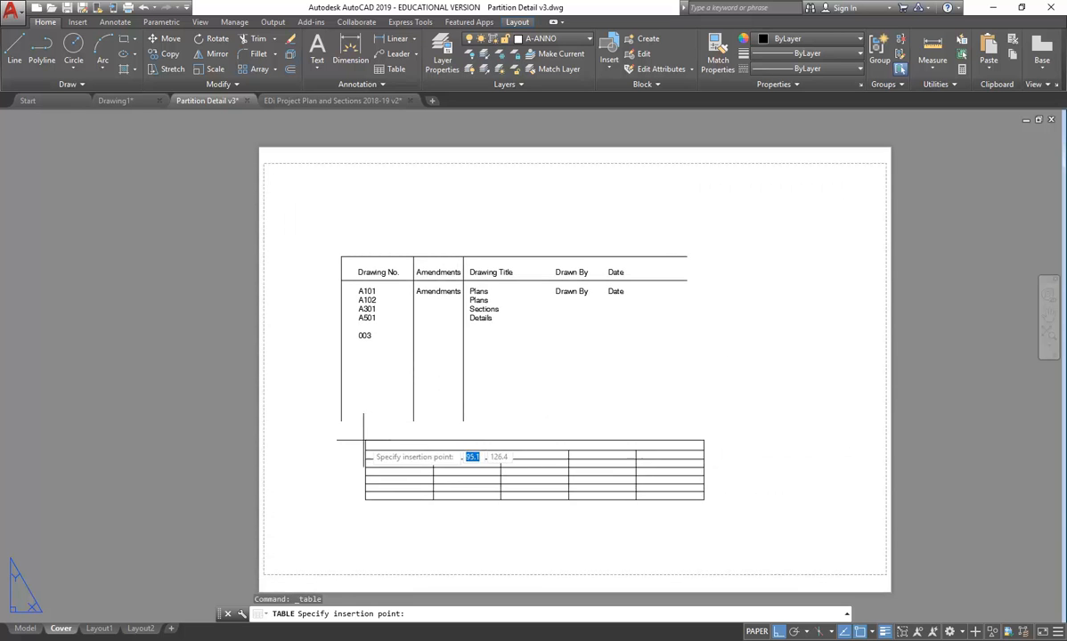
{"action": "left_click", "coordinate": [330, 432]}
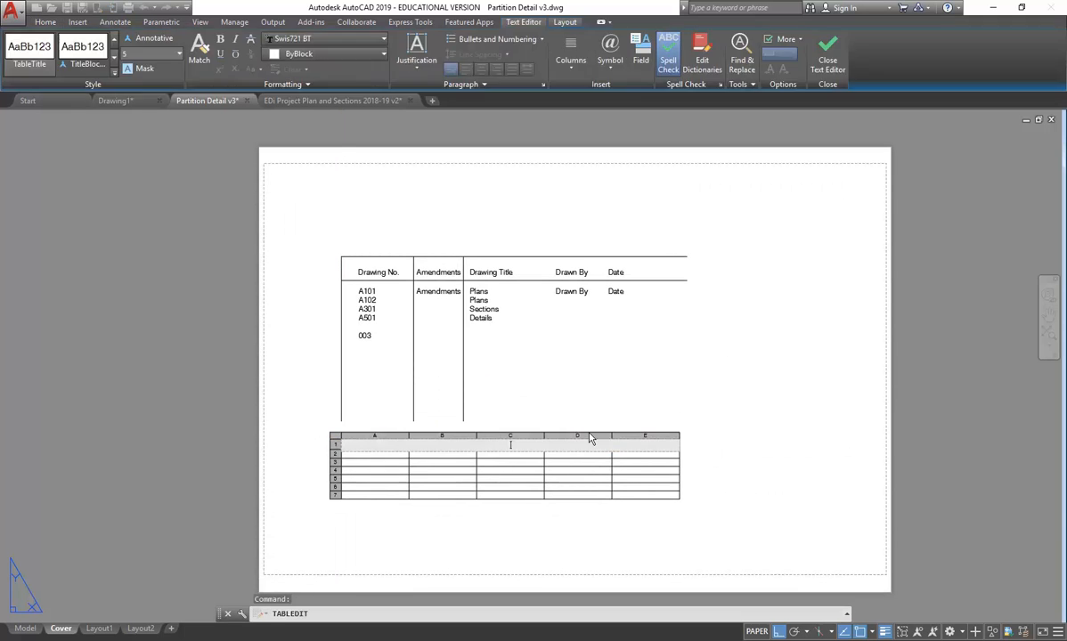
{"action": "scroll", "coordinate": [345, 489], "scroll_direction": "up", "scroll_amount": 4}
{"action": "scroll", "coordinate": [342, 474], "scroll_direction": "down", "scroll_amount": 6}
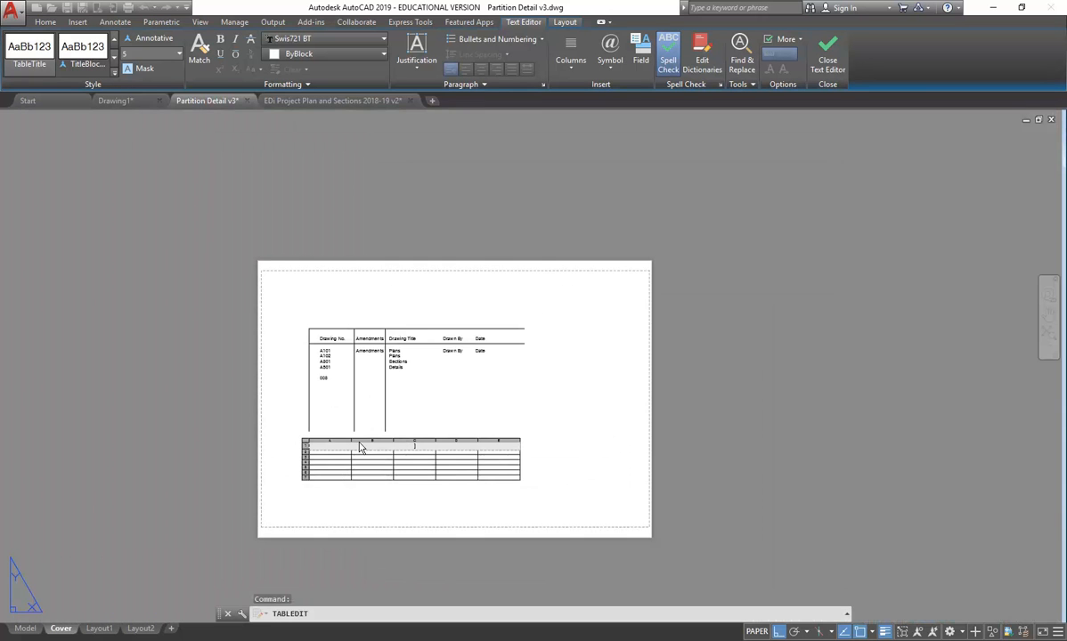
{"action": "scroll", "coordinate": [326, 438], "scroll_direction": "up", "scroll_amount": 2}
{"action": "middle_click_drag", "start_coordinate": [364, 426], "coordinate": [426, 380]}
{"action": "scroll", "coordinate": [499, 373], "scroll_direction": "up", "scroll_amount": 2}
{"action": "middle_click_drag", "start_coordinate": [552, 340], "coordinate": [563, 354]}
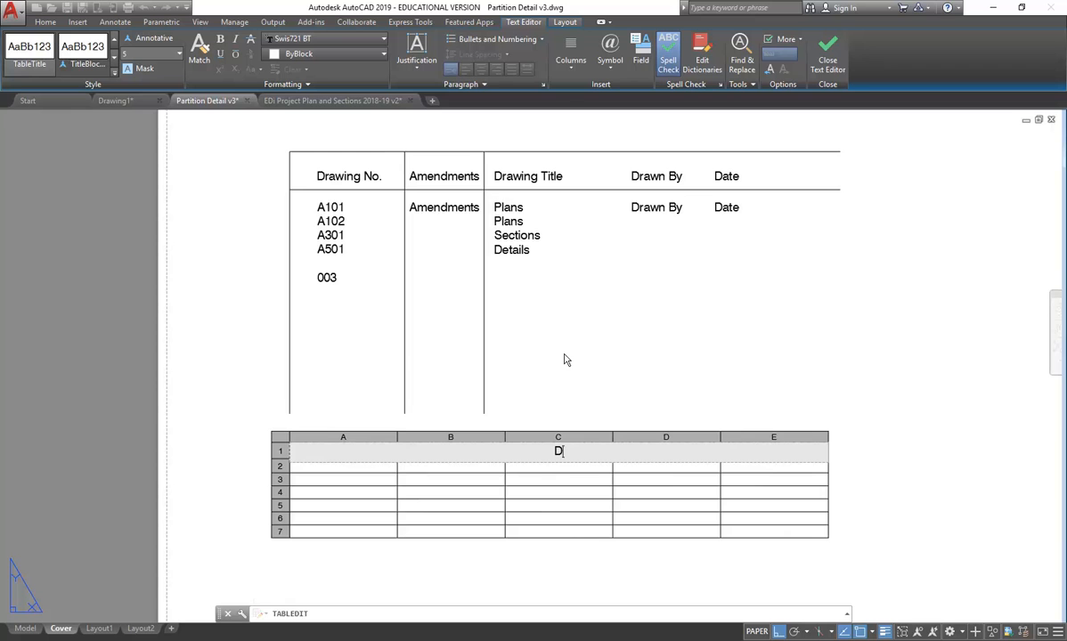
{"action": "type", "text": "ng List"}
- Fill column A with the heading 'Drawing No' and entries A101, A102, A301, A501
{"action": "left_click", "coordinate": [349, 466]}
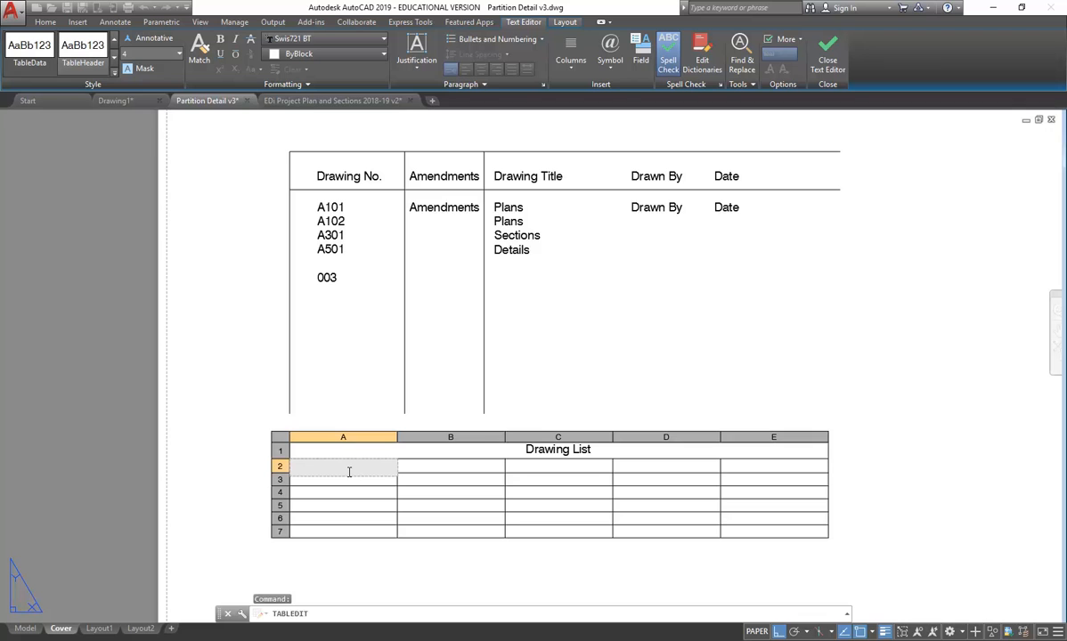
{"action": "type", "text": "Drawing No."}
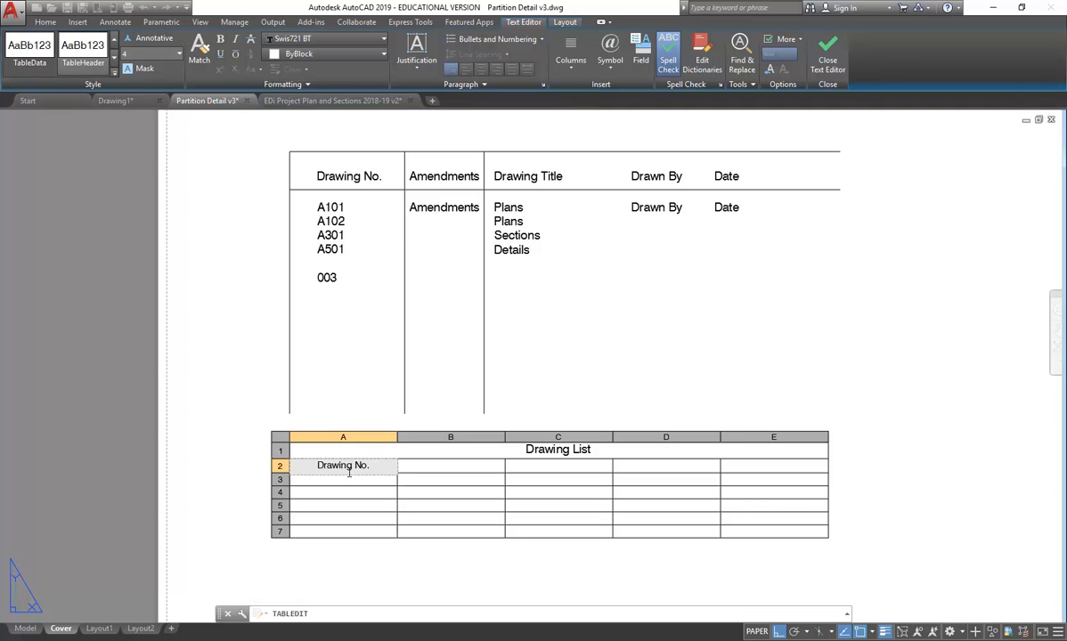
{"action": "left_click", "coordinate": [348, 478]}
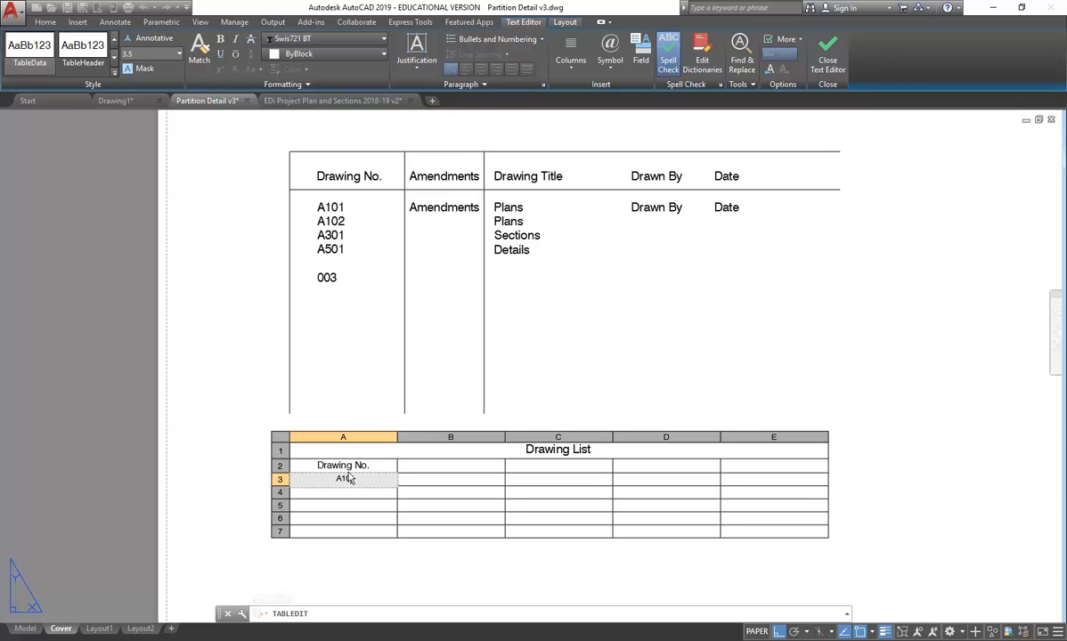
{"action": "key", "text": "Return"}
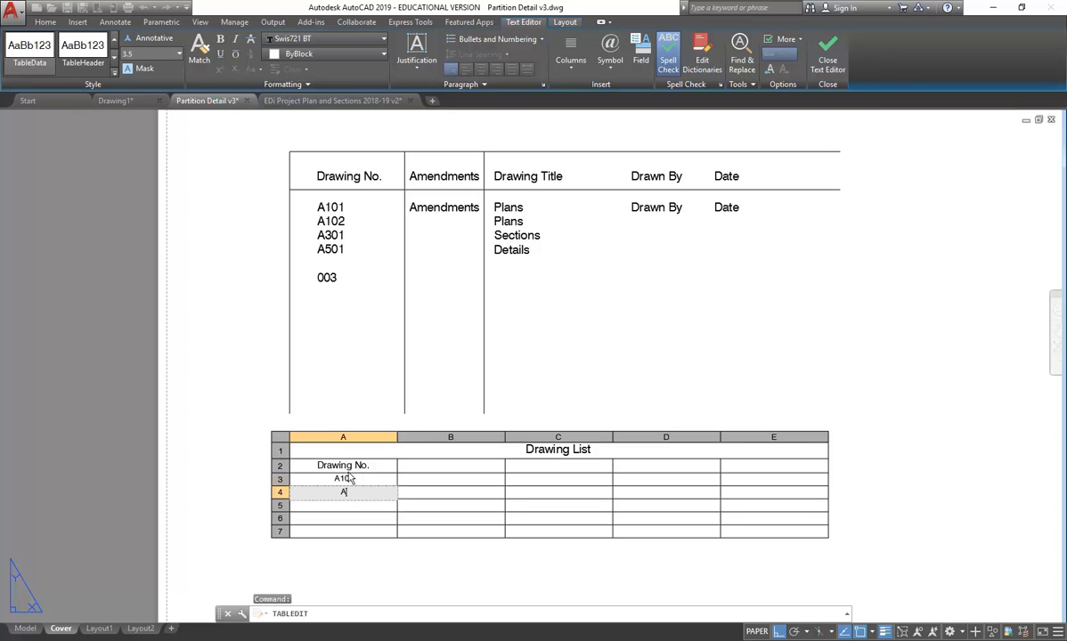
{"action": "key", "text": "Return"}
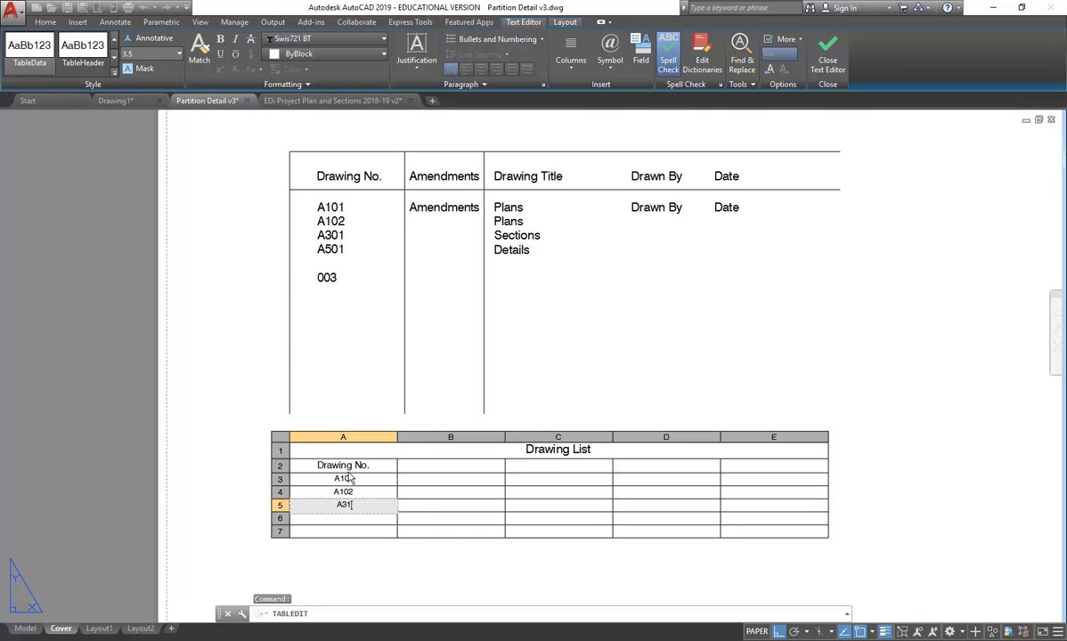
{"action": "key", "text": "Return"}
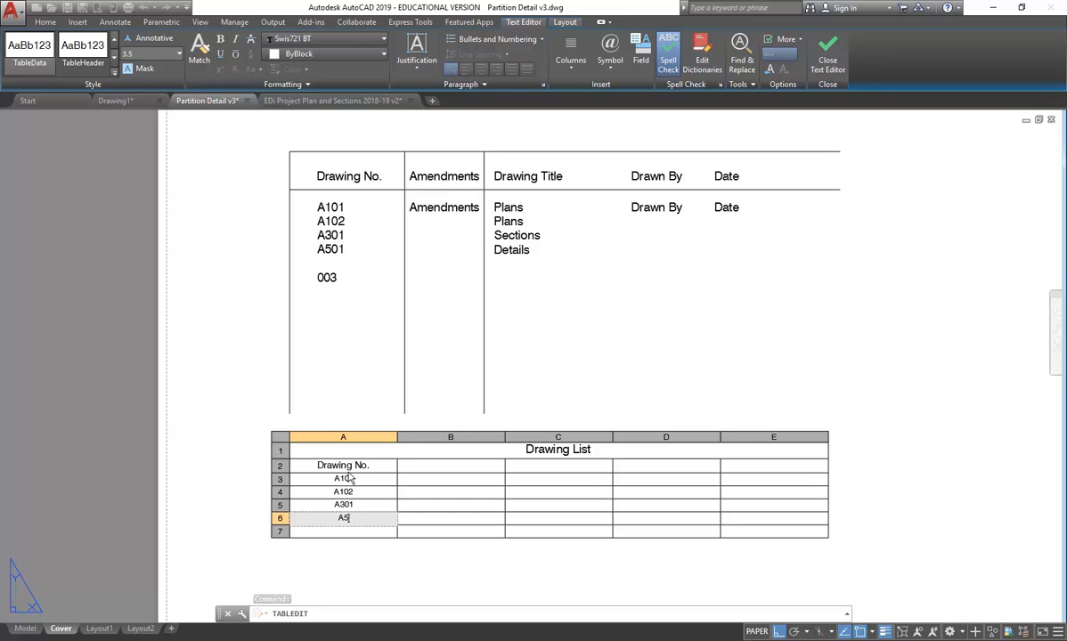
{"action": "key", "text": "Return"}
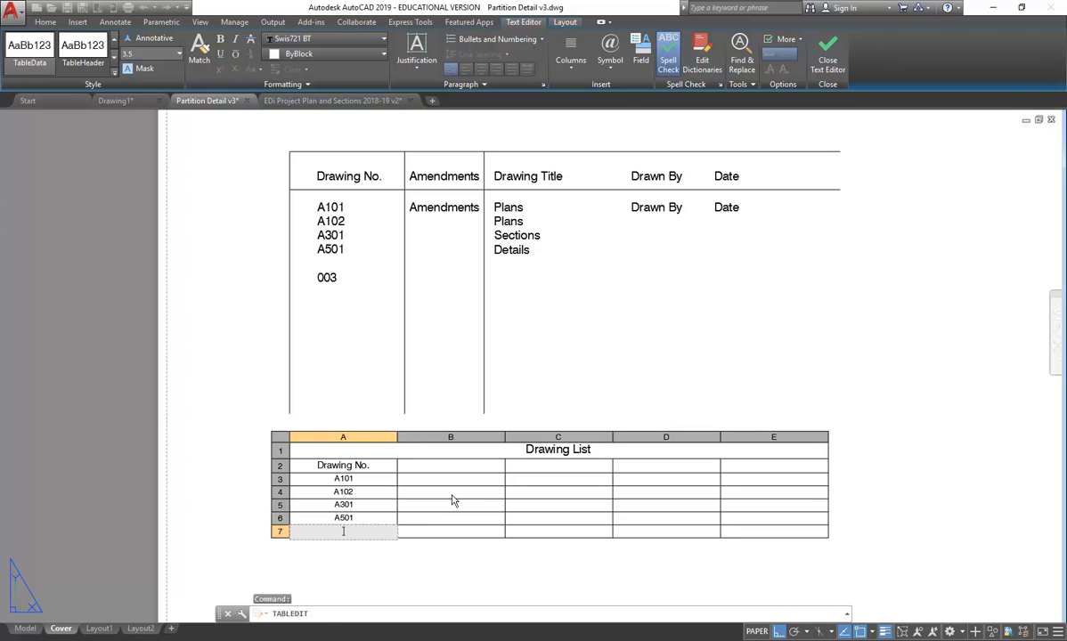
{"action": "key", "text": "Escape"}
{"action": "scroll", "coordinate": [437, 495], "scroll_direction": "up", "scroll_amount": 2}
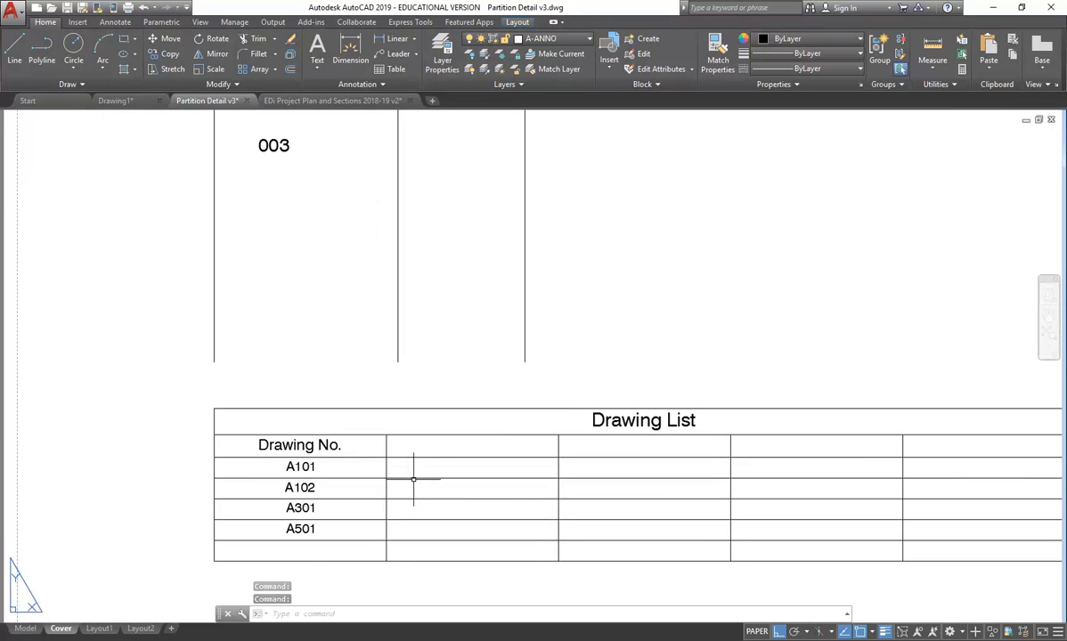
- Enter 'Amendment' as the heading in cell B2 of the Drawing List table
{"action": "left_click", "coordinate": [415, 477]}
{"action": "key", "text": "ctrl+1"}
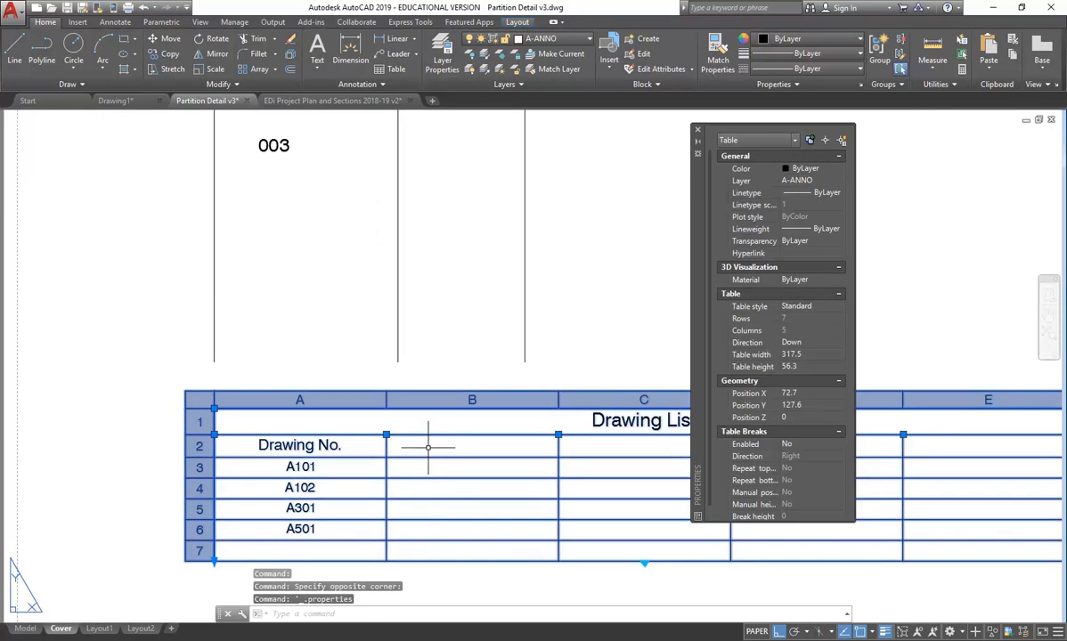
{"action": "left_click", "coordinate": [424, 445]}
{"action": "double_click", "coordinate": [428, 461]}
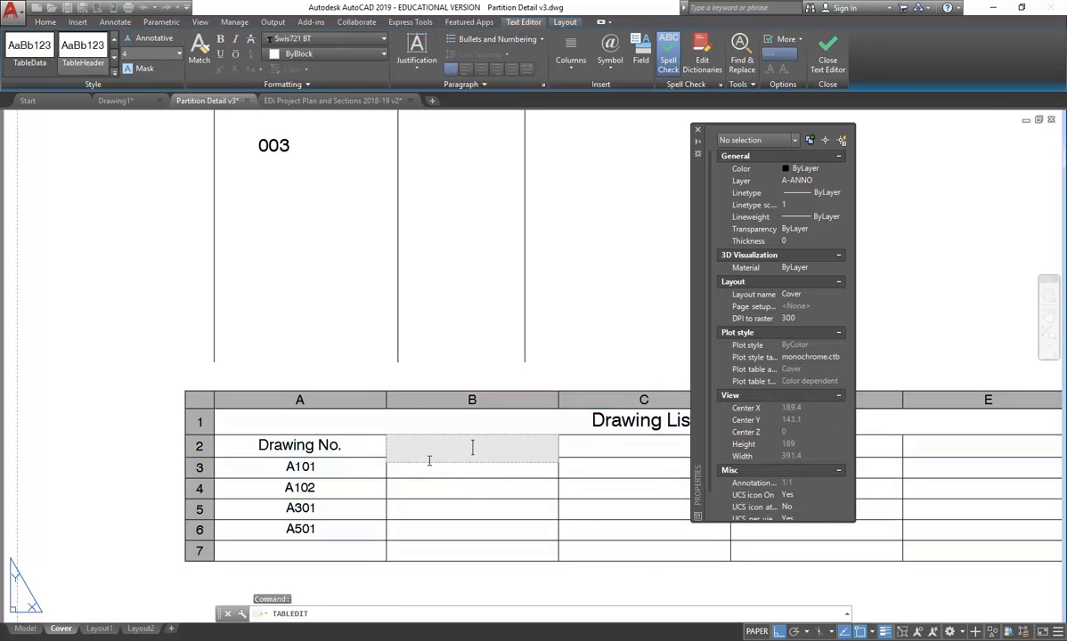
{"action": "scroll", "coordinate": [466, 442], "scroll_direction": "down", "scroll_amount": 3}
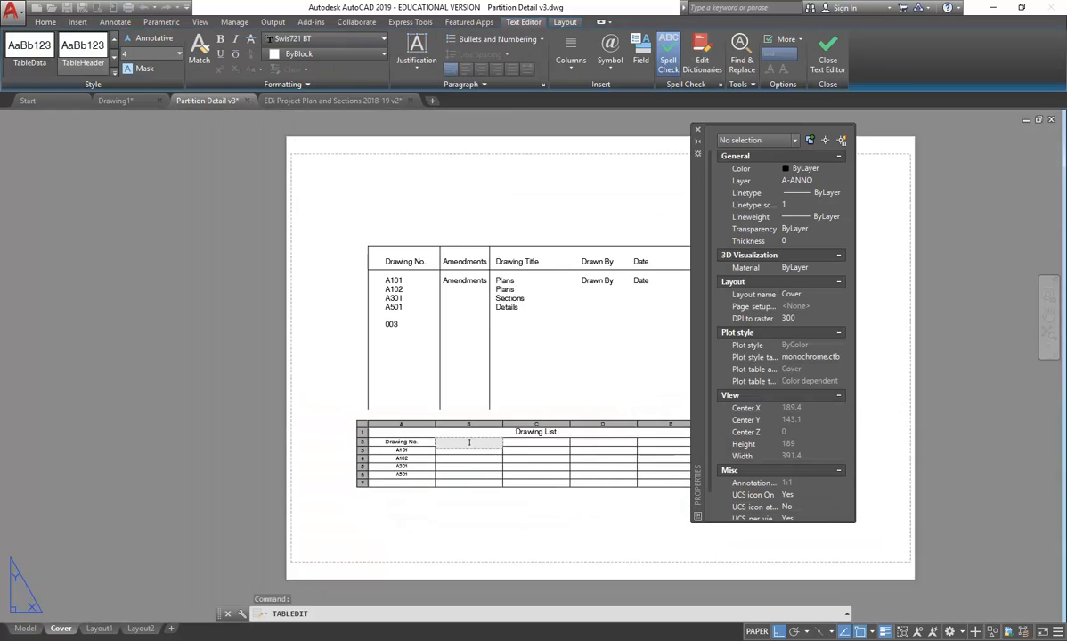
{"action": "scroll", "coordinate": [431, 404], "scroll_direction": "up", "scroll_amount": 1}
{"action": "type", "text": "aM"}
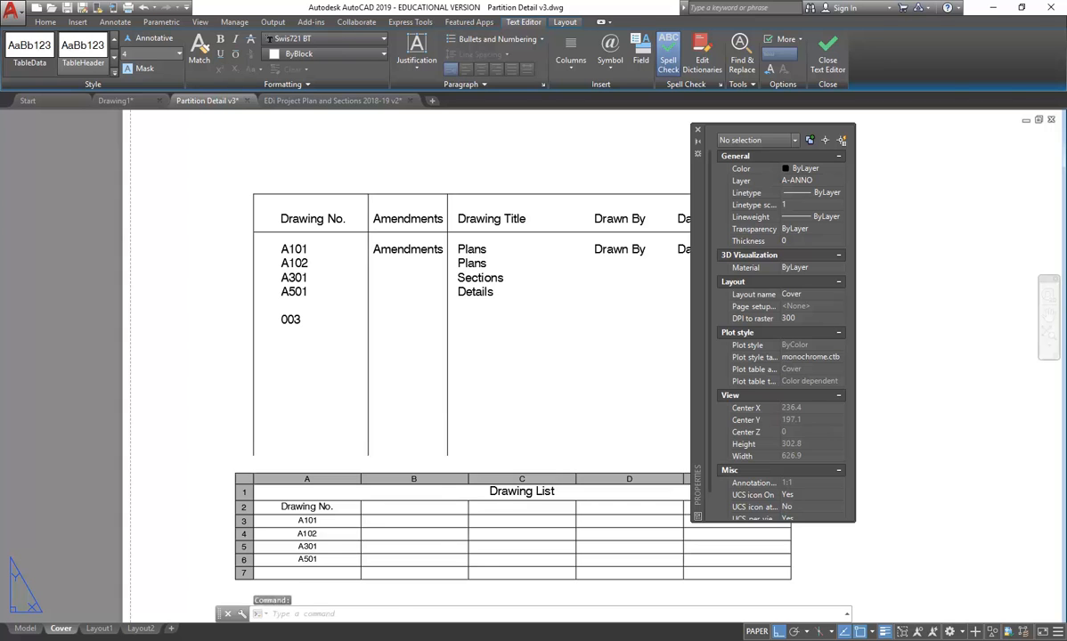
{"action": "left_click", "coordinate": [494, 511]}
- Drag the edge between columns C and D to the right to widen column C
{"action": "left_click", "coordinate": [495, 513]}
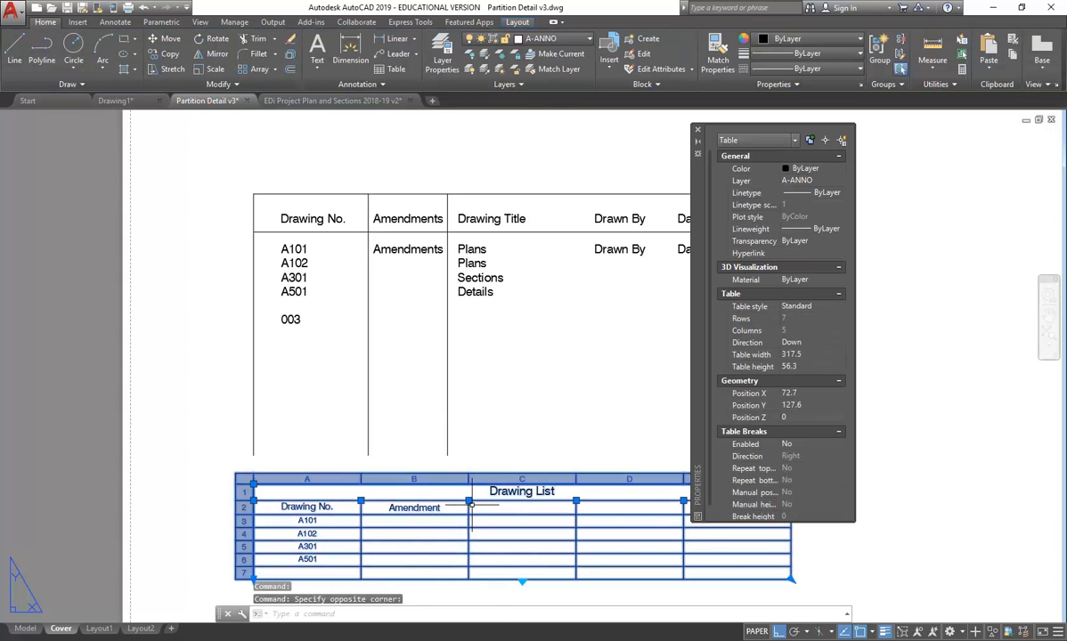
{"action": "left_click", "coordinate": [469, 500]}
{"action": "scroll", "coordinate": [433, 522], "scroll_direction": "up", "scroll_amount": 4}
{"action": "scroll", "coordinate": [445, 448], "scroll_direction": "down", "scroll_amount": 5}
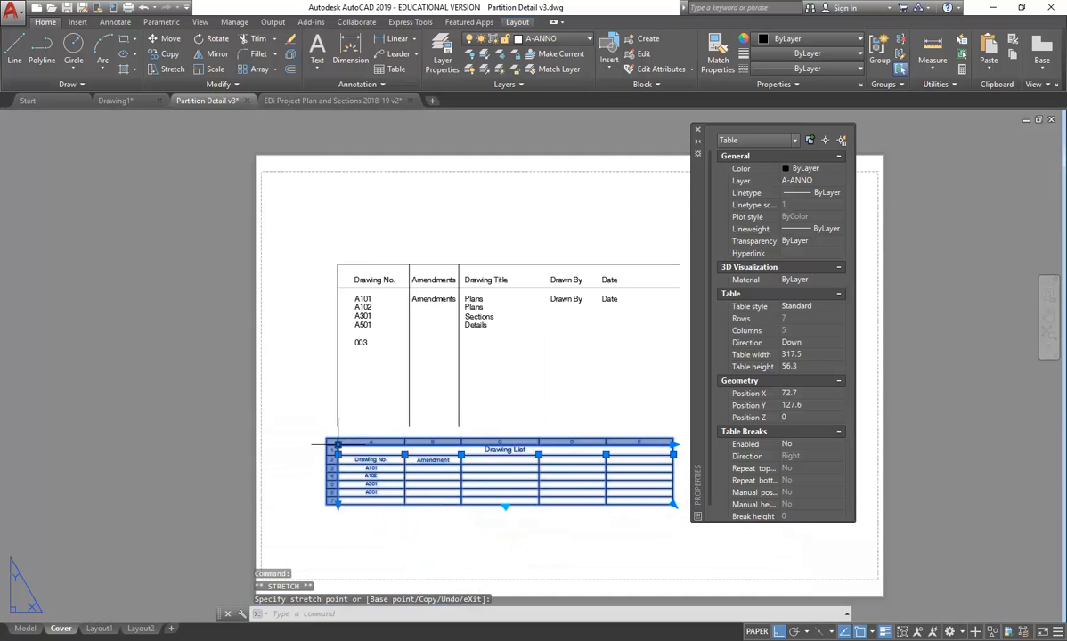
{"action": "scroll", "coordinate": [449, 450], "scroll_direction": "up", "scroll_amount": 2}
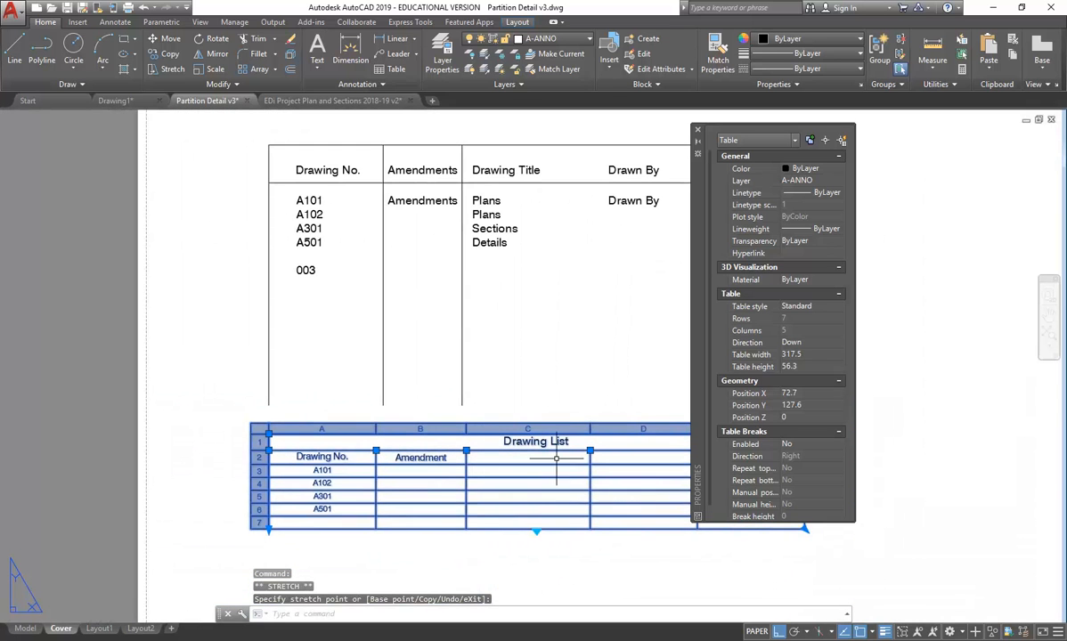
{"action": "left_click", "coordinate": [589, 449]}
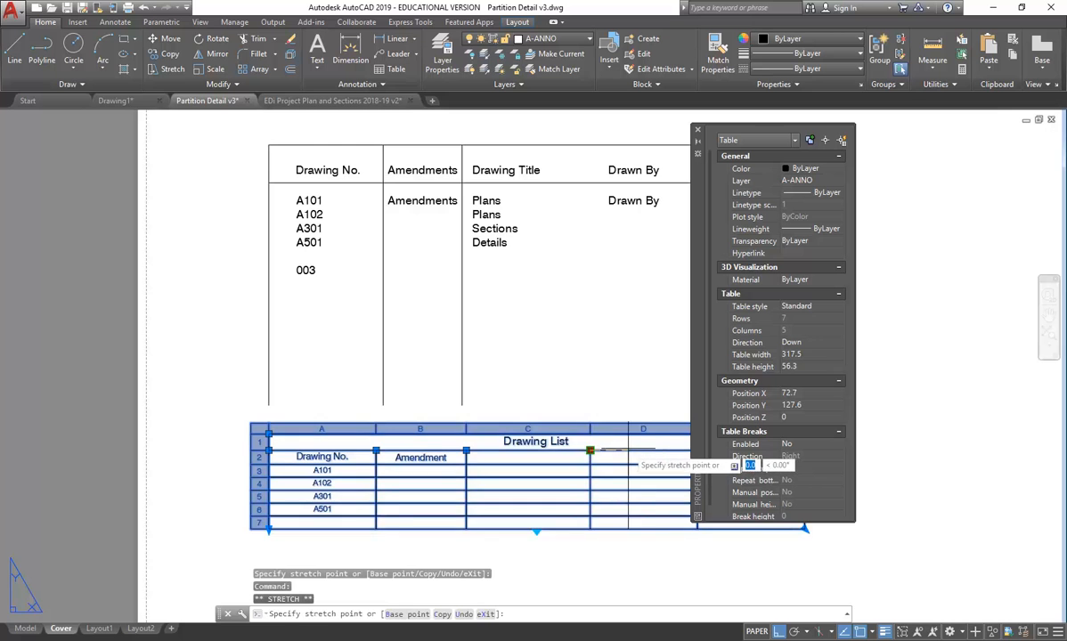
{"action": "scroll", "coordinate": [626, 448], "scroll_direction": "up", "scroll_amount": 5}
{"action": "left_click", "coordinate": [623, 445]}
- Deselect the table and close the Properties panel
{"action": "middle_click_drag", "start_coordinate": [565, 414], "coordinate": [520, 450]}
{"action": "scroll", "coordinate": [520, 450], "scroll_direction": "down", "scroll_amount": 5}
{"action": "scroll", "coordinate": [440, 417], "scroll_direction": "up", "scroll_amount": 3}
{"action": "key", "text": "Escape"}
{"action": "key", "text": "Escape"}
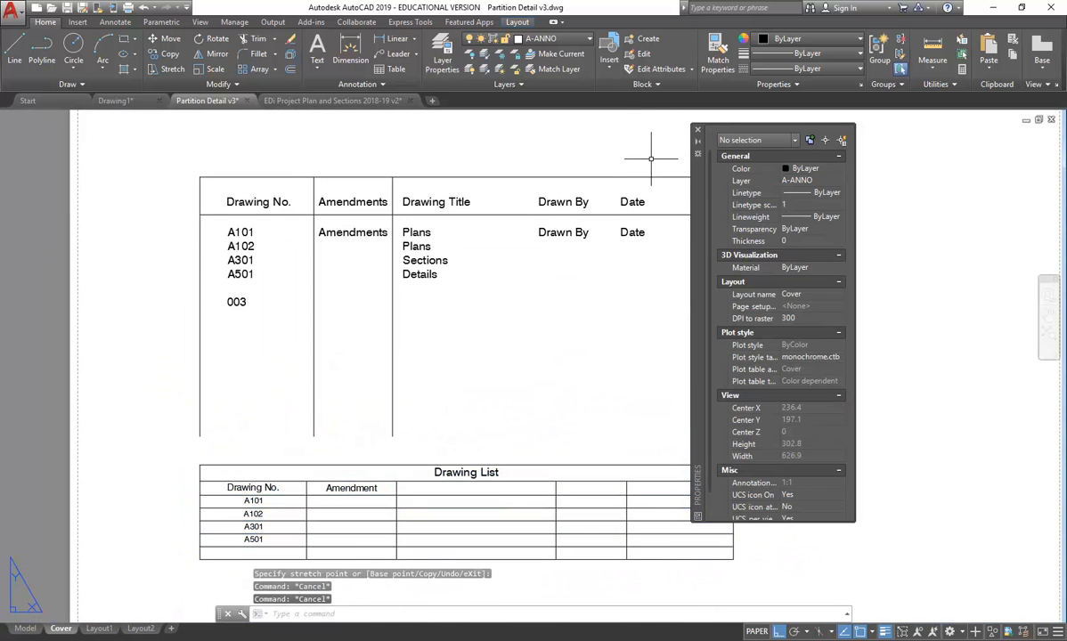
{"action": "left_click", "coordinate": [697, 130]}
{"action": "scroll", "coordinate": [424, 339], "scroll_direction": "down", "scroll_amount": 2}
{"action": "scroll", "coordinate": [452, 326], "scroll_direction": "up", "scroll_amount": 2}
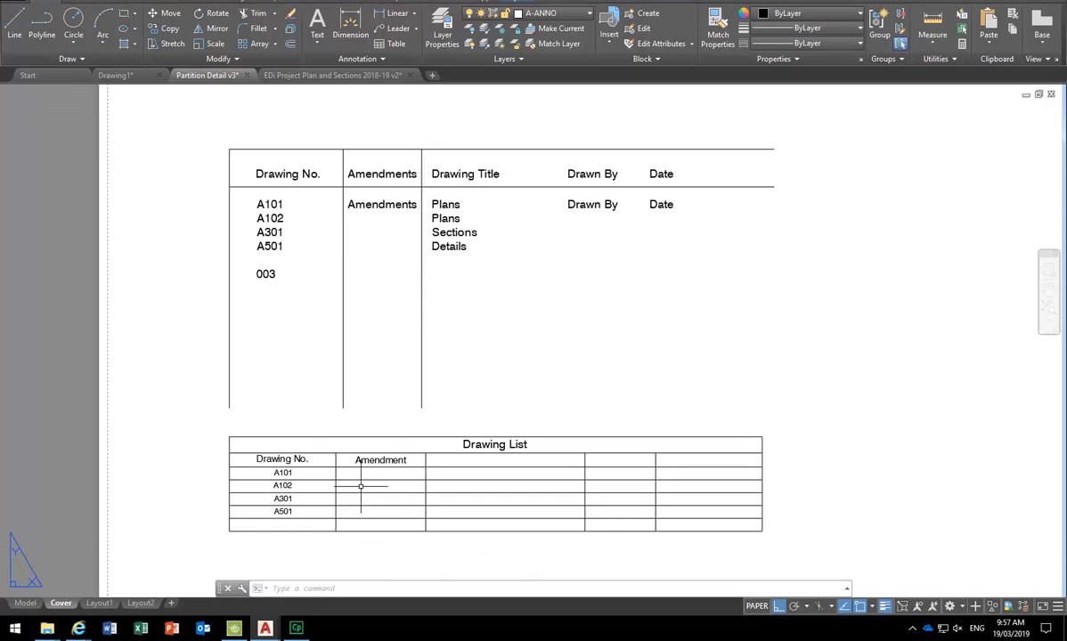
- Trim the Drawing No. text so only A101 remains, deleting lines A102 through 003
{"action": "left_click", "coordinate": [362, 469]}
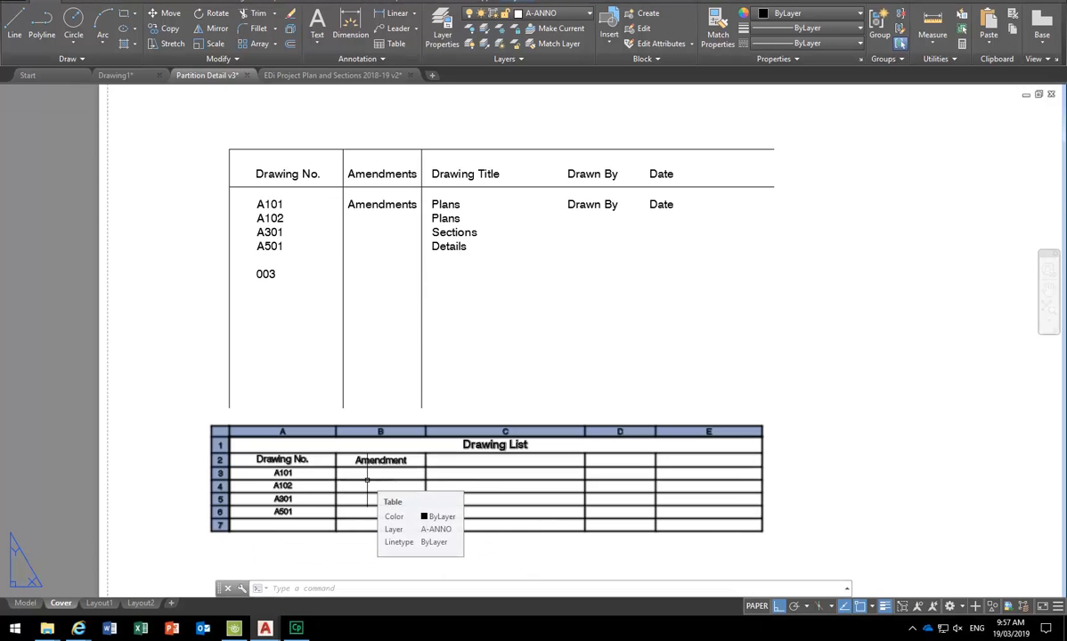
{"action": "key", "text": "Escape"}
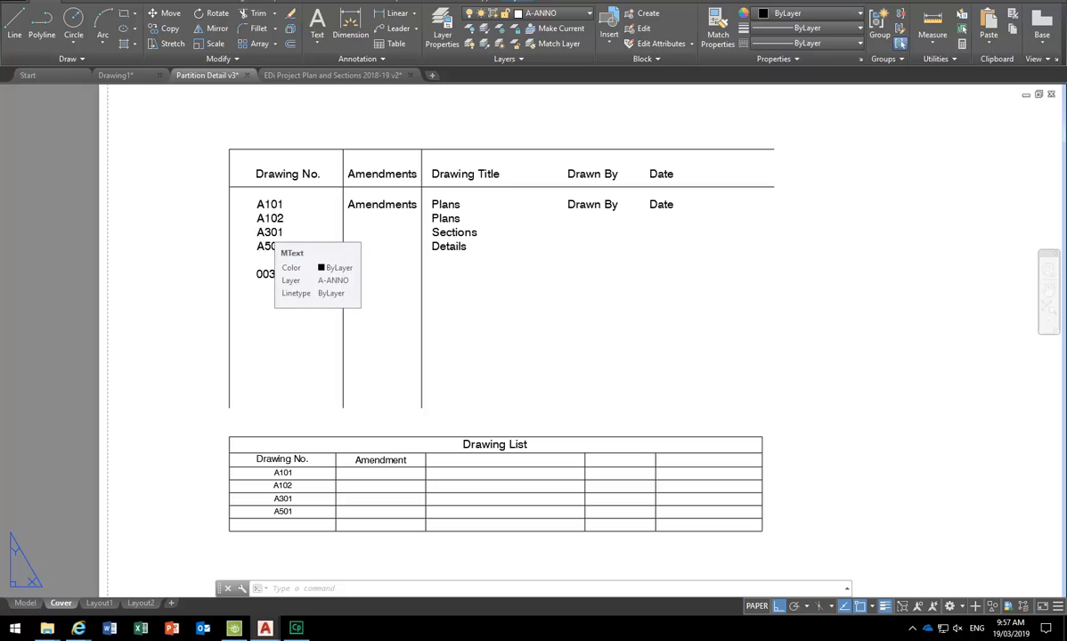
{"action": "left_click", "coordinate": [268, 234]}
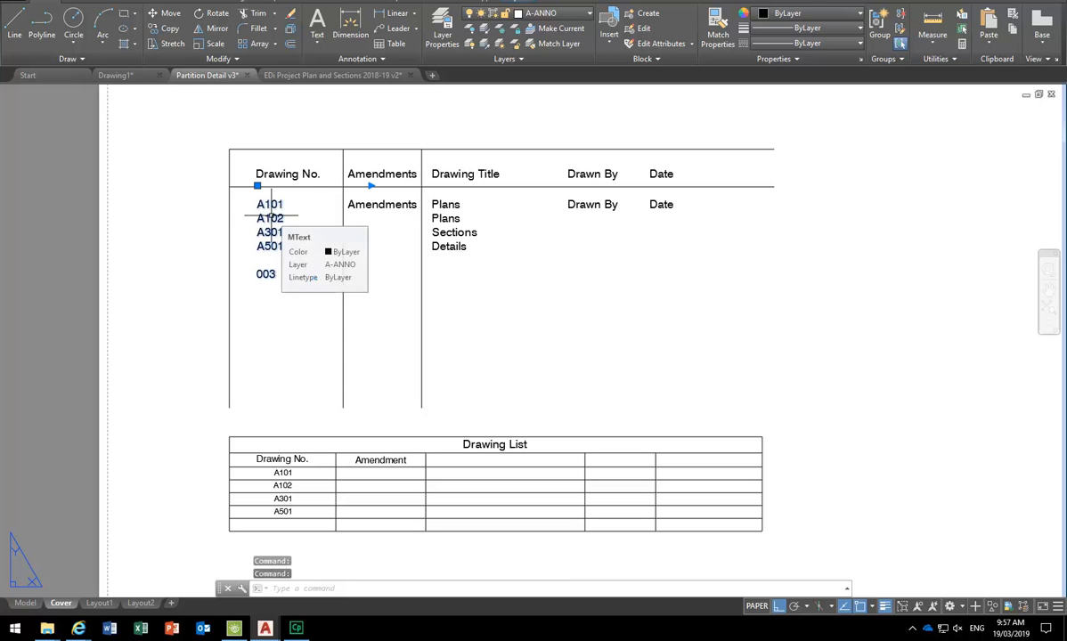
{"action": "double_click", "coordinate": [275, 271]}
{"action": "left_click", "coordinate": [156, 227]}
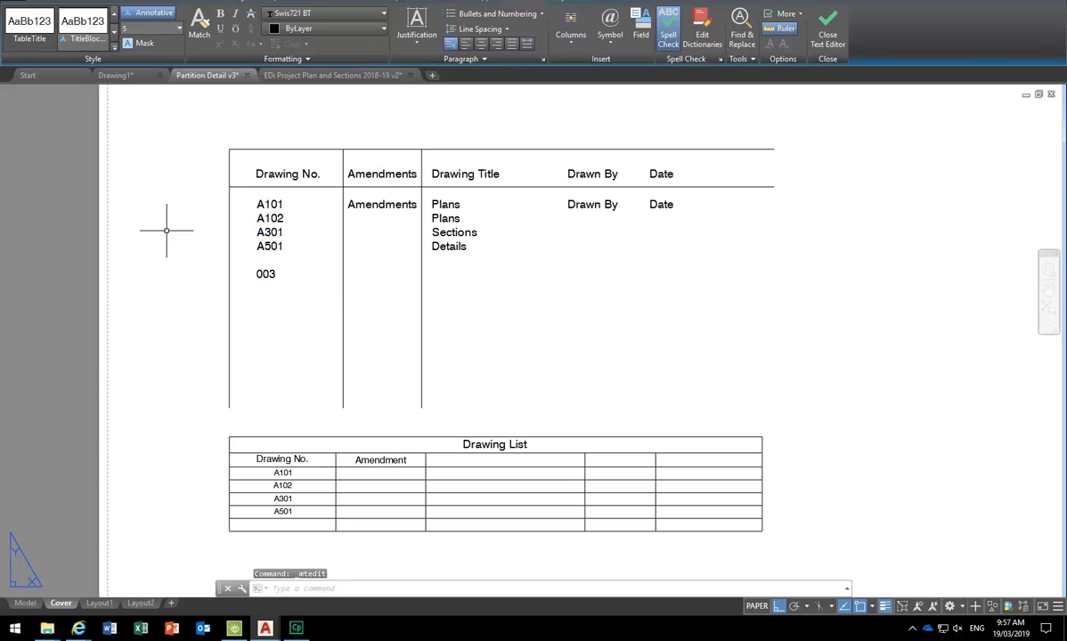
{"action": "scroll", "coordinate": [263, 215], "scroll_direction": "up", "scroll_amount": 4}
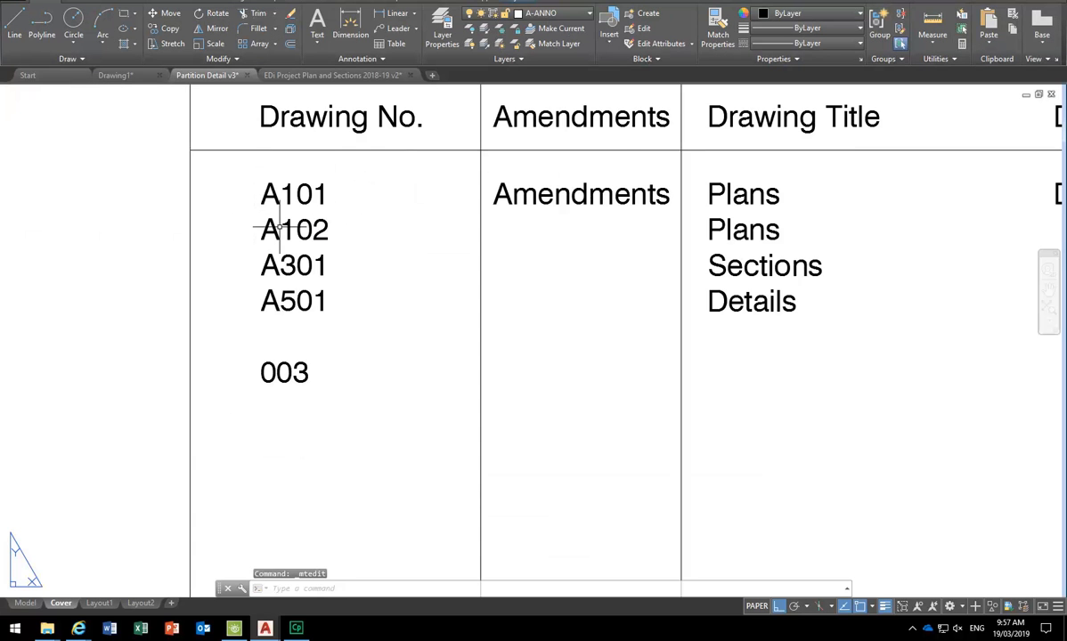
{"action": "scroll", "coordinate": [281, 223], "scroll_direction": "down", "scroll_amount": 3}
{"action": "scroll", "coordinate": [281, 227], "scroll_direction": "up", "scroll_amount": 1}
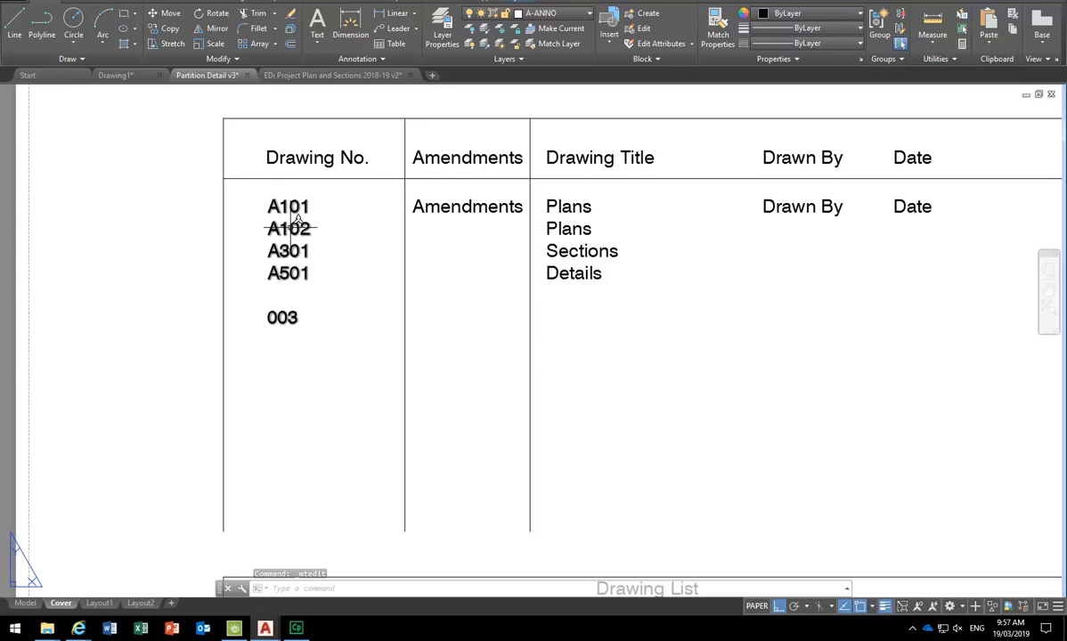
{"action": "double_click", "coordinate": [306, 317]}
{"action": "left_click_drag", "start_coordinate": [305, 322], "coordinate": [243, 241]}
{"action": "key", "text": "BackSpace"}
{"action": "key", "text": "BackSpace"}
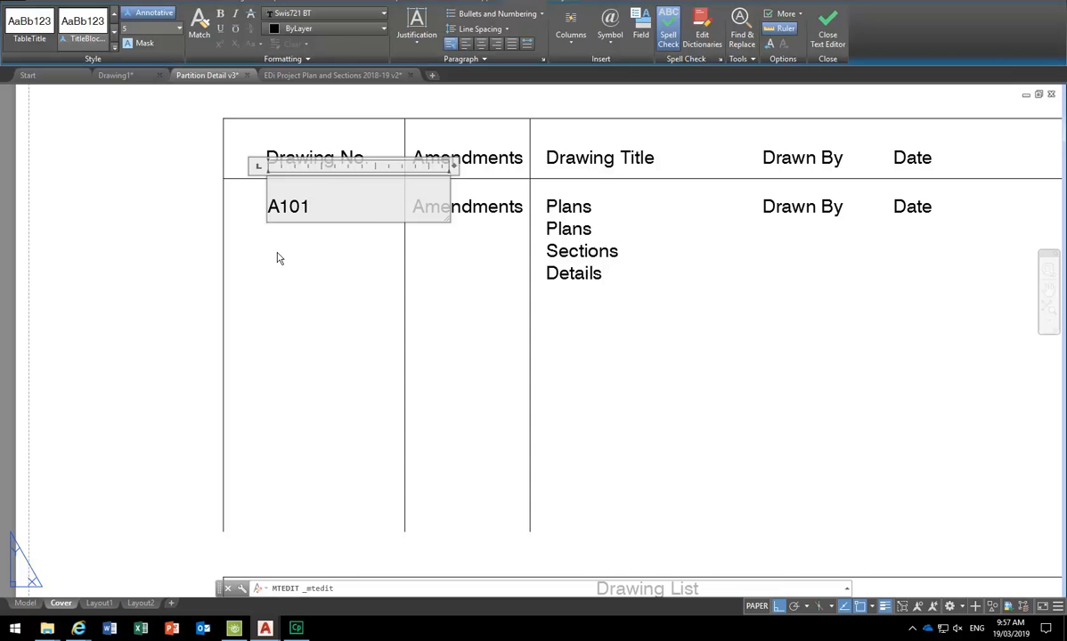
{"action": "left_click", "coordinate": [309, 277]}
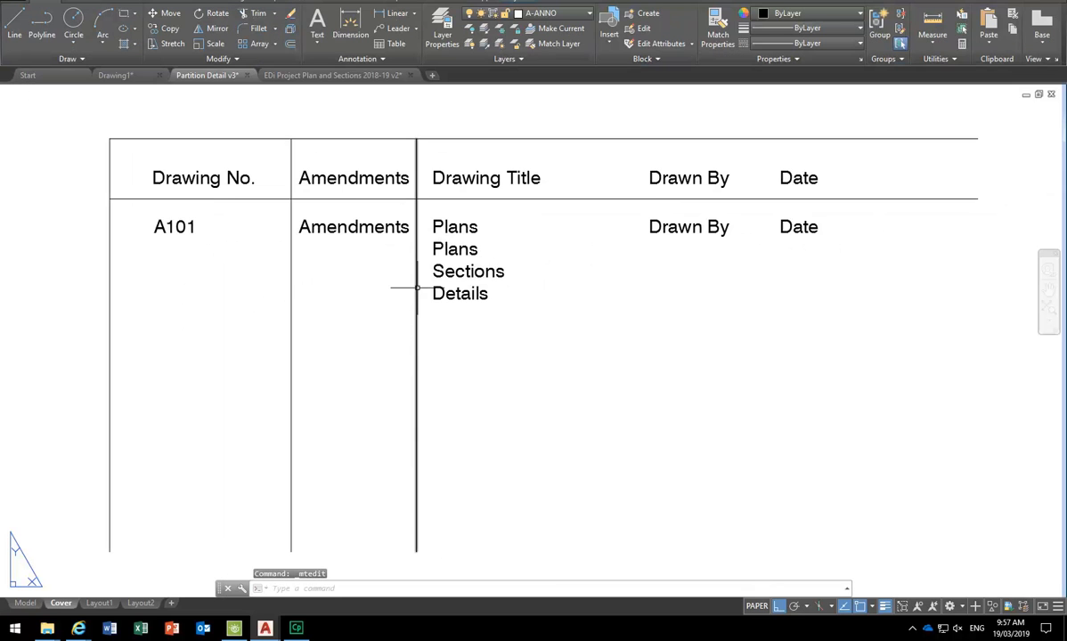
- Delete the extra Sections/Details lines from the title text, leaving just 'Plans'
{"action": "double_click", "coordinate": [446, 279]}
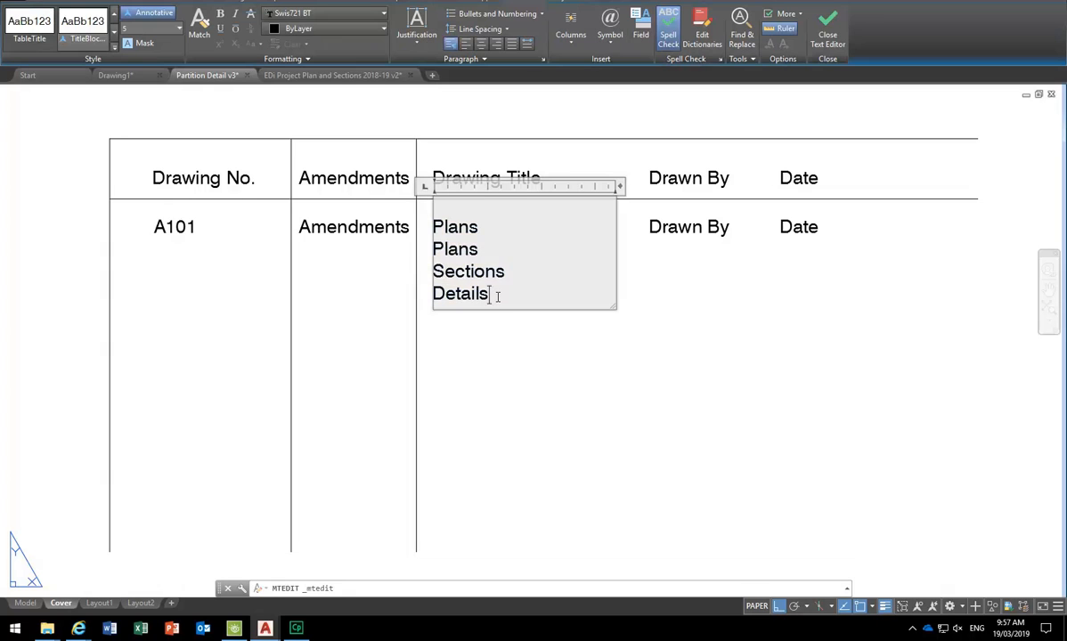
{"action": "left_click_drag", "start_coordinate": [496, 296], "coordinate": [413, 251]}
{"action": "key", "text": "BackSpace"}
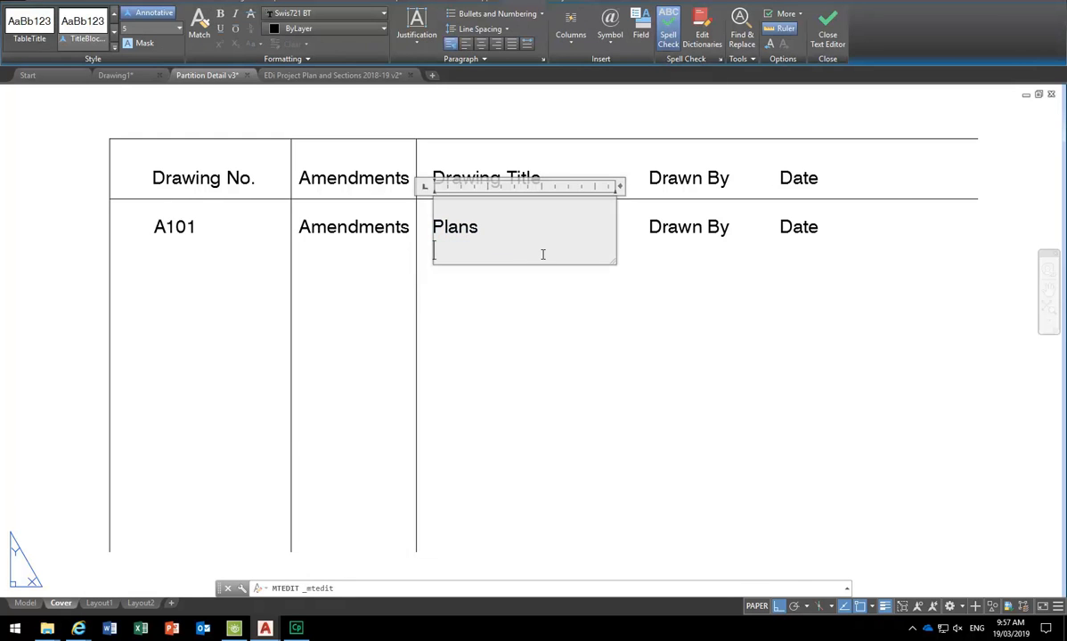
{"action": "key", "text": "BackSpace"}
{"action": "left_click", "coordinate": [531, 347]}
{"action": "scroll", "coordinate": [488, 336], "scroll_direction": "down", "scroll_amount": 3}
{"action": "scroll", "coordinate": [489, 338], "scroll_direction": "up", "scroll_amount": 2}
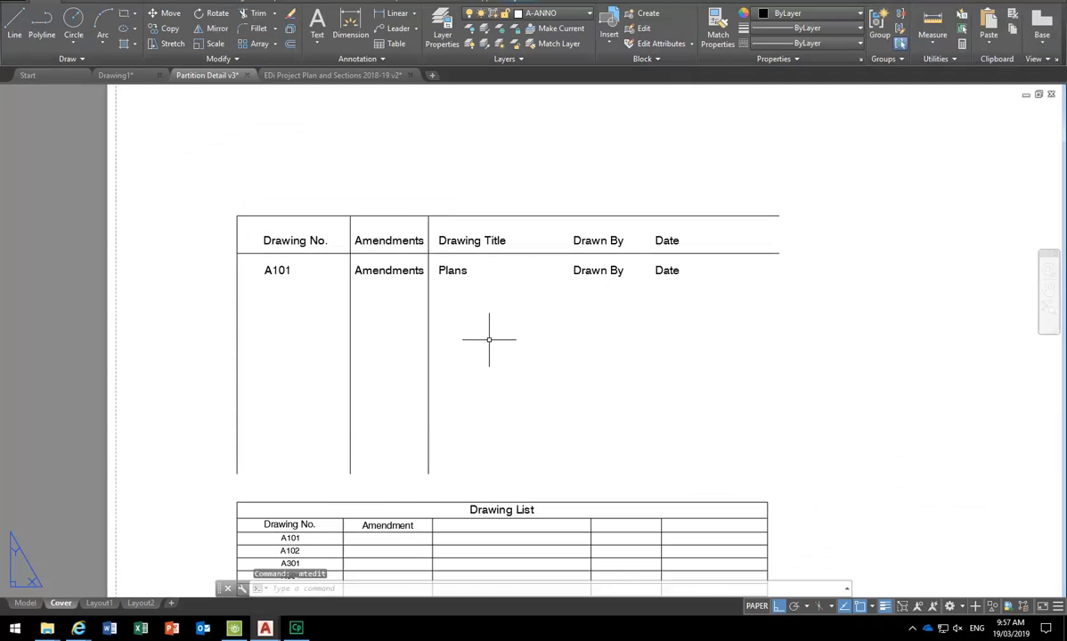
- Copy the A101, Amendments, Plans, Drawn By and Date row texts one row below
{"action": "left_click", "coordinate": [275, 269]}
{"action": "left_click", "coordinate": [404, 272]}
{"action": "left_click", "coordinate": [449, 271]}
{"action": "left_click", "coordinate": [598, 271]}
{"action": "left_click", "coordinate": [669, 270]}
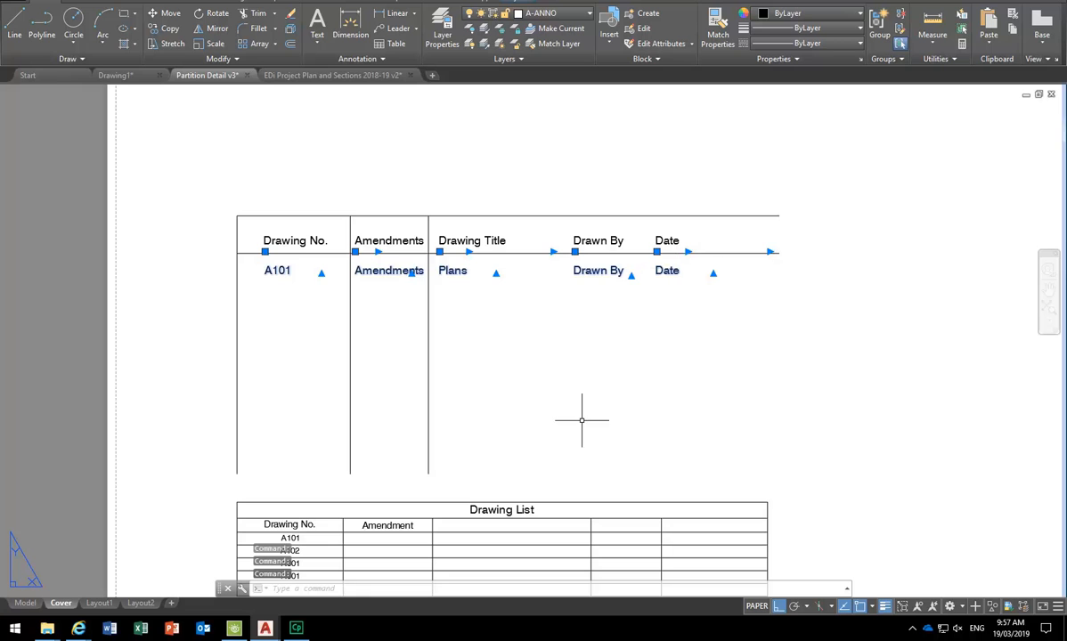
{"action": "left_click", "coordinate": [164, 28]}
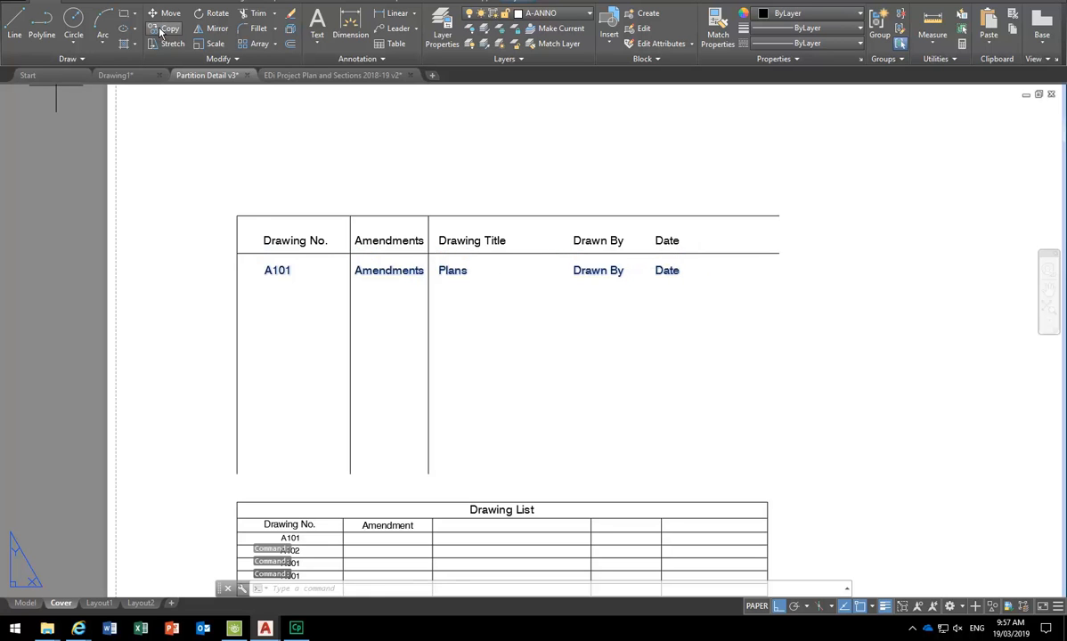
{"action": "left_click", "coordinate": [237, 253]}
{"action": "scroll", "coordinate": [219, 281], "scroll_direction": "up", "scroll_amount": 2}
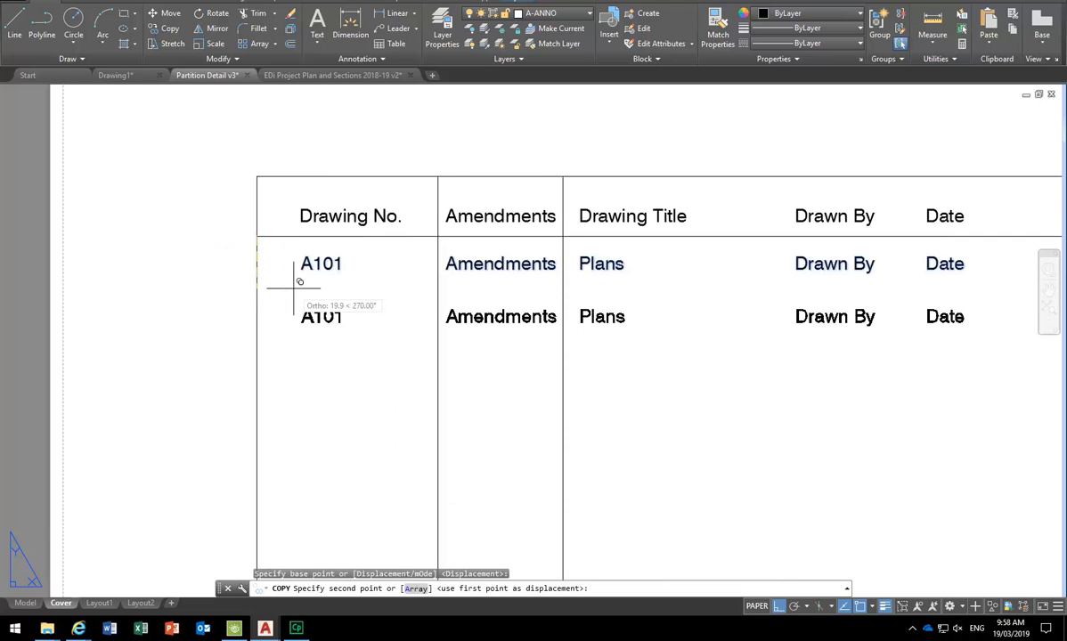
{"action": "scroll", "coordinate": [285, 278], "scroll_direction": "up", "scroll_amount": 2}
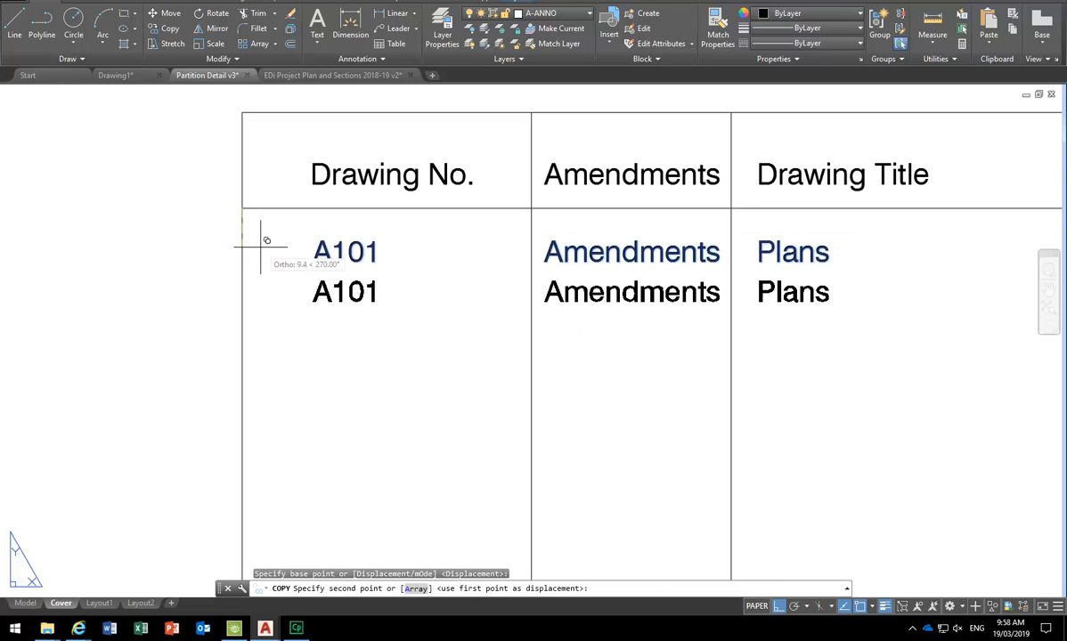
{"action": "left_click", "coordinate": [261, 241]}
{"action": "middle_click_drag", "start_coordinate": [261, 241], "coordinate": [222, 263]}
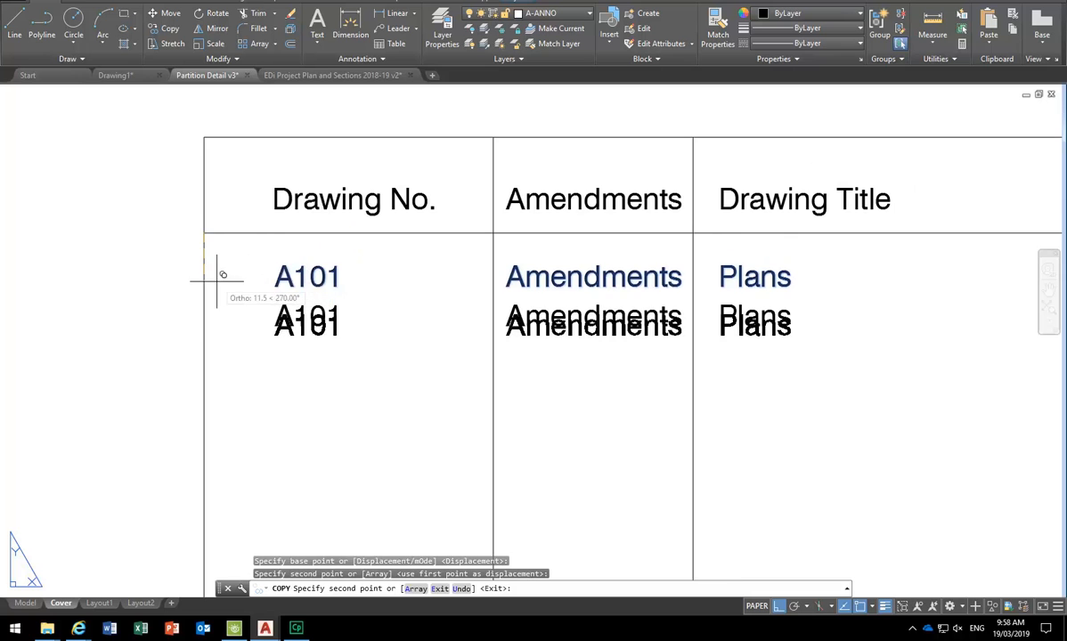
{"action": "key", "text": "Return"}
- Try copying the line under the header row, then cancel the copy
{"action": "scroll", "coordinate": [294, 279], "scroll_direction": "down", "scroll_amount": 2}
{"action": "scroll", "coordinate": [295, 279], "scroll_direction": "down", "scroll_amount": 2}
{"action": "left_click", "coordinate": [267, 262]}
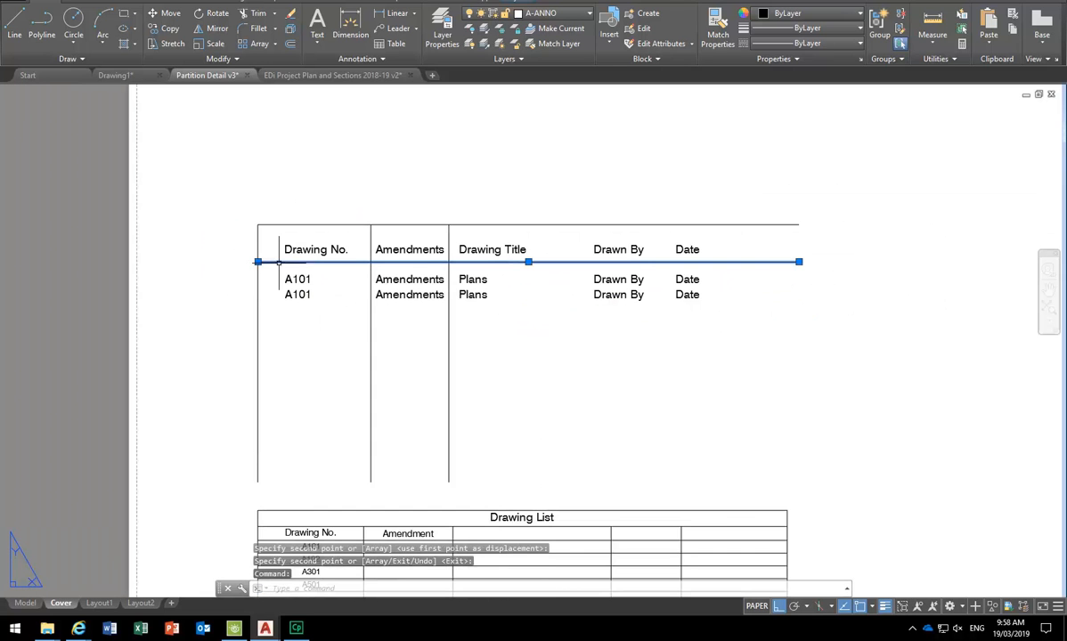
{"action": "left_click", "coordinate": [159, 34]}
{"action": "scroll", "coordinate": [229, 299], "scroll_direction": "up", "scroll_amount": 3}
{"action": "left_click", "coordinate": [222, 251]}
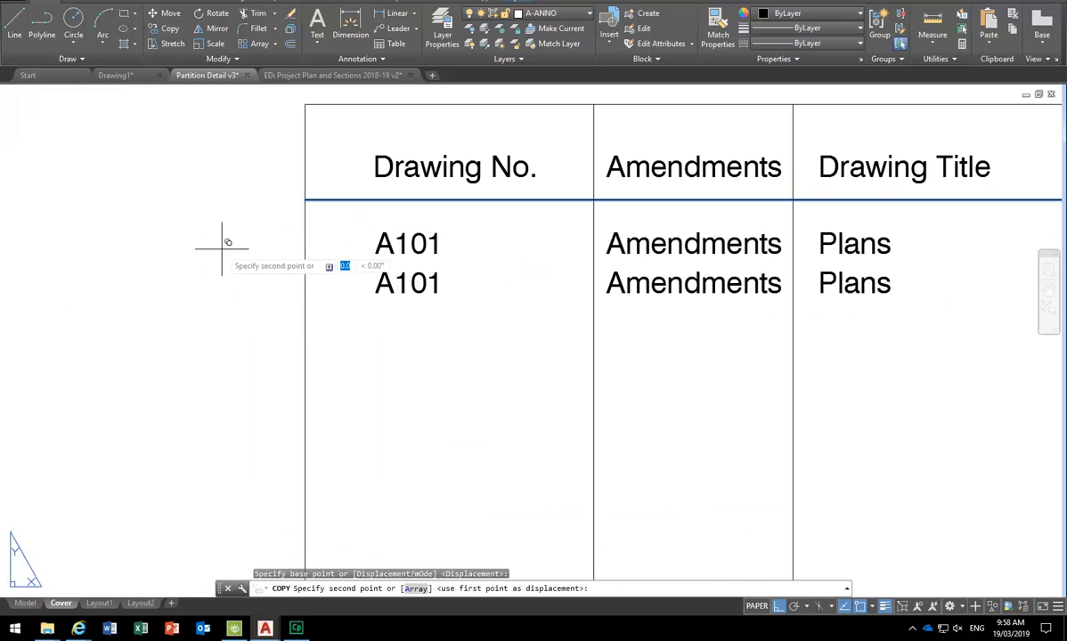
{"action": "key", "text": "Escape"}
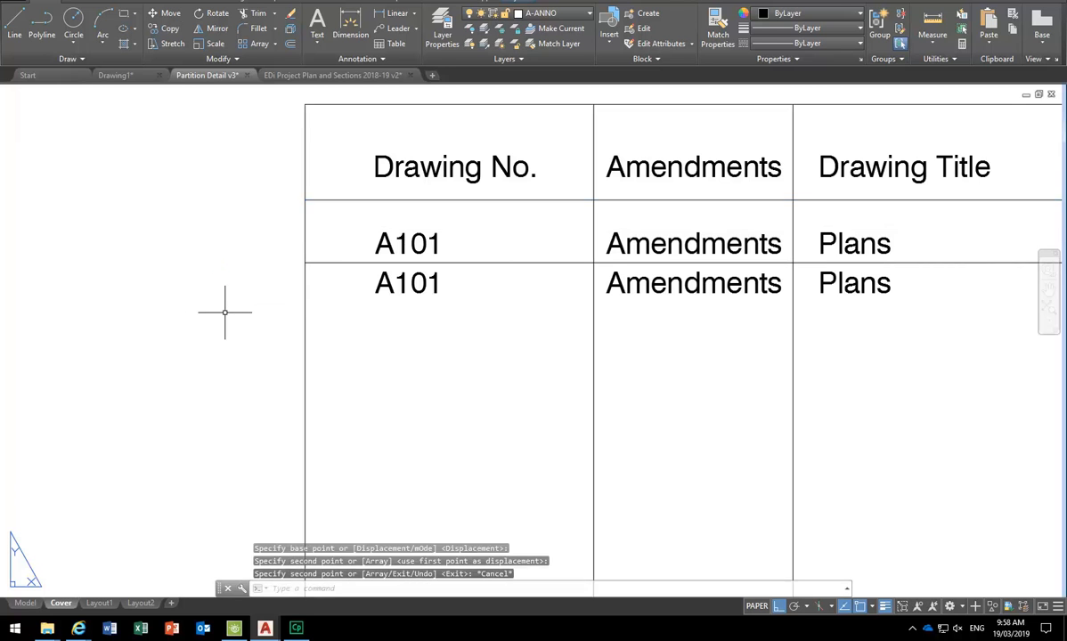
{"action": "scroll", "coordinate": [159, 311], "scroll_direction": "down", "scroll_amount": 3}
{"action": "scroll", "coordinate": [256, 327], "scroll_direction": "up", "scroll_amount": 1}
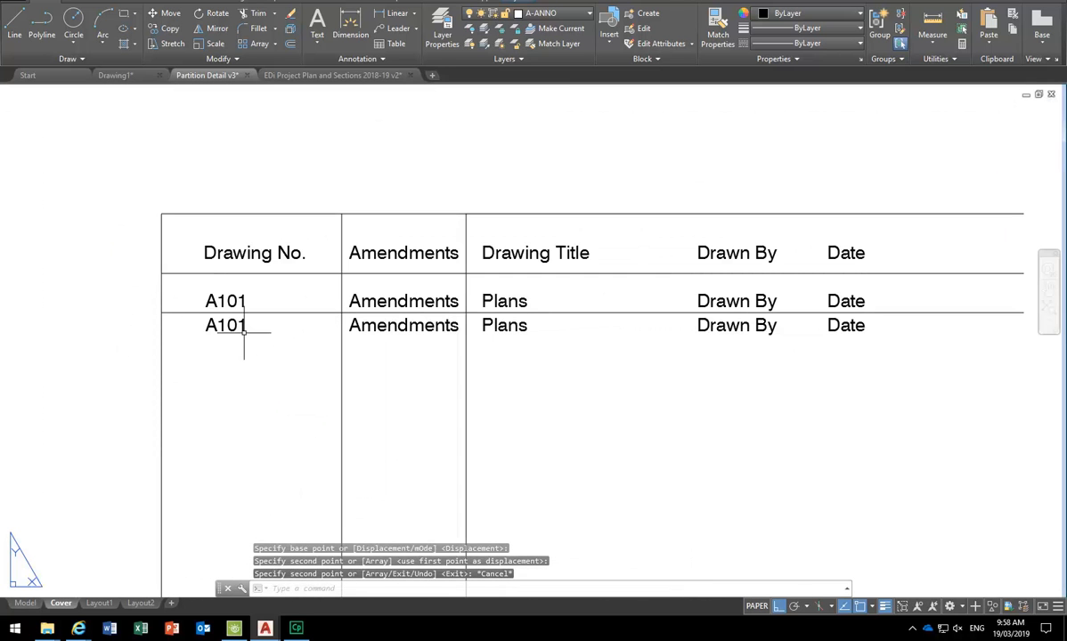
- Move the first A101 row into its new position with MOVE
{"action": "type", "text": "m"}
{"action": "key", "text": "Return"}
{"action": "left_click", "coordinate": [243, 294]}
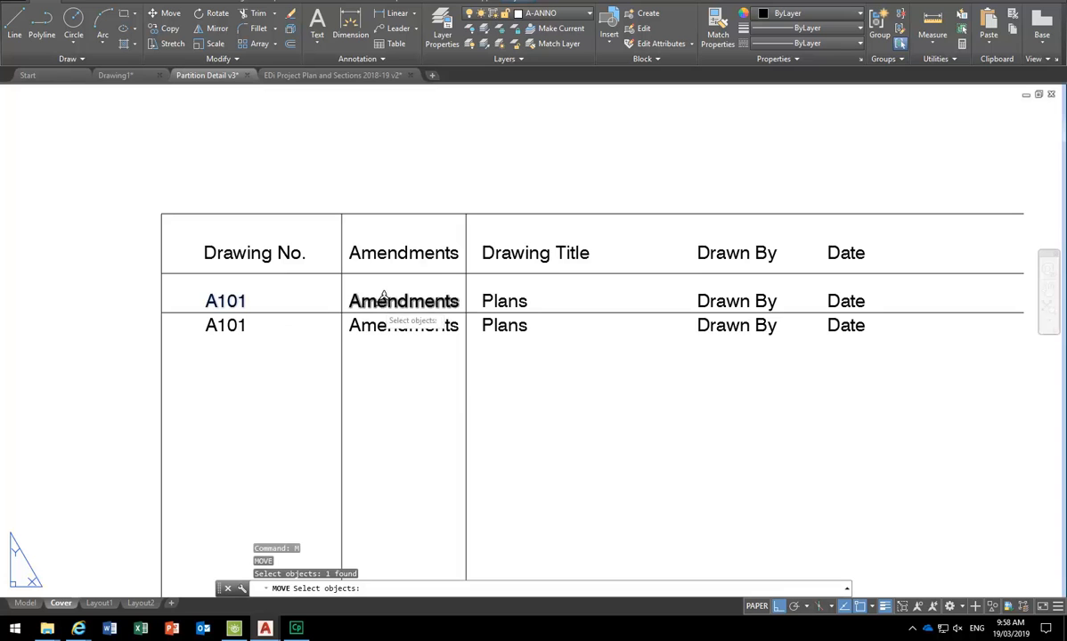
{"action": "left_click", "coordinate": [311, 290]}
{"action": "left_click", "coordinate": [960, 317]}
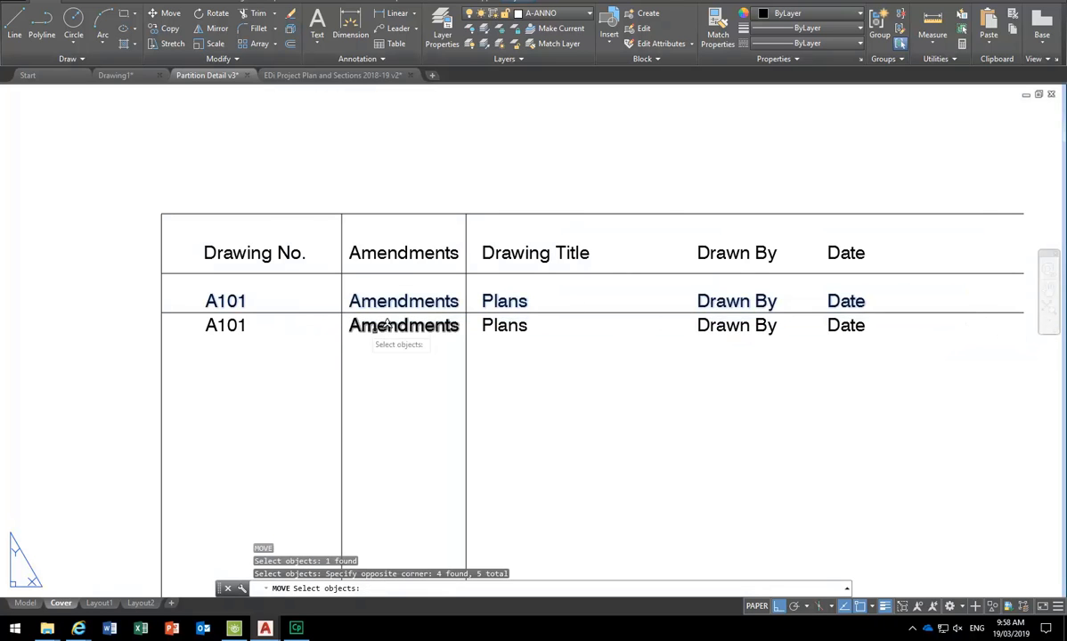
{"action": "key", "text": "Return"}
{"action": "scroll", "coordinate": [100, 291], "scroll_direction": "up", "scroll_amount": 2}
{"action": "left_click", "coordinate": [129, 350]}
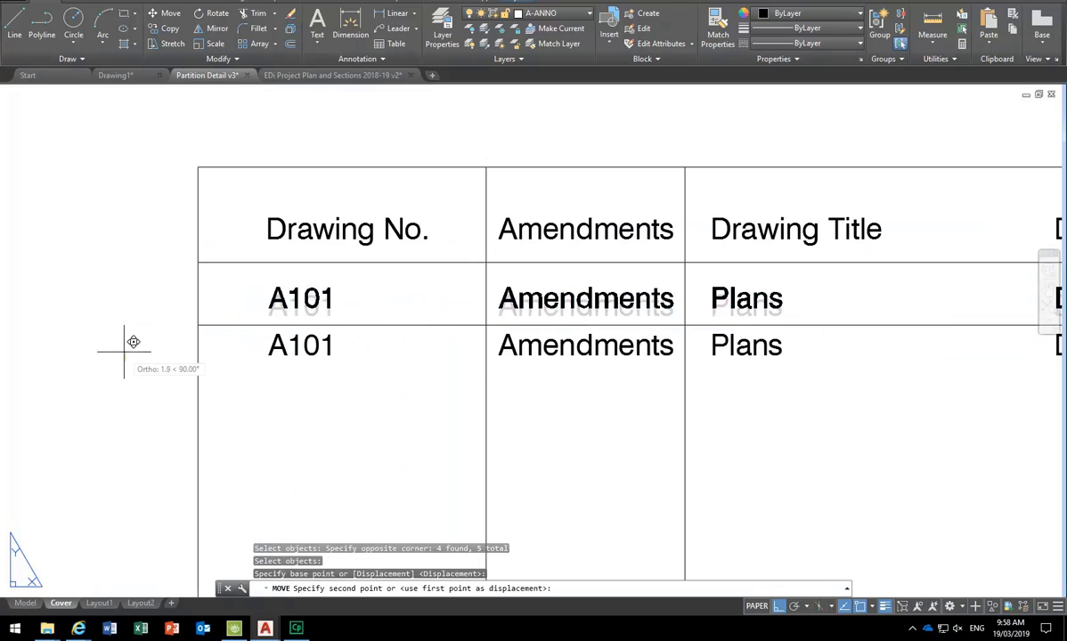
{"action": "left_click", "coordinate": [123, 352]}
{"action": "scroll", "coordinate": [129, 349], "scroll_direction": "down", "scroll_amount": 4}
- Delete the duplicate second row of the register
{"action": "middle_click_drag", "start_coordinate": [166, 389], "coordinate": [248, 382]}
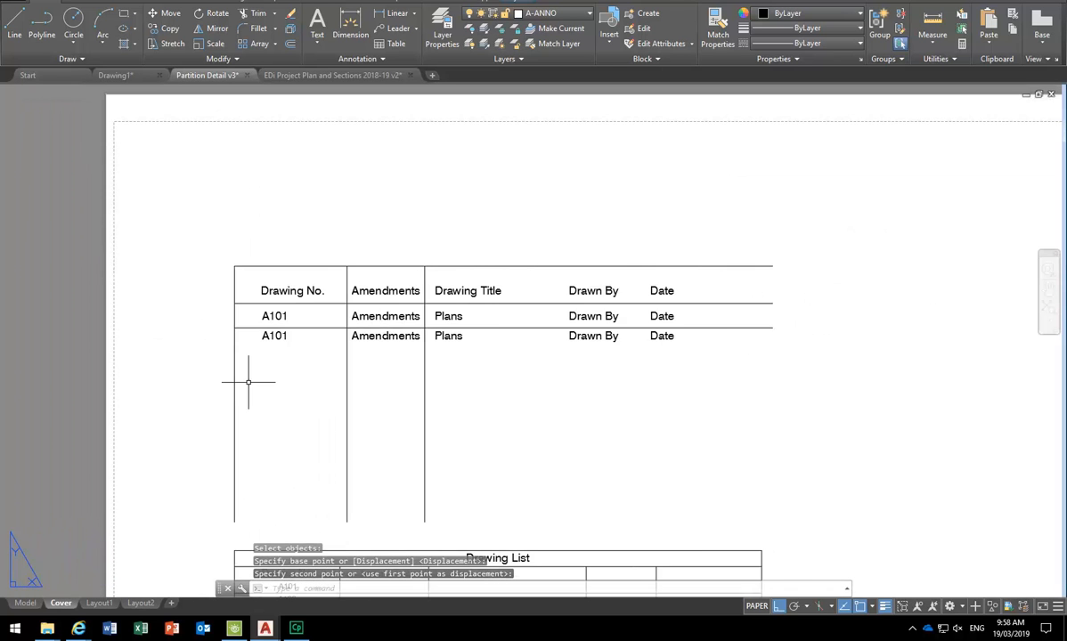
{"action": "scroll", "coordinate": [248, 379], "scroll_direction": "up", "scroll_amount": 2}
{"action": "scroll", "coordinate": [211, 335], "scroll_direction": "down", "scroll_amount": 2}
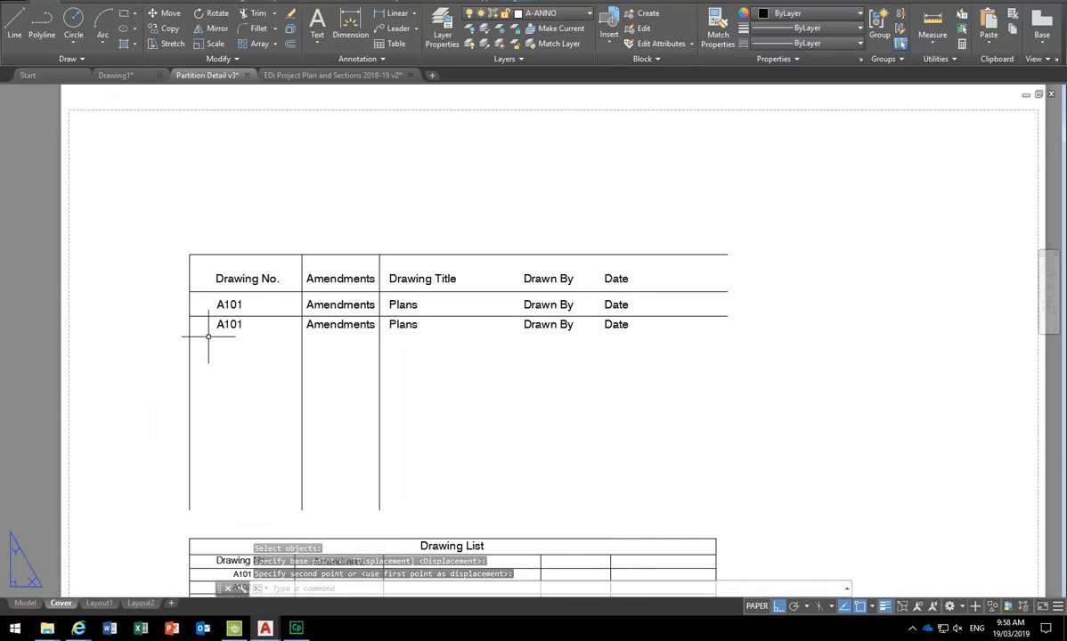
{"action": "left_click", "coordinate": [160, 352]}
{"action": "left_click", "coordinate": [639, 303]}
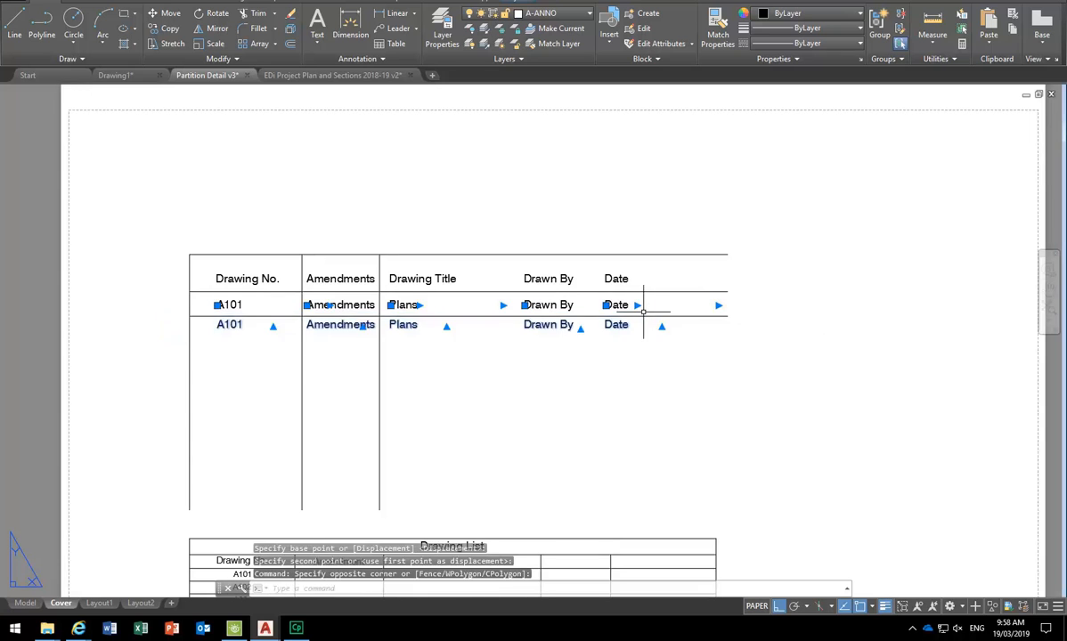
{"action": "key", "text": "Delete"}
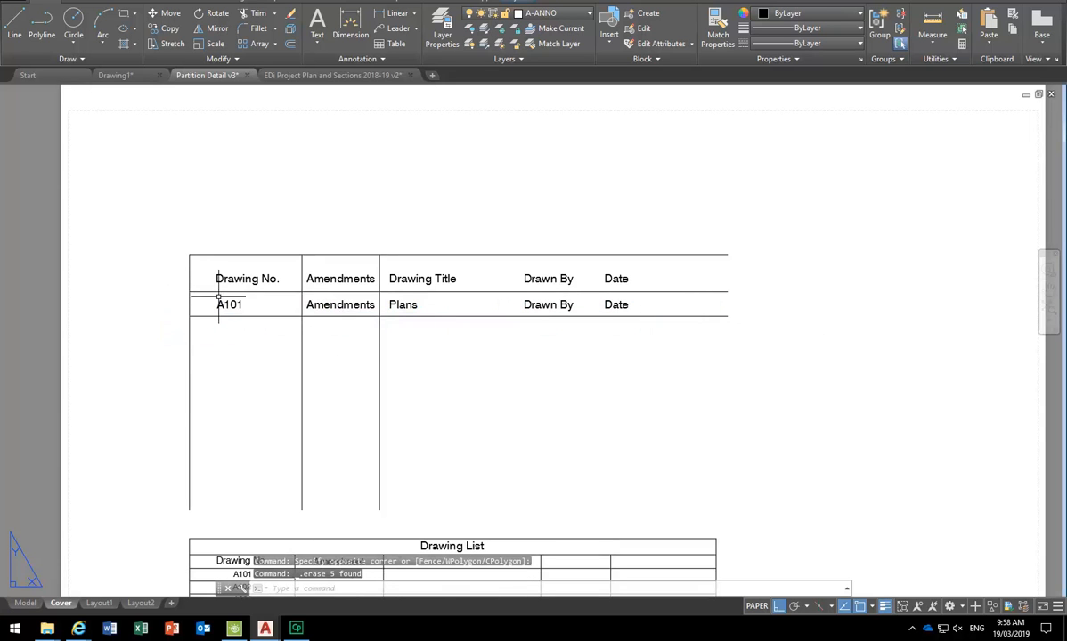
- Copy the A101 row texts and their bottom line into five stacked rows
{"action": "left_click", "coordinate": [220, 300]}
{"action": "left_click", "coordinate": [350, 304]}
{"action": "left_click", "coordinate": [395, 305]}
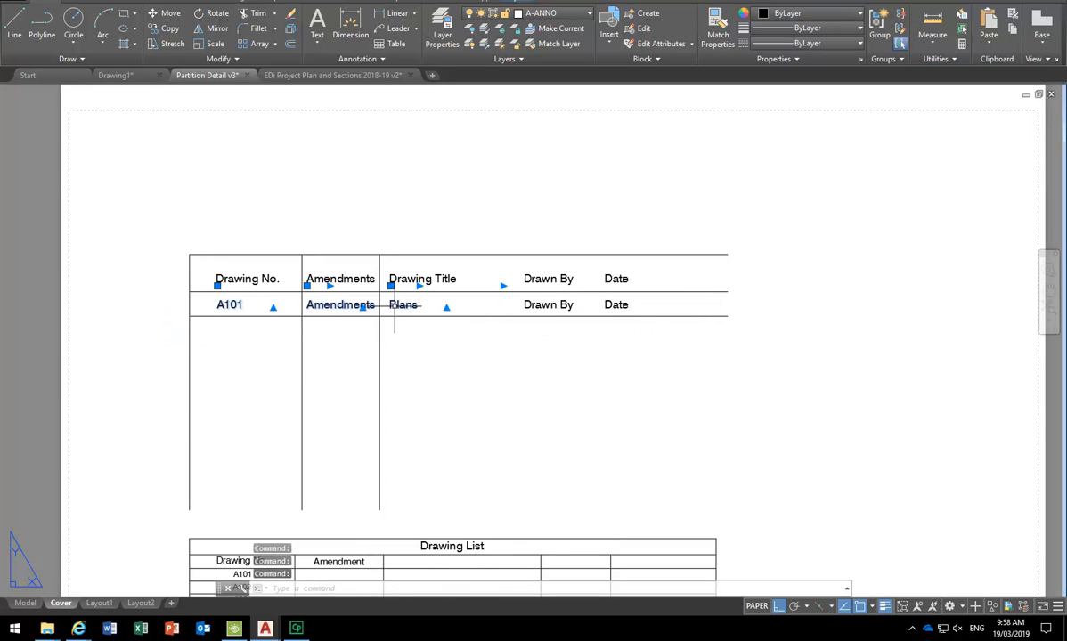
{"action": "left_click", "coordinate": [559, 305]}
{"action": "left_click", "coordinate": [610, 305]}
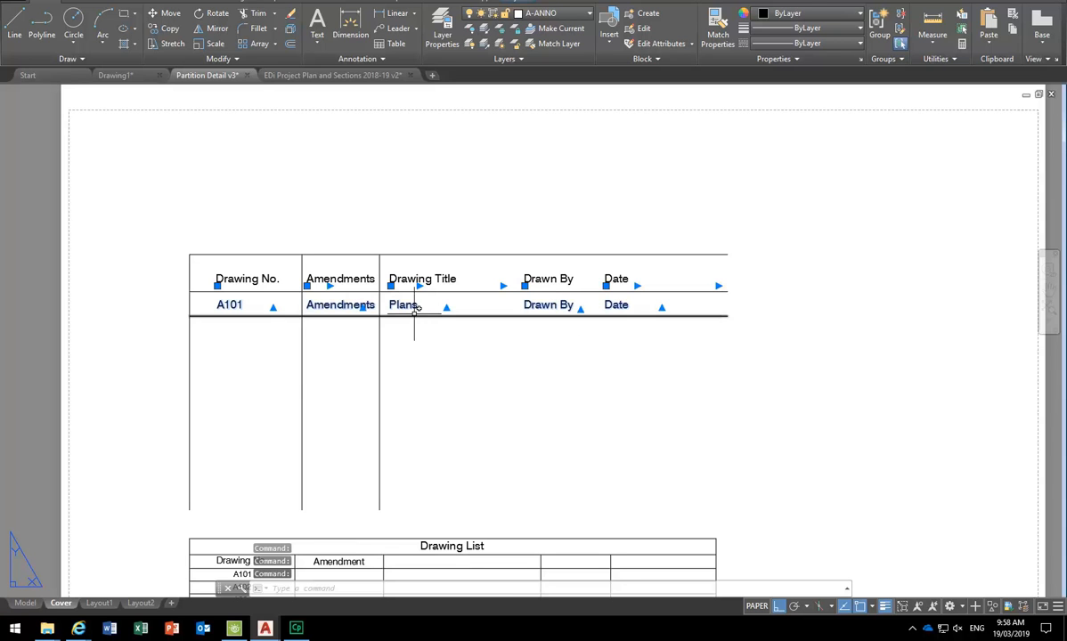
{"action": "left_click", "coordinate": [414, 312]}
{"action": "left_click", "coordinate": [388, 328]}
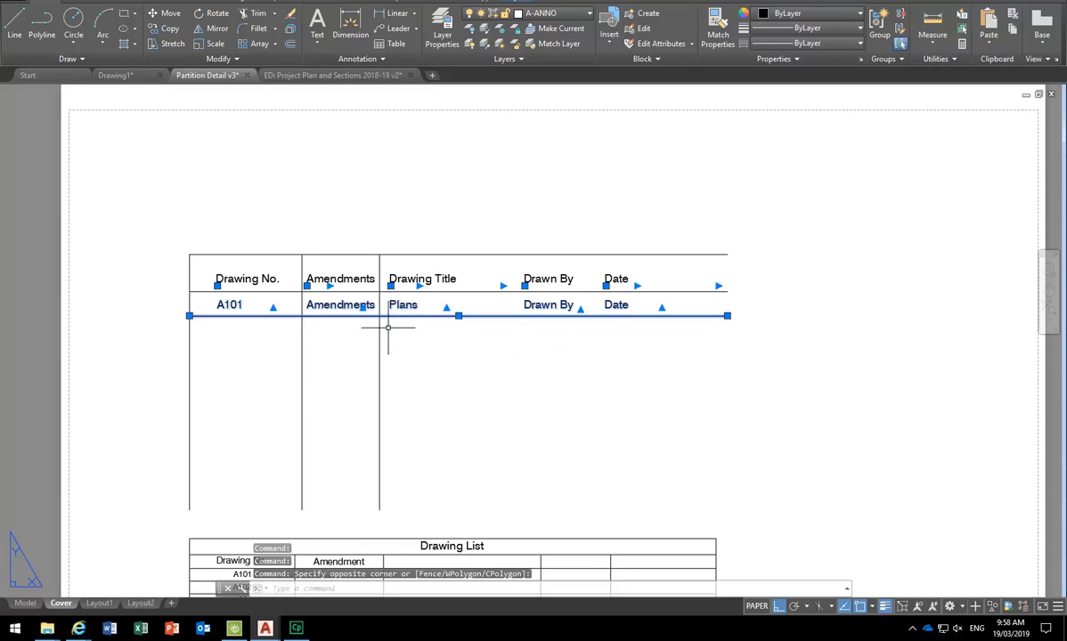
{"action": "left_click", "coordinate": [153, 28]}
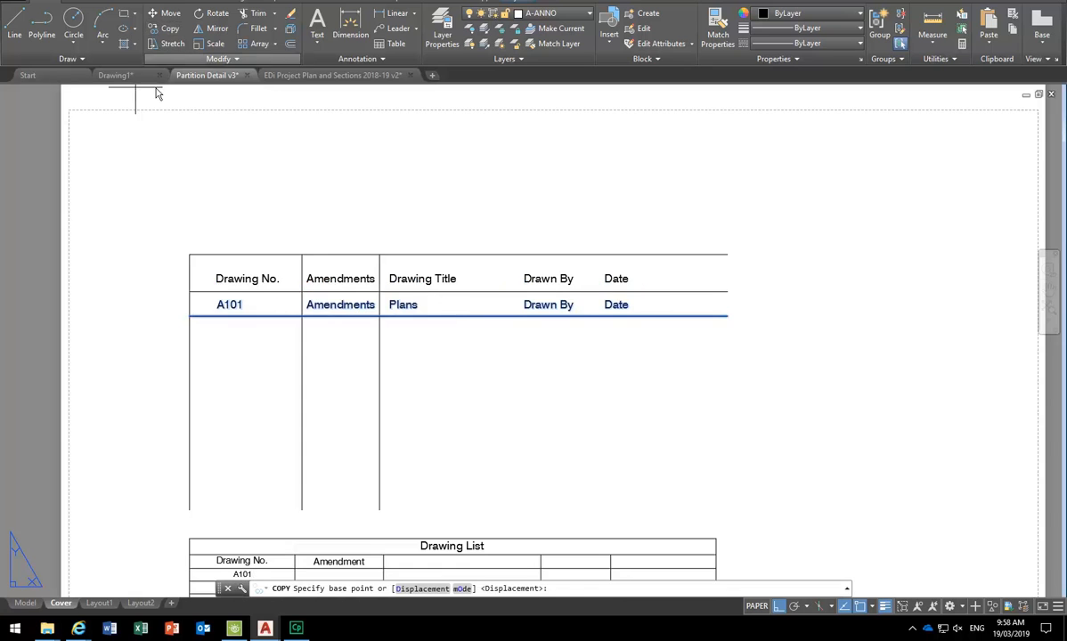
{"action": "left_click", "coordinate": [188, 291]}
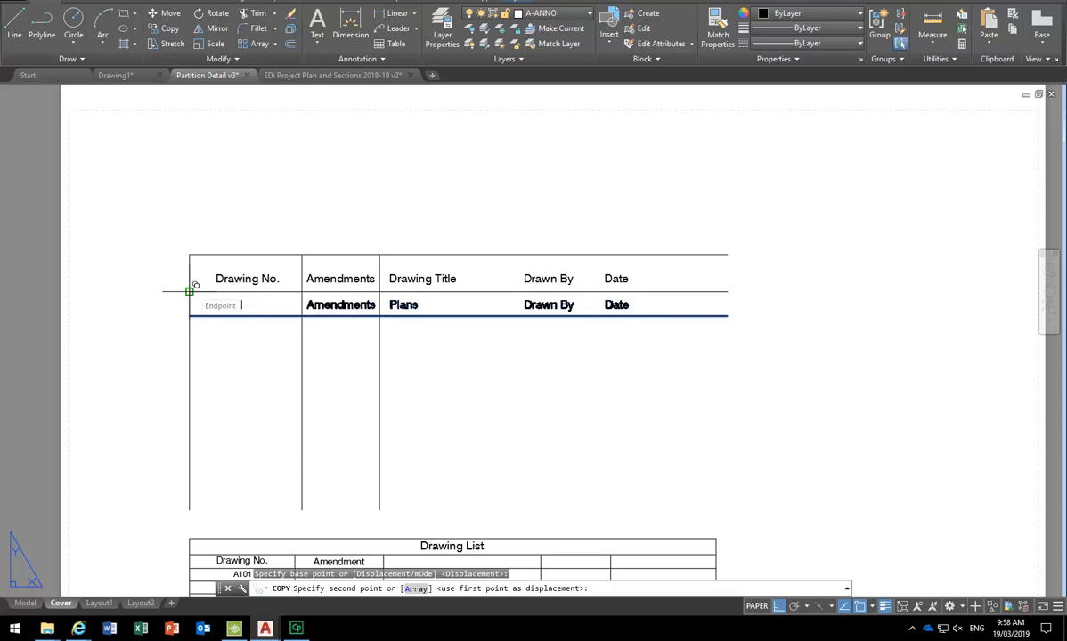
{"action": "left_click", "coordinate": [189, 291]}
{"action": "left_click", "coordinate": [189, 316]}
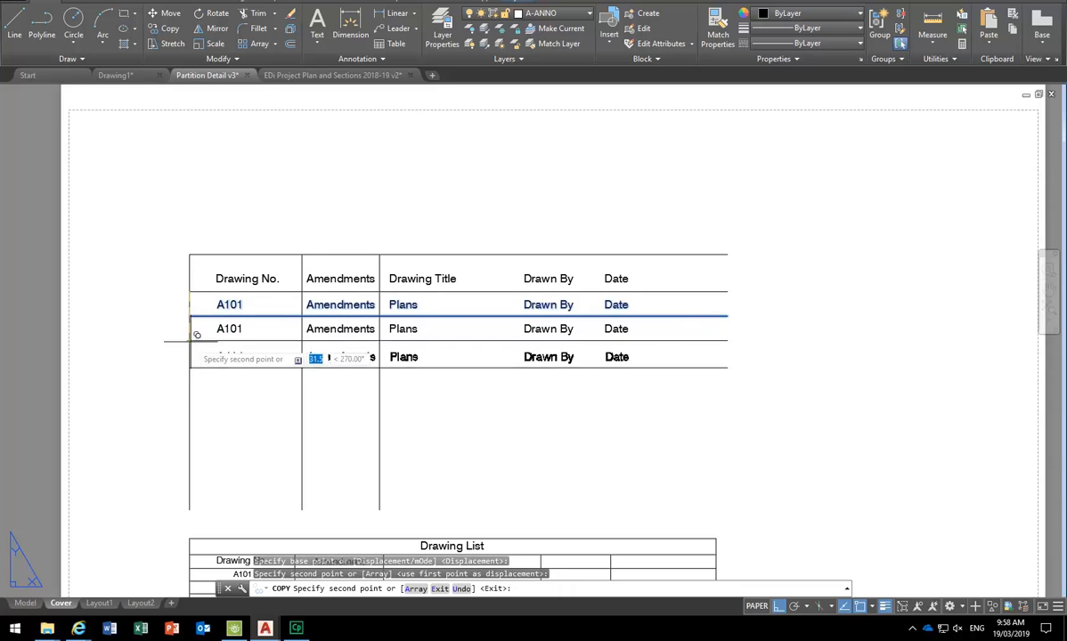
{"action": "left_click", "coordinate": [189, 340]}
{"action": "left_click", "coordinate": [189, 365]}
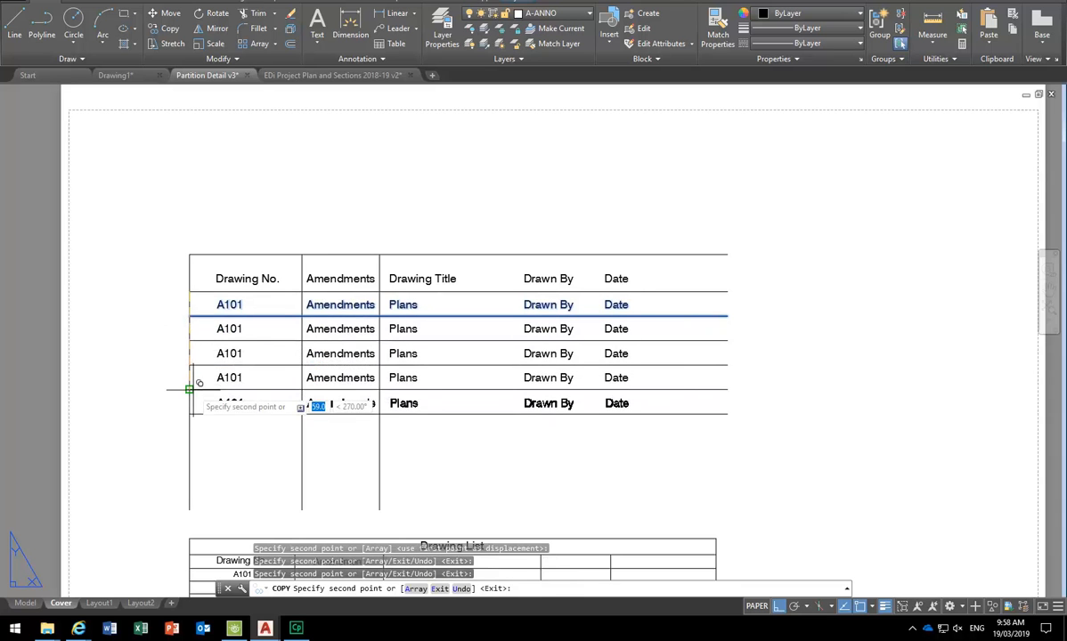
{"action": "left_click", "coordinate": [188, 389]}
{"action": "key", "text": "Escape"}
- Pan between the register table and the Drawing List to review the copied rows
{"action": "middle_click_drag", "start_coordinate": [150, 355], "coordinate": [196, 297]}
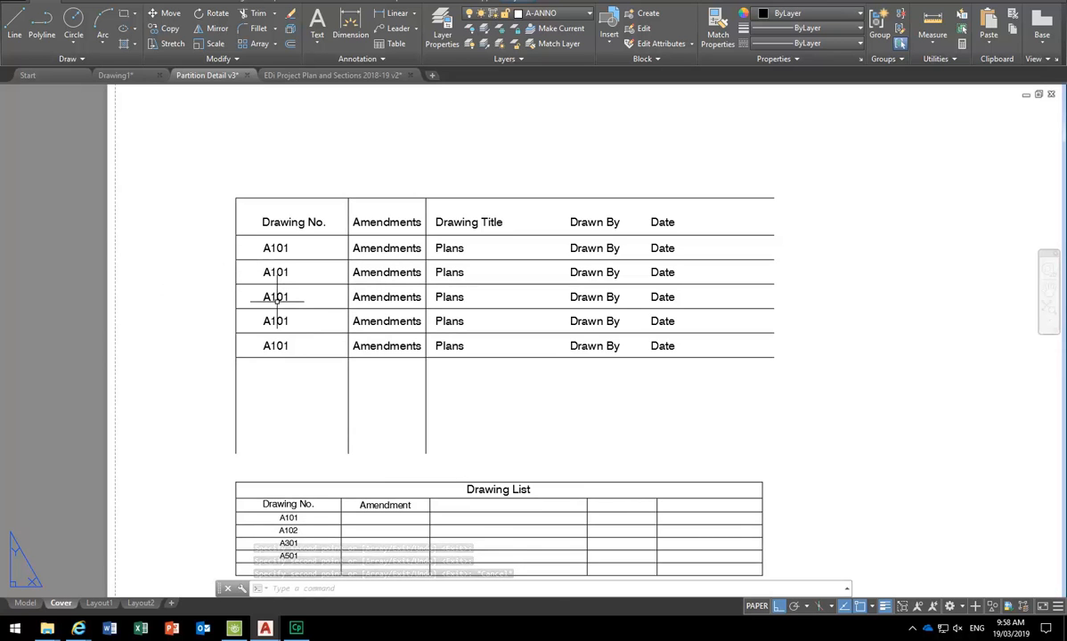
{"action": "middle_click_drag", "start_coordinate": [290, 390], "coordinate": [301, 267]}
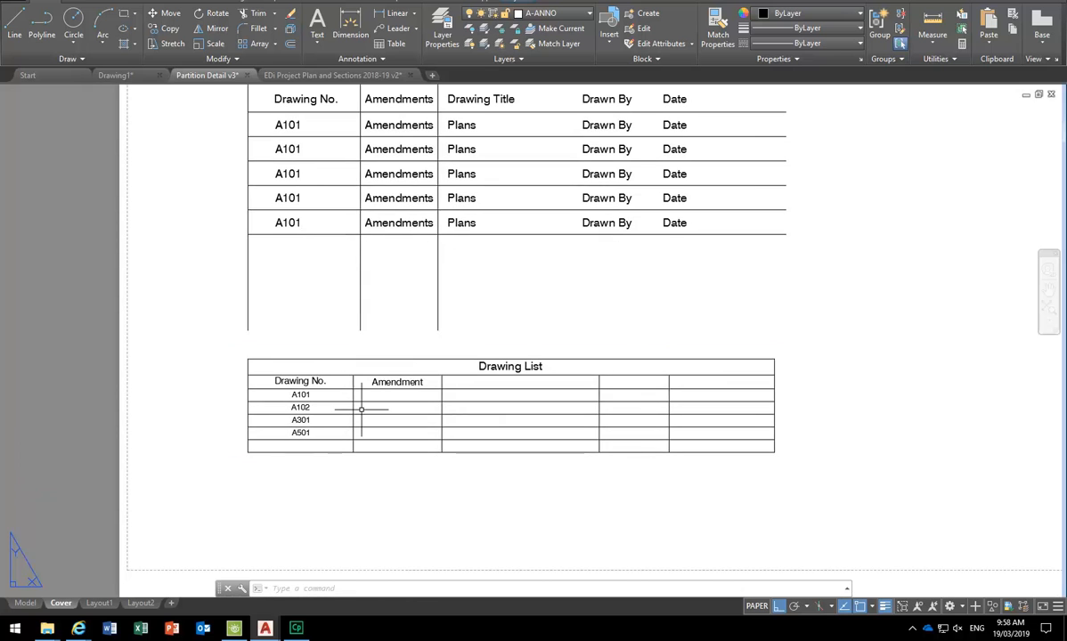
{"action": "middle_click_drag", "start_coordinate": [365, 189], "coordinate": [355, 267]}
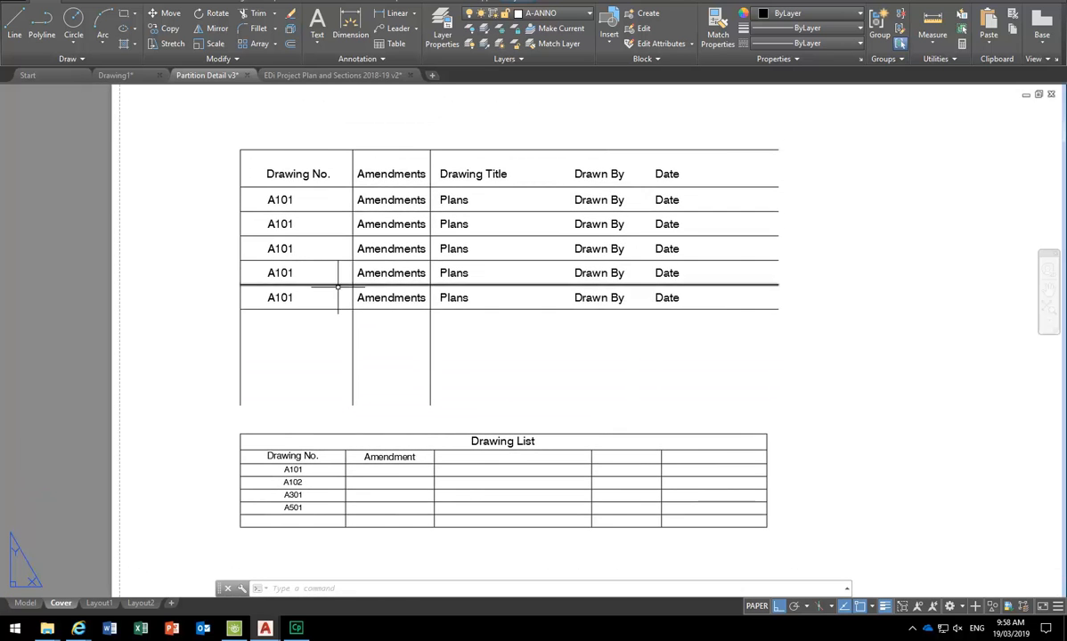
{"action": "scroll", "coordinate": [325, 213], "scroll_direction": "up", "scroll_amount": 2}
{"action": "scroll", "coordinate": [353, 226], "scroll_direction": "down", "scroll_amount": 2}
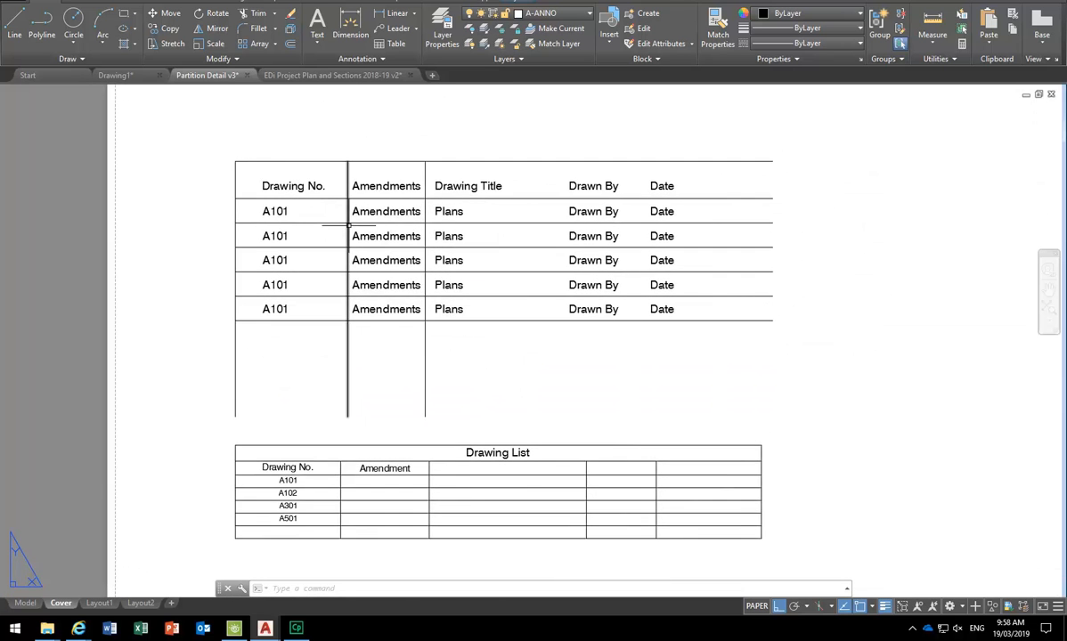
{"action": "scroll", "coordinate": [353, 244], "scroll_direction": "up", "scroll_amount": 2}
- Copy the vertical table line with CO to add column dividers, including one before Date
{"action": "type", "text": "co"}
{"action": "key", "text": "Return"}
{"action": "left_click", "coordinate": [485, 160]}
{"action": "left_click", "coordinate": [419, 151]}
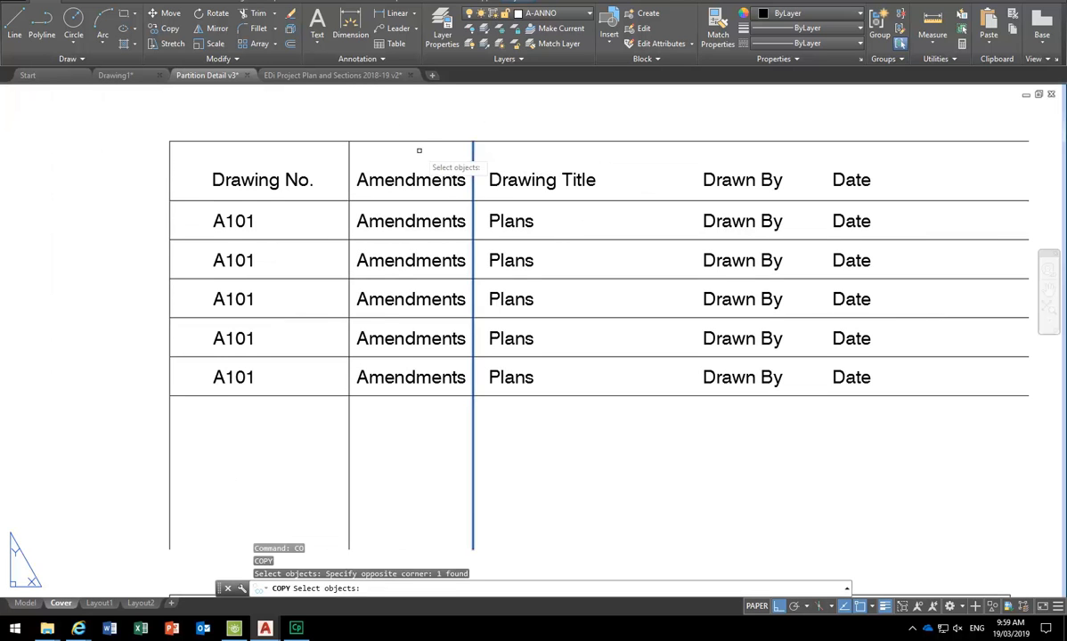
{"action": "key", "text": "Return"}
{"action": "middle_click_drag", "start_coordinate": [396, 82], "coordinate": [357, 131]}
{"action": "left_click", "coordinate": [347, 141]}
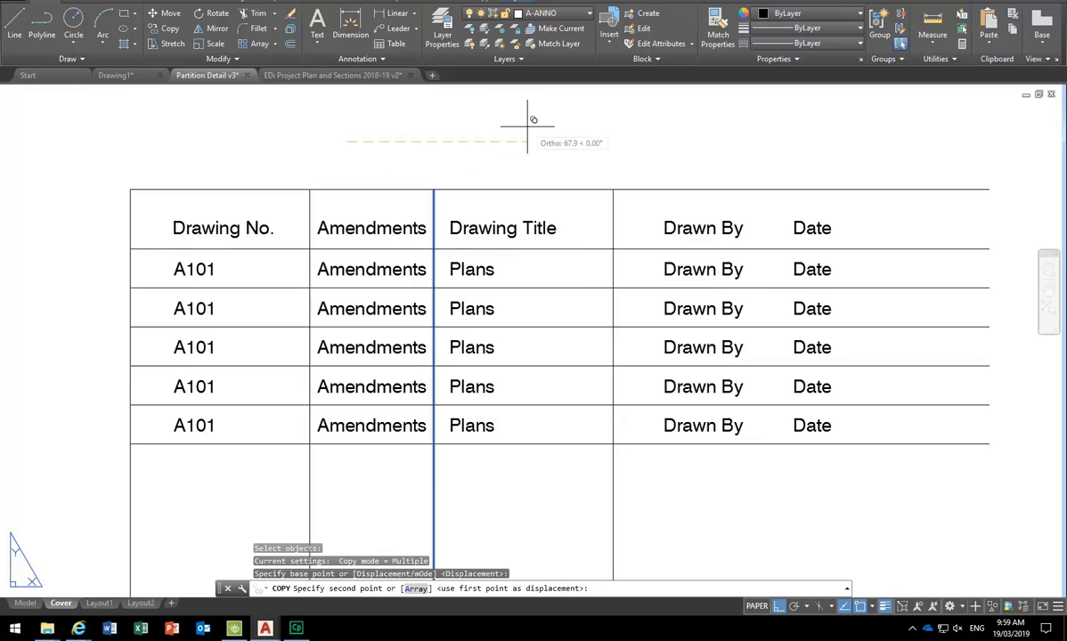
{"action": "left_click", "coordinate": [528, 124]}
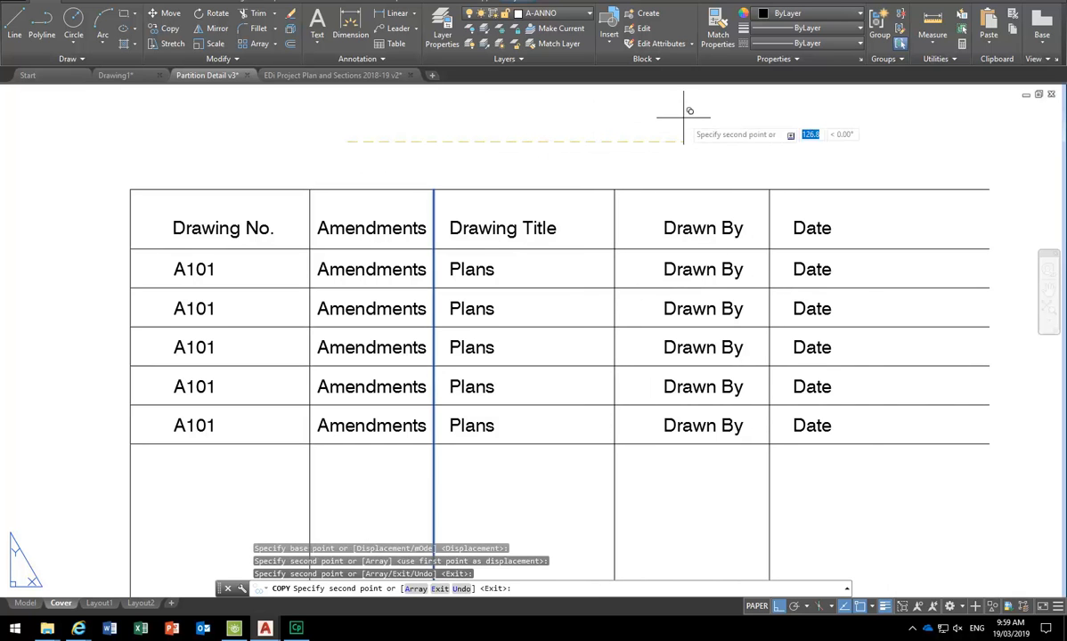
{"action": "left_click", "coordinate": [785, 112]}
{"action": "key", "text": "Escape"}
{"action": "scroll", "coordinate": [576, 155], "scroll_direction": "down", "scroll_amount": 4}
{"action": "middle_click_drag", "start_coordinate": [576, 155], "coordinate": [472, 290]}
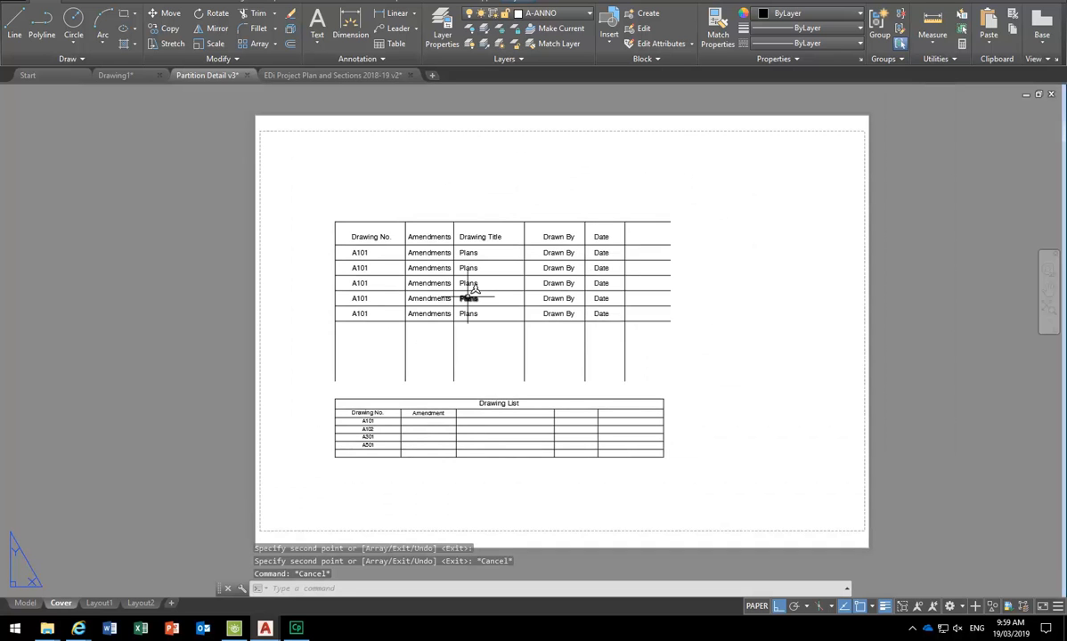
{"action": "scroll", "coordinate": [390, 455], "scroll_direction": "up", "scroll_amount": 4}
{"action": "left_click", "coordinate": [324, 389]}
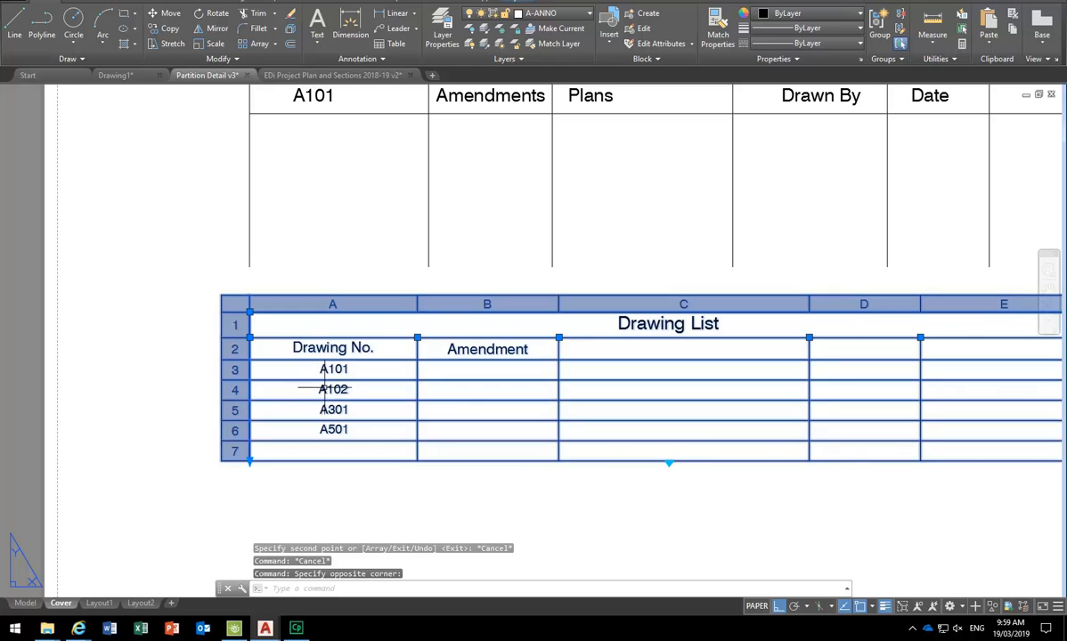
{"action": "double_click", "coordinate": [324, 390]}
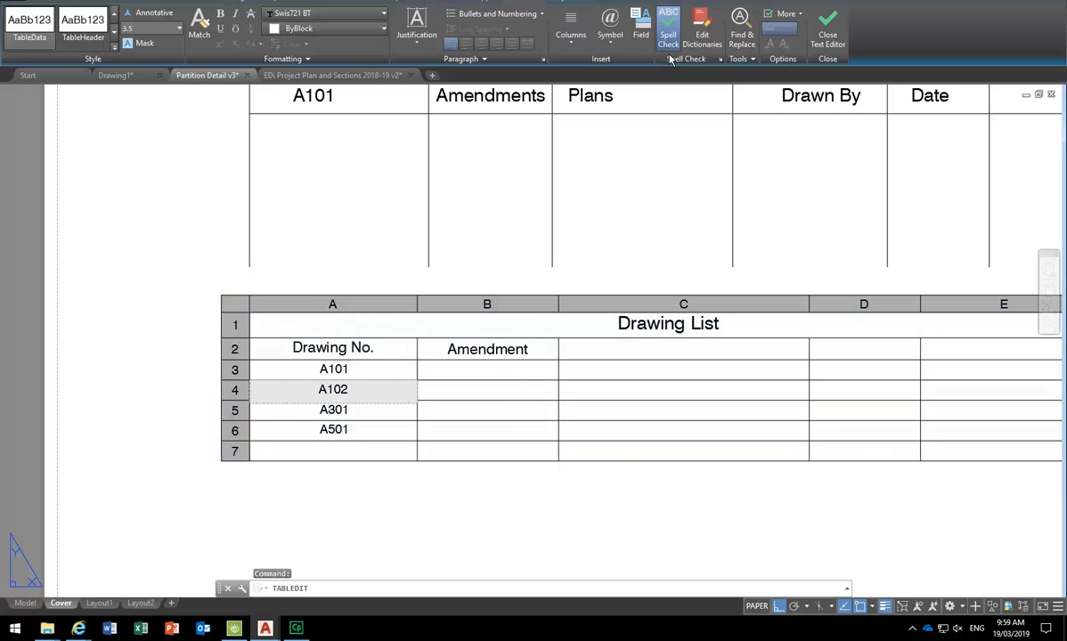
{"action": "right_click", "coordinate": [336, 396]}
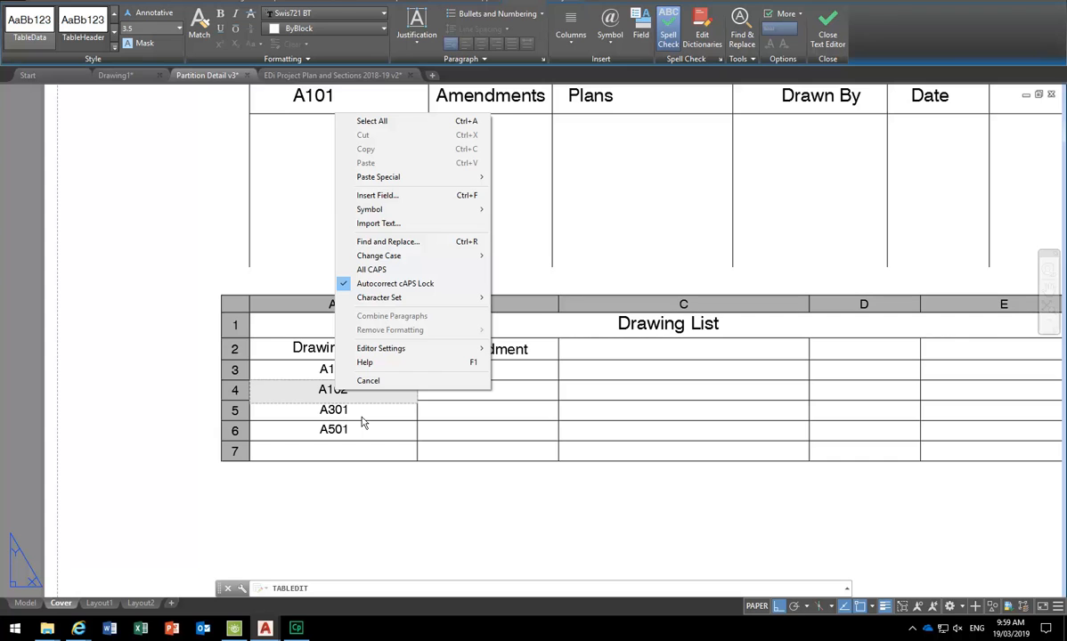
{"action": "key", "text": "Escape"}
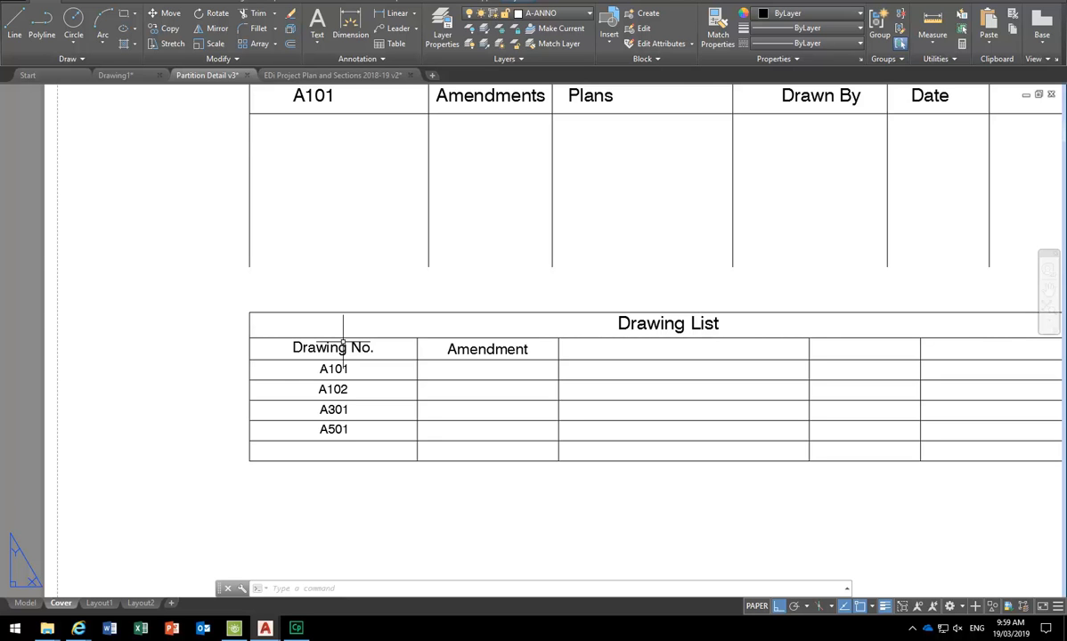
- Zoom in and out around the five-row A101 register table to review it
{"action": "scroll", "coordinate": [343, 347], "scroll_direction": "down", "scroll_amount": 4}
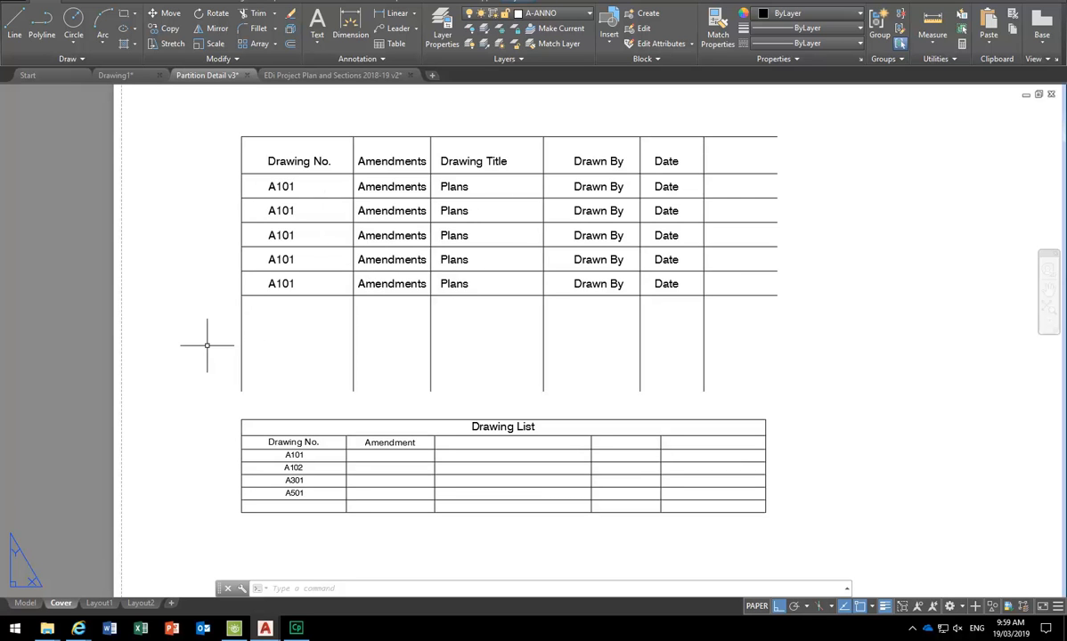
{"action": "scroll", "coordinate": [270, 202], "scroll_direction": "up", "scroll_amount": 3}
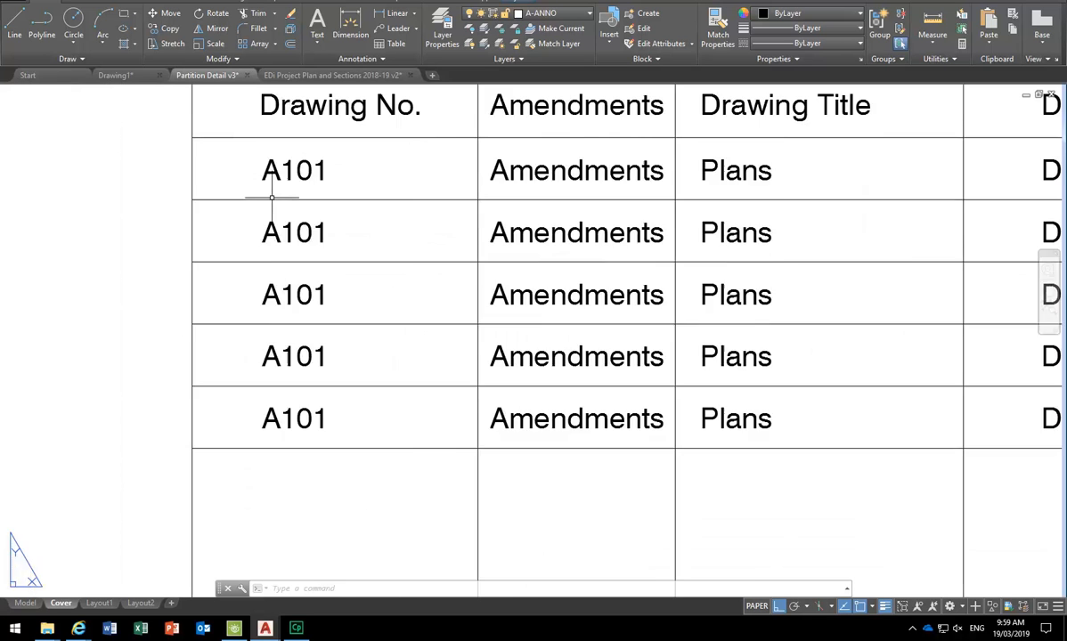
{"action": "scroll", "coordinate": [279, 218], "scroll_direction": "down", "scroll_amount": 1}
{"action": "scroll", "coordinate": [291, 207], "scroll_direction": "up", "scroll_amount": 2}
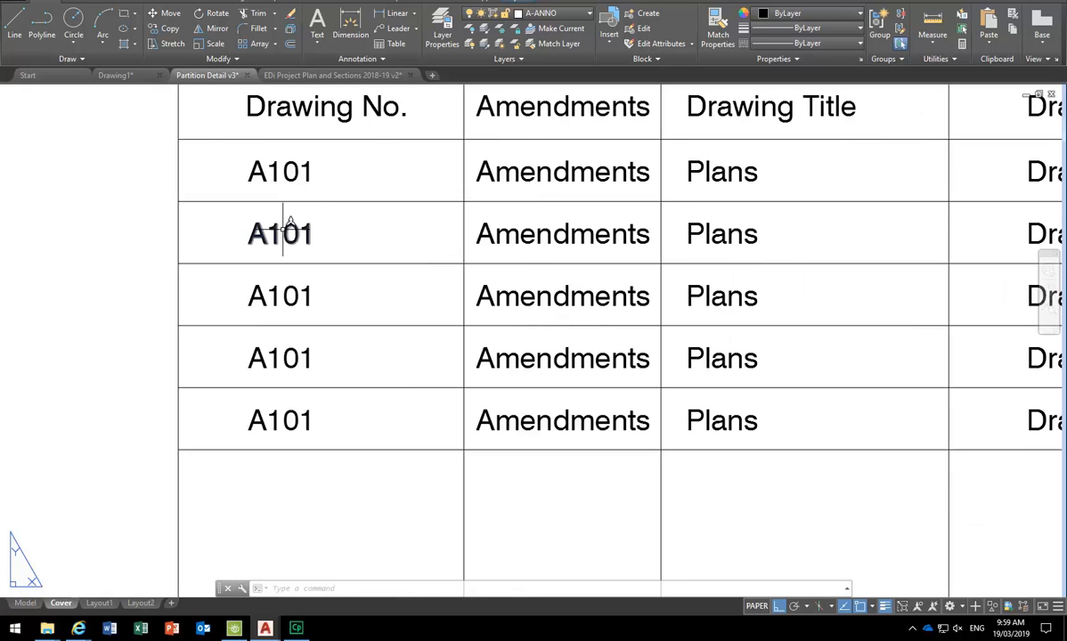
{"action": "scroll", "coordinate": [279, 227], "scroll_direction": "down", "scroll_amount": 2}
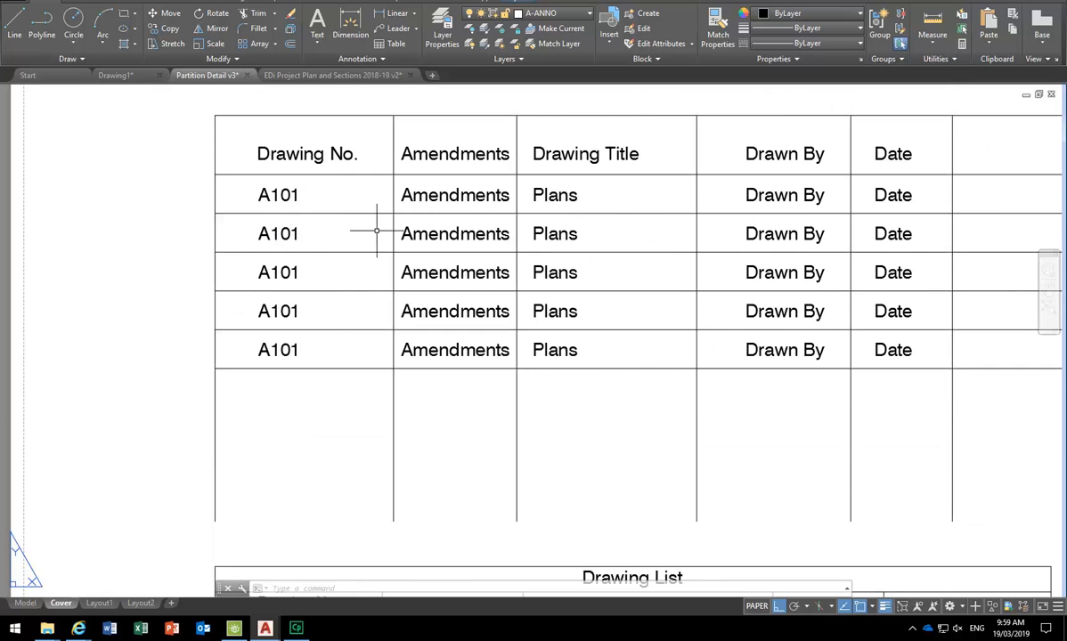
{"action": "scroll", "coordinate": [376, 231], "scroll_direction": "down", "scroll_amount": 1}
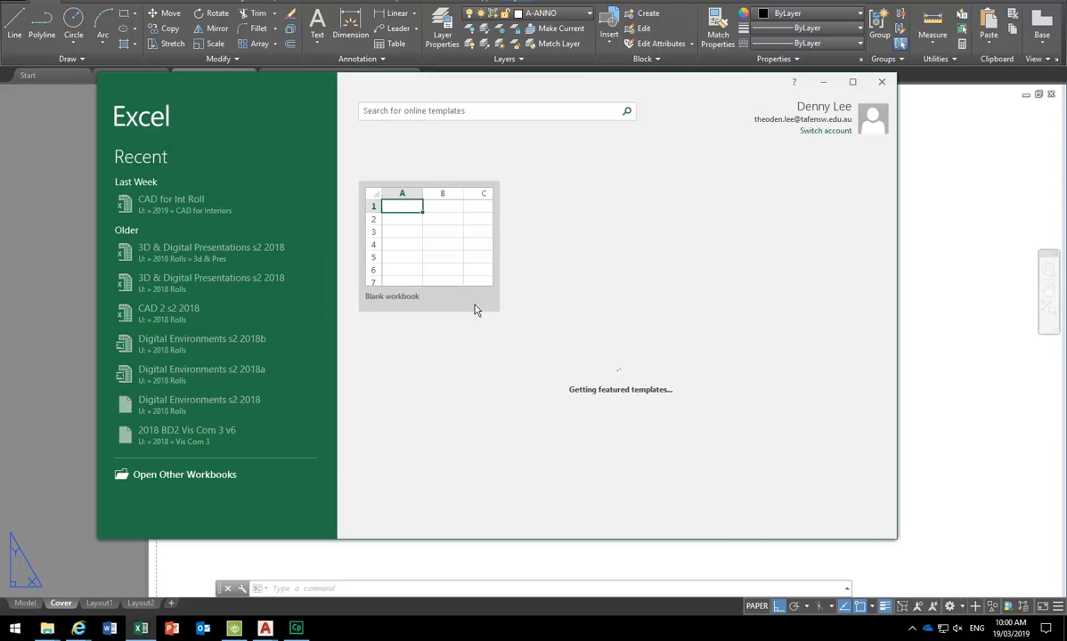
- Start a blank workbook and enter A0101 in cell A5
{"action": "left_click", "coordinate": [442, 281]}
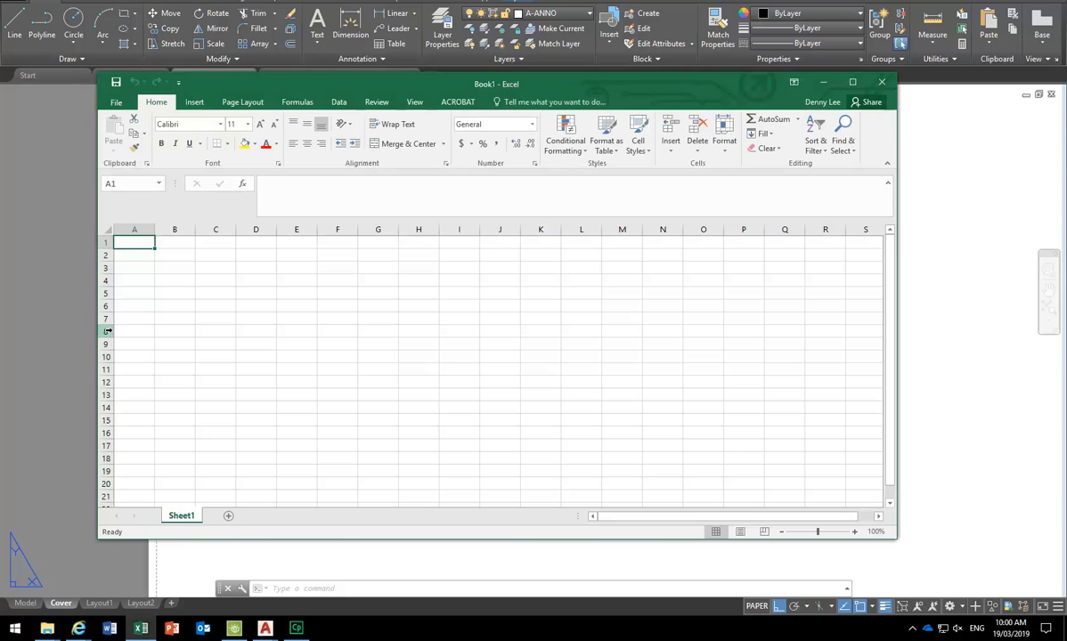
{"action": "left_click", "coordinate": [133, 291]}
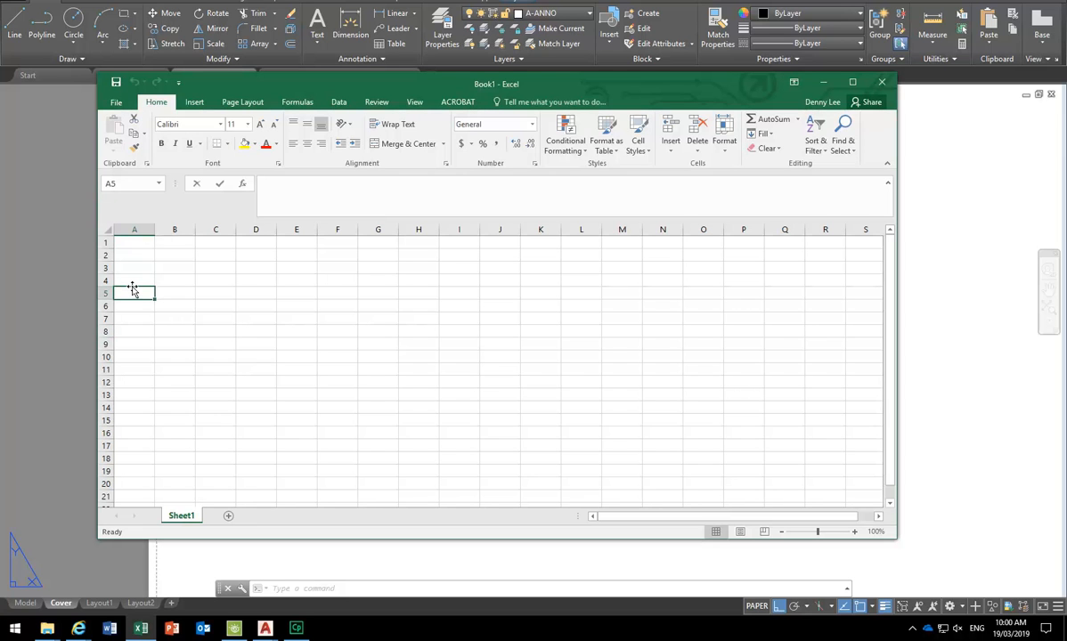
{"action": "type", "text": "A010"}
{"action": "key", "text": "Return"}
{"action": "type", "text": "A021"}
{"action": "key", "text": "Return"}
{"action": "left_click", "coordinate": [136, 293]}
{"action": "left_click", "coordinate": [325, 191]}
{"action": "type", "text": "1"}
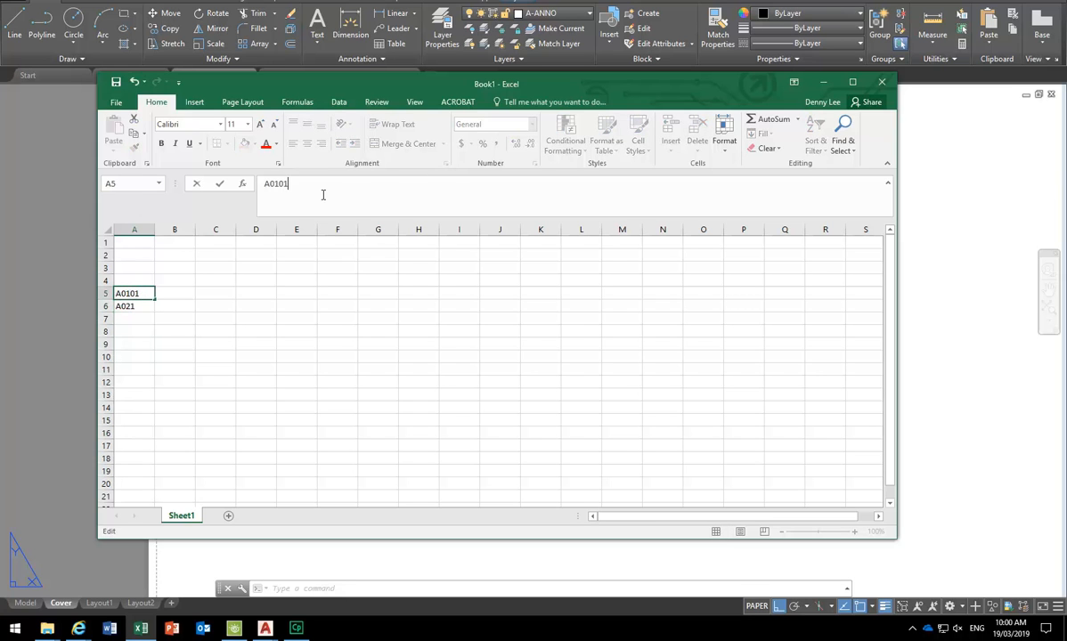
{"action": "left_click", "coordinate": [258, 318]}
- Correct cell A6 so it reads A0102
{"action": "left_click", "coordinate": [139, 304]}
{"action": "left_click", "coordinate": [319, 183]}
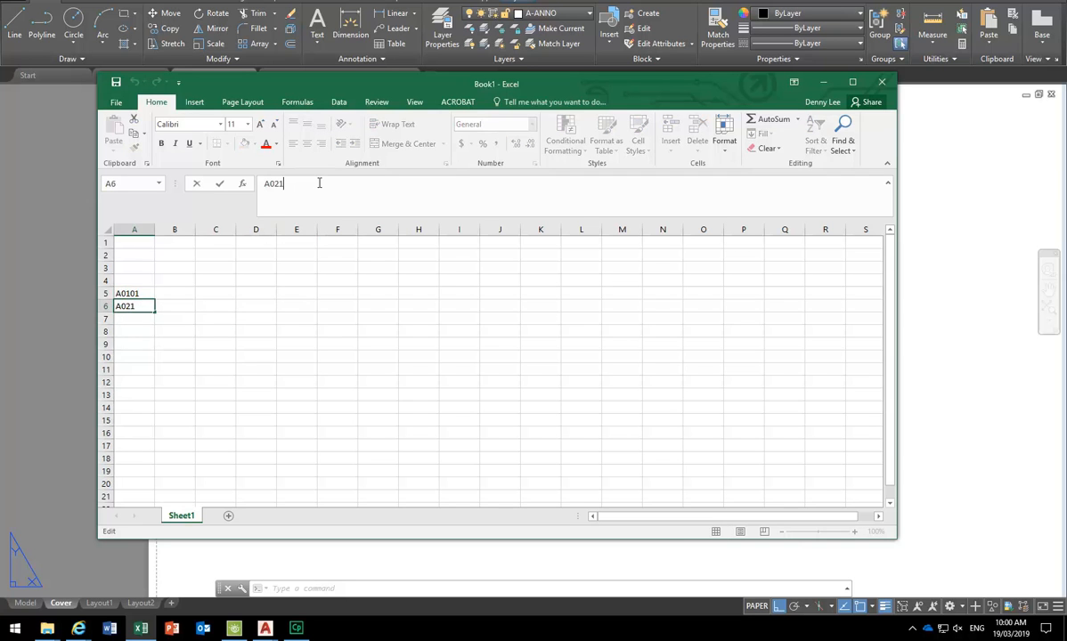
{"action": "type", "text": "1"}
{"action": "left_click", "coordinate": [254, 344]}
{"action": "left_click", "coordinate": [133, 293]}
{"action": "left_click", "coordinate": [127, 304]}
{"action": "left_click_drag", "start_coordinate": [257, 184], "coordinate": [352, 187]}
{"action": "type", "text": "A0102"}
{"action": "key", "text": "Return"}
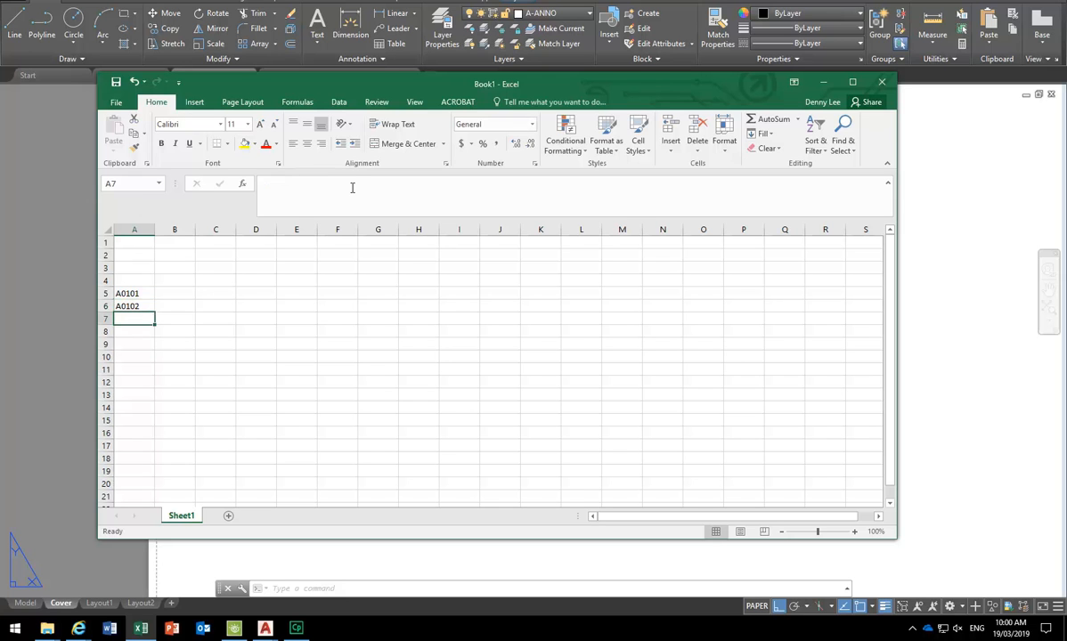
- Fill the A0101–A0102 series down to row 13, ending at A0109
{"action": "left_click", "coordinate": [136, 293]}
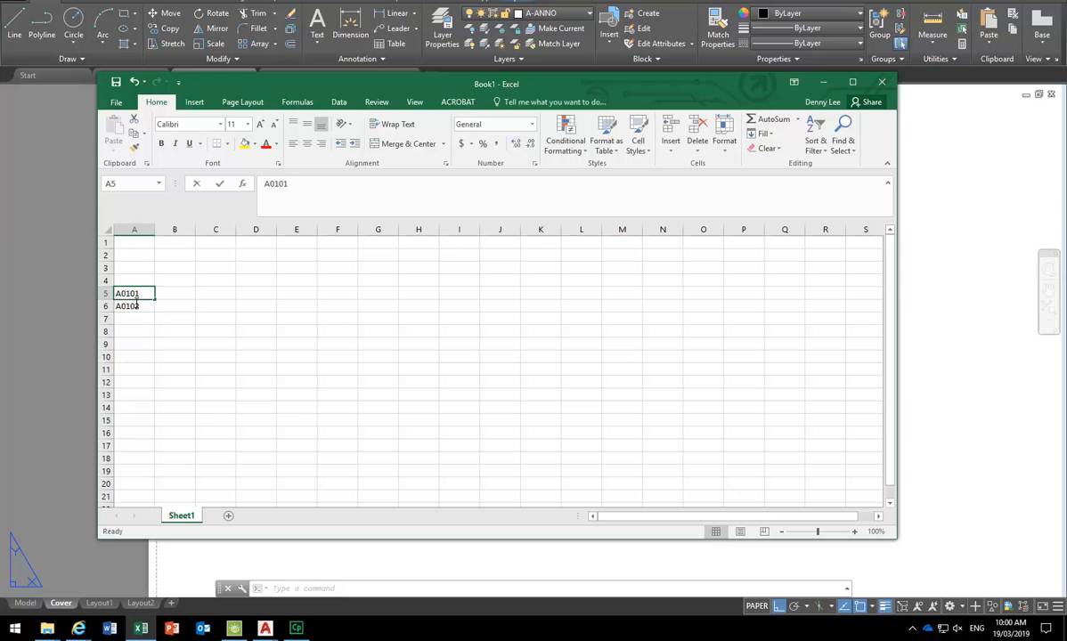
{"action": "left_click", "coordinate": [138, 305]}
{"action": "left_click_drag", "start_coordinate": [140, 293], "coordinate": [151, 405]}
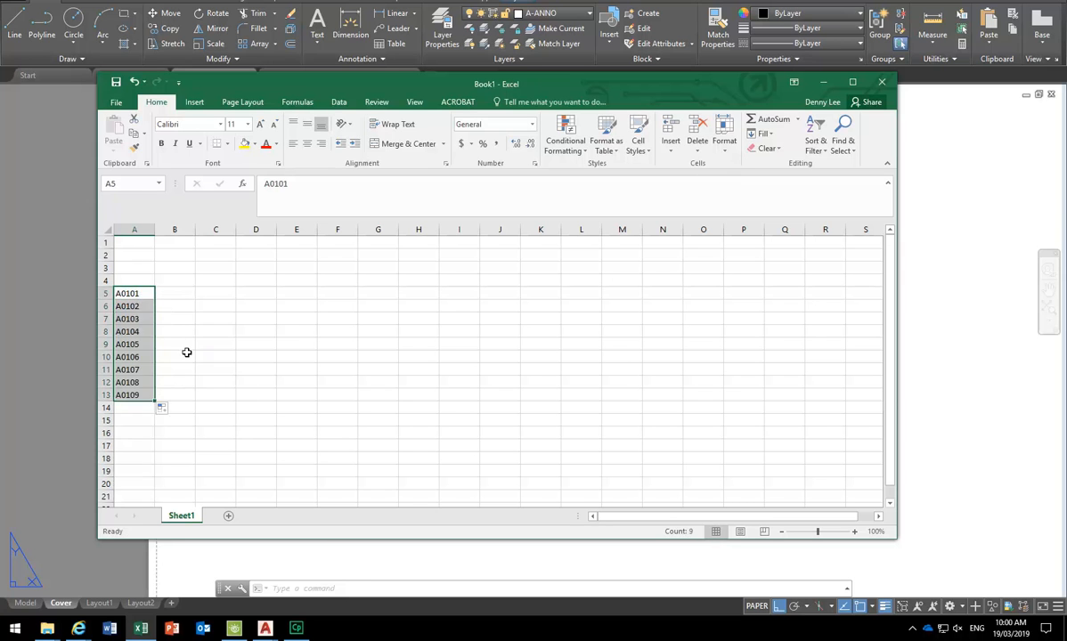
{"action": "left_click", "coordinate": [187, 356]}
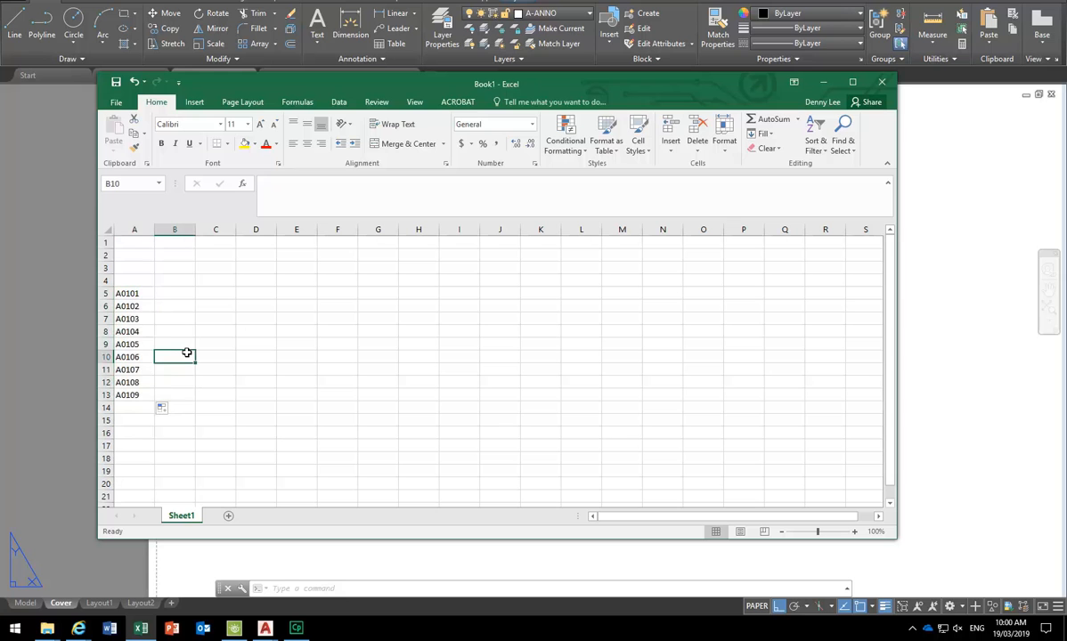
- Insert a row above A0105 and enter A104A in cell A9
{"action": "left_click", "coordinate": [108, 345]}
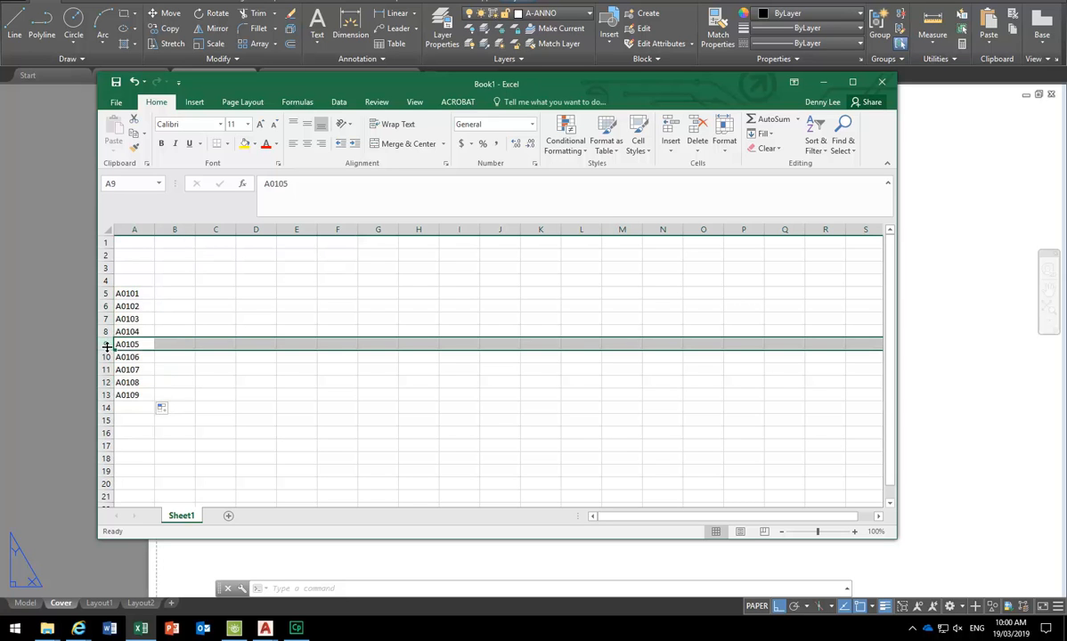
{"action": "right_click", "coordinate": [108, 347]}
{"action": "left_click", "coordinate": [138, 436]}
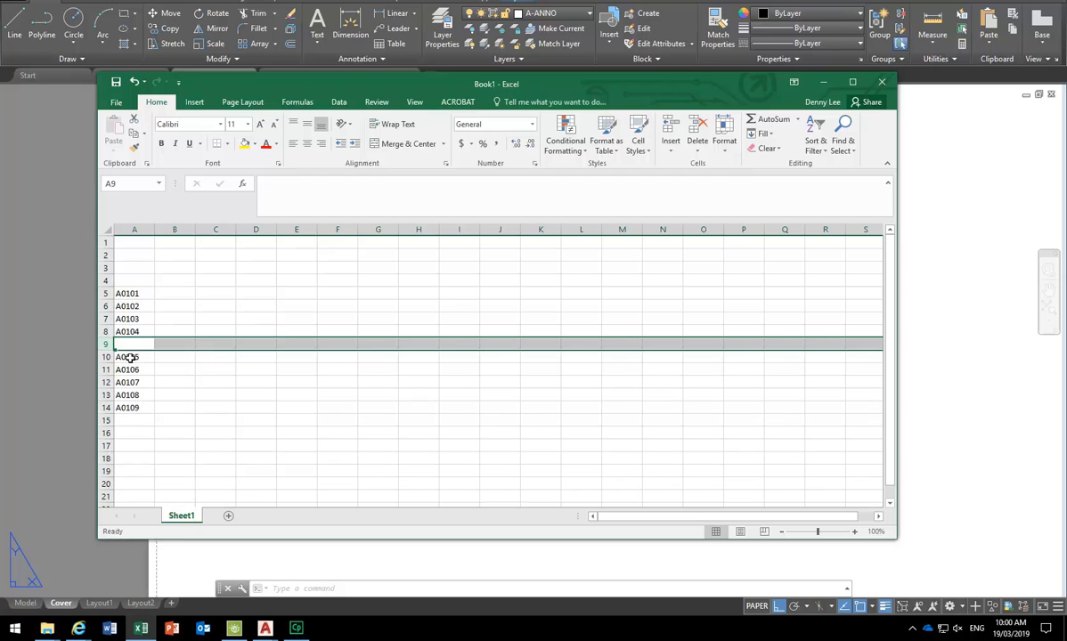
{"action": "left_click", "coordinate": [130, 344]}
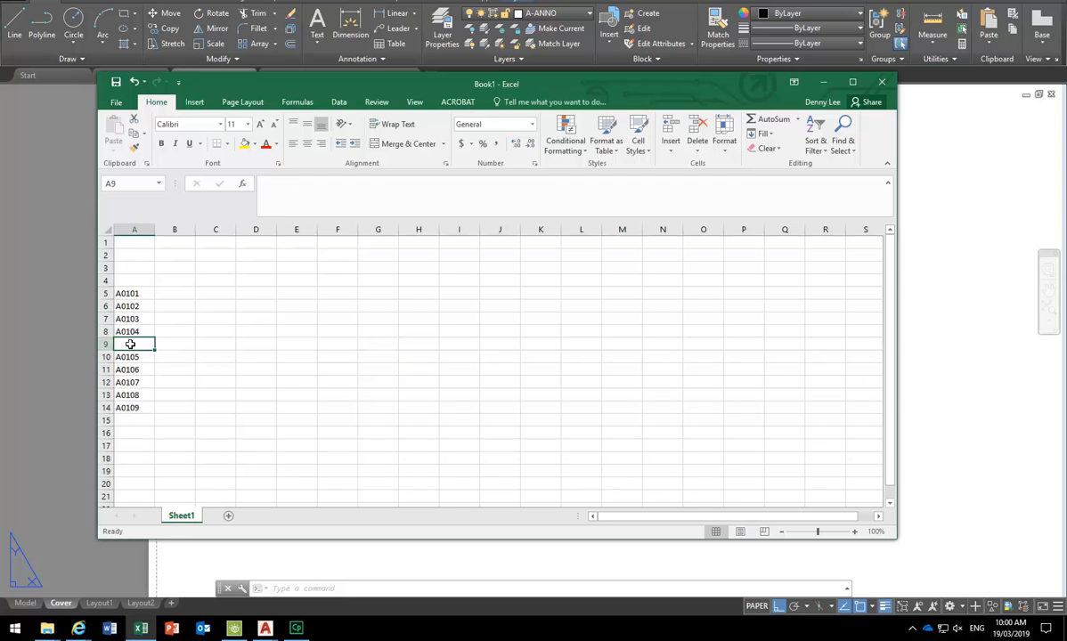
{"action": "type", "text": "a"}
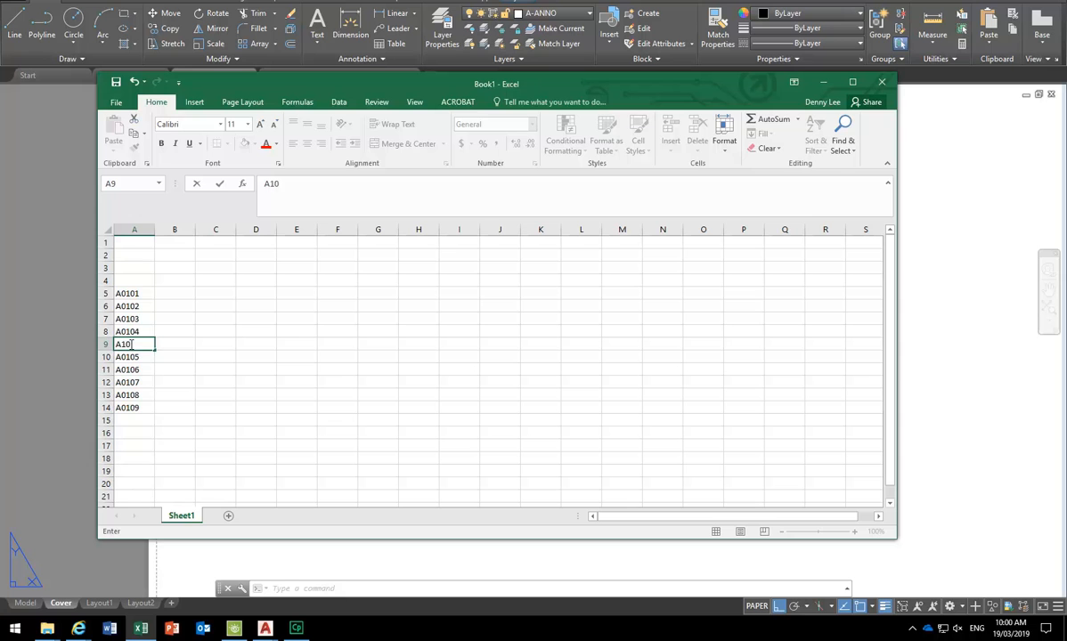
{"action": "type", "text": "A"}
{"action": "key", "text": "Return"}
{"action": "left_click", "coordinate": [227, 369]}
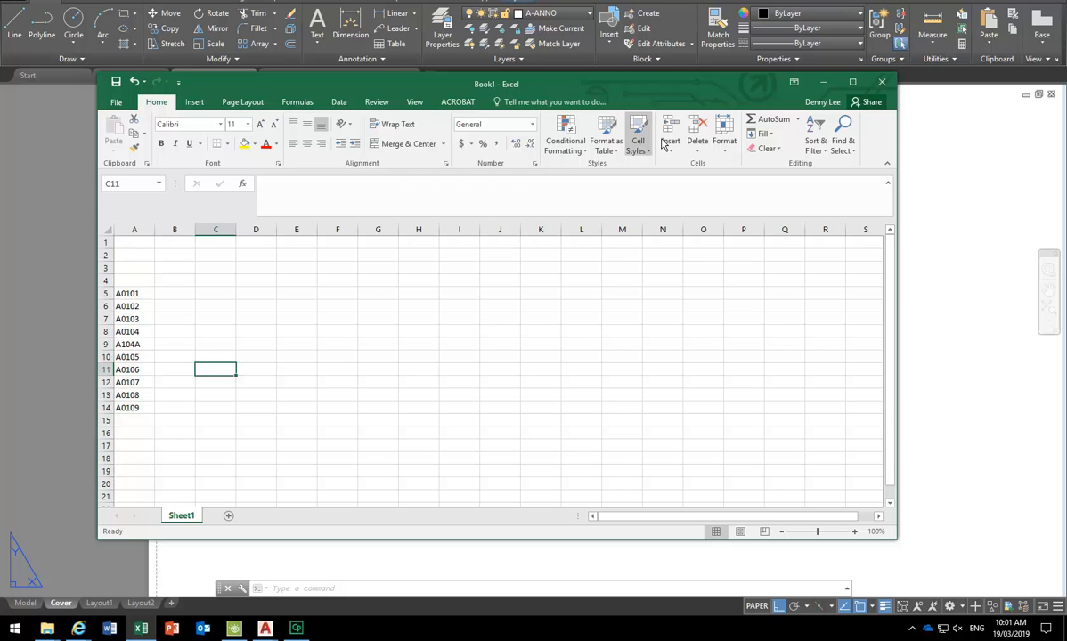
- Minimise Excel and return to the cover layout, clearing the Drawing List cell selection
{"action": "left_click", "coordinate": [823, 82]}
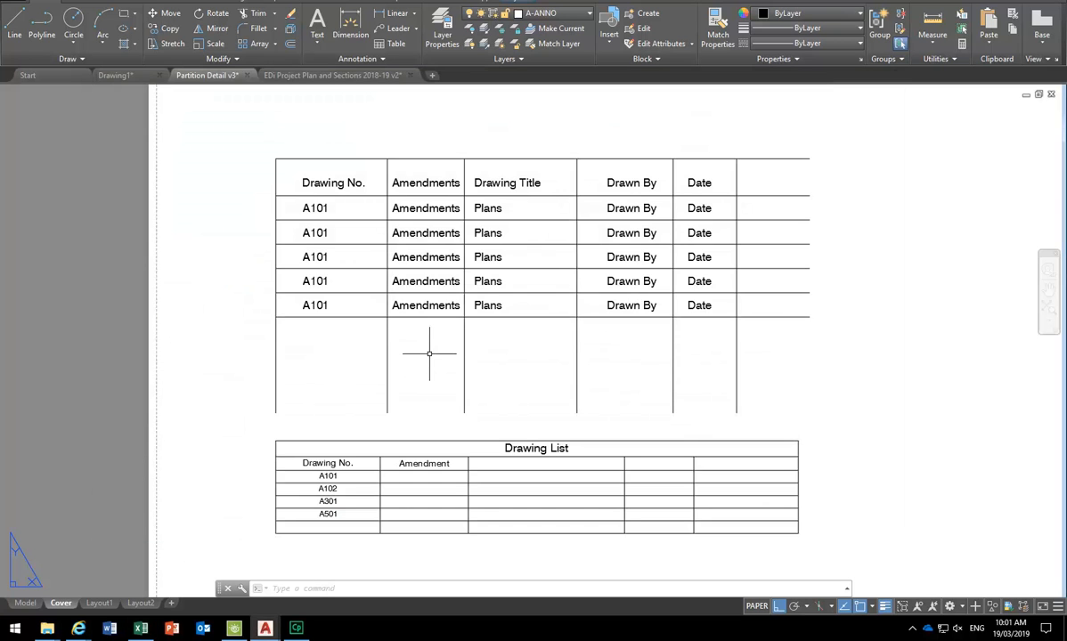
{"action": "left_click", "coordinate": [422, 459]}
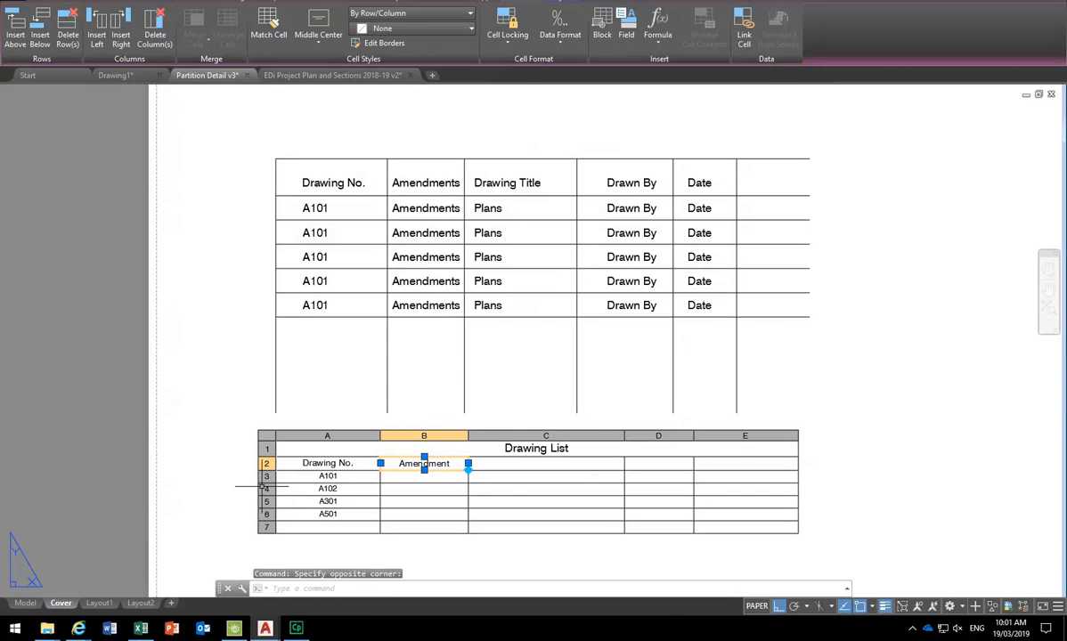
{"action": "key", "text": "Escape"}
{"action": "key", "text": "Escape"}
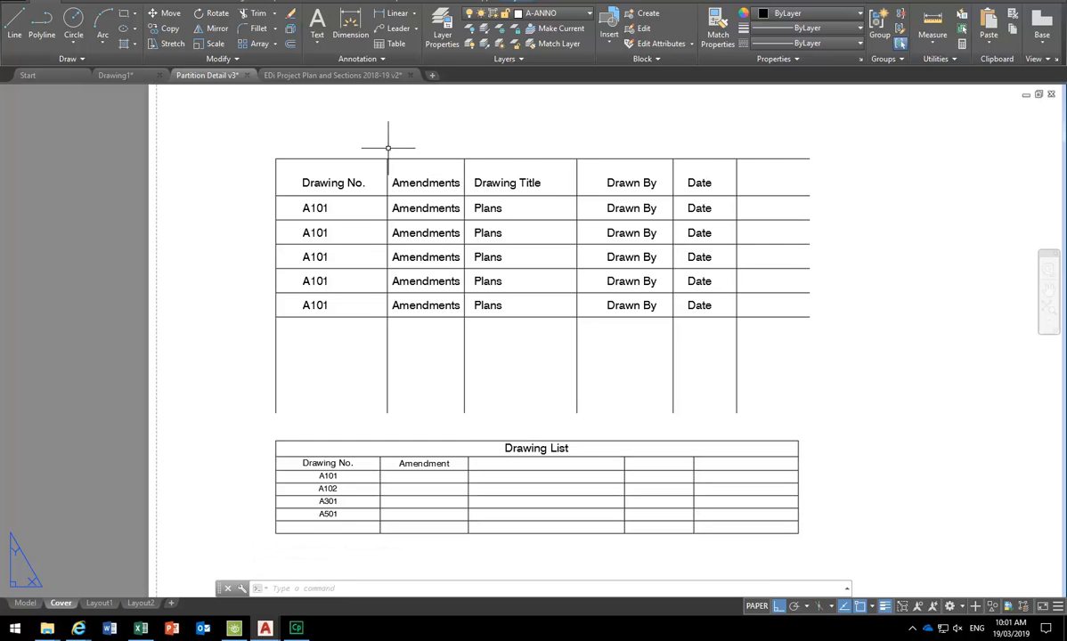
{"action": "middle_click_drag", "start_coordinate": [390, 131], "coordinate": [391, 145]}
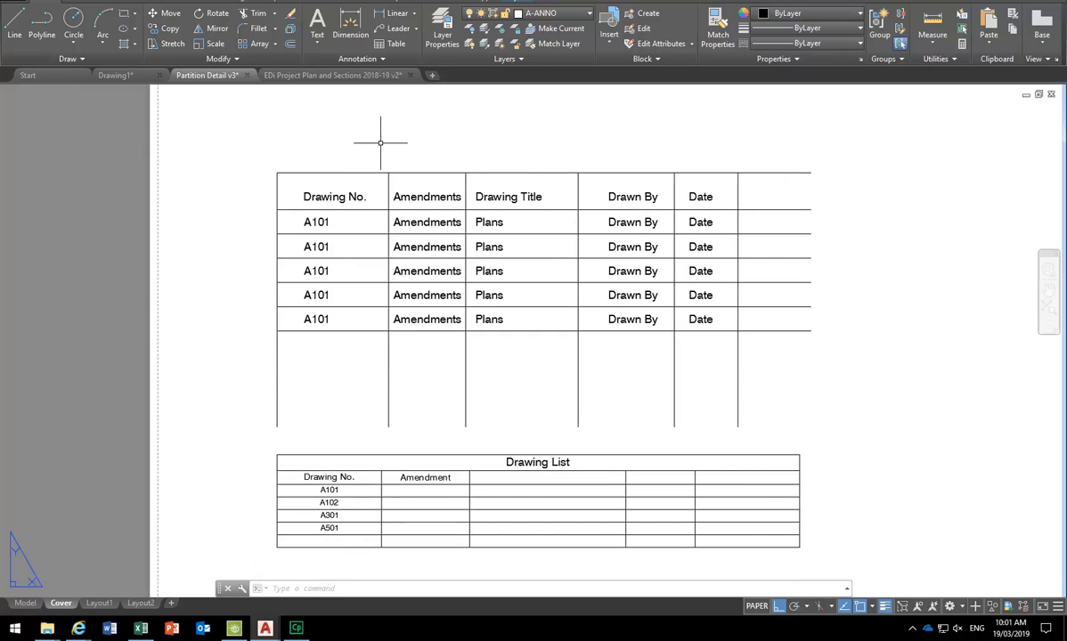
- Start a STRETCH over the table's top, cancel it, then select the Drawing List table
{"action": "type", "text": "s"}
{"action": "key", "text": "Return"}
{"action": "left_click", "coordinate": [864, 139]}
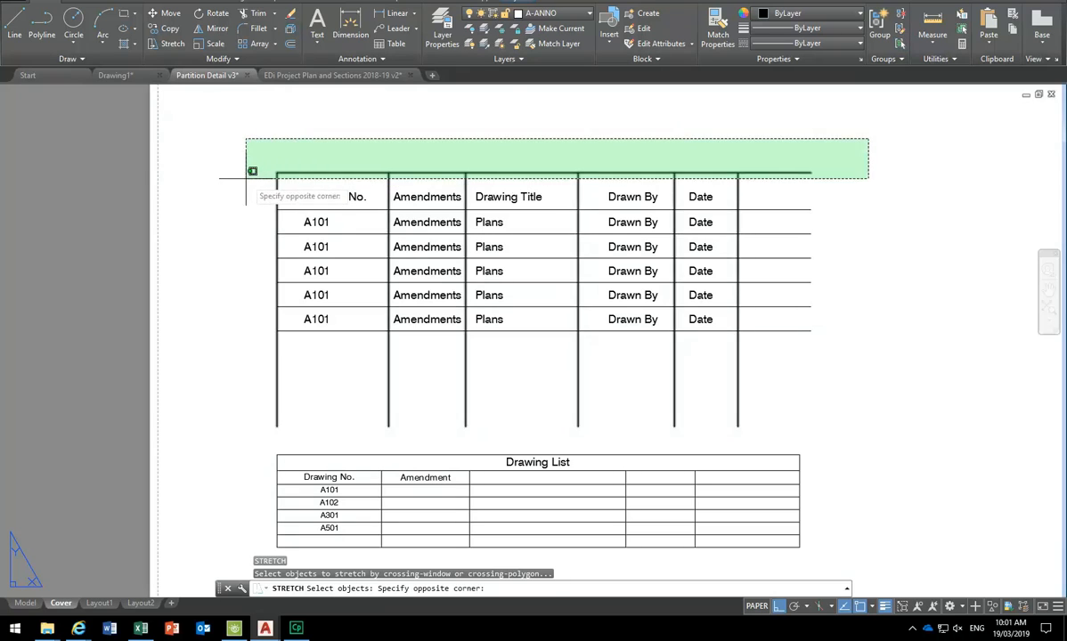
{"action": "left_click", "coordinate": [213, 182]}
{"action": "key", "text": "Return"}
{"action": "left_click", "coordinate": [213, 138]}
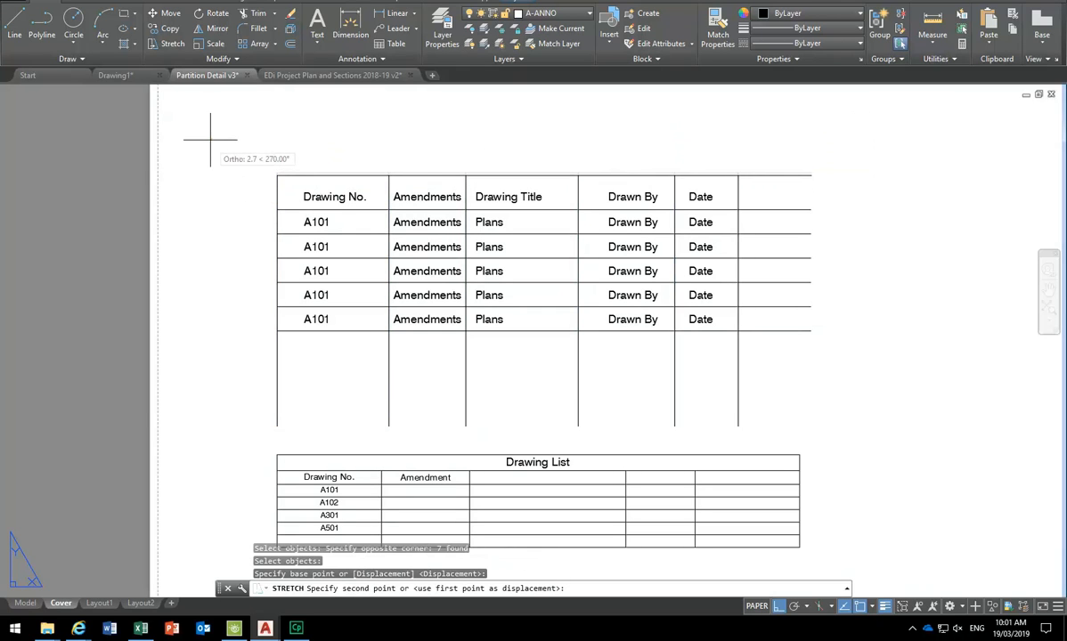
{"action": "key", "text": "Escape"}
{"action": "left_click", "coordinate": [412, 453]}
{"action": "left_click", "coordinate": [413, 454]}
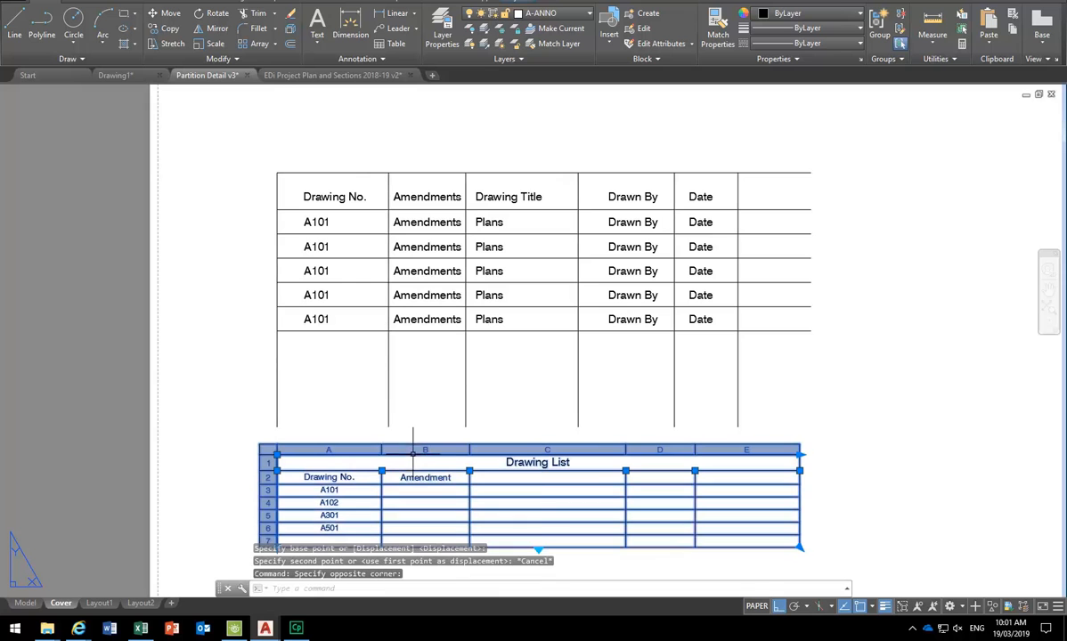
{"action": "right_click", "coordinate": [366, 335]}
{"action": "mouse_move", "coordinate": [414, 371]}
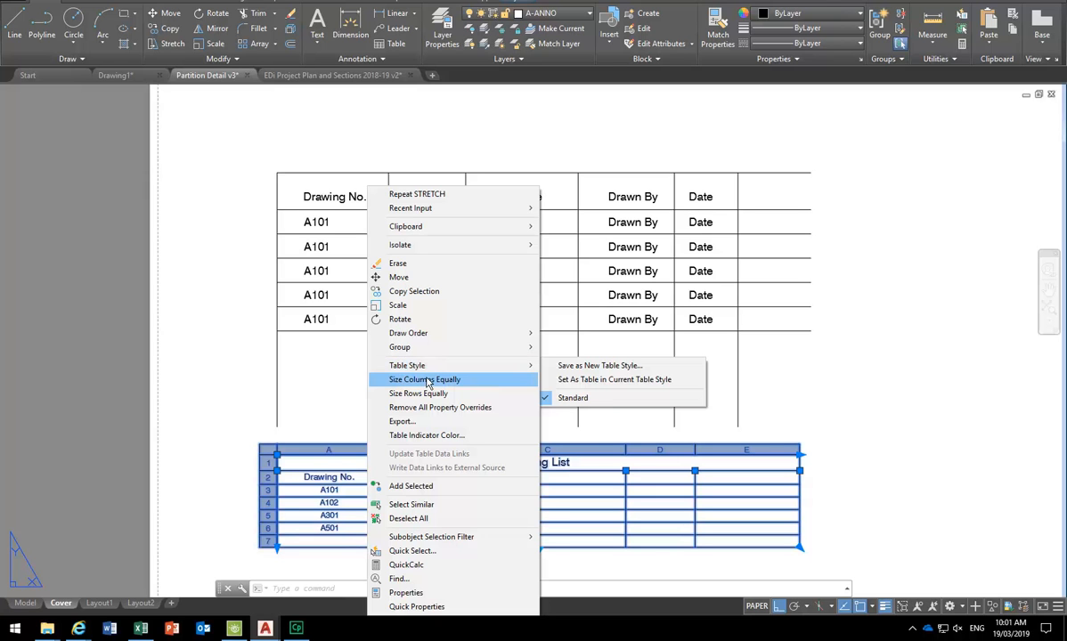
{"action": "key", "text": "Escape"}
{"action": "key", "text": "Escape"}
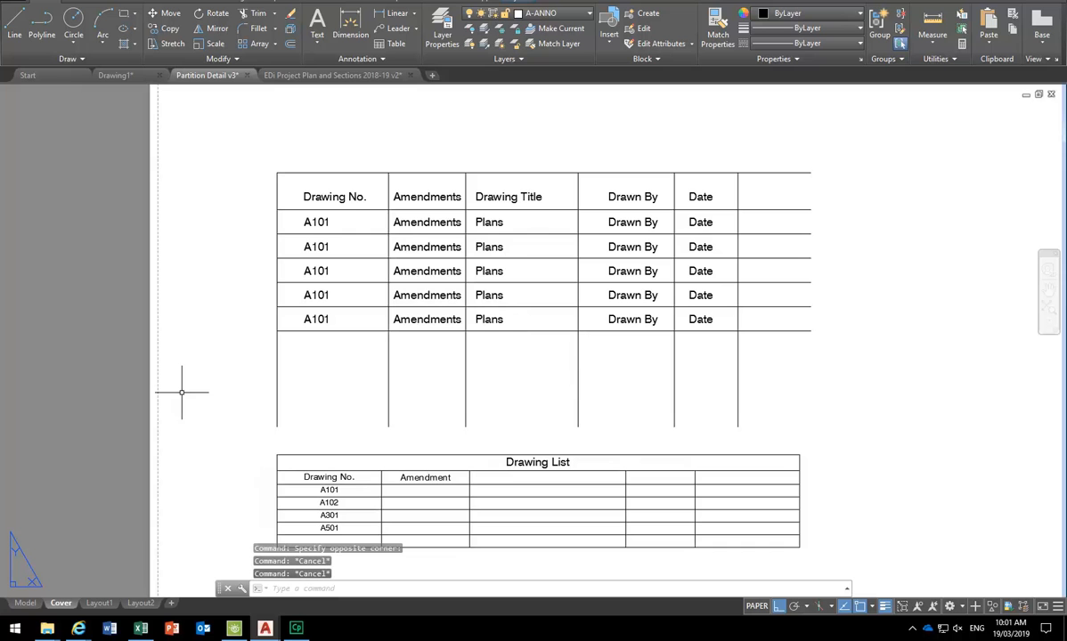
{"action": "left_click", "coordinate": [142, 630]}
{"action": "left_click", "coordinate": [141, 630]}
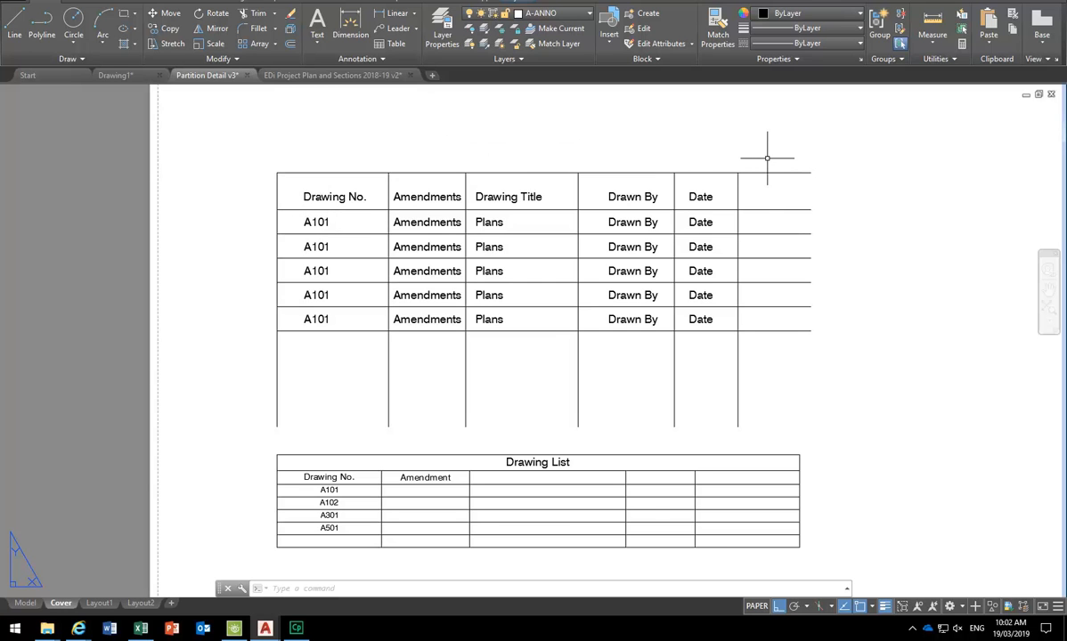
- Trim the line ends right of the Date column and the empty rows below the register
{"action": "key", "text": "Return"}
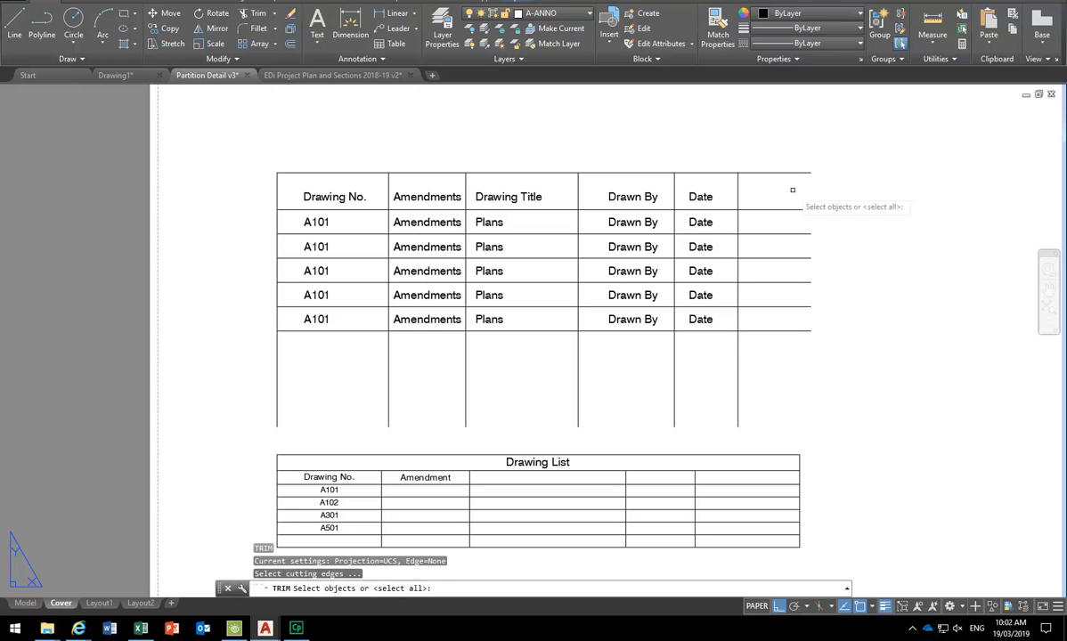
{"action": "key", "text": "Return"}
{"action": "left_click", "coordinate": [840, 151]}
{"action": "left_click", "coordinate": [797, 307]}
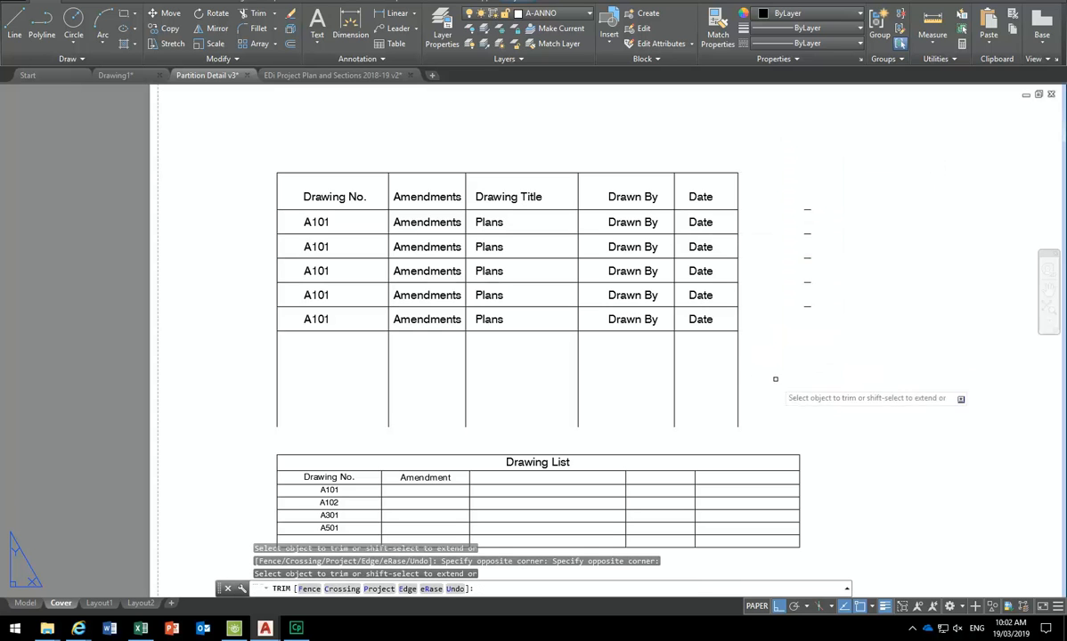
{"action": "left_click", "coordinate": [795, 363]}
{"action": "left_click", "coordinate": [229, 405]}
{"action": "key", "text": "Return"}
- Erase the five leftover dashes to the right of the register table
{"action": "left_click", "coordinate": [779, 135]}
{"action": "left_click", "coordinate": [861, 378]}
{"action": "key", "text": "Delete"}
{"action": "scroll", "coordinate": [351, 114], "scroll_direction": "up", "scroll_amount": 2}
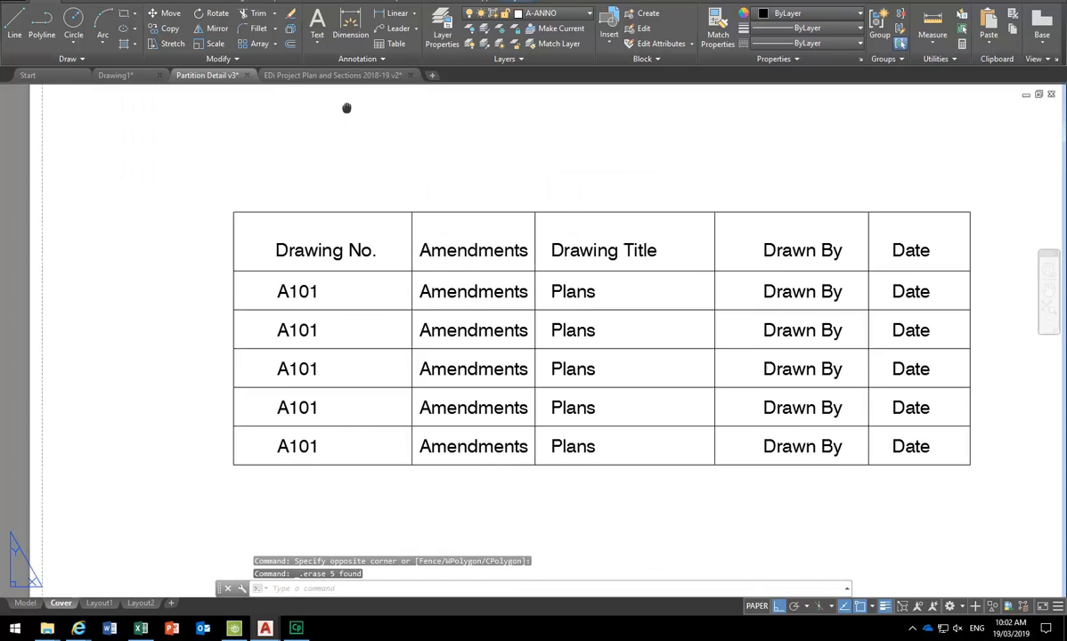
{"action": "scroll", "coordinate": [463, 190], "scroll_direction": "down", "scroll_amount": 2}
{"action": "scroll", "coordinate": [488, 249], "scroll_direction": "up", "scroll_amount": 2}
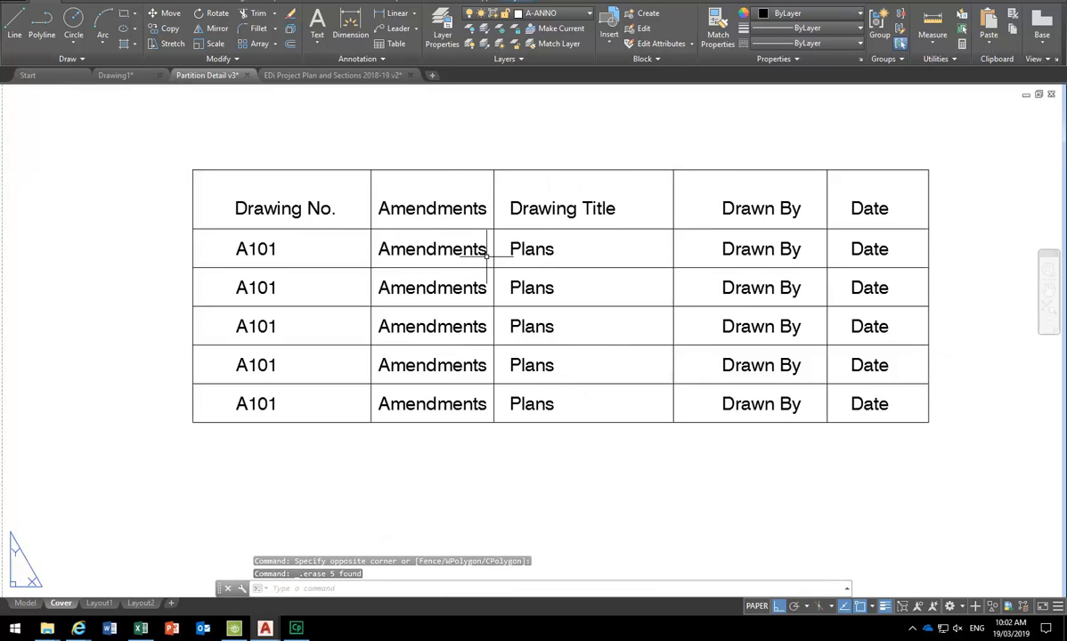
{"action": "scroll", "coordinate": [683, 326], "scroll_direction": "down", "scroll_amount": 2}
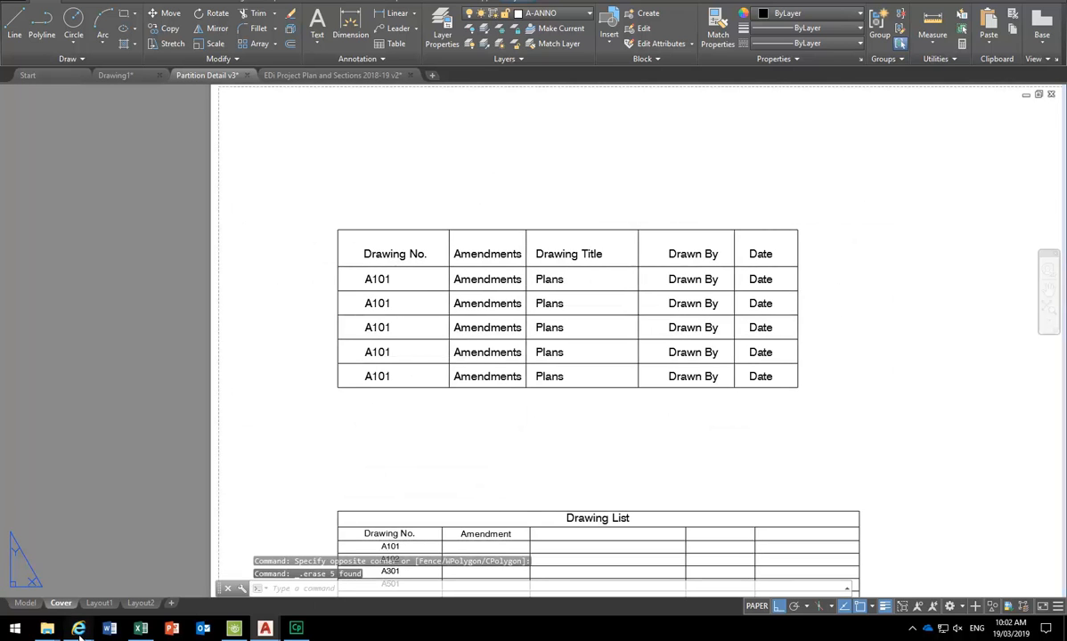
- Show the assessment brief at section 4 Construction drawings beside a half-width AutoCAD window
{"action": "mouse_move", "coordinate": [78, 627]}
{"action": "mouse_move", "coordinate": [354, 580]}
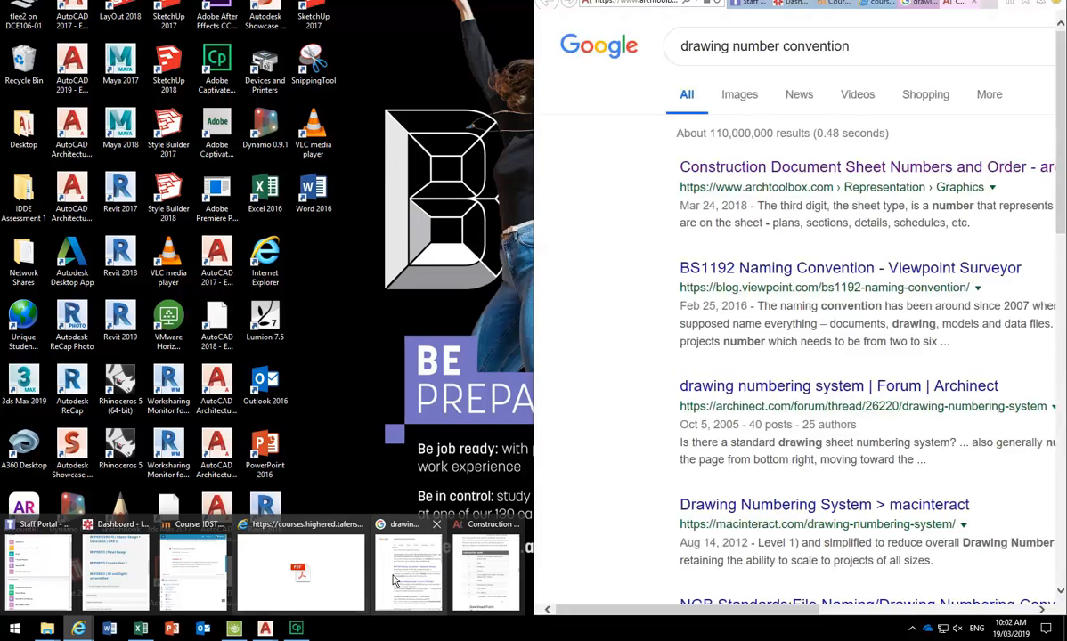
{"action": "left_click", "coordinate": [319, 577]}
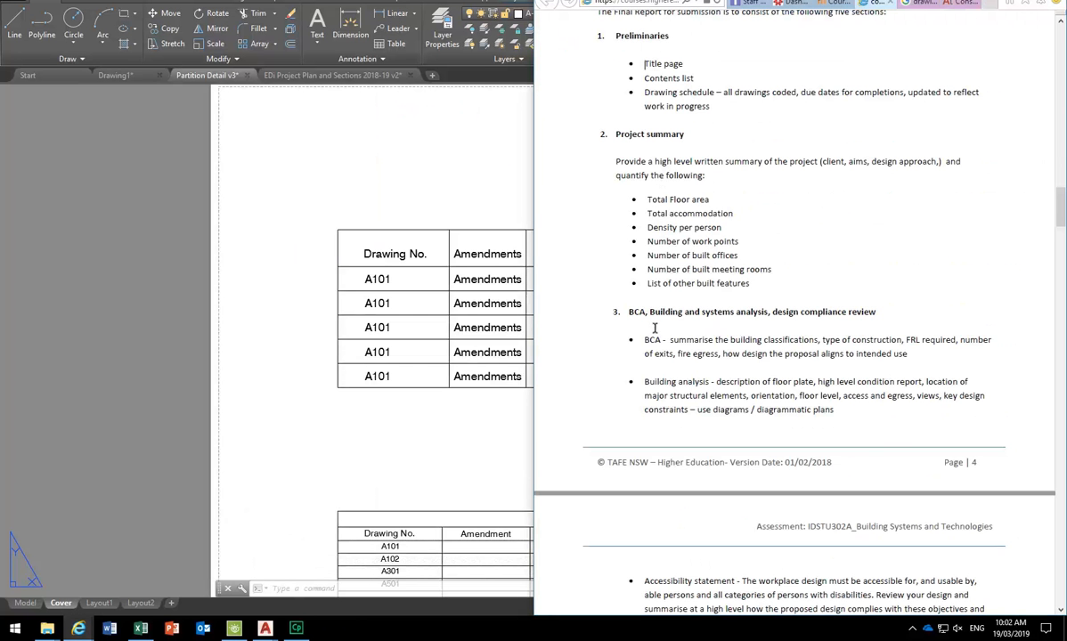
{"action": "scroll", "coordinate": [656, 332], "scroll_direction": "down", "scroll_amount": 3}
{"action": "scroll", "coordinate": [695, 262], "scroll_direction": "up", "scroll_amount": 7}
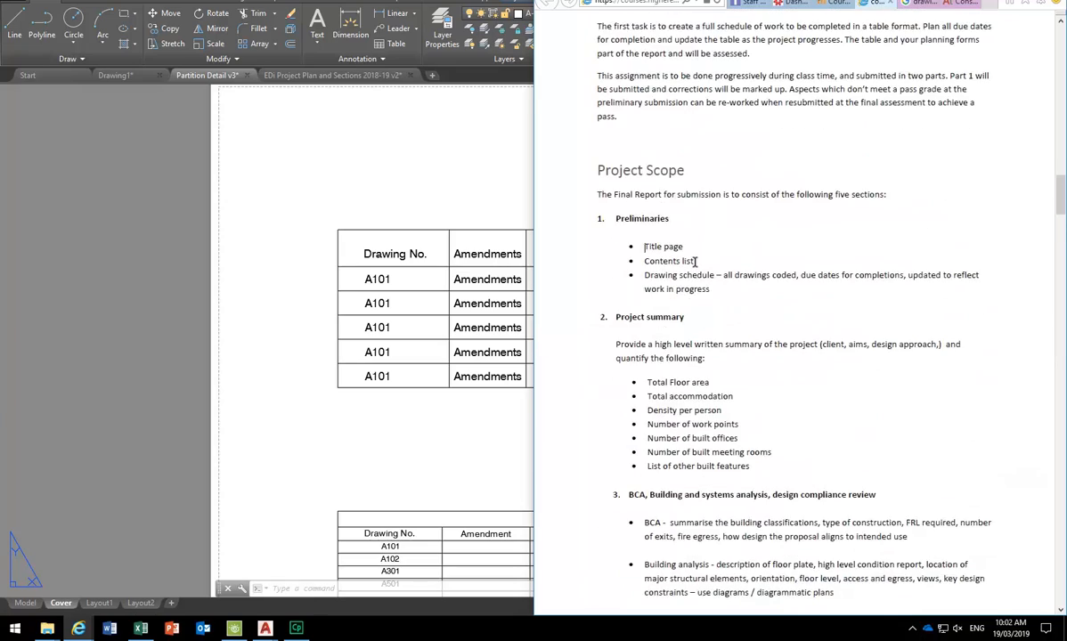
{"action": "scroll", "coordinate": [695, 261], "scroll_direction": "up", "scroll_amount": 20}
{"action": "scroll", "coordinate": [695, 267], "scroll_direction": "up", "scroll_amount": 7}
{"action": "scroll", "coordinate": [695, 264], "scroll_direction": "down", "scroll_amount": 9}
{"action": "scroll", "coordinate": [722, 294], "scroll_direction": "down", "scroll_amount": 20}
{"action": "scroll", "coordinate": [721, 293], "scroll_direction": "down", "scroll_amount": 13}
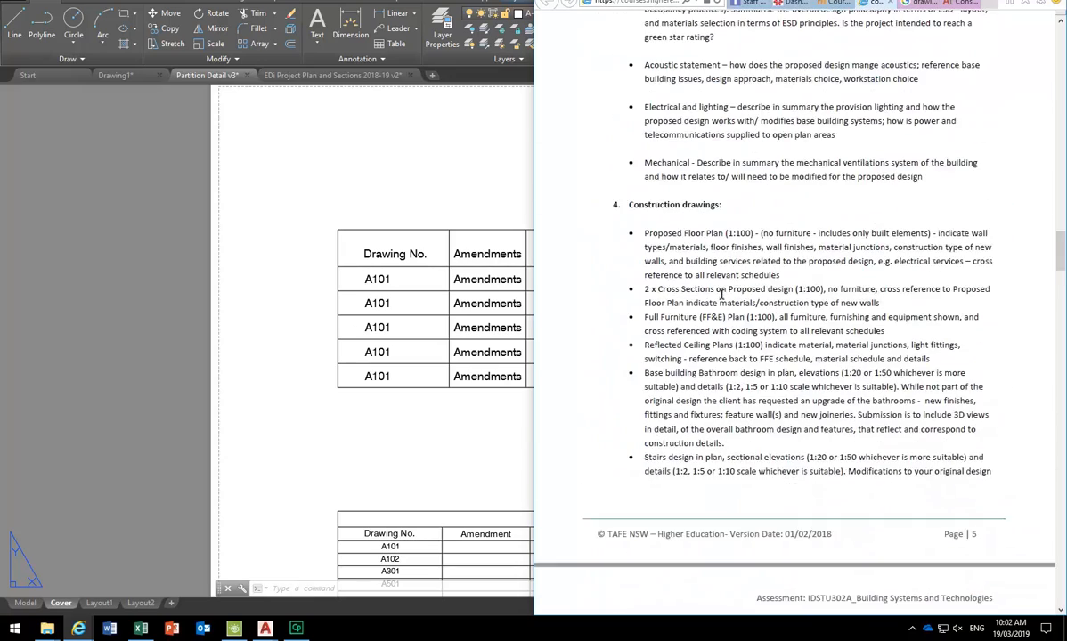
{"action": "left_click", "coordinate": [437, 197]}
{"action": "left_click", "coordinate": [1023, 10]}
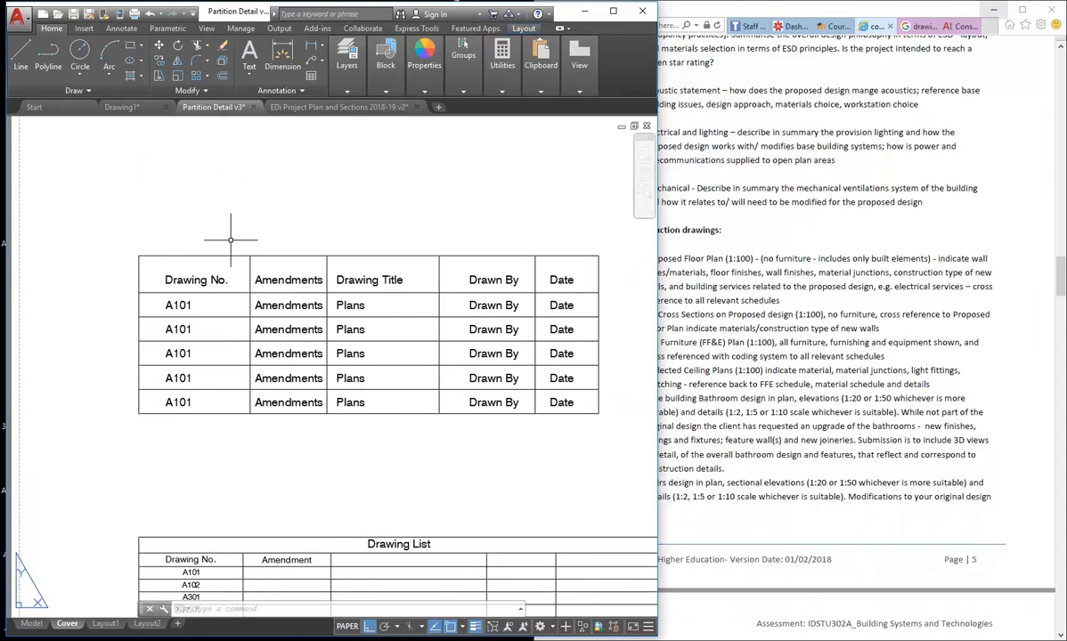
- Widen the drawing window and overtype the first-row Amendments text with A
{"action": "left_click", "coordinate": [838, 398]}
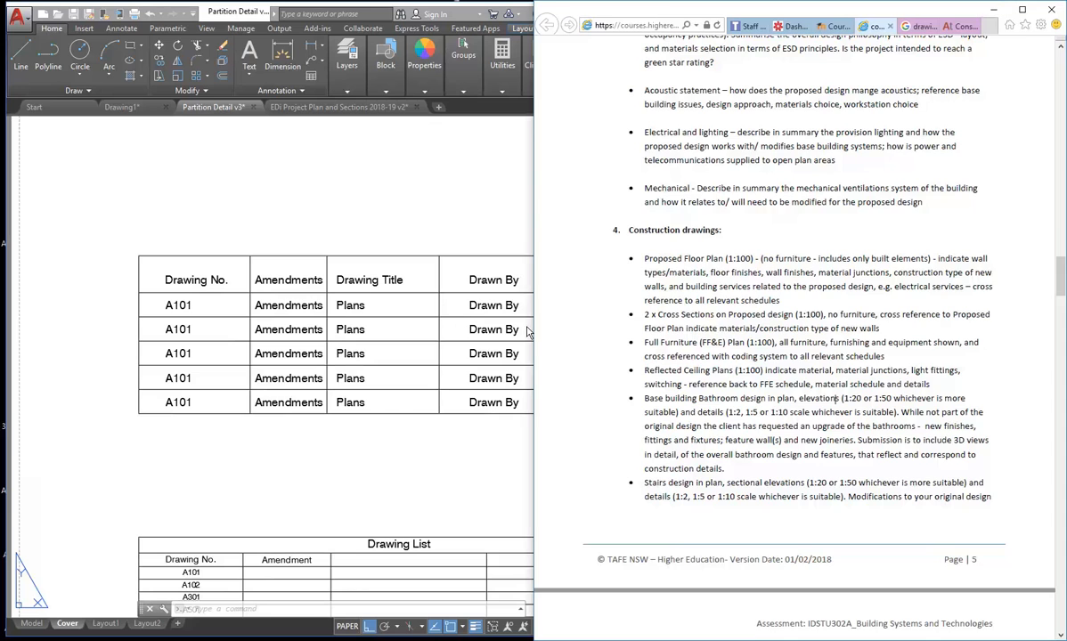
{"action": "left_click_drag", "start_coordinate": [534, 326], "coordinate": [657, 322]}
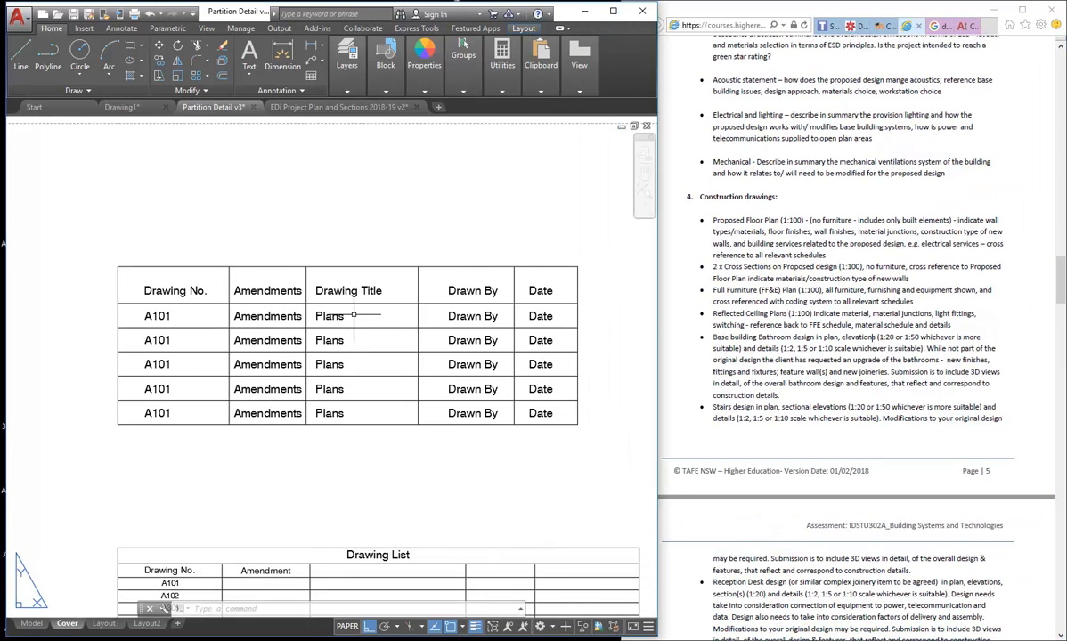
{"action": "double_click", "coordinate": [241, 315]}
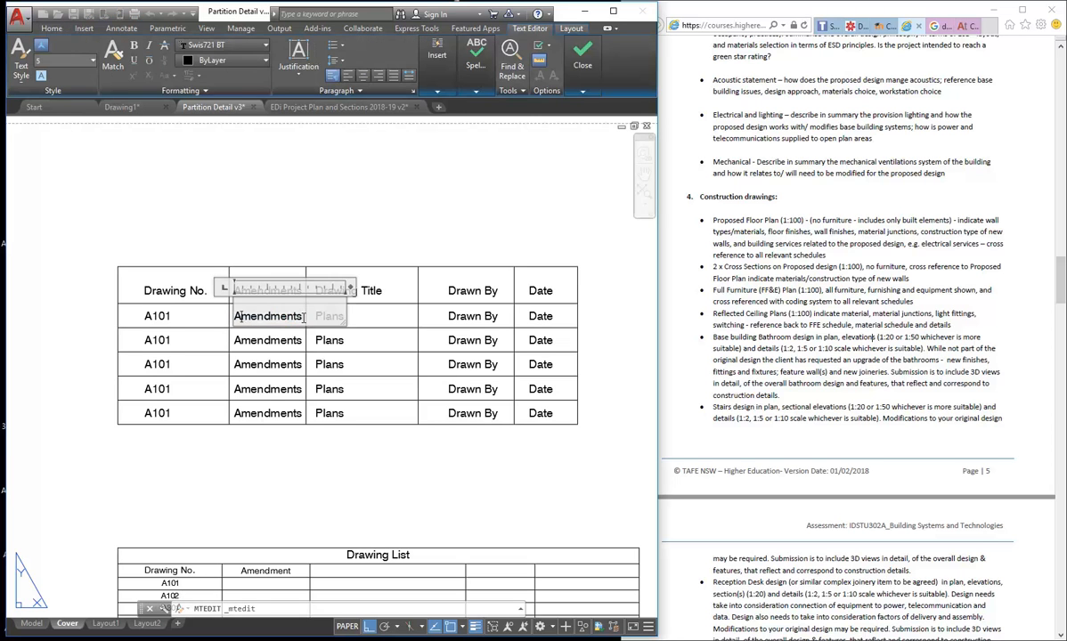
{"action": "left_click_drag", "start_coordinate": [302, 317], "coordinate": [206, 309]}
{"action": "left_click", "coordinate": [213, 318]}
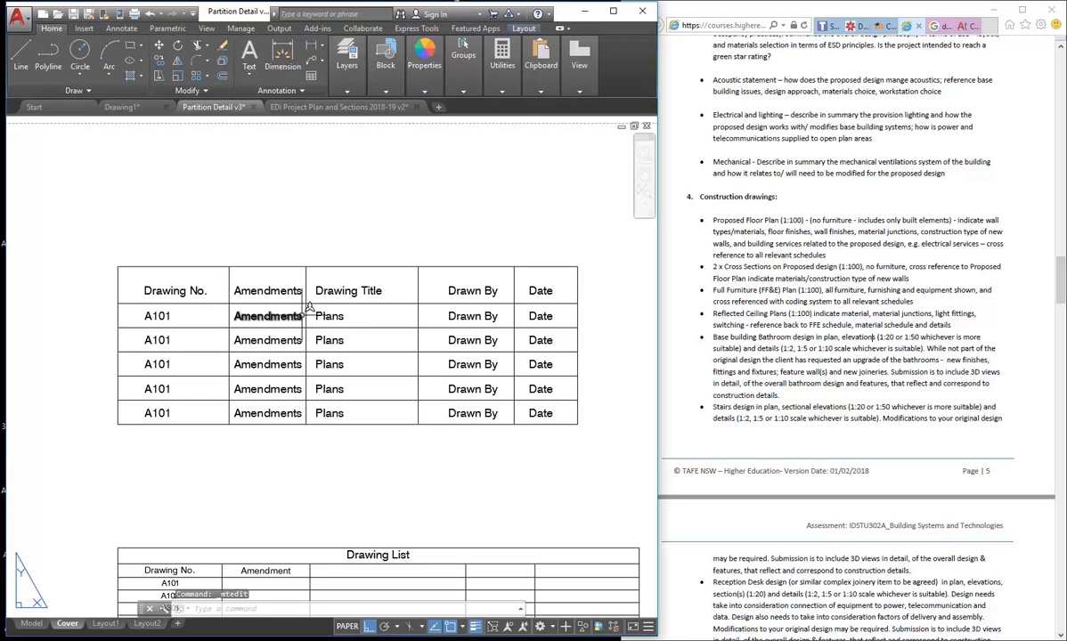
{"action": "left_click", "coordinate": [294, 310]}
{"action": "double_click", "coordinate": [269, 308]}
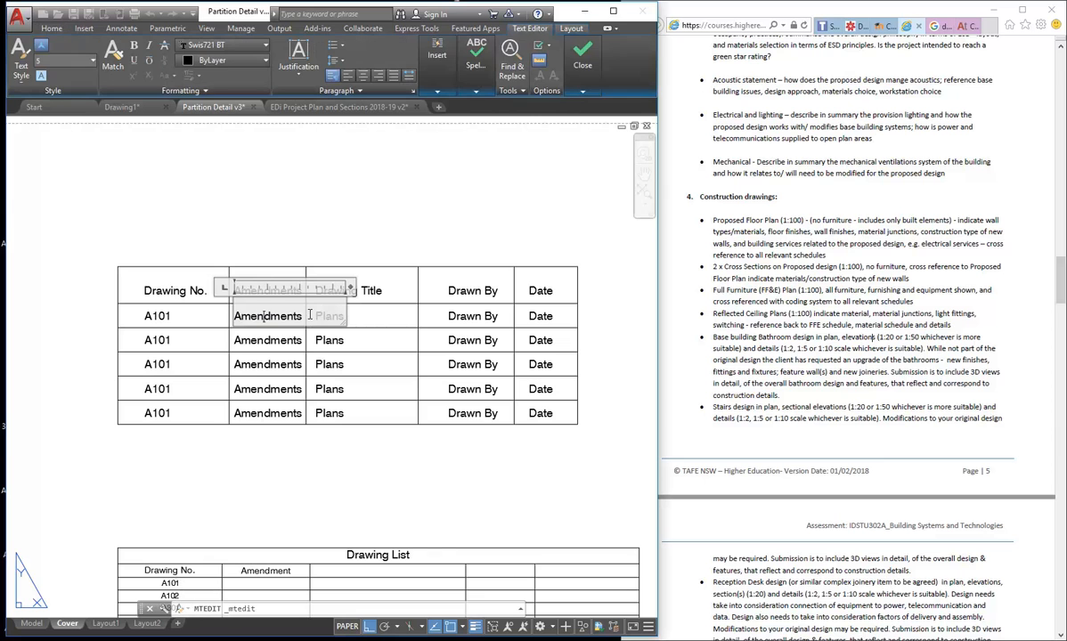
{"action": "left_click_drag", "start_coordinate": [299, 312], "coordinate": [239, 323]}
{"action": "type", "text": "A"}
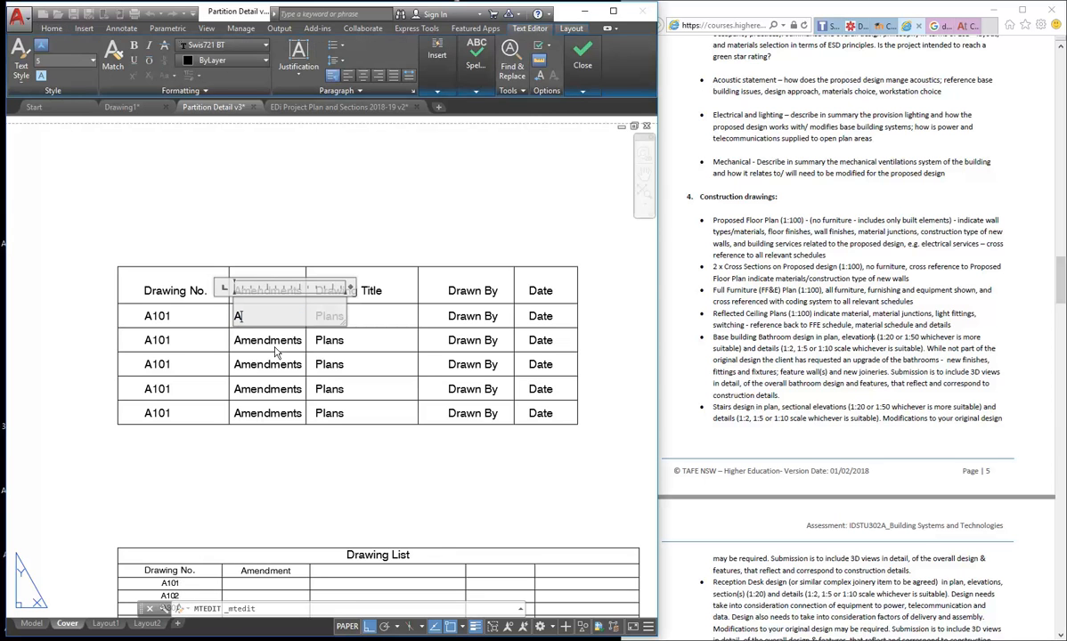
{"action": "left_click", "coordinate": [276, 367]}
- Erase the Amendments entries in rows 2 to 5
{"action": "scroll", "coordinate": [236, 314], "scroll_direction": "up", "scroll_amount": 2}
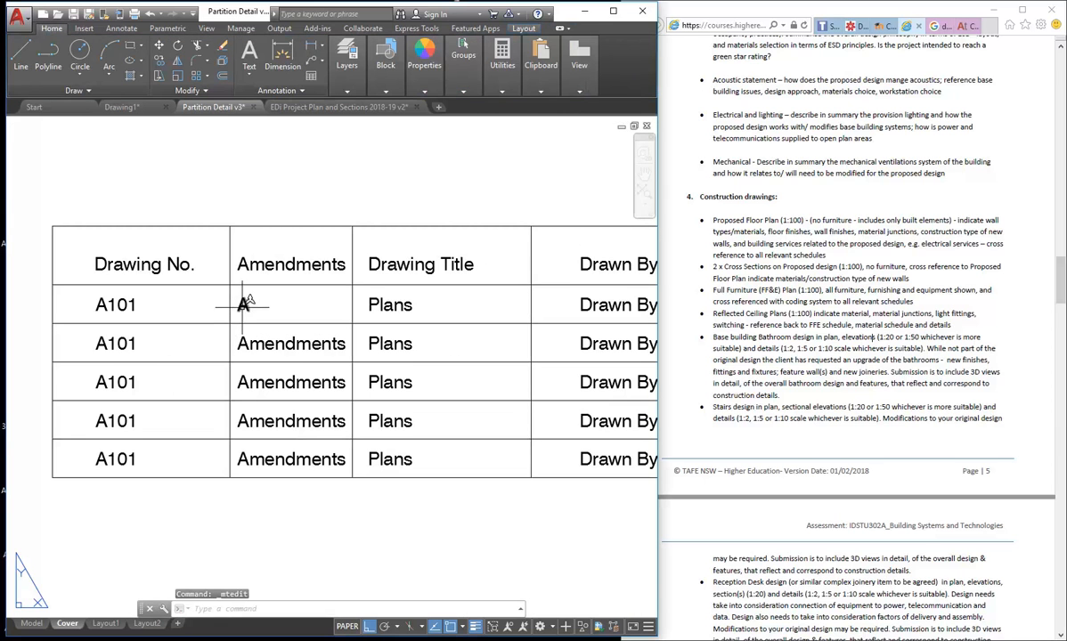
{"action": "left_click", "coordinate": [272, 351]}
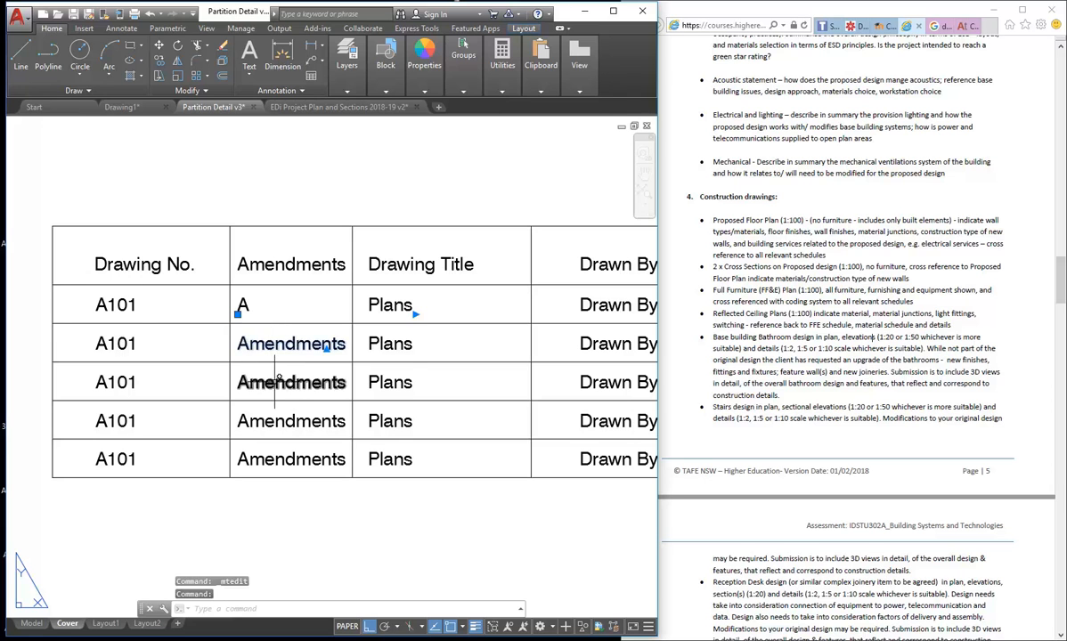
{"action": "left_click", "coordinate": [278, 382]}
{"action": "key", "text": "Delete"}
{"action": "left_click", "coordinate": [276, 420]}
{"action": "left_click", "coordinate": [267, 458]}
{"action": "key", "text": "Delete"}
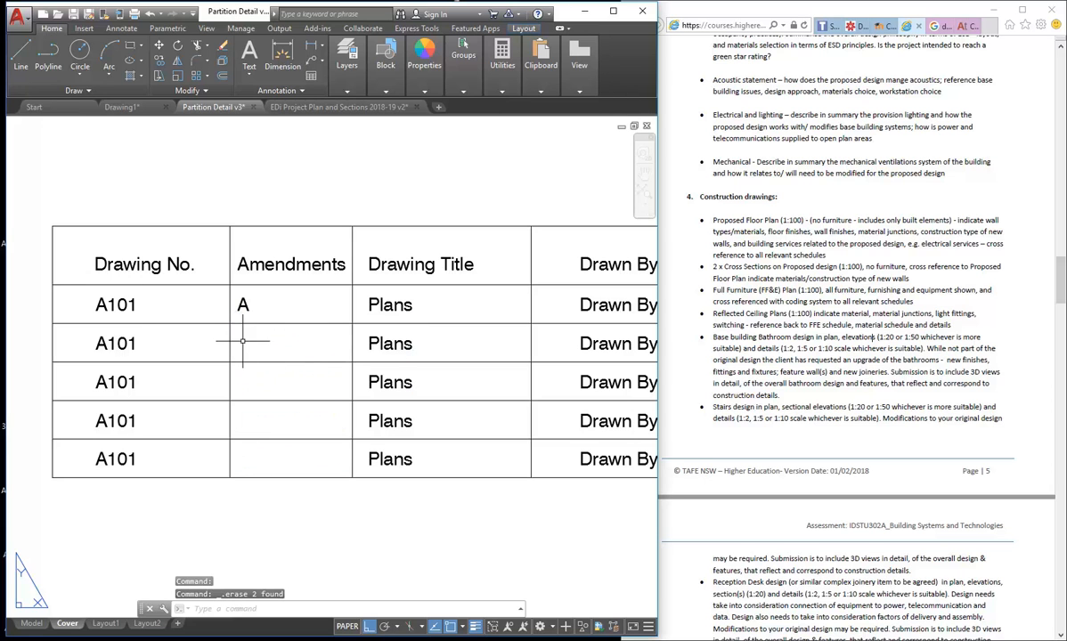
- Move the first-row A so it sits centred in its Amendments cell
{"action": "left_click", "coordinate": [244, 304]}
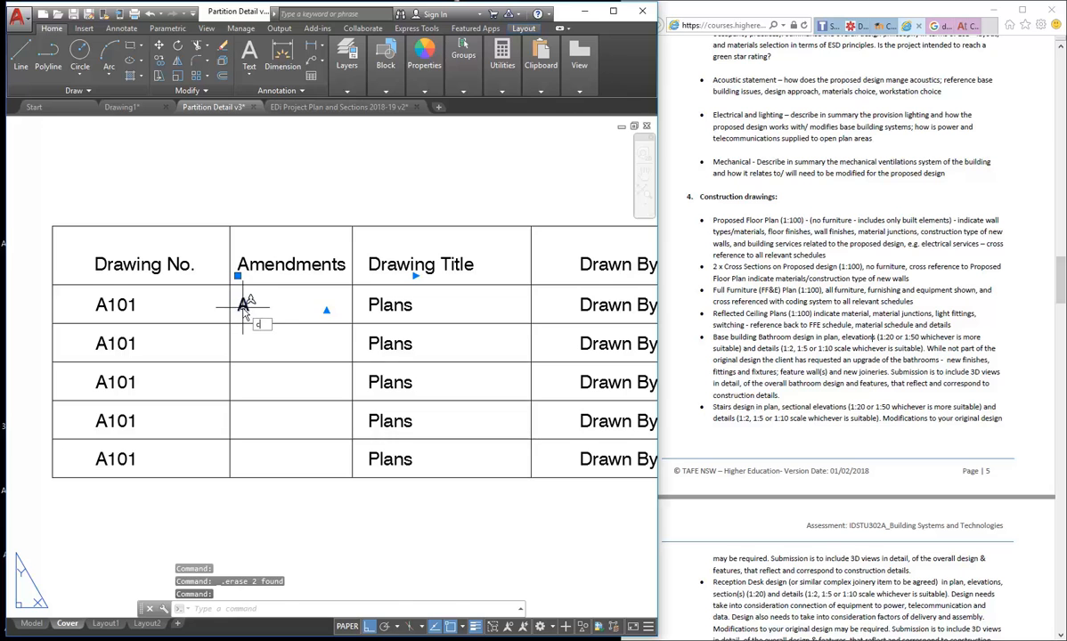
{"action": "key", "text": "Return"}
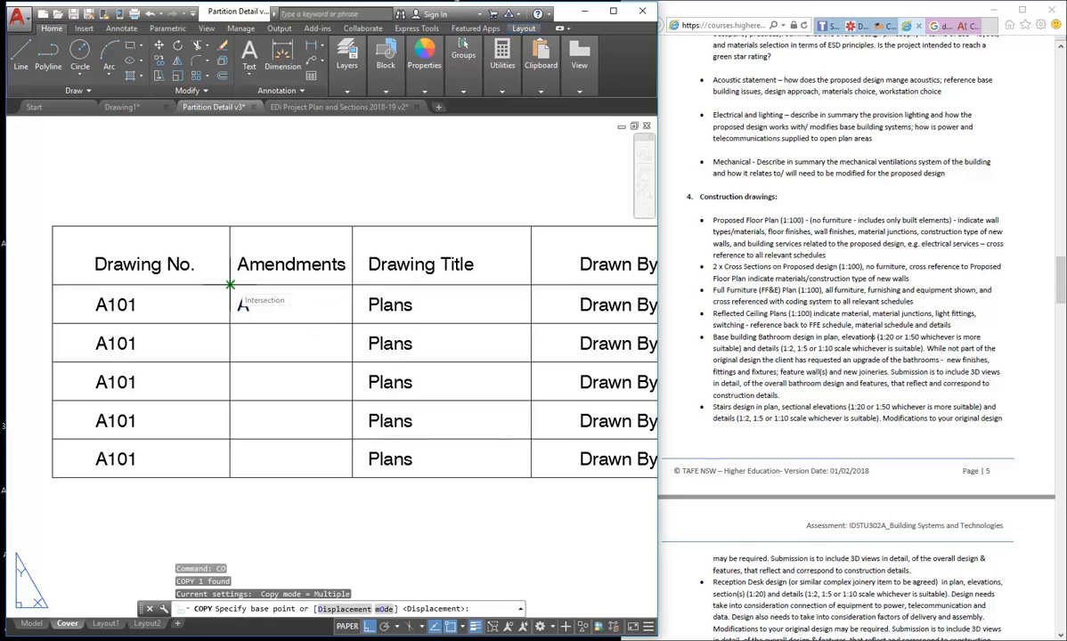
{"action": "key", "text": "Escape"}
{"action": "type", "text": "m"}
{"action": "key", "text": "Return"}
{"action": "left_click", "coordinate": [249, 310]}
{"action": "key", "text": "Return"}
{"action": "left_click", "coordinate": [252, 349]}
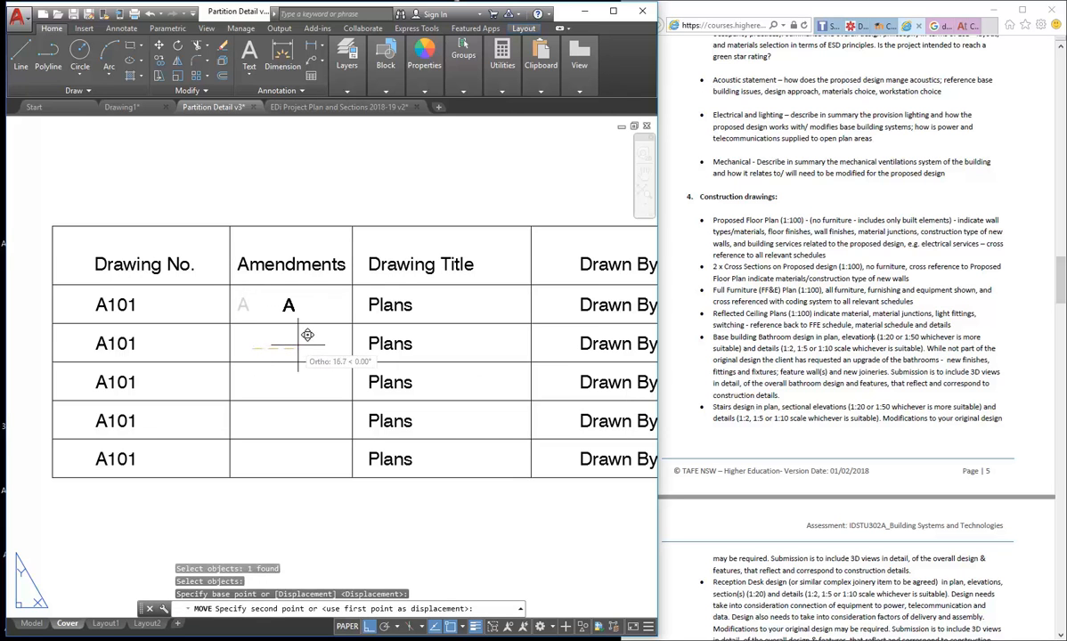
{"action": "left_click", "coordinate": [290, 348]}
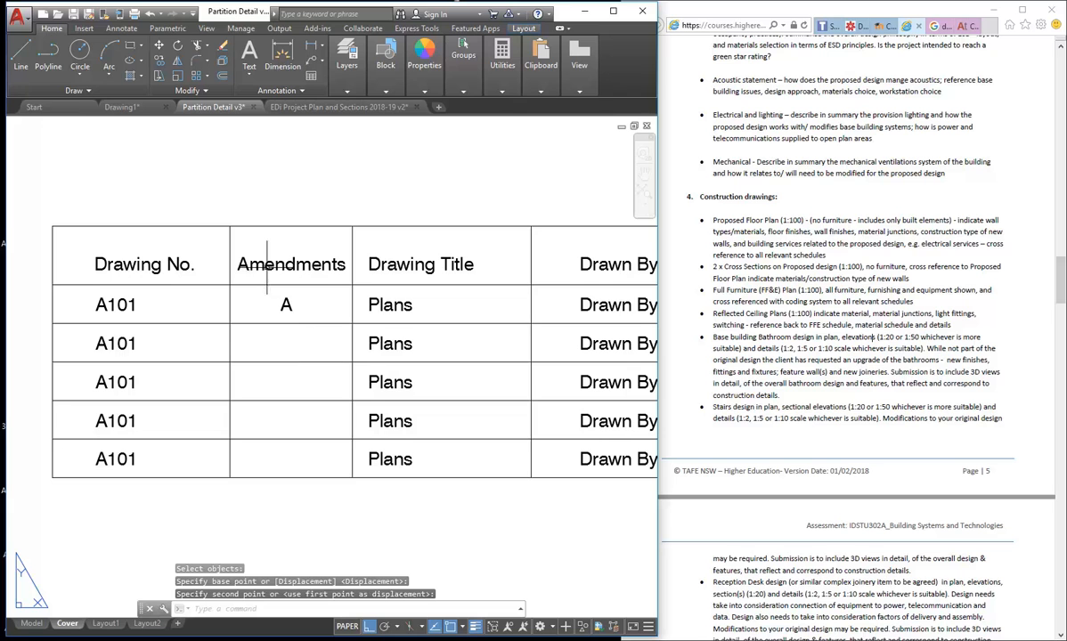
- Copy the centred A into the Amendments cells of rows 2, 3, 4 and 5
{"action": "left_click", "coordinate": [291, 303]}
{"action": "left_click", "coordinate": [274, 305]}
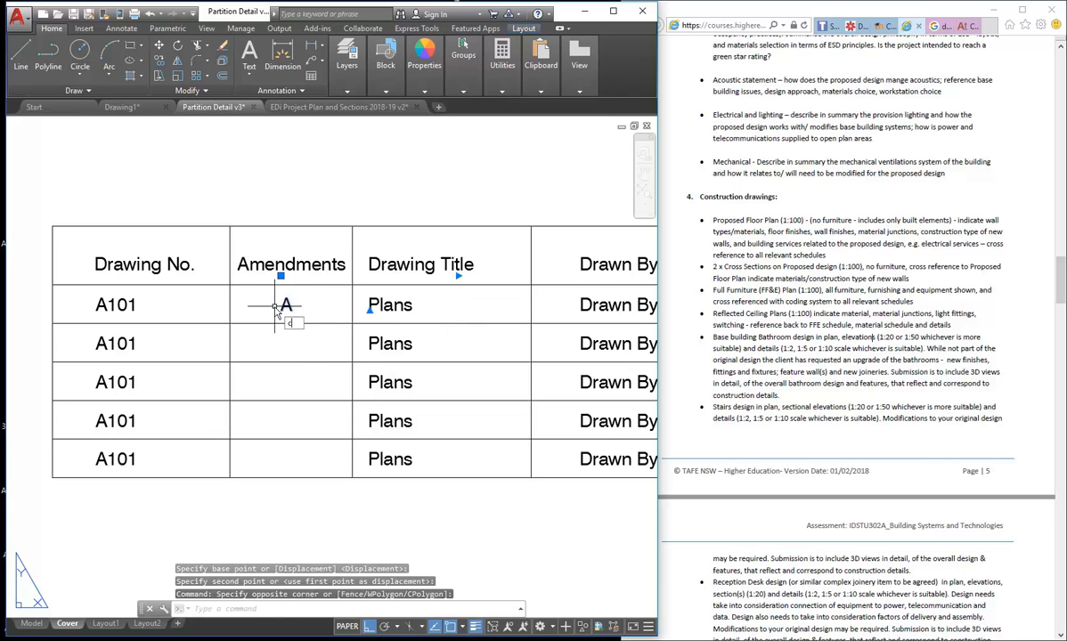
{"action": "key", "text": "Return"}
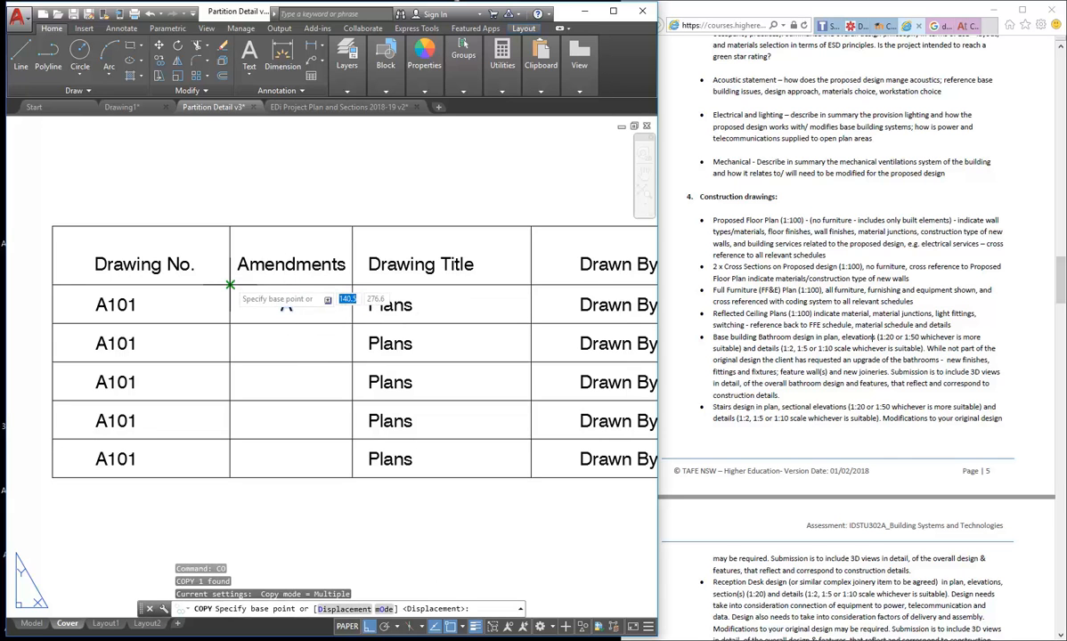
{"action": "left_click", "coordinate": [230, 285]}
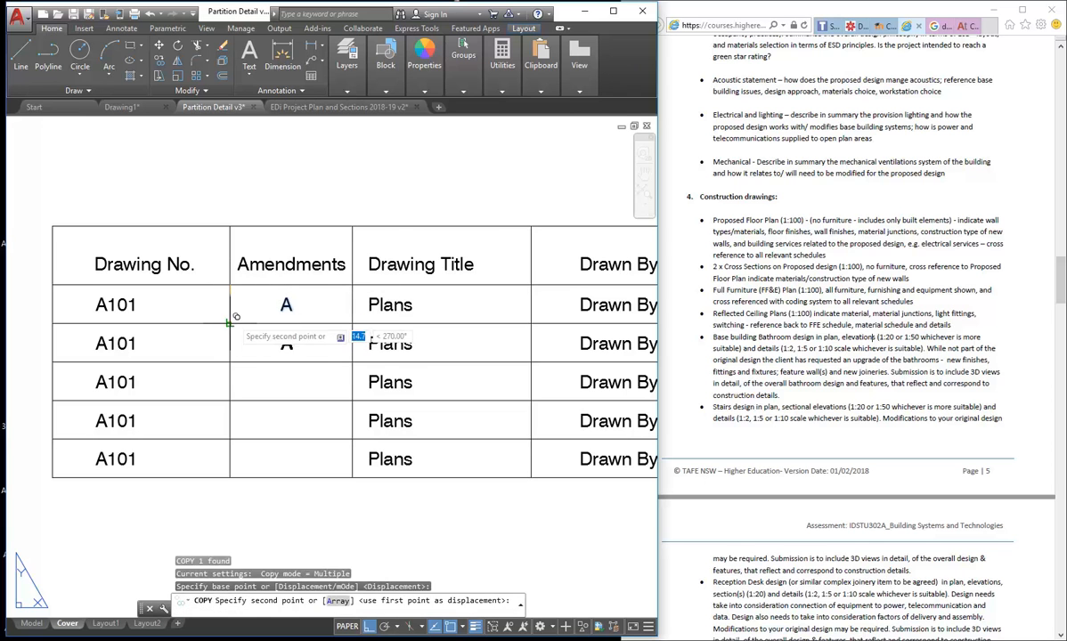
{"action": "left_click", "coordinate": [230, 323]}
{"action": "left_click", "coordinate": [230, 362]}
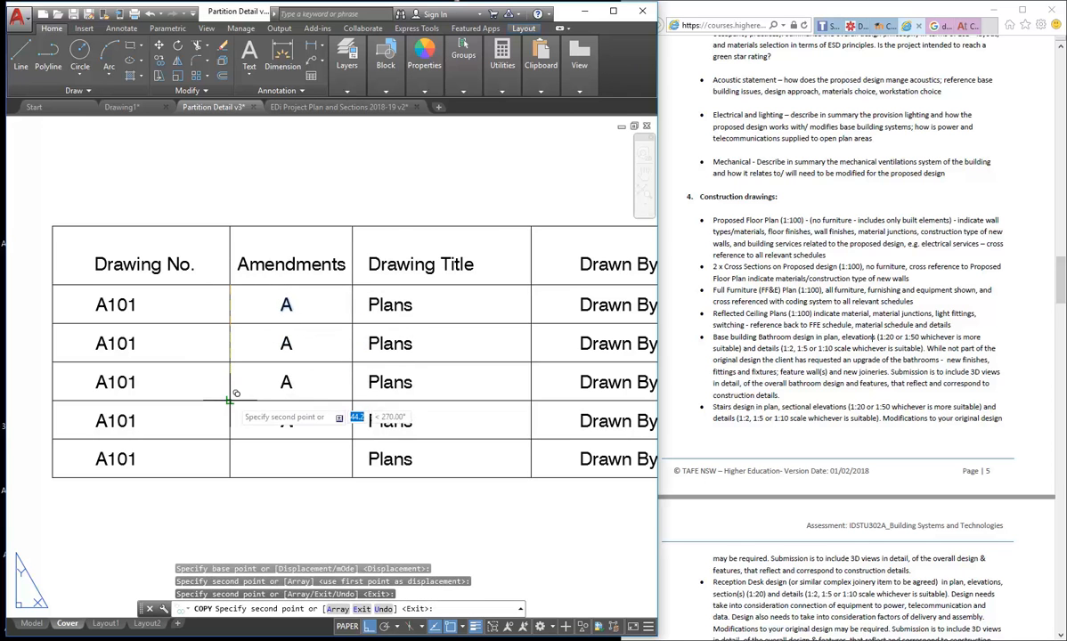
{"action": "left_click", "coordinate": [230, 401]}
{"action": "left_click", "coordinate": [229, 439]}
{"action": "right_click", "coordinate": [262, 340]}
{"action": "left_click", "coordinate": [290, 348]}
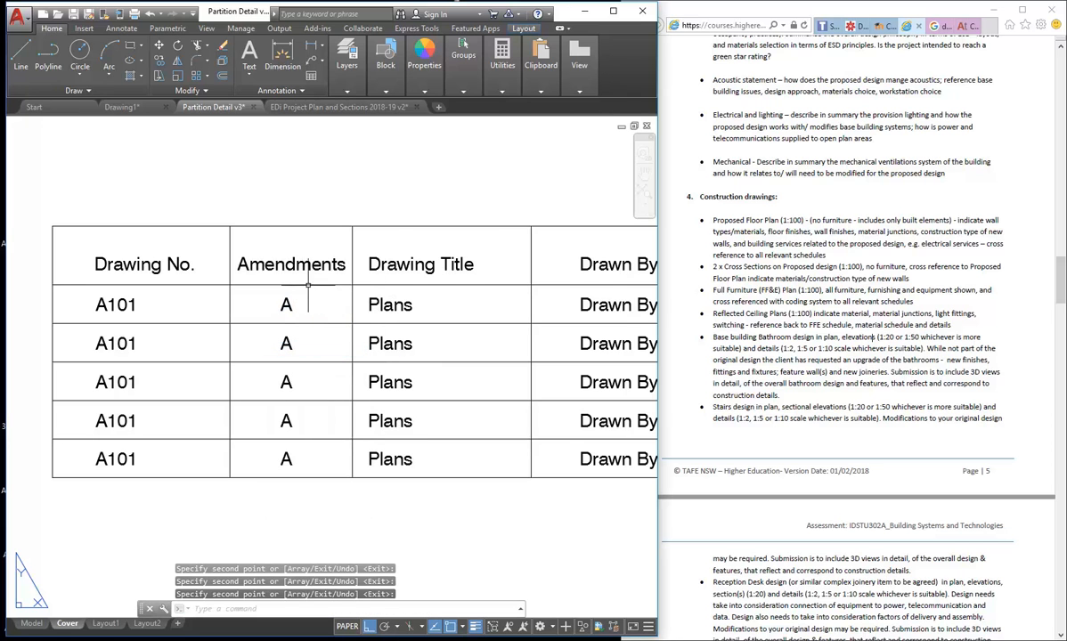
{"action": "left_click", "coordinate": [705, 250]}
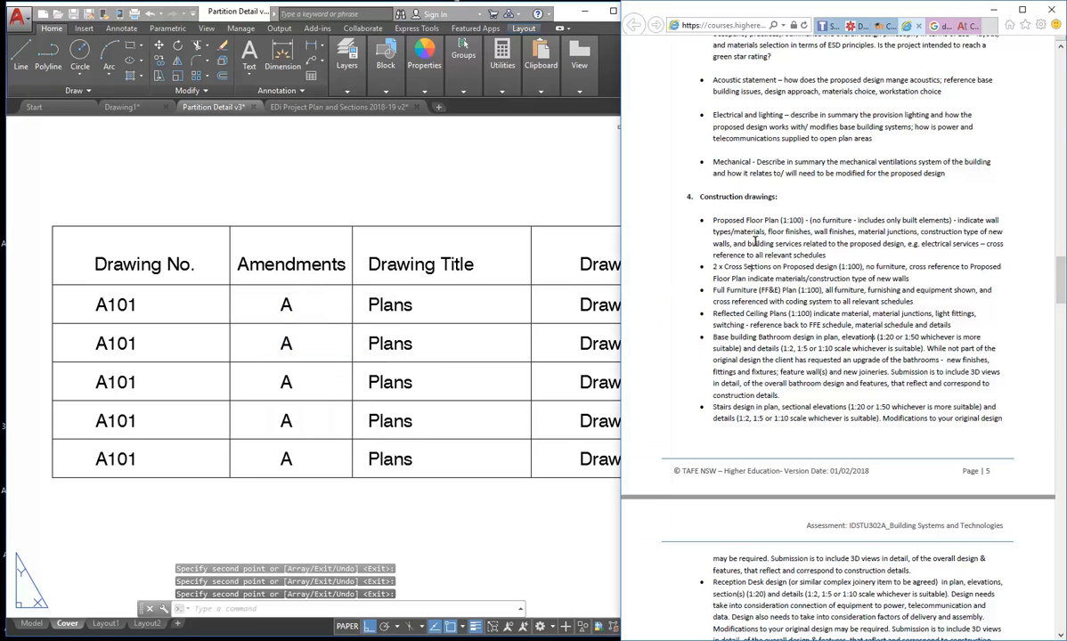
- Change the first A101 row's Drawing Title from Plans to Proposed Floor Plan
{"action": "left_click", "coordinate": [410, 293]}
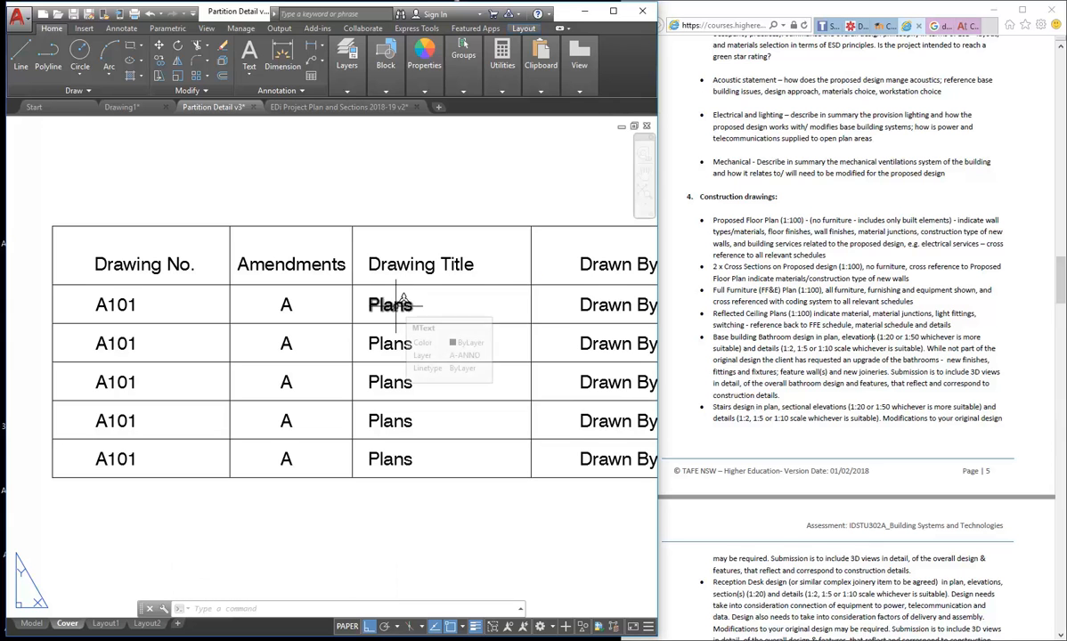
{"action": "double_click", "coordinate": [401, 306]}
{"action": "left_click_drag", "start_coordinate": [414, 306], "coordinate": [384, 311]}
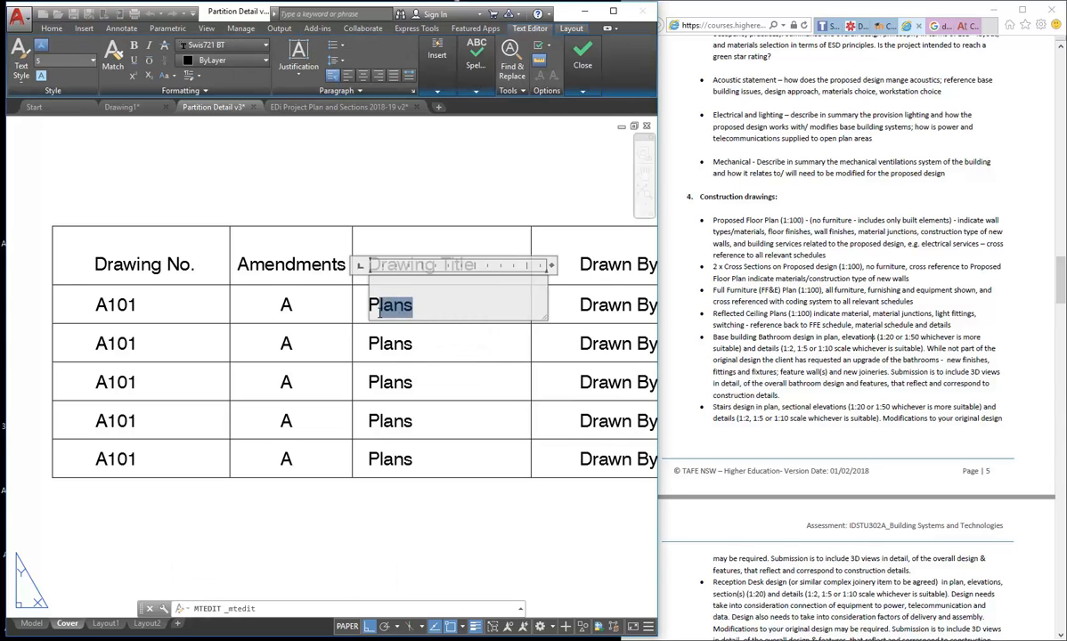
{"action": "type", "text": "roposed Floor"}
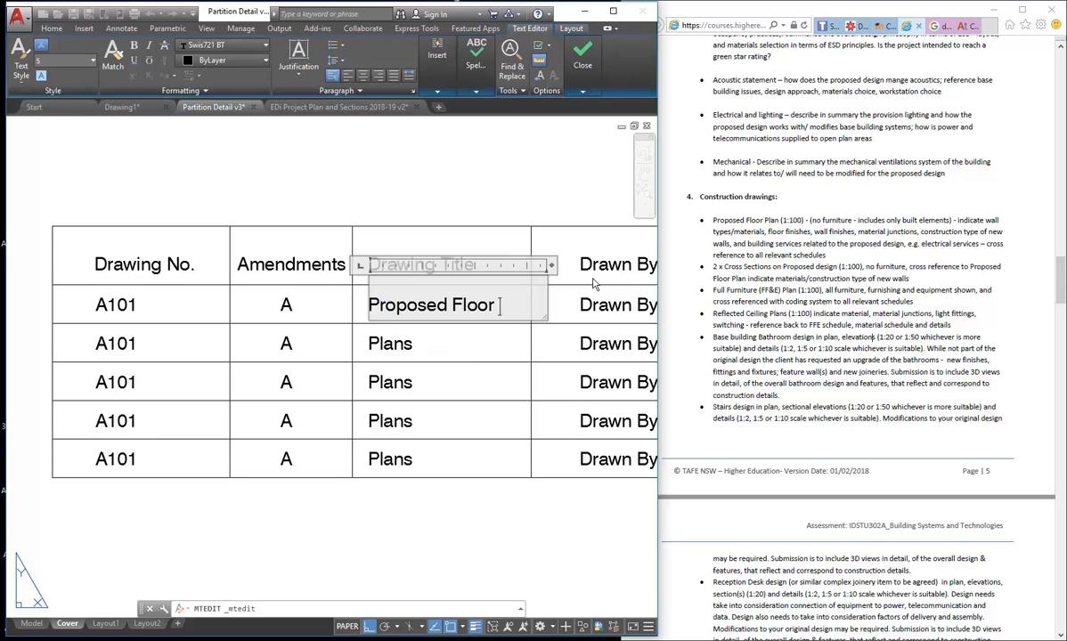
{"action": "left_click", "coordinate": [511, 212]}
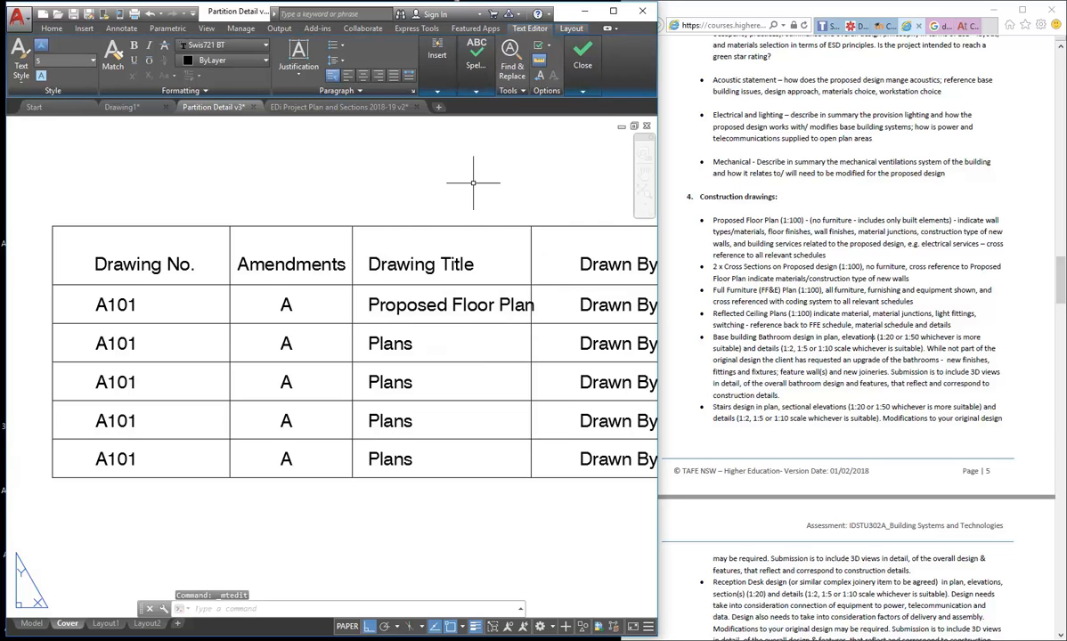
{"action": "scroll", "coordinate": [493, 186], "scroll_direction": "down", "scroll_amount": 4}
{"action": "middle_click_drag", "start_coordinate": [492, 186], "coordinate": [346, 223]}
{"action": "scroll", "coordinate": [346, 224], "scroll_direction": "up", "scroll_amount": 2}
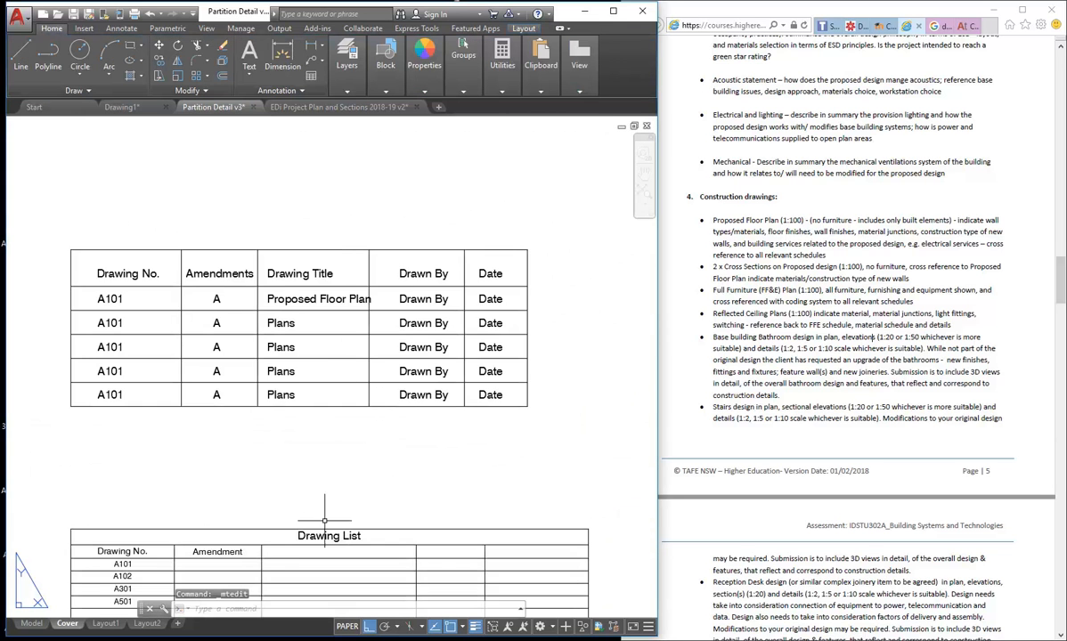
{"action": "middle_click_drag", "start_coordinate": [350, 364], "coordinate": [380, 299]}
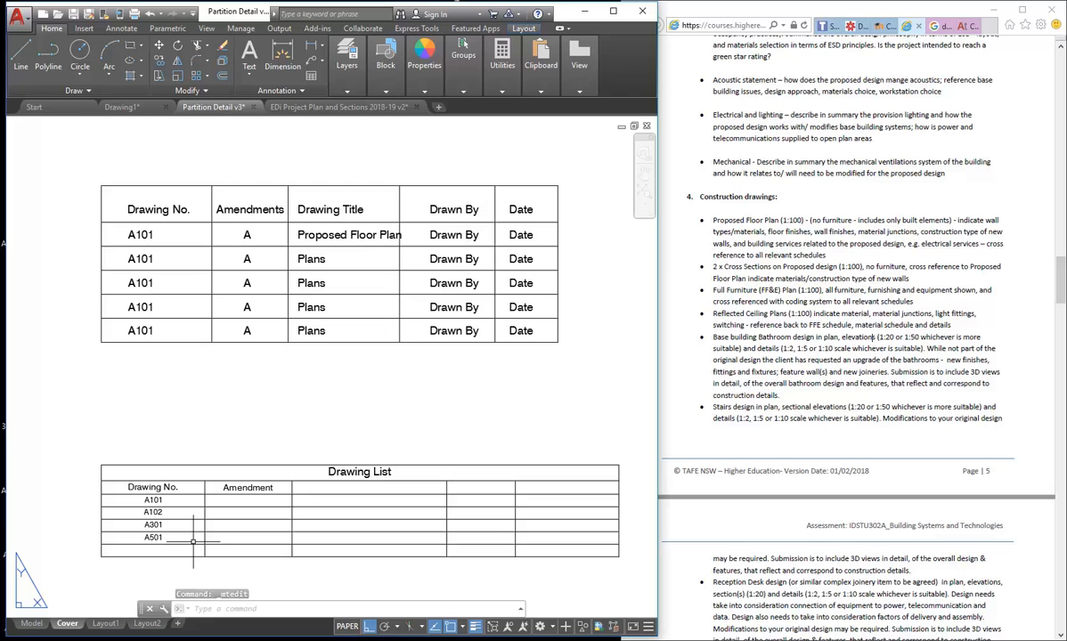
- Drag the Drawing List's Amendment column boundary to the right, cancelling a stray second stretch
{"action": "left_click", "coordinate": [252, 505]}
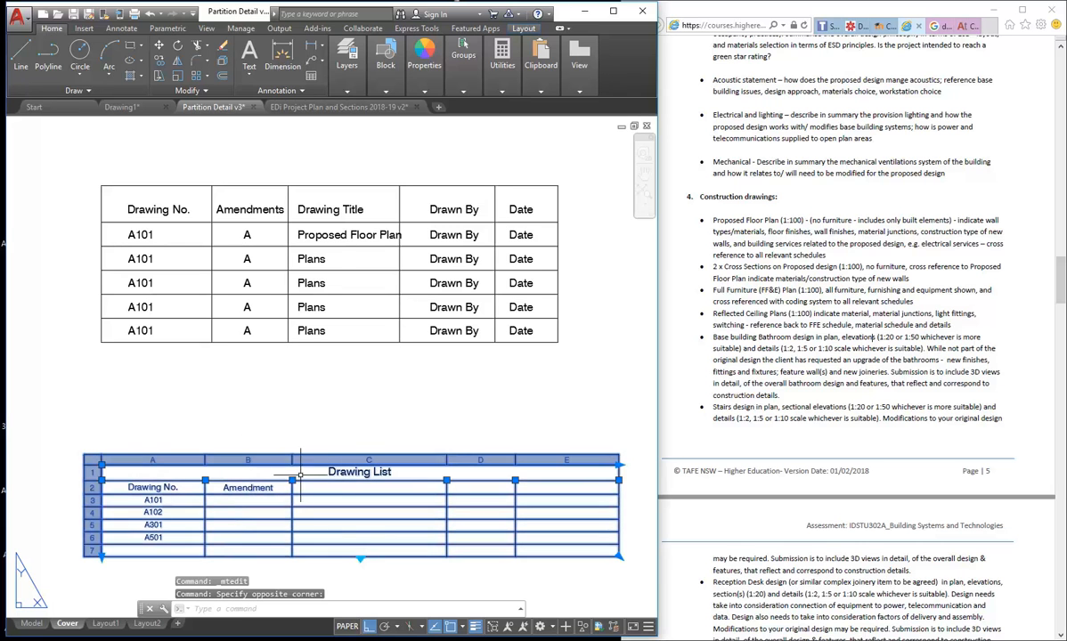
{"action": "left_click", "coordinate": [292, 480]}
{"action": "left_click", "coordinate": [293, 481]}
{"action": "scroll", "coordinate": [293, 480], "scroll_direction": "up", "scroll_amount": 4}
{"action": "left_click", "coordinate": [286, 490]}
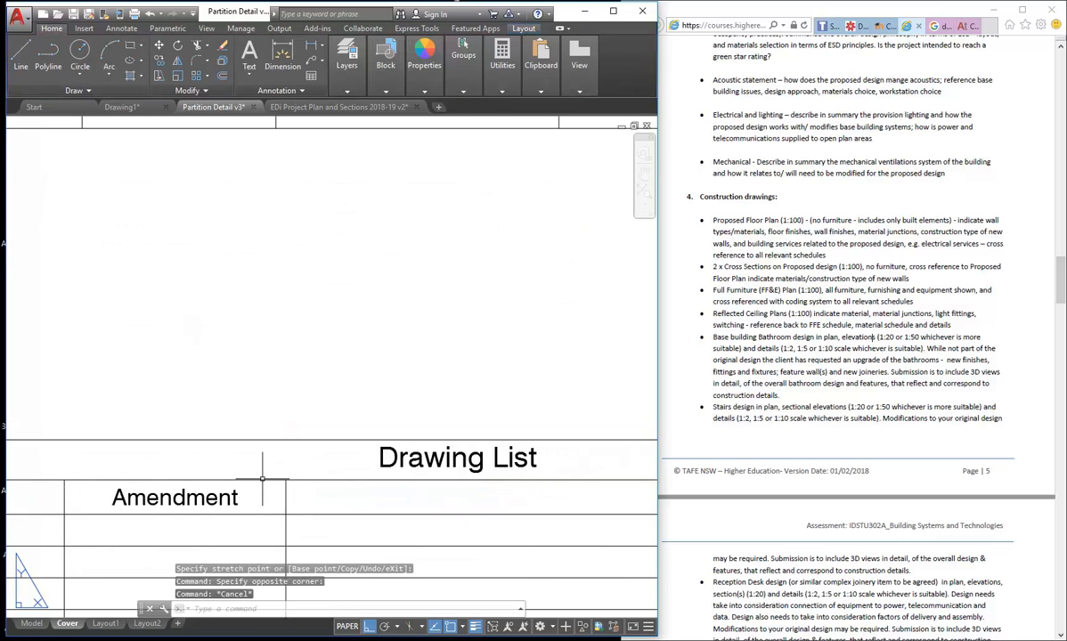
{"action": "left_click", "coordinate": [286, 480]}
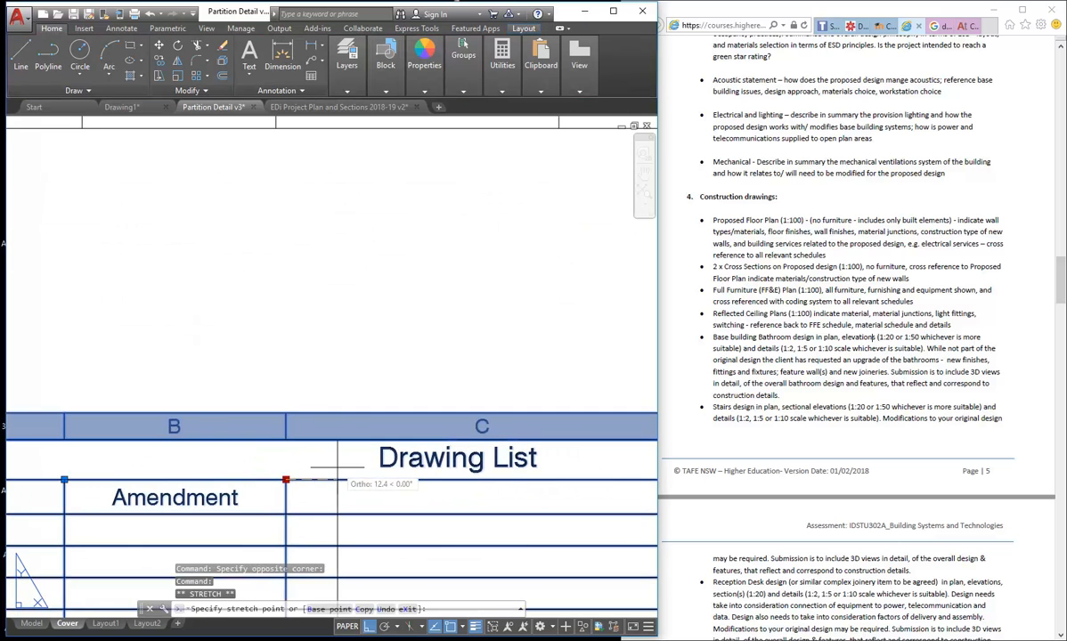
{"action": "key", "text": "Escape"}
{"action": "key", "text": "Escape"}
{"action": "scroll", "coordinate": [345, 393], "scroll_direction": "down", "scroll_amount": 4}
{"action": "middle_click_drag", "start_coordinate": [345, 393], "coordinate": [351, 494]}
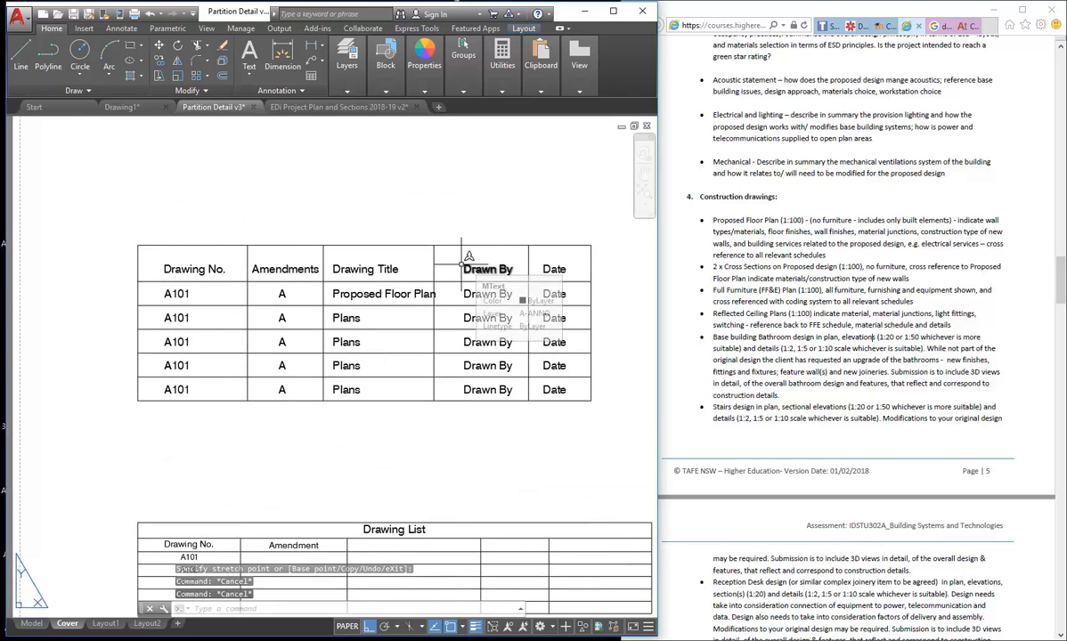
- Stretch the Drawn By and Date columns sideways, excluding the Proposed Floor Plan text
{"action": "left_click", "coordinate": [157, 77]}
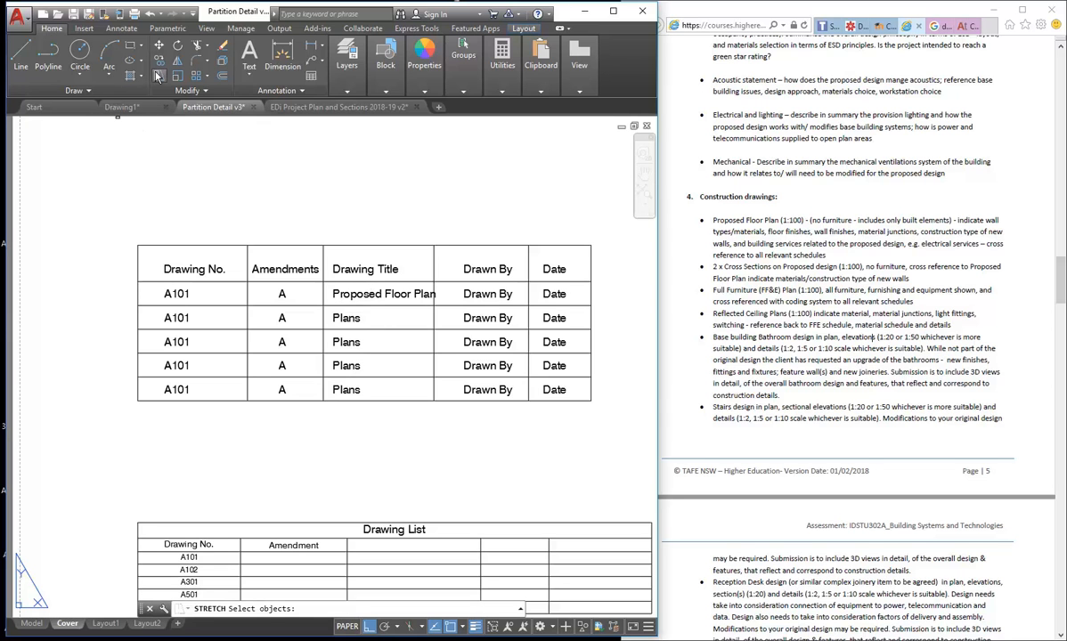
{"action": "left_click", "coordinate": [601, 218]}
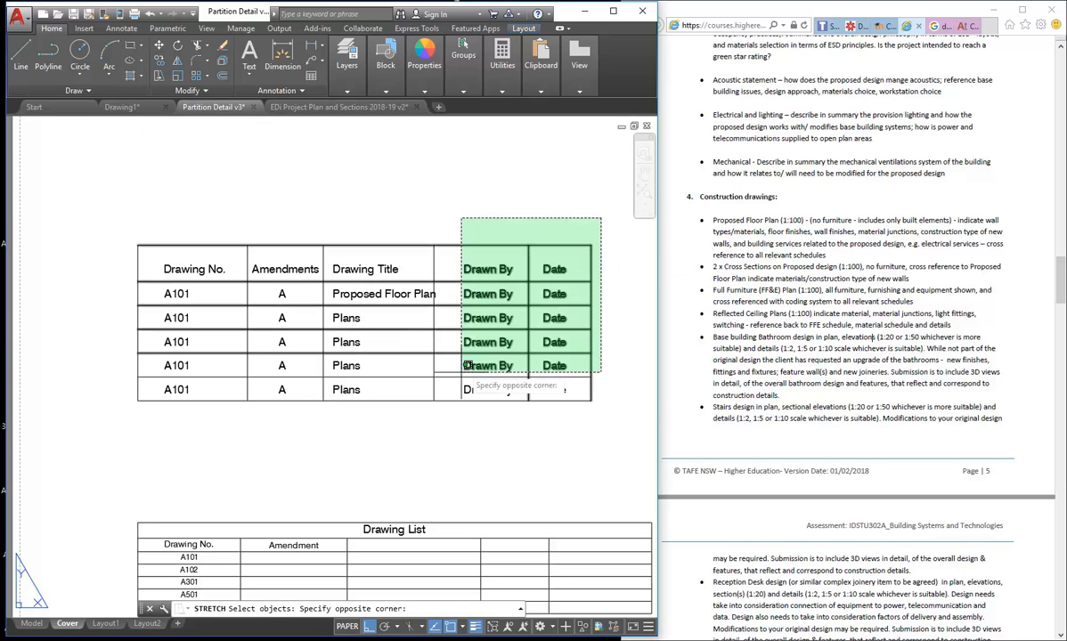
{"action": "left_click", "coordinate": [424, 426]}
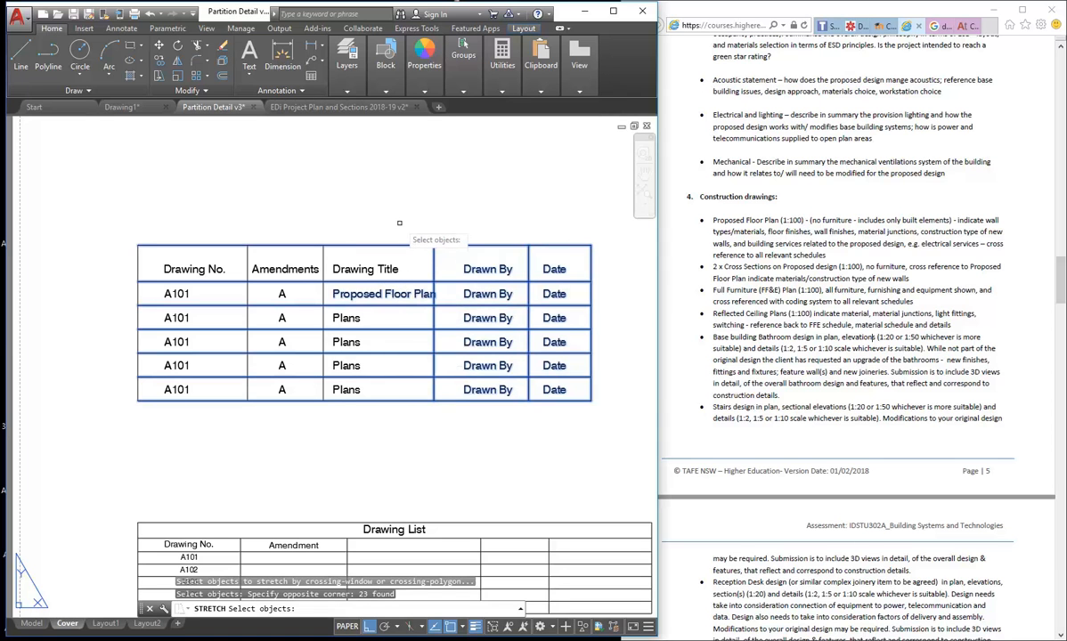
{"action": "left_click", "coordinate": [396, 293], "text": "shift"}
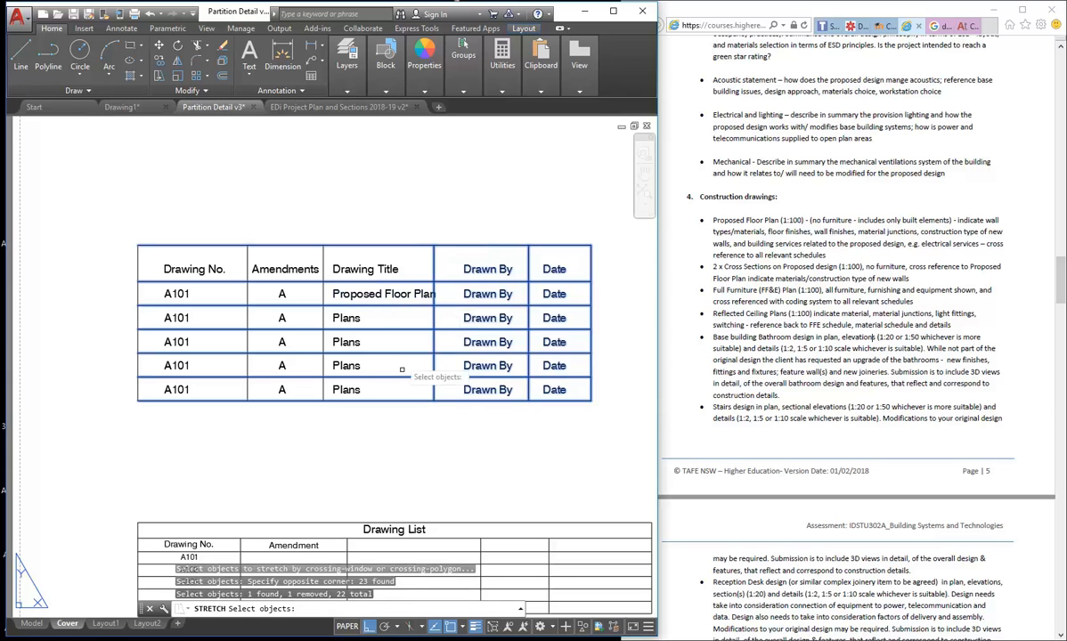
{"action": "key", "text": "Return"}
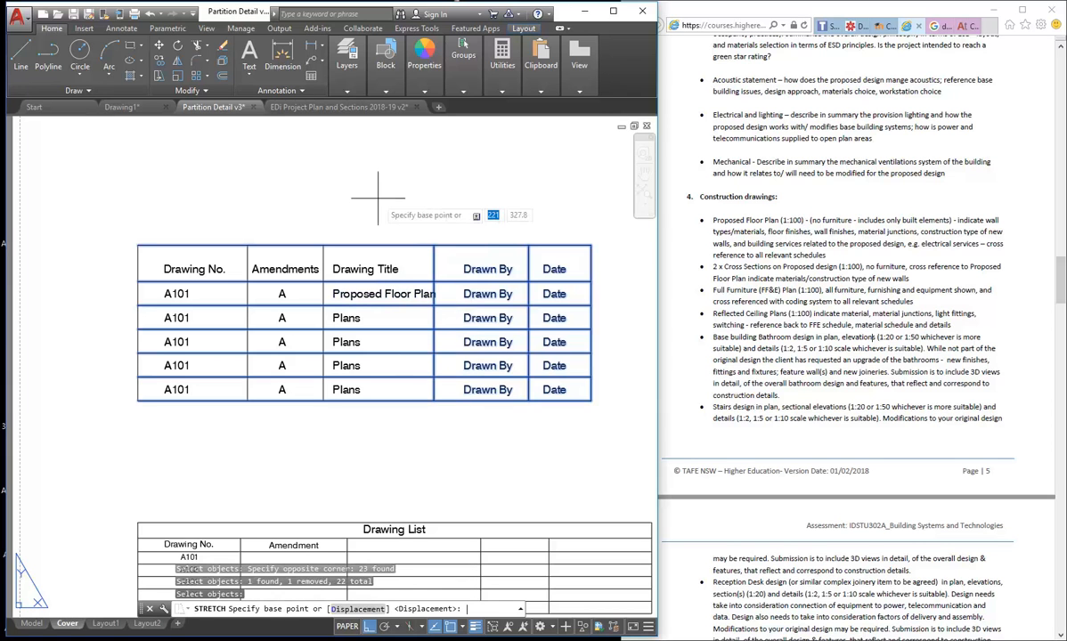
{"action": "left_click", "coordinate": [278, 200]}
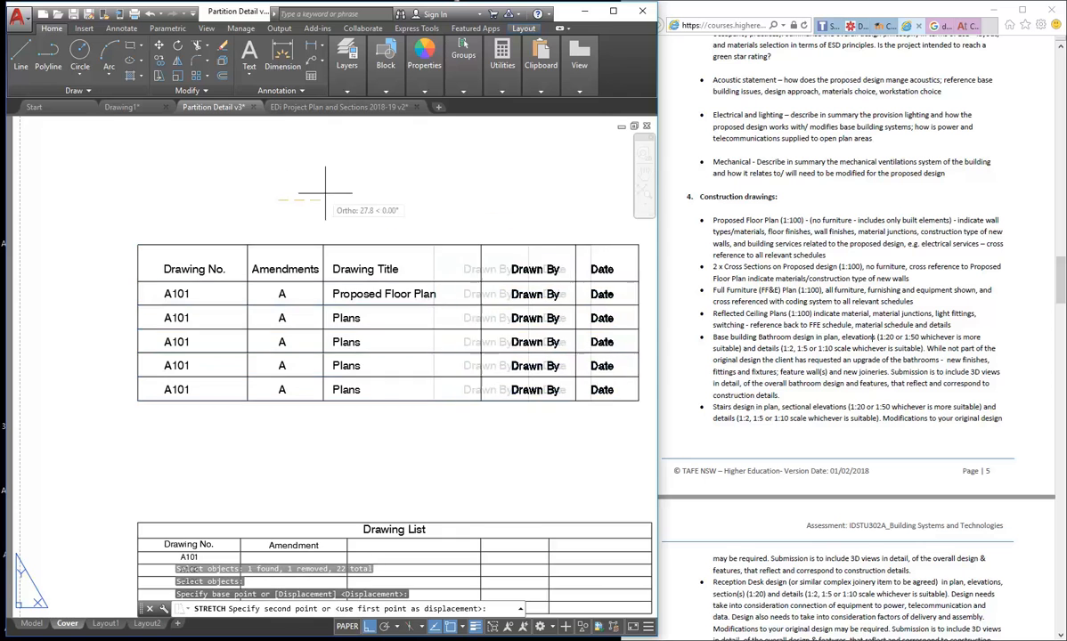
{"action": "middle_click_drag", "start_coordinate": [305, 188], "coordinate": [226, 186]}
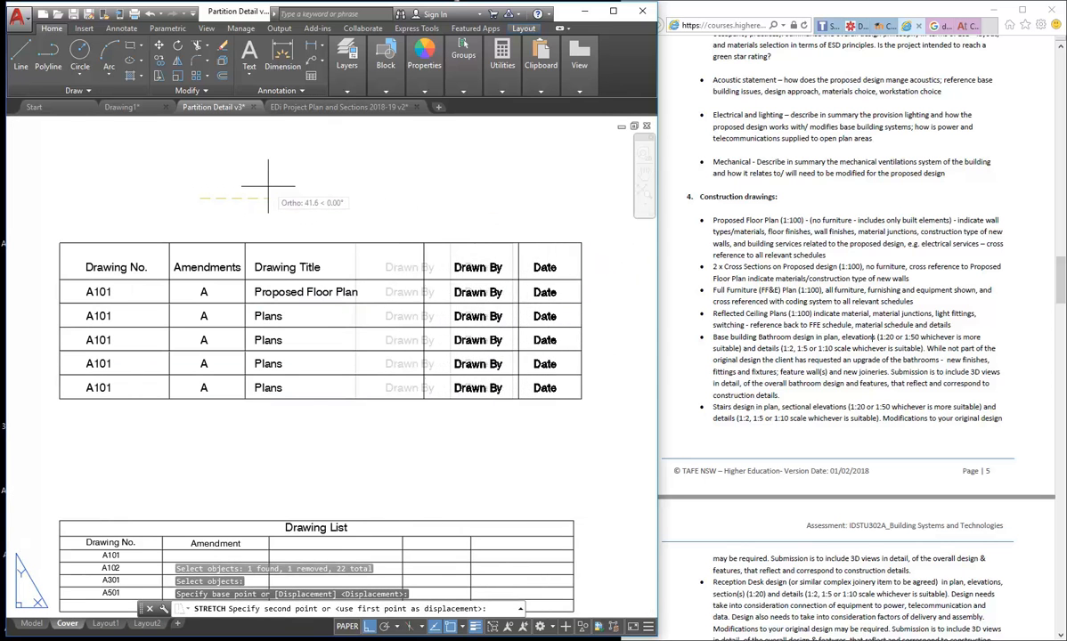
{"action": "left_click", "coordinate": [256, 173]}
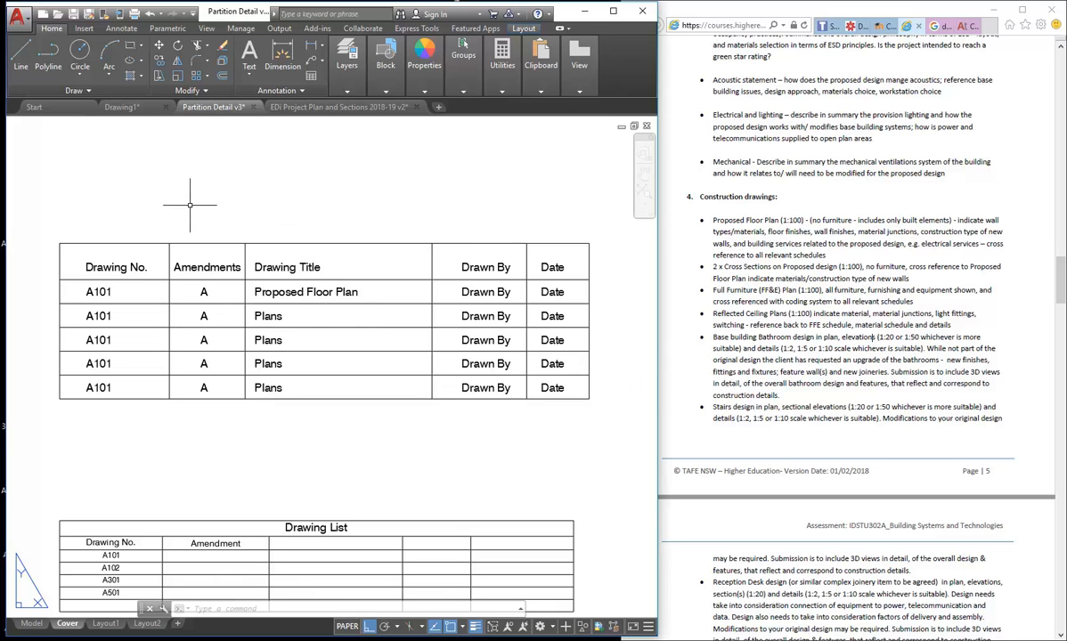
{"action": "middle_click_drag", "start_coordinate": [284, 308], "coordinate": [338, 309]}
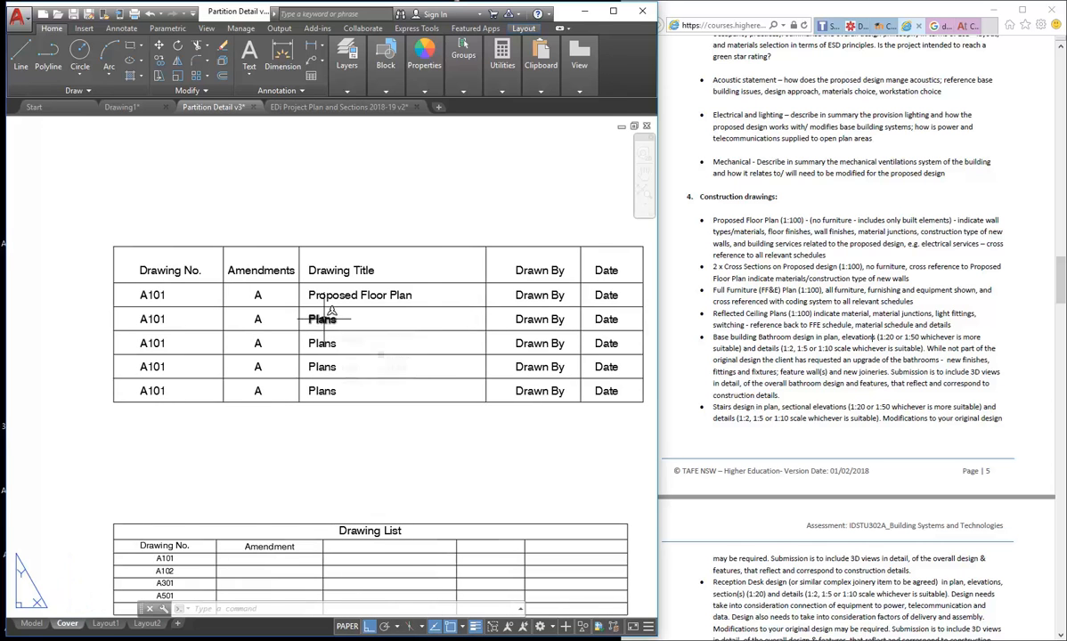
{"action": "double_click", "coordinate": [325, 322]}
{"action": "left_click", "coordinate": [326, 339]}
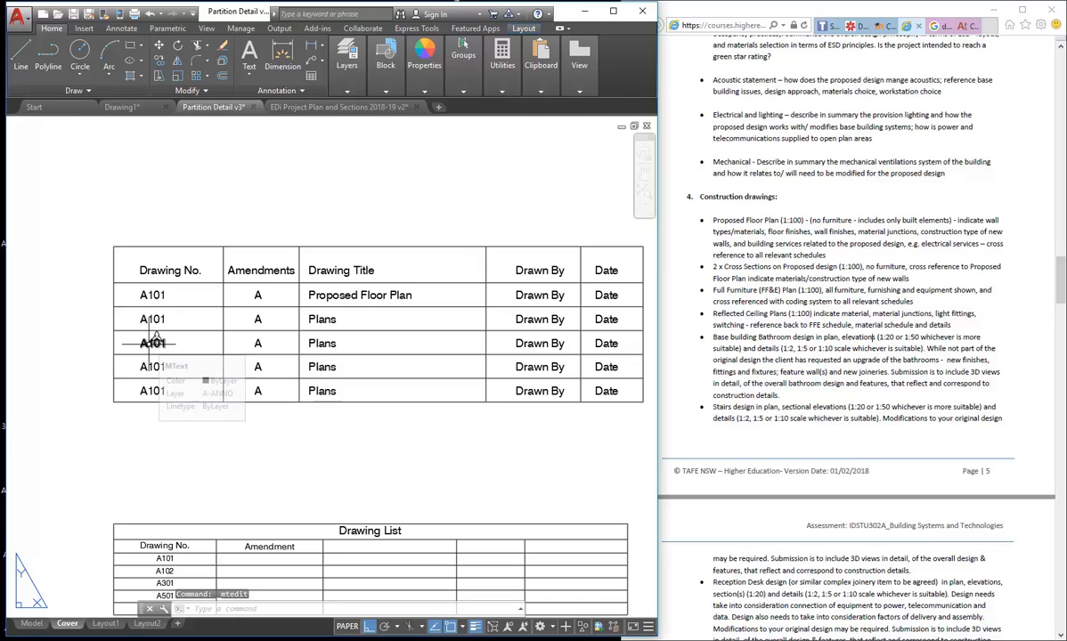
{"action": "left_click", "coordinate": [751, 256]}
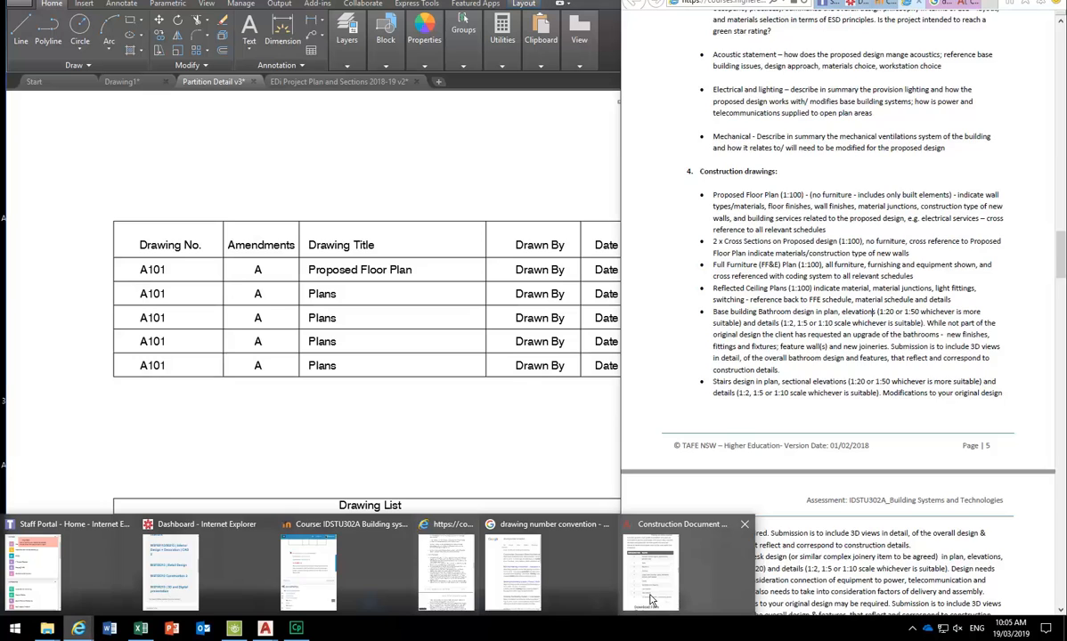
{"action": "left_click", "coordinate": [650, 591]}
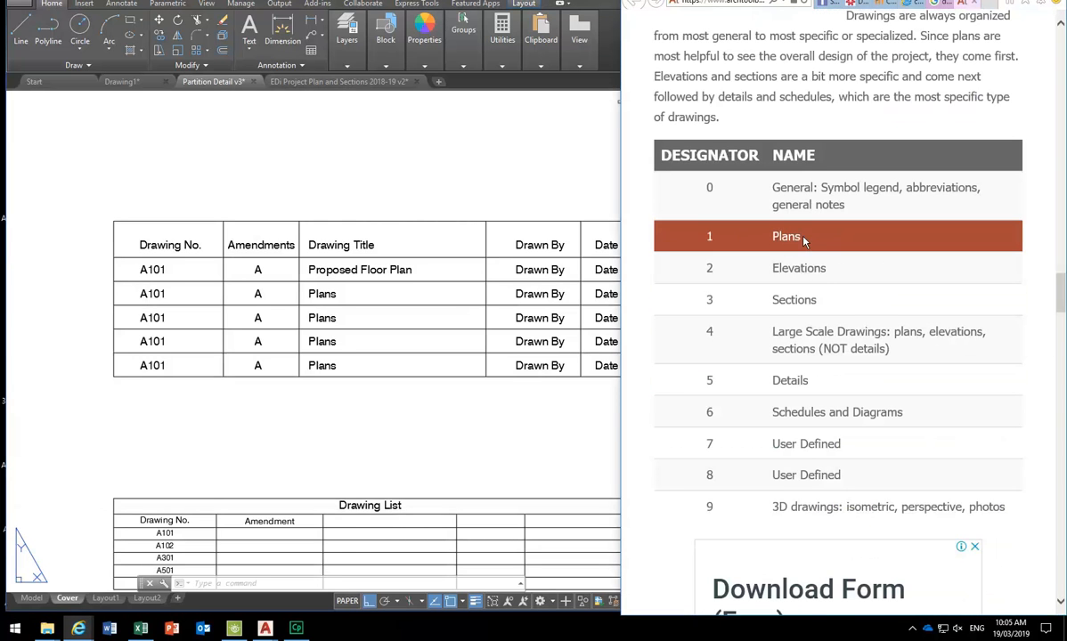
{"action": "left_click", "coordinate": [360, 181]}
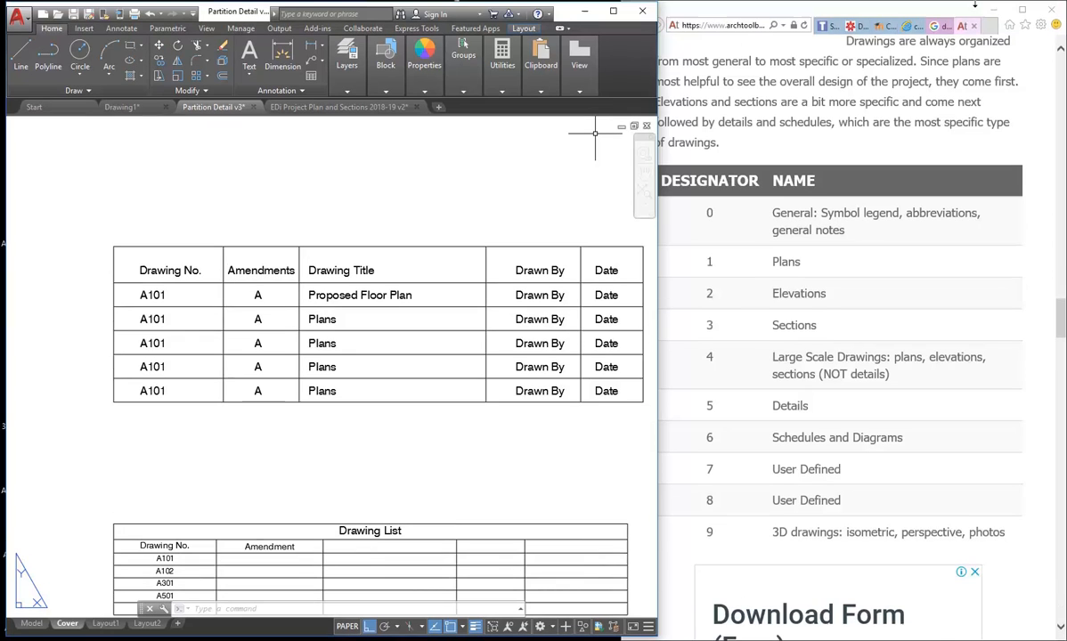
{"action": "left_click", "coordinate": [850, 25]}
{"action": "left_click", "coordinate": [876, 27]}
{"action": "left_click", "coordinate": [903, 27]}
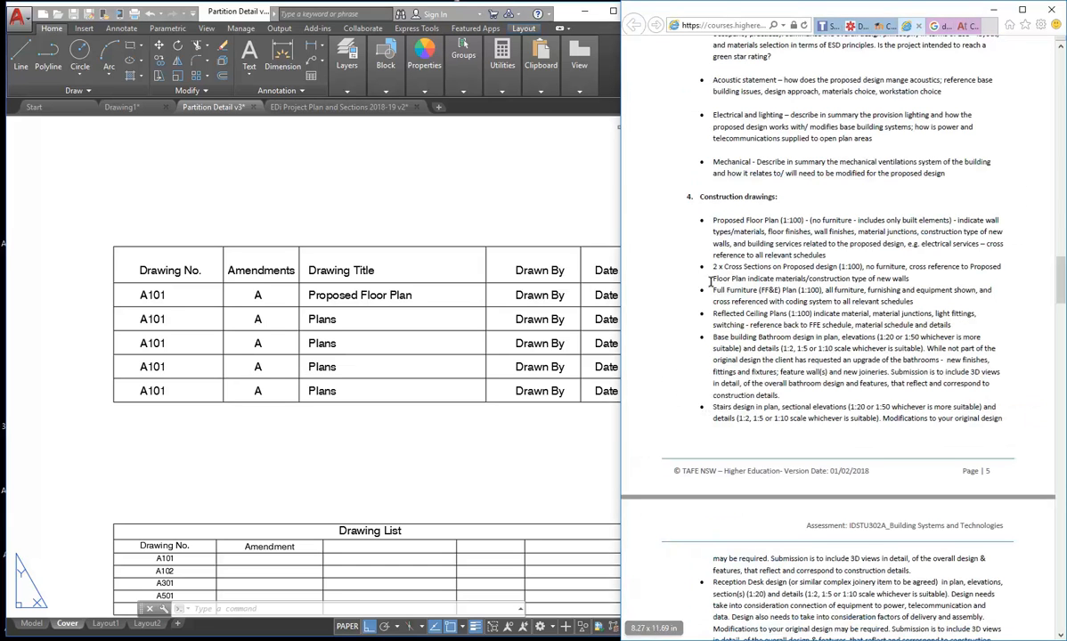
- Change the second row's drawing number from A101 to A110
{"action": "left_click_drag", "start_coordinate": [713, 312], "coordinate": [789, 302]}
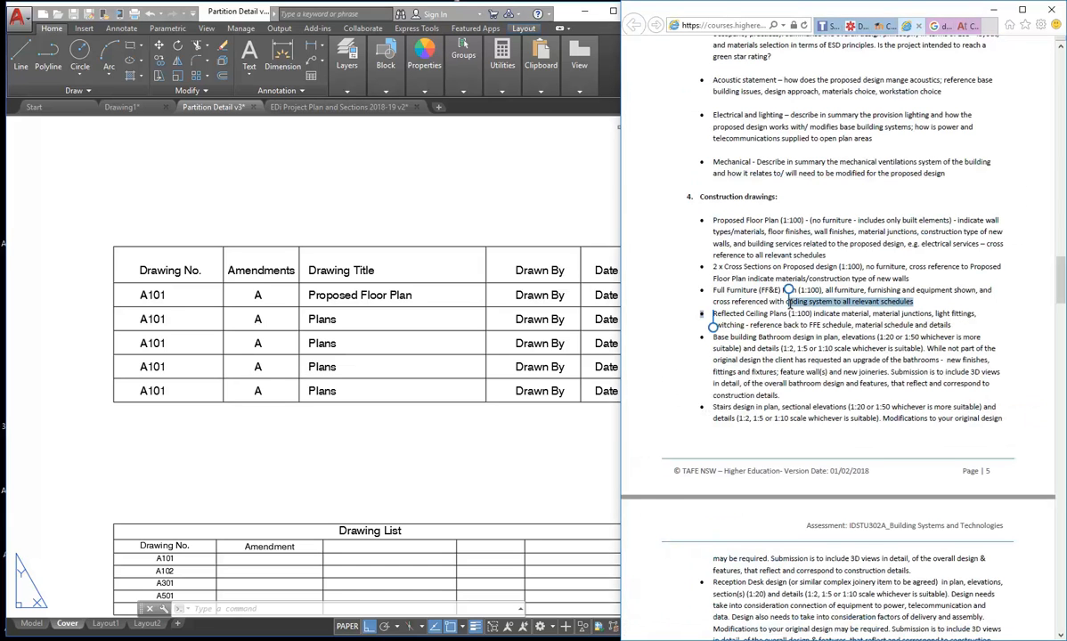
{"action": "left_click", "coordinate": [270, 328]}
{"action": "double_click", "coordinate": [312, 317]}
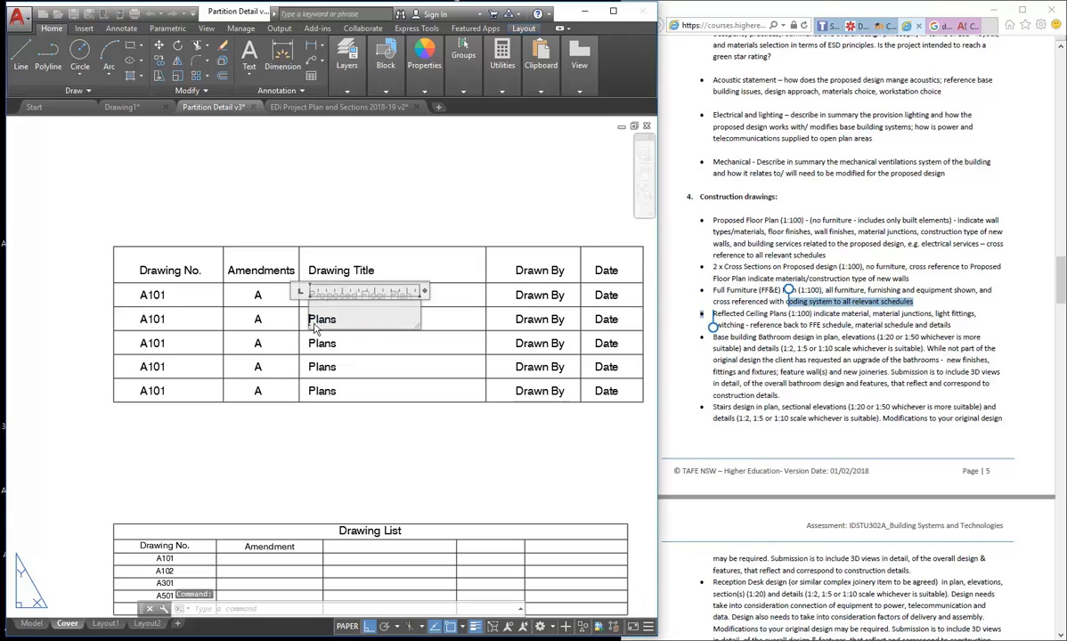
{"action": "left_click", "coordinate": [156, 317]}
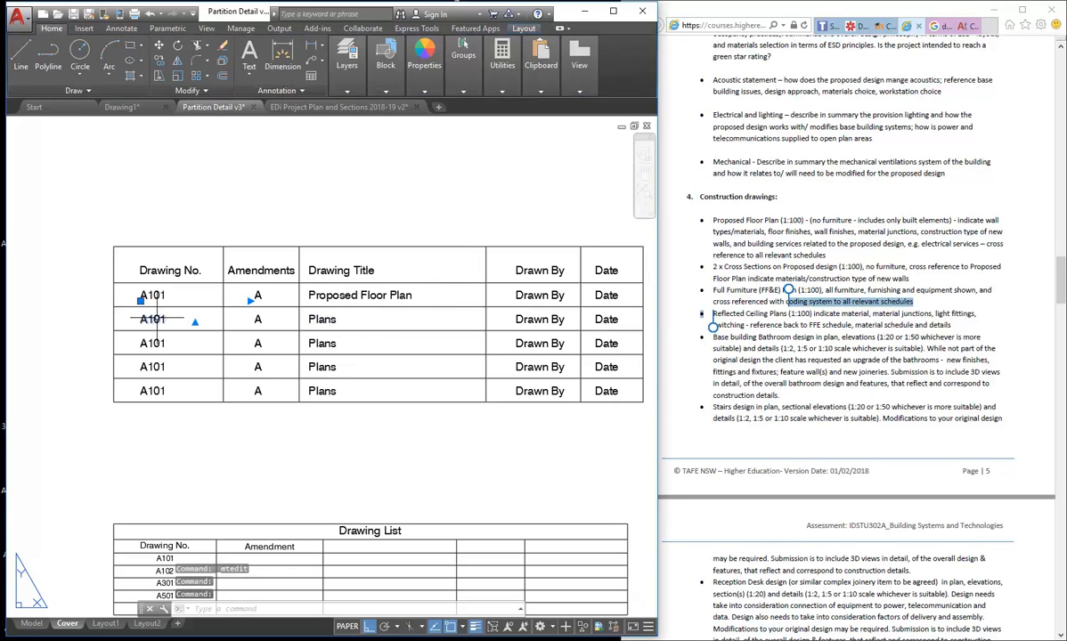
{"action": "left_click_drag", "start_coordinate": [164, 319], "coordinate": [154, 319]}
{"action": "type", "text": "1"}
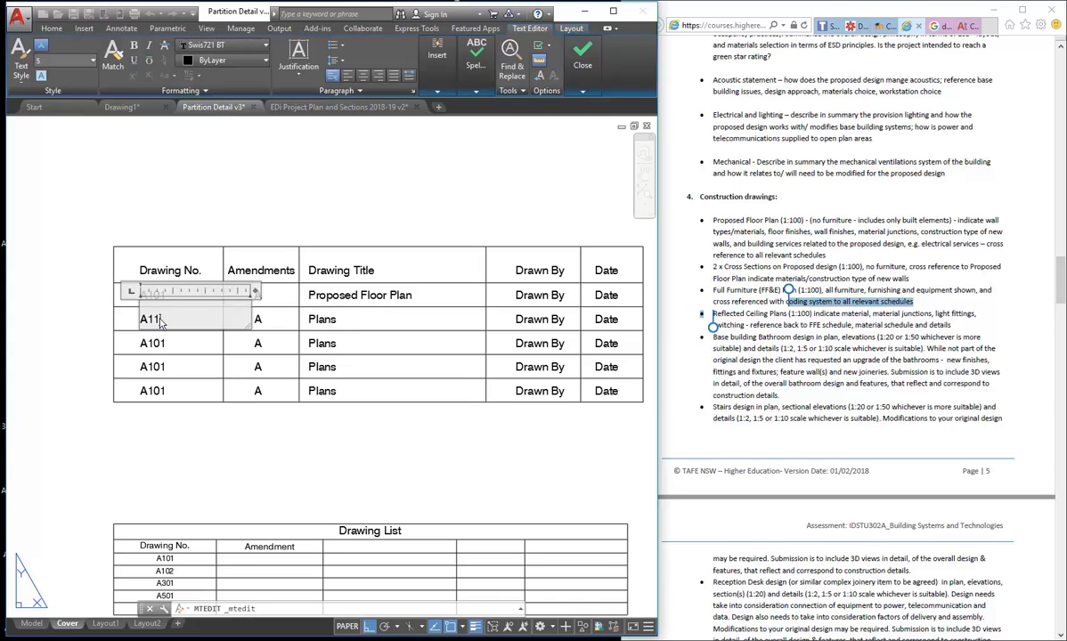
{"action": "type", "text": "0"}
{"action": "left_click", "coordinate": [209, 125]}
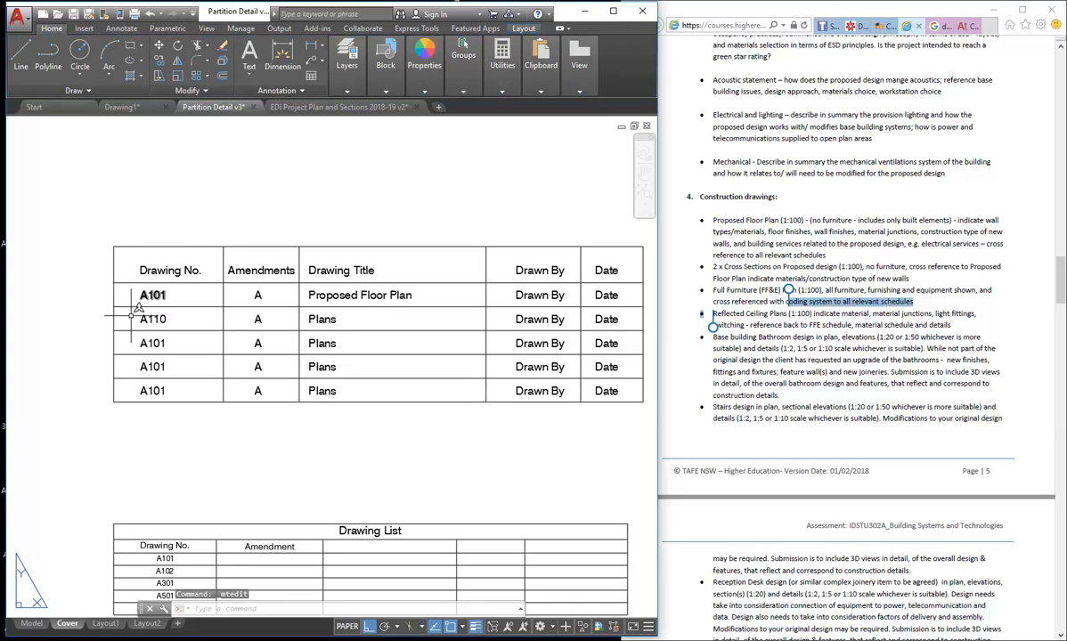
- Title the A110 row Reflected Ceiling Plans, widening the title's text area
{"action": "double_click", "coordinate": [308, 299]}
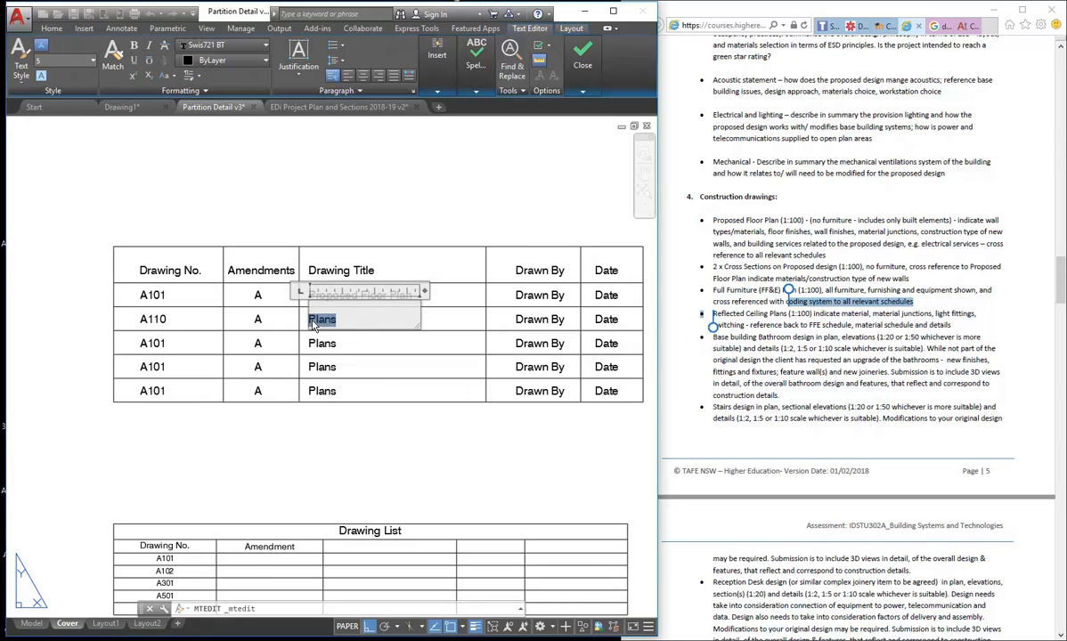
{"action": "type", "text": "Reflect"}
{"action": "type", "text": "ed Ceilin"}
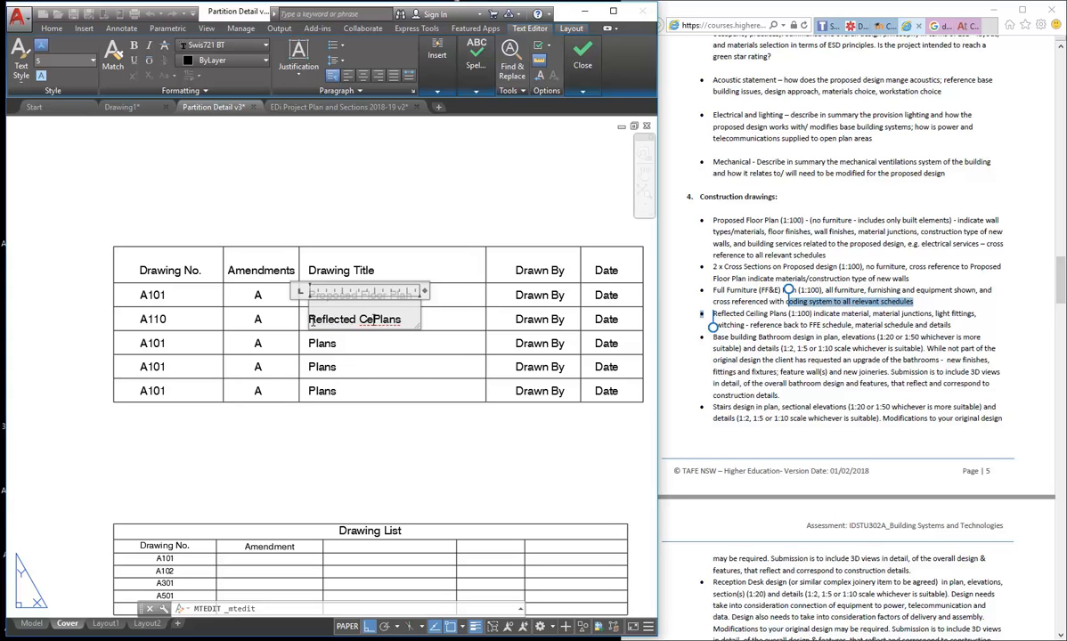
{"action": "type", "text": "g"}
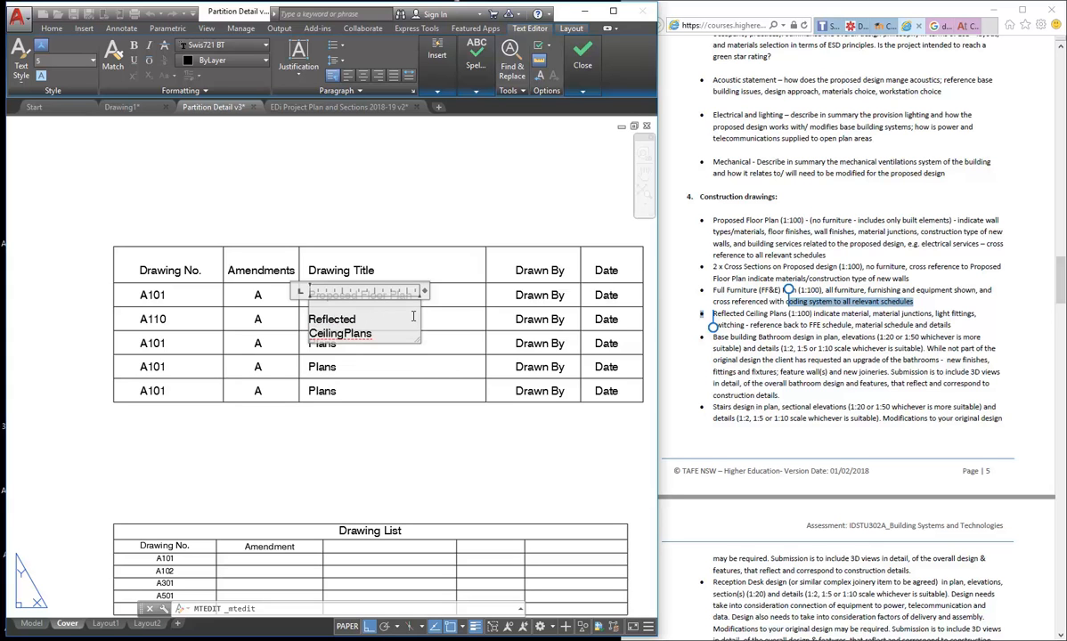
{"action": "left_click_drag", "start_coordinate": [425, 290], "coordinate": [475, 291]}
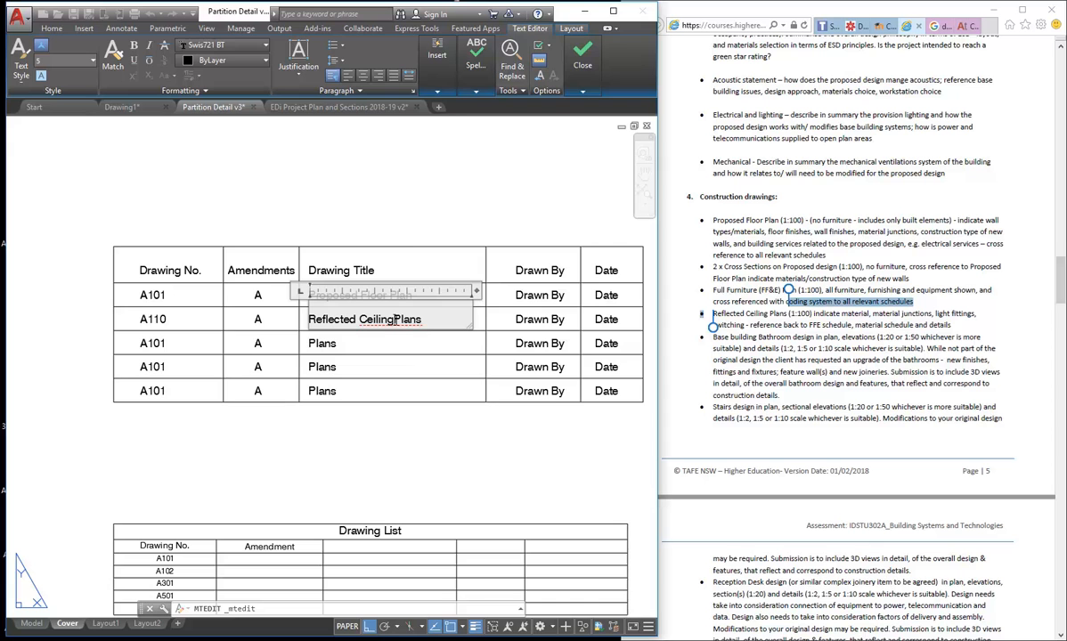
{"action": "left_click", "coordinate": [340, 172]}
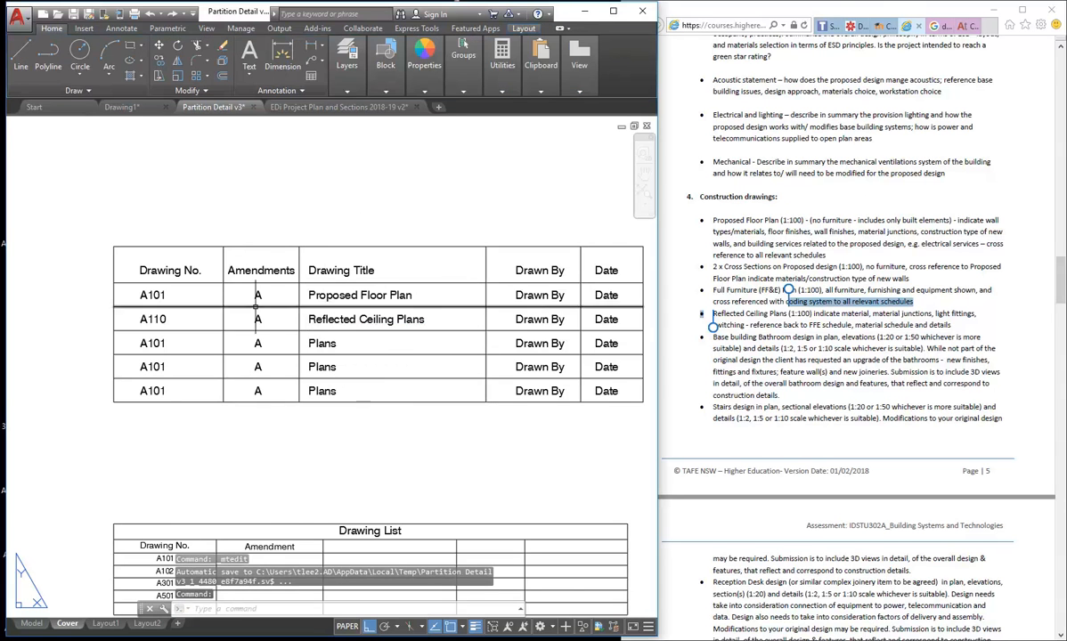
{"action": "double_click", "coordinate": [157, 343]}
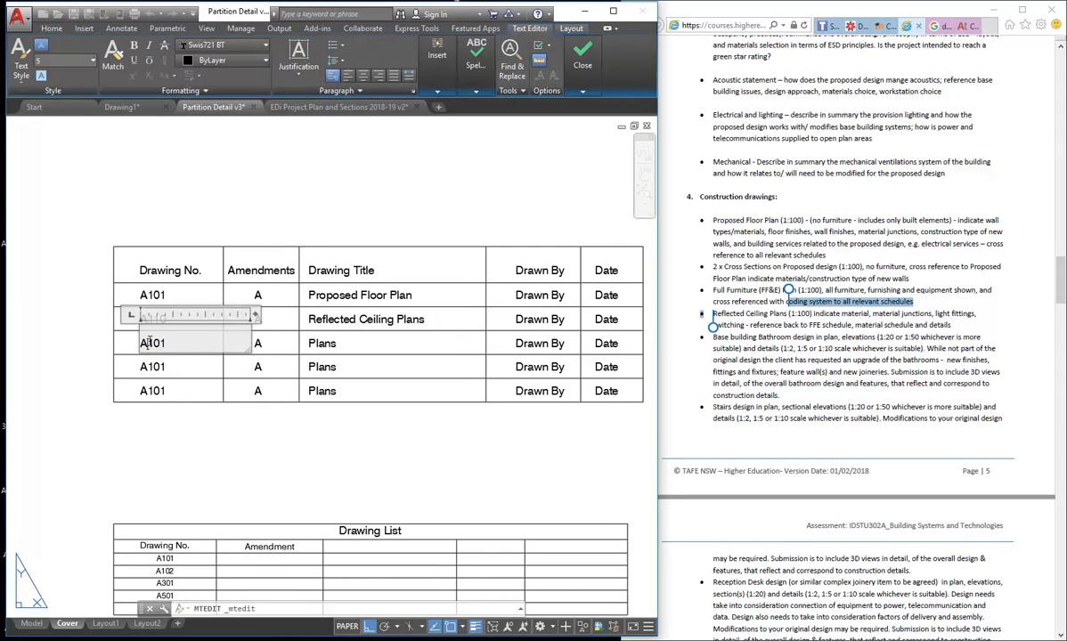
{"action": "left_click", "coordinate": [150, 345]}
{"action": "left_click", "coordinate": [321, 345]}
- Set the third register row to drawing number A130 with the title FFE
{"action": "double_click", "coordinate": [323, 342]}
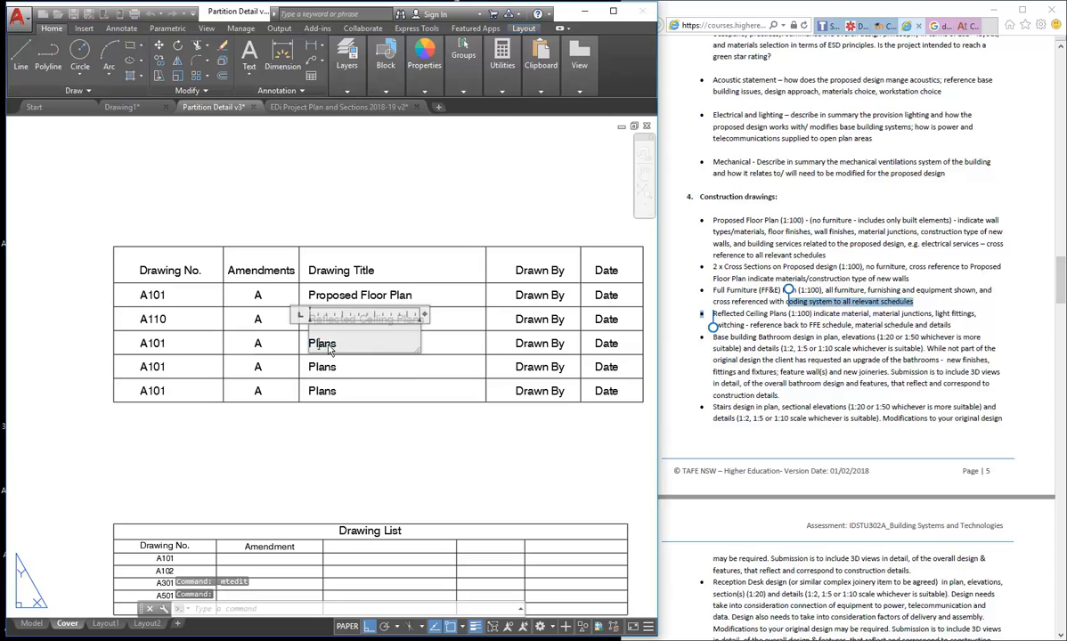
{"action": "double_click", "coordinate": [322, 344]}
{"action": "type", "text": "FFE"}
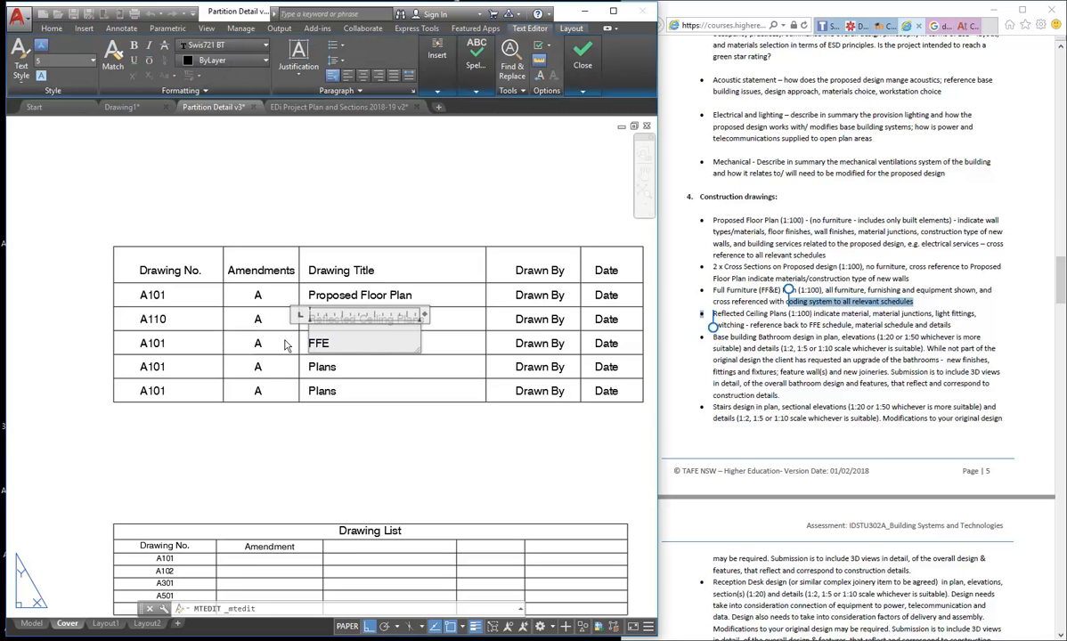
{"action": "left_click", "coordinate": [149, 342]}
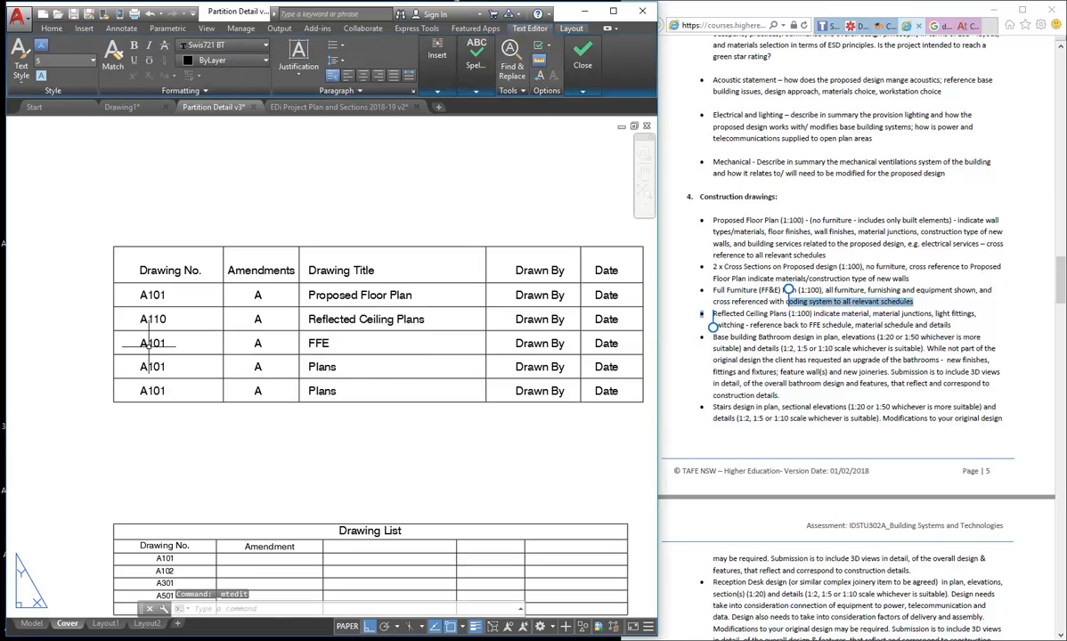
{"action": "double_click", "coordinate": [157, 346]}
{"action": "type", "text": "A13"}
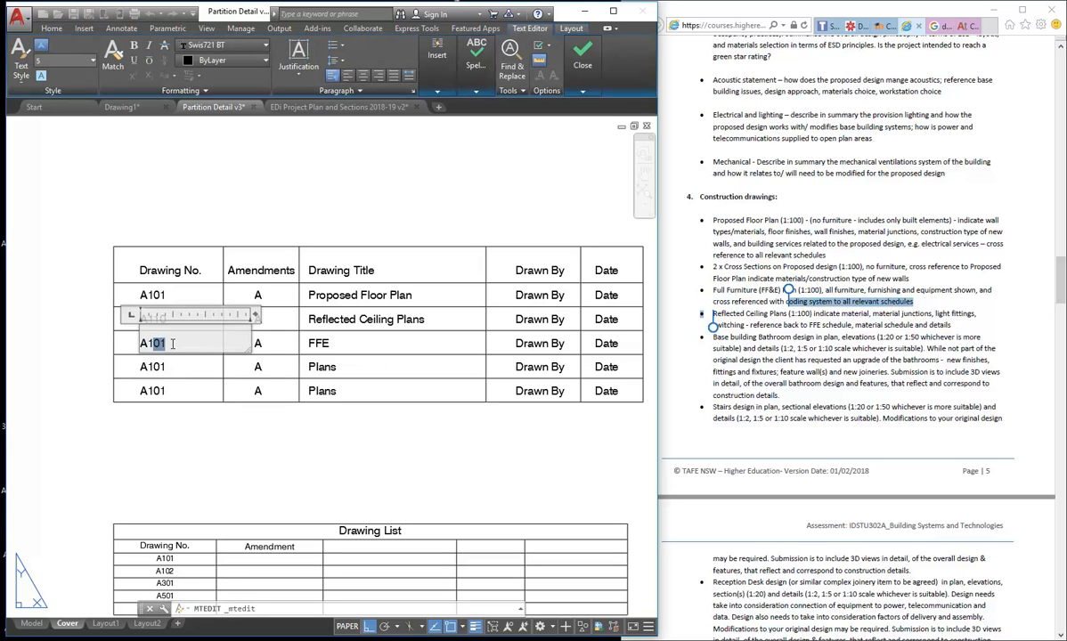
{"action": "type", "text": "0"}
{"action": "left_click", "coordinate": [230, 188]}
- Set the fourth row to drawing number A301 with the title Cross Section
{"action": "left_click", "coordinate": [149, 367]}
{"action": "double_click", "coordinate": [150, 367]}
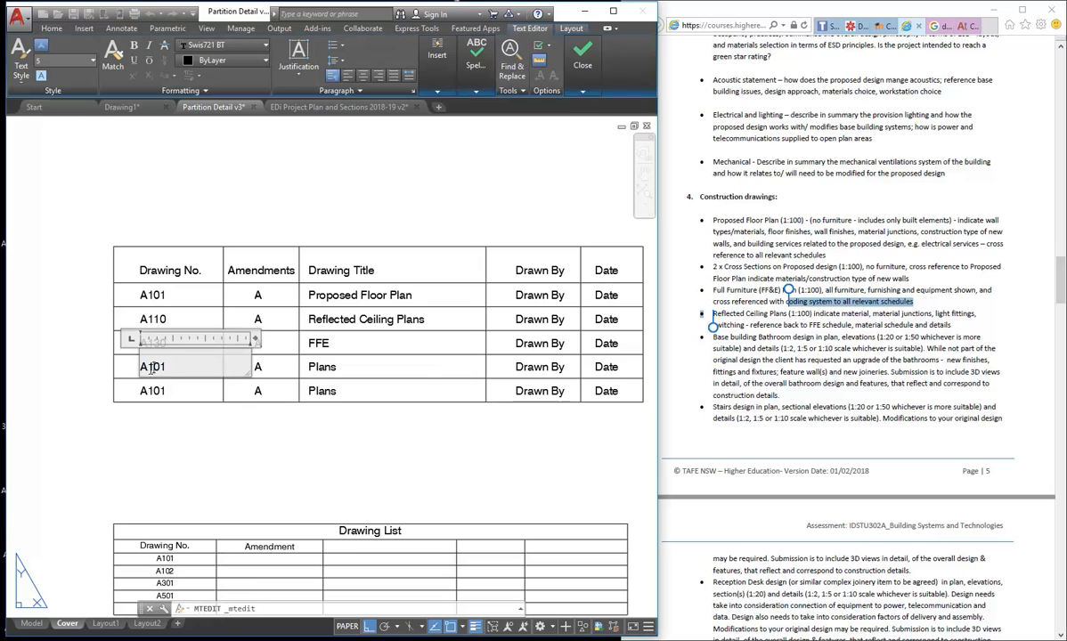
{"action": "double_click", "coordinate": [149, 367]}
{"action": "left_click", "coordinate": [148, 368]}
{"action": "left_click_drag", "start_coordinate": [148, 368], "coordinate": [153, 369]}
{"action": "type", "text": "3"}
{"action": "left_click", "coordinate": [317, 367]}
{"action": "double_click", "coordinate": [317, 367]}
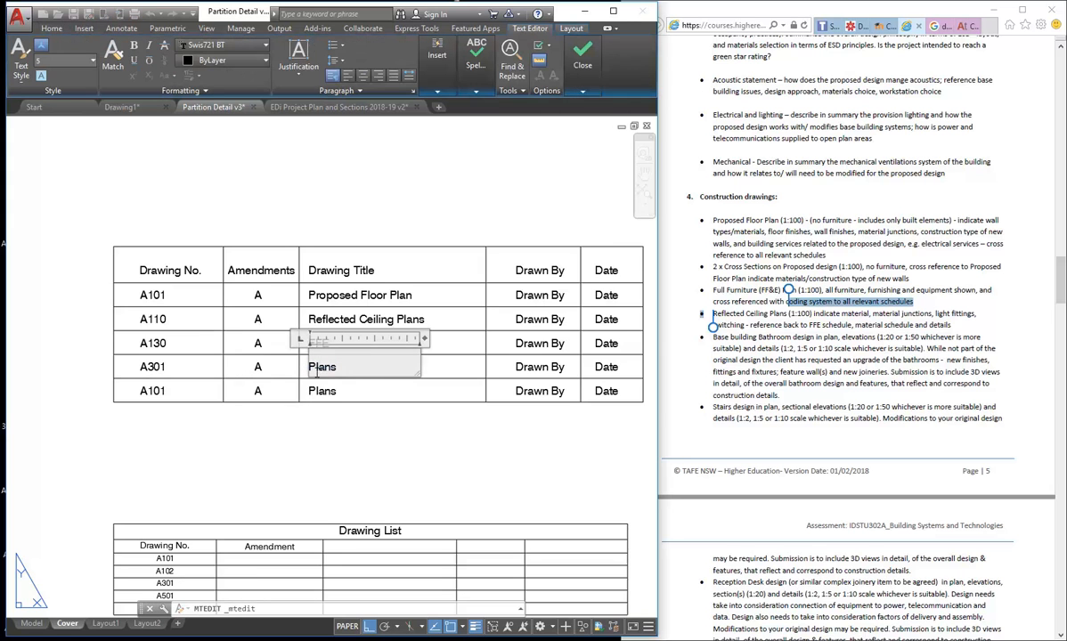
{"action": "left_click_drag", "start_coordinate": [355, 371], "coordinate": [270, 377]}
{"action": "type", "text": "Cross Section"}
{"action": "left_click", "coordinate": [245, 206]}
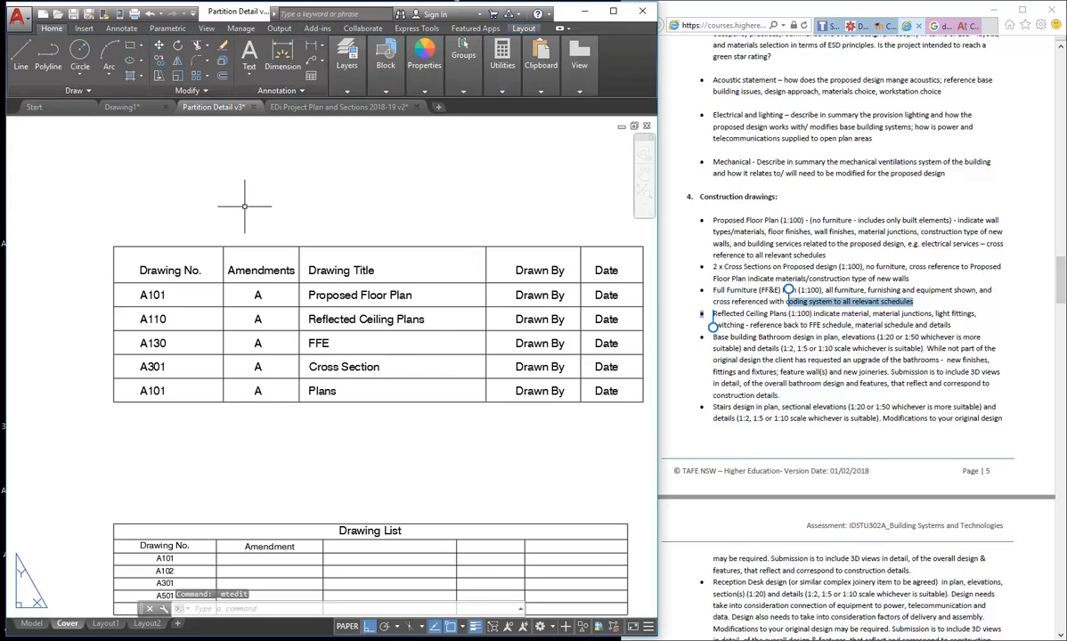
- Set the last row to drawing number A501 with the title Details
{"action": "double_click", "coordinate": [154, 391]}
{"action": "left_click_drag", "start_coordinate": [147, 391], "coordinate": [155, 391]}
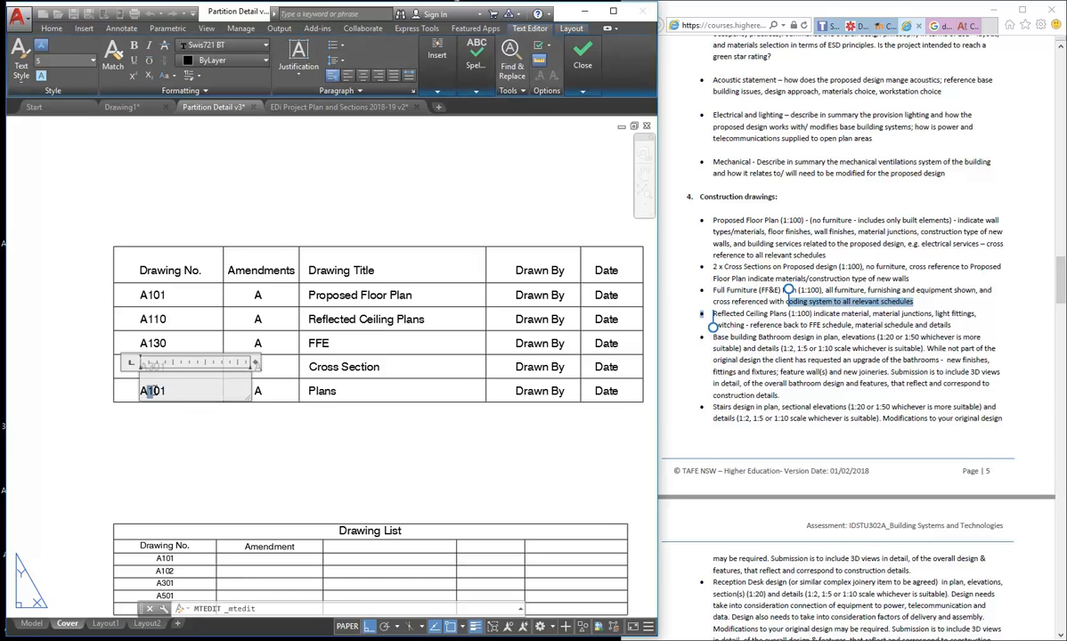
{"action": "type", "text": "5"}
{"action": "left_click", "coordinate": [113, 395]}
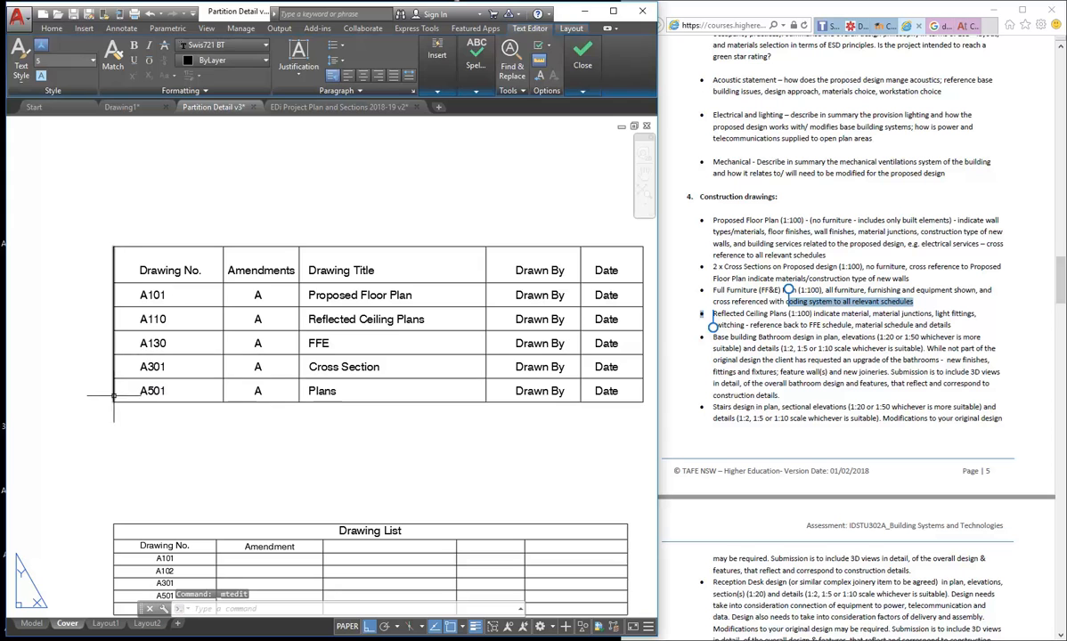
{"action": "double_click", "coordinate": [303, 390]}
{"action": "type", "text": "Details"}
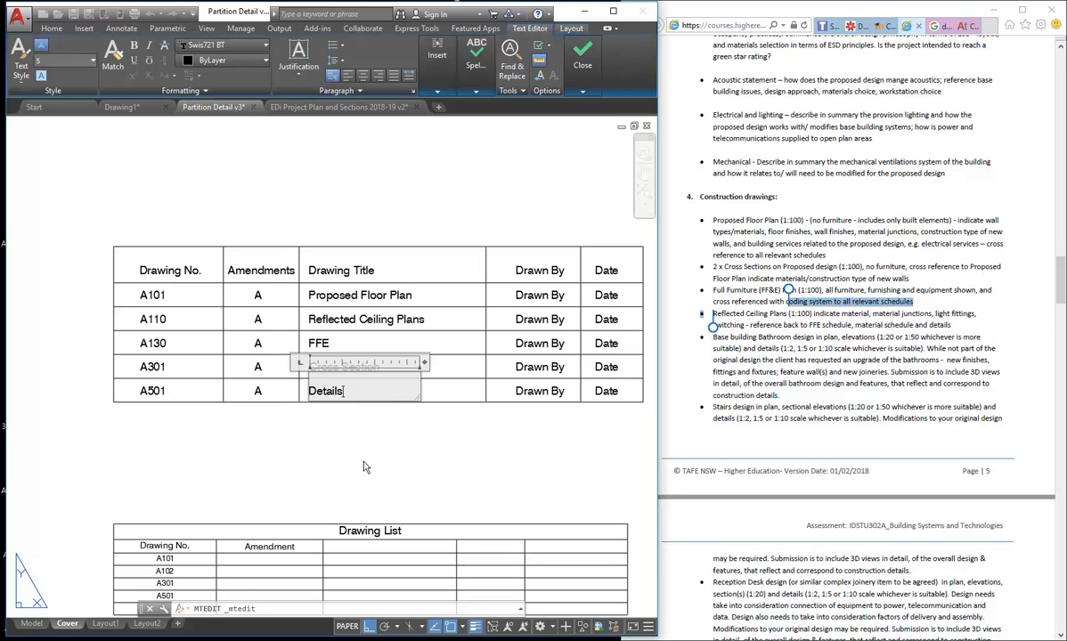
{"action": "left_click", "coordinate": [343, 438]}
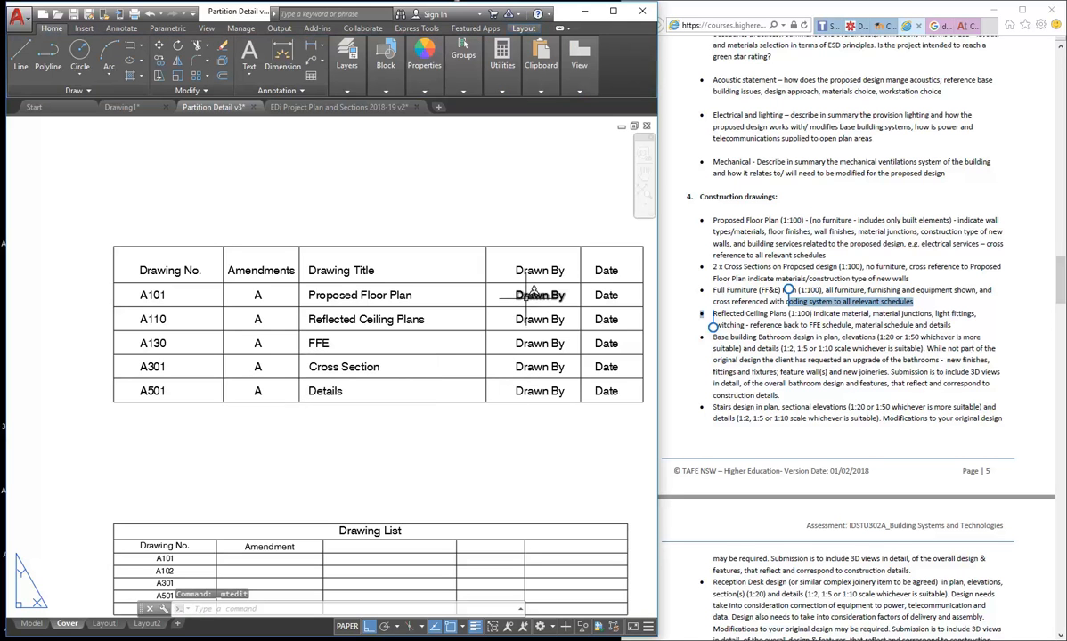
- Maximize the AutoCAD window and pan so the five-row register fills the view
{"action": "scroll", "coordinate": [418, 348], "scroll_direction": "down", "scroll_amount": 4}
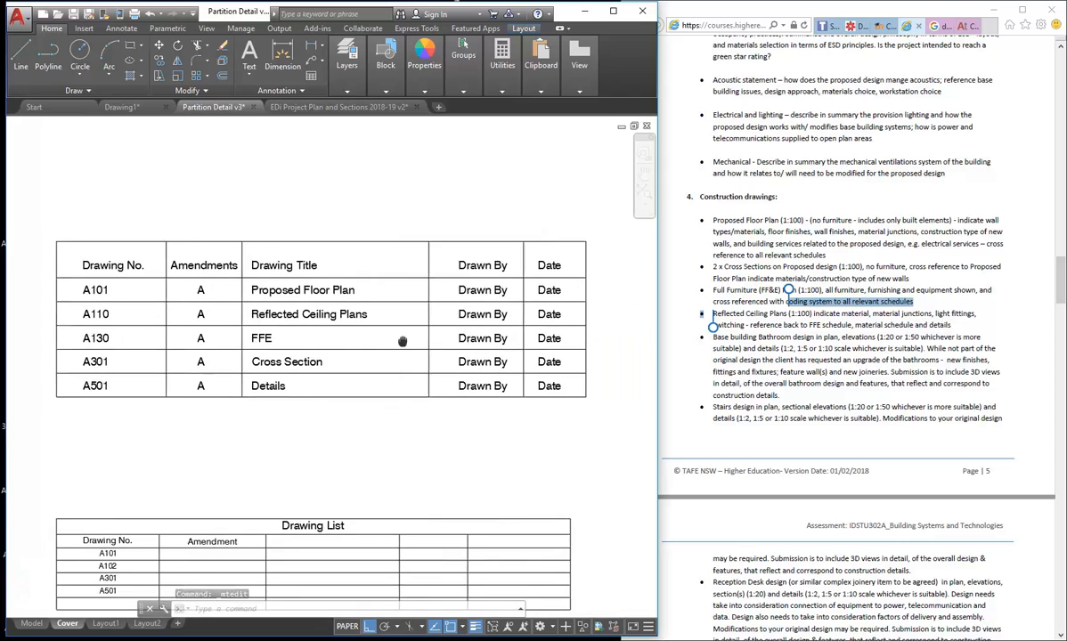
{"action": "scroll", "coordinate": [419, 358], "scroll_direction": "up", "scroll_amount": 2}
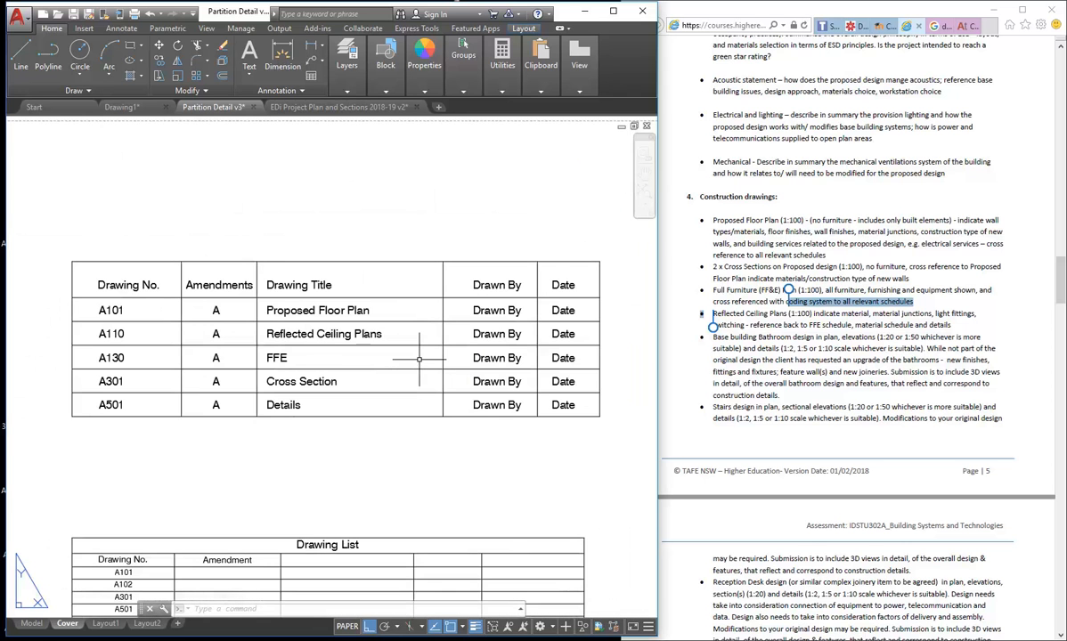
{"action": "middle_click_drag", "start_coordinate": [419, 358], "coordinate": [388, 360]}
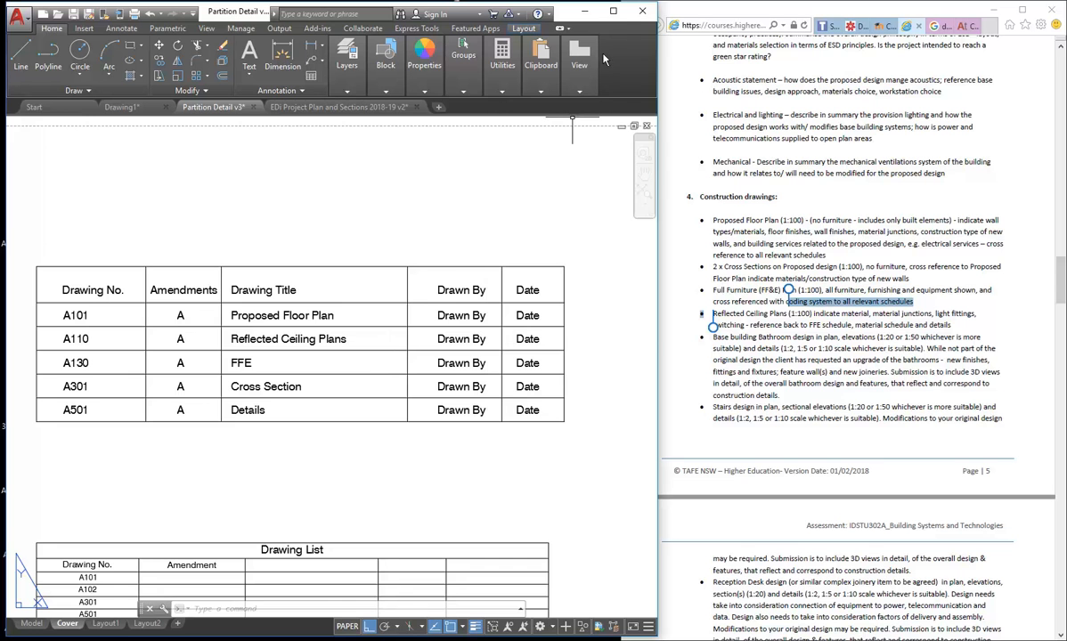
{"action": "double_click", "coordinate": [574, 9]}
{"action": "middle_click_drag", "start_coordinate": [444, 232], "coordinate": [381, 238]}
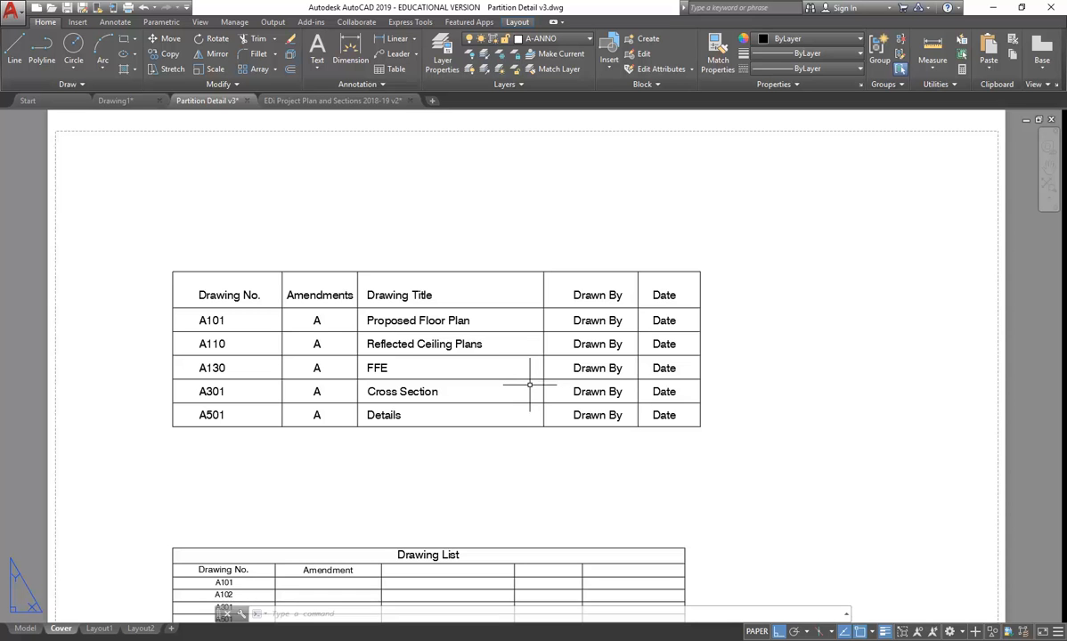
{"action": "mouse_move", "coordinate": [78, 629]}
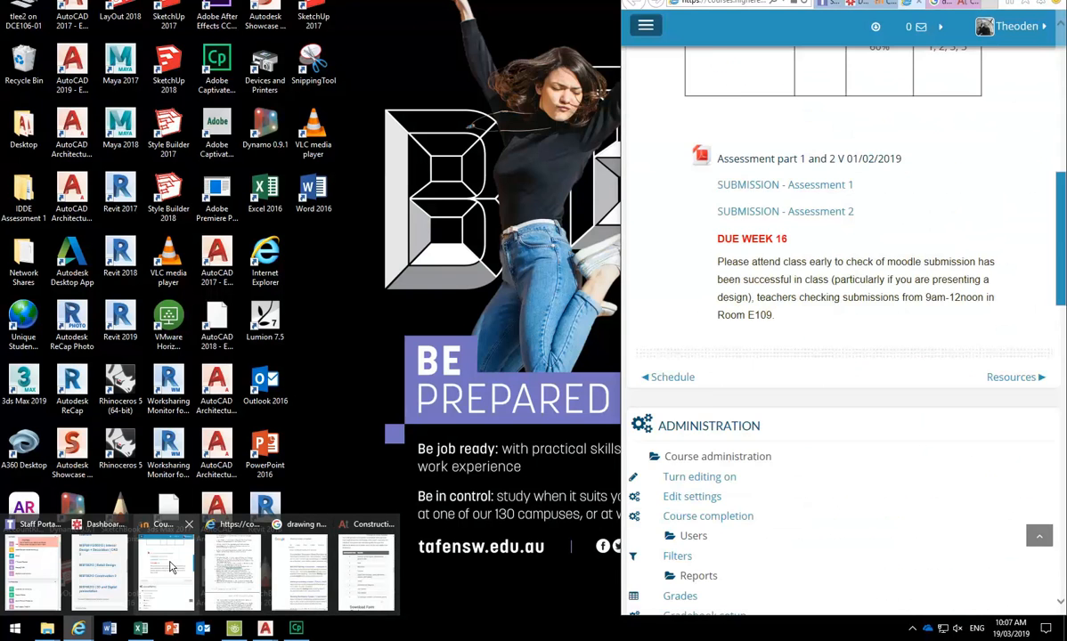
- Deselect the brief's text and scroll to page 9's Project 1 – week 7 marking criteria table
{"action": "left_click", "coordinate": [230, 559]}
{"action": "left_click", "coordinate": [755, 256]}
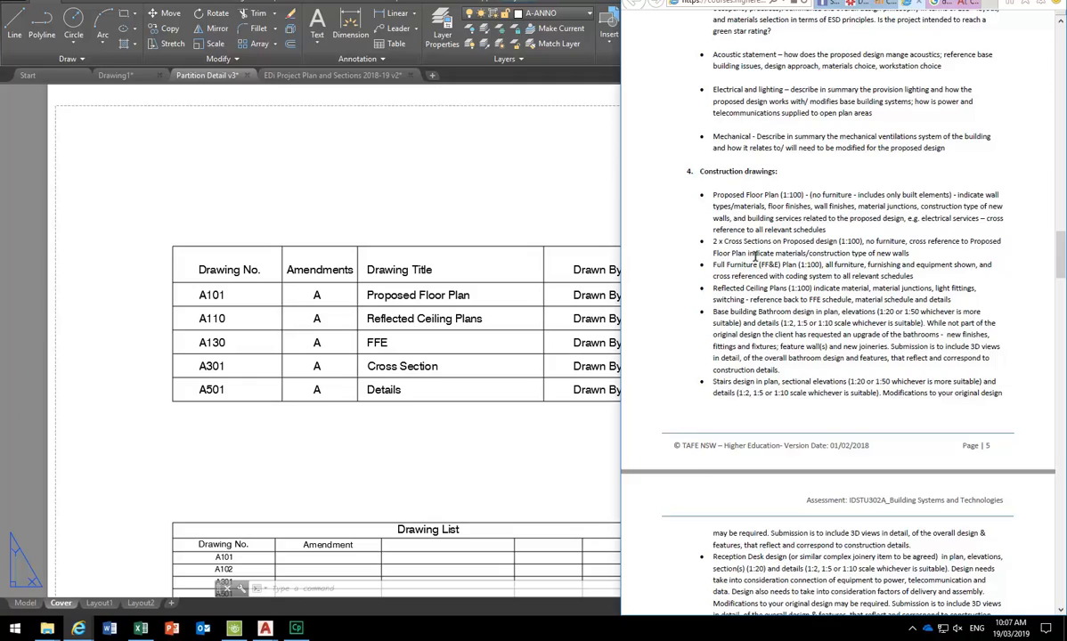
{"action": "scroll", "coordinate": [755, 259], "scroll_direction": "down", "scroll_amount": 15}
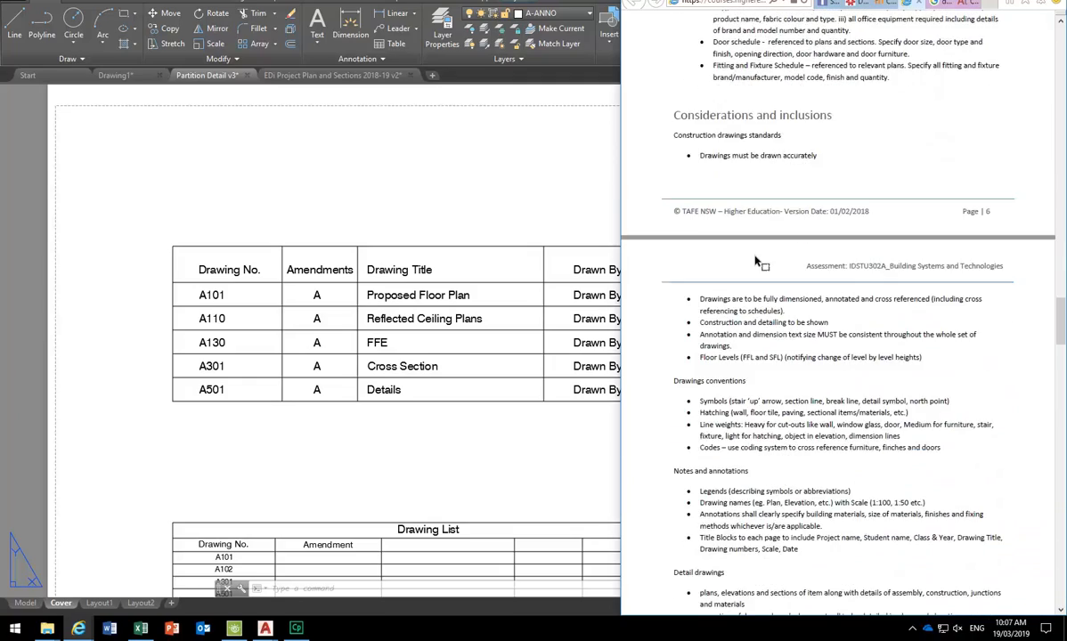
{"action": "scroll", "coordinate": [755, 260], "scroll_direction": "down", "scroll_amount": 4}
{"action": "scroll", "coordinate": [755, 256], "scroll_direction": "down", "scroll_amount": 18}
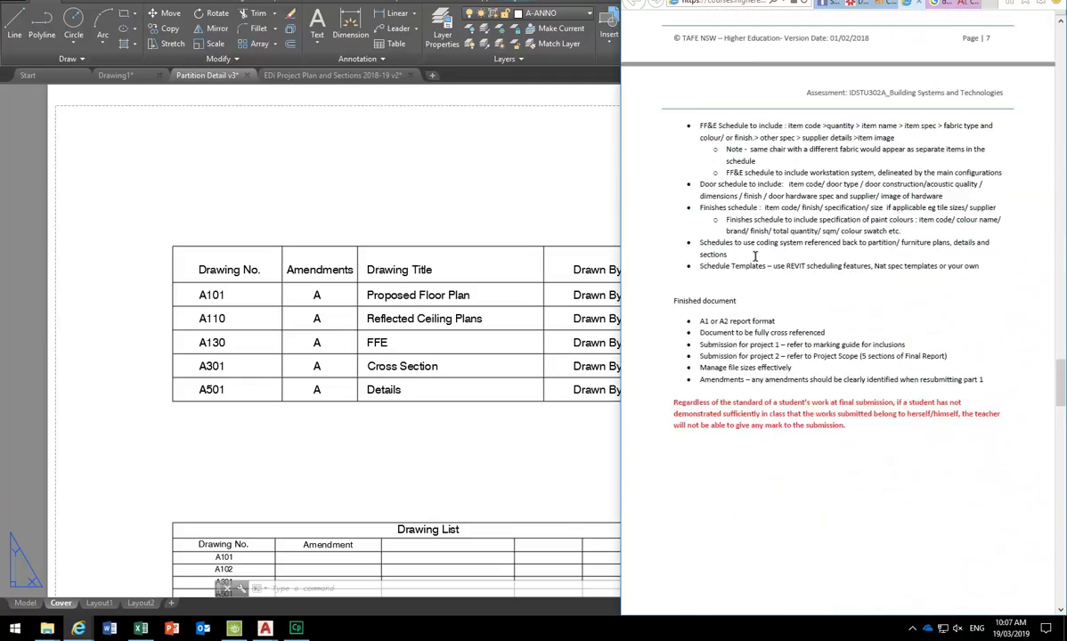
{"action": "scroll", "coordinate": [756, 256], "scroll_direction": "down", "scroll_amount": 4}
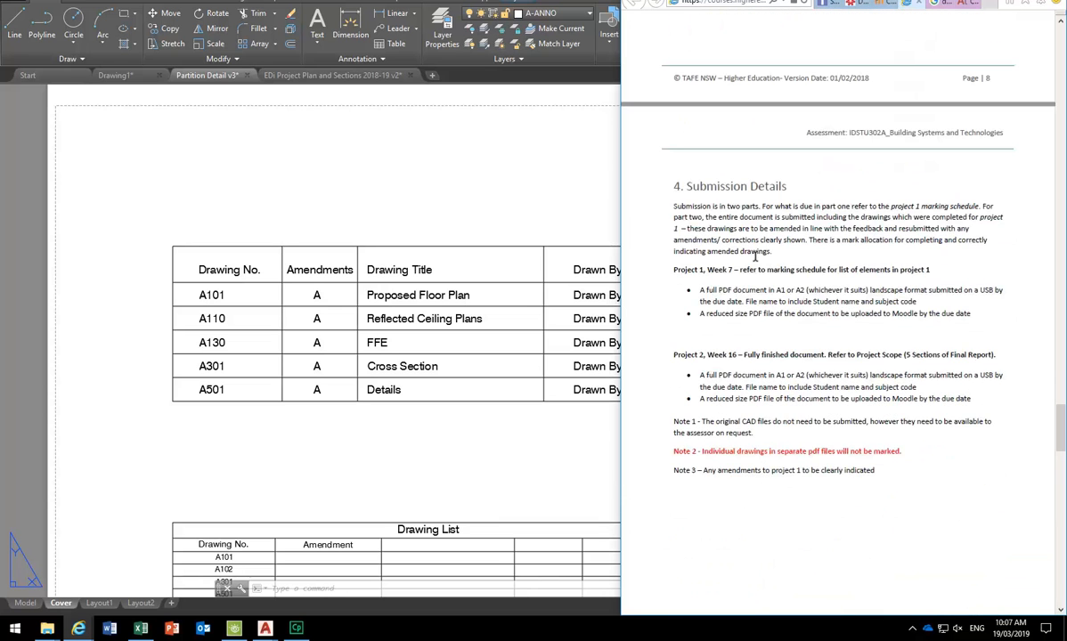
{"action": "scroll", "coordinate": [742, 298], "scroll_direction": "down", "scroll_amount": 13}
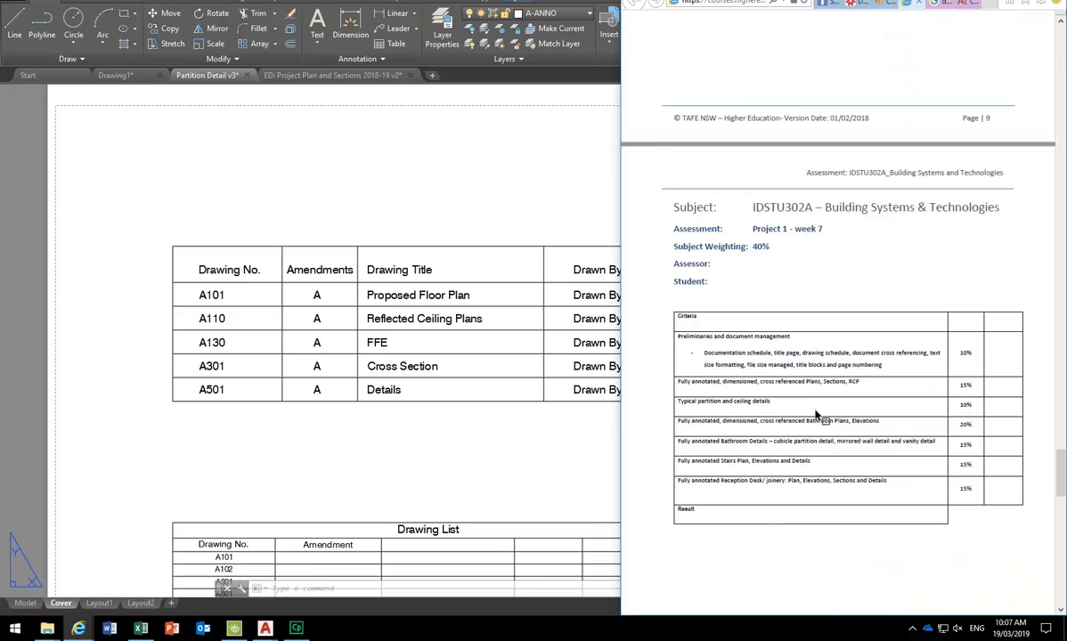
{"action": "scroll", "coordinate": [768, 390], "scroll_direction": "up", "scroll_amount": 2, "text": "ctrl"}
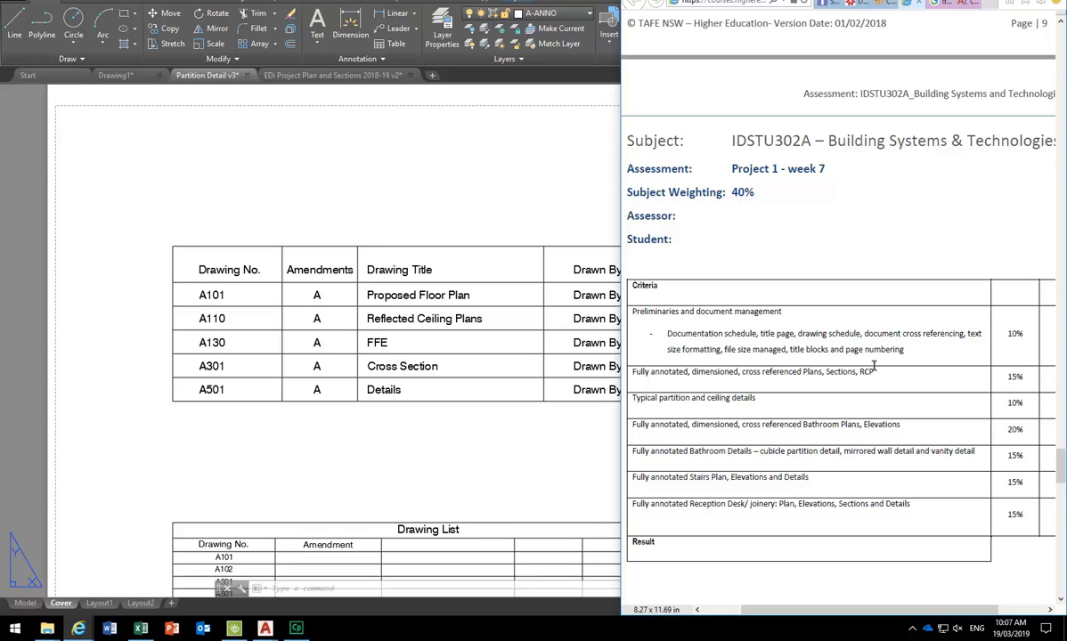
- Highlight the RCP item in the brief's marking criteria, then return to the AutoCAD cover sheet
{"action": "mouse_move", "coordinate": [877, 371]}
{"action": "left_mouse_down"}
{"action": "mouse_move", "coordinate": [848, 372]}
{"action": "mouse_move", "coordinate": [861, 370]}
{"action": "left_mouse_up"}
{"action": "left_click", "coordinate": [368, 334]}
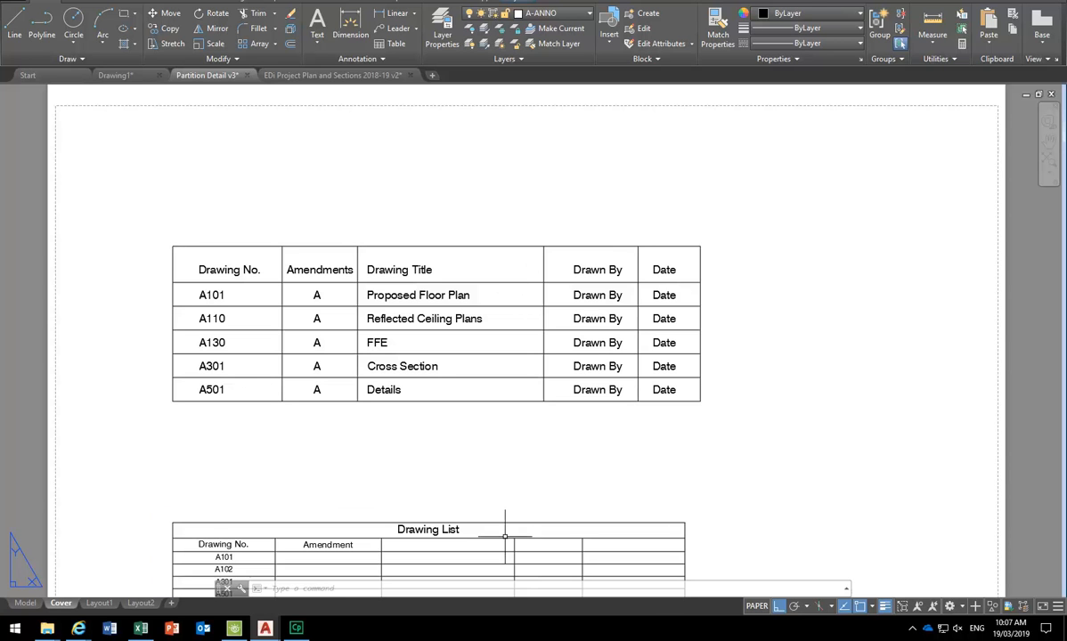
- Insert a blank row above the A102 row in the Drawing List table
{"action": "middle_click_drag", "start_coordinate": [505, 529], "coordinate": [517, 438]}
{"action": "left_click", "coordinate": [517, 435]}
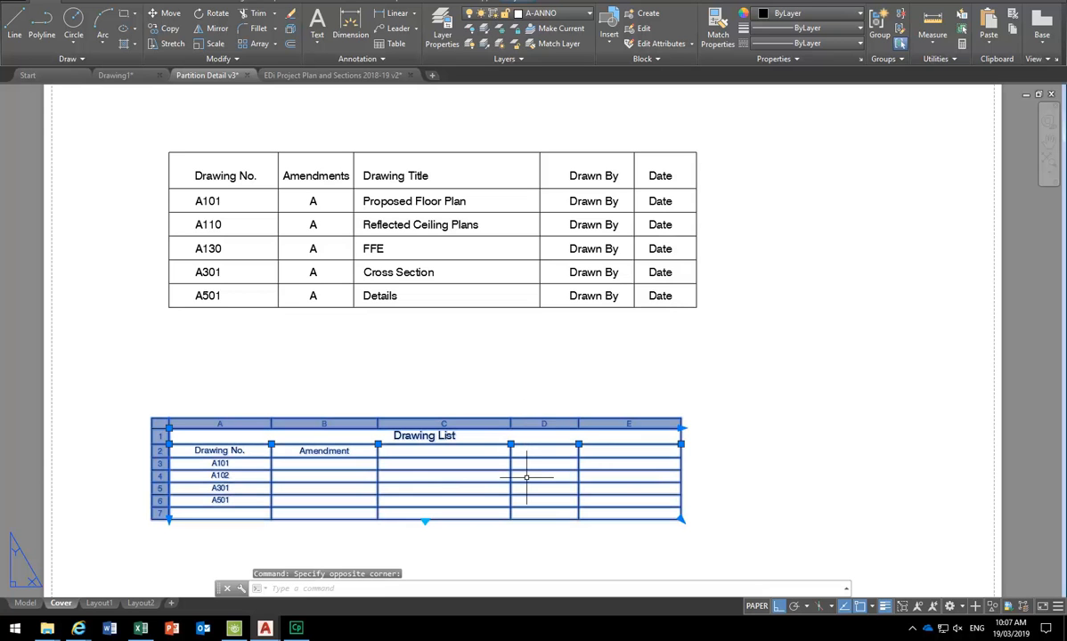
{"action": "right_click", "coordinate": [547, 431]}
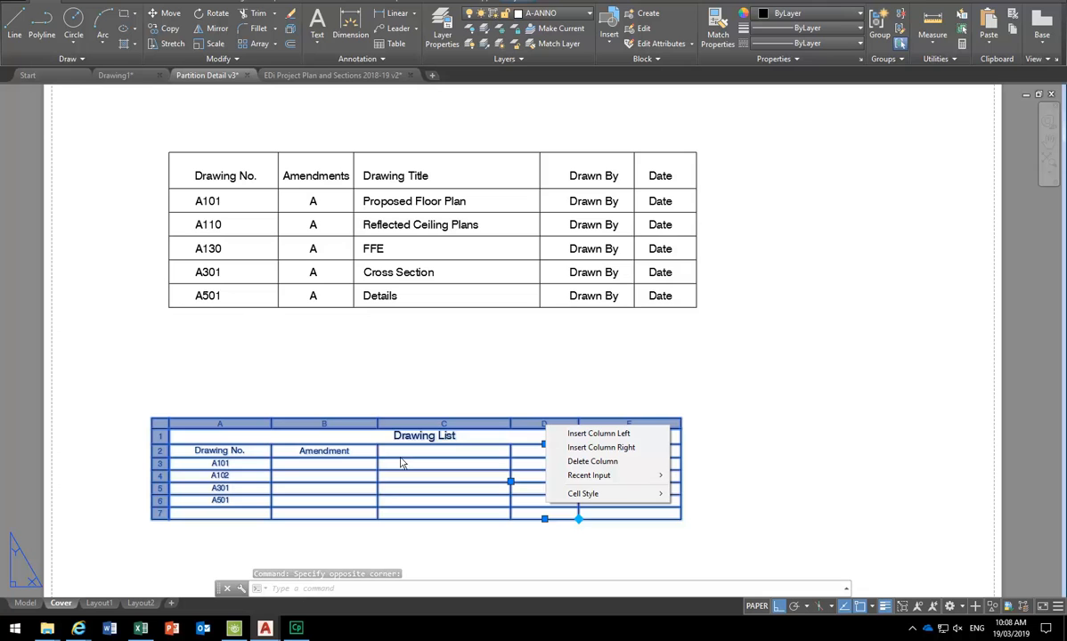
{"action": "right_click", "coordinate": [160, 466]}
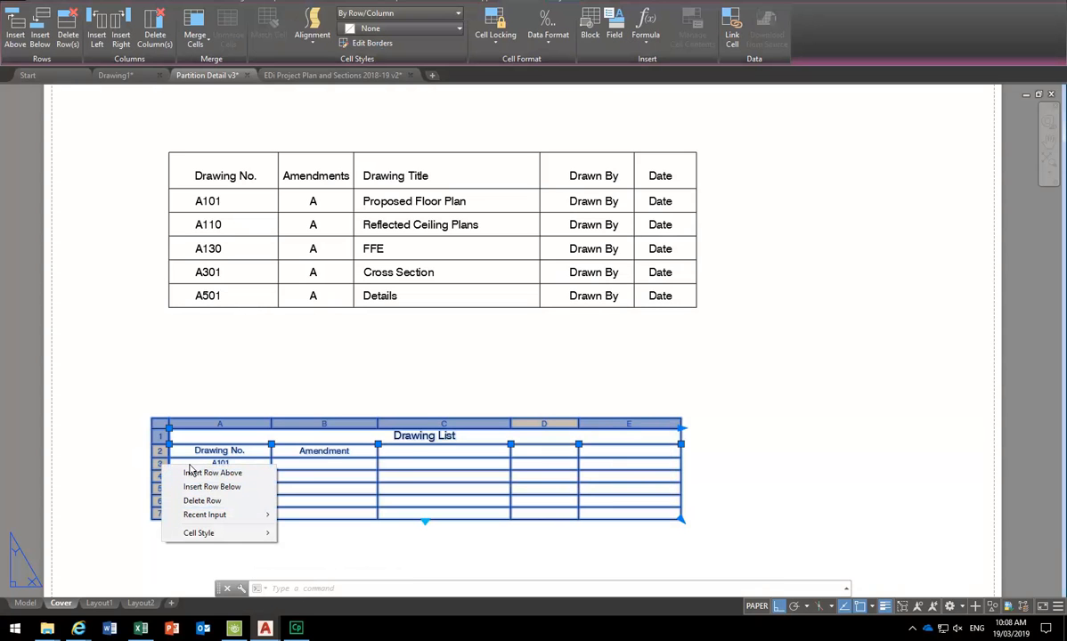
{"action": "left_click", "coordinate": [112, 481]}
{"action": "scroll", "coordinate": [129, 486], "scroll_direction": "up", "scroll_amount": 2}
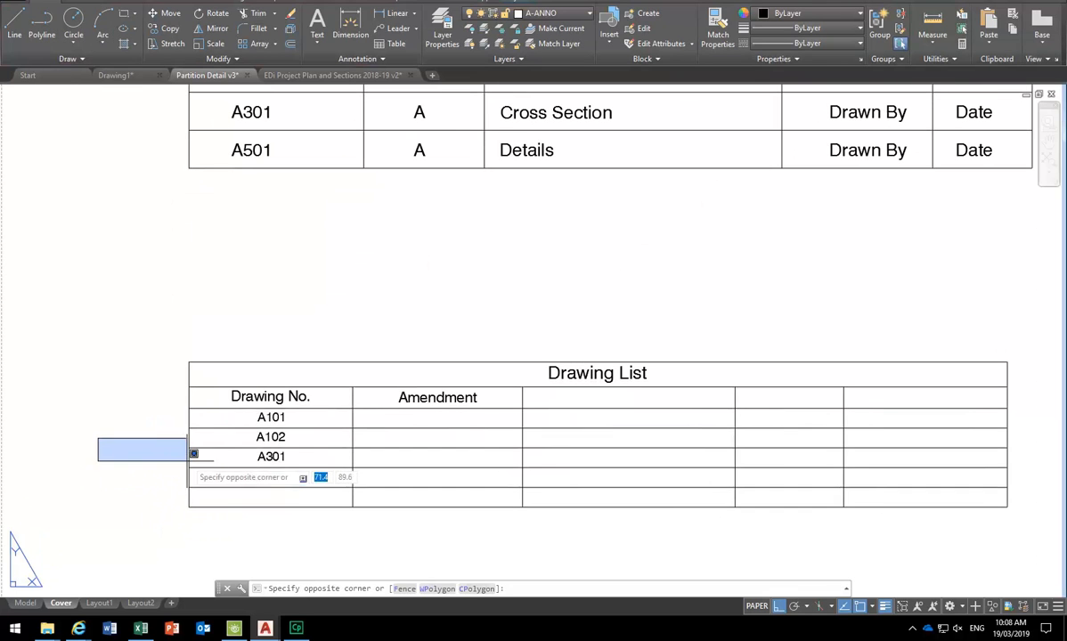
{"action": "key", "text": "Escape"}
{"action": "left_click", "coordinate": [187, 436]}
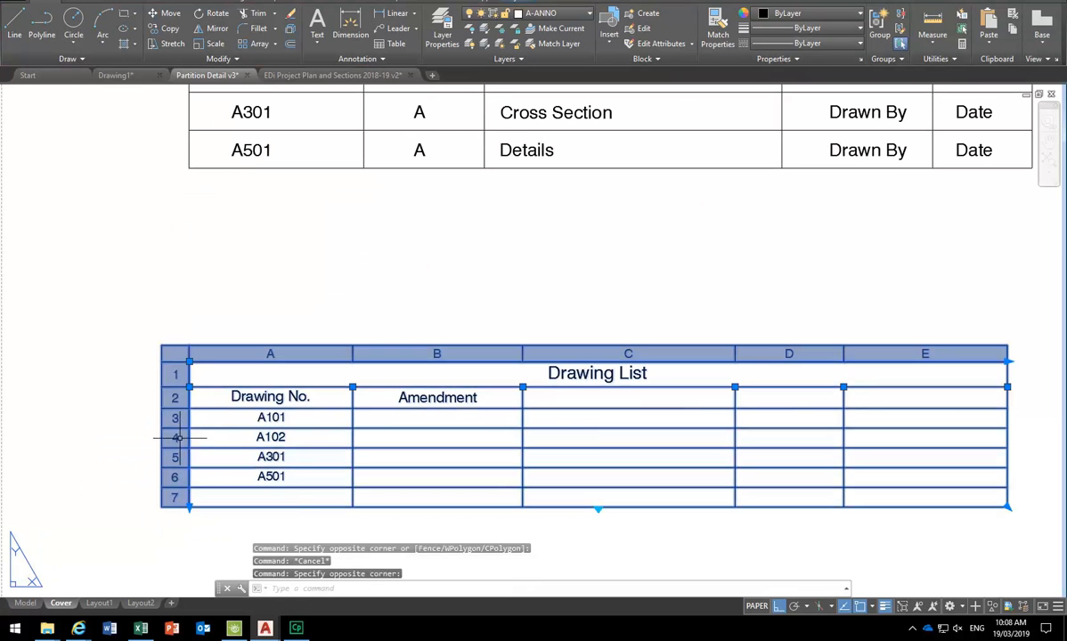
{"action": "right_click", "coordinate": [180, 440]}
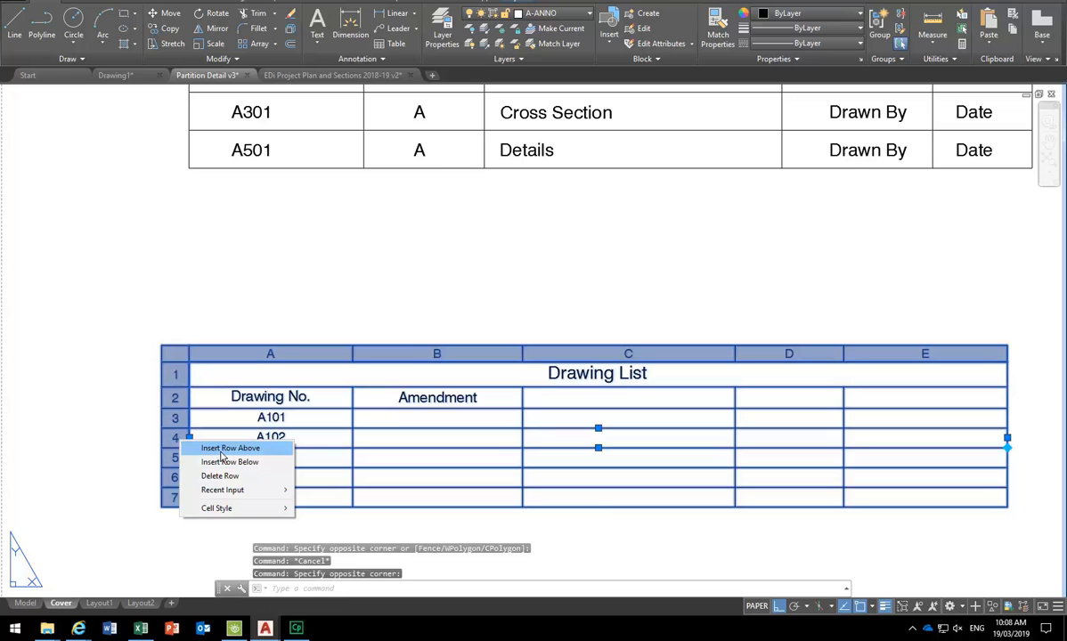
{"action": "left_click", "coordinate": [223, 449]}
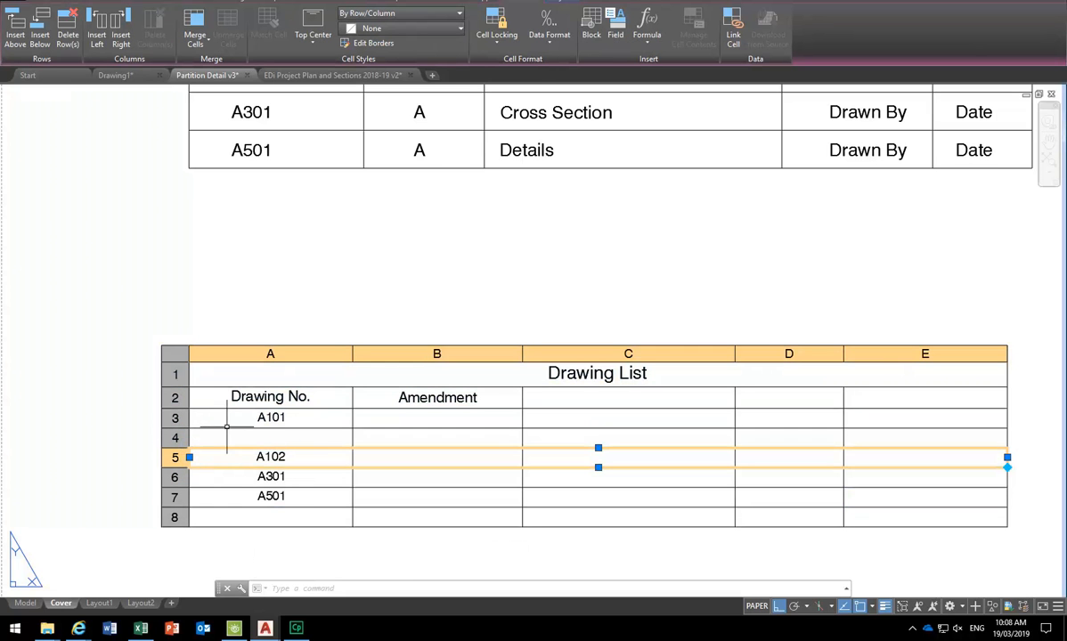
- Insert a new column to the right of column D in the Drawing List table
{"action": "scroll", "coordinate": [249, 282], "scroll_direction": "down", "scroll_amount": 2}
{"action": "middle_click_drag", "start_coordinate": [249, 284], "coordinate": [229, 381]}
{"action": "scroll", "coordinate": [361, 231], "scroll_direction": "up", "scroll_amount": 1}
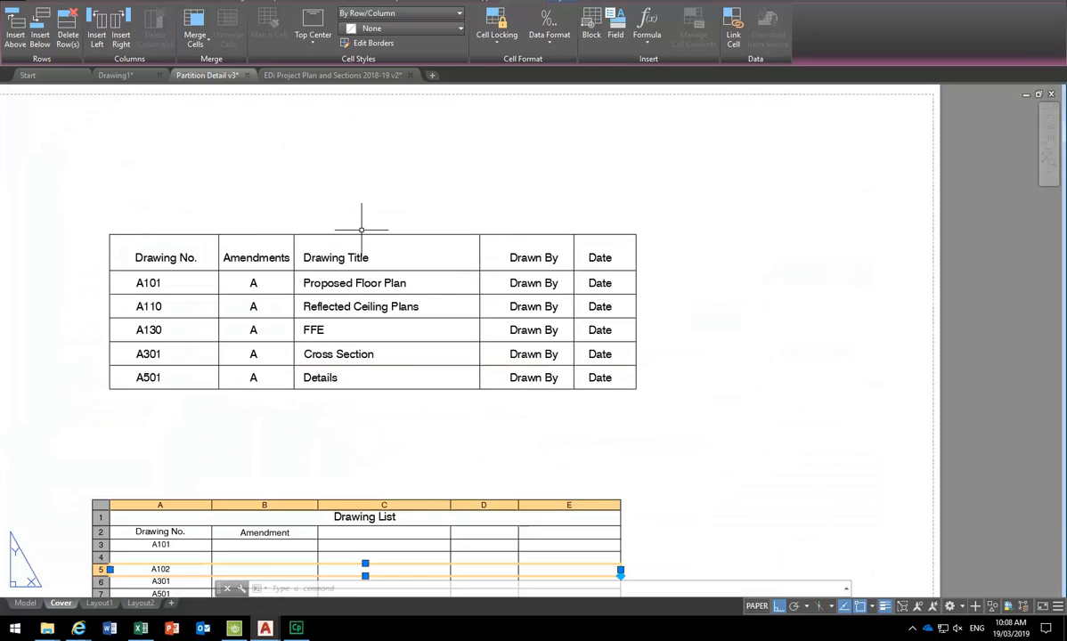
{"action": "middle_click_drag", "start_coordinate": [409, 404], "coordinate": [409, 278]}
{"action": "right_click", "coordinate": [482, 382]}
{"action": "left_click", "coordinate": [513, 401]}
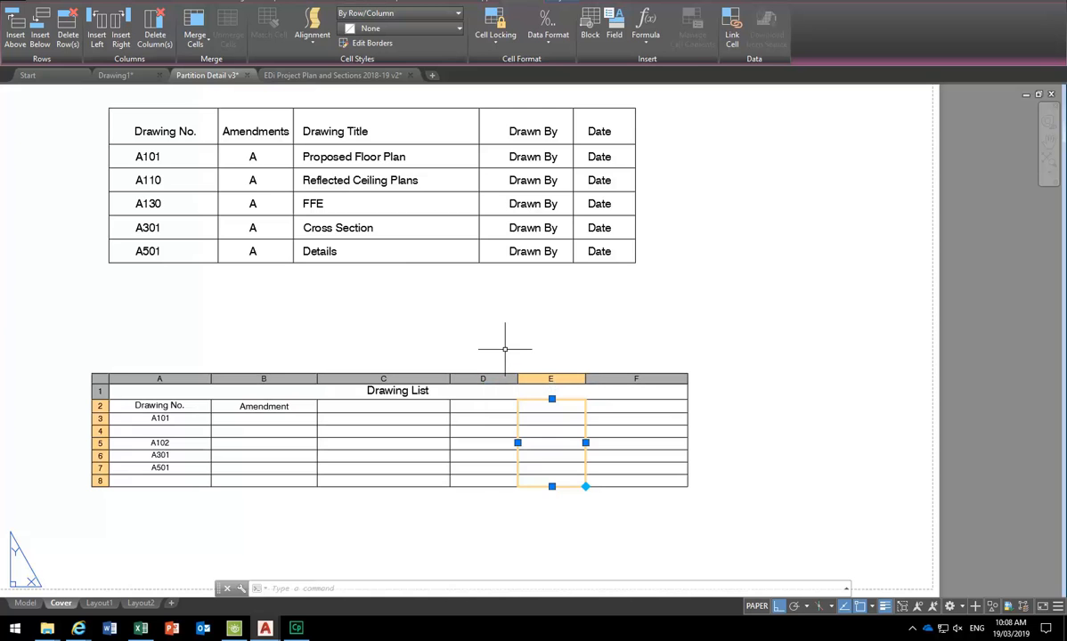
{"action": "mouse_move", "coordinate": [469, 303]}
{"action": "middle_mouse_down"}
{"action": "mouse_move", "coordinate": [472, 409]}
{"action": "mouse_move", "coordinate": [488, 351]}
{"action": "middle_mouse_up"}
{"action": "left_click", "coordinate": [488, 351]}
{"action": "key", "text": "Escape"}
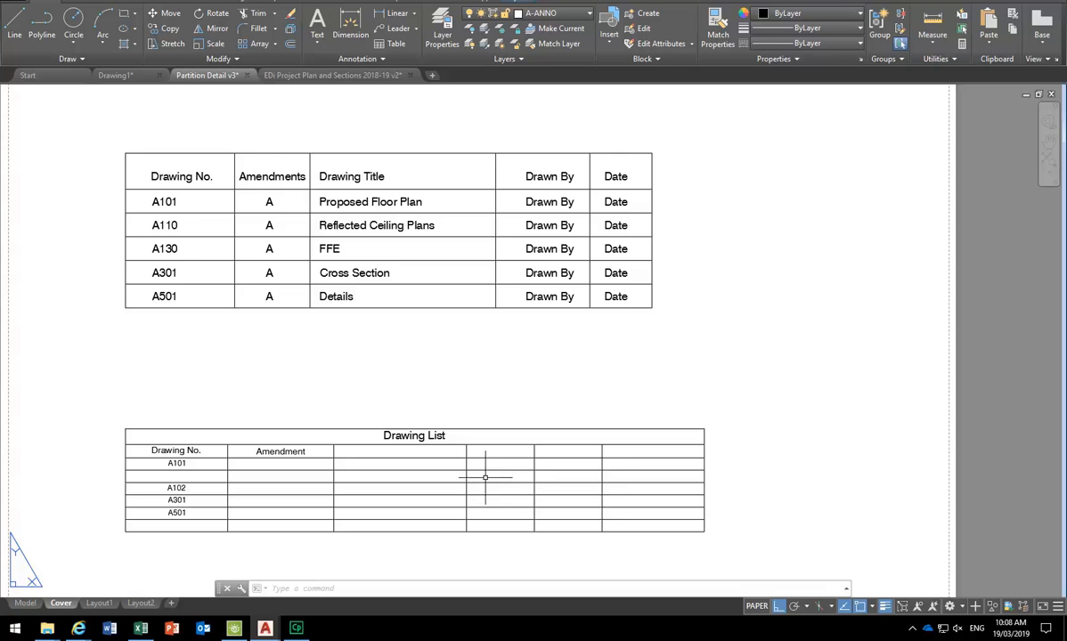
- Frame the register and select the Drawn By and Date columns, abandoning a move attempt
{"action": "middle_click_drag", "start_coordinate": [278, 478], "coordinate": [300, 428]}
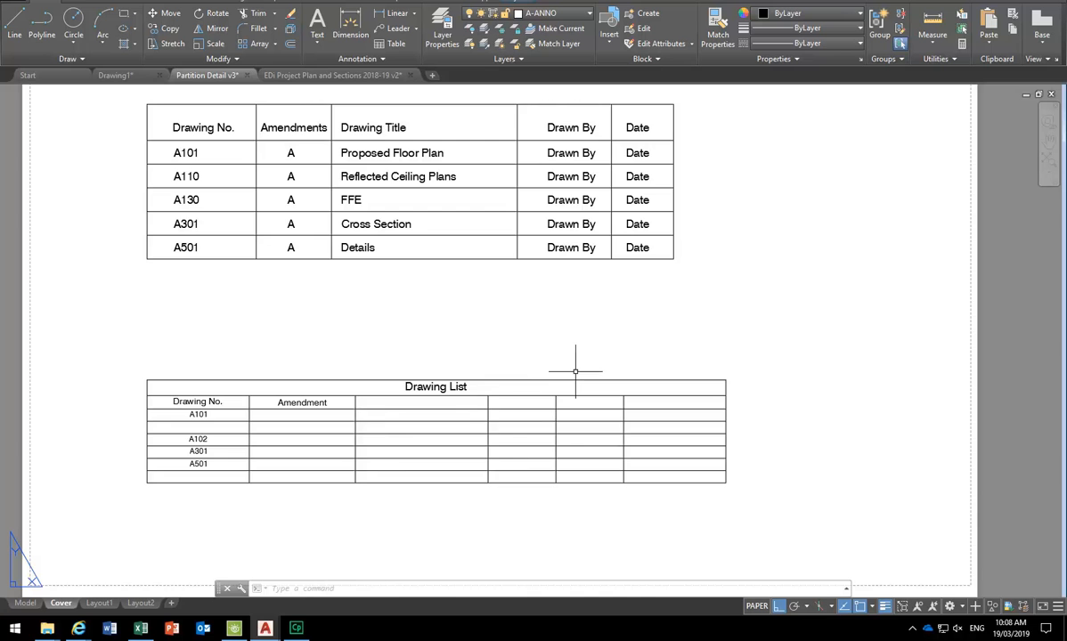
{"action": "scroll", "coordinate": [464, 421], "scroll_direction": "down", "scroll_amount": 3}
{"action": "scroll", "coordinate": [467, 388], "scroll_direction": "up", "scroll_amount": 5}
{"action": "scroll", "coordinate": [571, 351], "scroll_direction": "down", "scroll_amount": 2}
{"action": "middle_click_drag", "start_coordinate": [578, 337], "coordinate": [571, 352]}
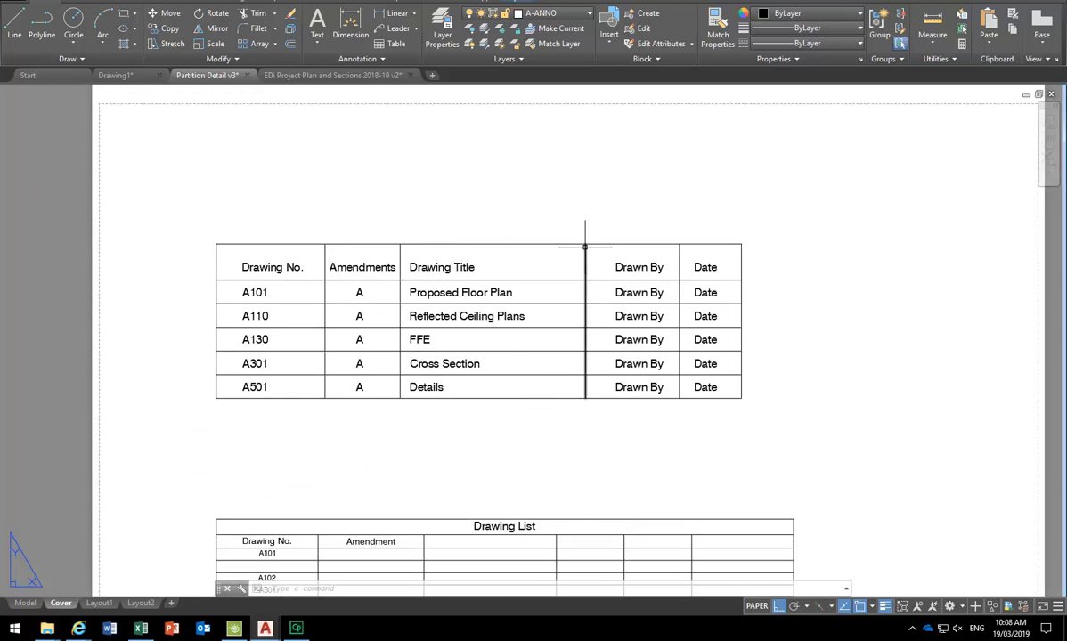
{"action": "left_click", "coordinate": [573, 219]}
{"action": "left_click", "coordinate": [768, 412]}
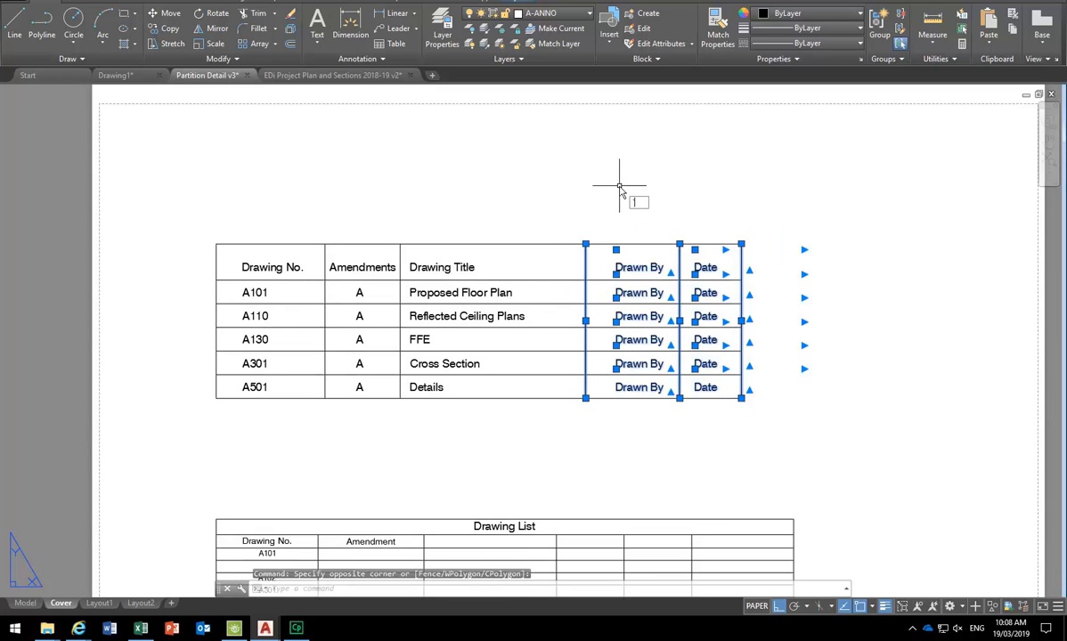
{"action": "key", "text": "Escape"}
{"action": "key", "text": "Escape"}
{"action": "left_click", "coordinate": [558, 226]}
{"action": "left_click", "coordinate": [743, 438]}
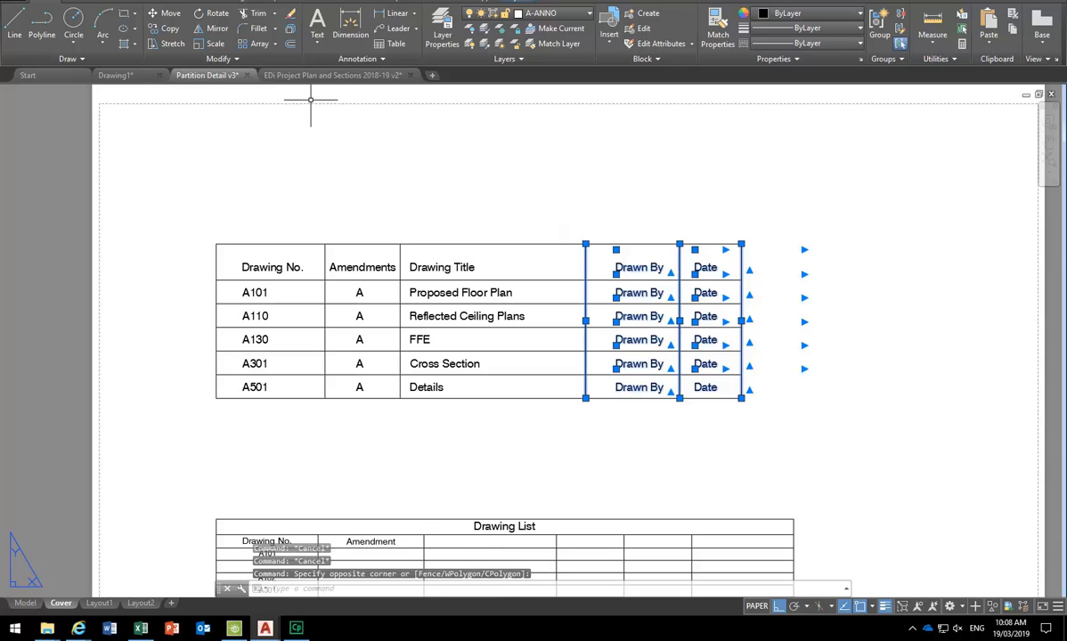
{"action": "left_click", "coordinate": [163, 13]}
{"action": "left_click", "coordinate": [585, 243]}
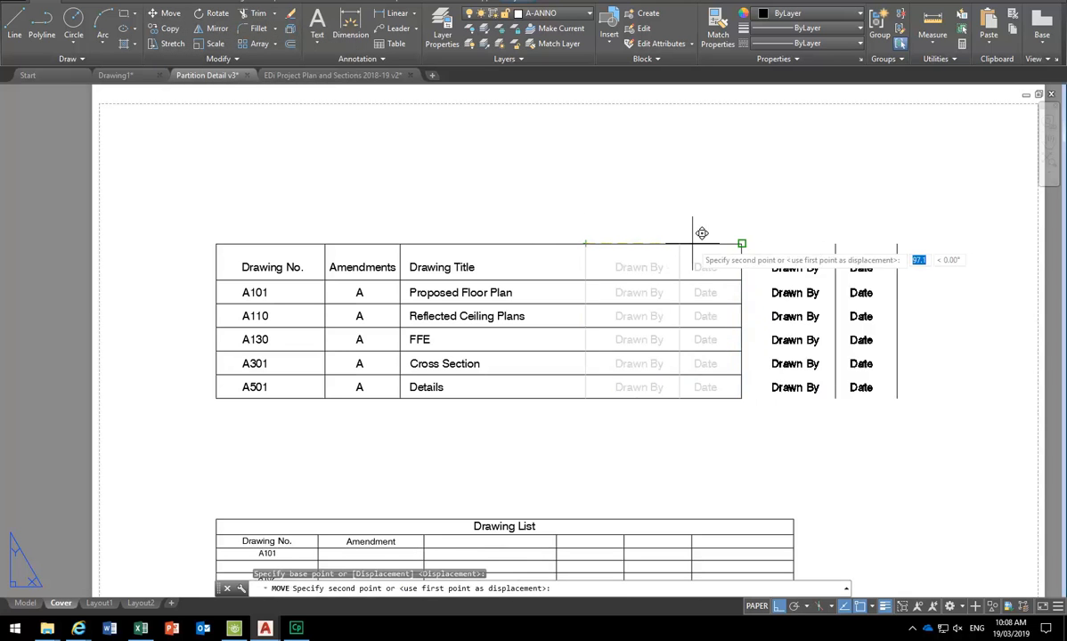
{"action": "key", "text": "Escape"}
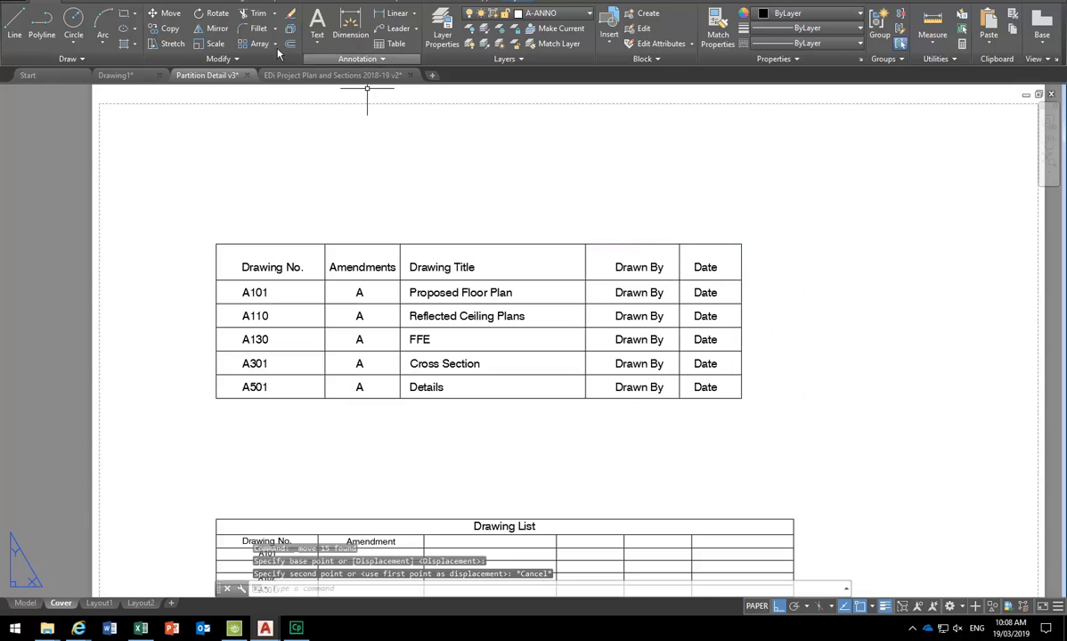
- Stretch the Drawn By and Date columns to the right using a crossing window
{"action": "left_click", "coordinate": [166, 43]}
{"action": "left_click", "coordinate": [790, 211]}
{"action": "left_click", "coordinate": [534, 475]}
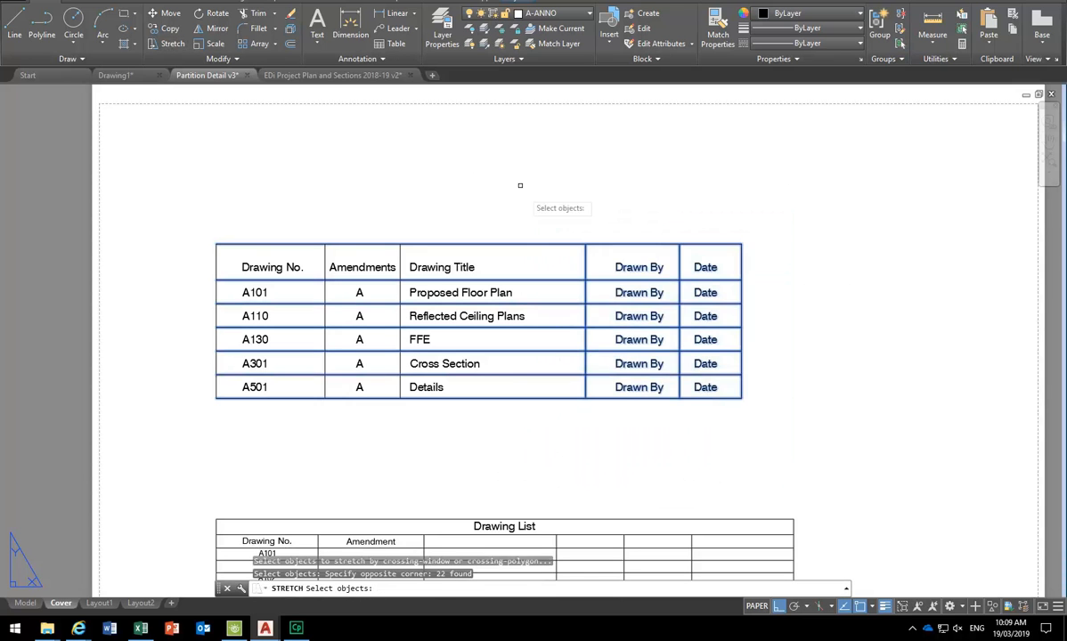
{"action": "key", "text": "Return"}
{"action": "left_click", "coordinate": [393, 175]}
{"action": "key", "text": "Escape"}
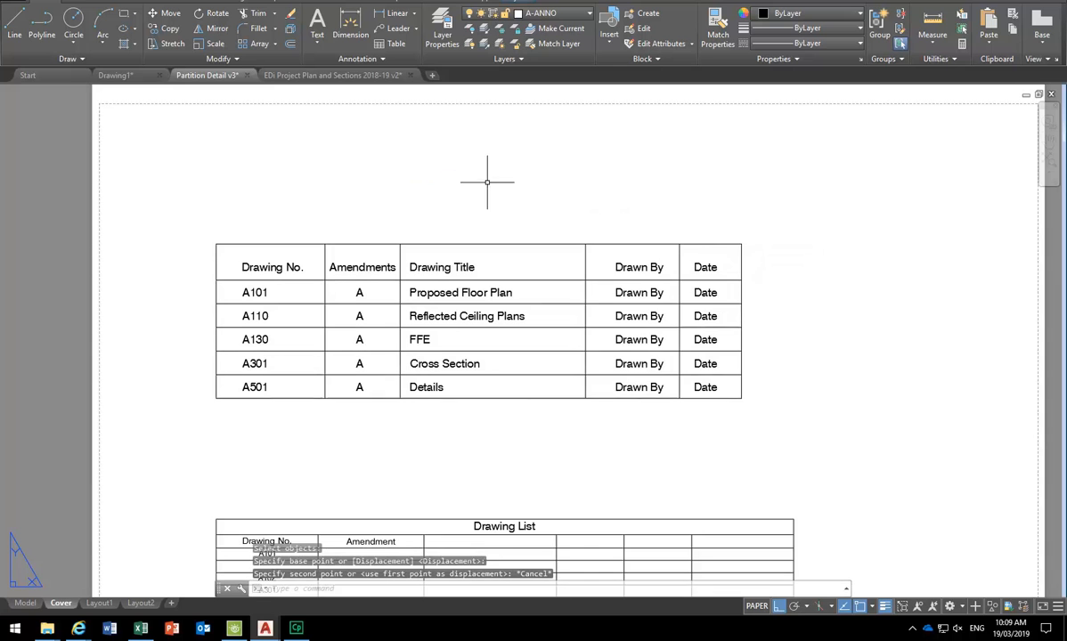
{"action": "left_click", "coordinate": [168, 43]}
{"action": "left_click", "coordinate": [792, 211]}
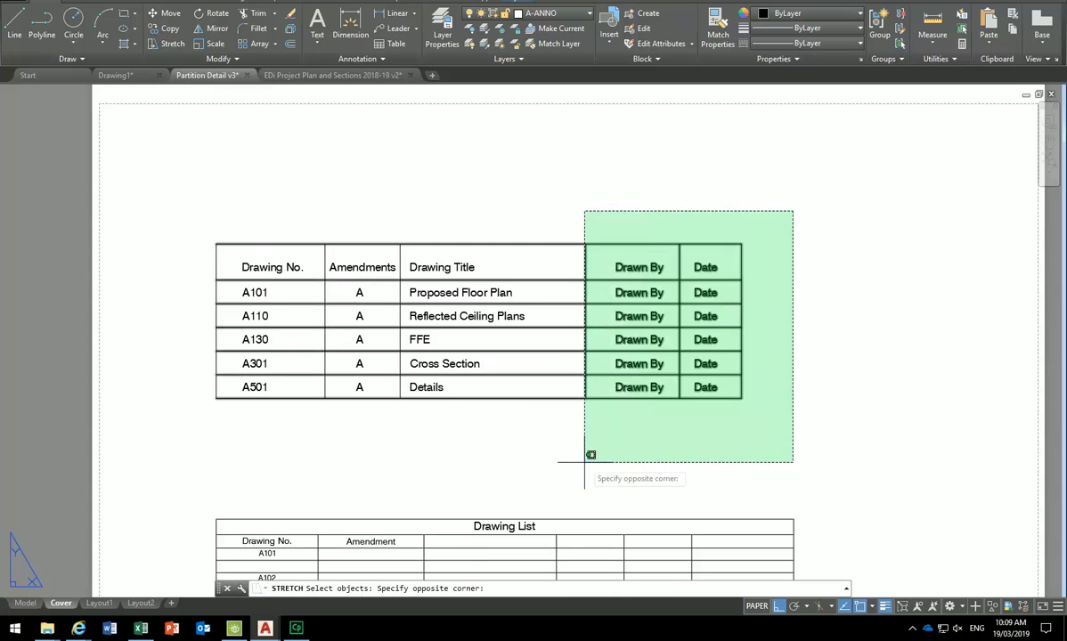
{"action": "left_click", "coordinate": [557, 456]}
{"action": "key", "text": "Return"}
{"action": "left_click", "coordinate": [585, 243]}
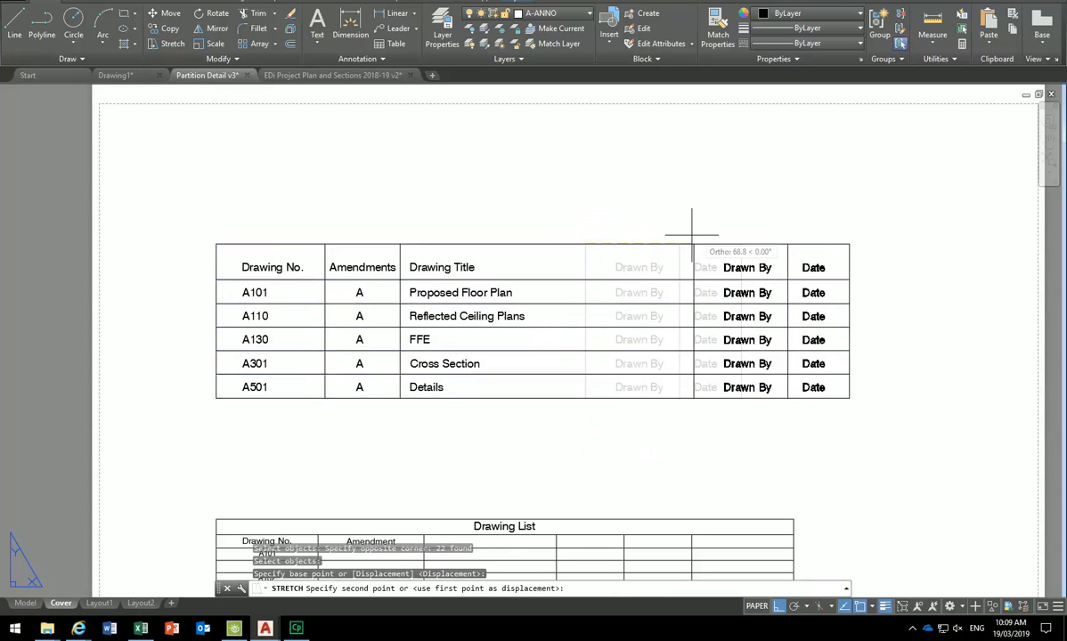
{"action": "left_click", "coordinate": [680, 242]}
- Copy the vertical divider left of Drawn By to form a new empty column
{"action": "left_click", "coordinate": [683, 252]}
{"action": "left_click", "coordinate": [633, 268]}
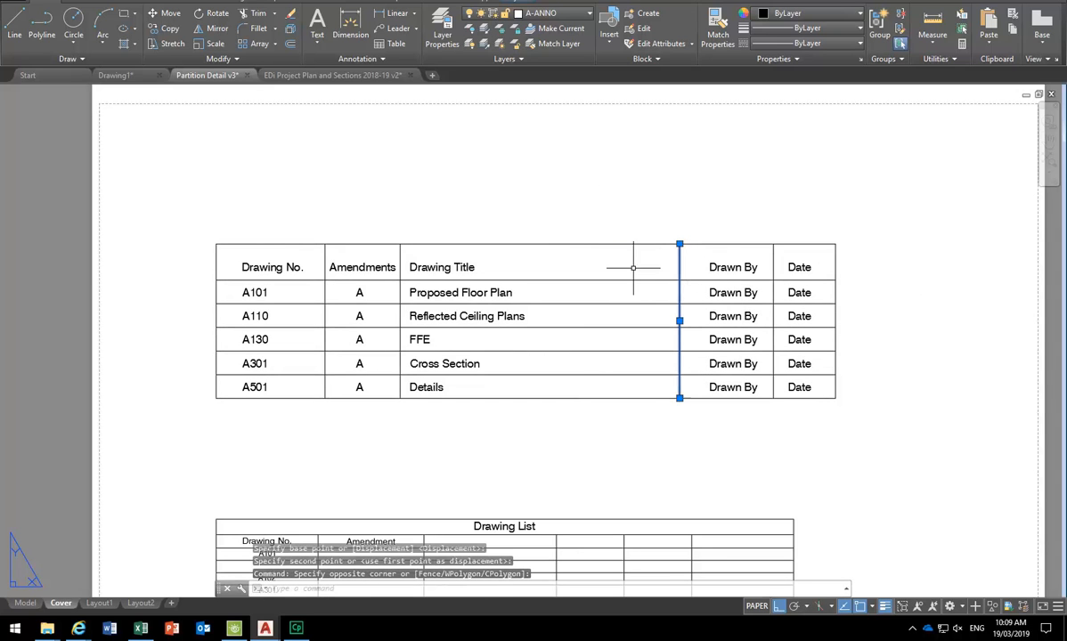
{"action": "left_click", "coordinate": [163, 33]}
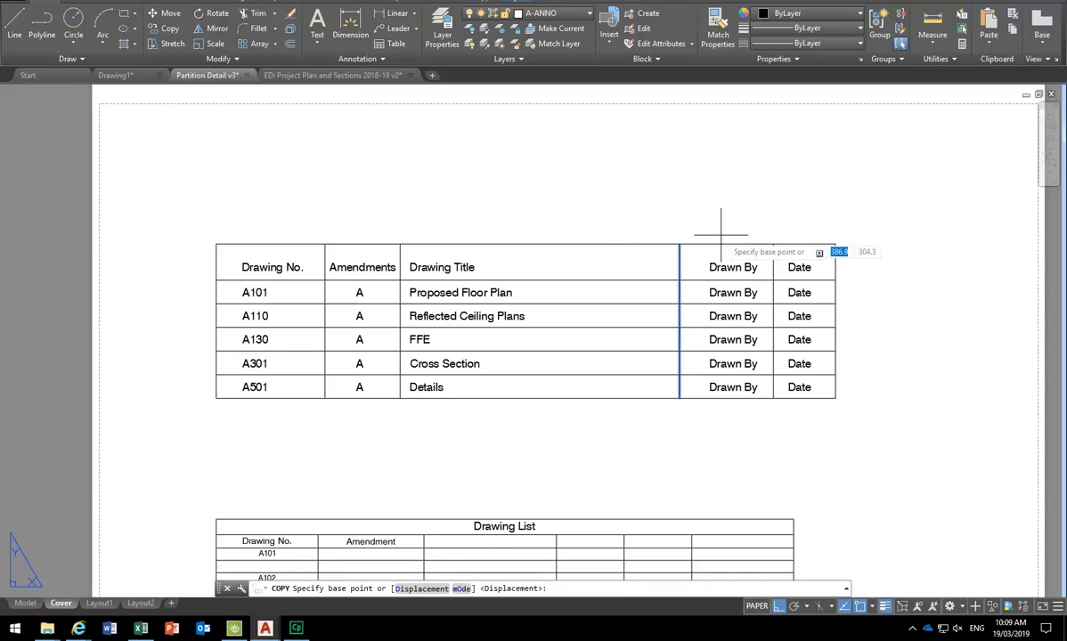
{"action": "left_click", "coordinate": [773, 244]}
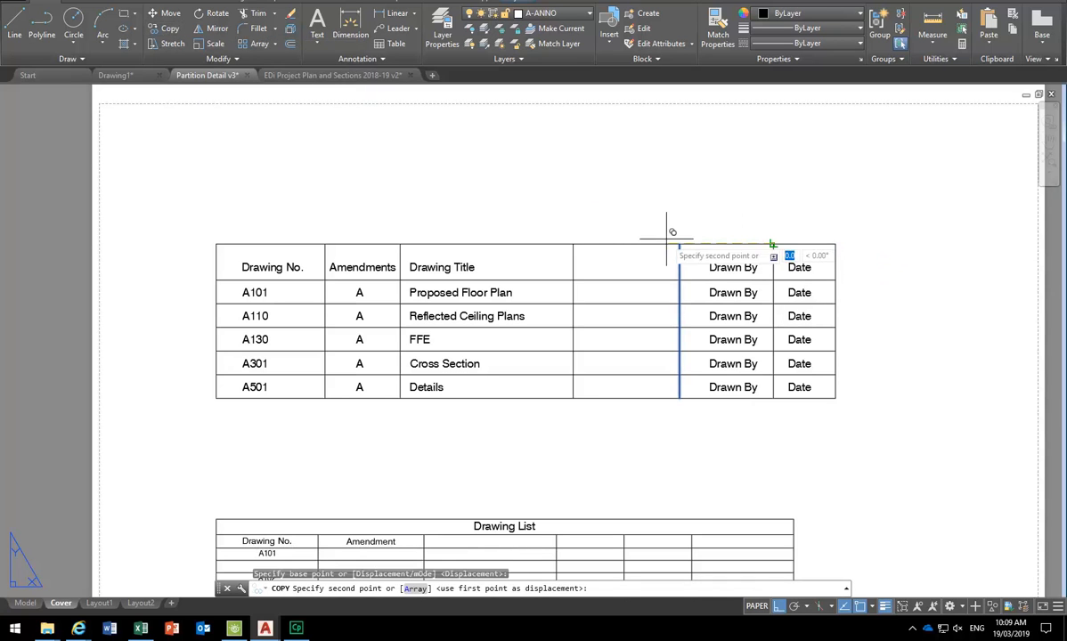
{"action": "left_click", "coordinate": [679, 236]}
{"action": "right_click", "coordinate": [587, 199]}
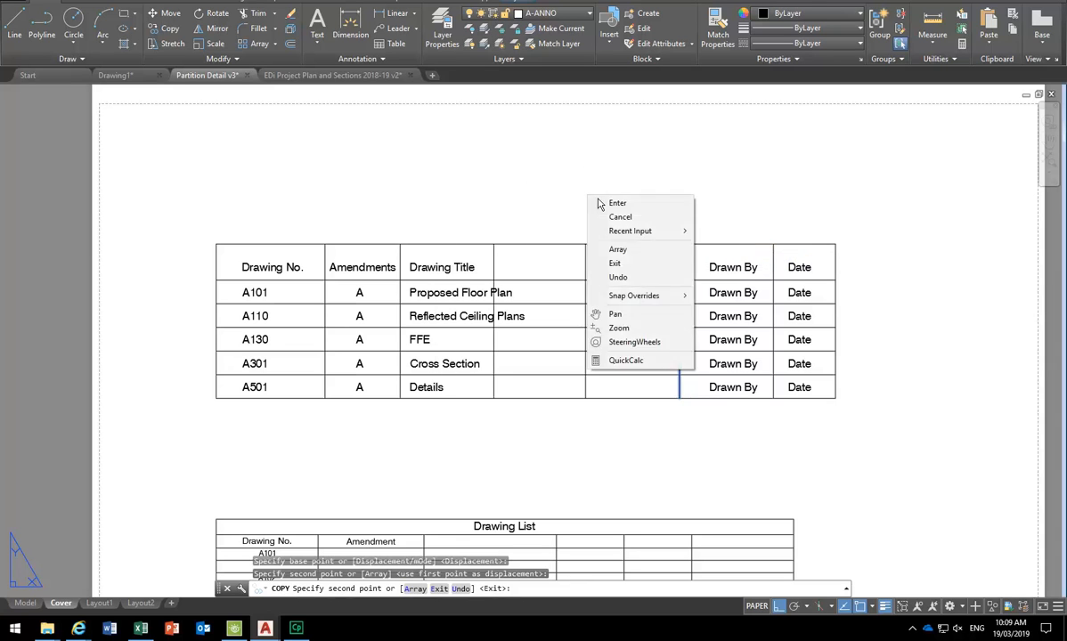
{"action": "left_click", "coordinate": [616, 203]}
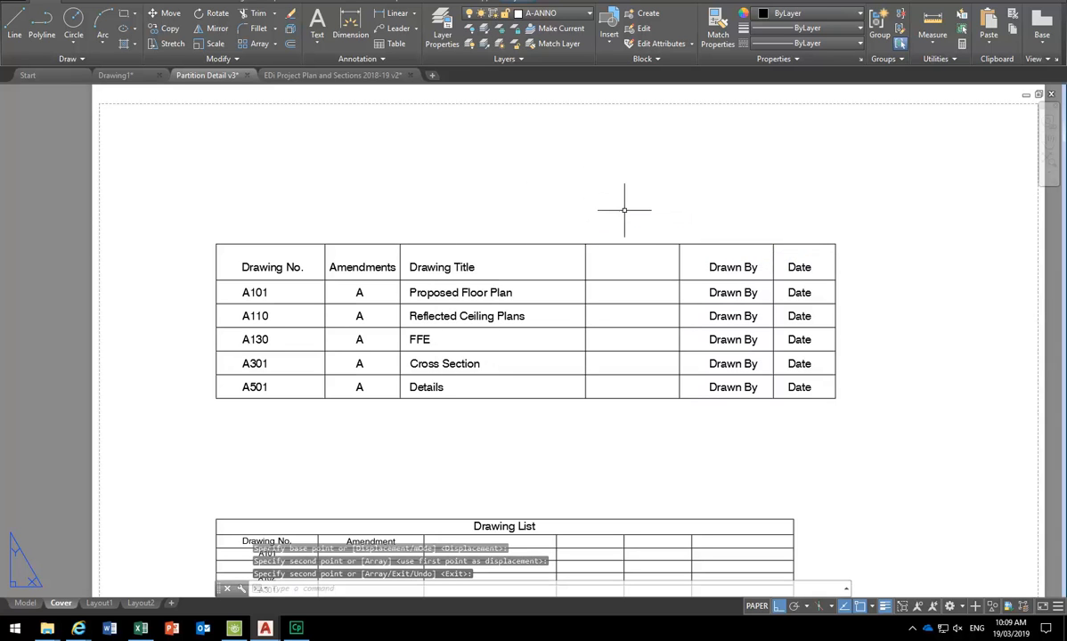
{"action": "scroll", "coordinate": [657, 245], "scroll_direction": "up", "scroll_amount": 2}
- Shift the six Drawn By column texts slightly to the left
{"action": "middle_click_drag", "start_coordinate": [484, 250], "coordinate": [544, 259]}
{"action": "scroll", "coordinate": [544, 259], "scroll_direction": "down", "scroll_amount": 2}
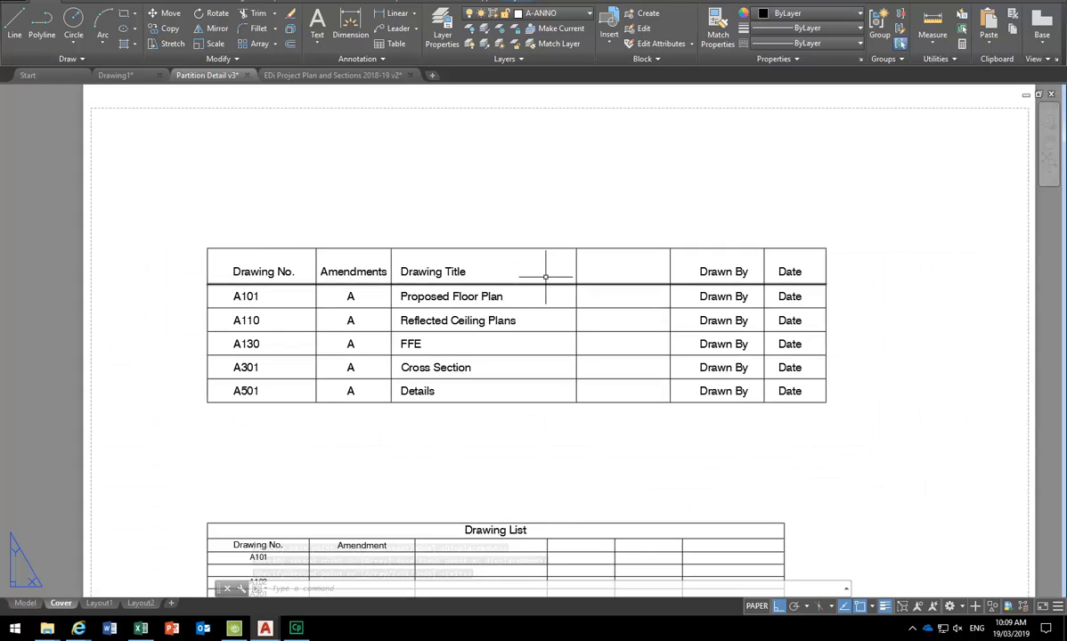
{"action": "scroll", "coordinate": [552, 274], "scroll_direction": "up", "scroll_amount": 2}
{"action": "left_click", "coordinate": [774, 225]}
{"action": "left_click", "coordinate": [874, 502]}
{"action": "left_click", "coordinate": [167, 28]}
{"action": "key", "text": "Escape"}
{"action": "left_click", "coordinate": [159, 14]}
{"action": "left_click", "coordinate": [767, 230]}
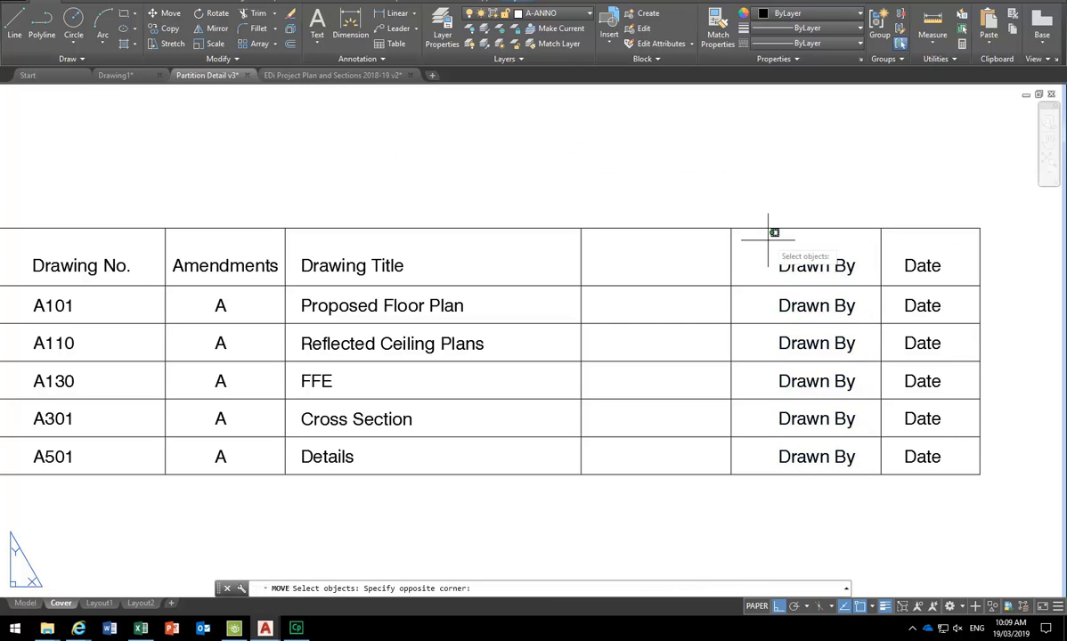
{"action": "left_click", "coordinate": [886, 505]}
{"action": "key", "text": "Return"}
{"action": "left_click", "coordinate": [831, 158]}
{"action": "left_click", "coordinate": [819, 159]}
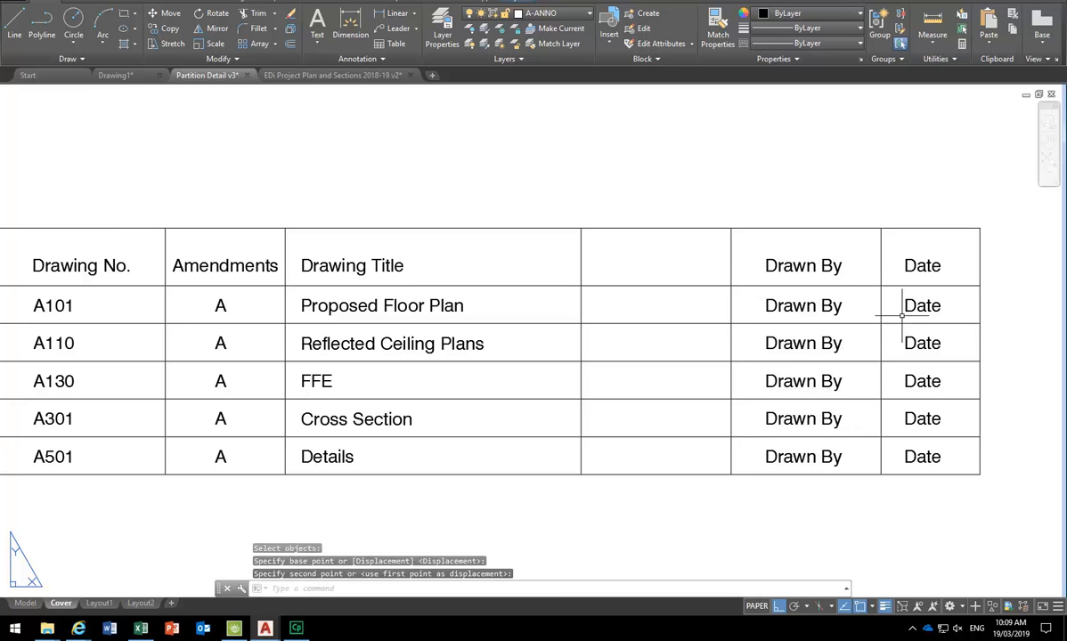
{"action": "left_click", "coordinate": [752, 233]}
{"action": "left_click", "coordinate": [863, 526]}
{"action": "key", "text": "Escape"}
{"action": "key", "text": "Escape"}
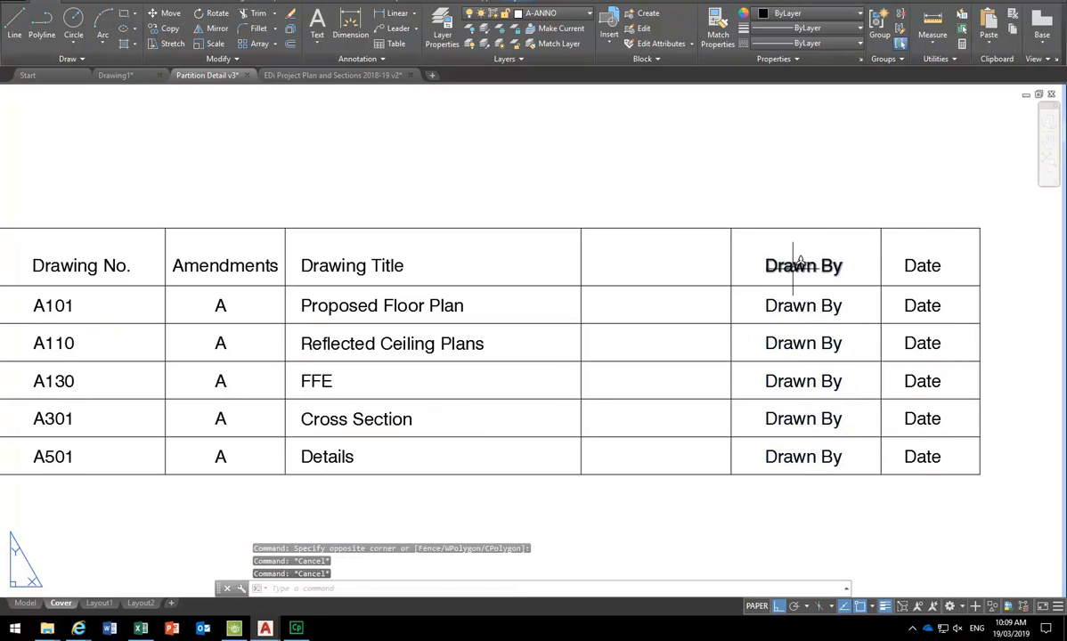
- Copy the Drawn By header and A101 entry into the fourth column and retype the header as Scale
{"action": "left_click", "coordinate": [781, 305]}
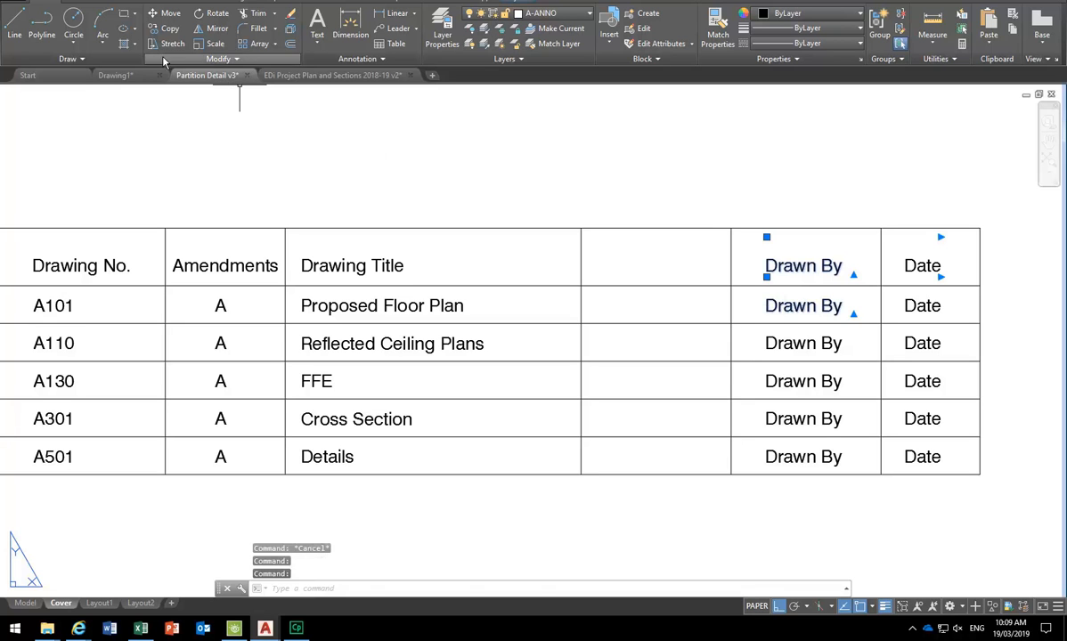
{"action": "left_click", "coordinate": [164, 27]}
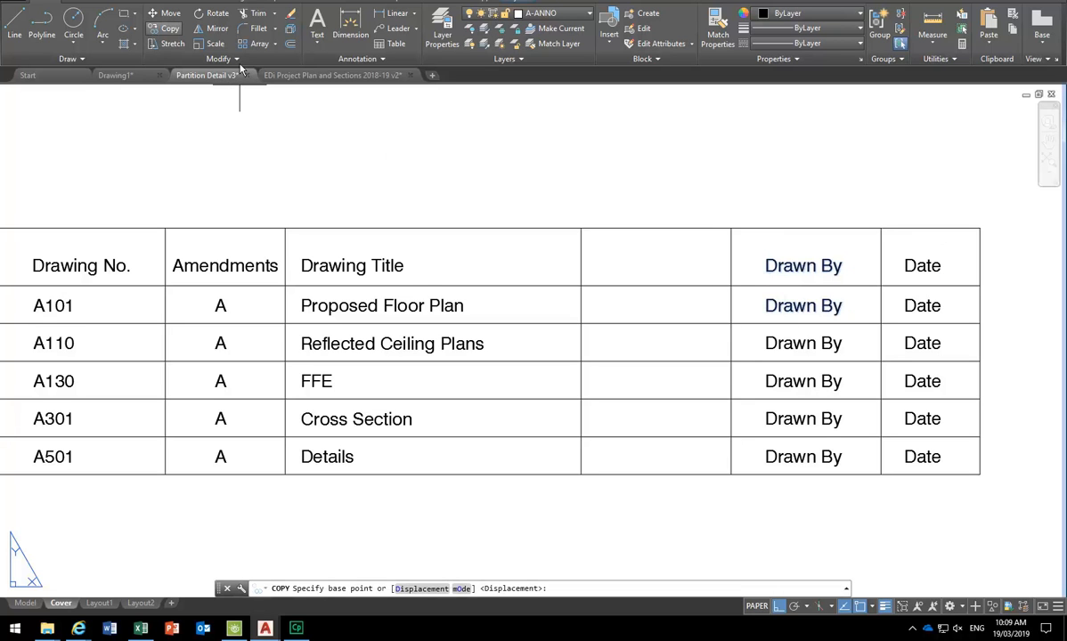
{"action": "left_click", "coordinate": [731, 228]}
{"action": "left_click", "coordinate": [582, 228]}
{"action": "key", "text": "Escape"}
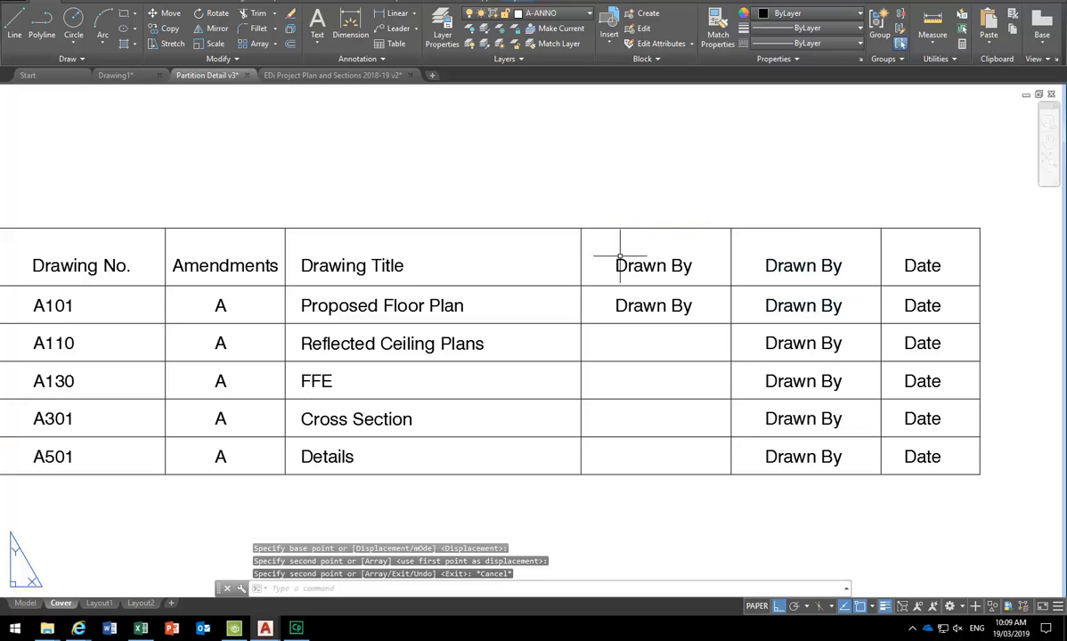
{"action": "double_click", "coordinate": [633, 264]}
{"action": "key", "text": "ctrl+a"}
{"action": "type", "text": "S"}
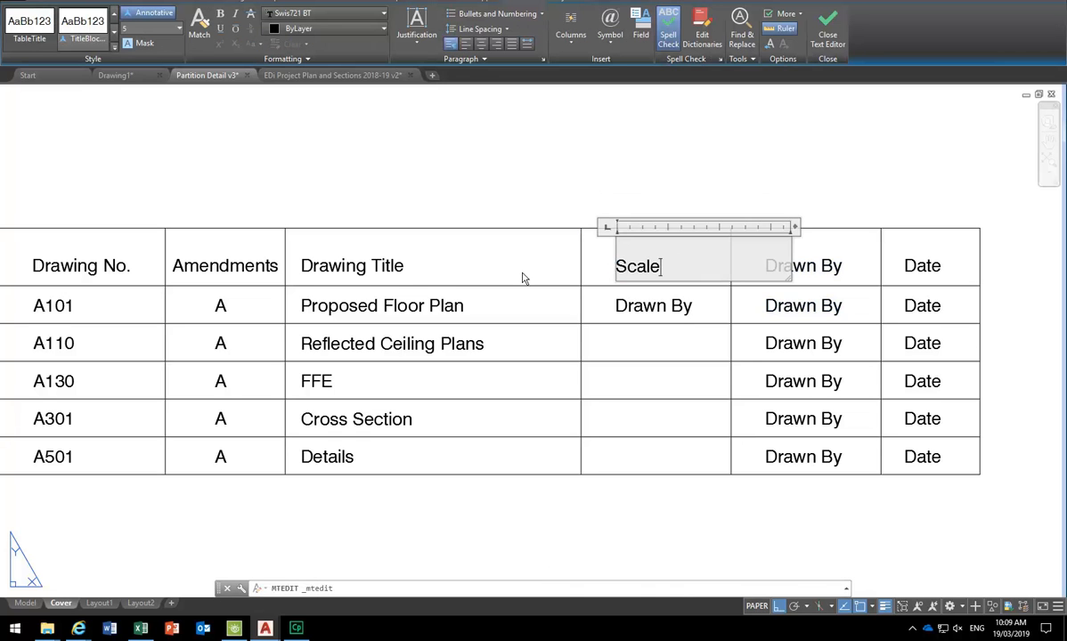
{"action": "left_click", "coordinate": [658, 302]}
- Narrow the Scale and Drawn By text boxes to the cell and centre both texts
{"action": "left_click", "coordinate": [648, 260]}
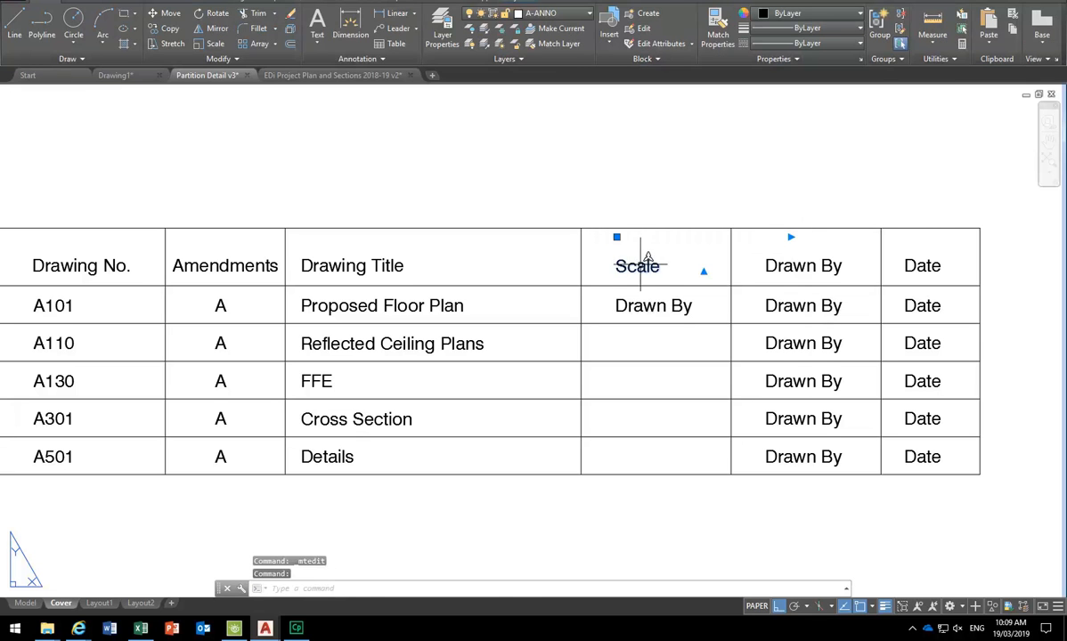
{"action": "left_click", "coordinate": [790, 237]}
{"action": "left_click", "coordinate": [710, 236]}
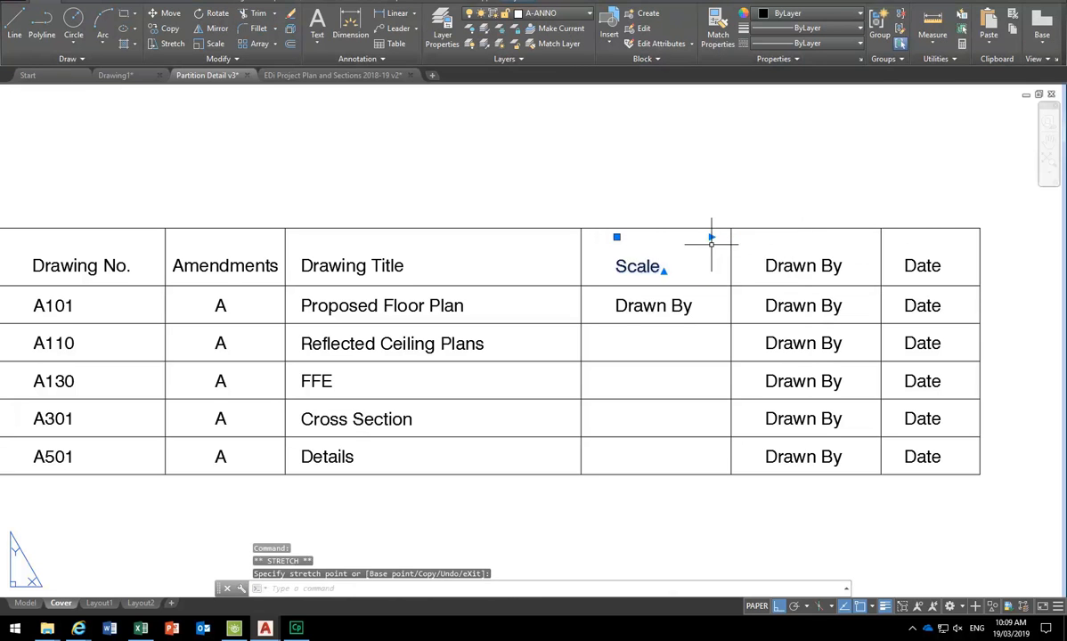
{"action": "double_click", "coordinate": [639, 267]}
{"action": "left_click_drag", "start_coordinate": [674, 268], "coordinate": [595, 272]}
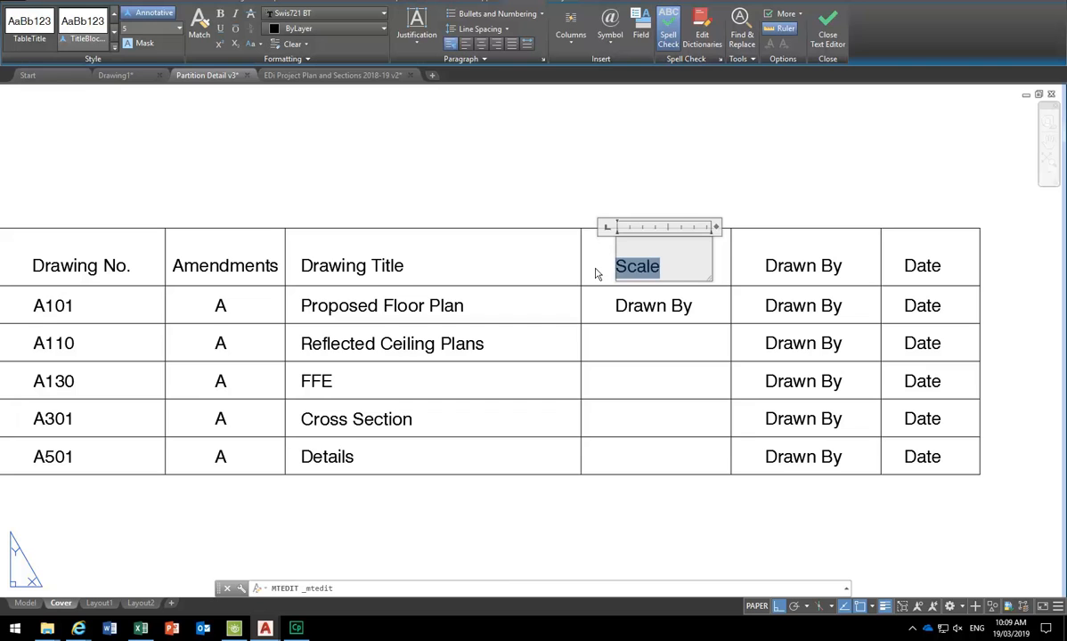
{"action": "left_click", "coordinate": [480, 44]}
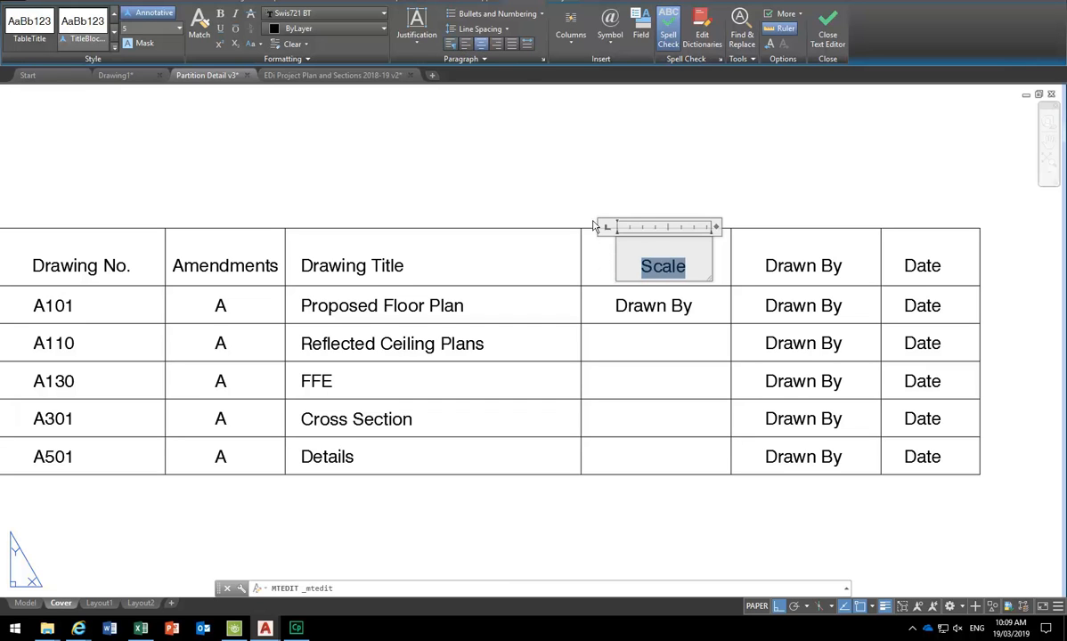
{"action": "left_click", "coordinate": [649, 312]}
{"action": "double_click", "coordinate": [653, 305]}
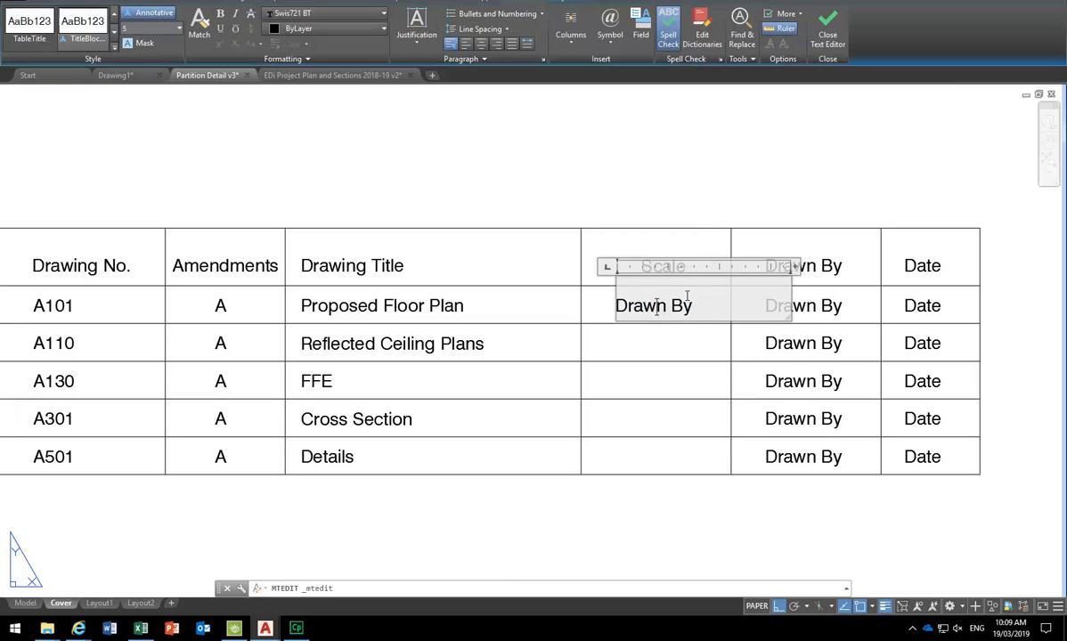
{"action": "left_click_drag", "start_coordinate": [693, 307], "coordinate": [591, 312]}
{"action": "left_click", "coordinate": [480, 44]}
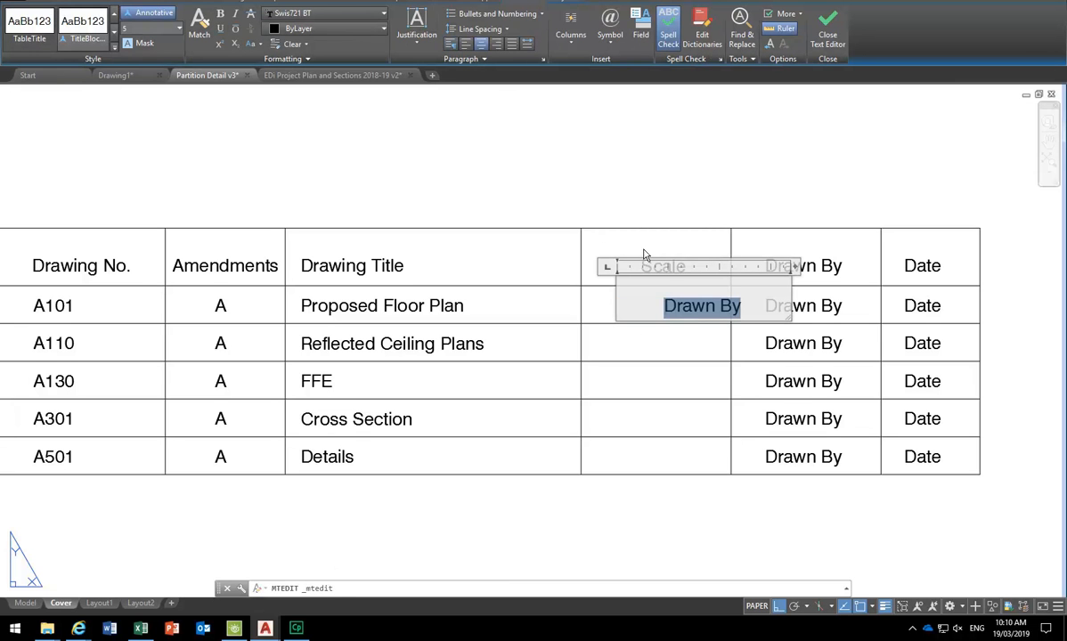
{"action": "left_click_drag", "start_coordinate": [792, 266], "coordinate": [733, 266]}
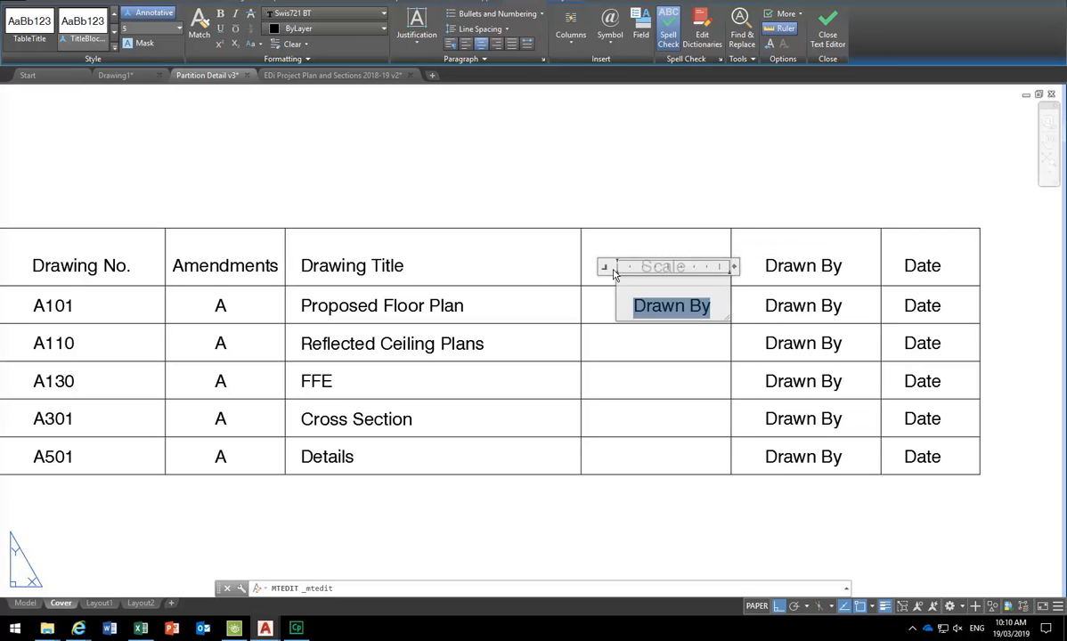
{"action": "left_click", "coordinate": [623, 239]}
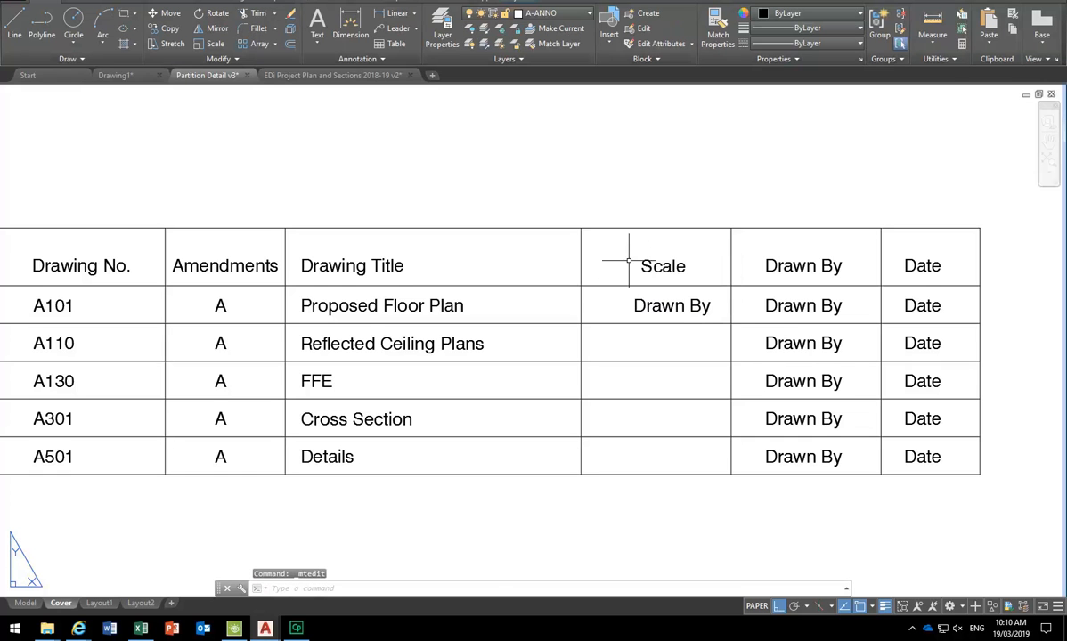
- Try repositioning the Drawn By text under Scale, then cancel and clear the selection
{"action": "left_click", "coordinate": [638, 302]}
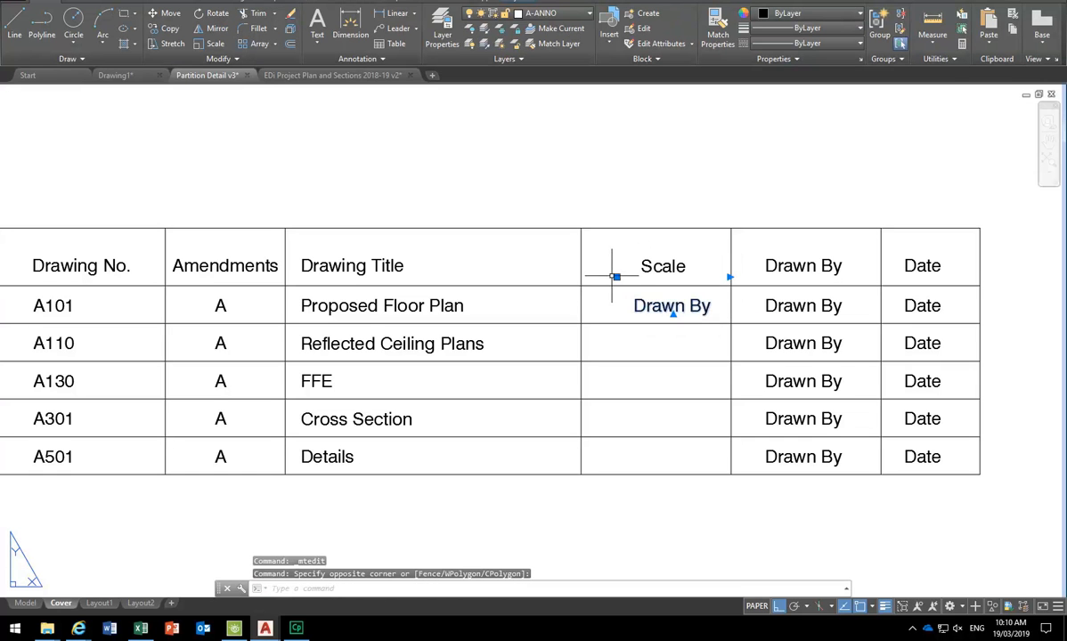
{"action": "double_click", "coordinate": [648, 303]}
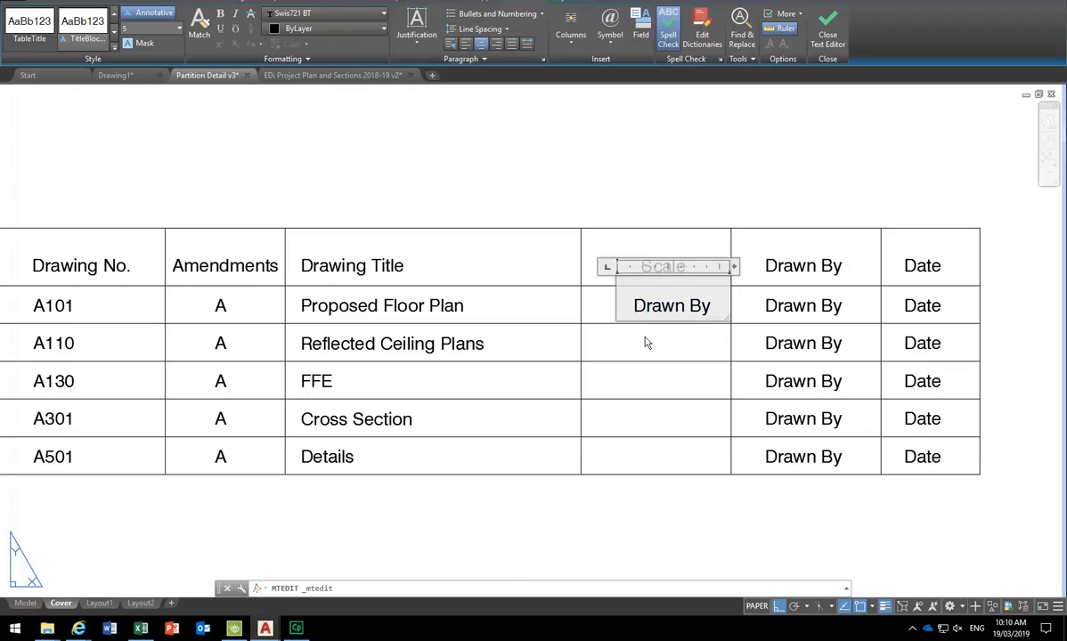
{"action": "left_click", "coordinate": [637, 219]}
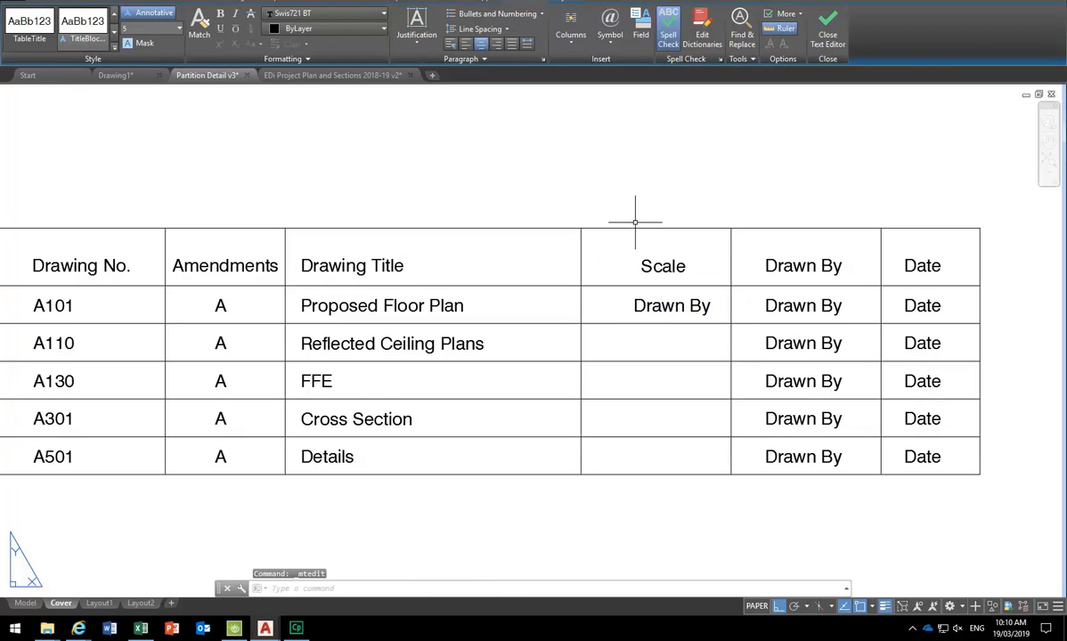
{"action": "left_click", "coordinate": [655, 308]}
{"action": "left_click", "coordinate": [615, 277]}
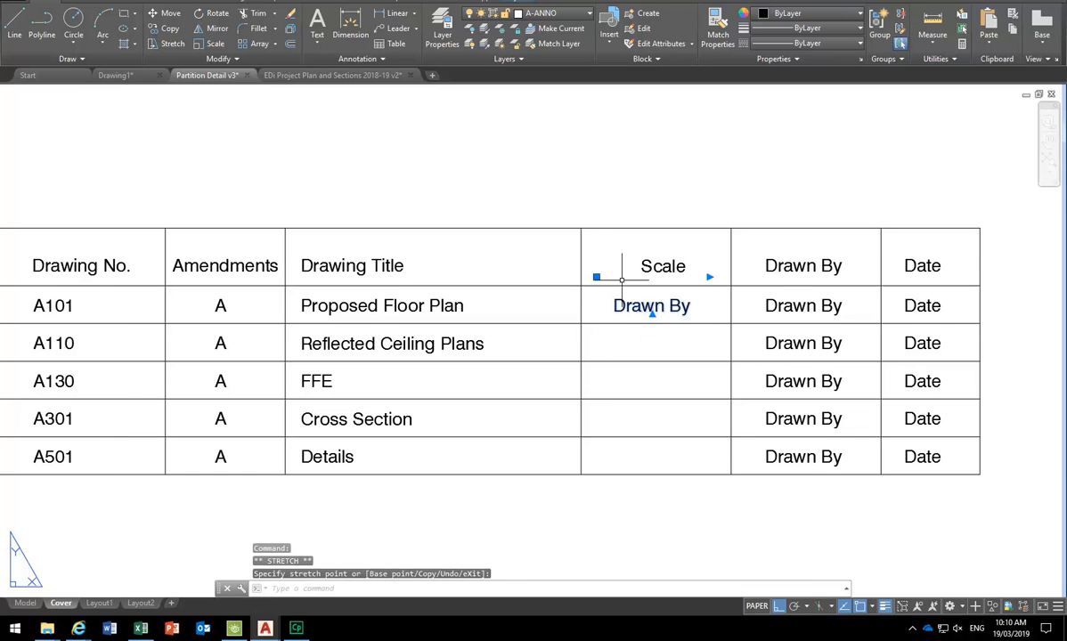
{"action": "scroll", "coordinate": [596, 278], "scroll_direction": "up", "scroll_amount": 2}
{"action": "key", "text": "Escape"}
{"action": "scroll", "coordinate": [604, 336], "scroll_direction": "down", "scroll_amount": 2}
{"action": "scroll", "coordinate": [604, 337], "scroll_direction": "up", "scroll_amount": 2}
{"action": "key", "text": "Escape"}
{"action": "left_click", "coordinate": [645, 262]}
{"action": "key", "text": "Escape"}
{"action": "middle_click_drag", "start_coordinate": [638, 289], "coordinate": [626, 285]}
{"action": "key", "text": "Escape"}
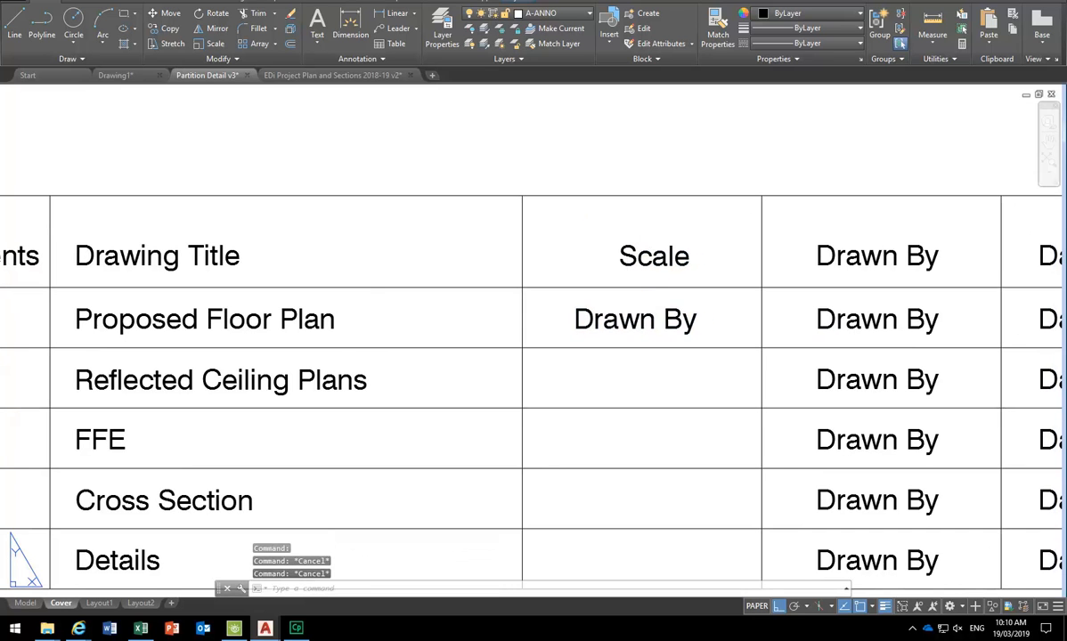
- Draw a diagonal line from the Scale cell's lower-left corner to its top-right corner
{"action": "type", "text": "l"}
{"action": "key", "text": "Return"}
{"action": "left_click", "coordinate": [523, 287]}
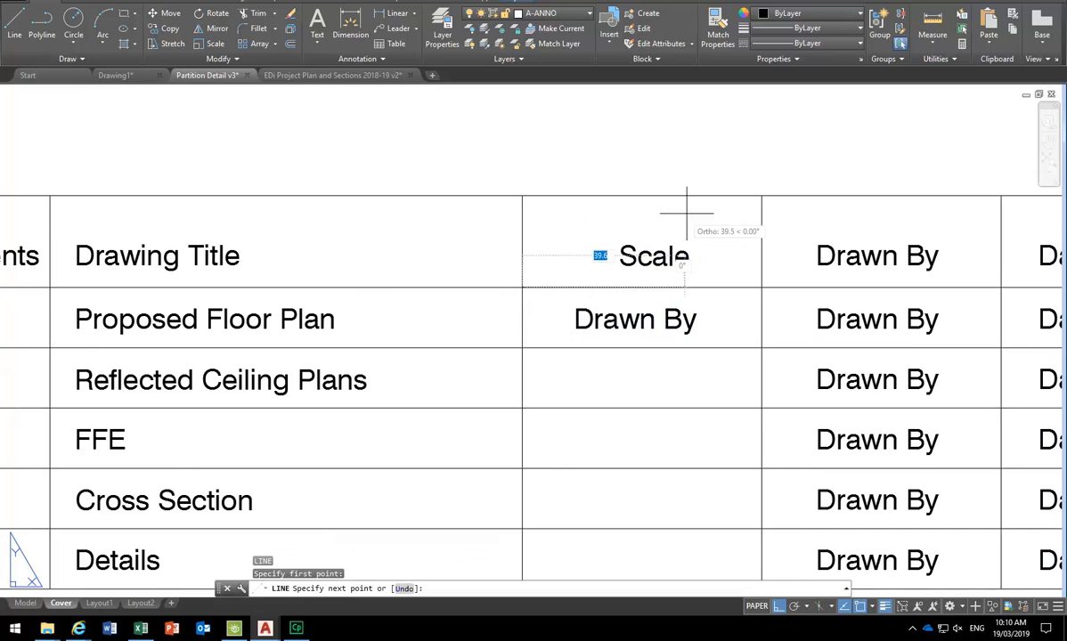
{"action": "left_click", "coordinate": [762, 195]}
{"action": "right_click", "coordinate": [704, 161]}
{"action": "left_click", "coordinate": [725, 172]}
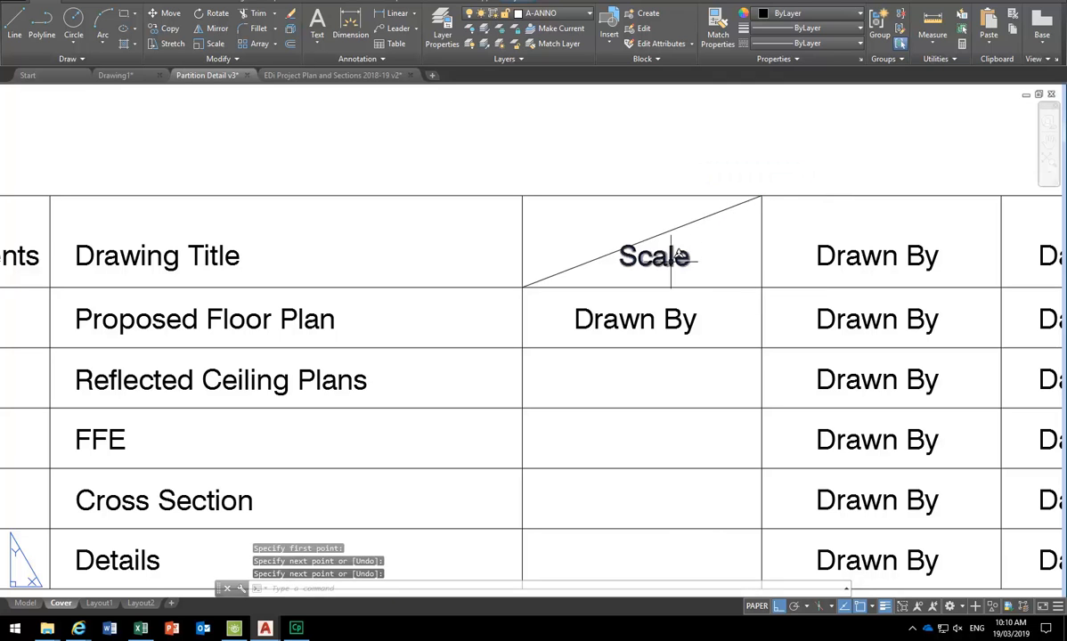
- Draw a vertical line from the diagonal down to the table's bottom edge
{"action": "key", "text": "Return"}
{"action": "left_click", "coordinate": [643, 241]}
{"action": "middle_click_drag", "start_coordinate": [646, 401], "coordinate": [638, 348]}
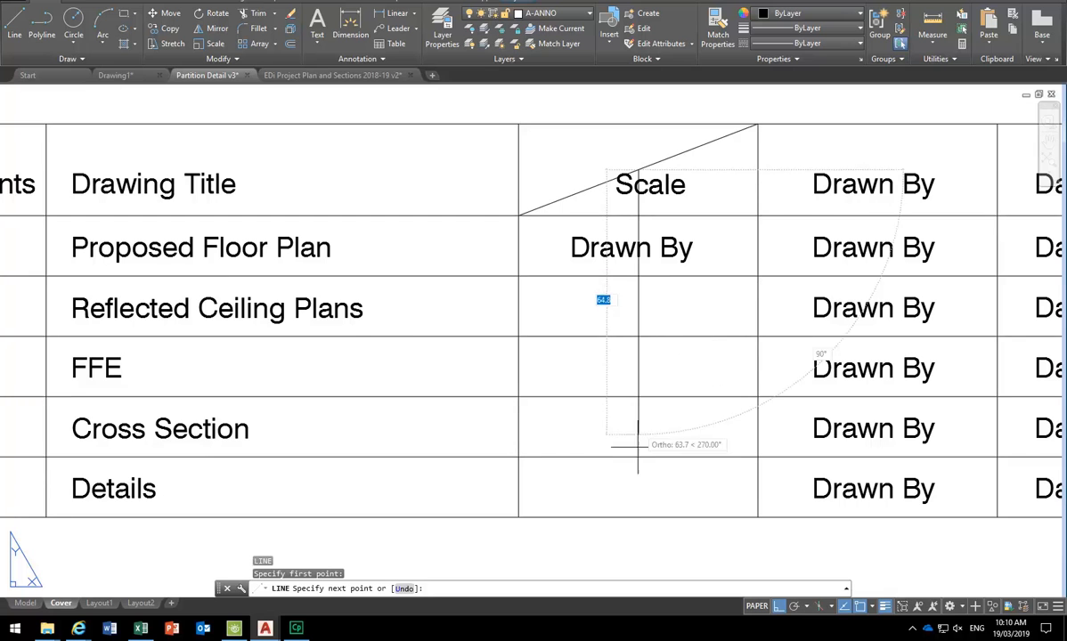
{"action": "left_click", "coordinate": [638, 517]}
{"action": "key", "text": "Return"}
{"action": "scroll", "coordinate": [586, 333], "scroll_direction": "down", "scroll_amount": 4}
{"action": "scroll", "coordinate": [592, 232], "scroll_direction": "up", "scroll_amount": 2}
{"action": "middle_click_drag", "start_coordinate": [621, 357], "coordinate": [602, 302]}
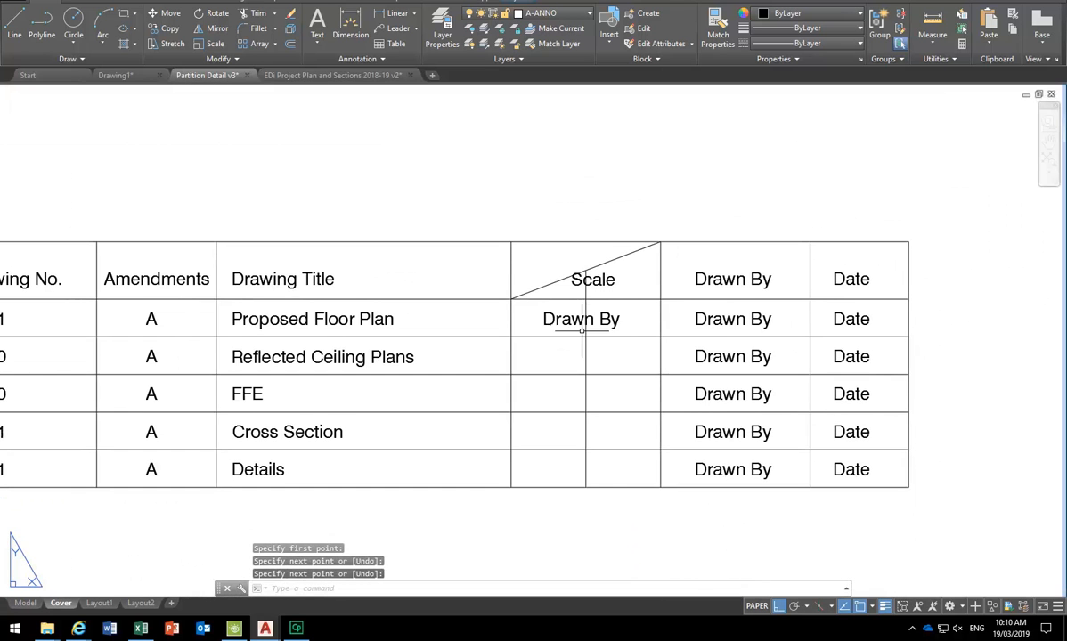
- Change the Scale text's justification in the Text Editor, settling on right alignment
{"action": "left_click", "coordinate": [597, 281]}
{"action": "scroll", "coordinate": [546, 251], "scroll_direction": "up", "scroll_amount": 2}
{"action": "left_click", "coordinate": [547, 250]}
{"action": "key", "text": "Escape"}
{"action": "double_click", "coordinate": [633, 301]}
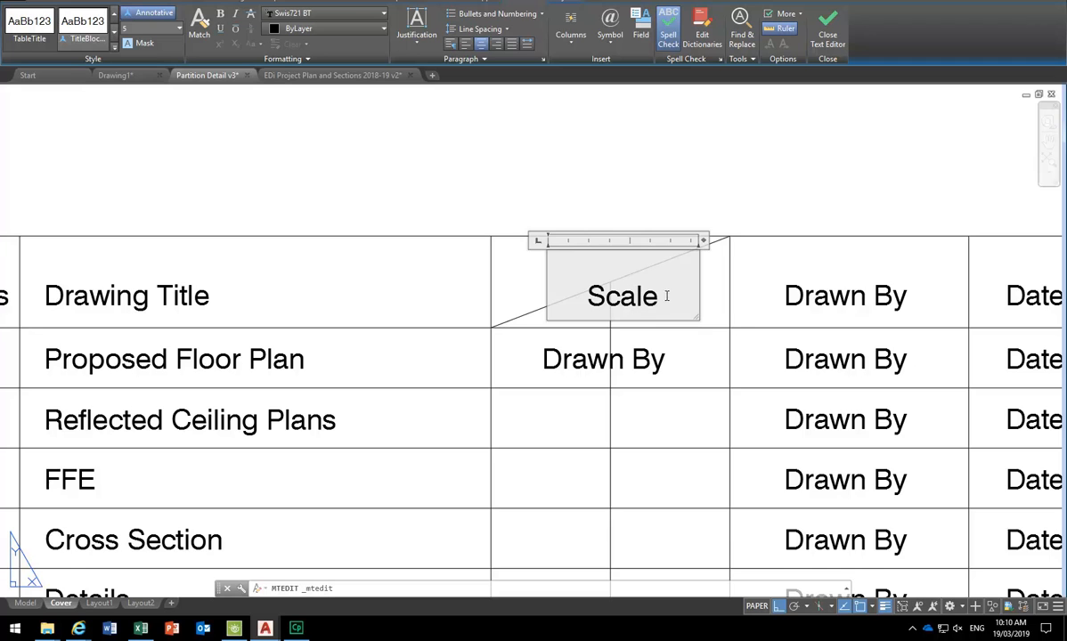
{"action": "left_click_drag", "start_coordinate": [621, 296], "coordinate": [658, 298]}
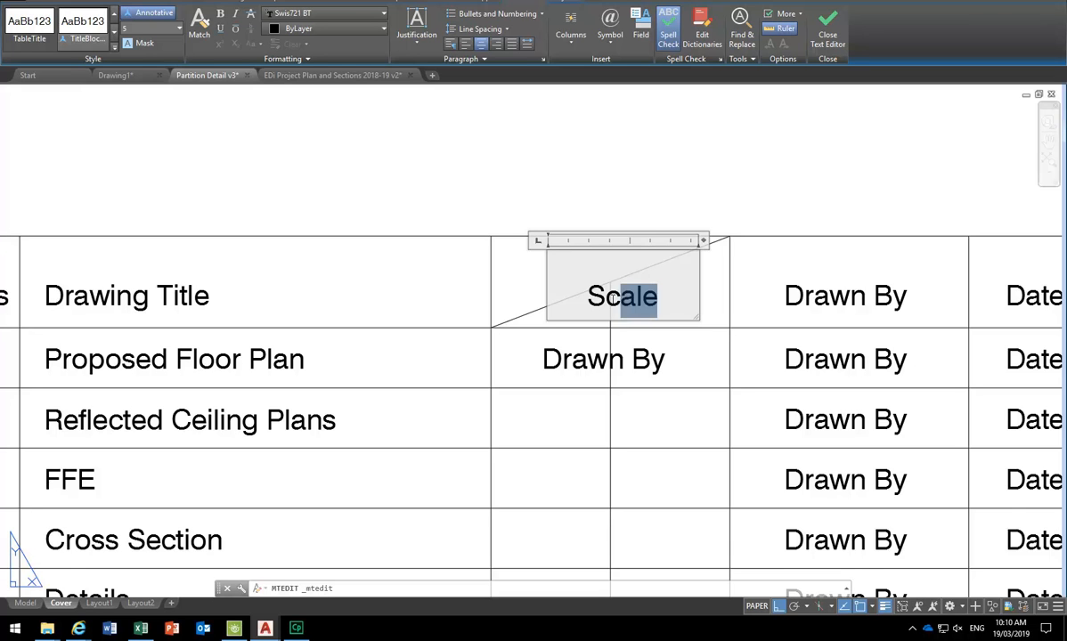
{"action": "left_click", "coordinate": [451, 43]}
{"action": "left_click", "coordinate": [481, 44]}
{"action": "left_click", "coordinate": [505, 215]}
- Move the Scale text to the cell's right edge and select the Drawn By entry below
{"action": "left_click", "coordinate": [637, 296]}
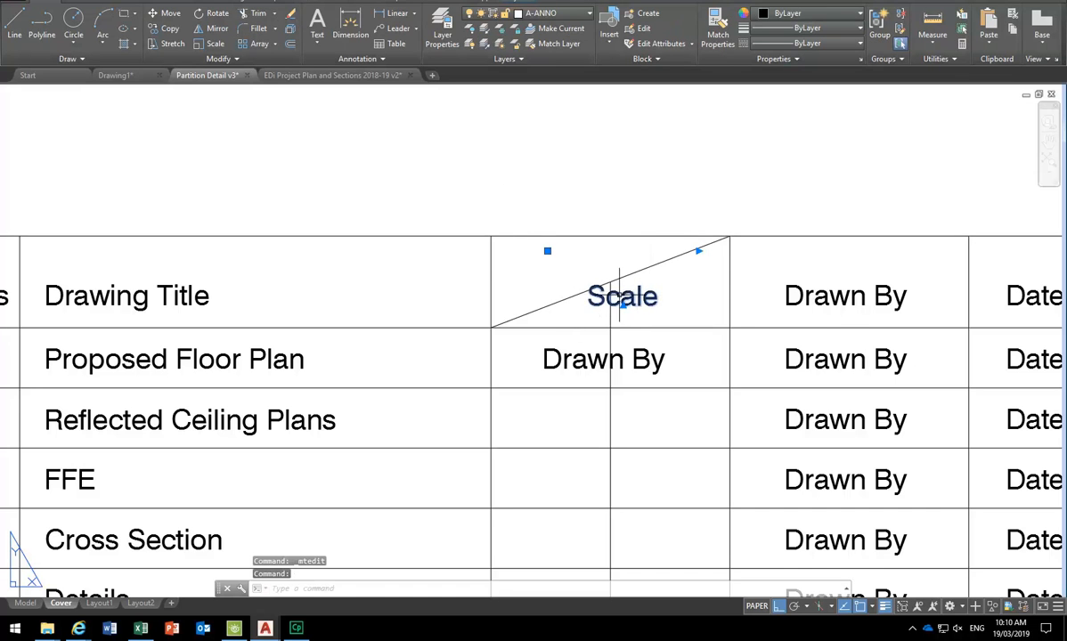
{"action": "left_click", "coordinate": [548, 251]}
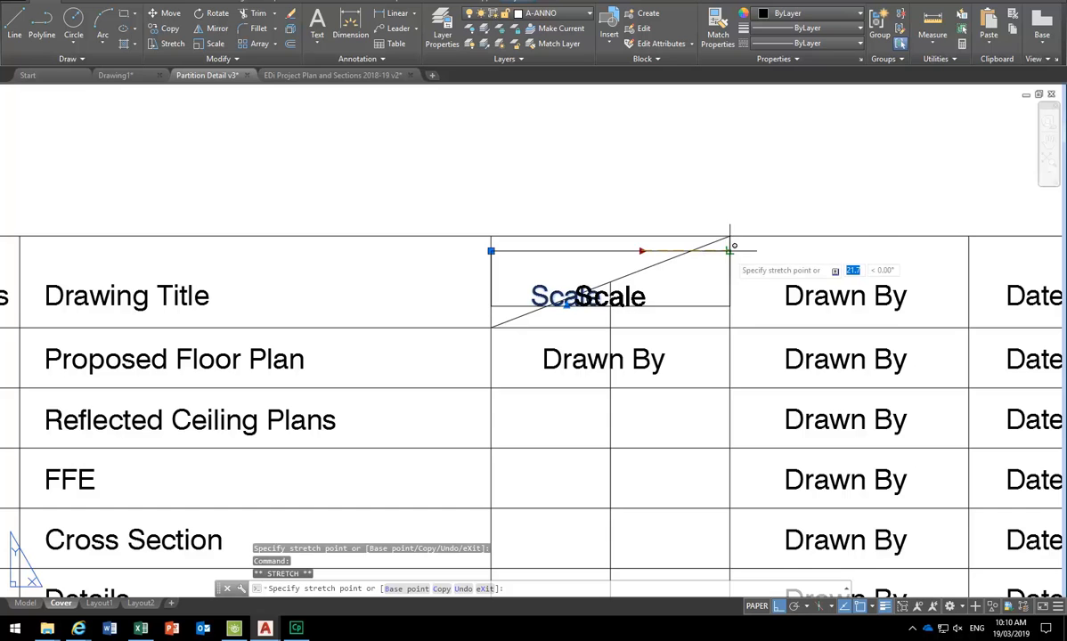
{"action": "left_click", "coordinate": [730, 250]}
{"action": "key", "text": "Escape"}
{"action": "key", "text": "Escape"}
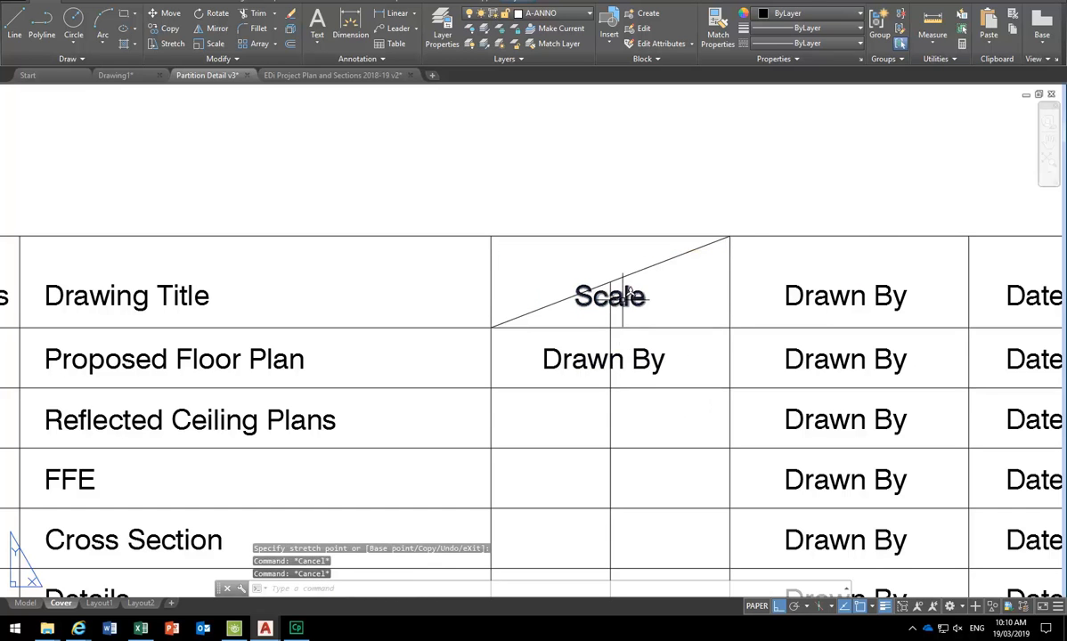
{"action": "key", "text": "Escape"}
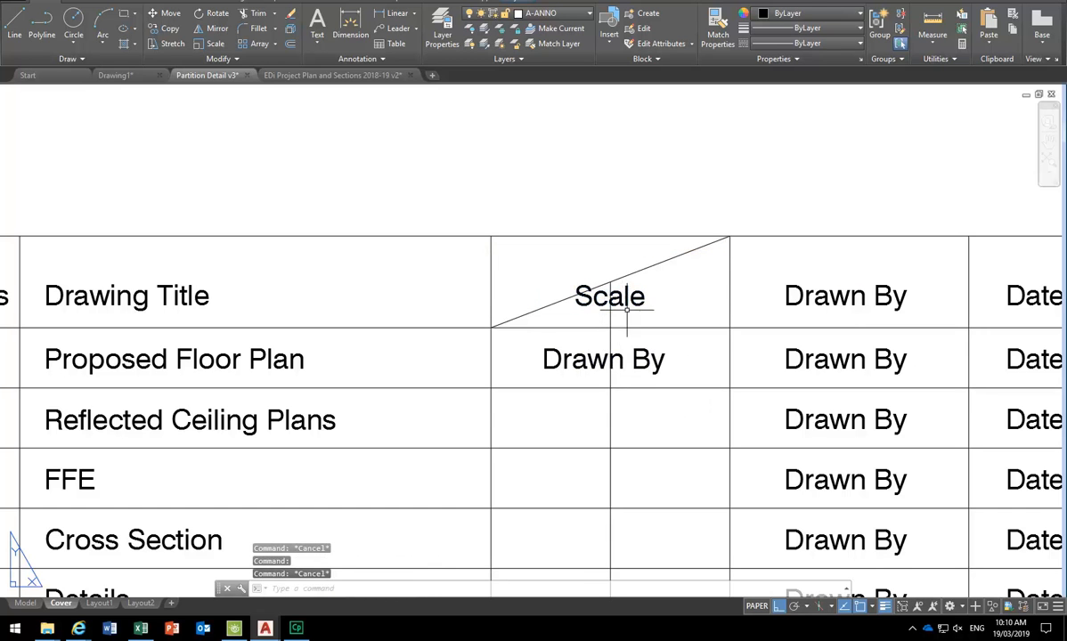
{"action": "left_click", "coordinate": [628, 365]}
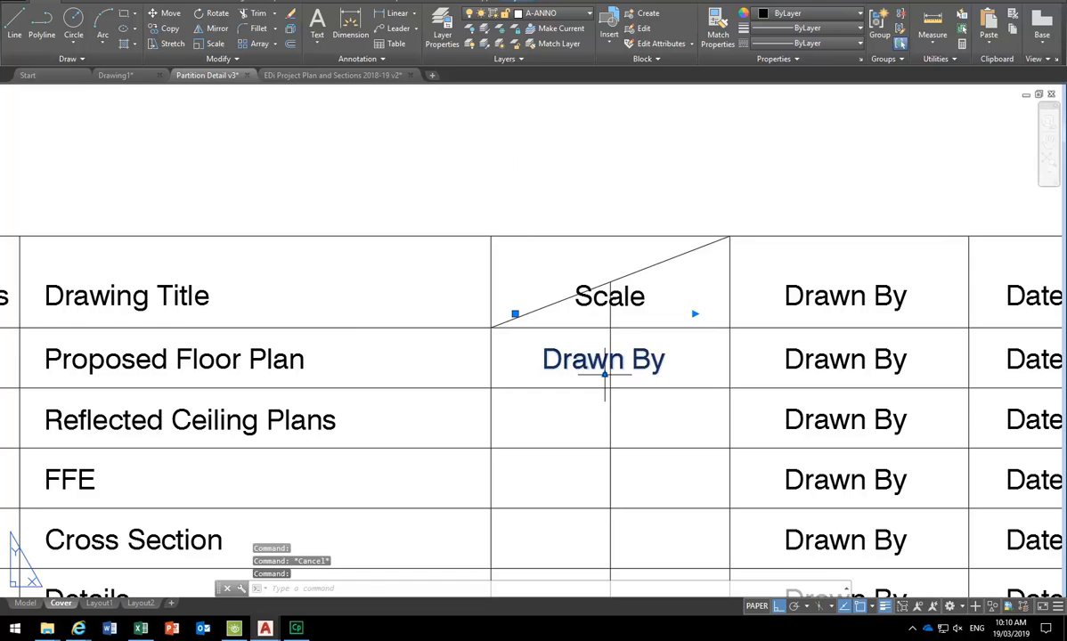
- Begin moving the Drawn By text, then cancel the move
{"action": "left_click", "coordinate": [151, 15]}
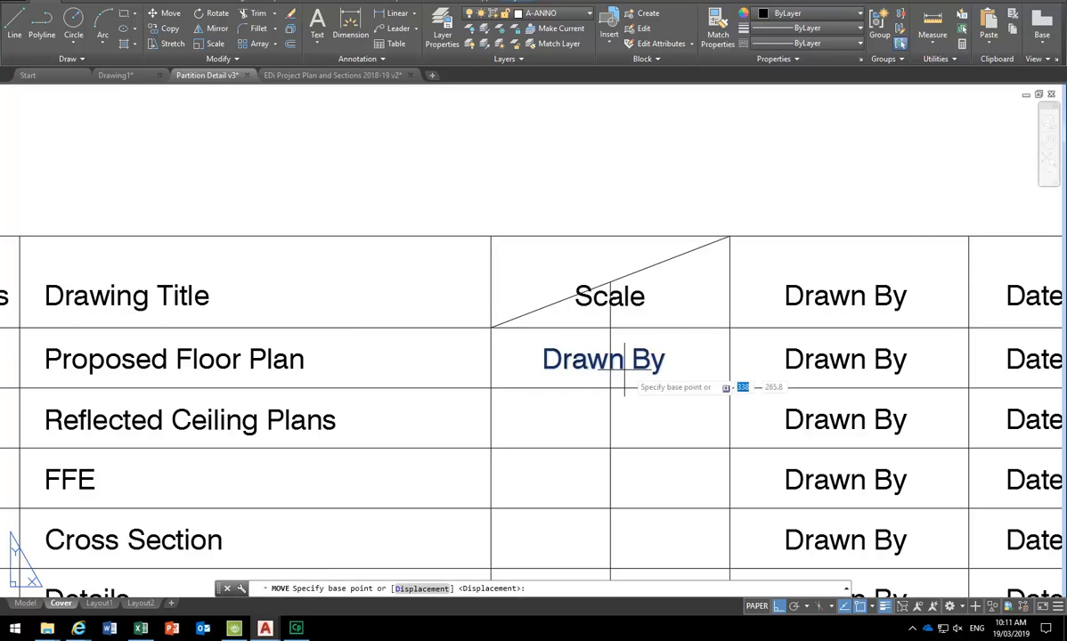
{"action": "left_click", "coordinate": [872, 606]}
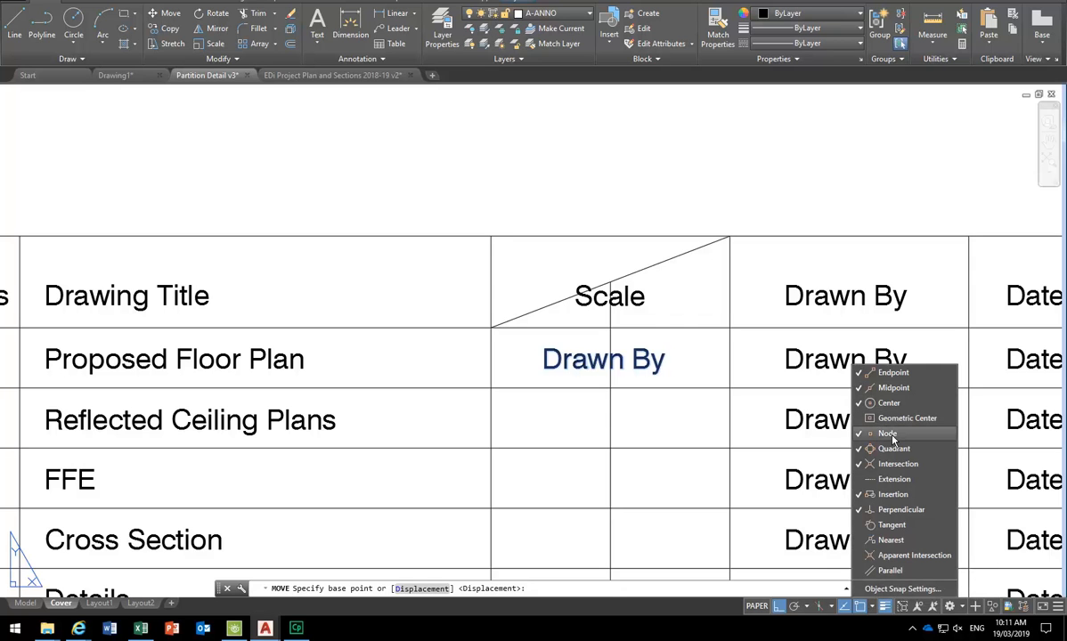
{"action": "left_click", "coordinate": [869, 607]}
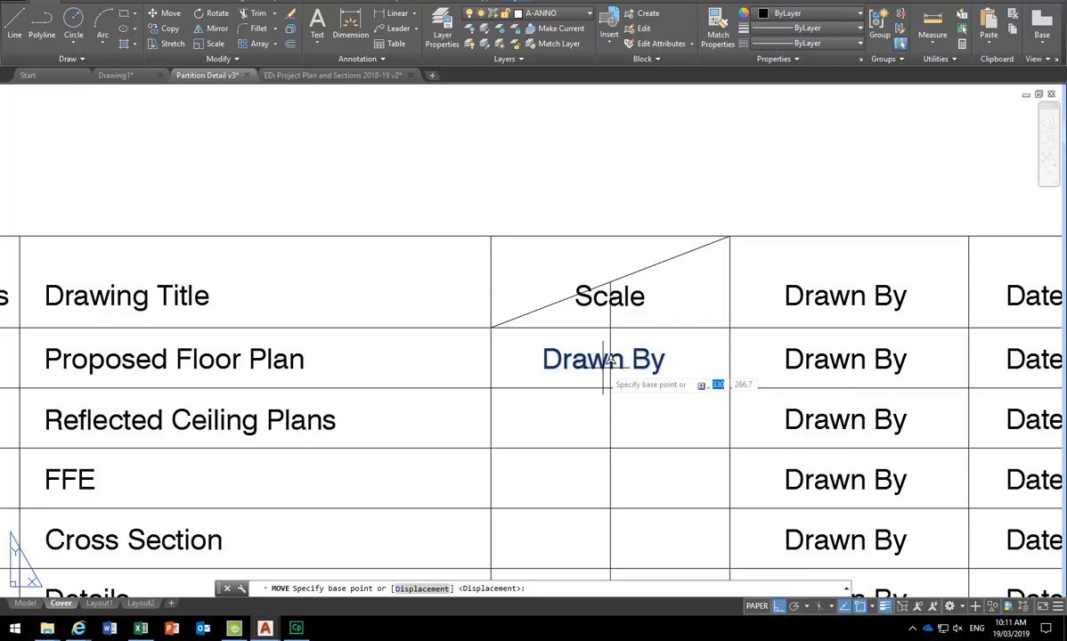
{"action": "scroll", "coordinate": [603, 361], "scroll_direction": "up", "scroll_amount": 6}
{"action": "scroll", "coordinate": [566, 367], "scroll_direction": "down", "scroll_amount": 2}
{"action": "scroll", "coordinate": [565, 378], "scroll_direction": "down", "scroll_amount": 4}
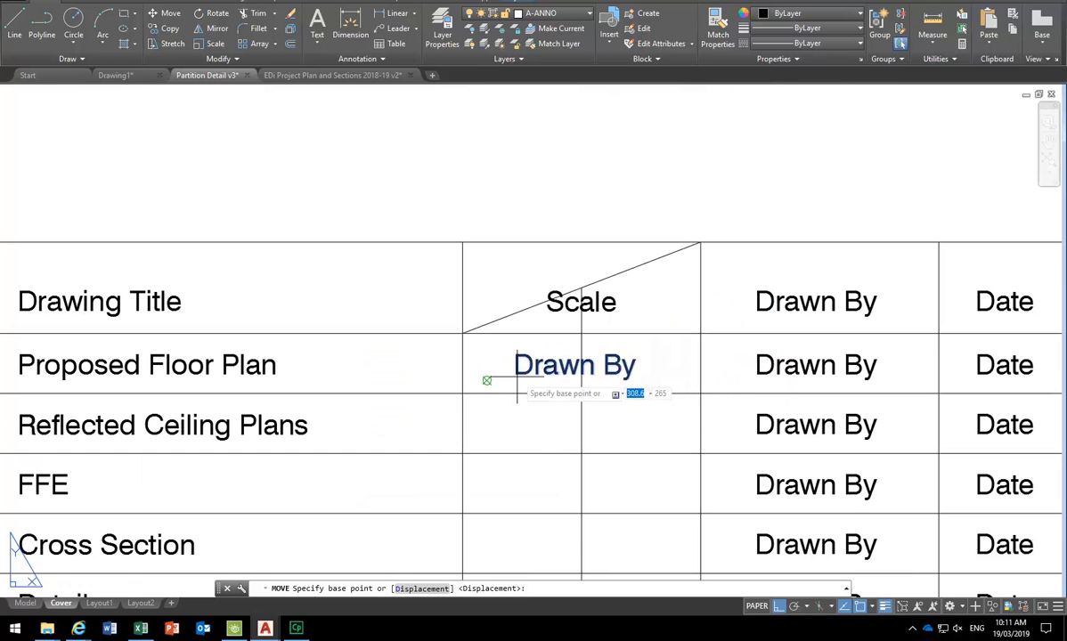
{"action": "key", "text": "Escape"}
{"action": "key", "text": "Escape"}
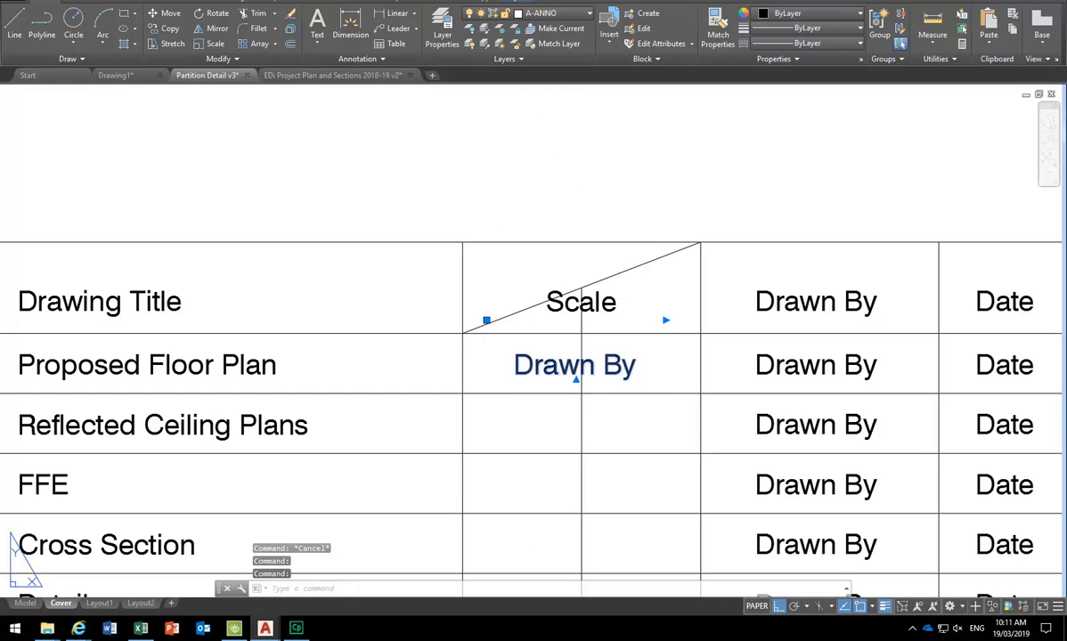
- Move the Drawn By text further right with M, then undo that move
{"action": "double_click", "coordinate": [535, 363]}
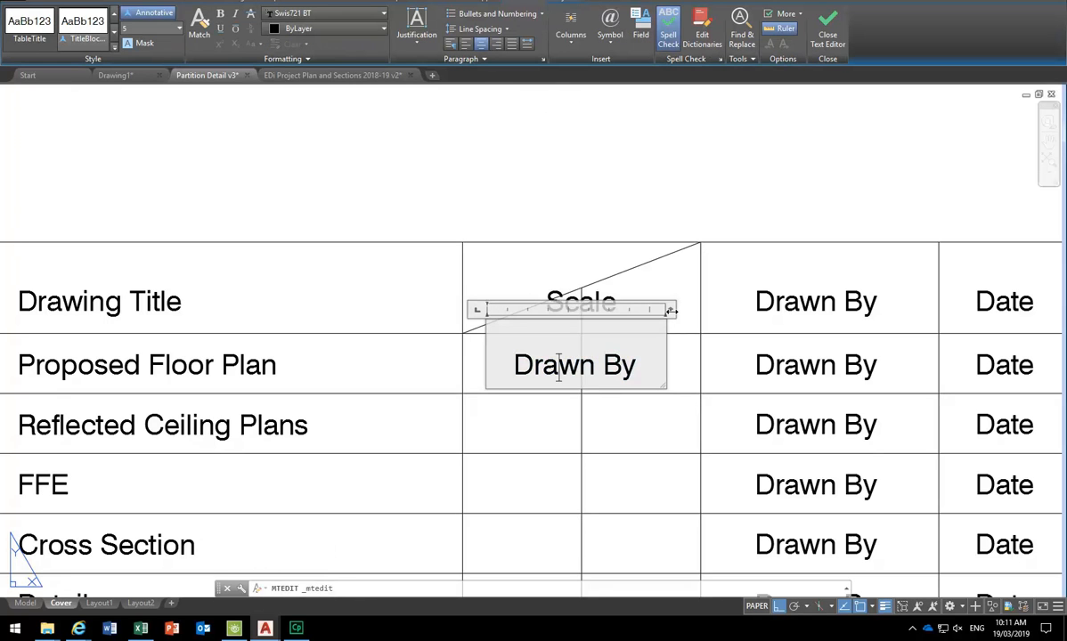
{"action": "left_click", "coordinate": [570, 257]}
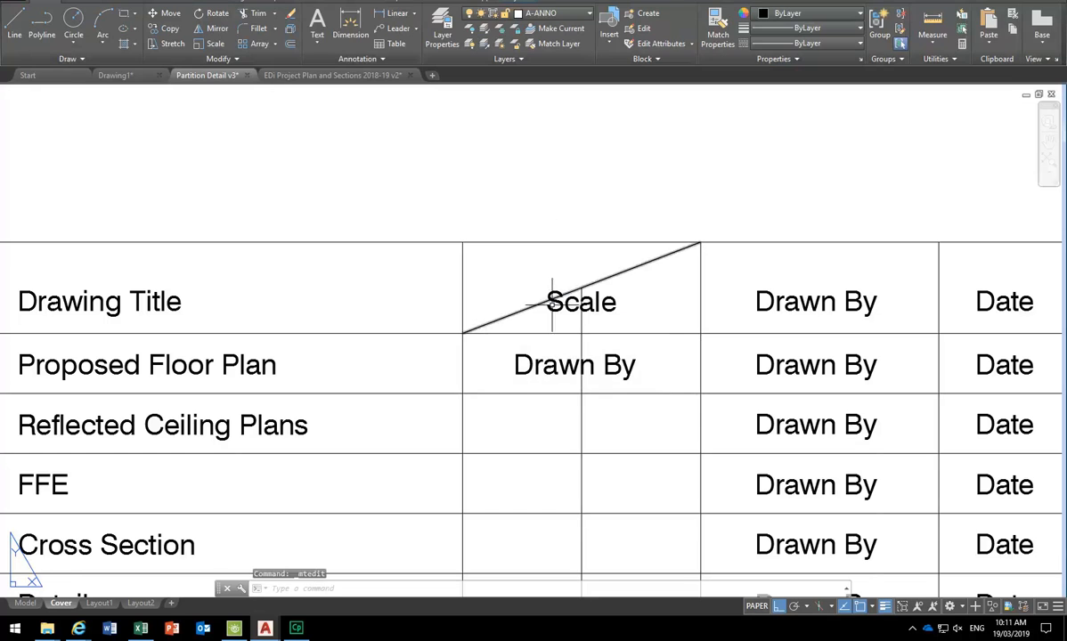
{"action": "left_click", "coordinate": [562, 361]}
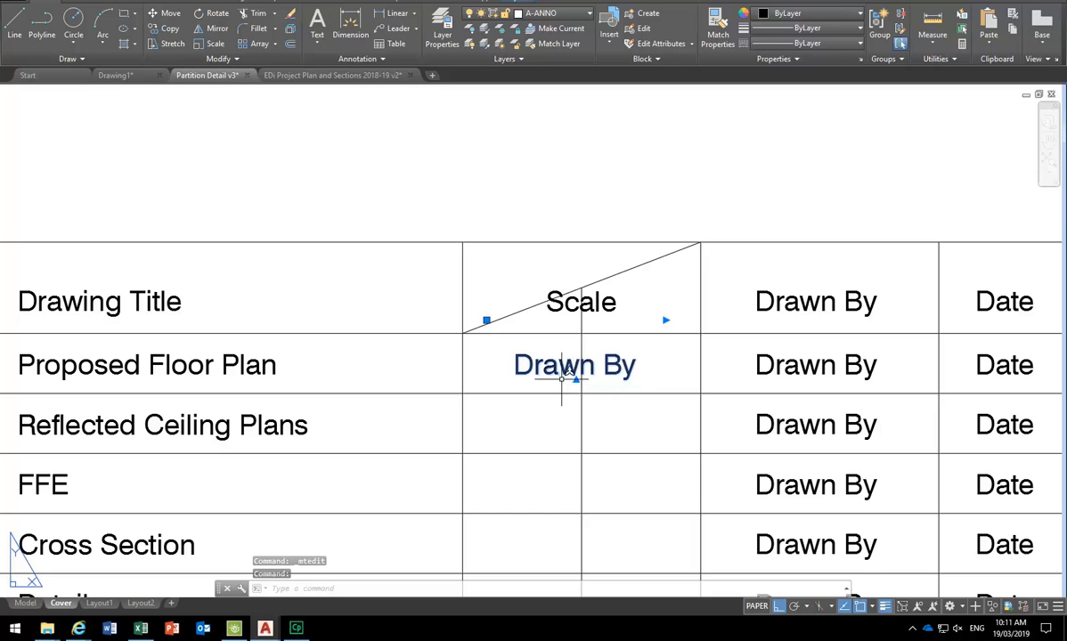
{"action": "type", "text": "m"}
{"action": "key", "text": "Return"}
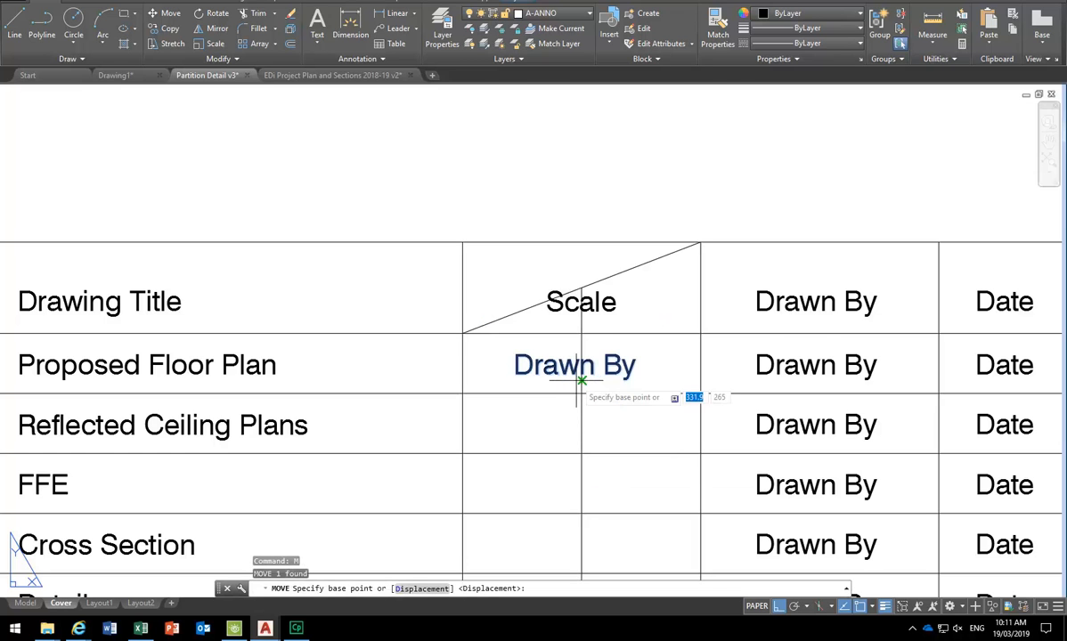
{"action": "scroll", "coordinate": [573, 382], "scroll_direction": "up", "scroll_amount": 5}
{"action": "left_click", "coordinate": [229, 381]}
{"action": "left_click", "coordinate": [624, 372]}
{"action": "scroll", "coordinate": [567, 331], "scroll_direction": "down", "scroll_amount": 2}
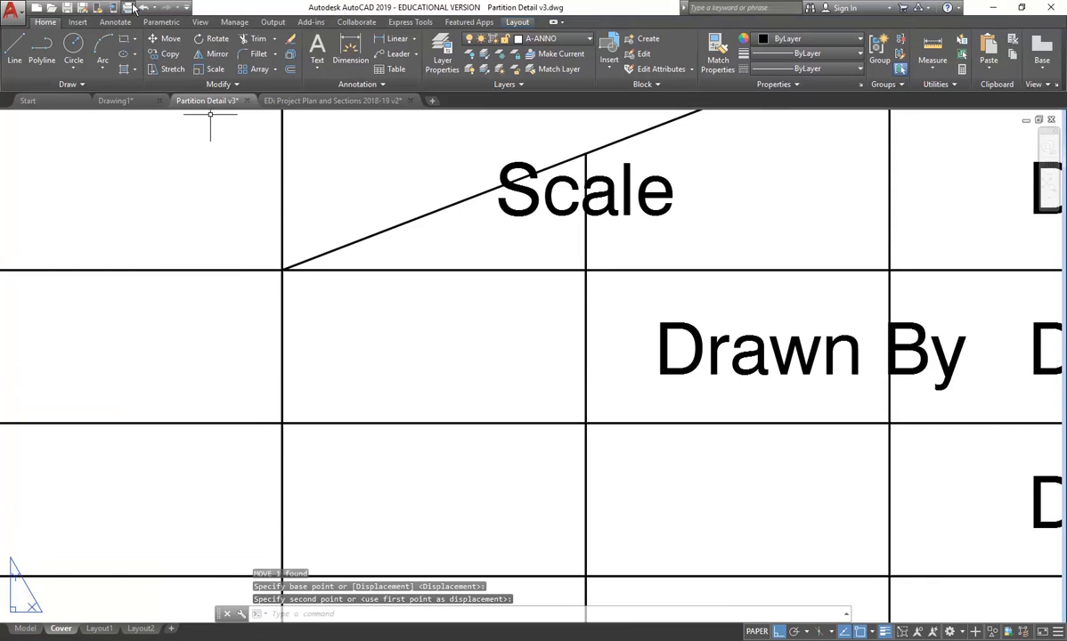
{"action": "left_click", "coordinate": [145, 11]}
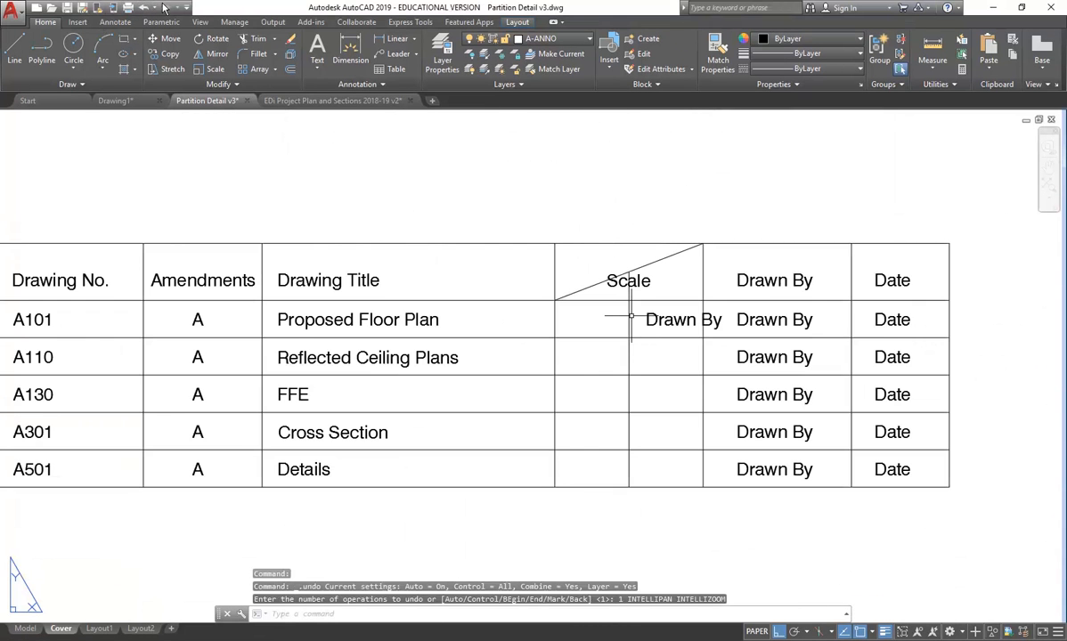
{"action": "left_click", "coordinate": [140, 7]}
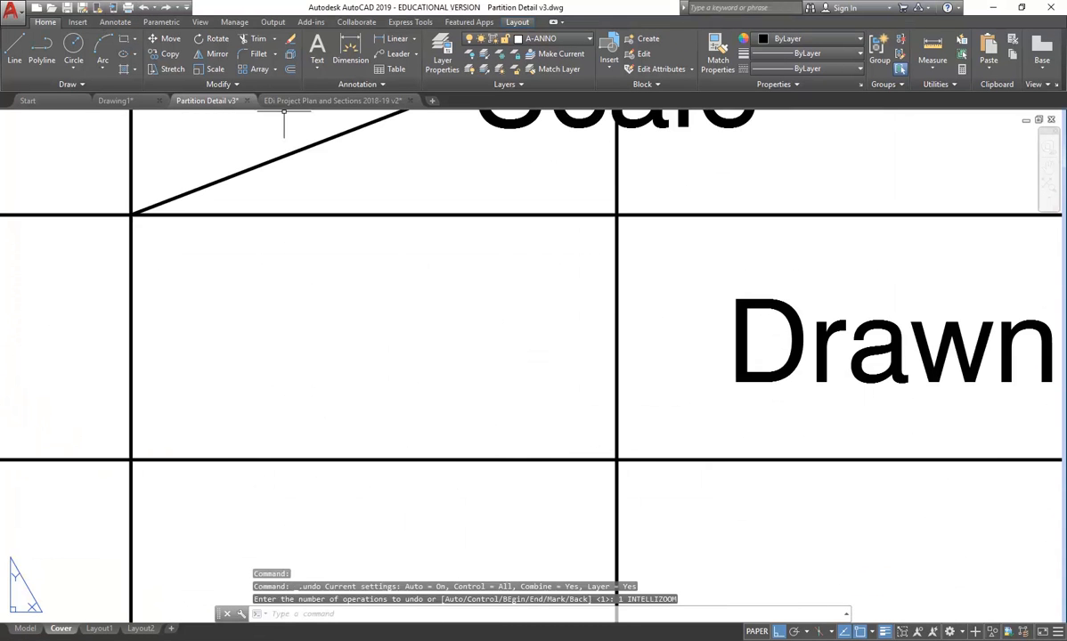
{"action": "left_click", "coordinate": [143, 8]}
- Grip-stretch the Drawn By text to the centre of its cell under Scale
{"action": "left_click", "coordinate": [502, 376]}
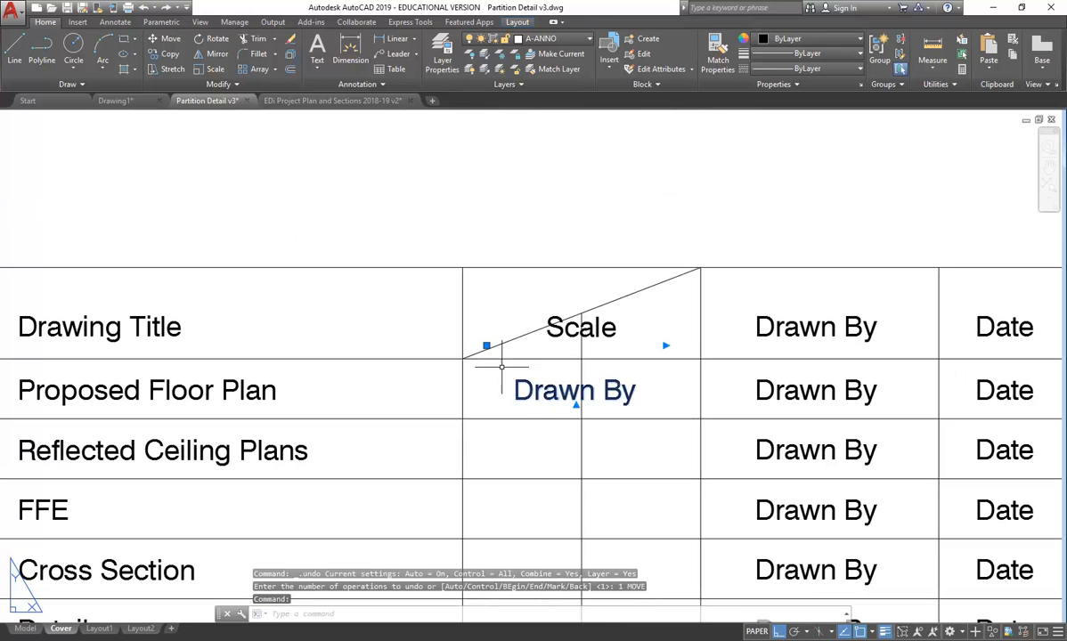
{"action": "left_click", "coordinate": [487, 345]}
{"action": "left_click", "coordinate": [463, 345]}
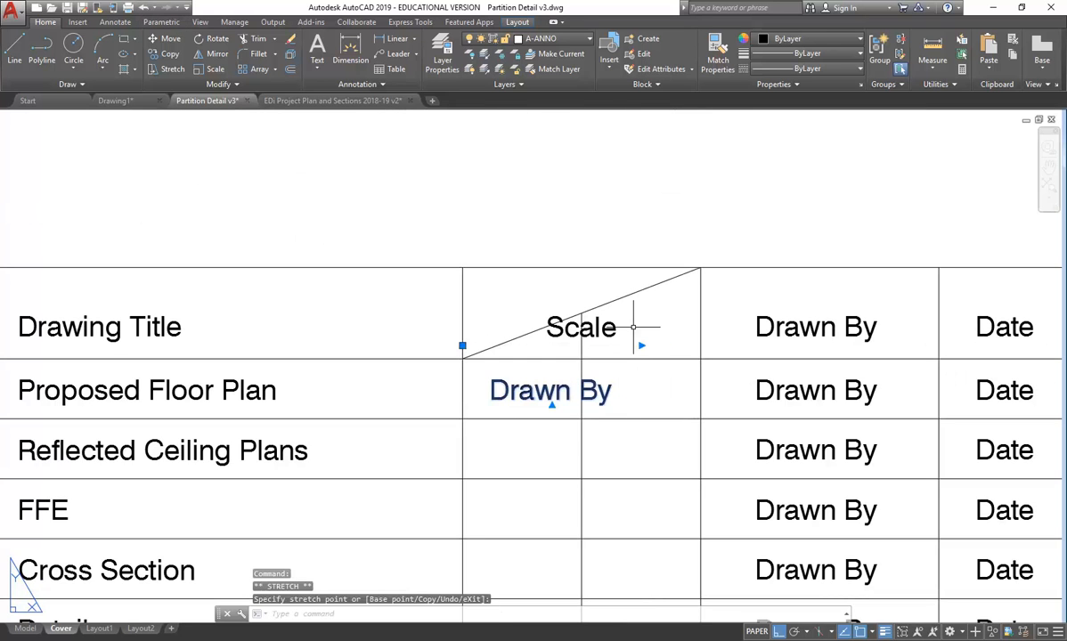
{"action": "left_click", "coordinate": [703, 345]}
{"action": "key", "text": "Escape"}
{"action": "key", "text": "Escape"}
- Erase the vertical divider and diagonal line inside the Scale column
{"action": "middle_click_drag", "start_coordinate": [610, 360], "coordinate": [629, 364]}
{"action": "left_click", "coordinate": [602, 354]}
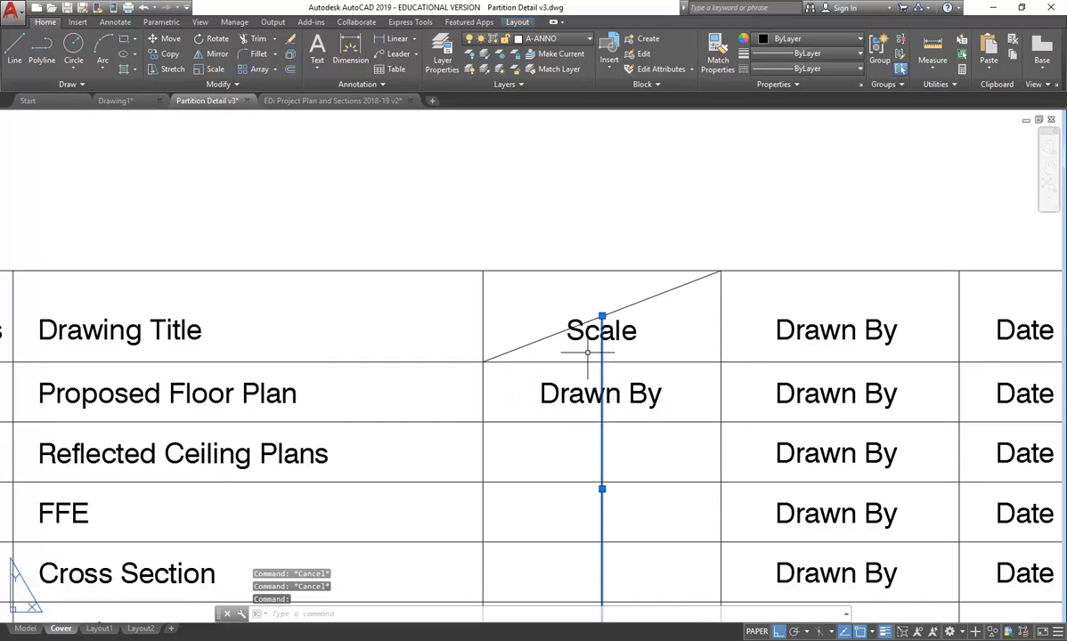
{"action": "left_click", "coordinate": [638, 301]}
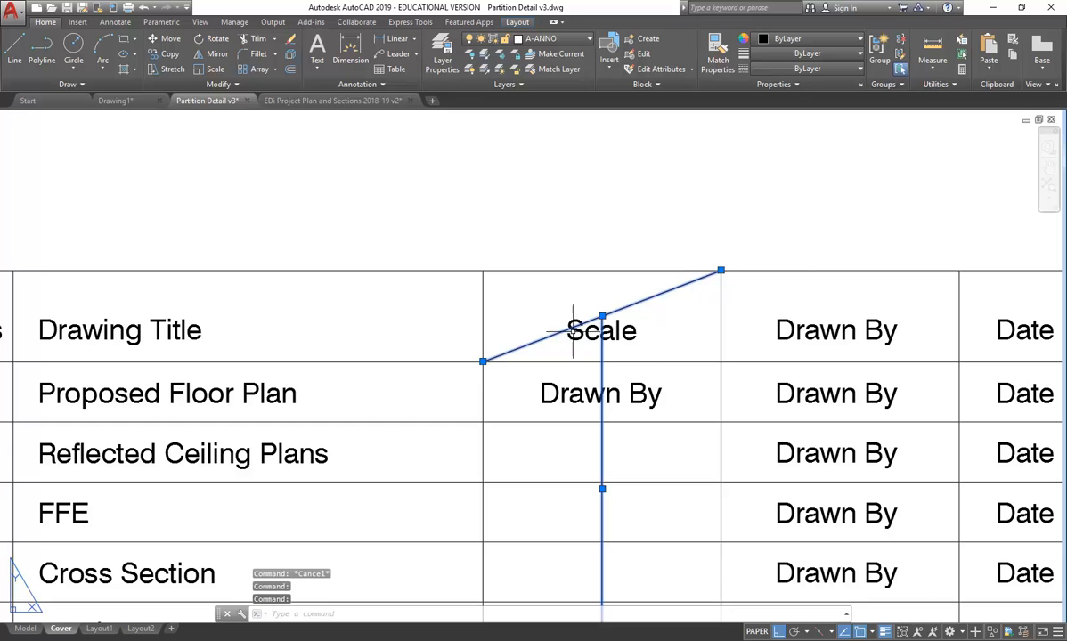
{"action": "key", "text": "Delete"}
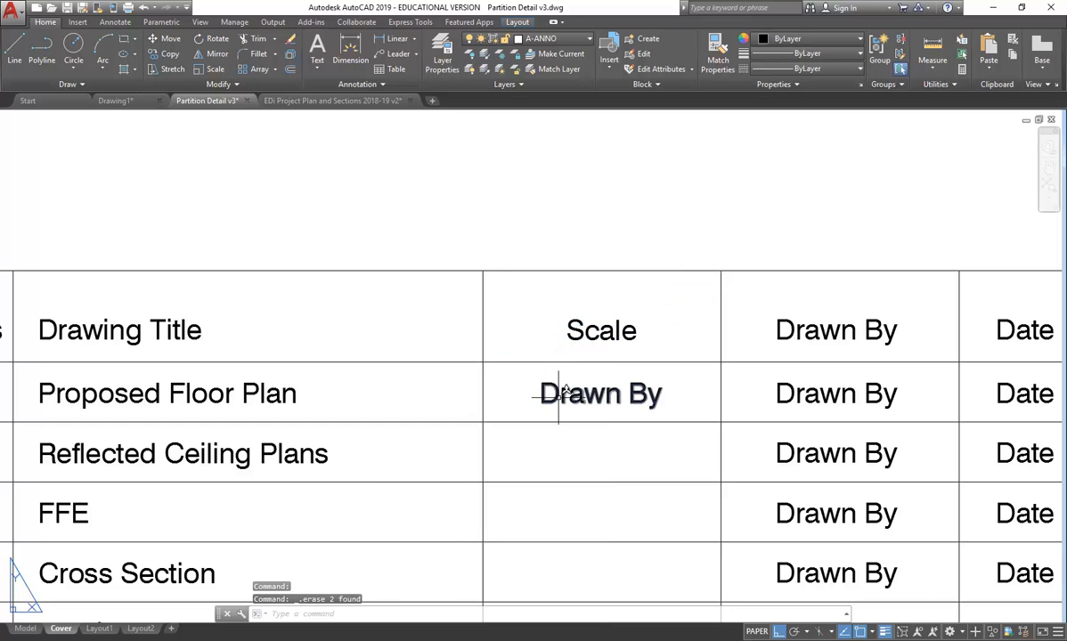
{"action": "left_click", "coordinate": [558, 392]}
{"action": "scroll", "coordinate": [543, 356], "scroll_direction": "down", "scroll_amount": 1}
- Start replacing the Drawn By wording in the Scale cell with '1:'
{"action": "scroll", "coordinate": [512, 341], "scroll_direction": "up", "scroll_amount": 1}
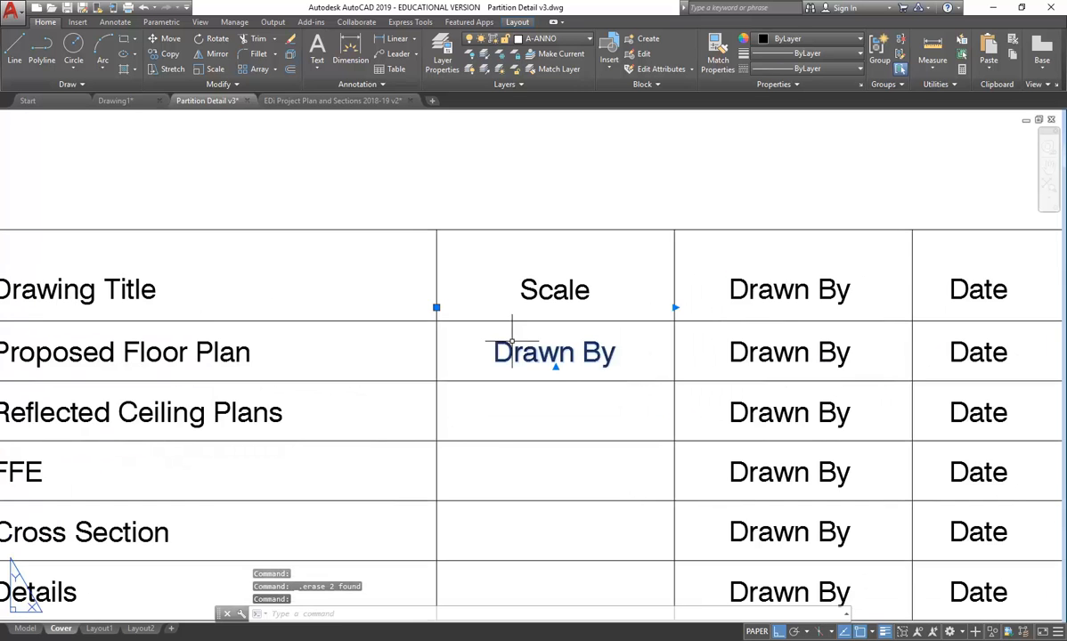
{"action": "middle_click_drag", "start_coordinate": [491, 336], "coordinate": [507, 338]}
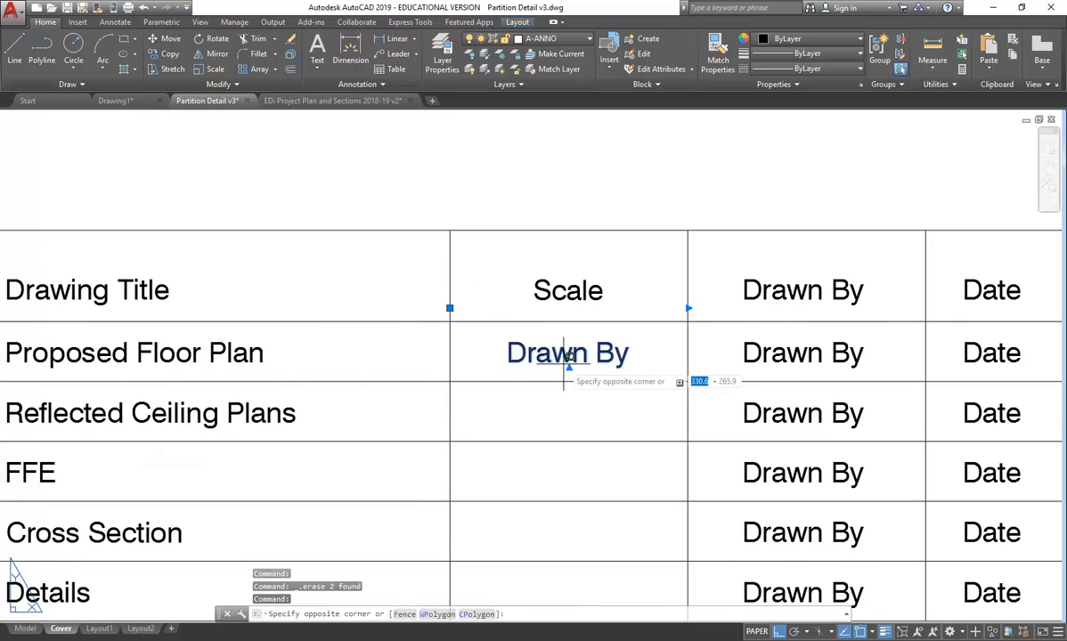
{"action": "double_click", "coordinate": [554, 356]}
{"action": "left_click_drag", "start_coordinate": [630, 354], "coordinate": [477, 357]}
{"action": "type", "text": "1:"}
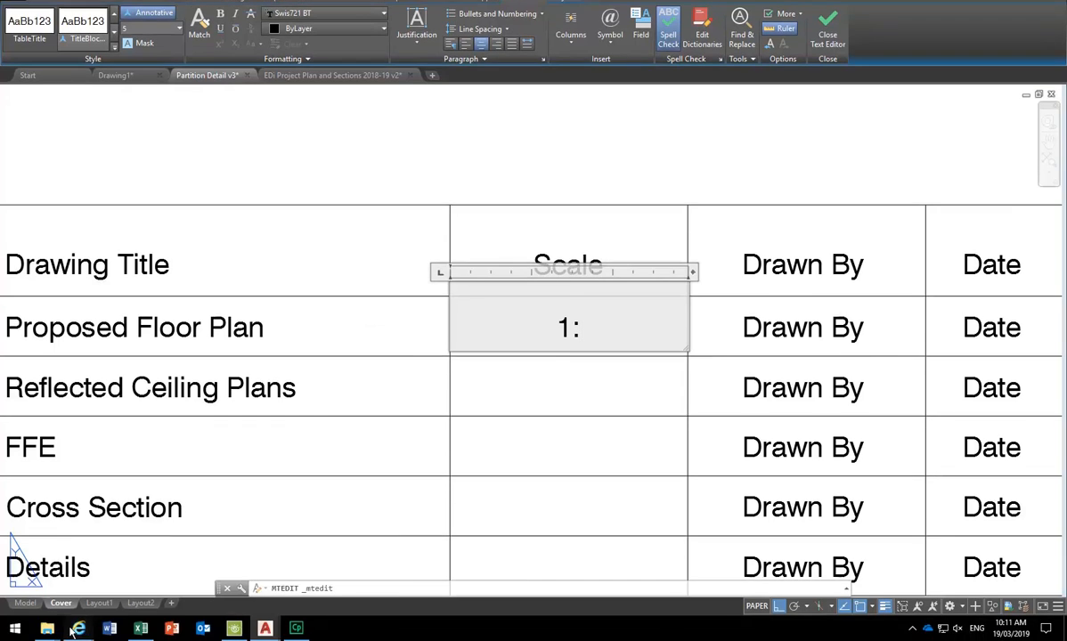
- Check the brief's Proposed Floor Plan scale and complete the entry as 1:100
{"action": "left_click", "coordinate": [79, 628]}
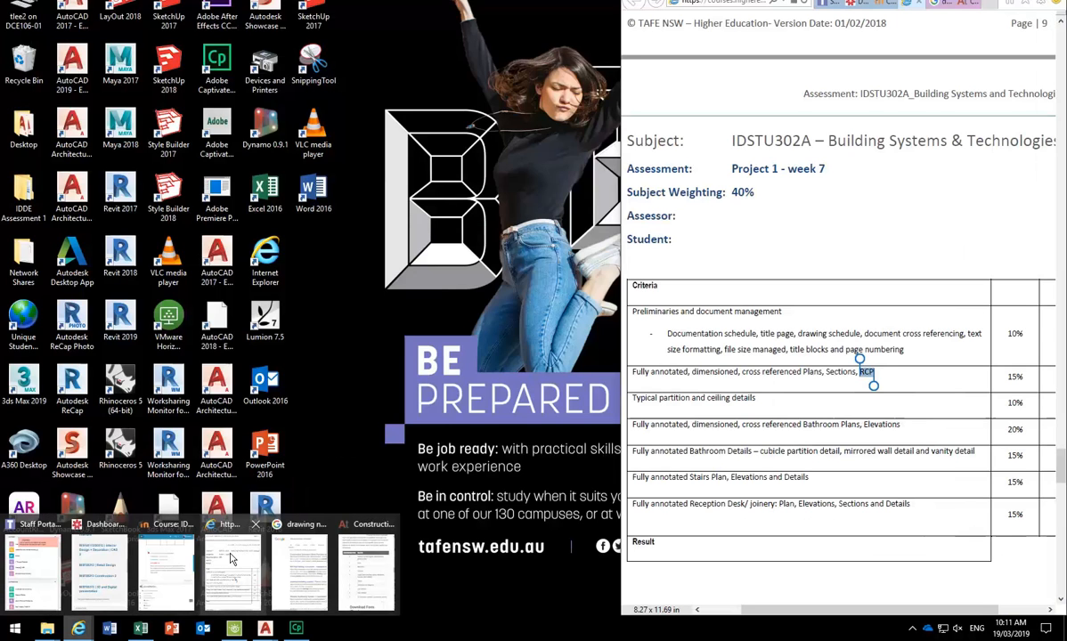
{"action": "left_click", "coordinate": [230, 558]}
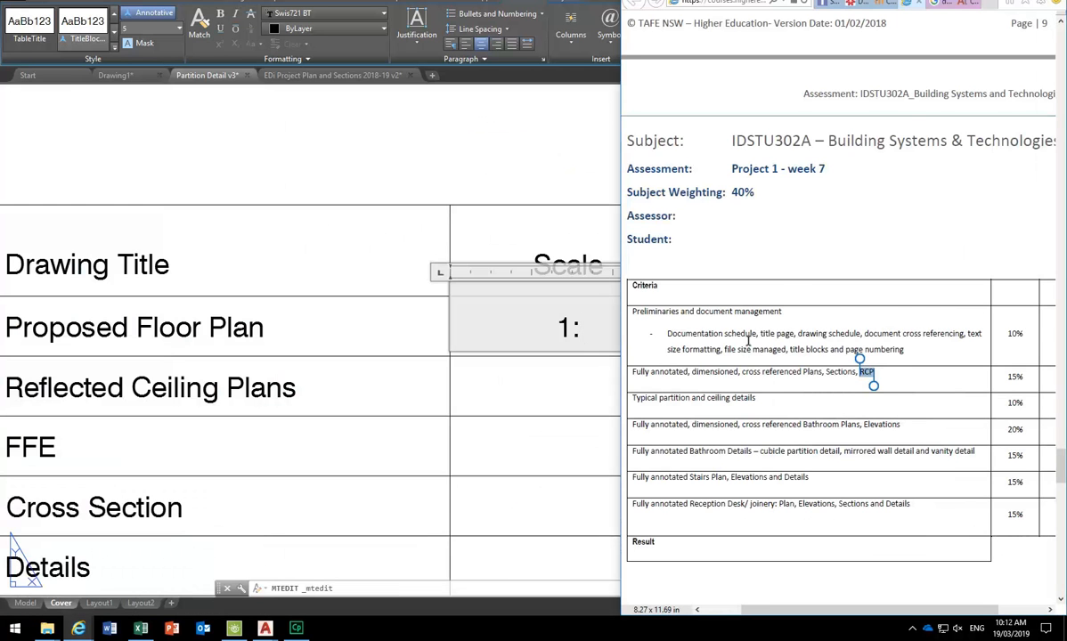
{"action": "scroll", "coordinate": [747, 341], "scroll_direction": "up", "scroll_amount": 4}
{"action": "scroll", "coordinate": [747, 340], "scroll_direction": "up", "scroll_amount": 1}
{"action": "left_click_drag", "start_coordinate": [1058, 424], "coordinate": [1055, 245]}
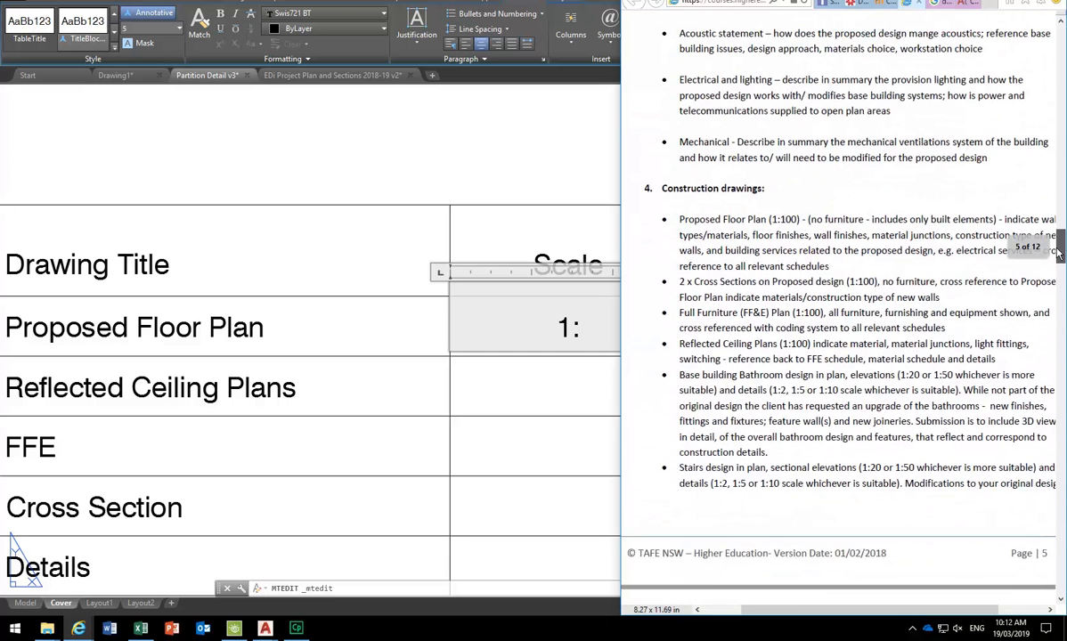
{"action": "double_click", "coordinate": [771, 219]}
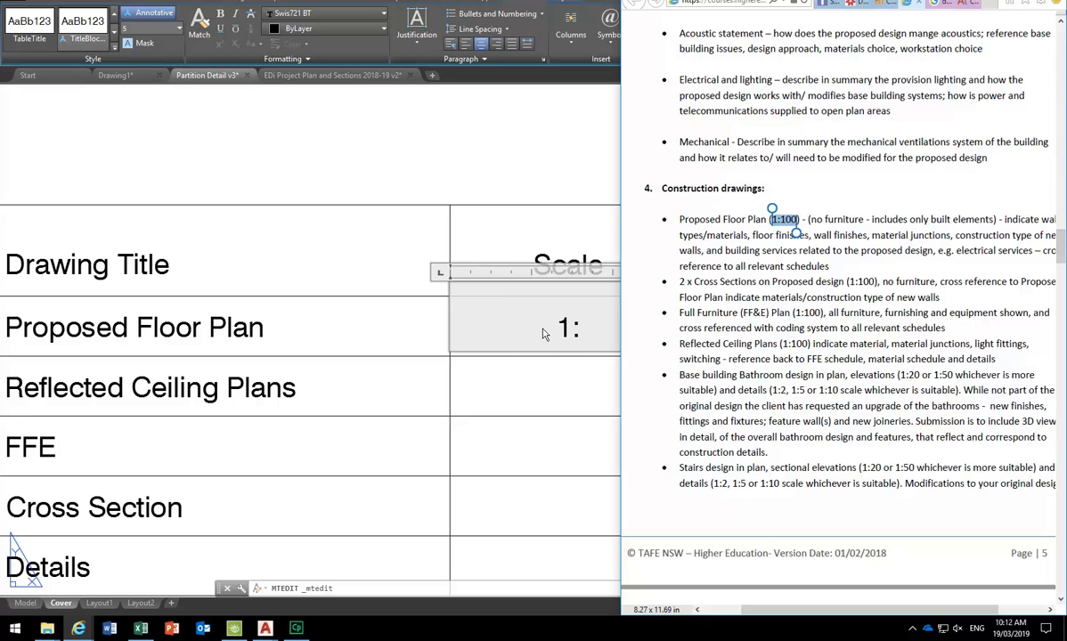
{"action": "left_click", "coordinate": [571, 326]}
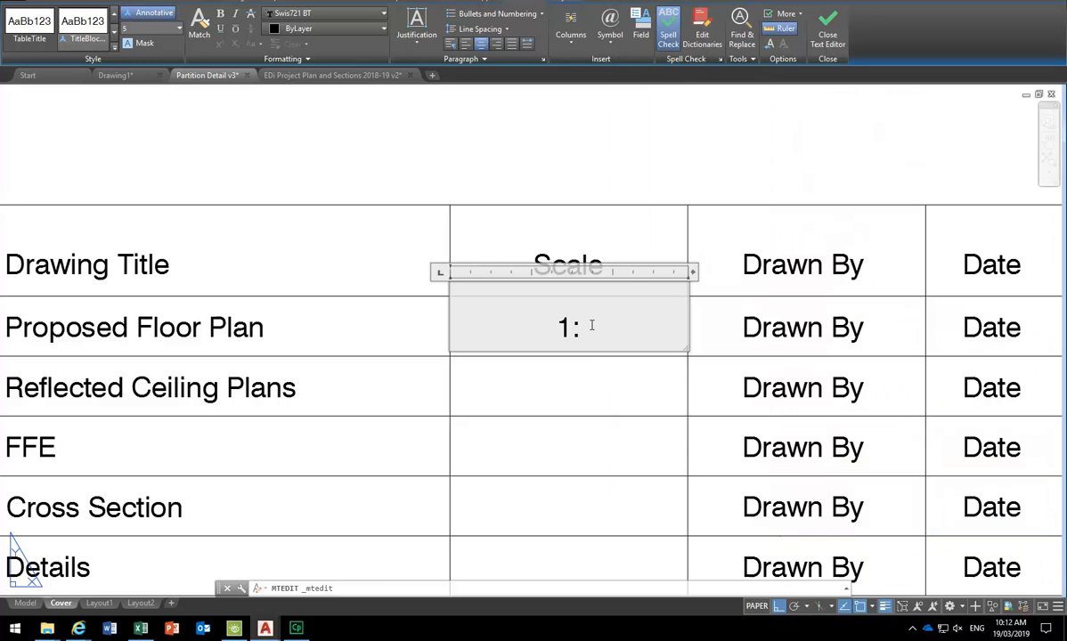
{"action": "type", "text": "100"}
{"action": "left_click", "coordinate": [557, 147]}
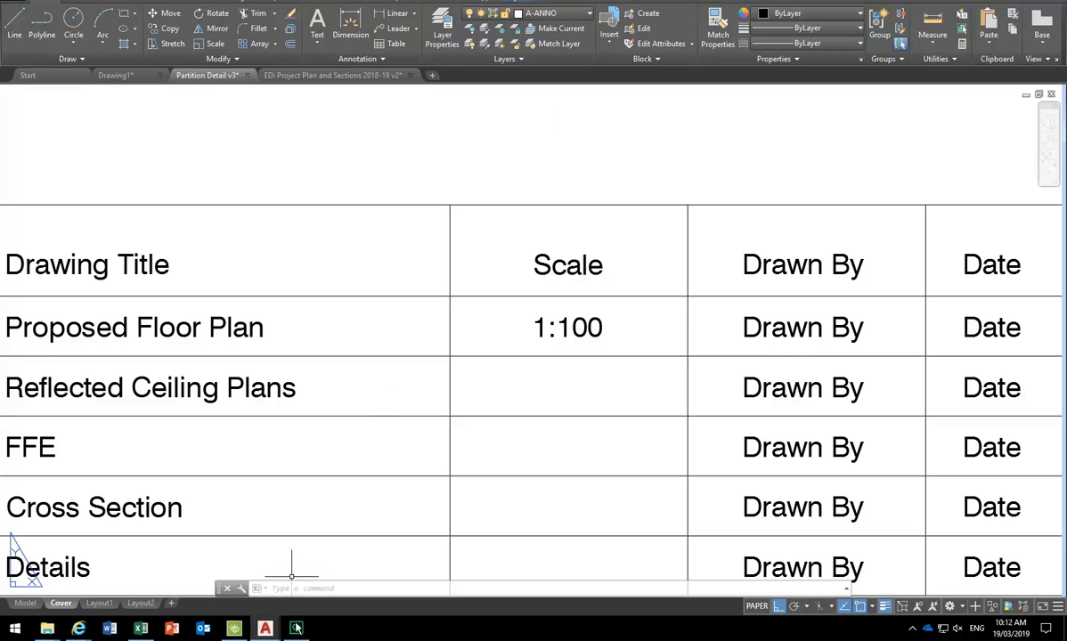
{"action": "mouse_move", "coordinate": [79, 628]}
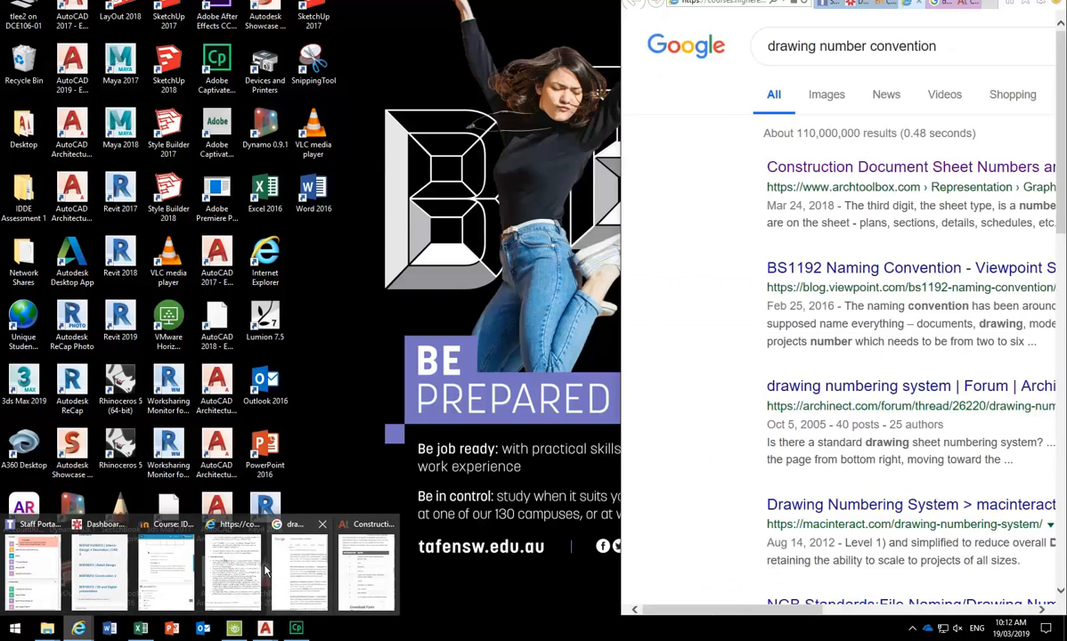
{"action": "left_click", "coordinate": [225, 577]}
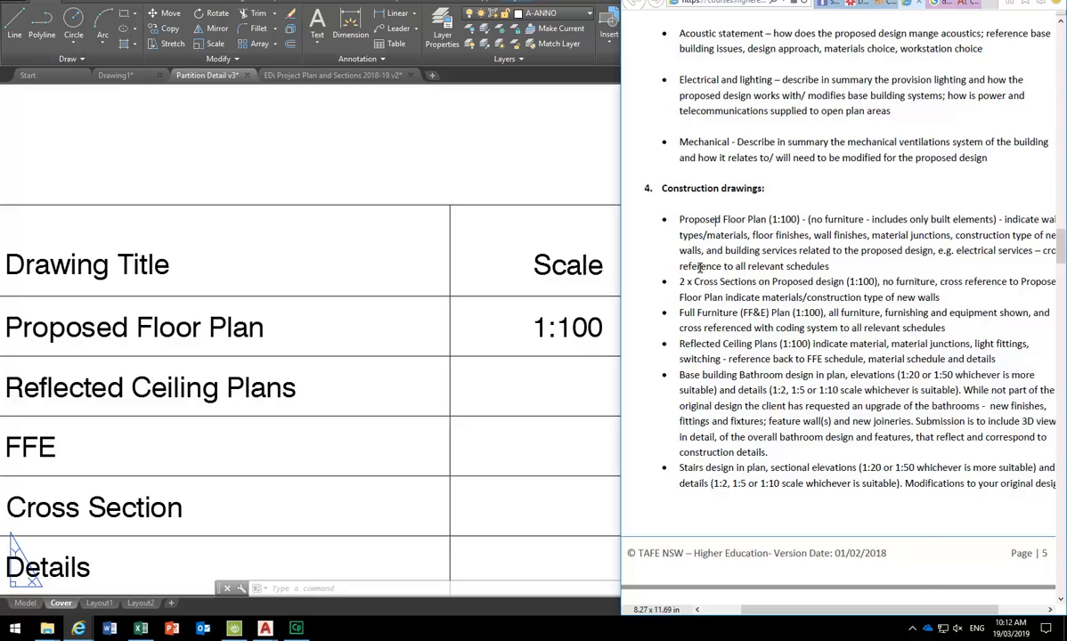
{"action": "left_click", "coordinate": [412, 285]}
{"action": "middle_click_drag", "start_coordinate": [531, 310], "coordinate": [499, 273]}
{"action": "left_click", "coordinate": [586, 268]}
{"action": "left_click", "coordinate": [365, 321]}
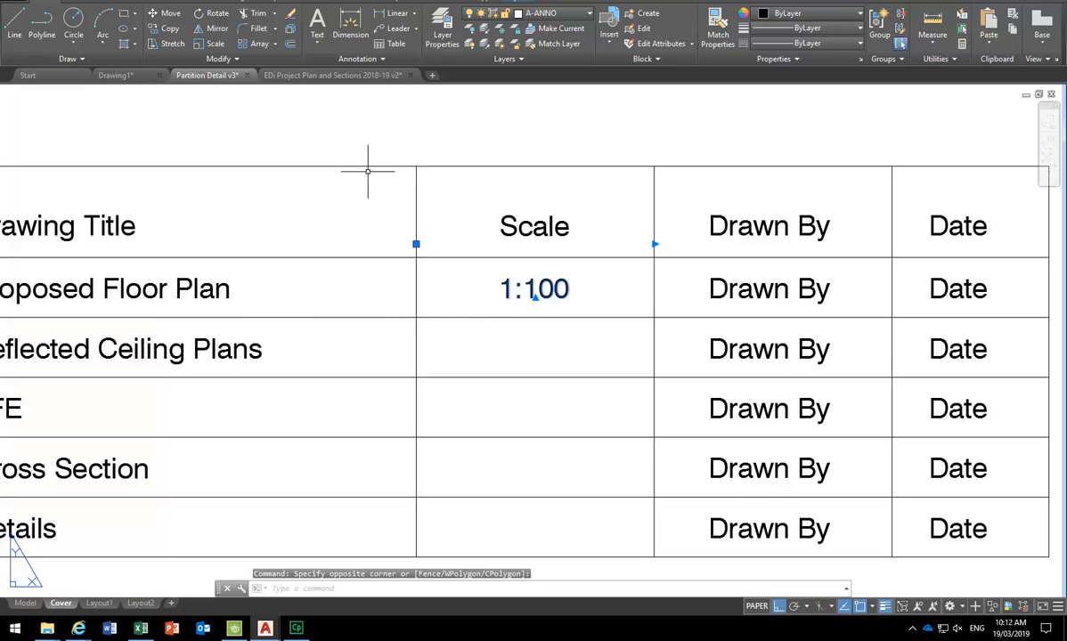
- Copy the 1:100 text into the Reflected Ceiling Plans, FFE, Cross Section and Details rows
{"action": "left_click", "coordinate": [165, 28]}
{"action": "left_click", "coordinate": [417, 255]}
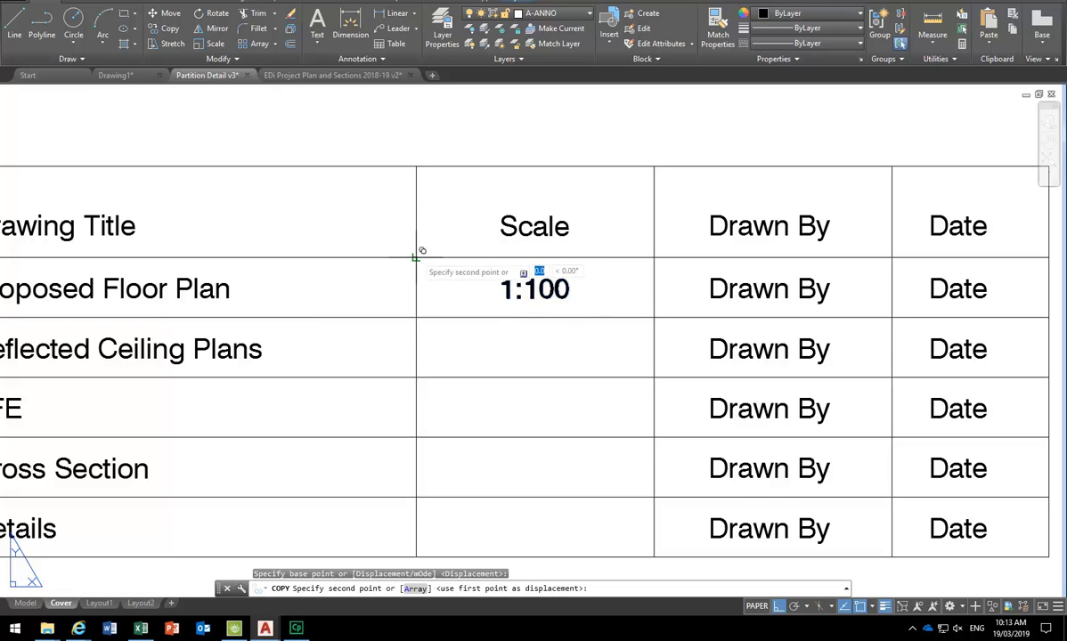
{"action": "left_click", "coordinate": [416, 315]}
{"action": "left_click", "coordinate": [416, 375]}
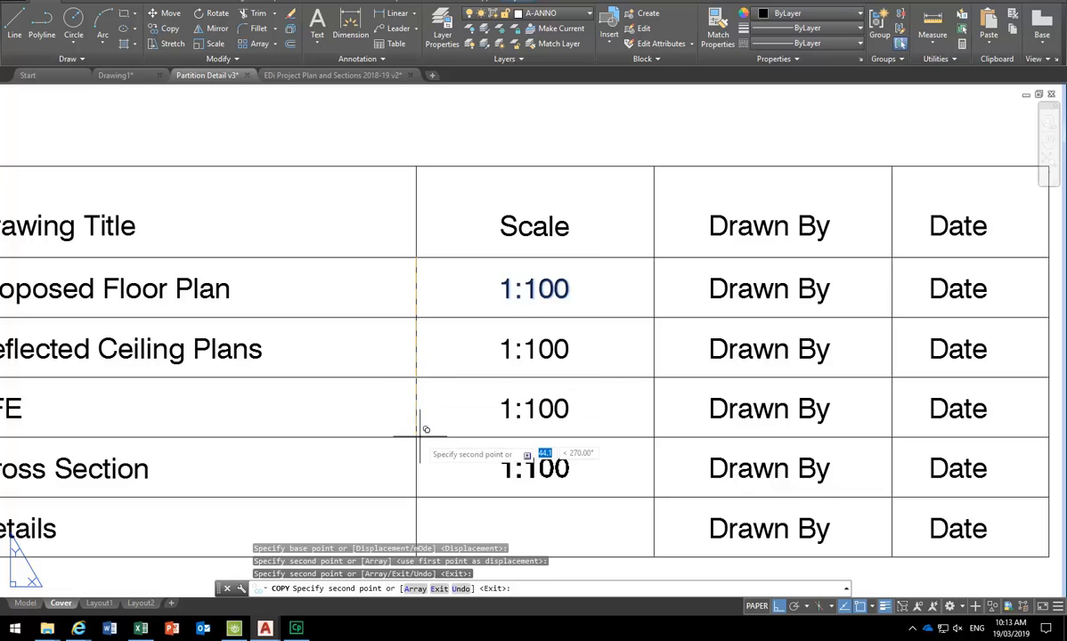
{"action": "left_click", "coordinate": [416, 436]}
{"action": "left_click", "coordinate": [416, 496]}
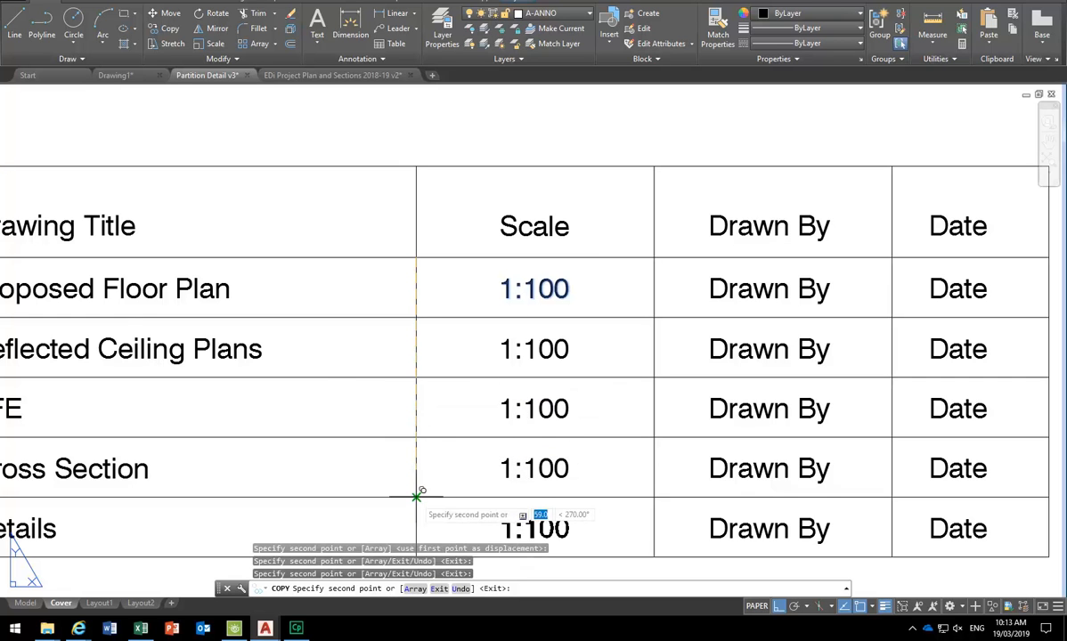
{"action": "right_click", "coordinate": [346, 409]}
{"action": "left_click", "coordinate": [347, 409]}
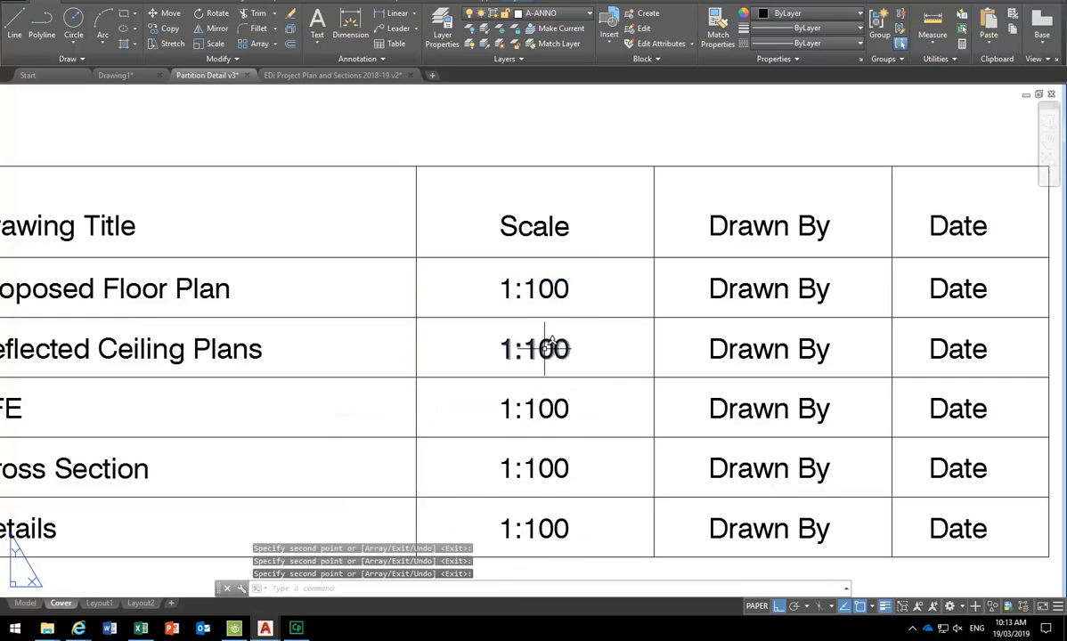
{"action": "left_click", "coordinate": [541, 345]}
{"action": "left_click", "coordinate": [510, 354]}
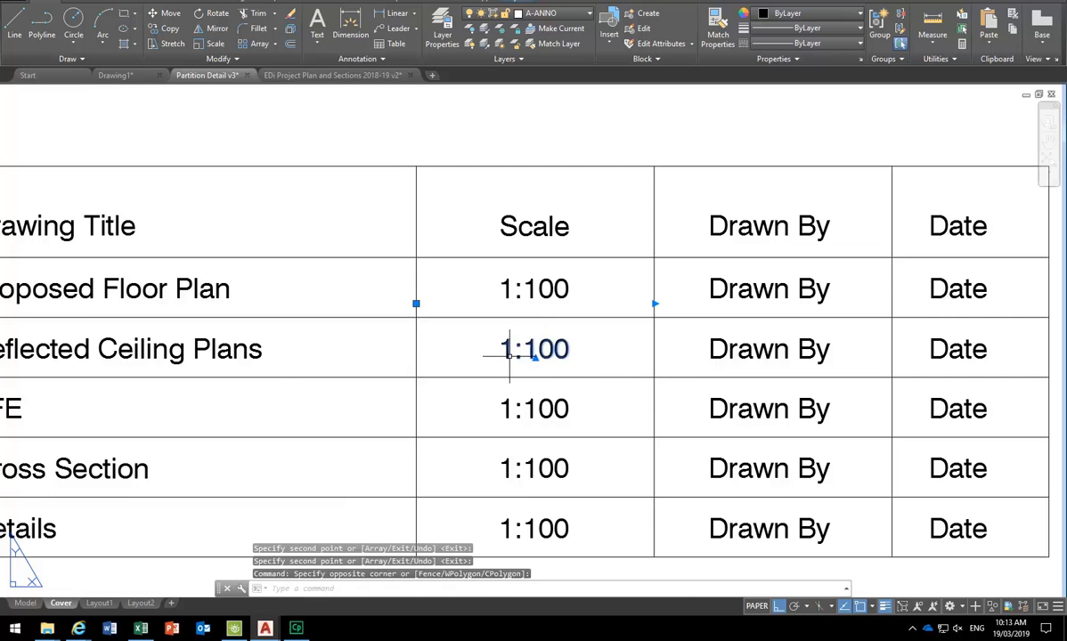
{"action": "key", "text": "Escape"}
{"action": "key", "text": "Escape"}
- Edit the Cross Section row's copied 1:100 so it reads 1:10
{"action": "scroll", "coordinate": [509, 355], "scroll_direction": "down", "scroll_amount": 5}
{"action": "scroll", "coordinate": [550, 395], "scroll_direction": "up", "scroll_amount": 4}
{"action": "middle_click_drag", "start_coordinate": [570, 341], "coordinate": [604, 366]}
{"action": "left_click", "coordinate": [662, 376]}
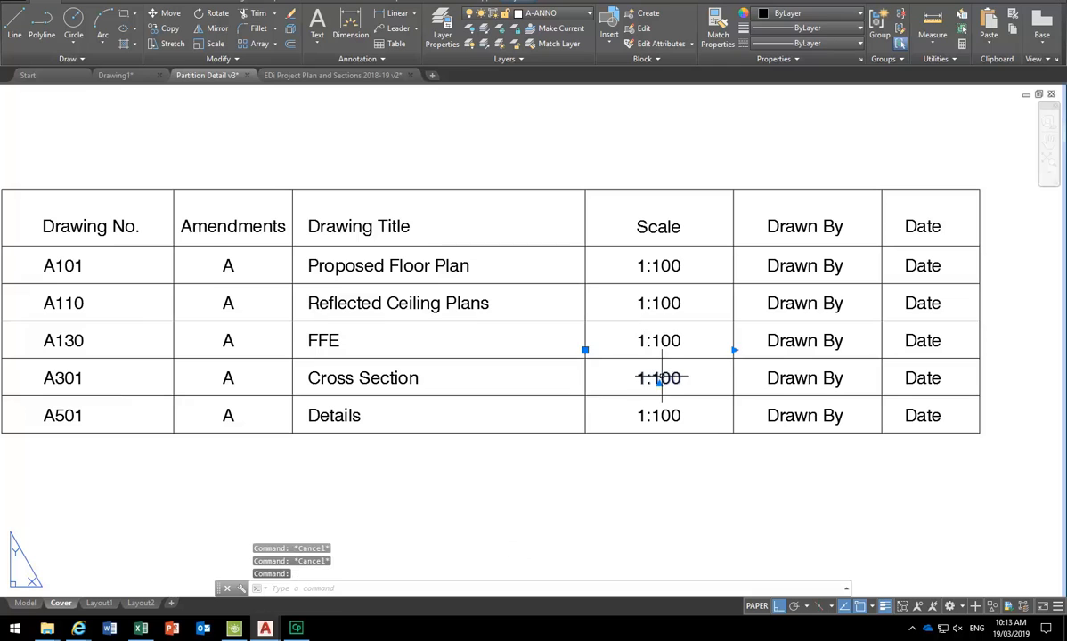
{"action": "double_click", "coordinate": [661, 376]}
{"action": "left_click_drag", "start_coordinate": [695, 375], "coordinate": [654, 376]}
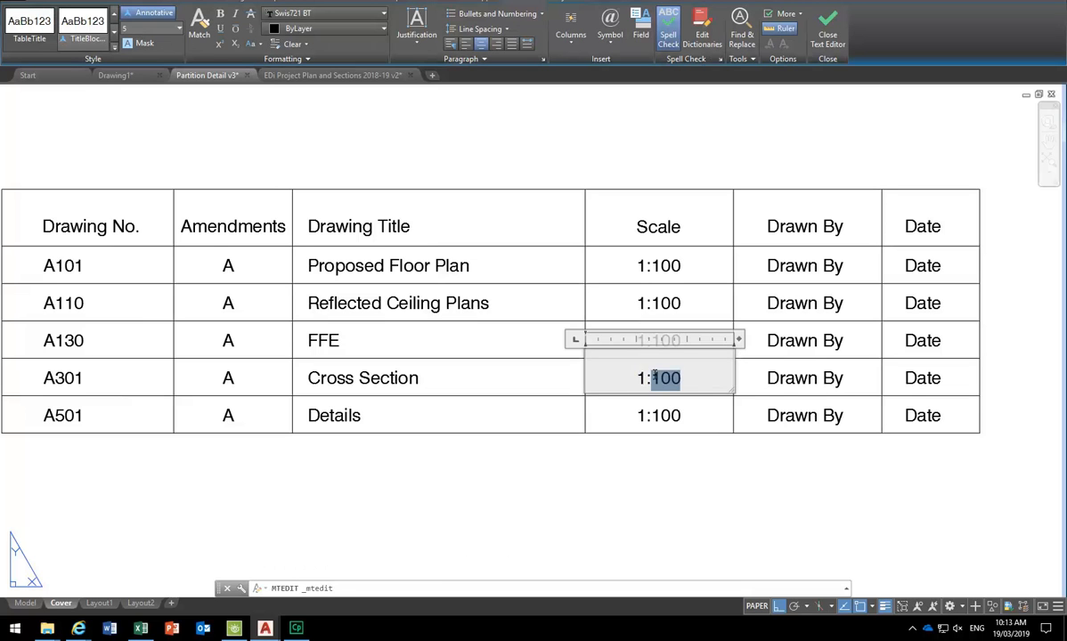
{"action": "type", "text": "12"}
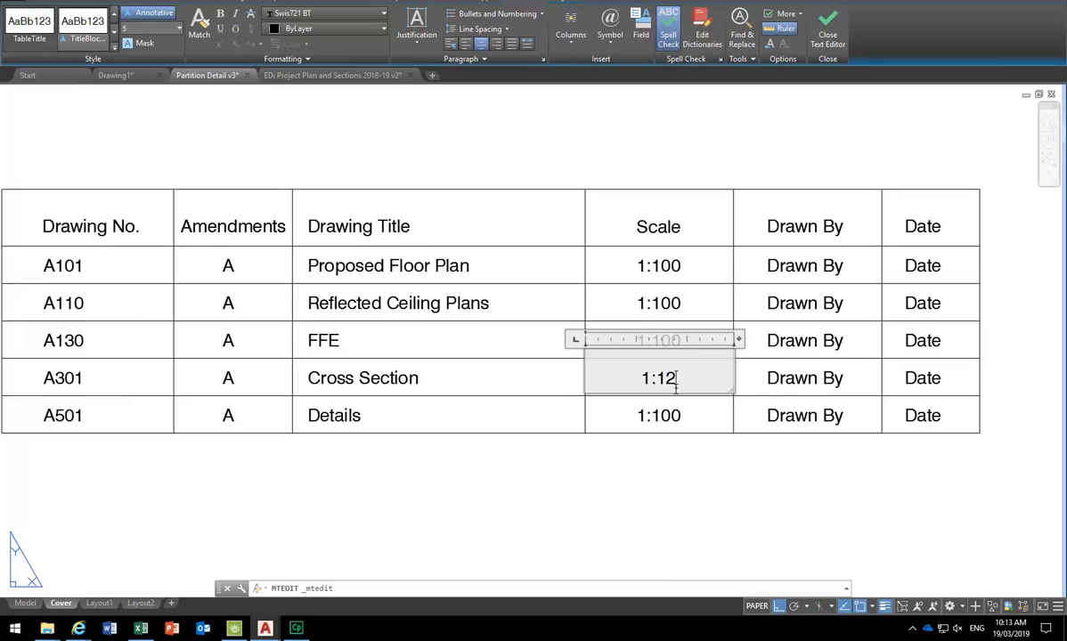
{"action": "key", "text": "BackSpace"}
{"action": "type", "text": "0"}
{"action": "left_click", "coordinate": [667, 483]}
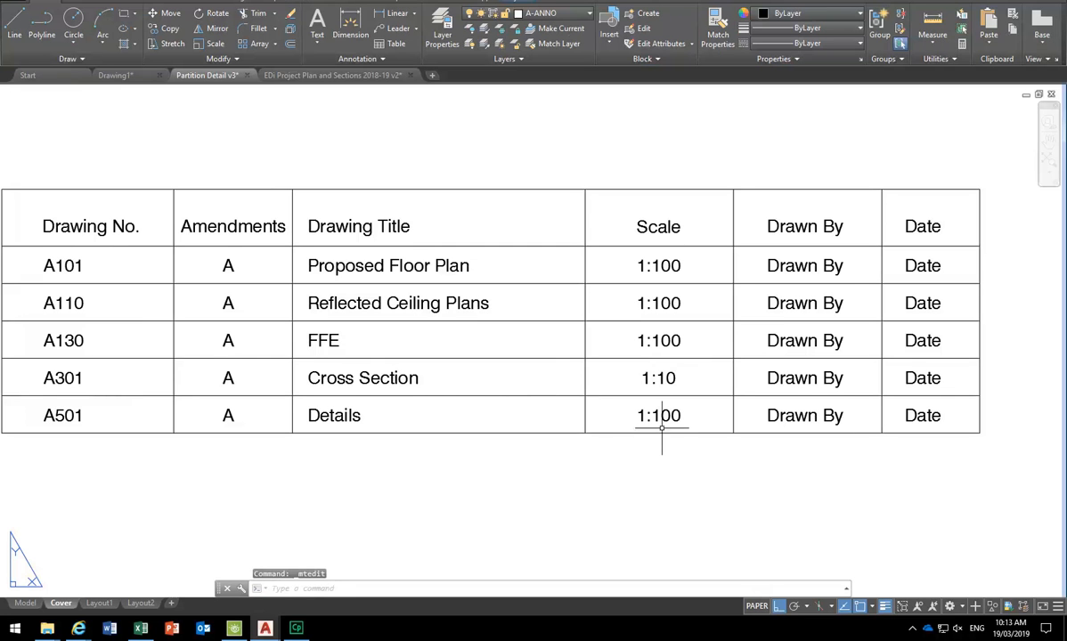
{"action": "left_click", "coordinate": [670, 373]}
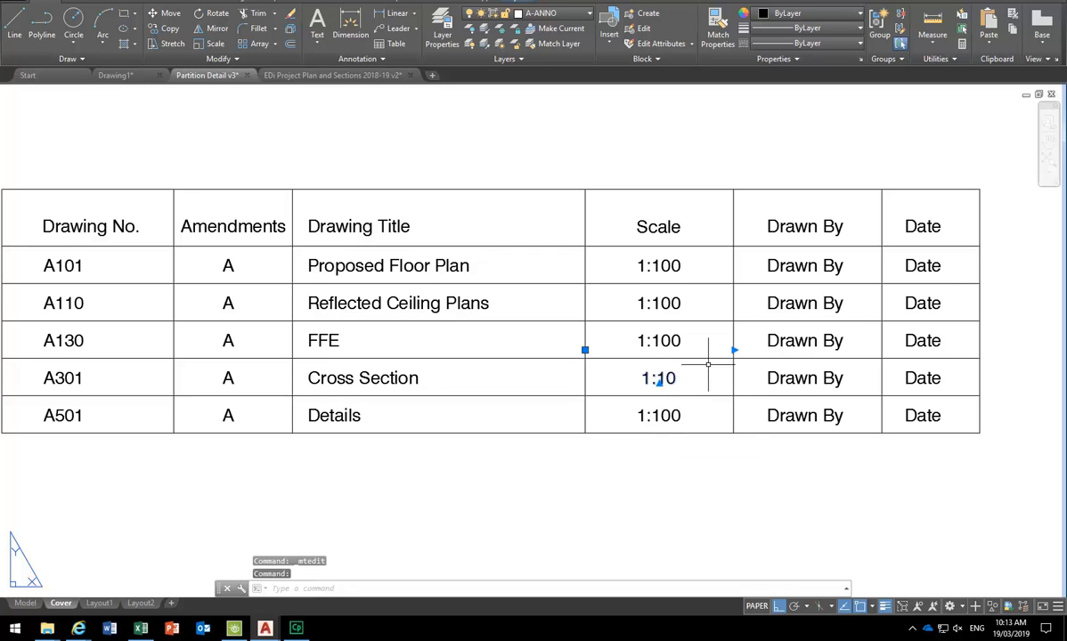
- Select the Cross Section 1:10 scale text
{"action": "key", "text": "Escape"}
{"action": "key", "text": "Escape"}
{"action": "scroll", "coordinate": [707, 361], "scroll_direction": "up", "scroll_amount": 4}
{"action": "left_click", "coordinate": [681, 348]}
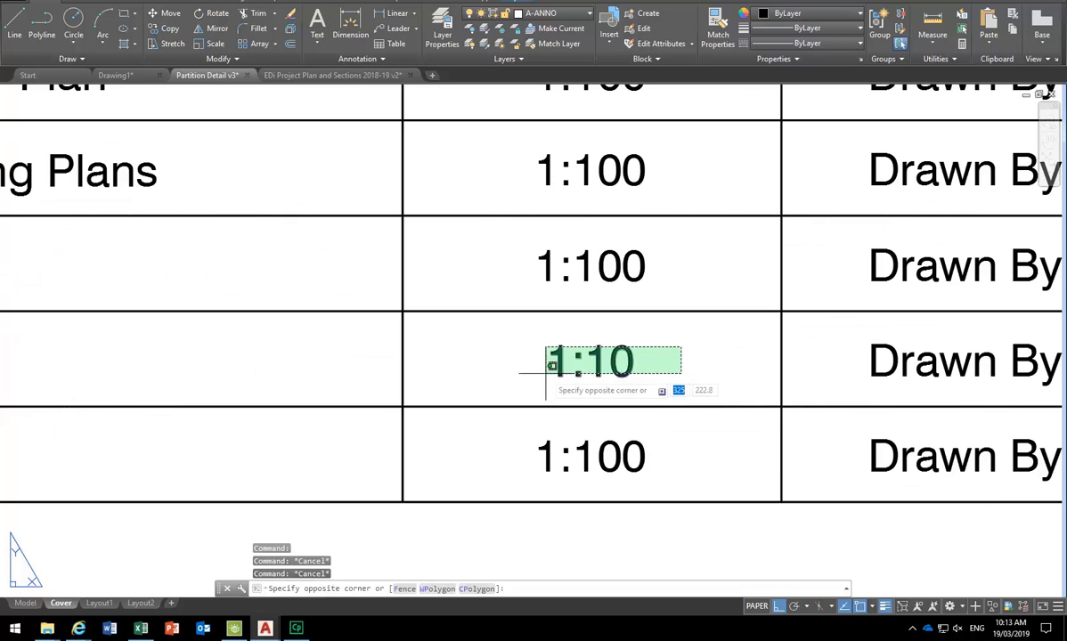
{"action": "left_click", "coordinate": [535, 375]}
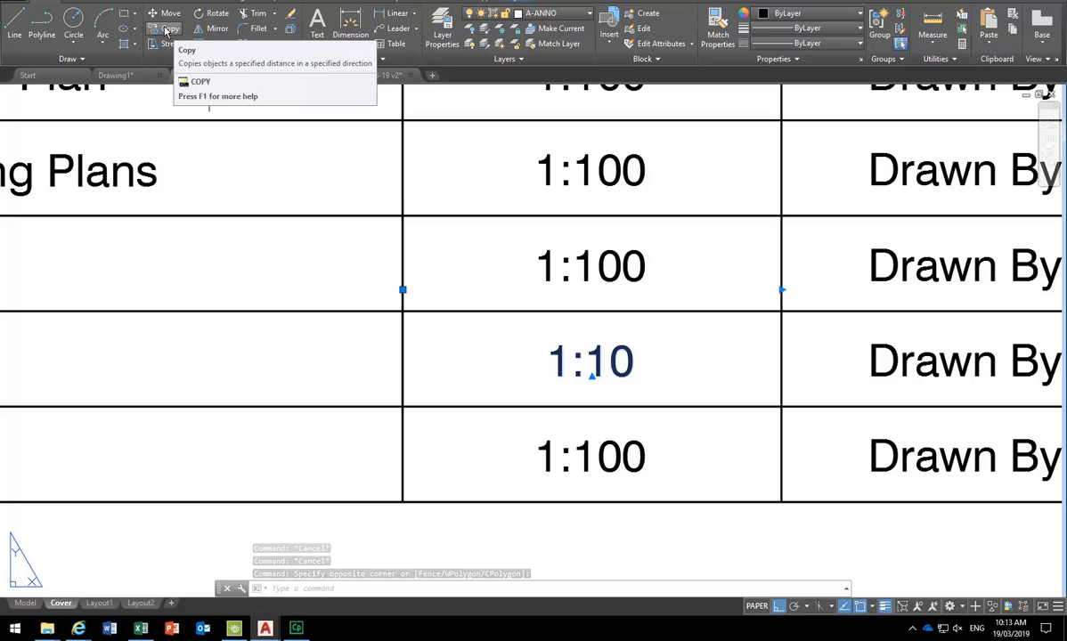
{"action": "right_click", "coordinate": [474, 242]}
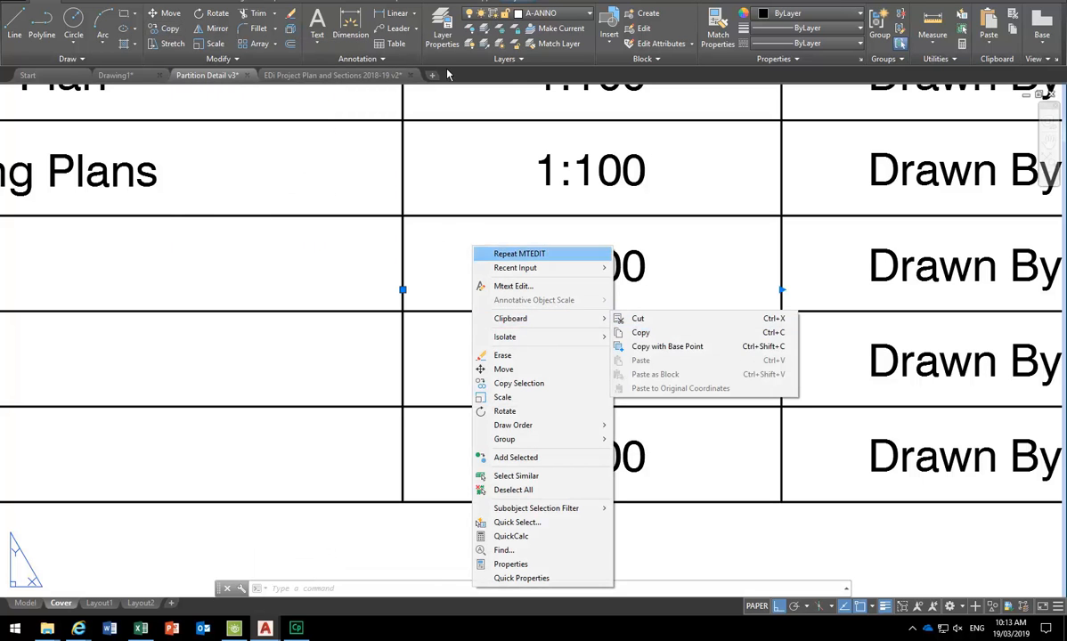
{"action": "key", "text": "Escape"}
- Copy the 1:10 text from the table corner, using INT snap, to just below the table
{"action": "left_click", "coordinate": [169, 28]}
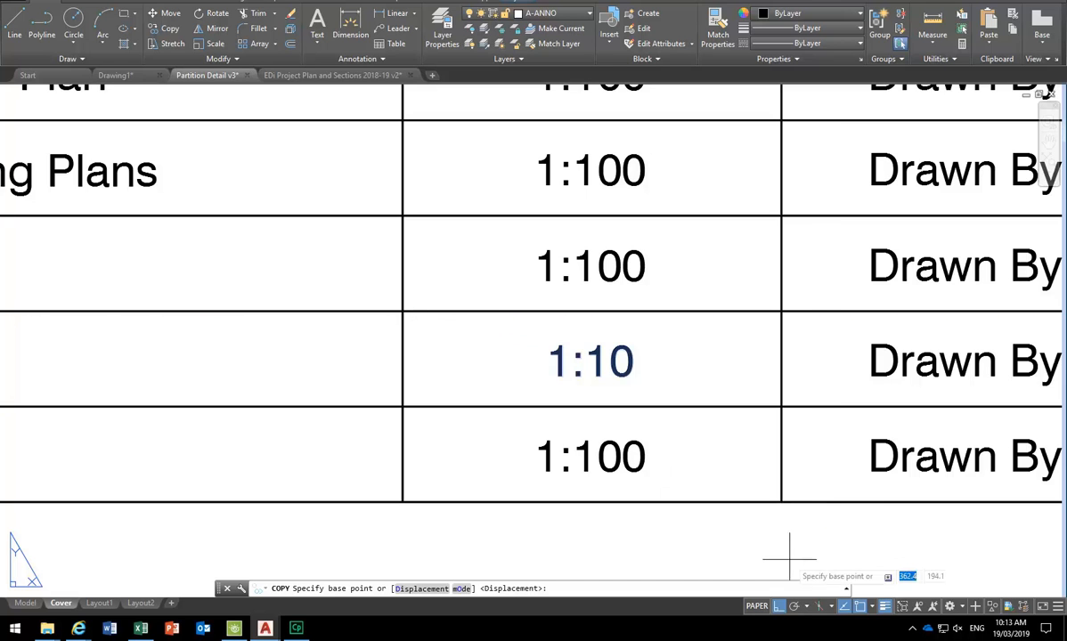
{"action": "left_click", "coordinate": [872, 611]}
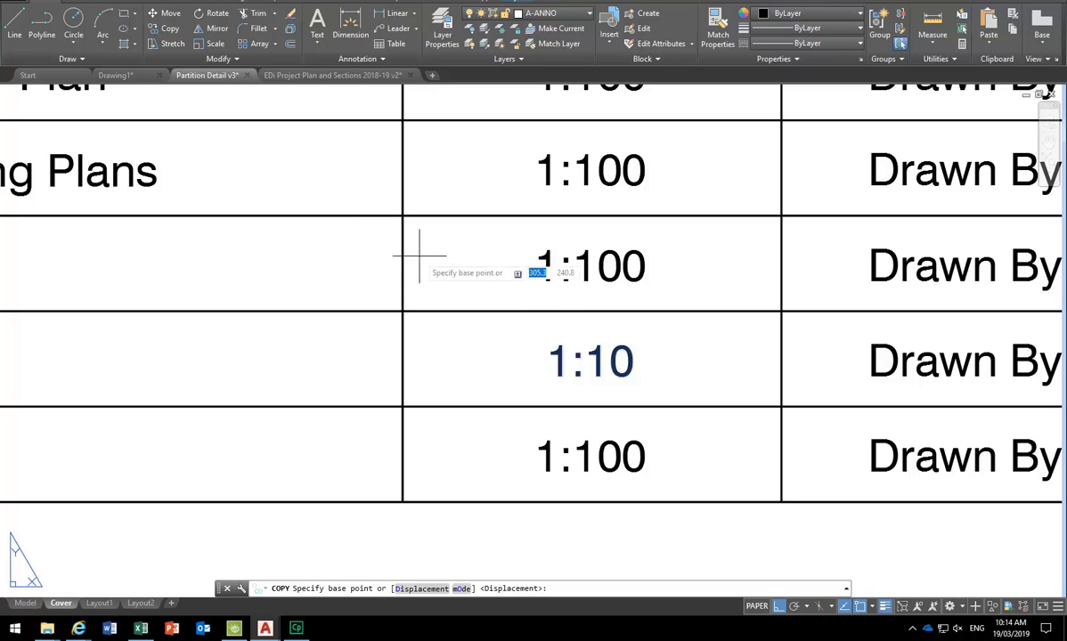
{"action": "type", "text": "int"}
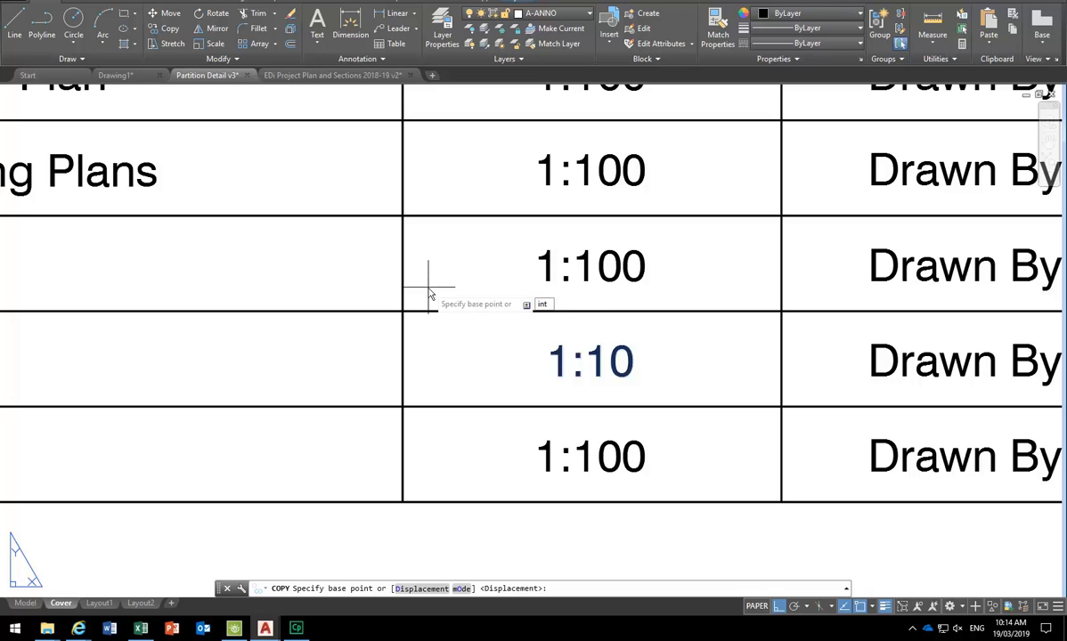
{"action": "key", "text": "Return"}
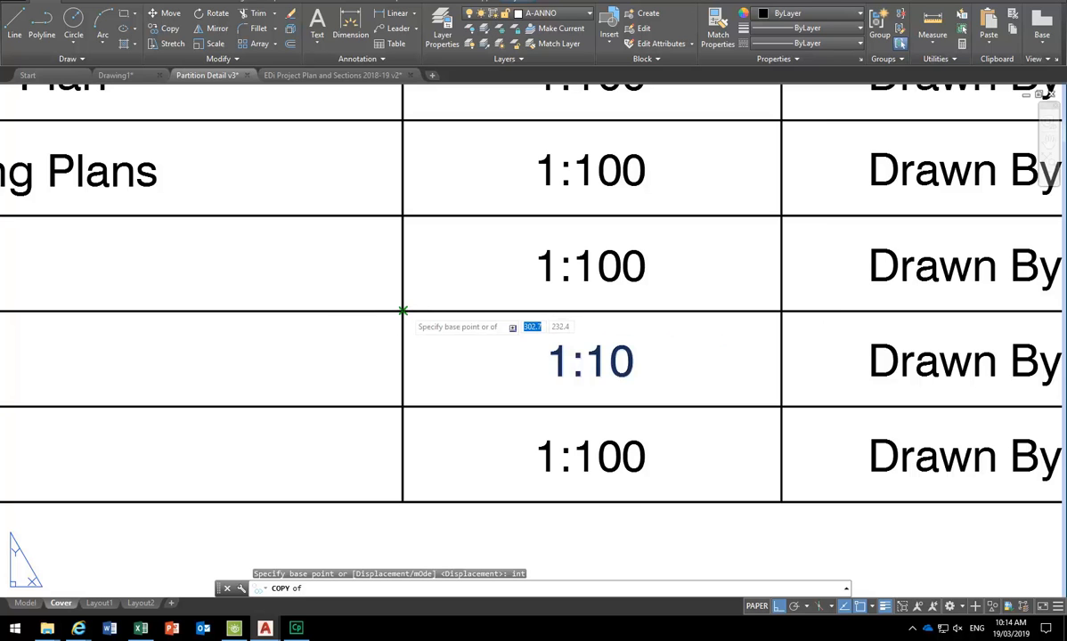
{"action": "left_click", "coordinate": [402, 311]}
{"action": "left_click", "coordinate": [403, 501]}
{"action": "right_click", "coordinate": [407, 424]}
{"action": "left_click", "coordinate": [442, 430]}
{"action": "middle_click_drag", "start_coordinate": [403, 485], "coordinate": [381, 435]}
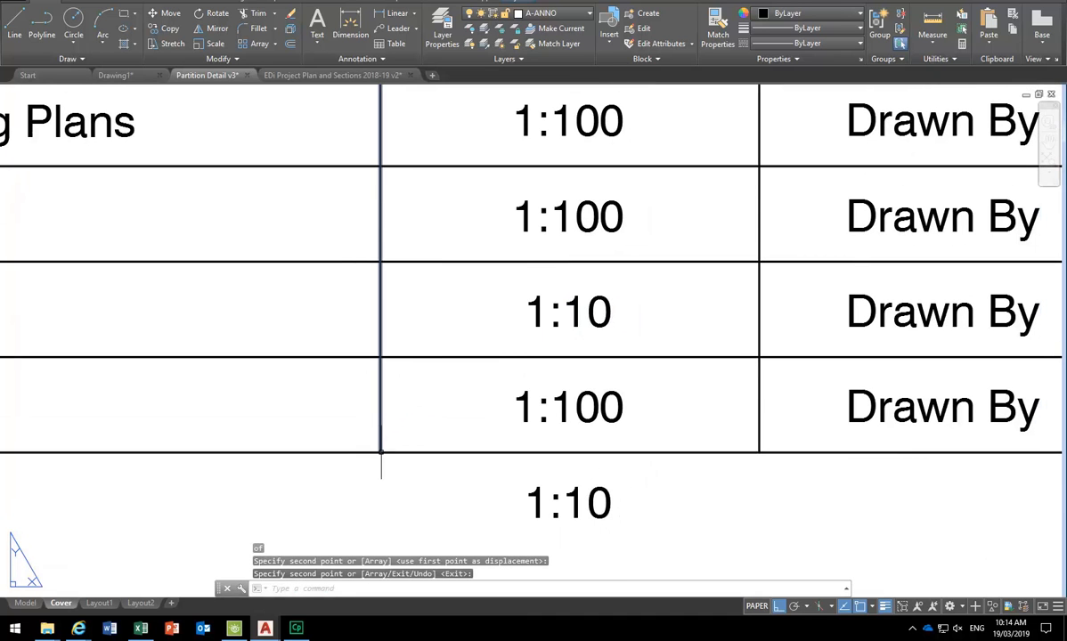
{"action": "left_click", "coordinate": [571, 296]}
{"action": "left_click", "coordinate": [491, 329]}
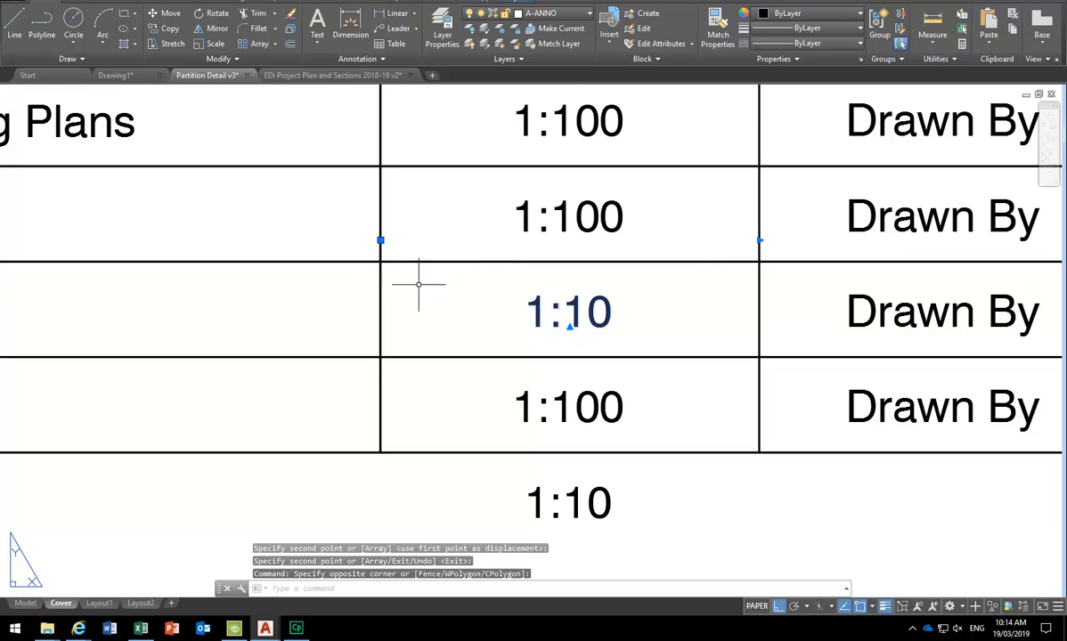
{"action": "key", "text": "Escape"}
{"action": "key", "text": "Escape"}
- Zoom out and pan so the register table and Drawing List table both show
{"action": "scroll", "coordinate": [467, 304], "scroll_direction": "down", "scroll_amount": 3}
{"action": "middle_click_drag", "start_coordinate": [453, 309], "coordinate": [530, 276]}
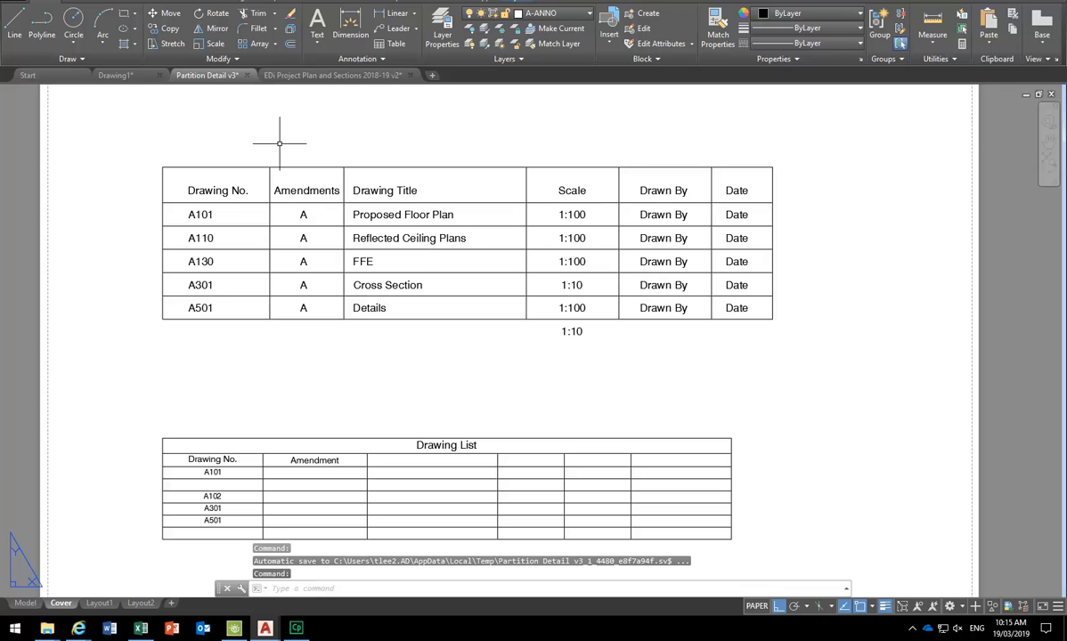
- Zoom and pan around the cover sheet to review its tables
{"action": "scroll", "coordinate": [279, 143], "scroll_direction": "down", "scroll_amount": 4}
{"action": "scroll", "coordinate": [321, 191], "scroll_direction": "up", "scroll_amount": 2}
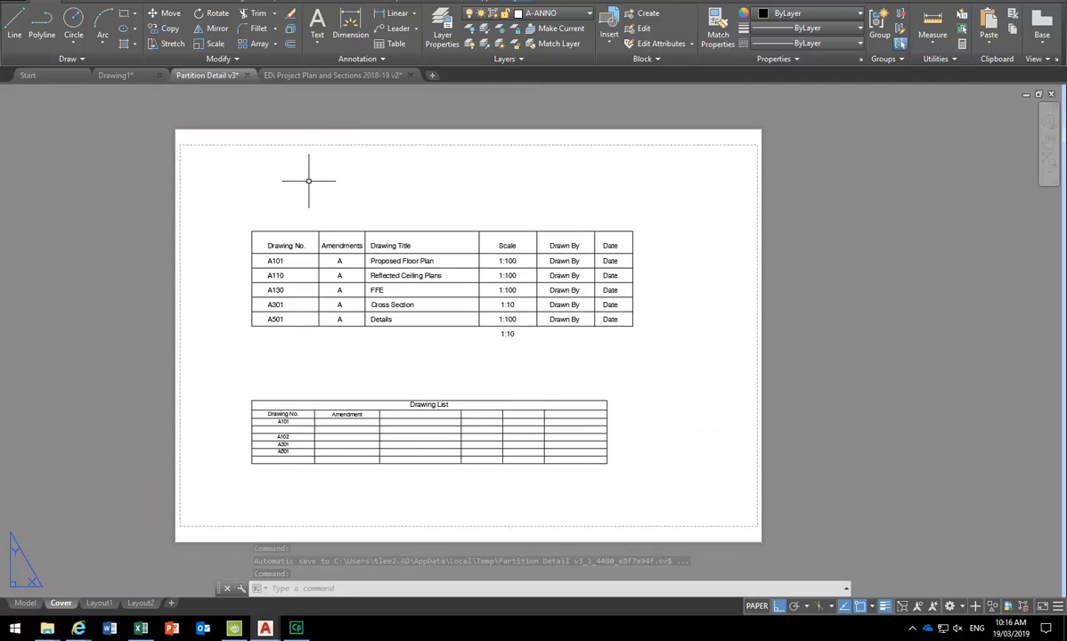
{"action": "scroll", "coordinate": [376, 420], "scroll_direction": "up", "scroll_amount": 2}
{"action": "scroll", "coordinate": [372, 361], "scroll_direction": "down", "scroll_amount": 2}
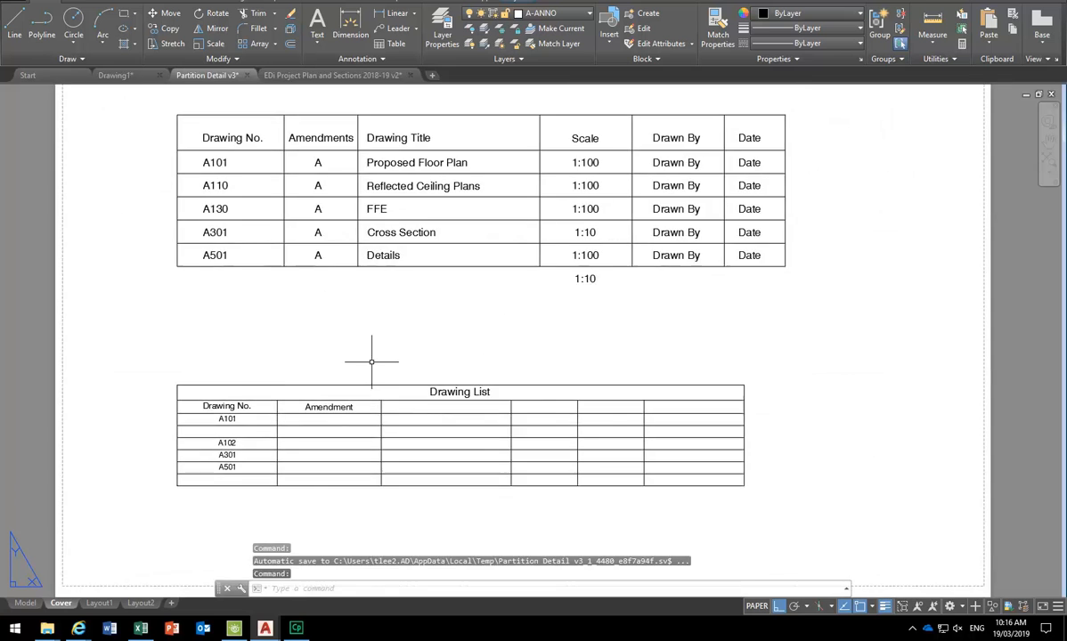
{"action": "middle_click_drag", "start_coordinate": [372, 361], "coordinate": [366, 375]}
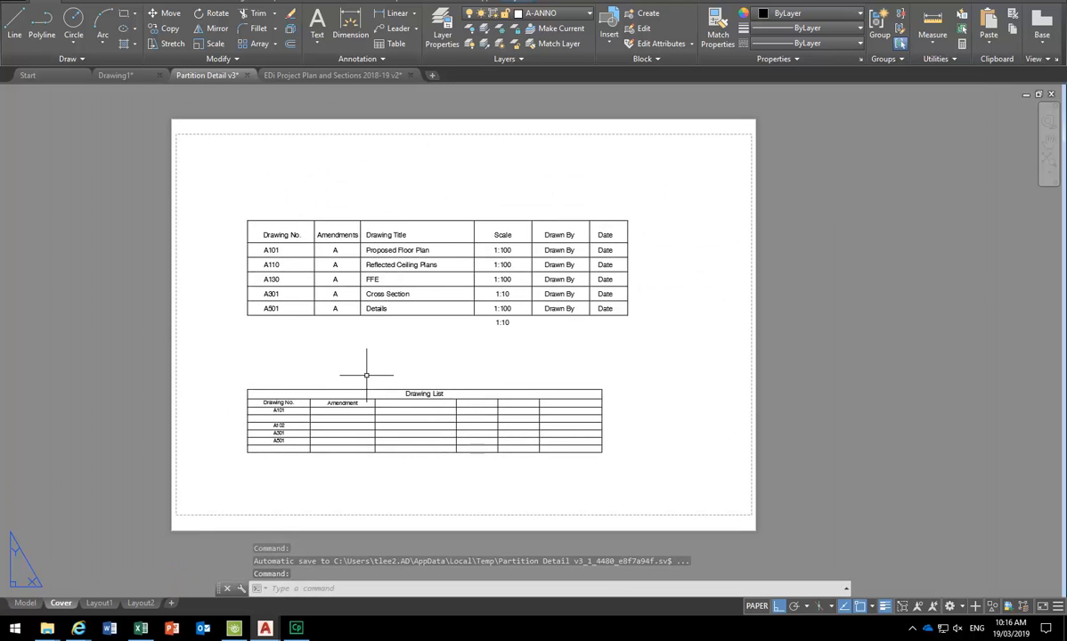
{"action": "scroll", "coordinate": [366, 375], "scroll_direction": "up", "scroll_amount": 4}
{"action": "scroll", "coordinate": [366, 375], "scroll_direction": "down", "scroll_amount": 2}
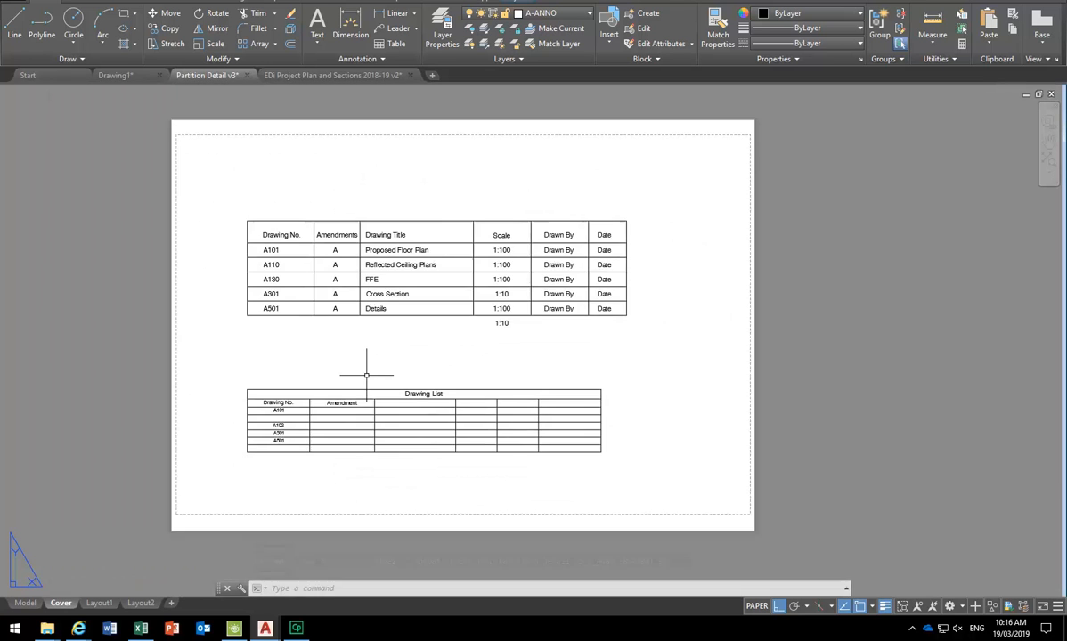
{"action": "scroll", "coordinate": [366, 375], "scroll_direction": "down", "scroll_amount": 1}
{"action": "scroll", "coordinate": [366, 375], "scroll_direction": "up", "scroll_amount": 1}
{"action": "scroll", "coordinate": [366, 375], "scroll_direction": "down", "scroll_amount": 1}
{"action": "scroll", "coordinate": [366, 375], "scroll_direction": "up", "scroll_amount": 1}
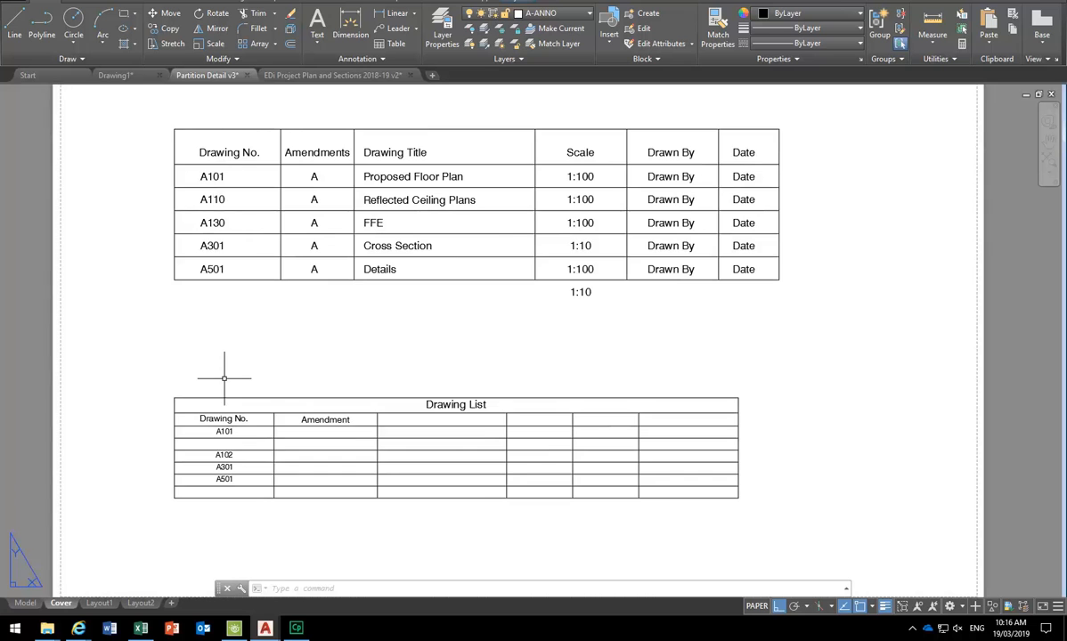
{"action": "scroll", "coordinate": [224, 379], "scroll_direction": "down", "scroll_amount": 2}
{"action": "middle_click_drag", "start_coordinate": [221, 368], "coordinate": [234, 372]}
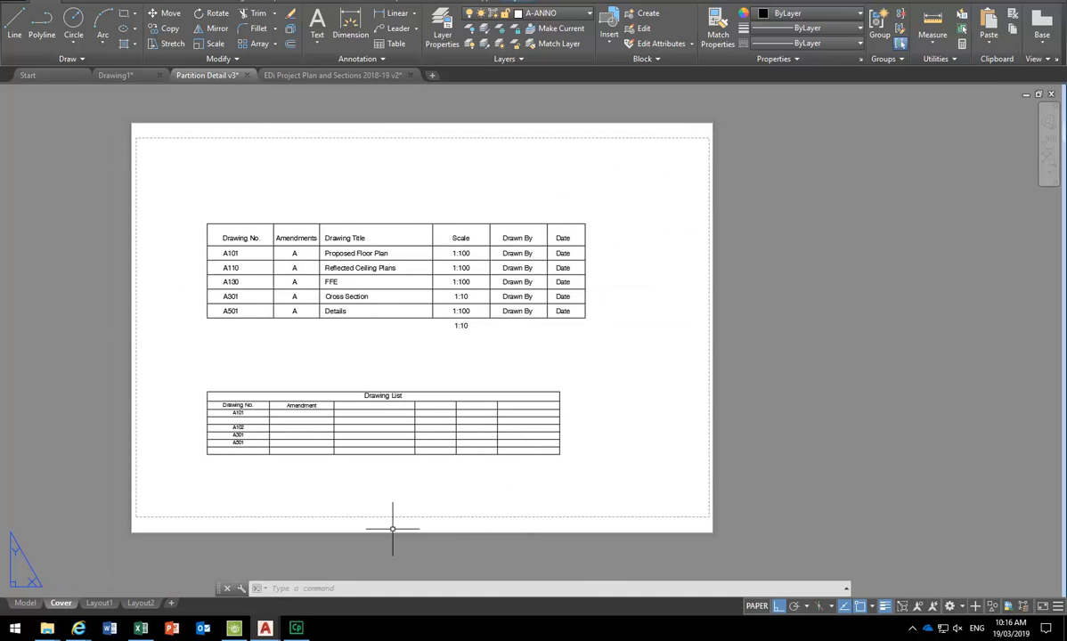
- Switch to Layout1 and centre the whole sheet in view
{"action": "left_click", "coordinate": [96, 603]}
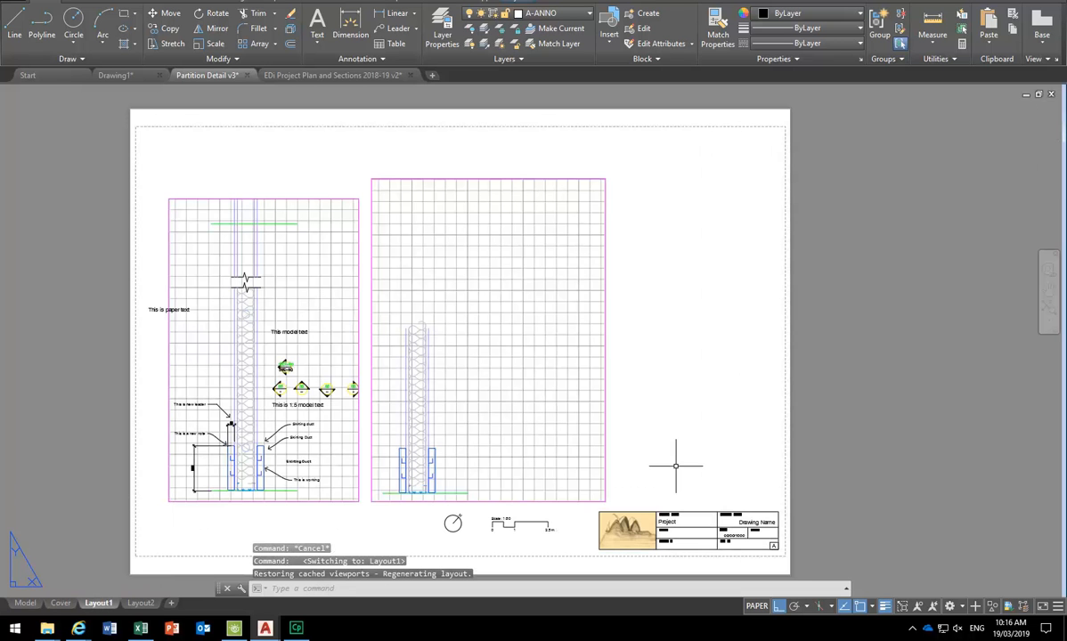
{"action": "scroll", "coordinate": [621, 533], "scroll_direction": "up", "scroll_amount": 4}
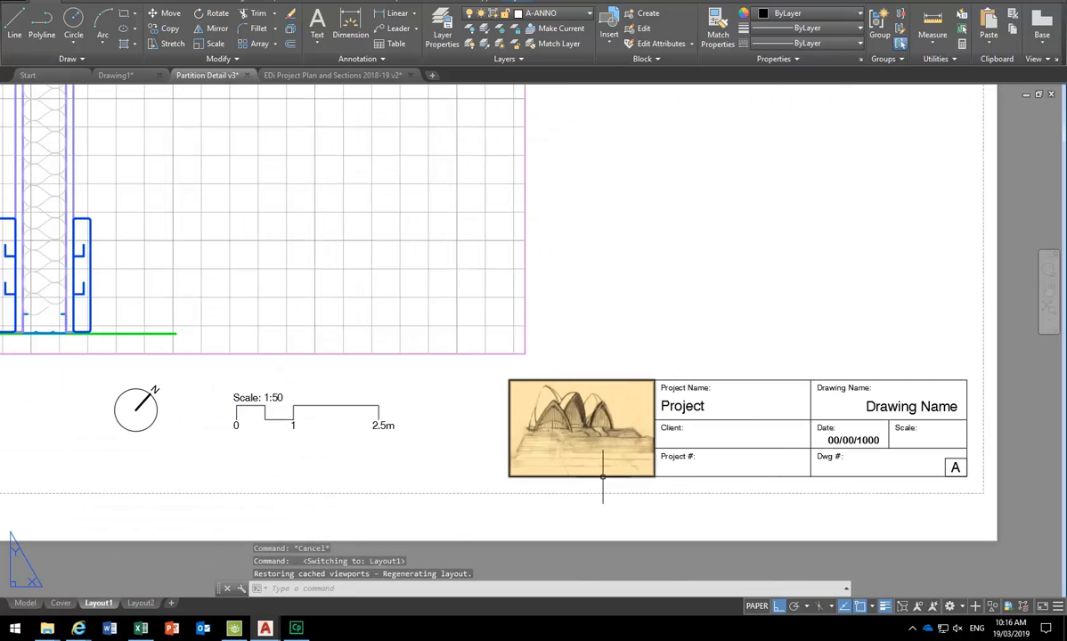
{"action": "scroll", "coordinate": [456, 293], "scroll_direction": "down", "scroll_amount": 4}
{"action": "middle_click_drag", "start_coordinate": [455, 293], "coordinate": [614, 478]}
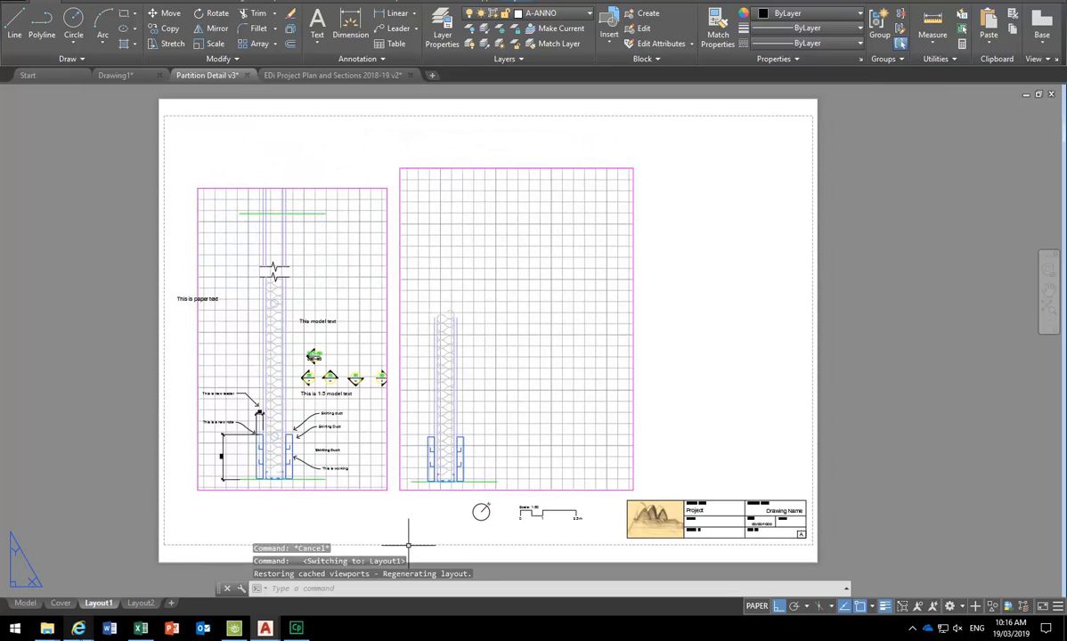
- Search Google Images for 'drawing schedule' in a maximised browser window
{"action": "mouse_move", "coordinate": [81, 630]}
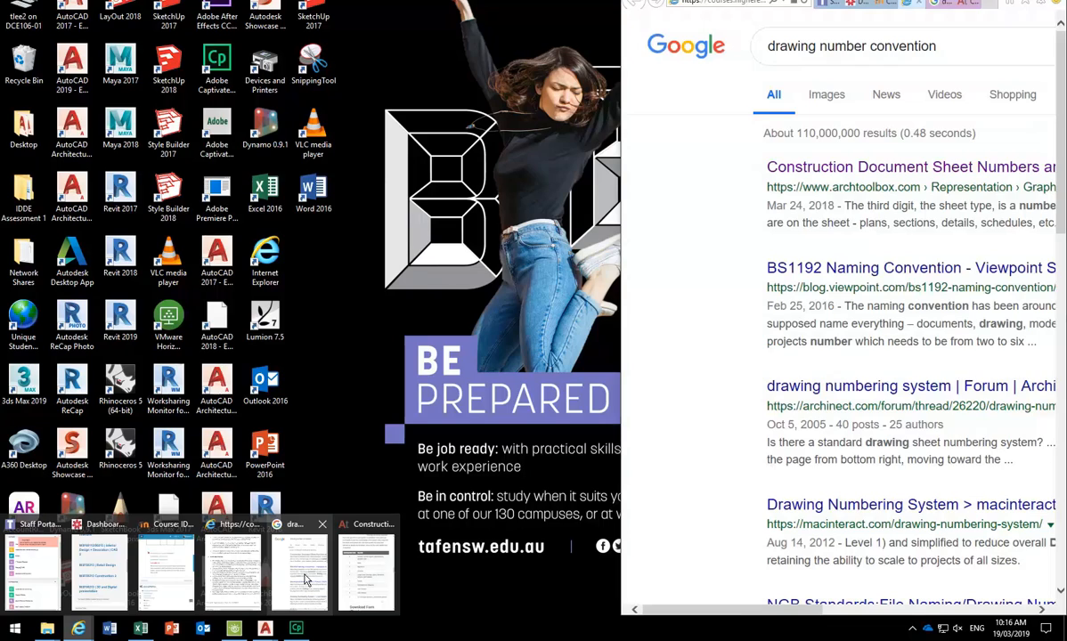
{"action": "left_click", "coordinate": [304, 580]}
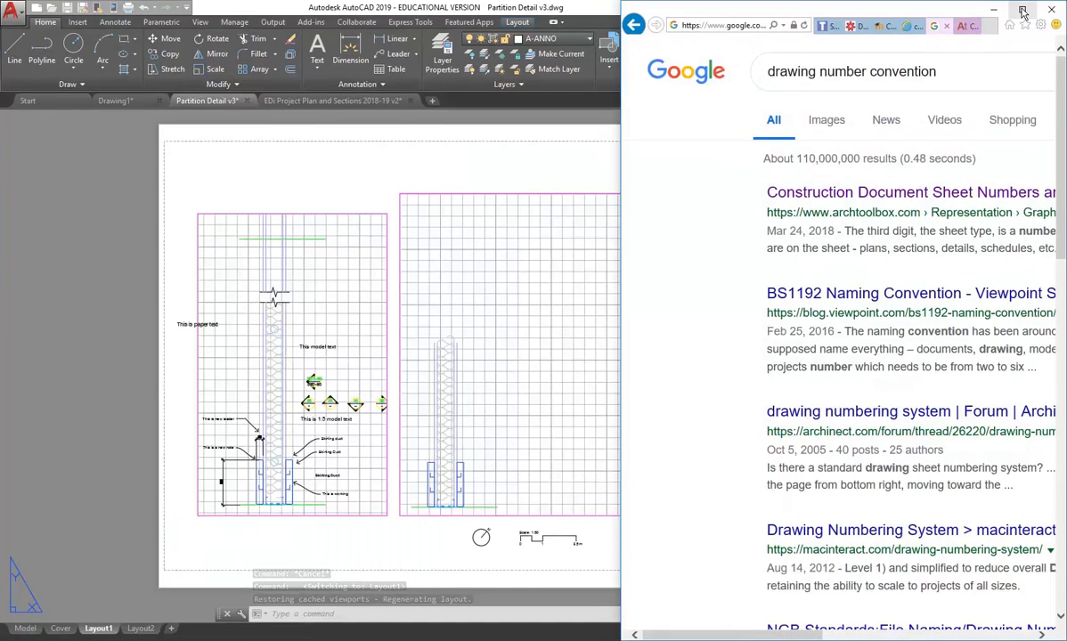
{"action": "left_click", "coordinate": [1022, 10]}
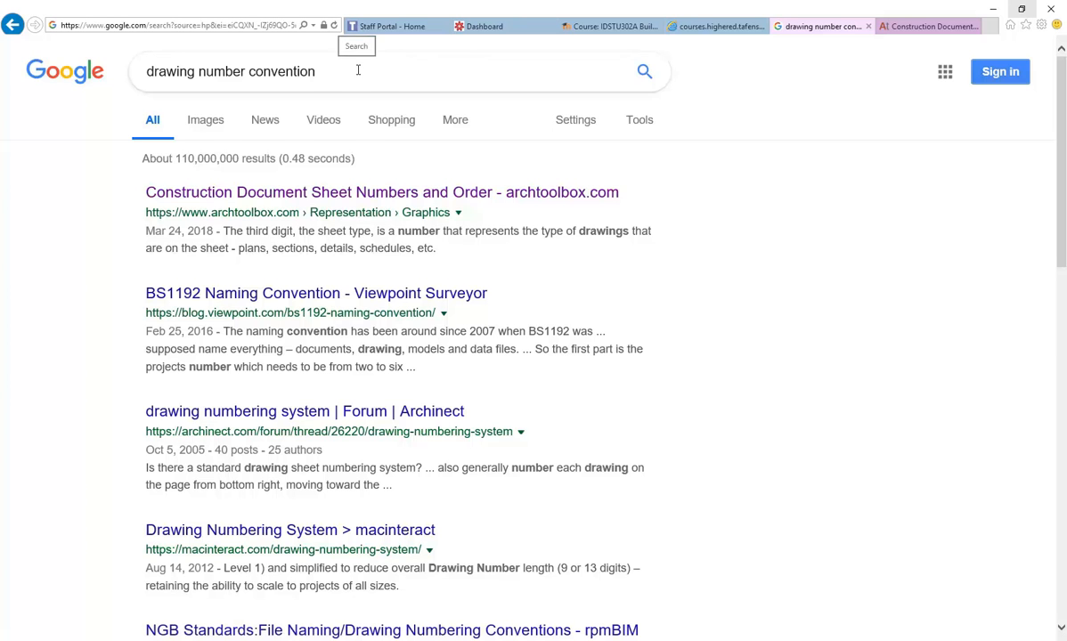
{"action": "left_click_drag", "start_coordinate": [358, 69], "coordinate": [147, 72]}
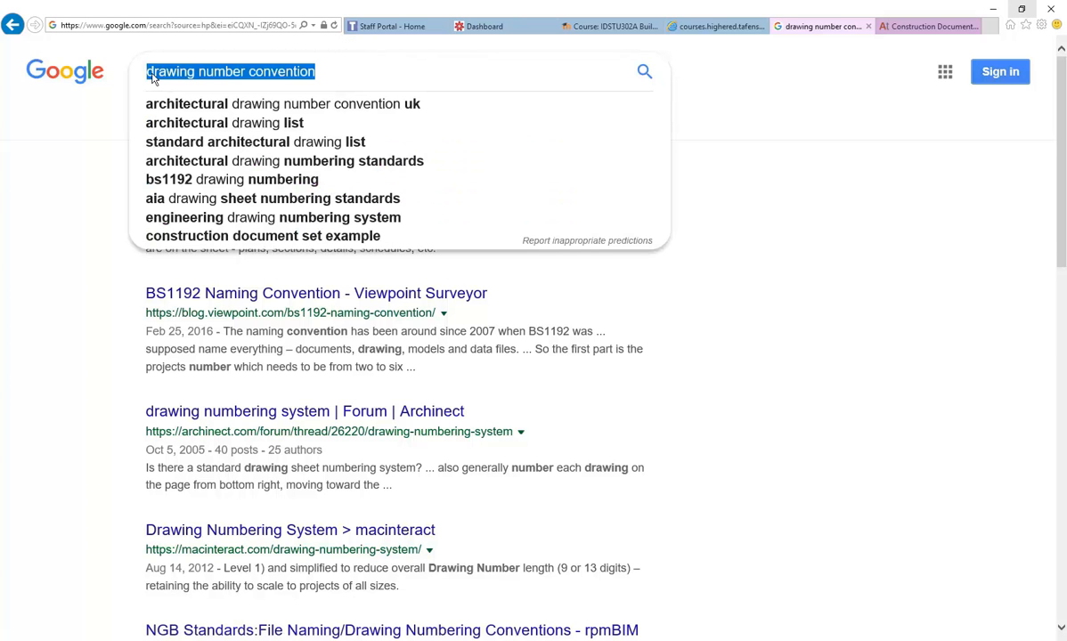
{"action": "type", "text": "dra"}
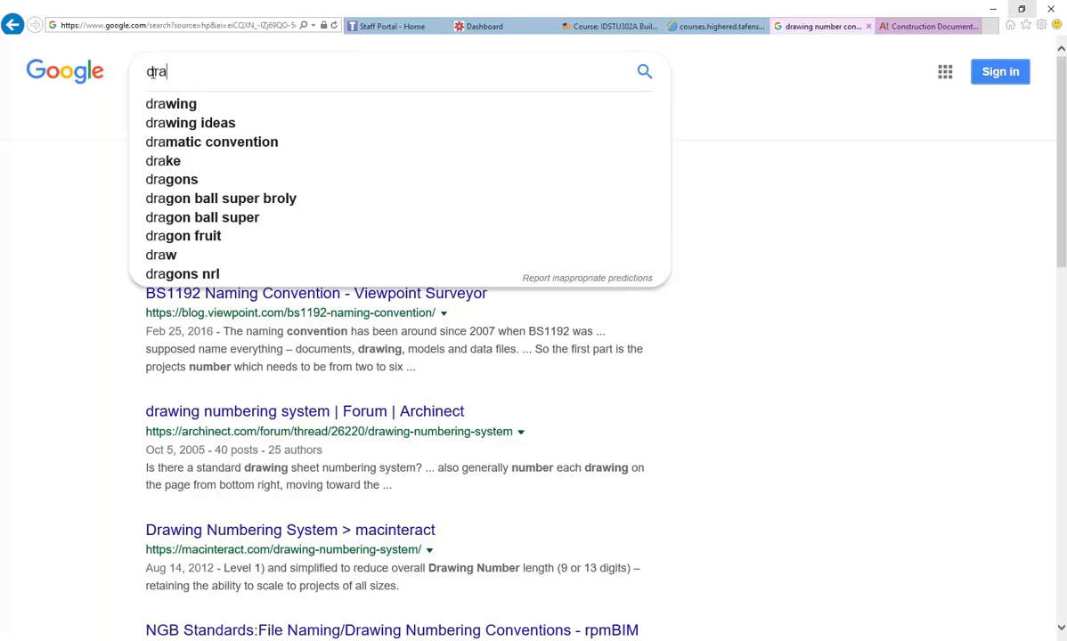
{"action": "type", "text": "wing sc"}
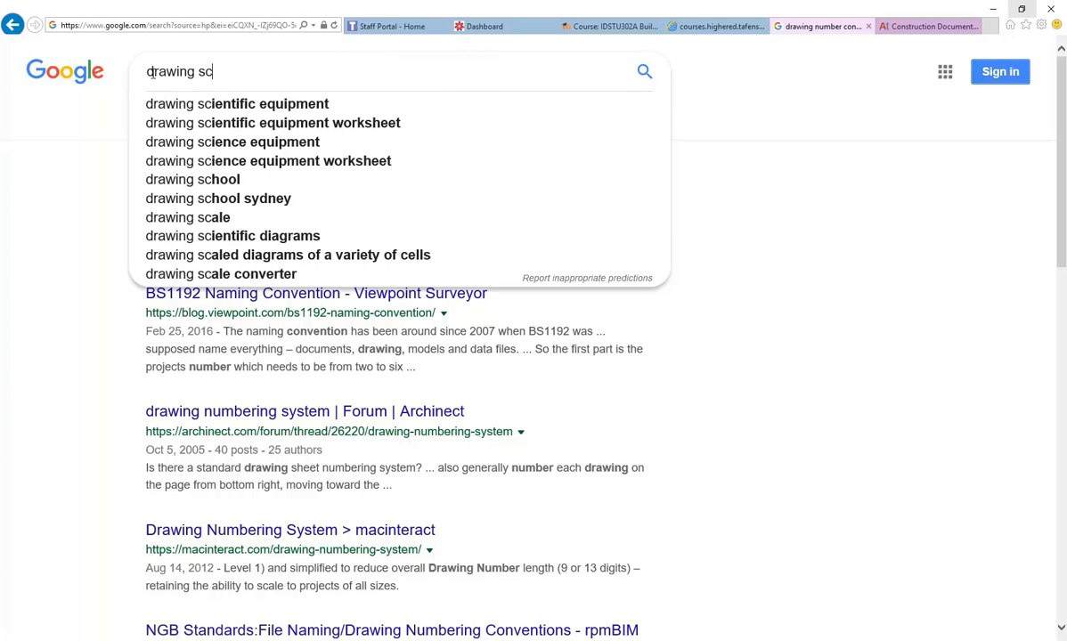
{"action": "type", "text": "hedule"}
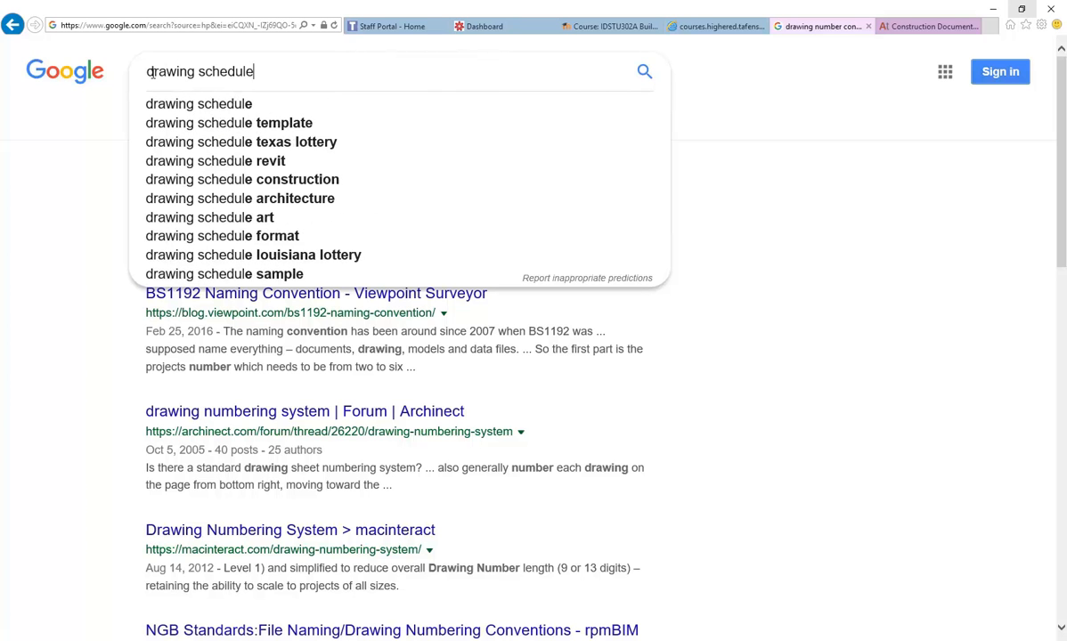
{"action": "key", "text": "Return"}
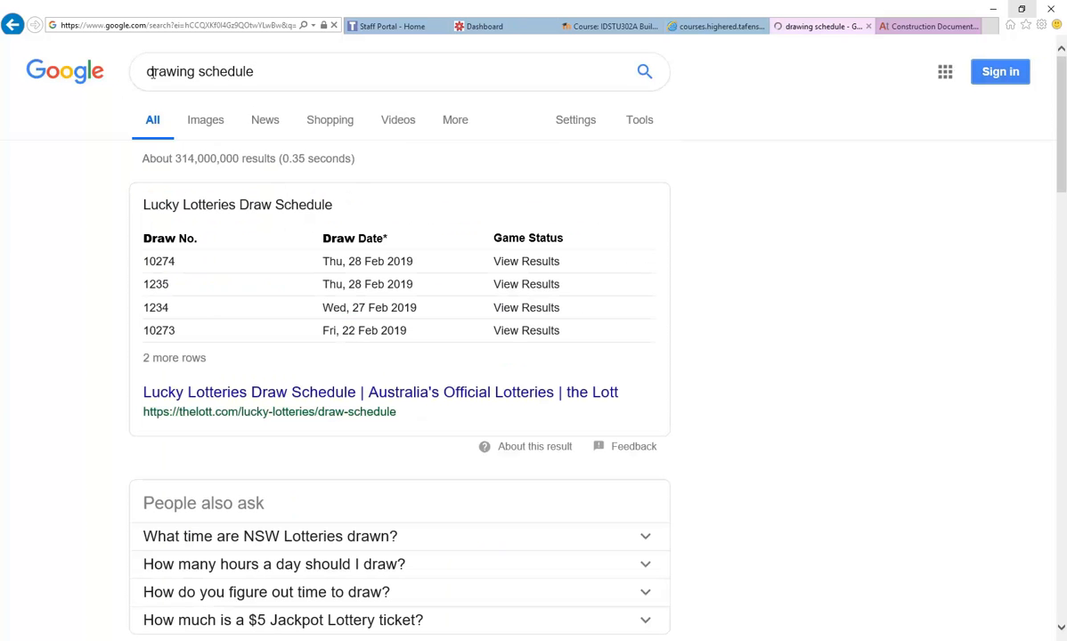
{"action": "left_click", "coordinate": [201, 120]}
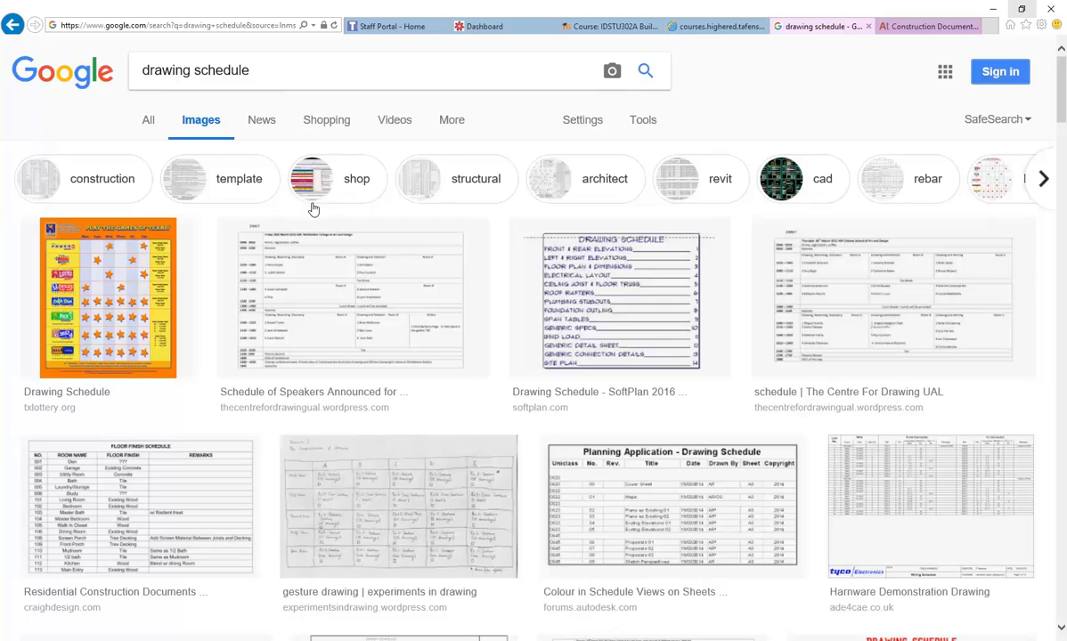
- Preview the HVAC hanger schedule and SCHEDULES door schedule images
{"action": "scroll", "coordinate": [364, 286], "scroll_direction": "down", "scroll_amount": 9}
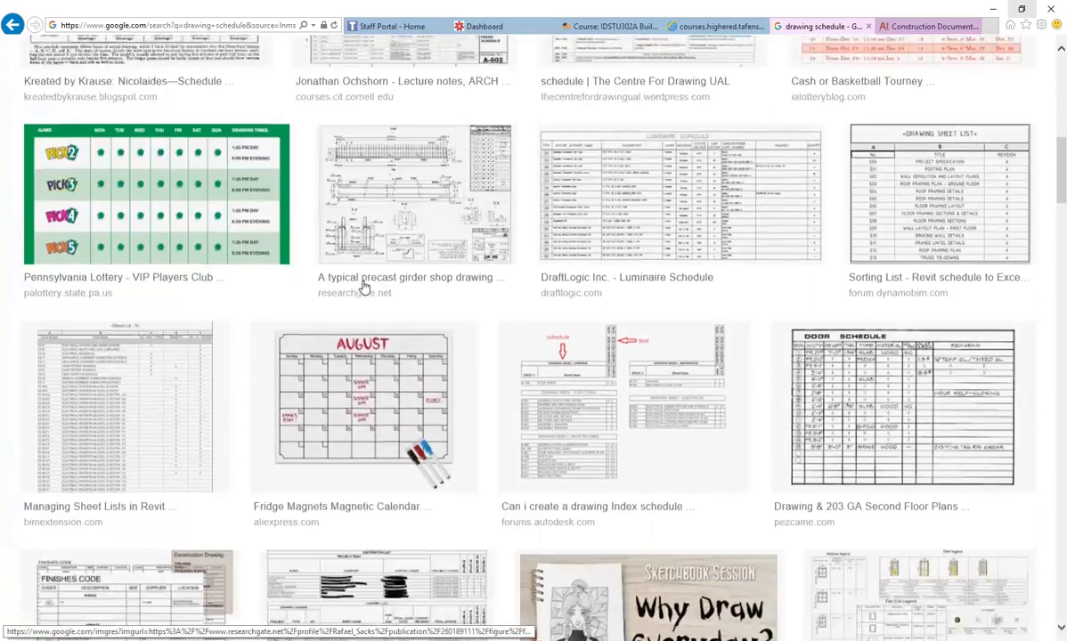
{"action": "scroll", "coordinate": [365, 288], "scroll_direction": "down", "scroll_amount": 6}
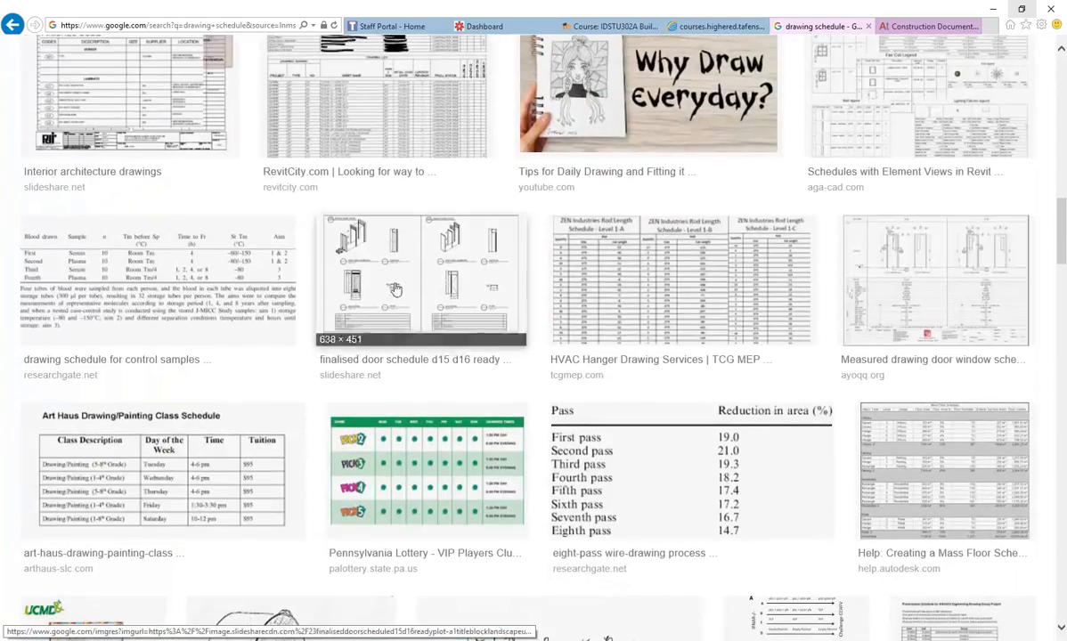
{"action": "left_click", "coordinate": [596, 287]}
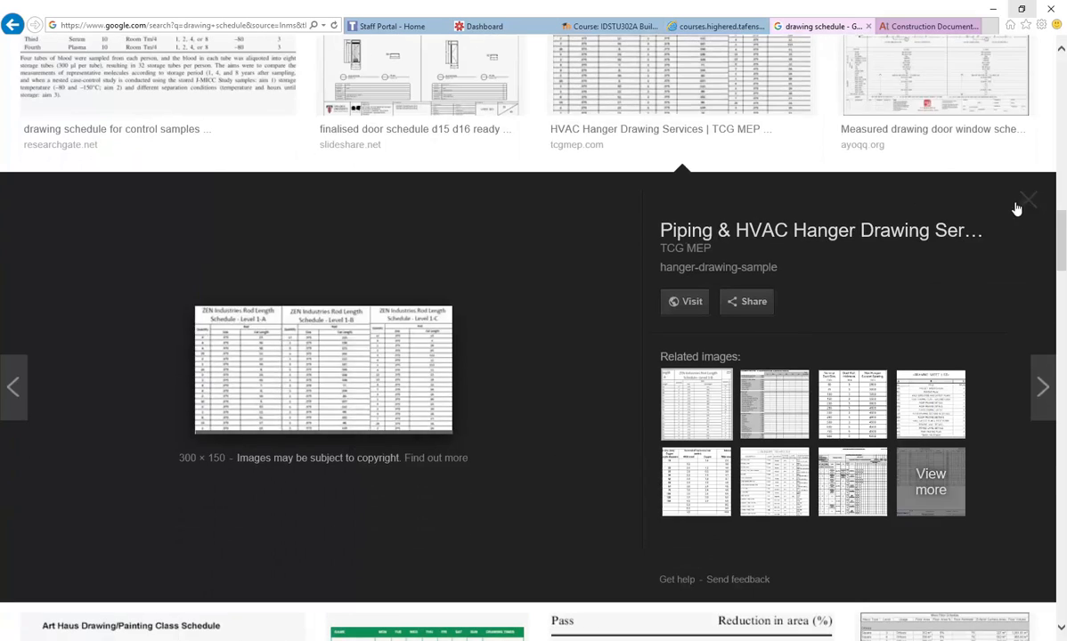
{"action": "left_click", "coordinate": [1026, 233]}
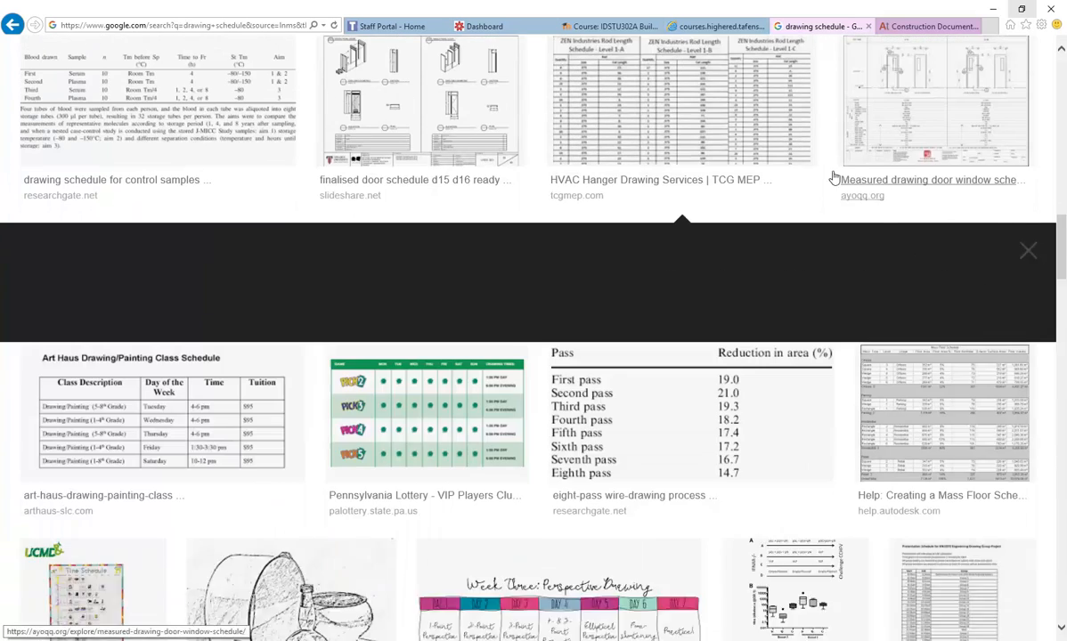
{"action": "scroll", "coordinate": [567, 214], "scroll_direction": "down", "scroll_amount": 7}
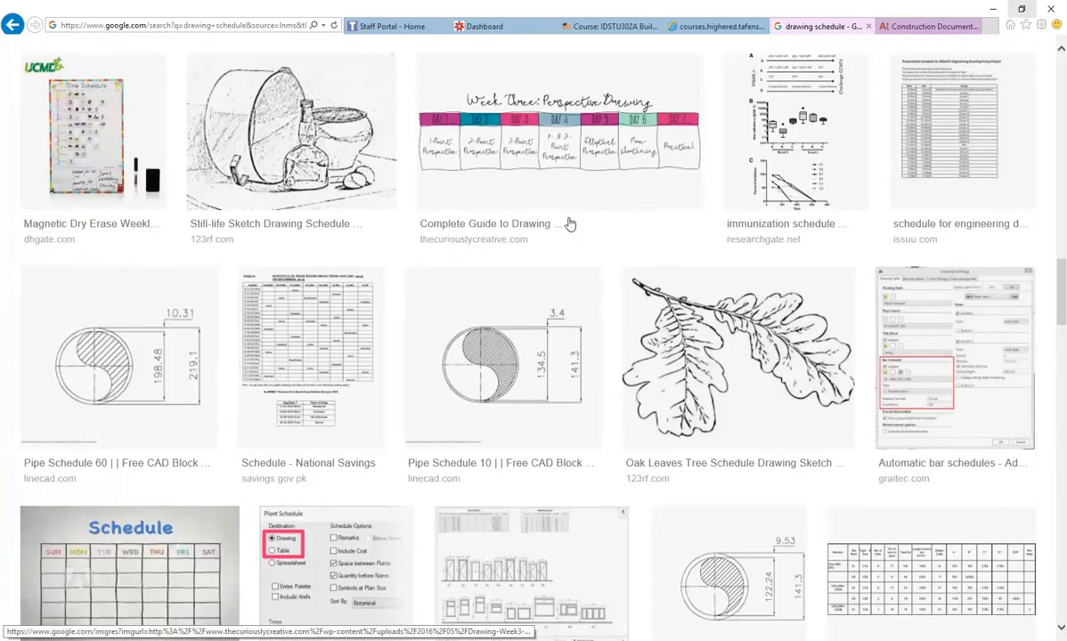
{"action": "scroll", "coordinate": [570, 223], "scroll_direction": "down", "scroll_amount": 3}
{"action": "scroll", "coordinate": [616, 272], "scroll_direction": "down", "scroll_amount": 3}
{"action": "scroll", "coordinate": [623, 269], "scroll_direction": "up", "scroll_amount": 3}
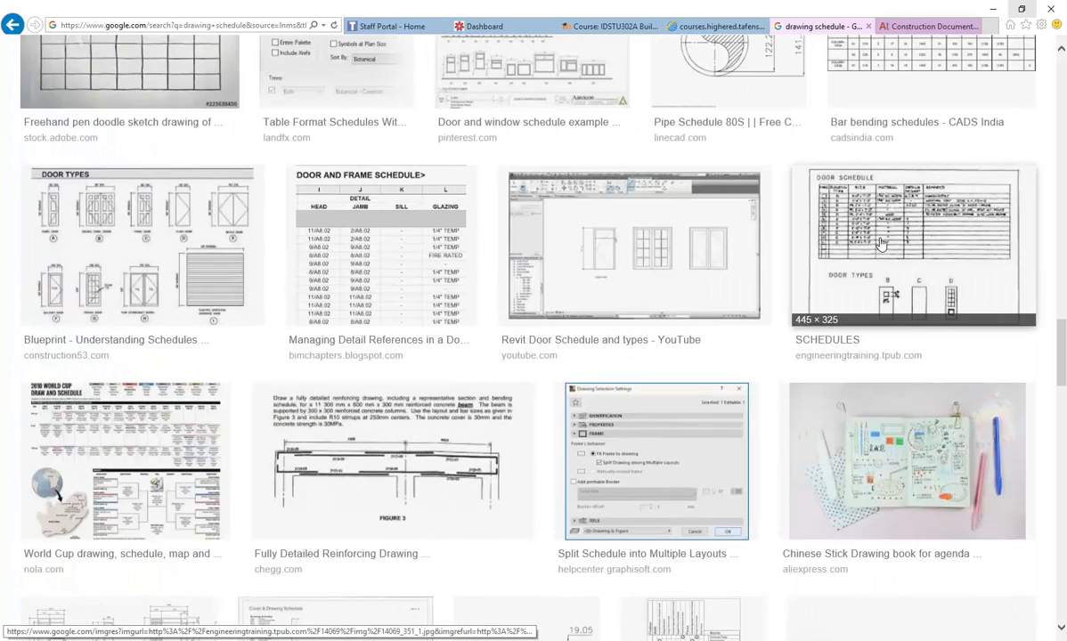
{"action": "left_click", "coordinate": [880, 243]}
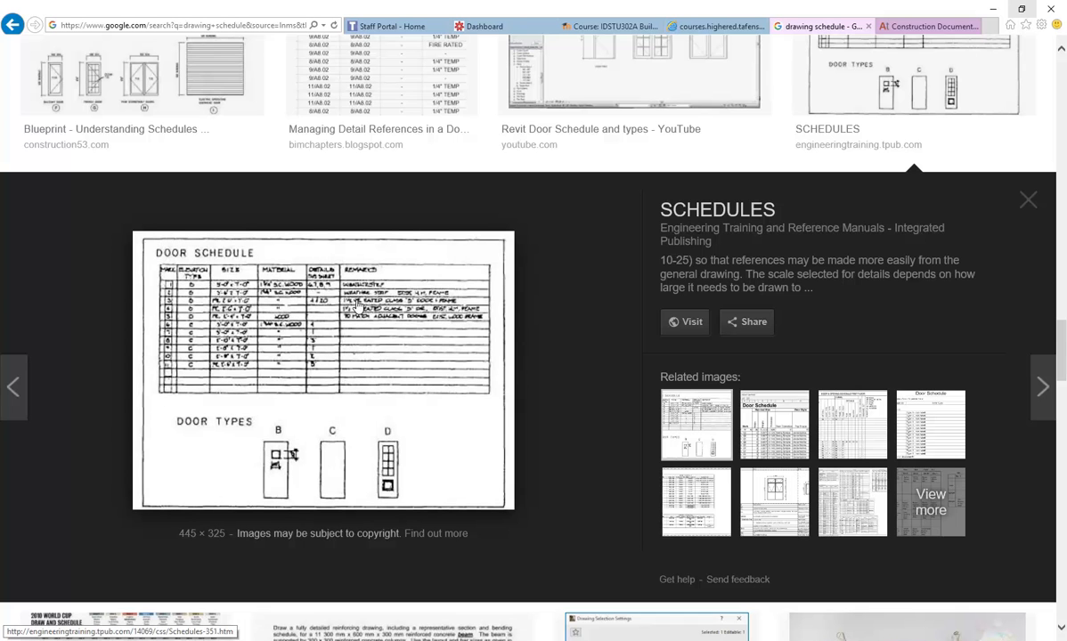
{"action": "left_click", "coordinate": [1029, 200]}
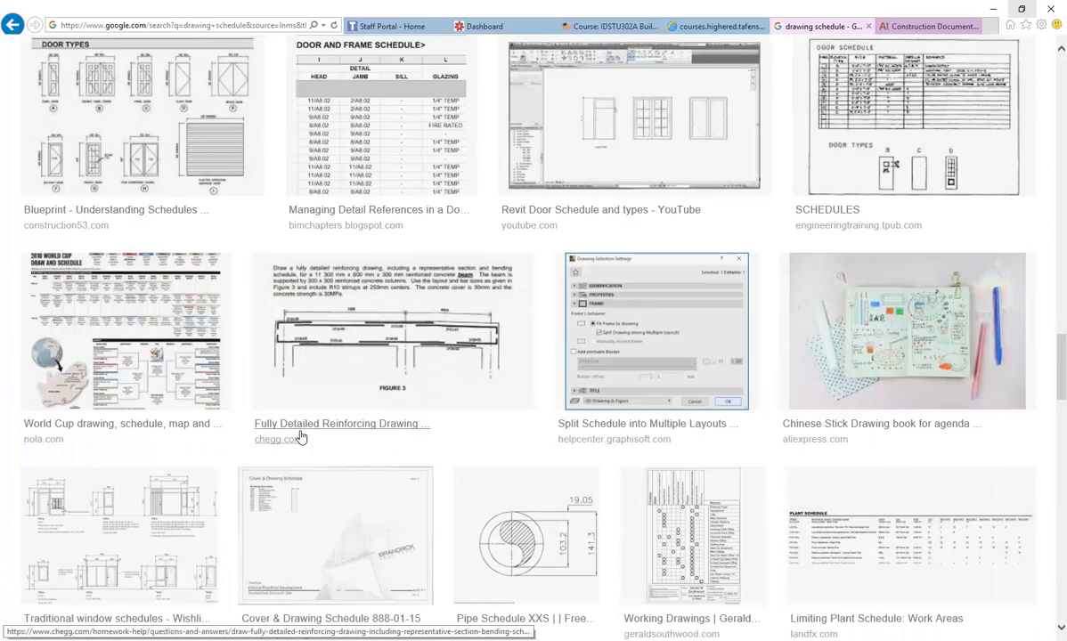
- Scroll through further schedule image results, then return to the top of the page
{"action": "scroll", "coordinate": [300, 437], "scroll_direction": "down", "scroll_amount": 5}
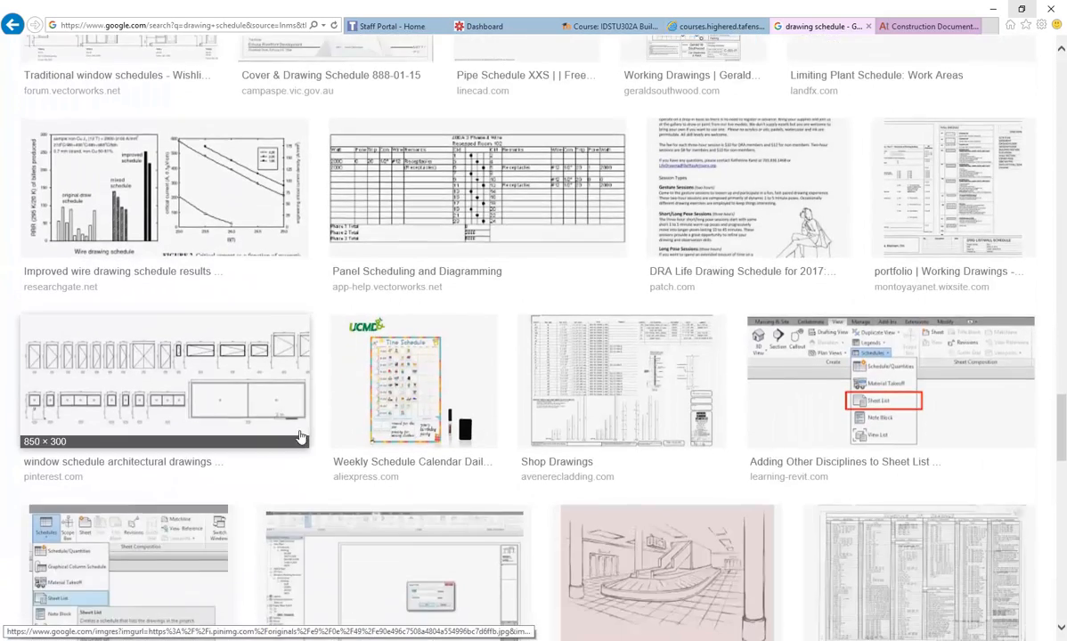
{"action": "scroll", "coordinate": [300, 436], "scroll_direction": "down", "scroll_amount": 3}
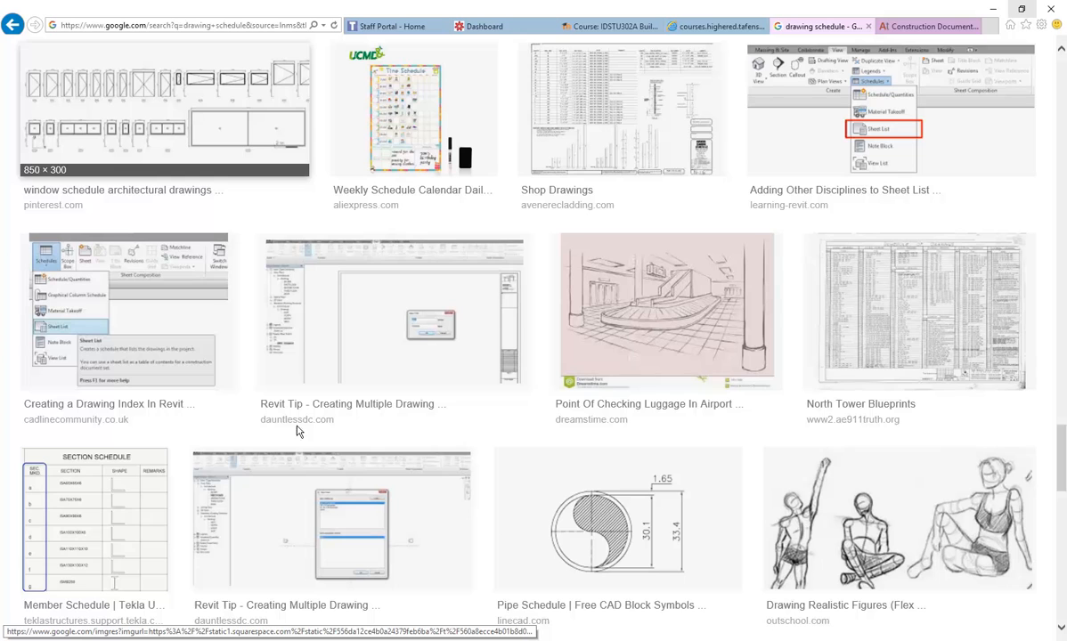
{"action": "scroll", "coordinate": [277, 359], "scroll_direction": "down", "scroll_amount": 2}
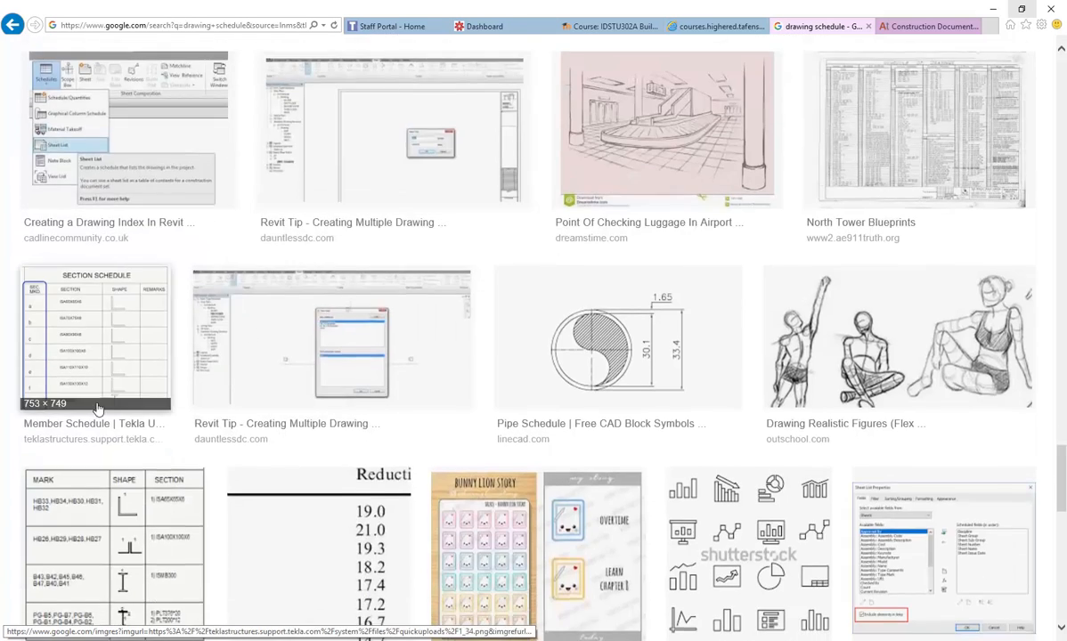
{"action": "scroll", "coordinate": [267, 350], "scroll_direction": "down", "scroll_amount": 4}
{"action": "scroll", "coordinate": [509, 470], "scroll_direction": "down", "scroll_amount": 5}
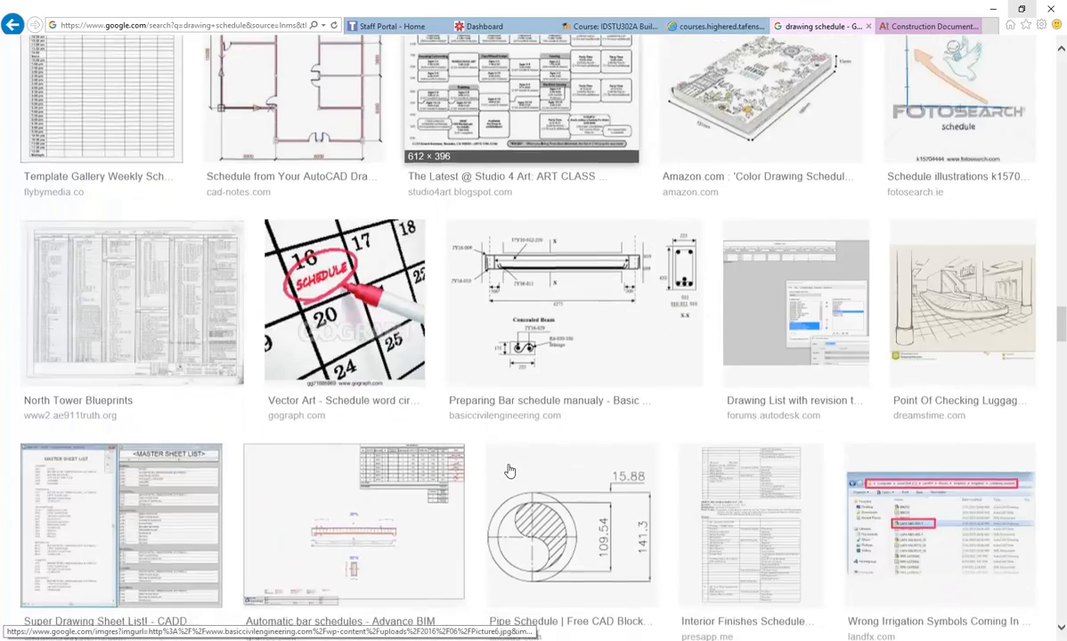
{"action": "scroll", "coordinate": [273, 392], "scroll_direction": "down", "scroll_amount": 5}
{"action": "scroll", "coordinate": [274, 392], "scroll_direction": "down", "scroll_amount": 7}
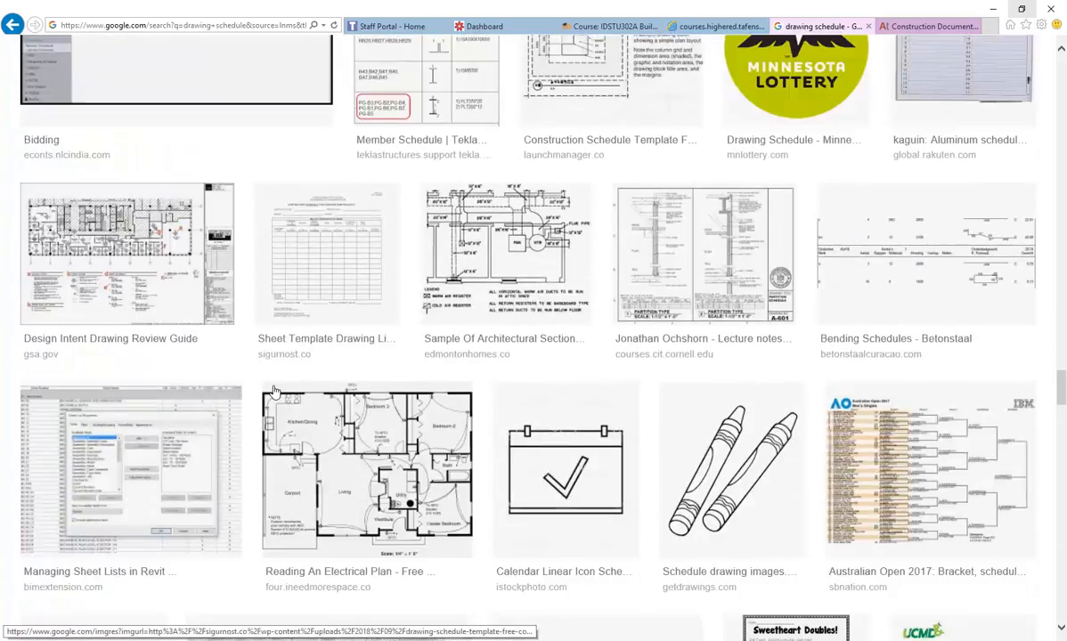
{"action": "scroll", "coordinate": [275, 391], "scroll_direction": "down", "scroll_amount": 1}
{"action": "scroll", "coordinate": [274, 392], "scroll_direction": "up", "scroll_amount": 12}
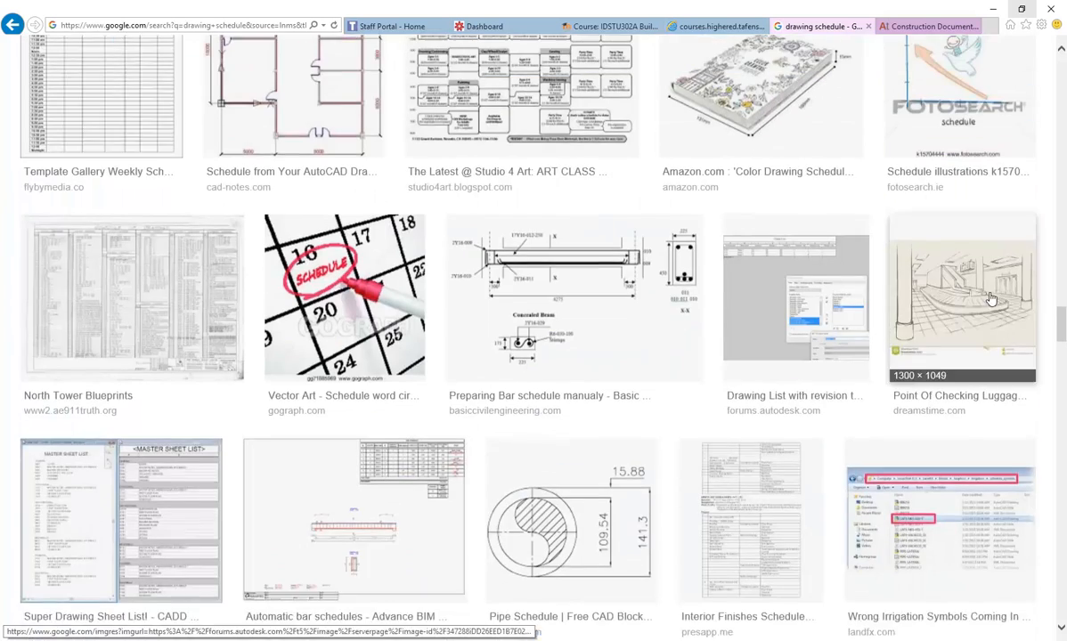
{"action": "left_click_drag", "start_coordinate": [1061, 321], "coordinate": [1042, 34]}
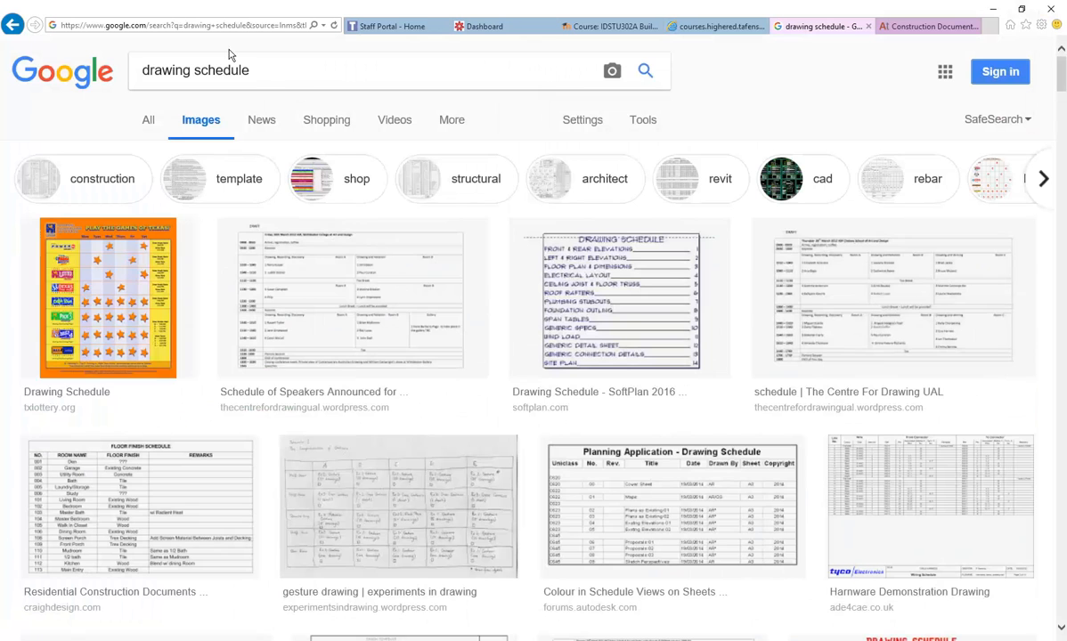
- Extend the image search to 'drawing schedule cover page' and scroll the results
{"action": "type", "text": "cov"}
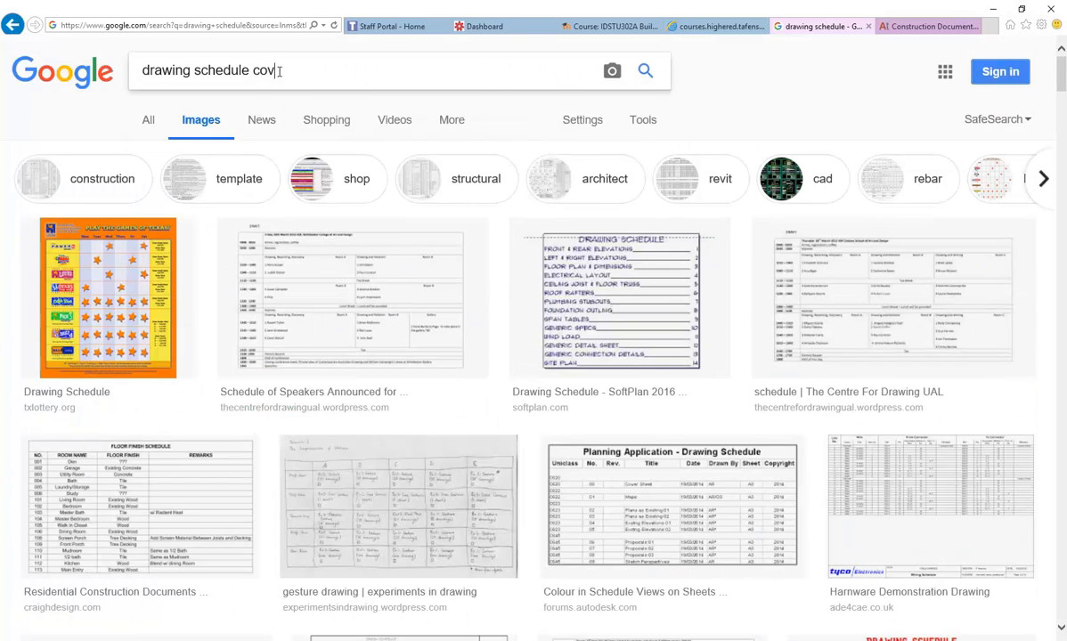
{"action": "type", "text": "er page"}
{"action": "key", "text": "Return"}
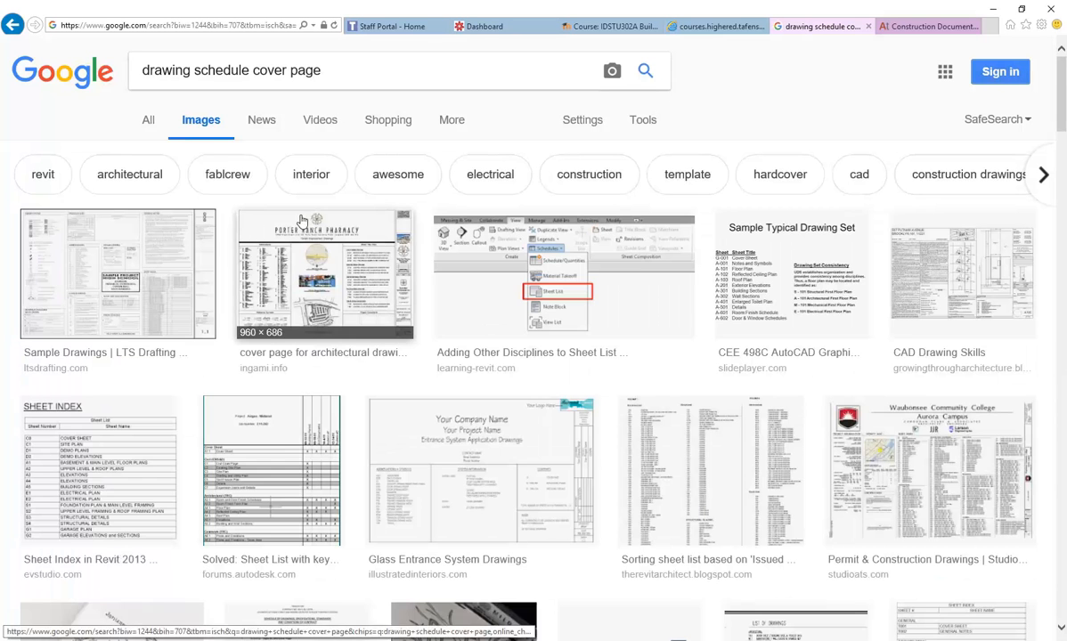
{"action": "scroll", "coordinate": [124, 277], "scroll_direction": "down", "scroll_amount": 3}
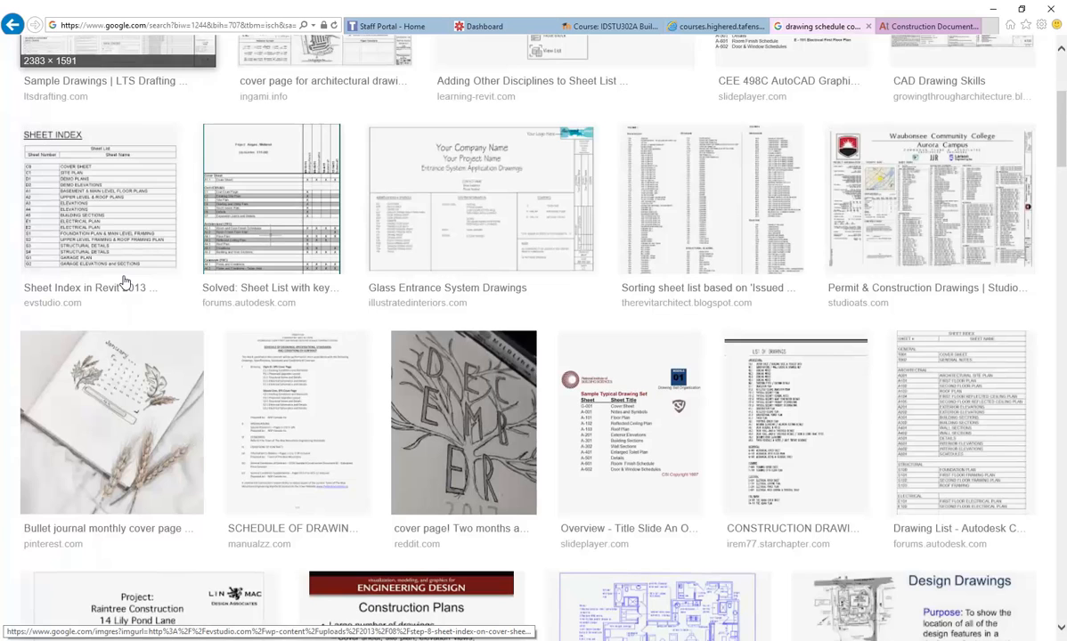
{"action": "scroll", "coordinate": [124, 282], "scroll_direction": "down", "scroll_amount": 2}
- Preview the Overview Title Slide and TX3 To The Trade cover sheet examples
{"action": "left_click", "coordinate": [570, 276]}
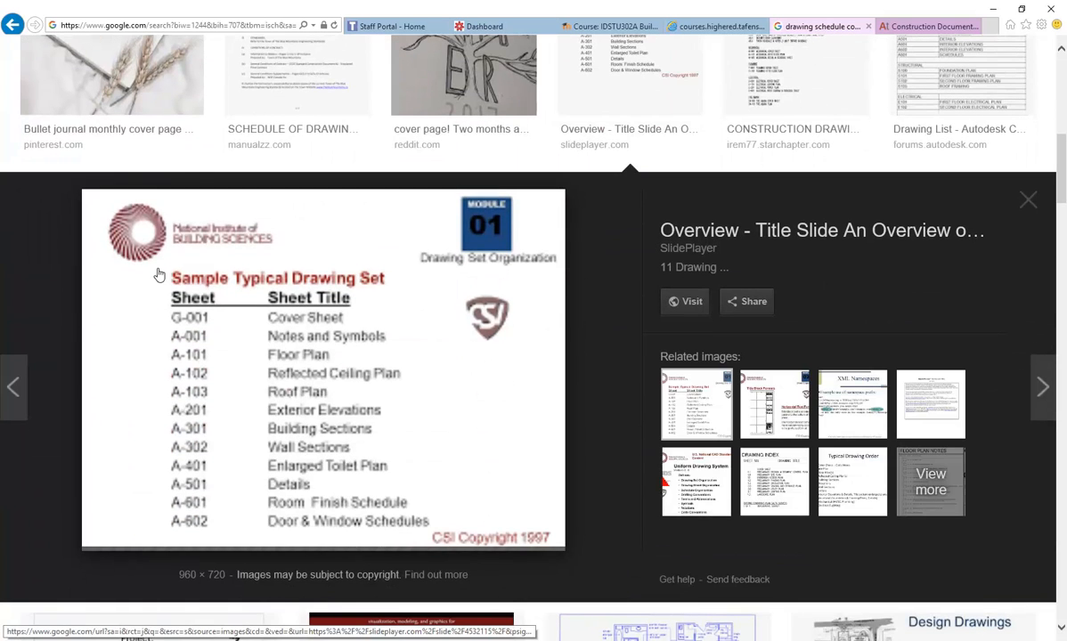
{"action": "left_click", "coordinate": [1026, 203]}
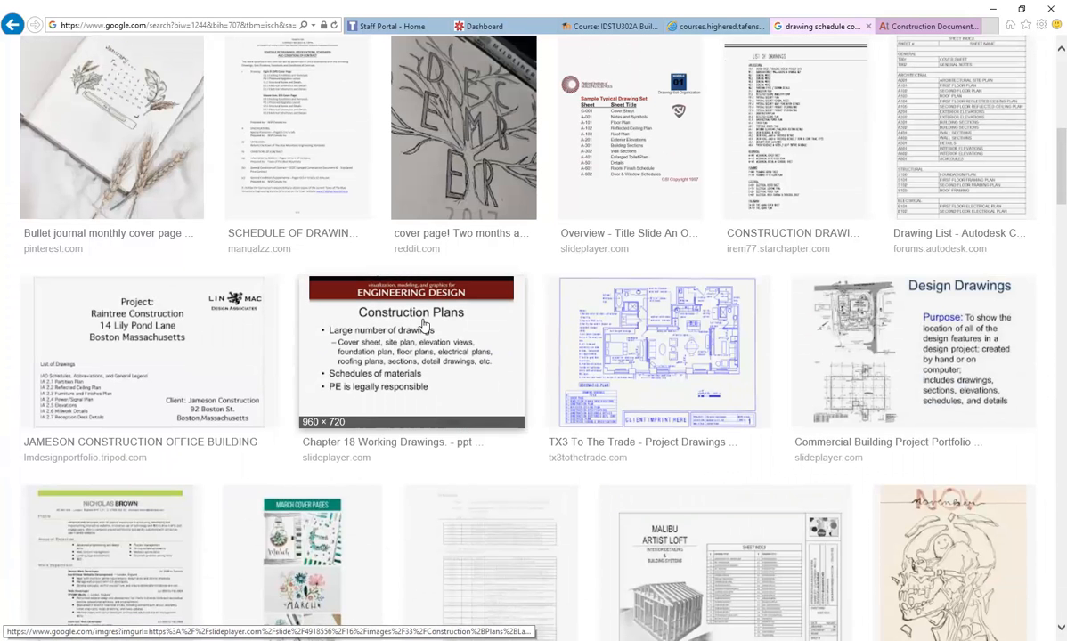
{"action": "scroll", "coordinate": [424, 326], "scroll_direction": "down", "scroll_amount": 3}
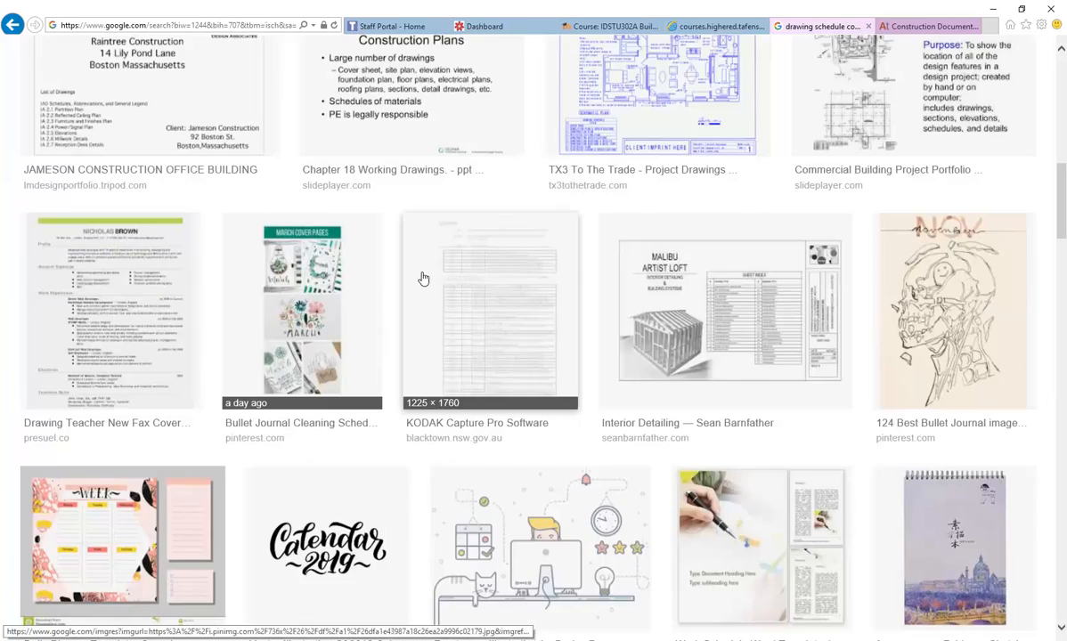
{"action": "scroll", "coordinate": [424, 326], "scroll_direction": "up", "scroll_amount": 5}
{"action": "scroll", "coordinate": [388, 400], "scroll_direction": "down", "scroll_amount": 4}
{"action": "scroll", "coordinate": [638, 229], "scroll_direction": "down", "scroll_amount": 4}
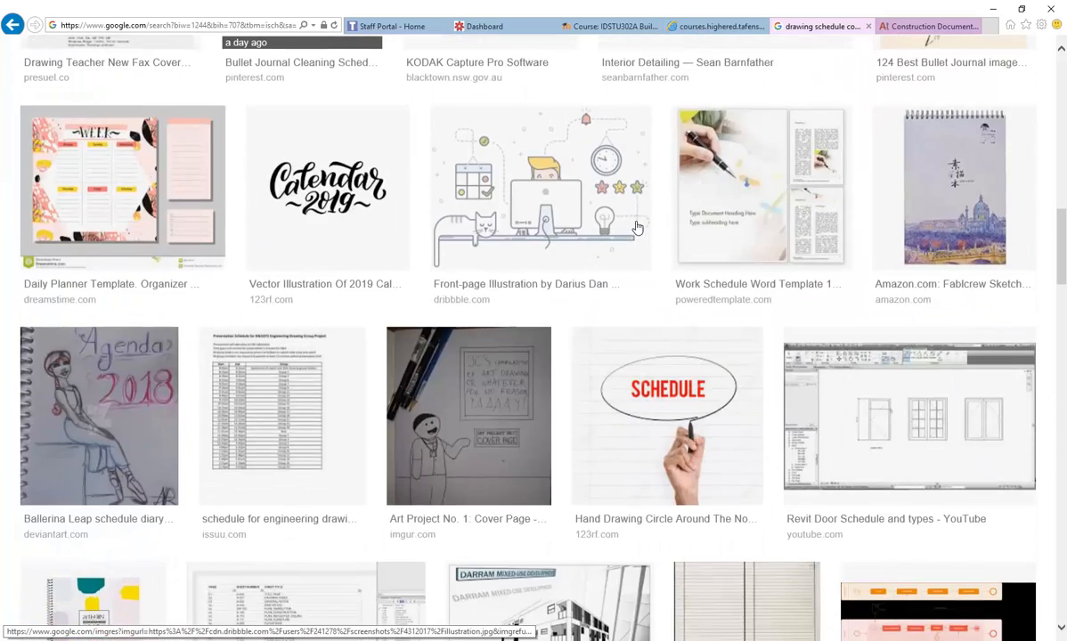
{"action": "scroll", "coordinate": [637, 229], "scroll_direction": "up", "scroll_amount": 4}
{"action": "left_click", "coordinate": [619, 197]}
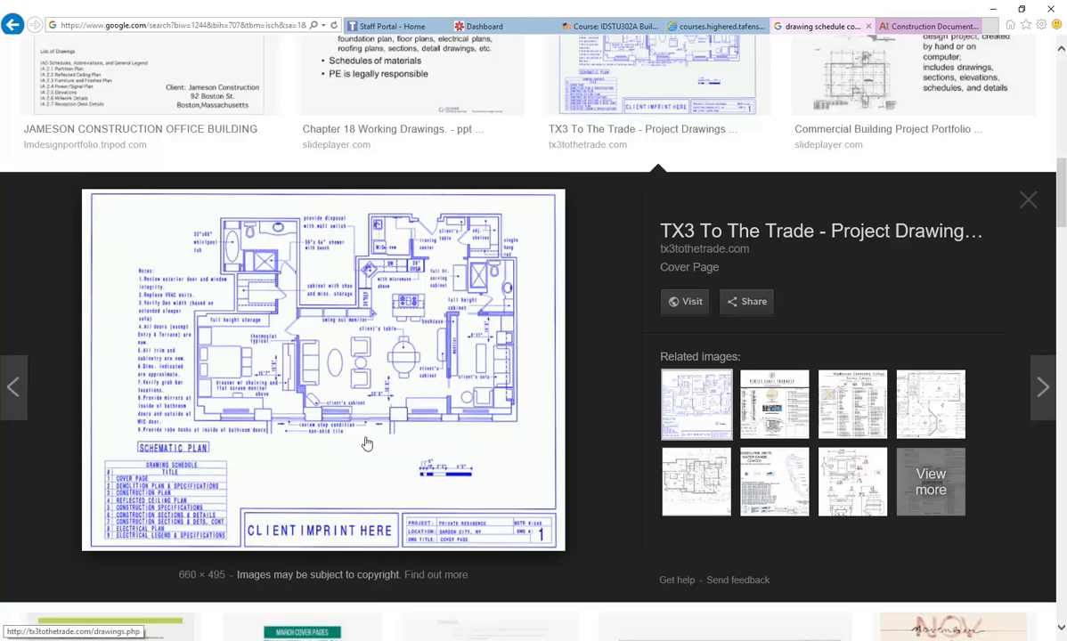
{"action": "left_click", "coordinate": [1028, 201]}
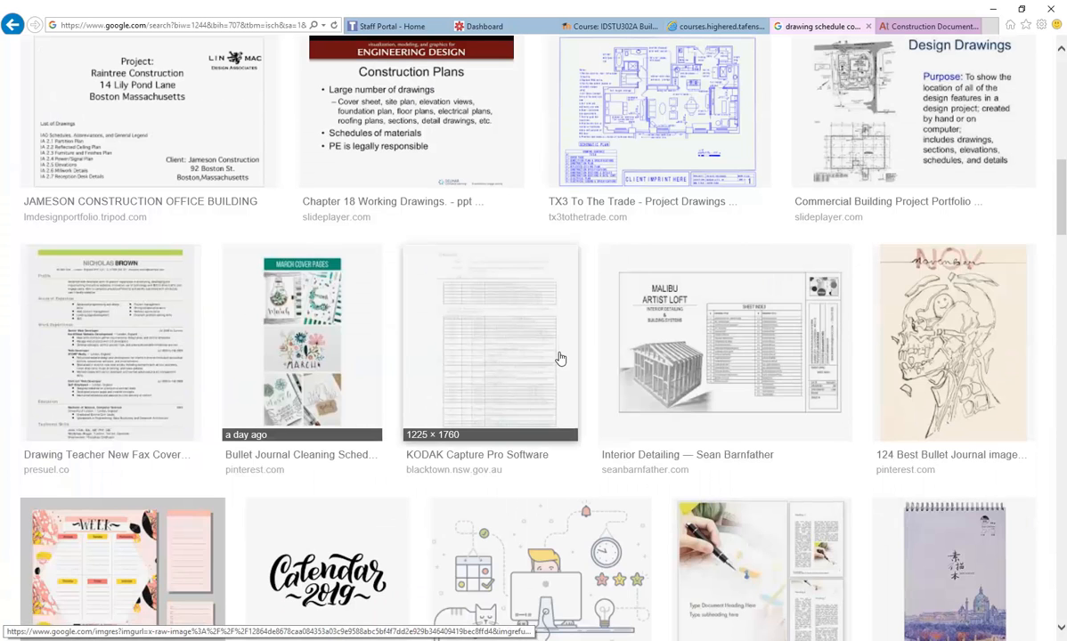
- Preview the Titleblock Record Data example, then return to the search box
{"action": "scroll", "coordinate": [122, 327], "scroll_direction": "down", "scroll_amount": 5}
{"action": "scroll", "coordinate": [122, 327], "scroll_direction": "down", "scroll_amount": 5}
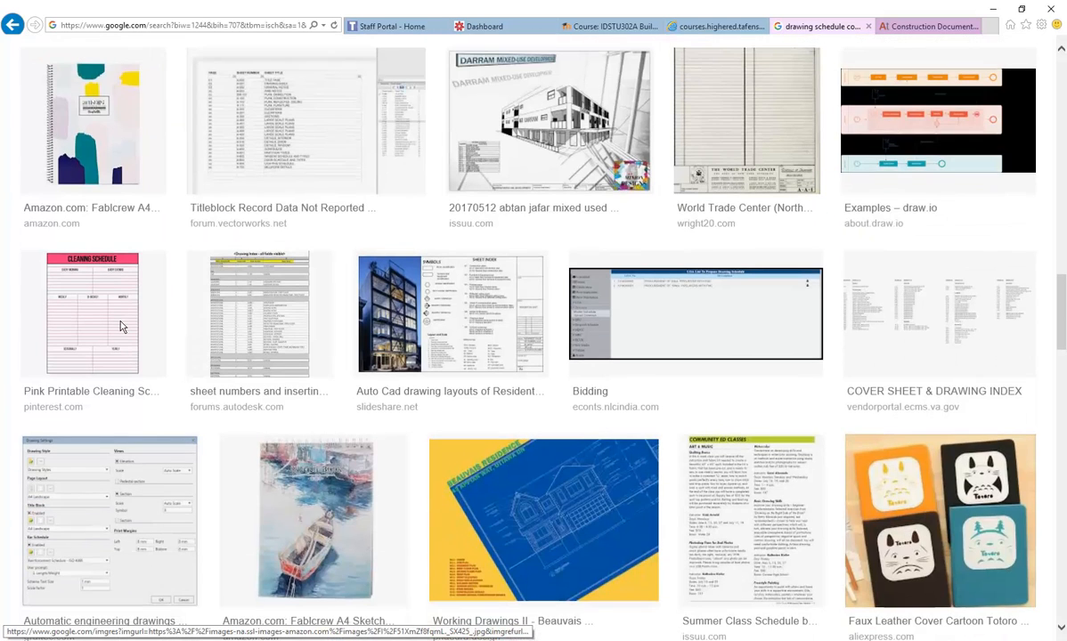
{"action": "left_click", "coordinate": [348, 92]}
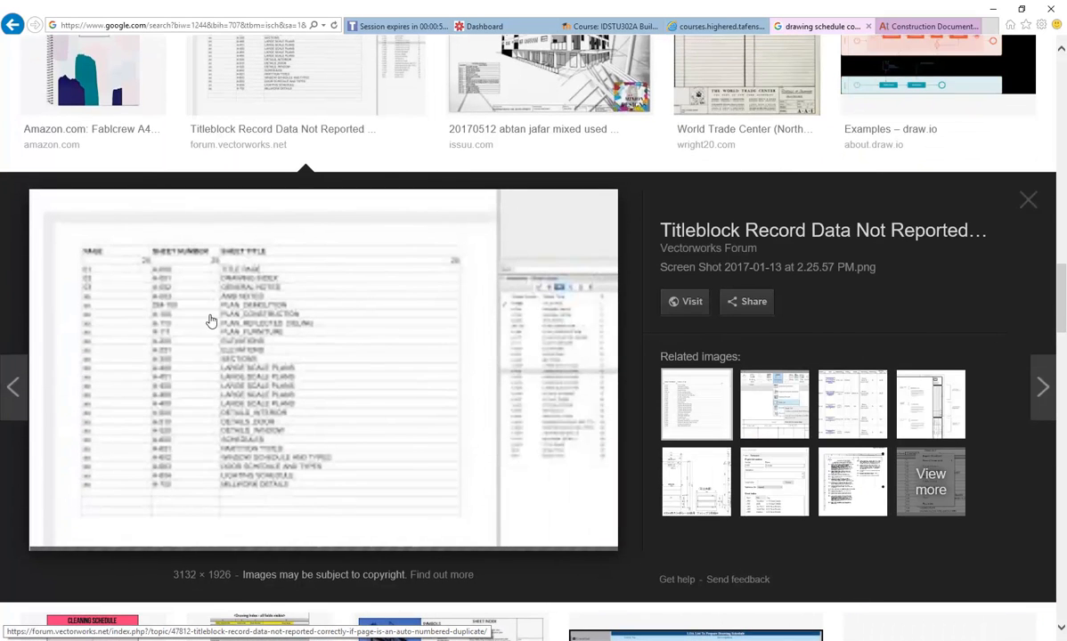
{"action": "left_click", "coordinate": [1027, 201]}
{"action": "scroll", "coordinate": [330, 370], "scroll_direction": "down", "scroll_amount": 3}
{"action": "scroll", "coordinate": [330, 370], "scroll_direction": "up", "scroll_amount": 10}
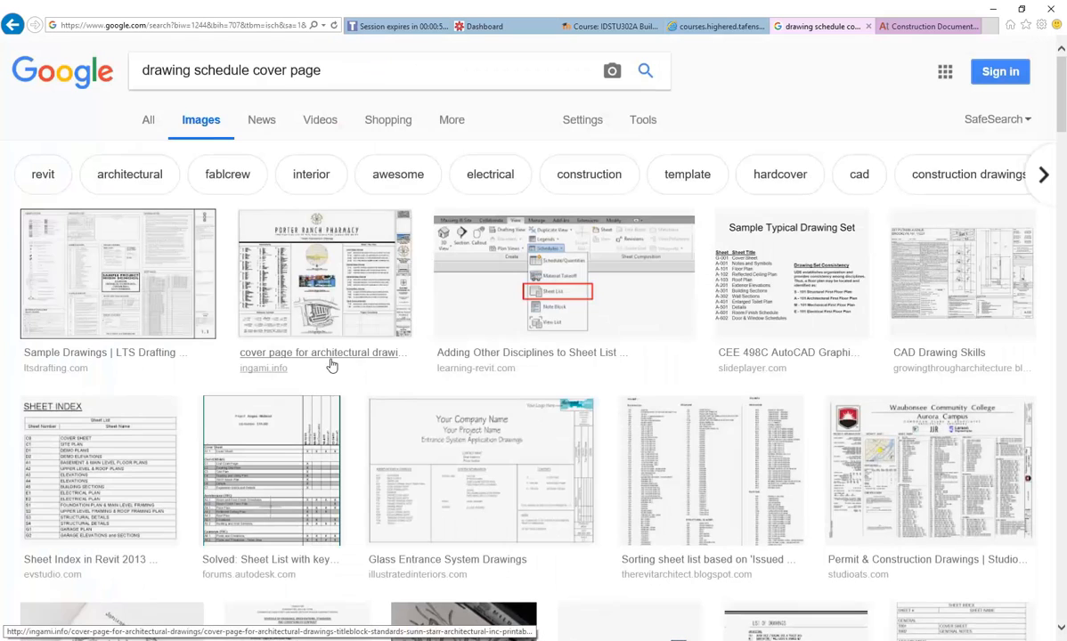
{"action": "left_click", "coordinate": [332, 73]}
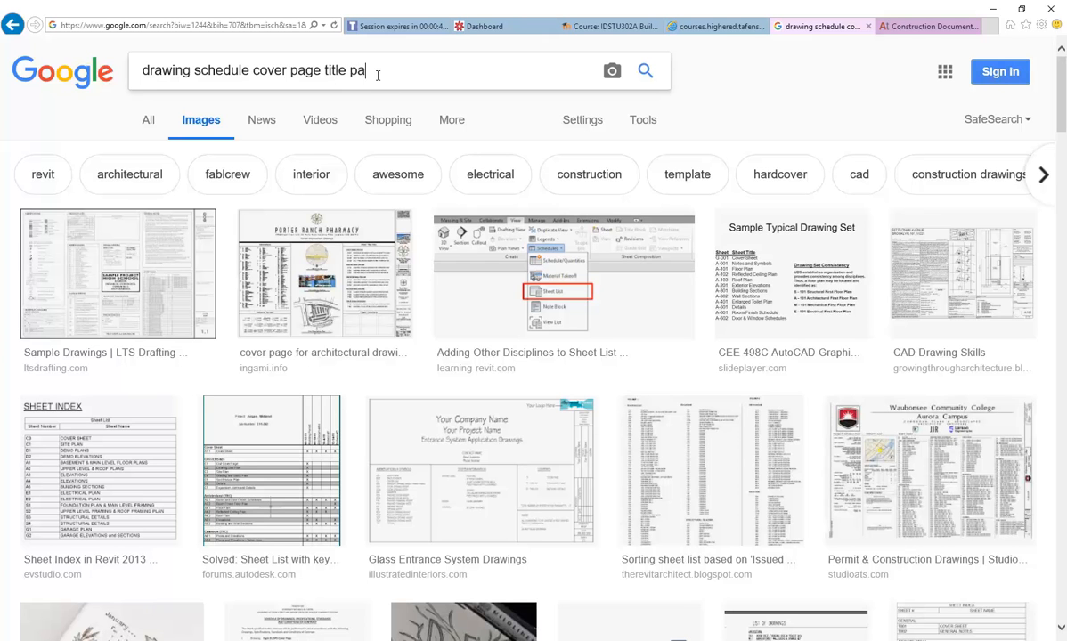
- Search 'drawing schedule cover page title page' and preview architectural examples, including Walt Landi Cabin 2
{"action": "key", "text": "Return"}
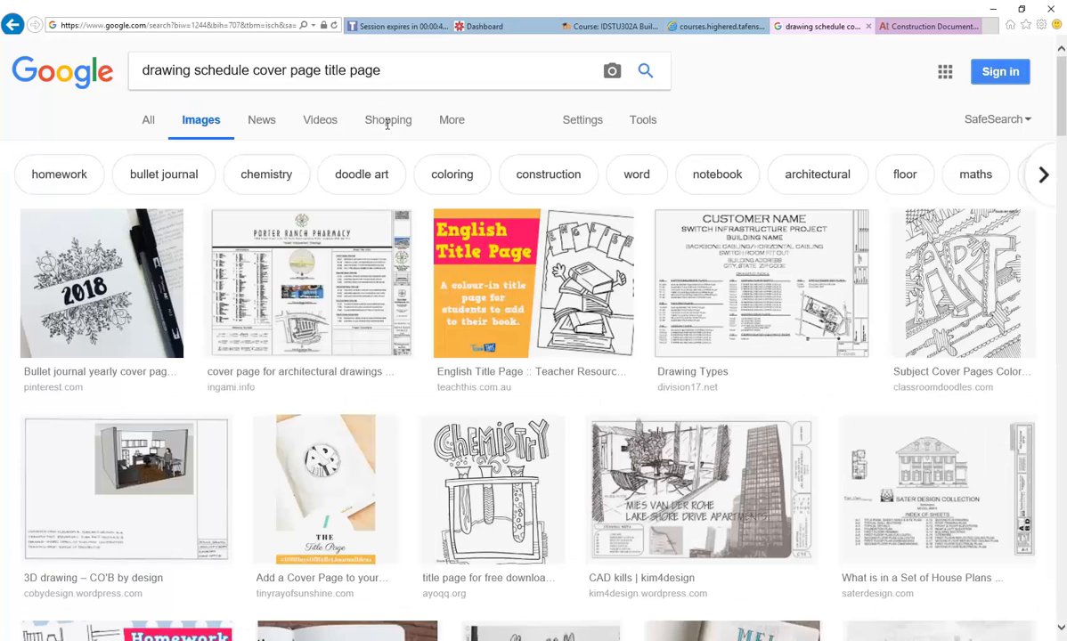
{"action": "left_click", "coordinate": [307, 255]}
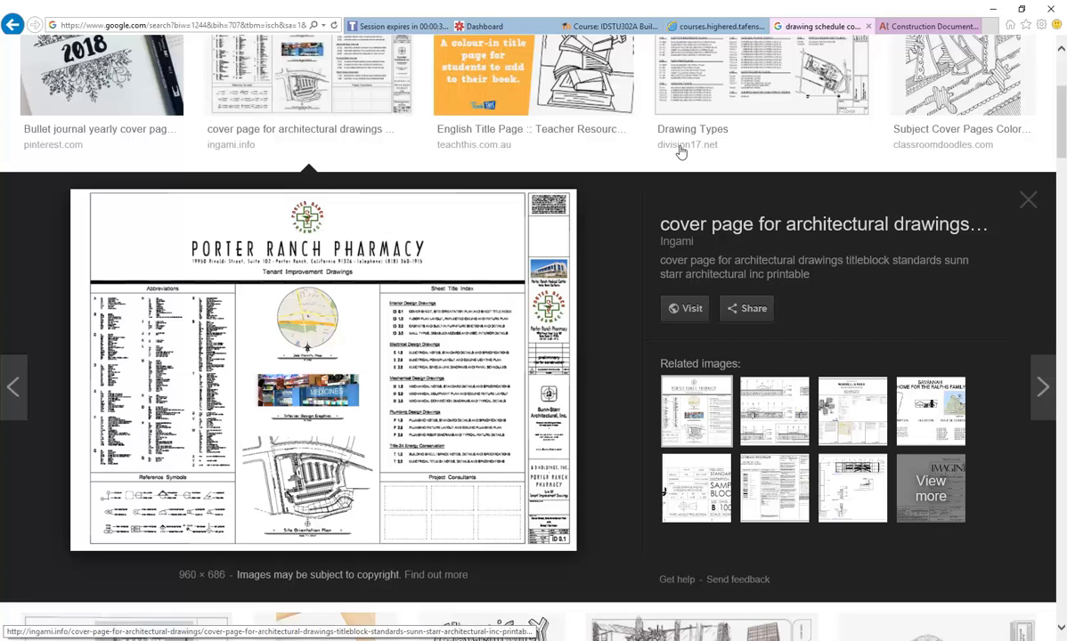
{"action": "scroll", "coordinate": [216, 219], "scroll_direction": "down", "scroll_amount": 5}
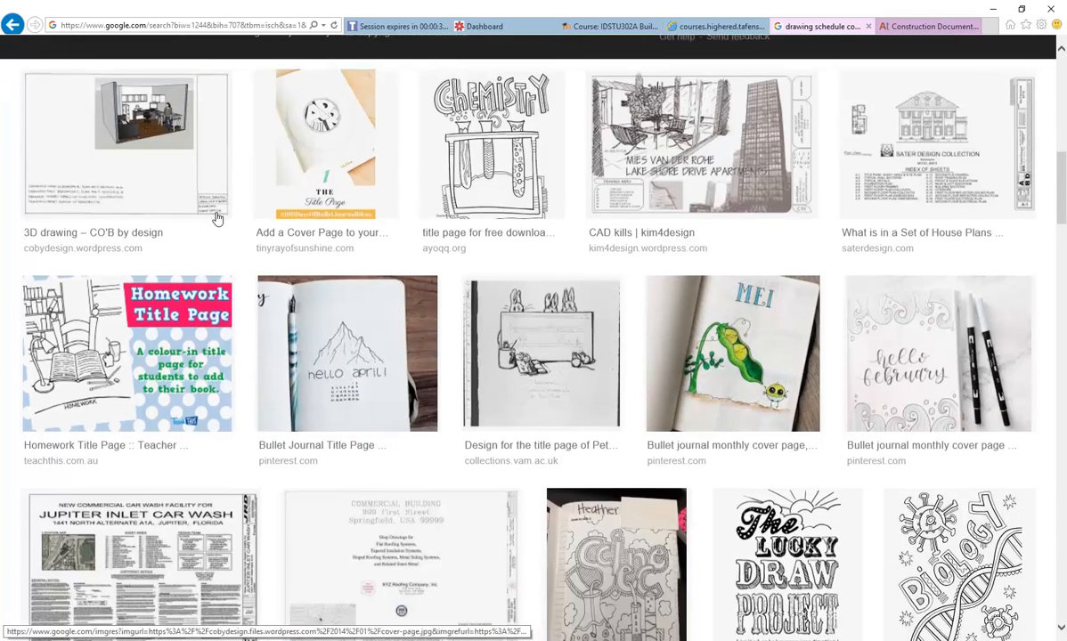
{"action": "scroll", "coordinate": [230, 292], "scroll_direction": "down", "scroll_amount": 3}
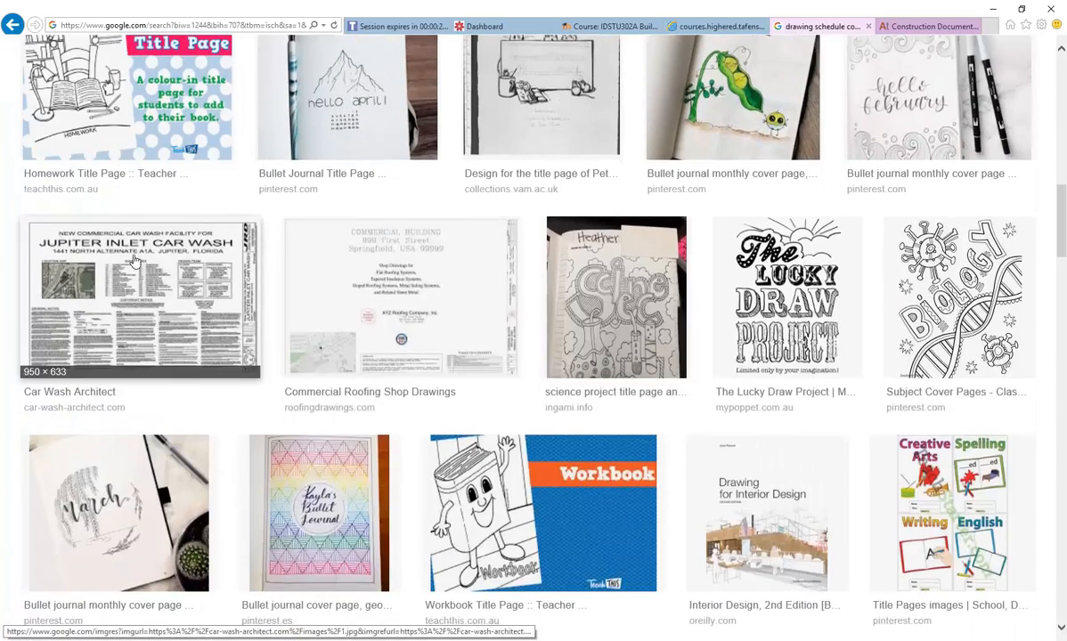
{"action": "scroll", "coordinate": [134, 259], "scroll_direction": "down", "scroll_amount": 7}
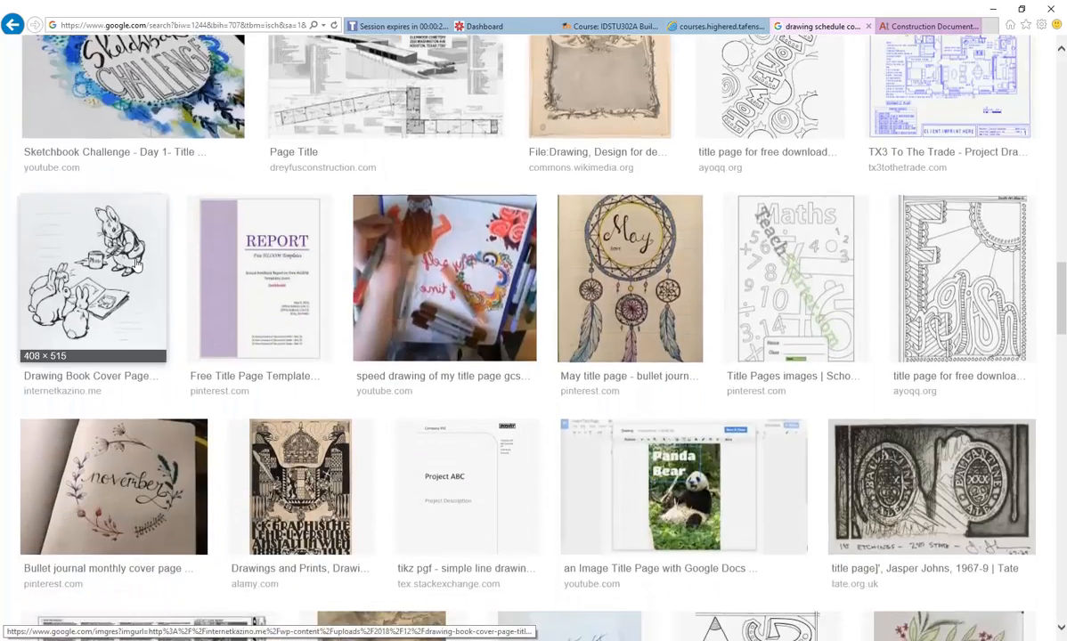
{"action": "scroll", "coordinate": [135, 265], "scroll_direction": "down", "scroll_amount": 5}
{"action": "scroll", "coordinate": [136, 276], "scroll_direction": "down", "scroll_amount": 3}
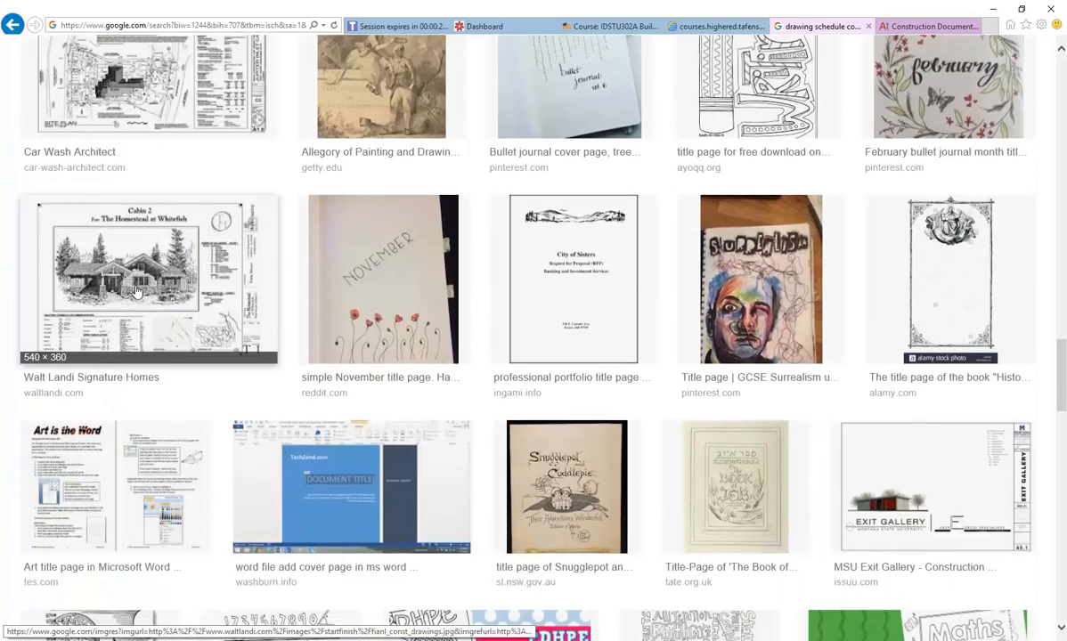
{"action": "left_click", "coordinate": [136, 281]}
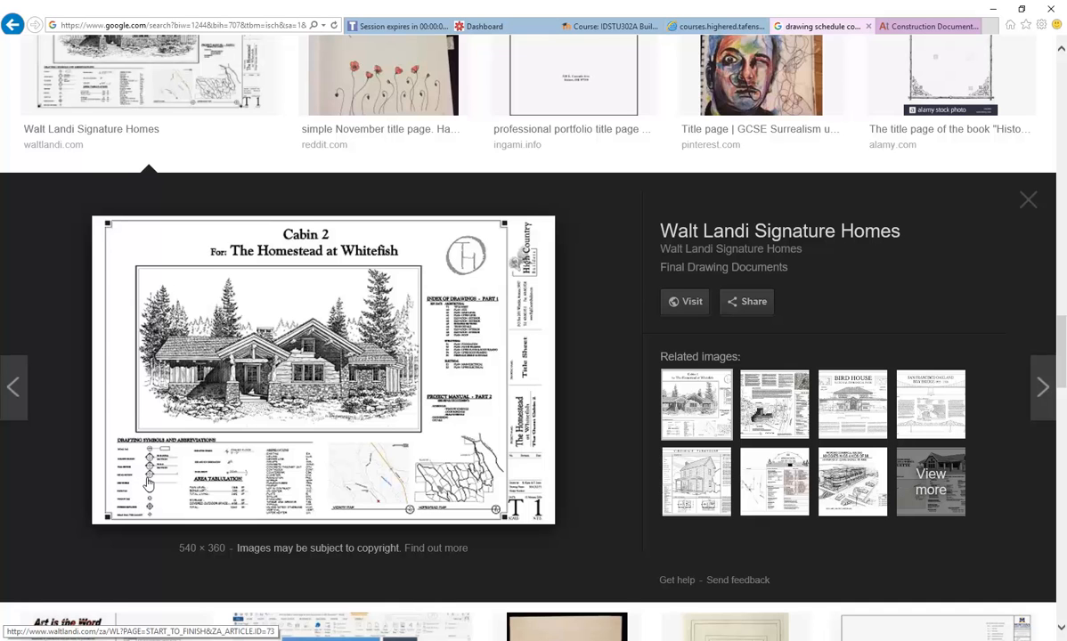
- Browse related cover sheet examples, including the Bird House cover sheet
{"action": "left_click", "coordinate": [868, 494]}
{"action": "left_click", "coordinate": [848, 392]}
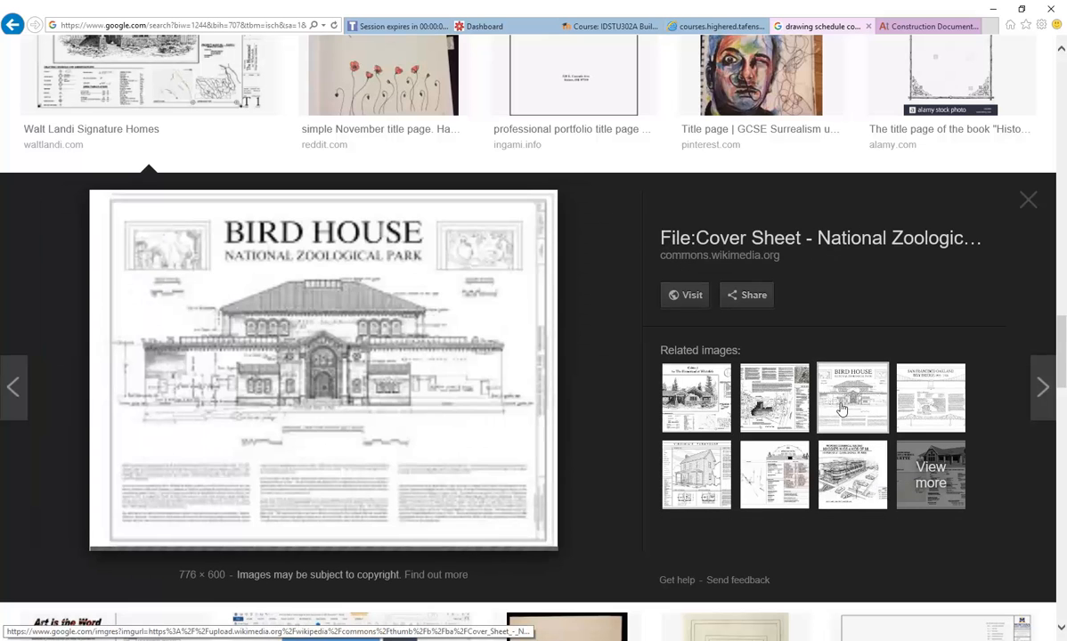
{"action": "left_click", "coordinate": [762, 403]}
{"action": "left_click", "coordinate": [697, 398]}
- Preview the Porter Ranch Pharmacy cover page, then minimise the browser
{"action": "scroll", "coordinate": [570, 428], "scroll_direction": "down", "scroll_amount": 5}
{"action": "scroll", "coordinate": [178, 312], "scroll_direction": "up", "scroll_amount": 12}
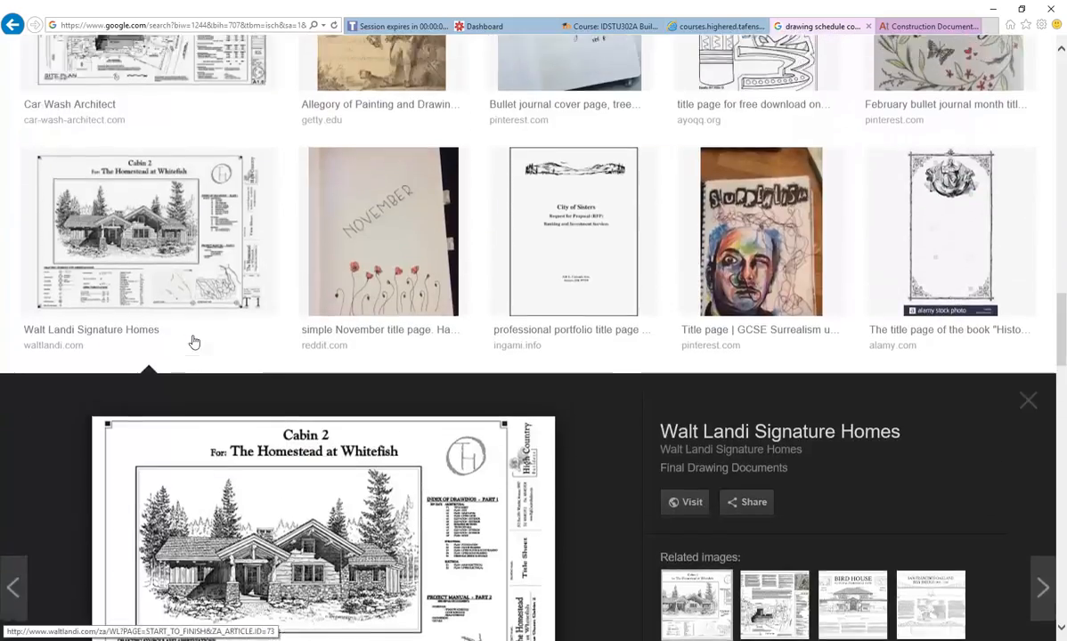
{"action": "scroll", "coordinate": [193, 342], "scroll_direction": "up", "scroll_amount": 12}
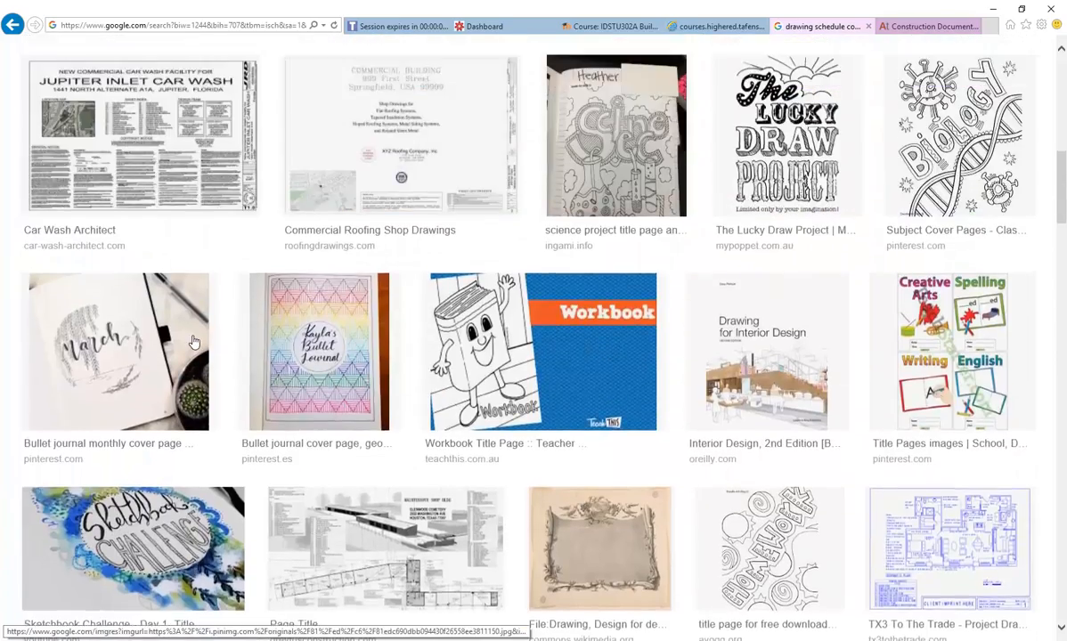
{"action": "scroll", "coordinate": [193, 342], "scroll_direction": "up", "scroll_amount": 5}
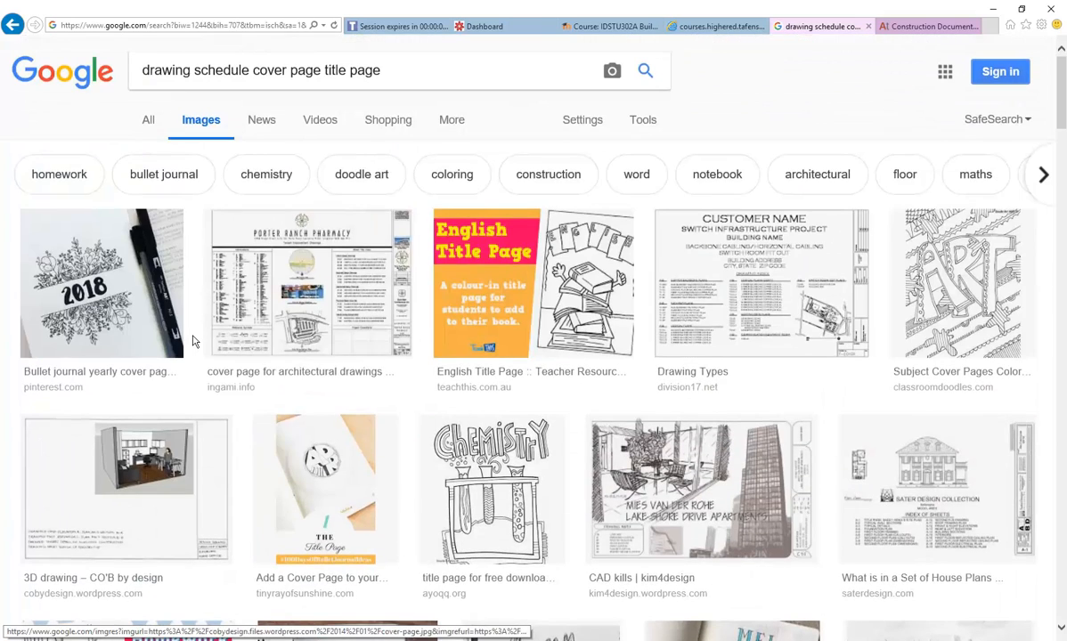
{"action": "left_click", "coordinate": [274, 221]}
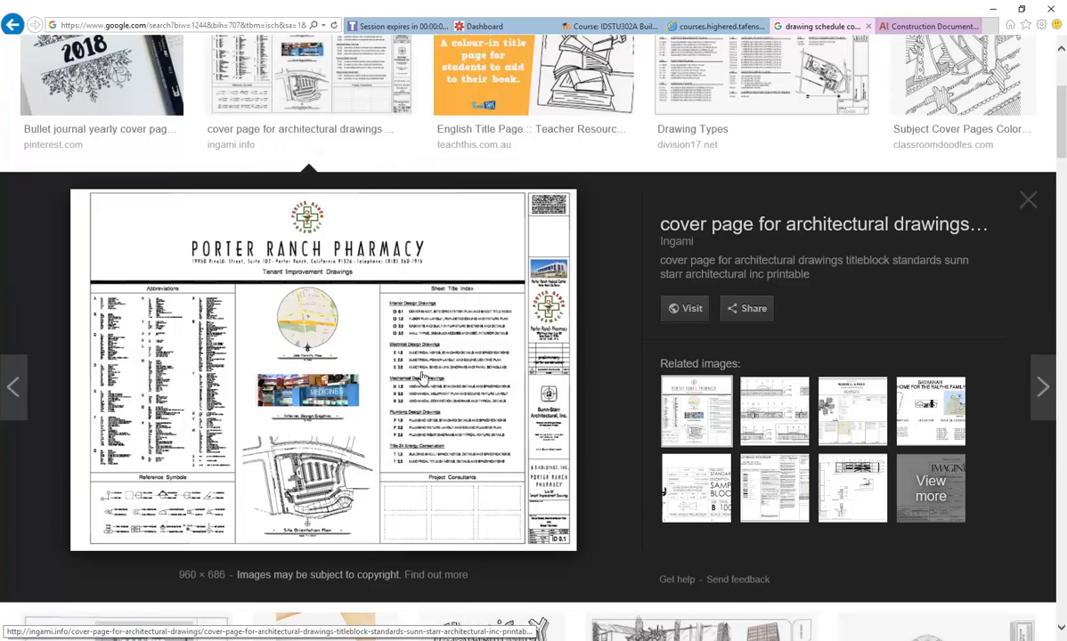
{"action": "left_click", "coordinate": [992, 9]}
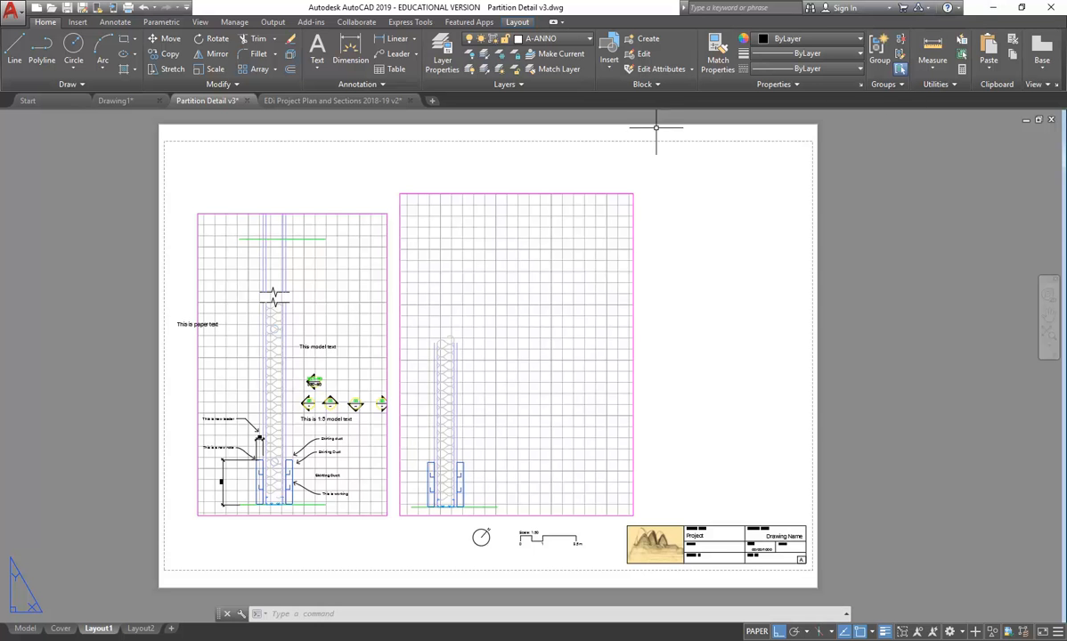
- On the Cover layout, delete the Drawing List table
{"action": "left_click", "coordinate": [61, 628]}
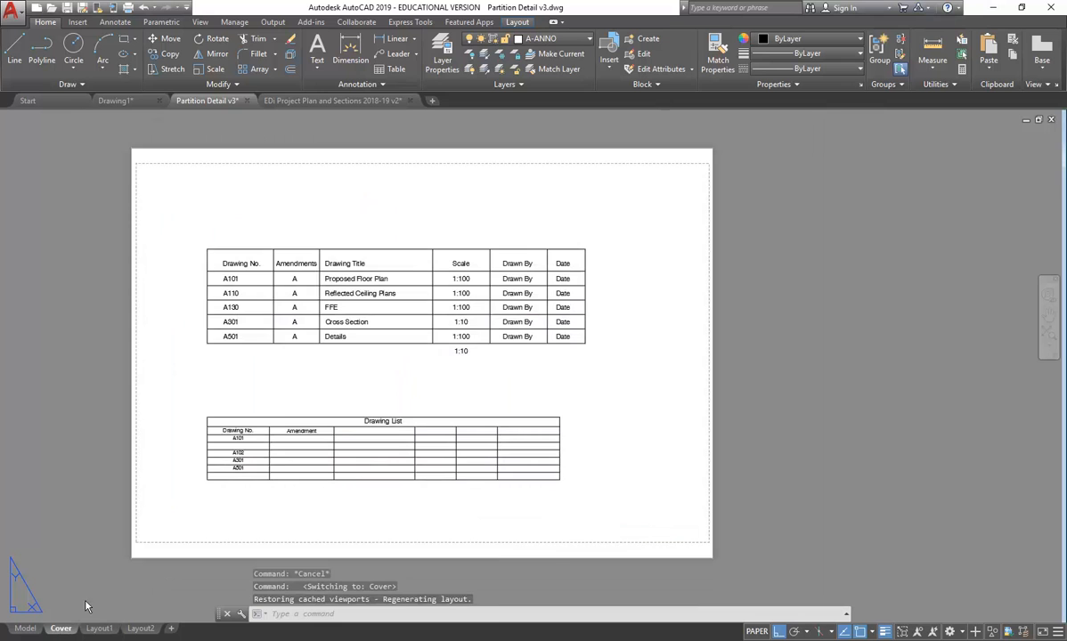
{"action": "left_click", "coordinate": [364, 363]}
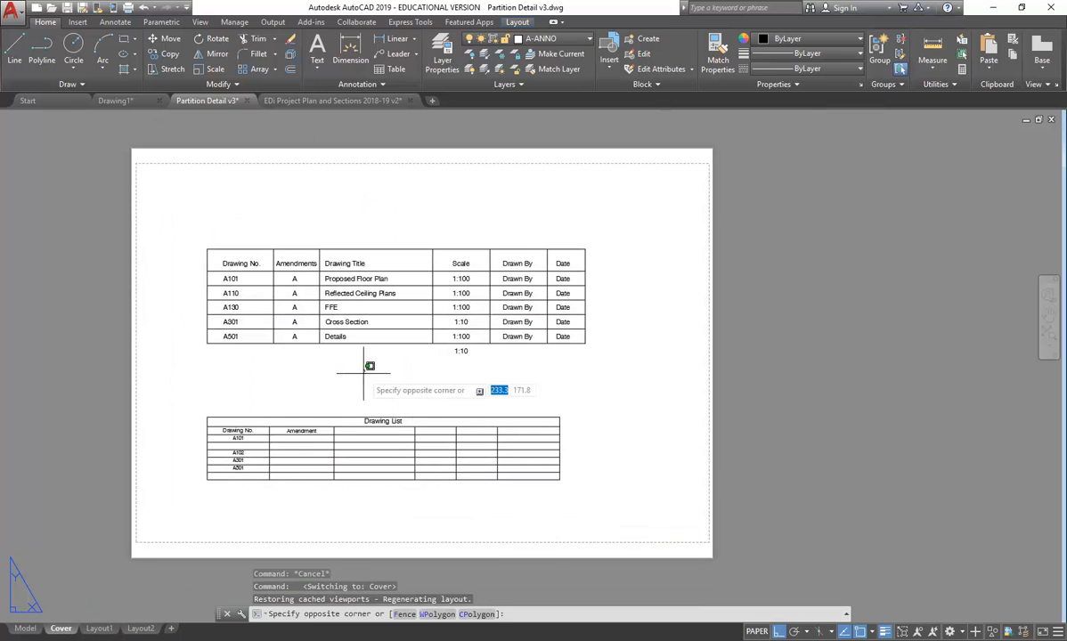
{"action": "left_click", "coordinate": [283, 438]}
{"action": "key", "text": "Delete"}
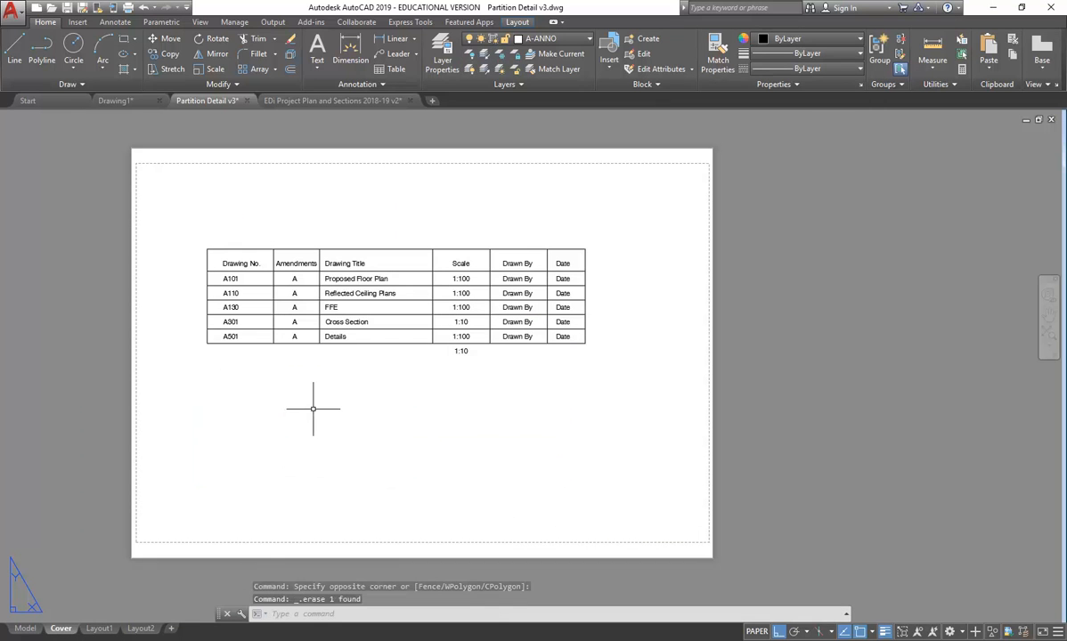
- Move the drawing register table further down the sheet with M
{"action": "left_click", "coordinate": [178, 224]}
{"action": "left_click", "coordinate": [623, 374]}
{"action": "type", "text": "m"}
{"action": "key", "text": "Return"}
{"action": "left_click", "coordinate": [342, 373]}
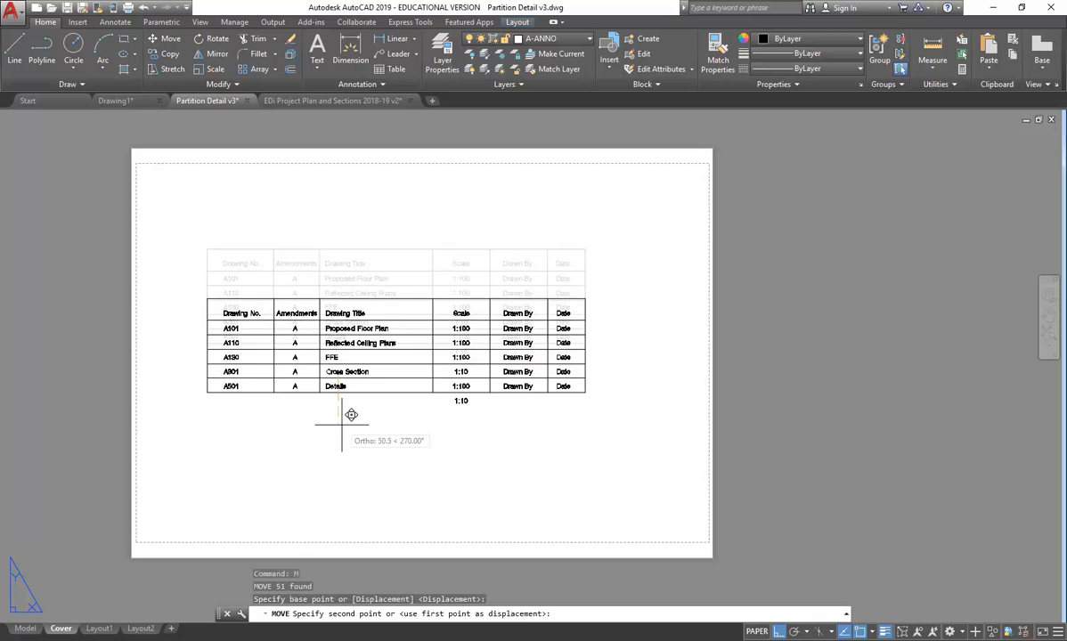
{"action": "left_click", "coordinate": [341, 424]}
{"action": "middle_click_drag", "start_coordinate": [174, 238], "coordinate": [221, 252]}
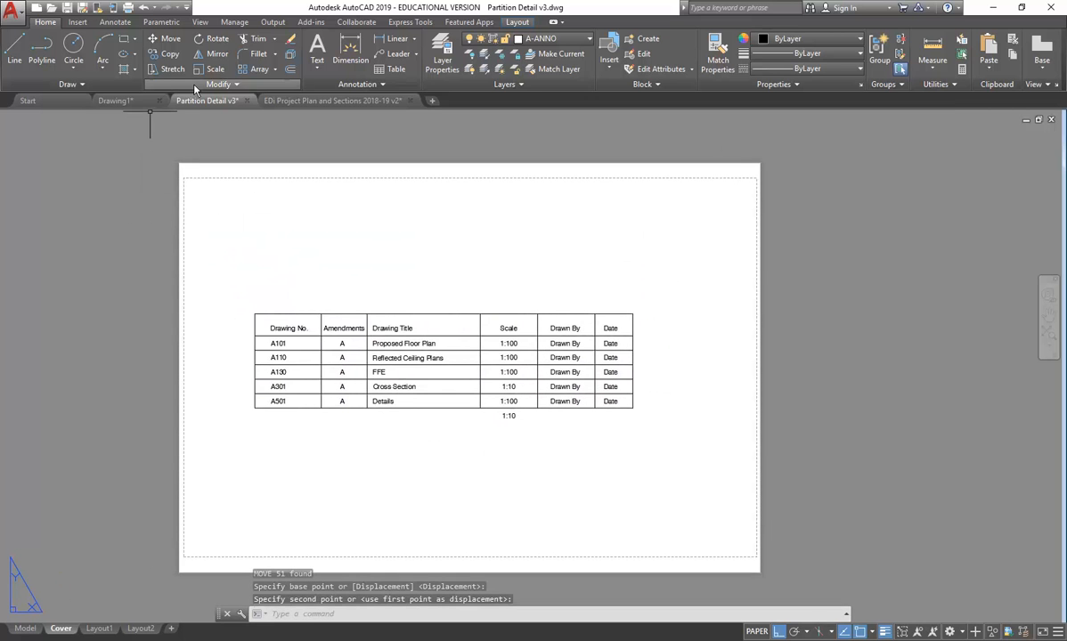
- Bring up the Annotation panel's list of text styles
{"action": "left_click", "coordinate": [313, 67]}
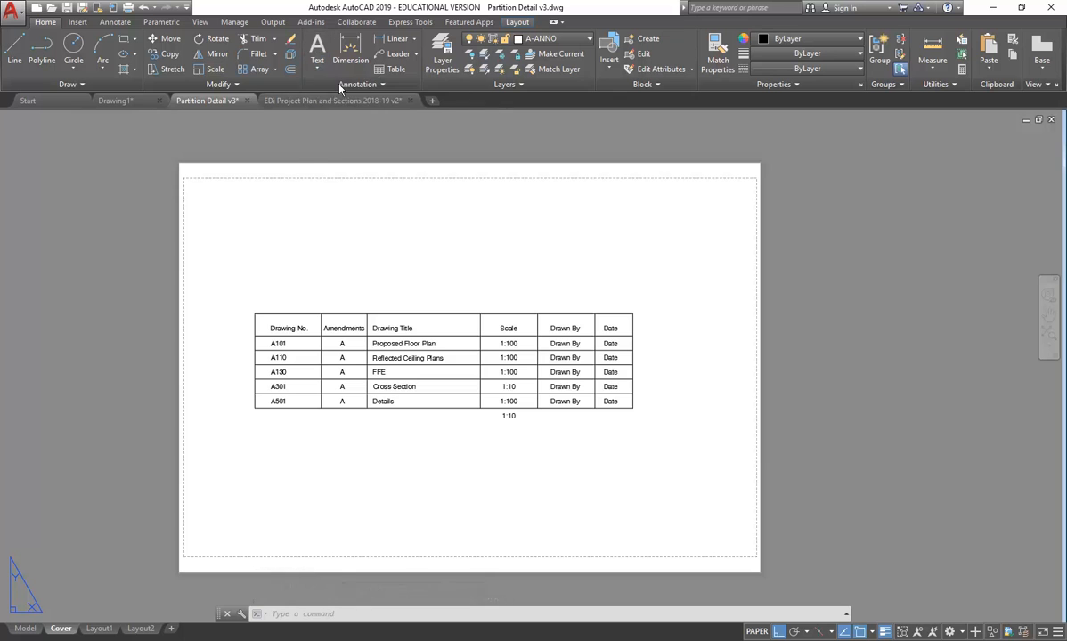
{"action": "left_click", "coordinate": [343, 83]}
{"action": "left_click", "coordinate": [352, 100]}
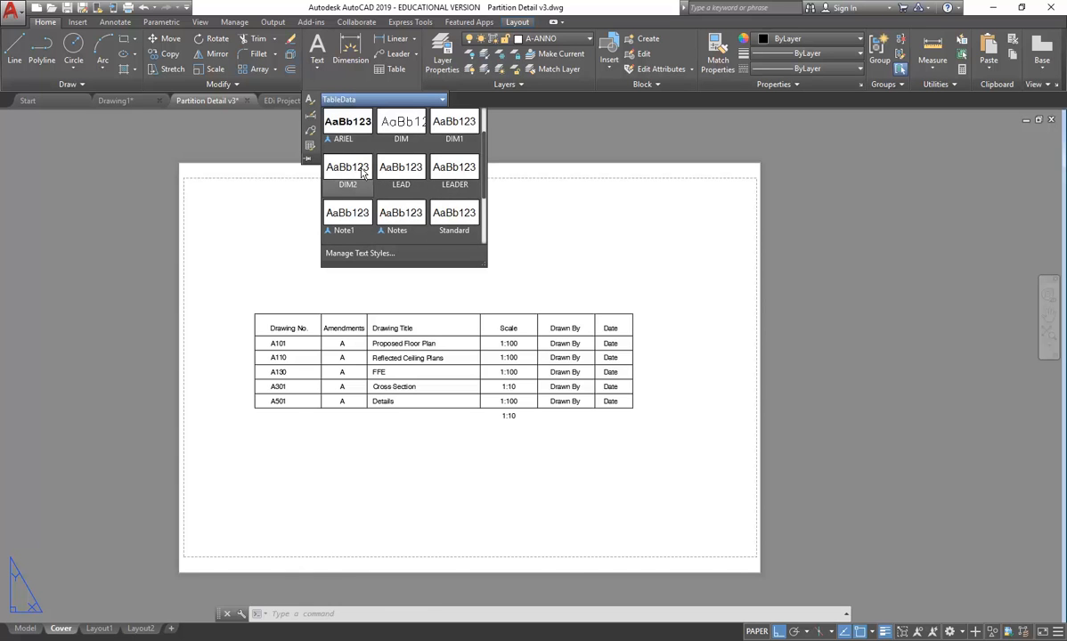
- Make TitleBlockTags the current text style
{"action": "scroll", "coordinate": [364, 175], "scroll_direction": "down", "scroll_amount": 1}
{"action": "scroll", "coordinate": [379, 179], "scroll_direction": "down", "scroll_amount": 1}
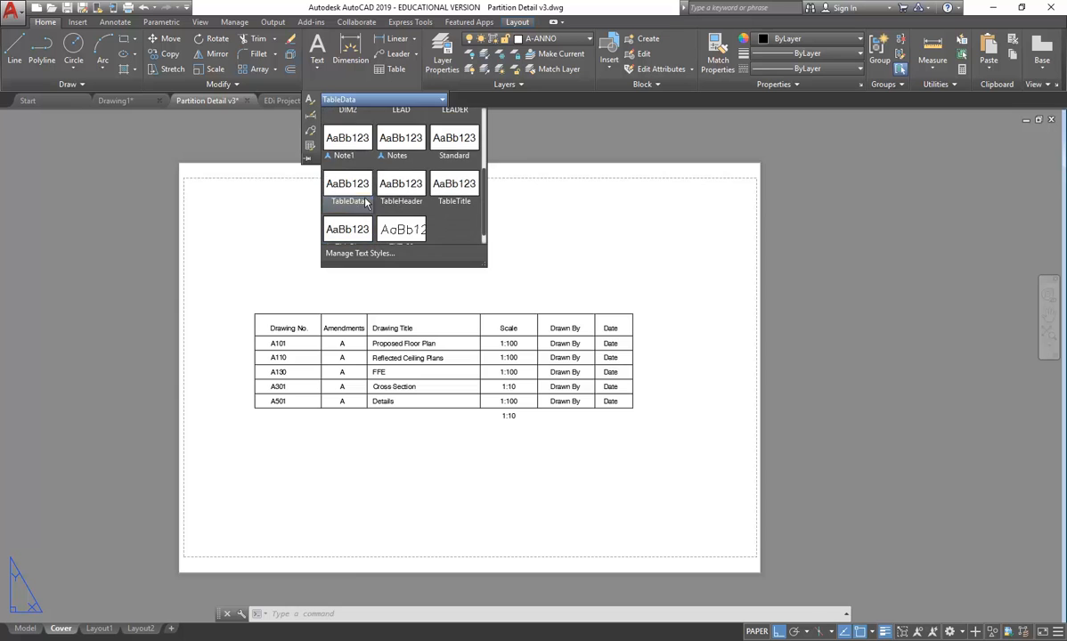
{"action": "left_click", "coordinate": [330, 211]}
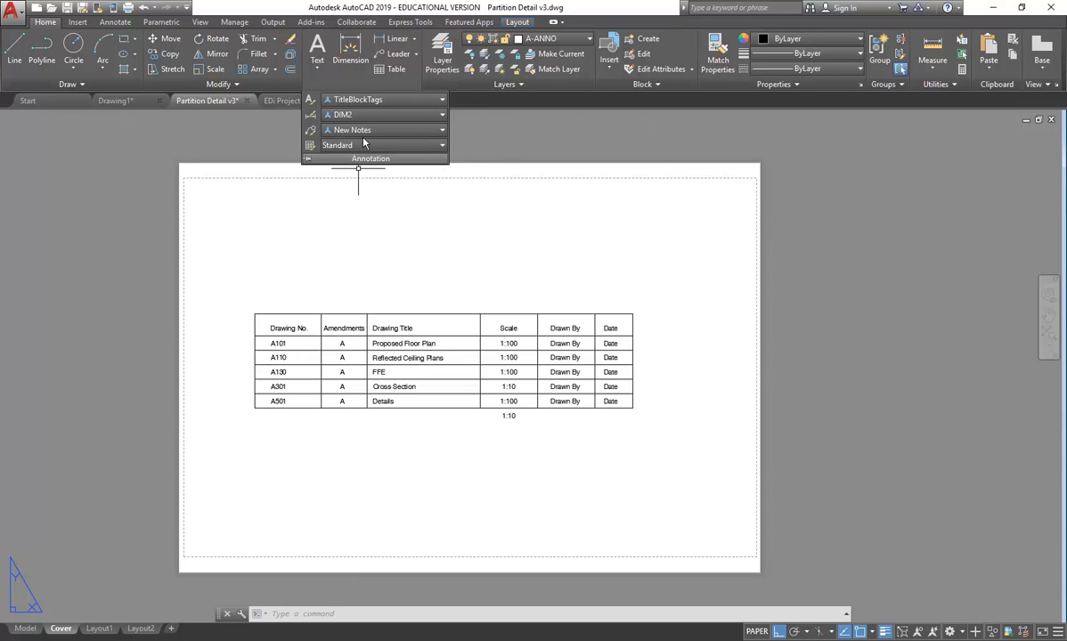
{"action": "left_click", "coordinate": [378, 99]}
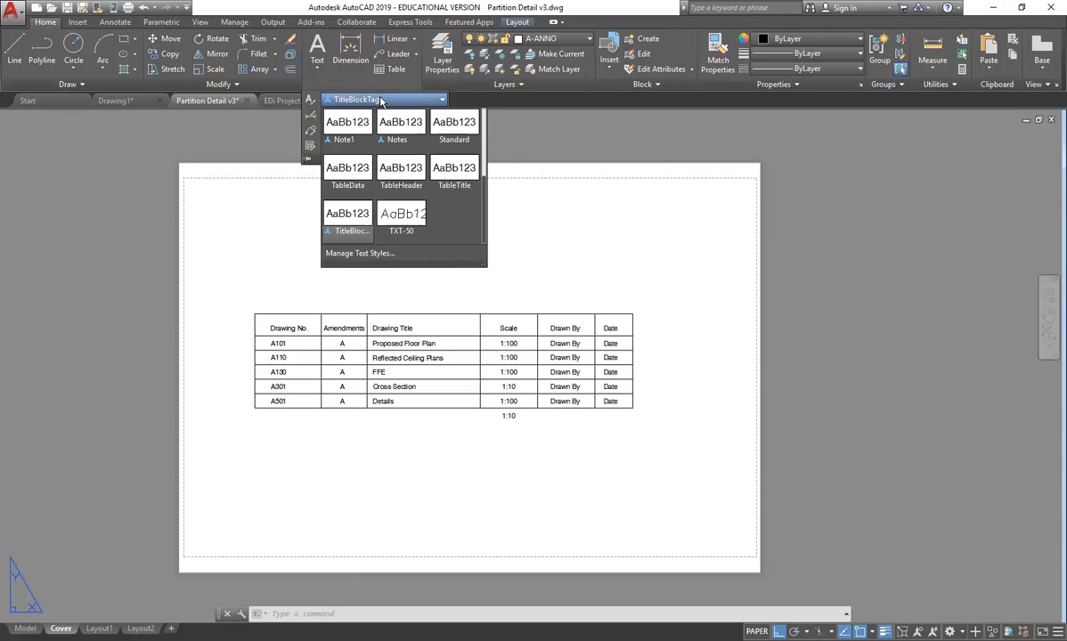
{"action": "left_click", "coordinate": [381, 100]}
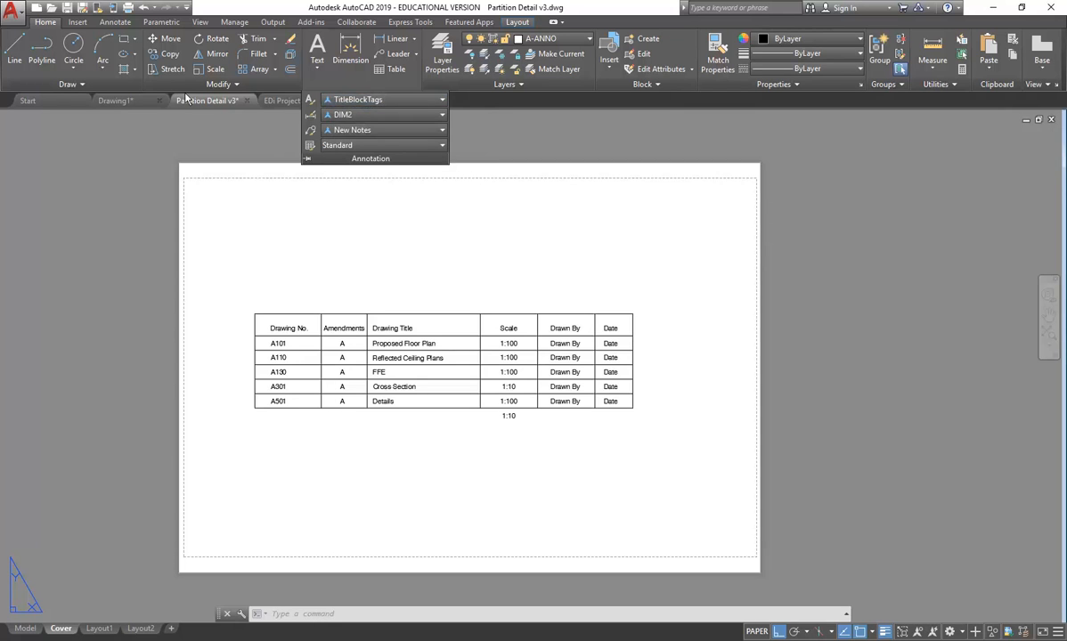
- Draw a multiline text box above the drawing register table
{"action": "left_click", "coordinate": [314, 71]}
{"action": "left_click", "coordinate": [347, 91]}
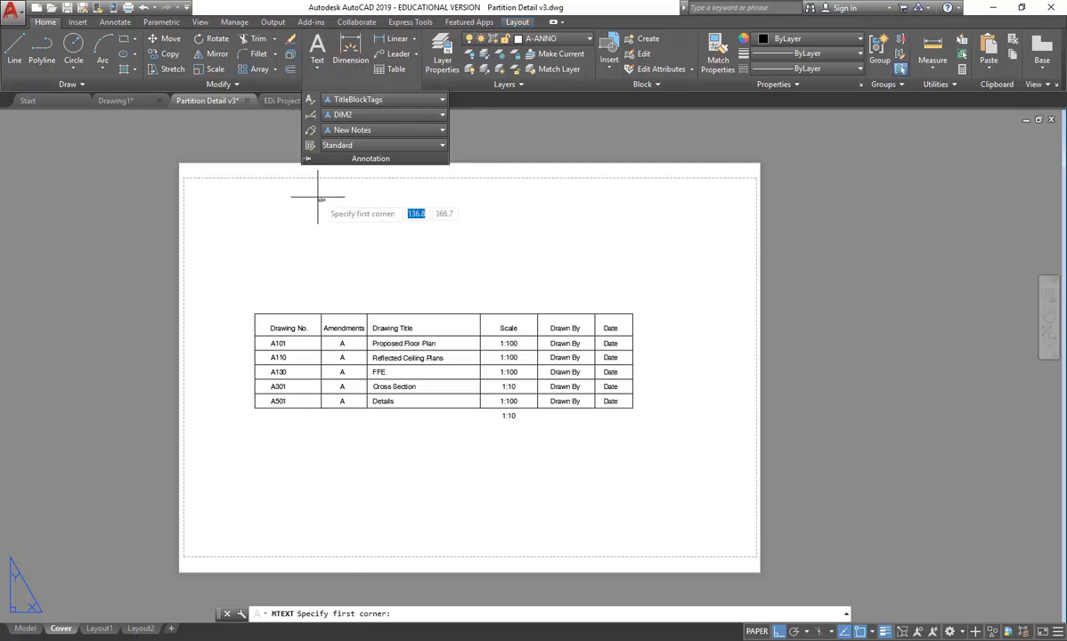
{"action": "left_click", "coordinate": [258, 203]}
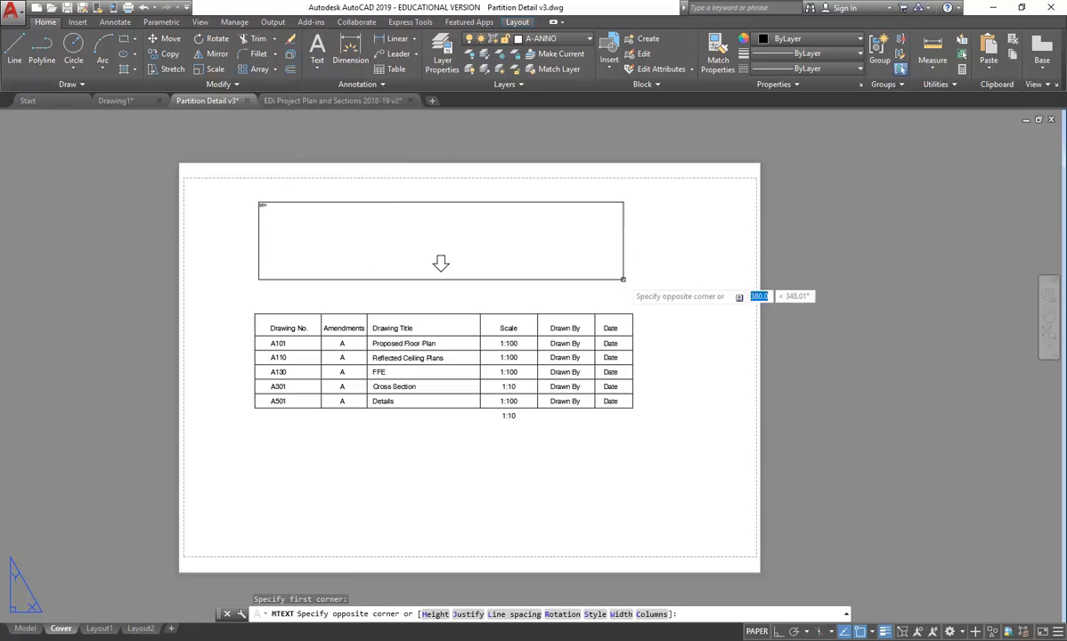
{"action": "left_click", "coordinate": [635, 283]}
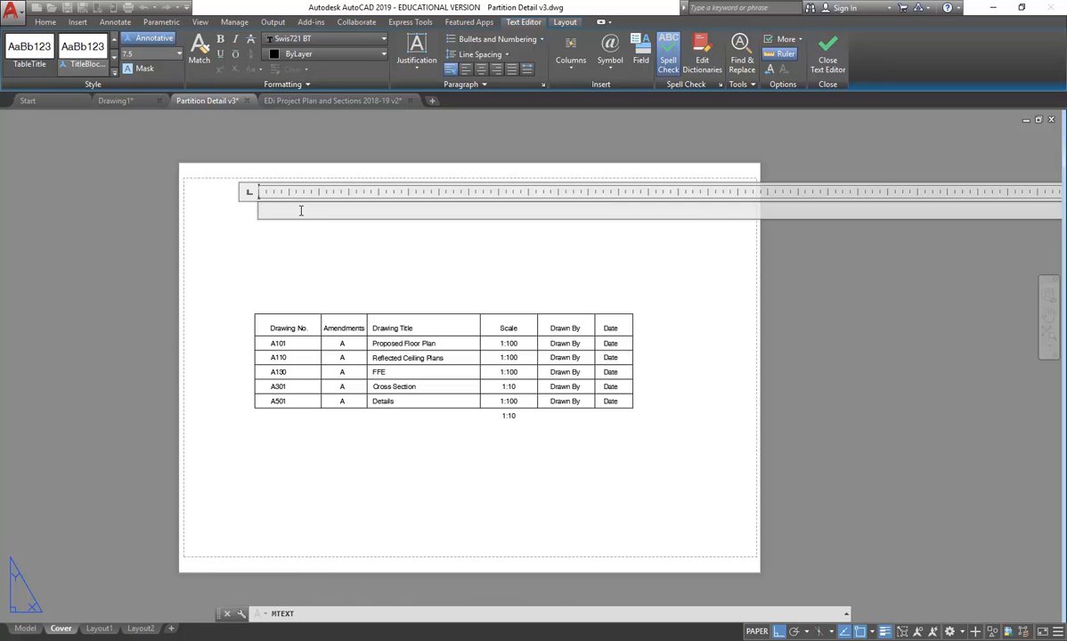
- Type the place name and adjust its letters, leaving it spelled Barrangaroo
{"action": "type", "text": "Bar"}
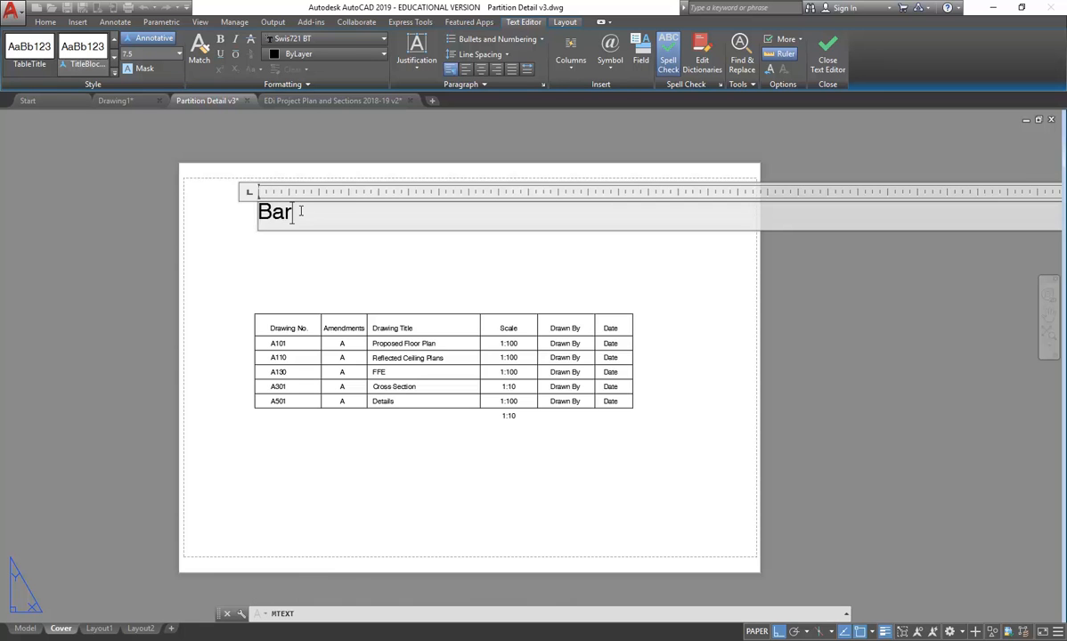
{"action": "type", "text": "anga"}
{"action": "key", "text": "BackSpace"}
{"action": "key", "text": "BackSpace"}
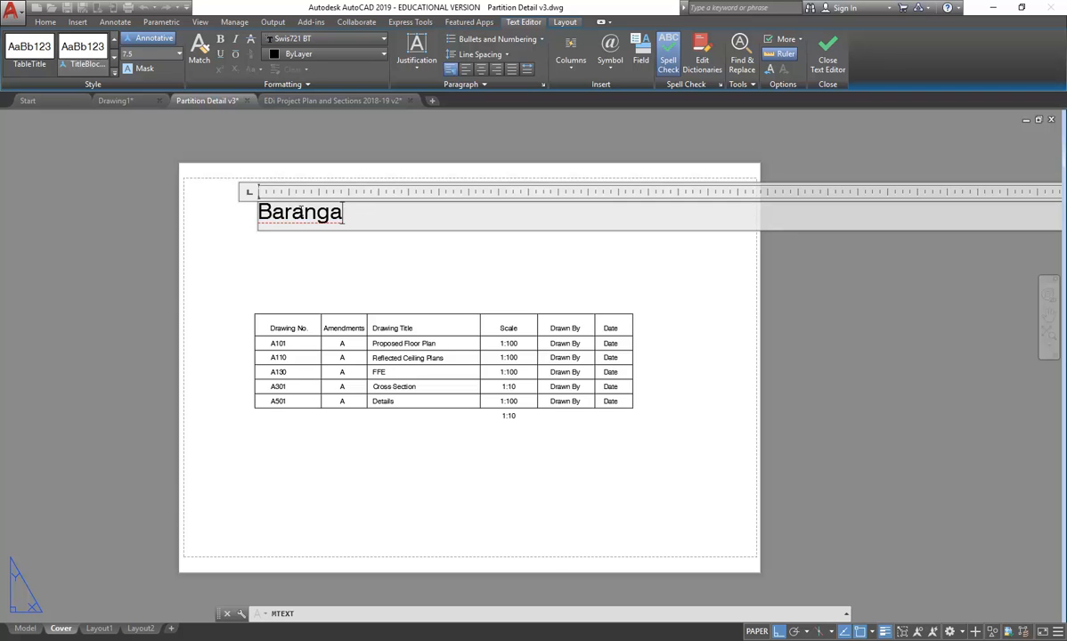
{"action": "type", "text": "rroo"}
{"action": "left_click", "coordinate": [350, 214]}
{"action": "key", "text": "Delete"}
{"action": "left_click", "coordinate": [300, 212]}
{"action": "type", "text": "r"}
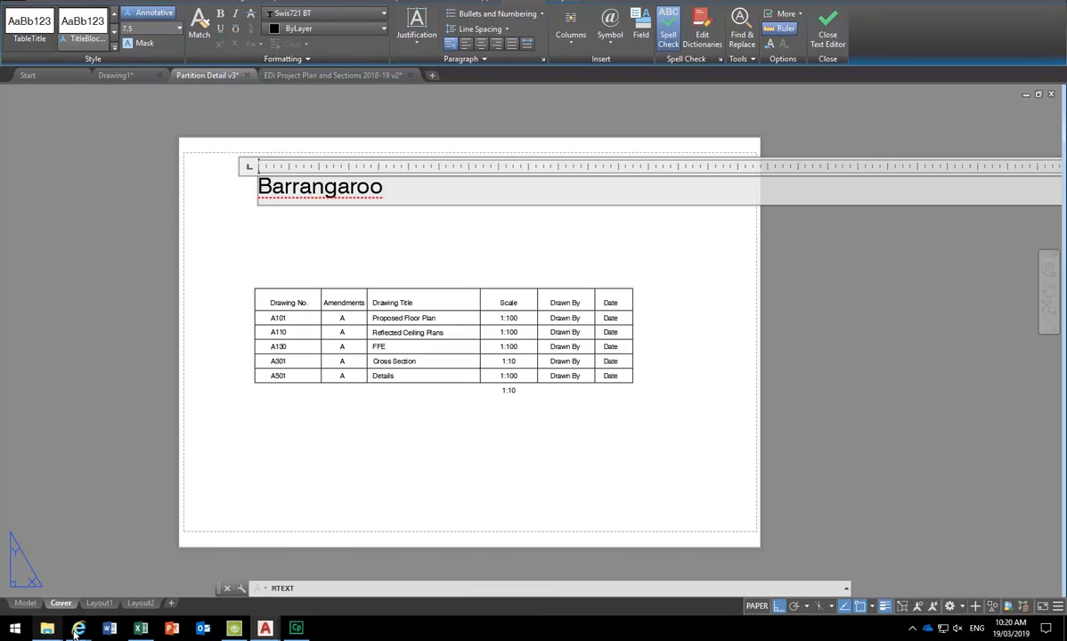
{"action": "mouse_move", "coordinate": [78, 628]}
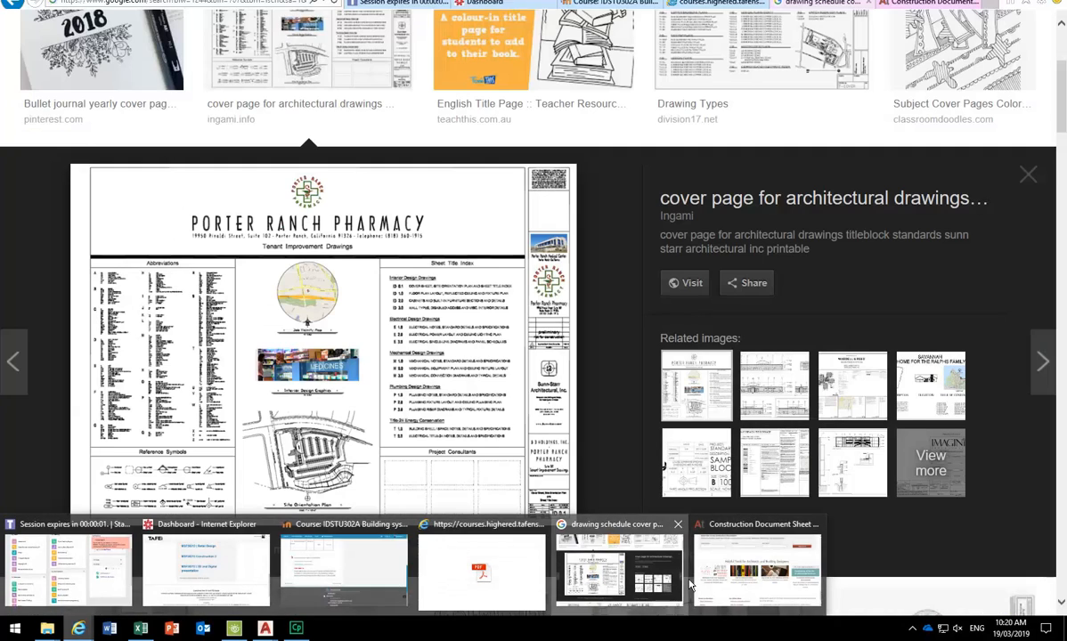
- Search Google for barangaroo to confirm the spelling, then minimise the browser
{"action": "left_click", "coordinate": [611, 570]}
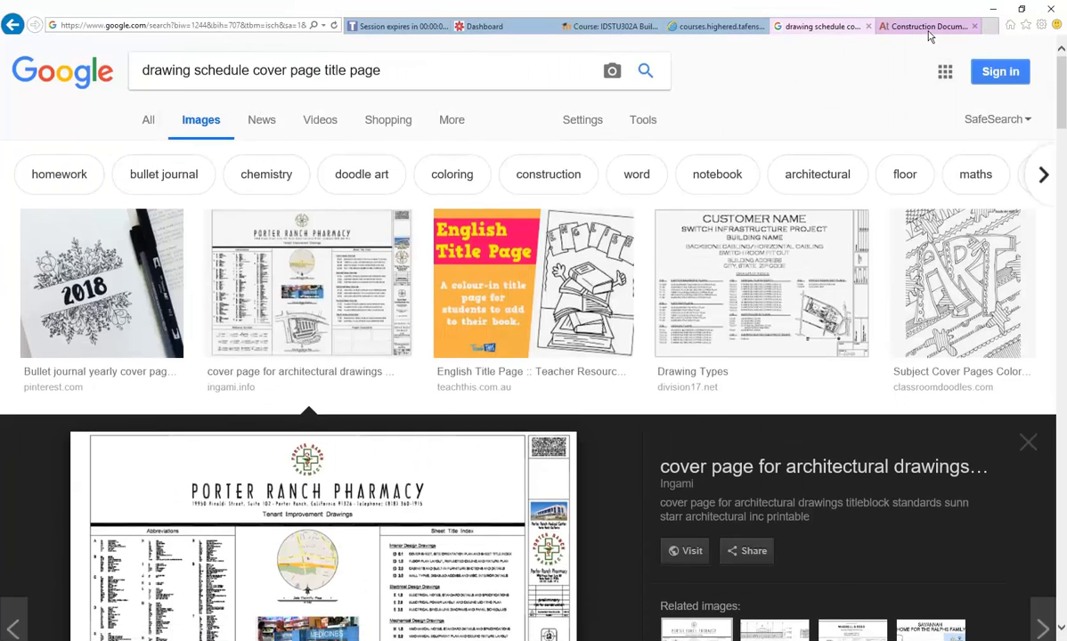
{"action": "left_click", "coordinate": [929, 4]}
{"action": "left_click", "coordinate": [257, 25]}
{"action": "type", "text": "google.com/"}
{"action": "key", "text": "Return"}
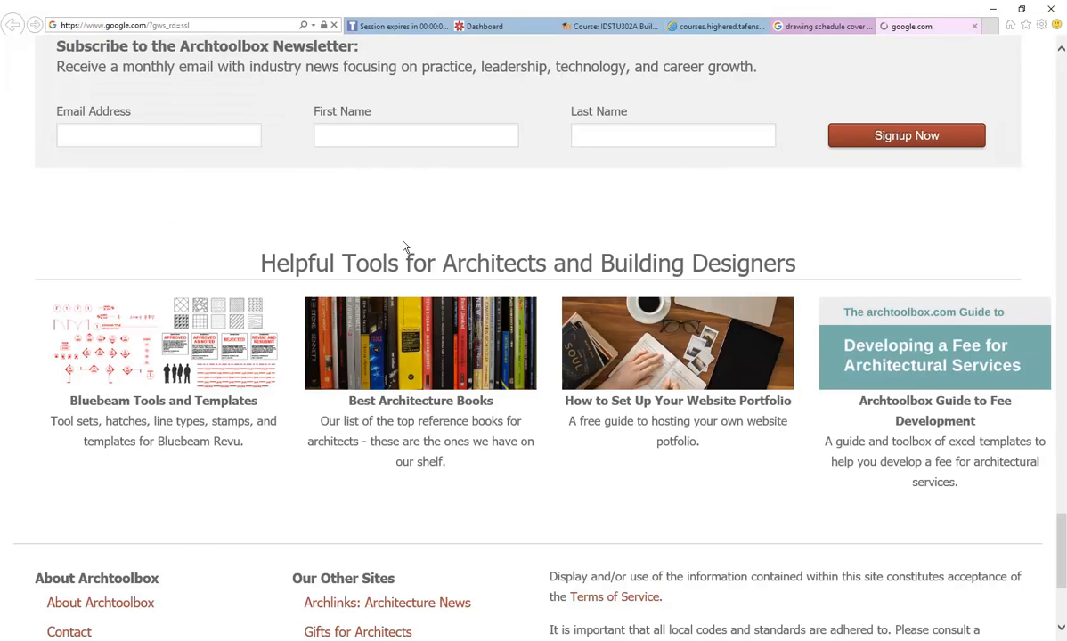
{"action": "type", "text": "bar"}
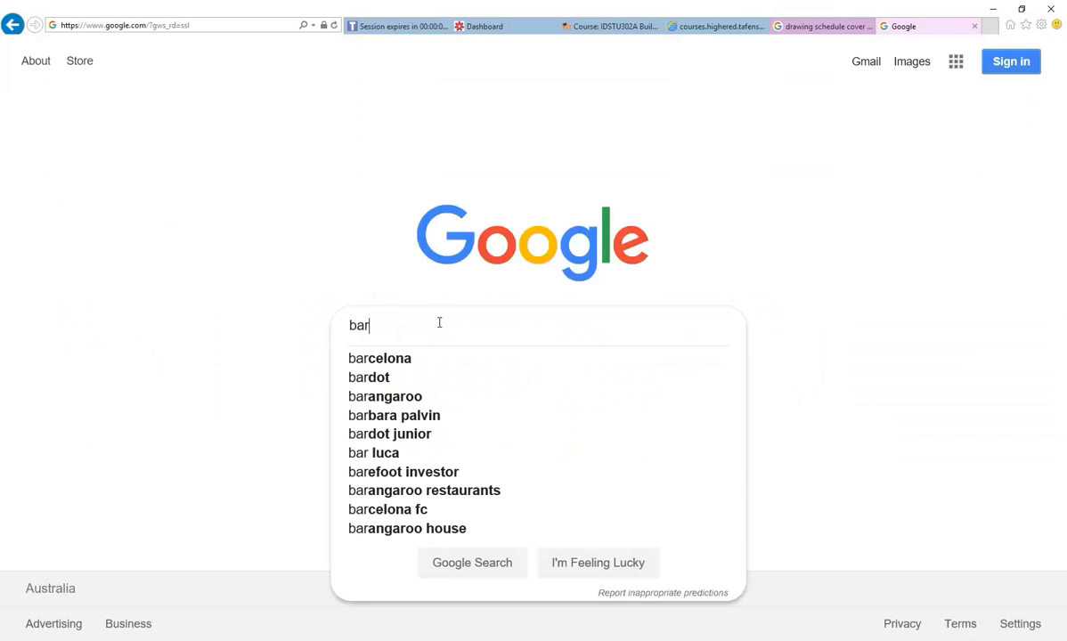
{"action": "type", "text": "rang"}
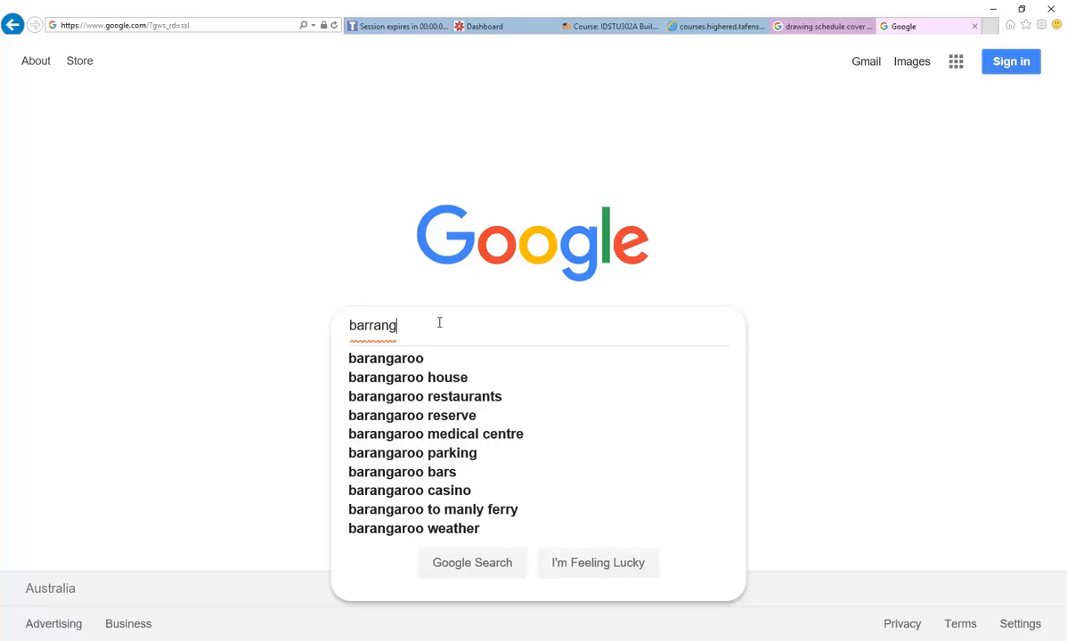
{"action": "left_click", "coordinate": [392, 359]}
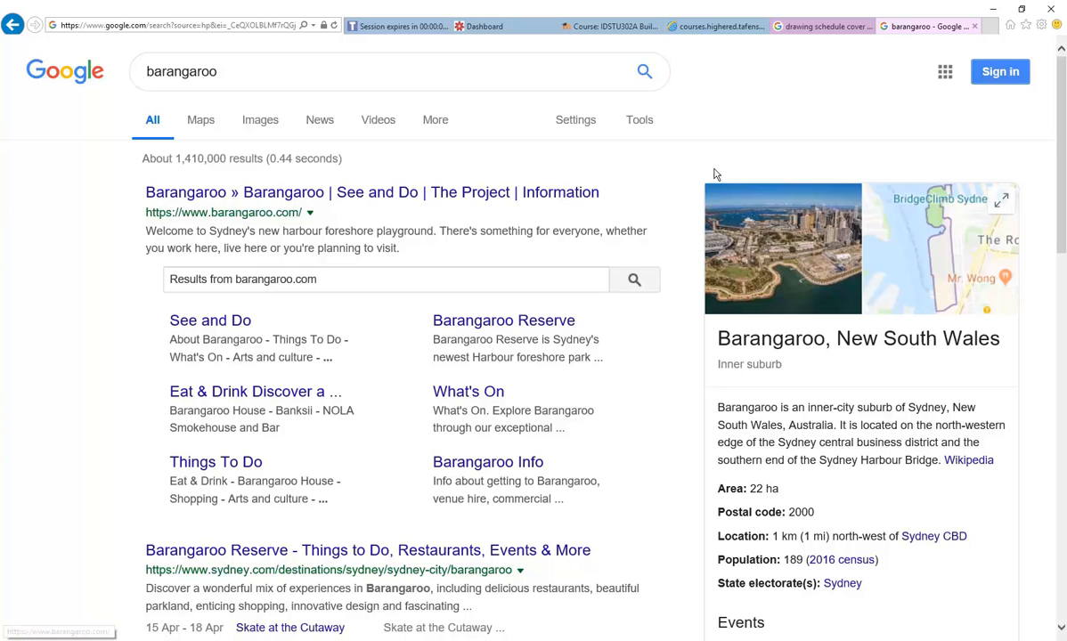
{"action": "left_click", "coordinate": [994, 9]}
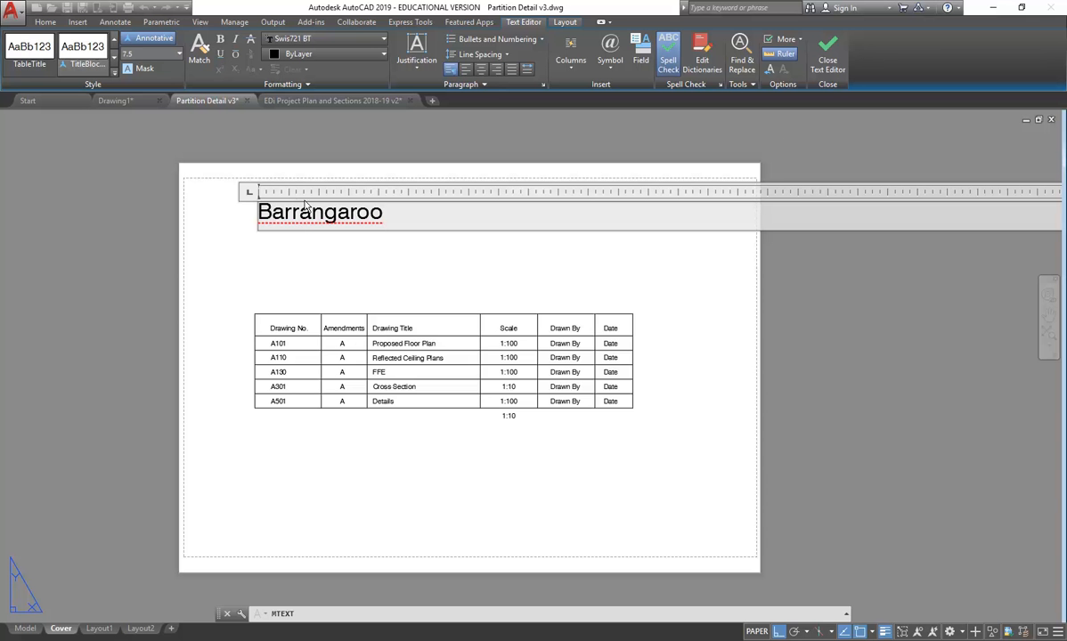
- Remove the extra r so the heading reads Barangaroo
{"action": "left_click", "coordinate": [299, 222]}
{"action": "key", "text": "BackSpace"}
{"action": "left_click", "coordinate": [343, 270]}
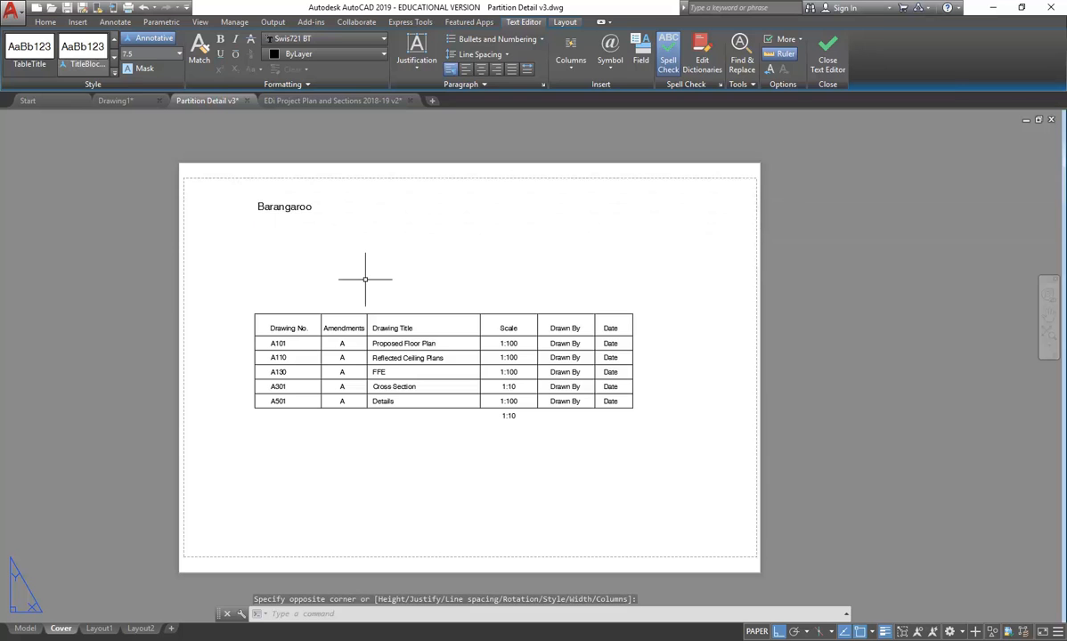
- In Properties, set the heading's paper text height to 12.5 and justification to Middle center
{"action": "left_click", "coordinate": [285, 212]}
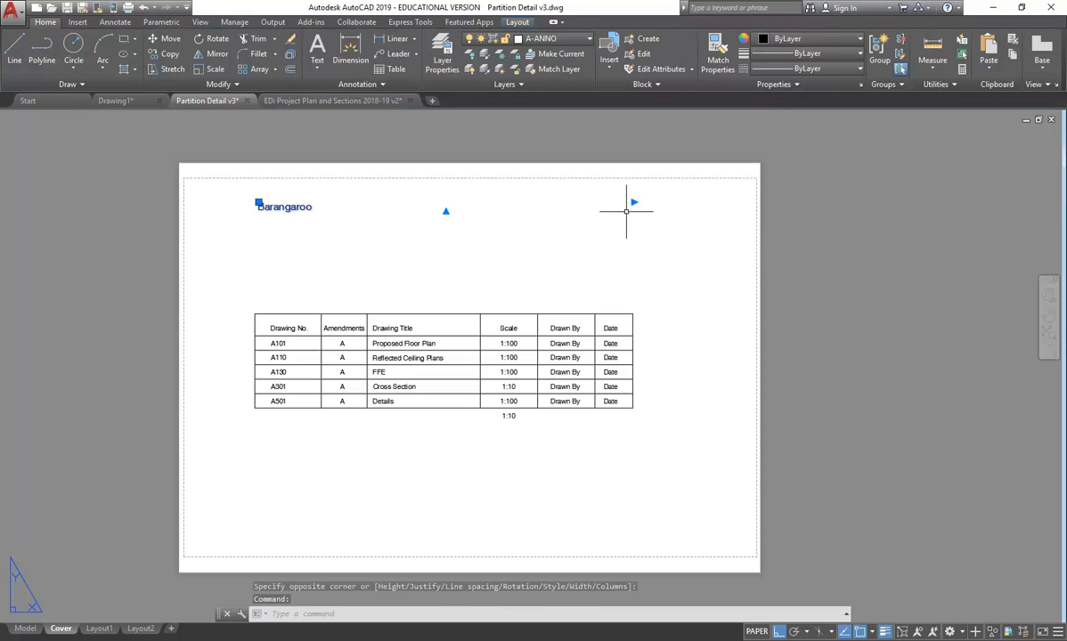
{"action": "right_click", "coordinate": [289, 206]}
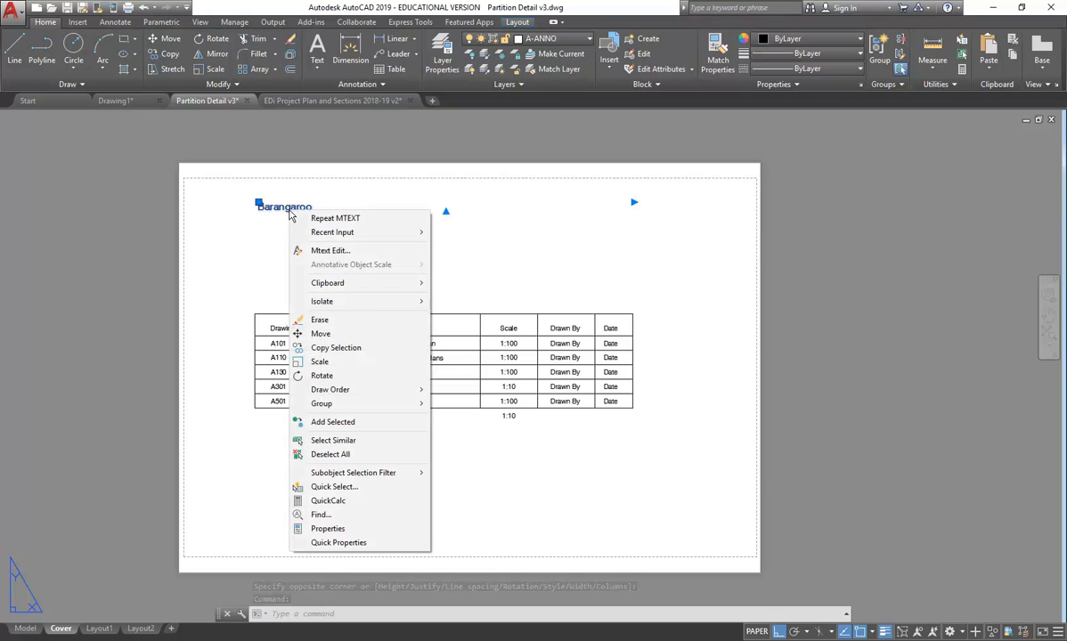
{"action": "left_click", "coordinate": [327, 529]}
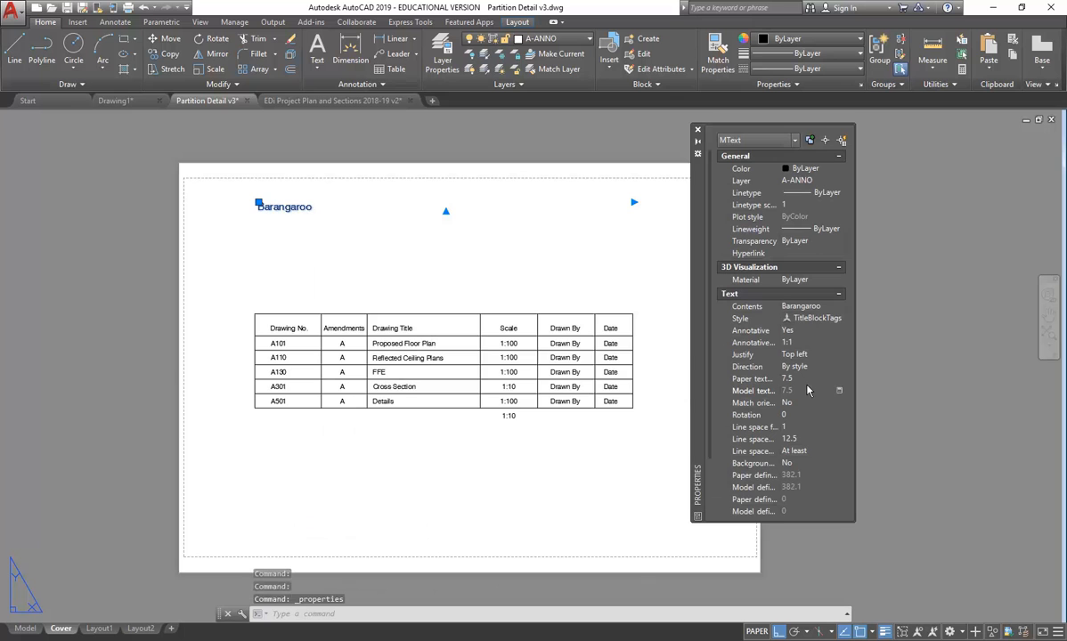
{"action": "left_click", "coordinate": [811, 379]}
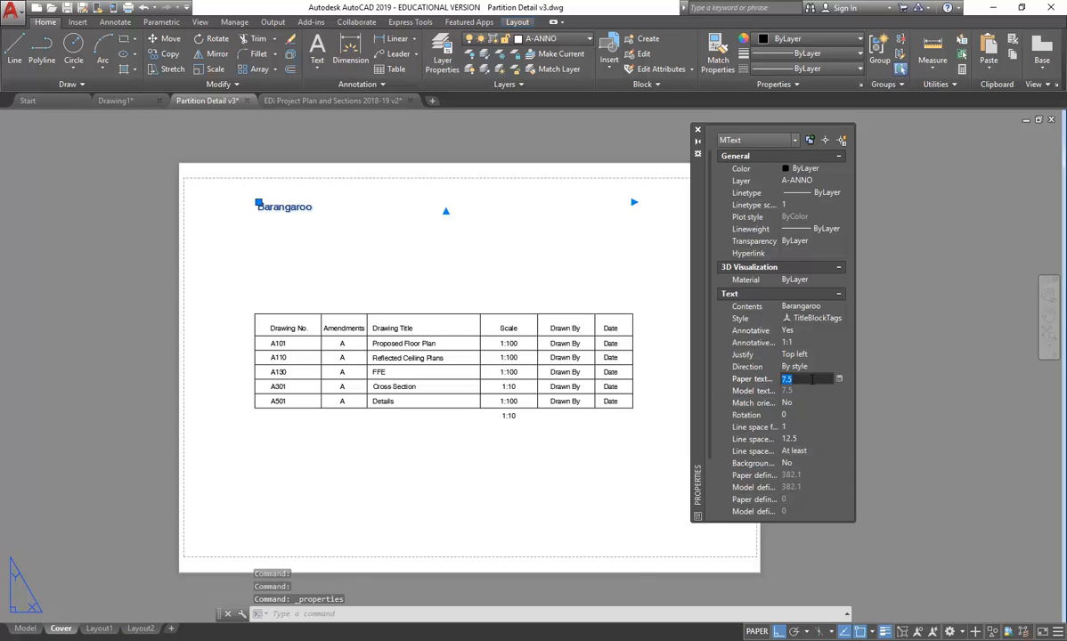
{"action": "type", "text": "12.5"}
{"action": "key", "text": "Return"}
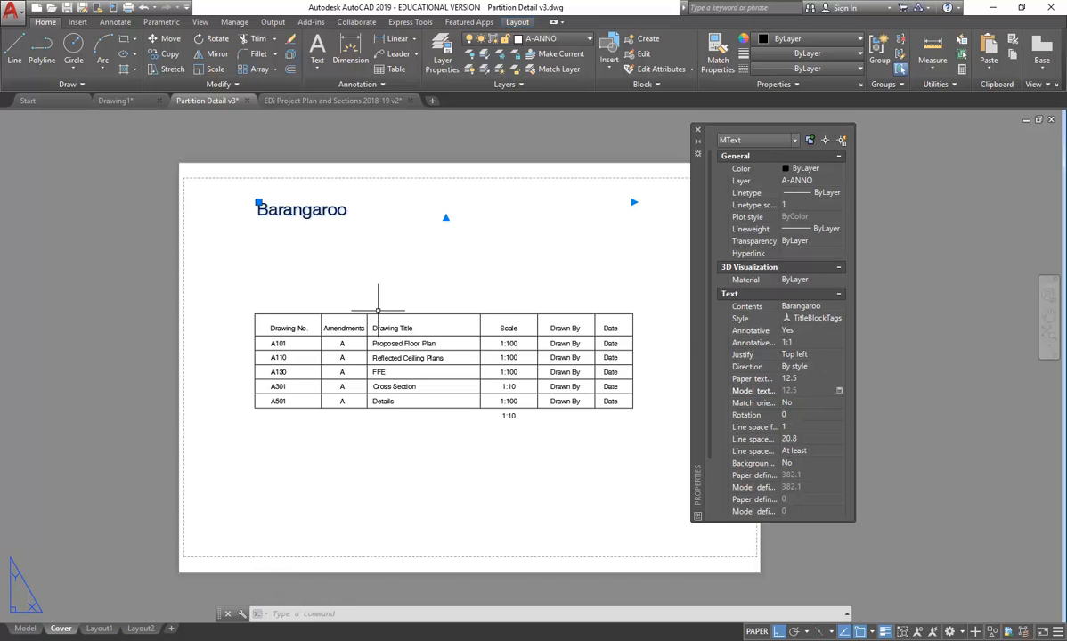
{"action": "left_click", "coordinate": [839, 355]}
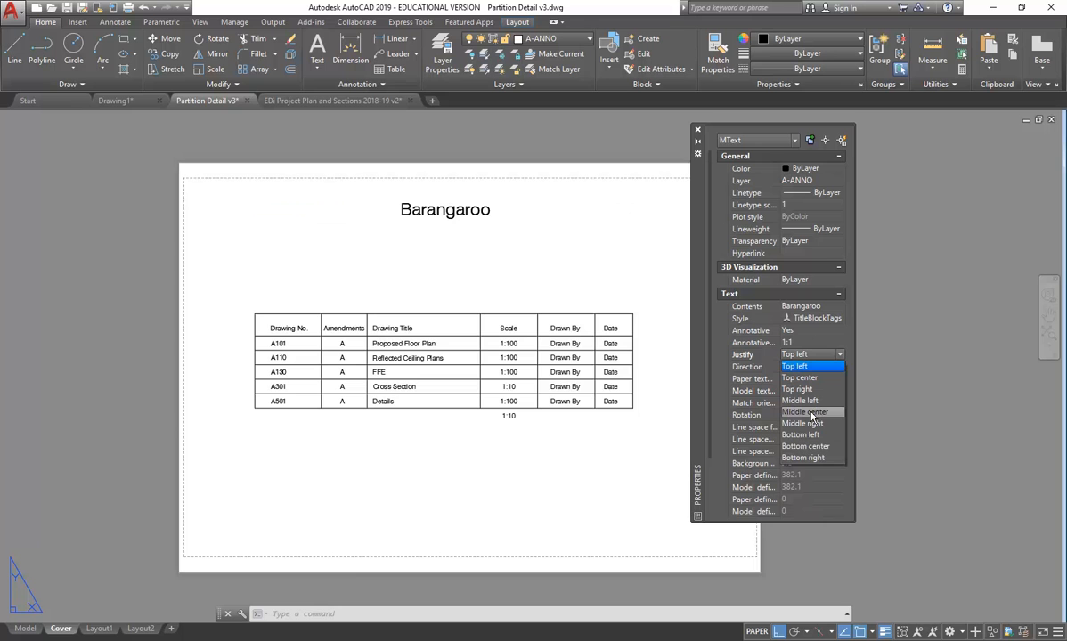
{"action": "left_click", "coordinate": [811, 413]}
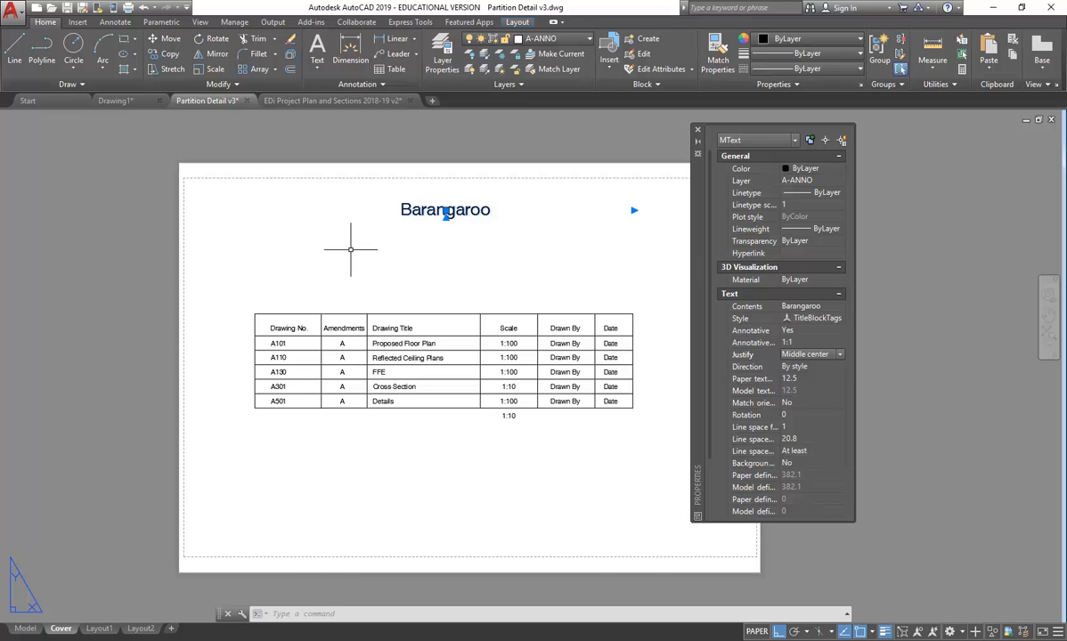
{"action": "double_click", "coordinate": [494, 211]}
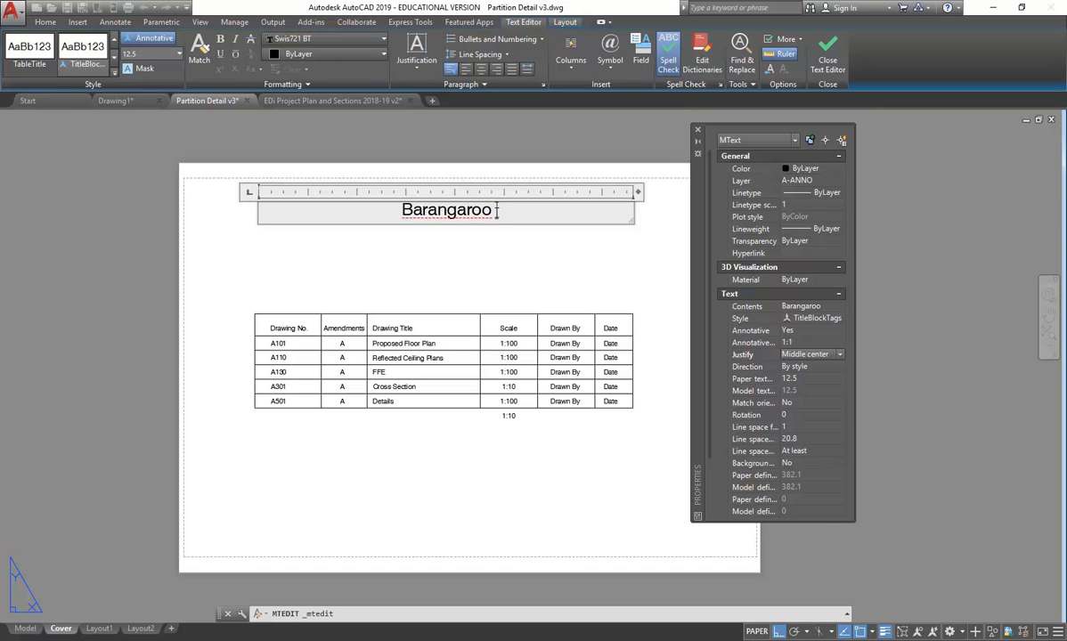
- Extend the heading to 'Barangaroo Amenities Facilities Documentation Drawings', fixing the Draqwings typo
{"action": "type", "text": "Amenitie"}
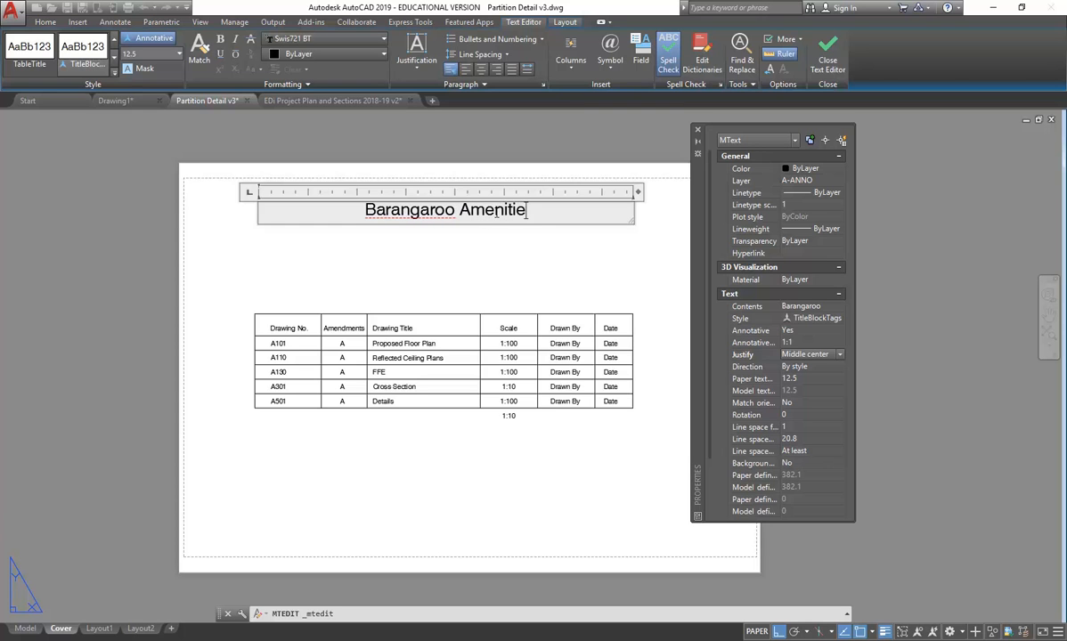
{"action": "type", "text": "s"}
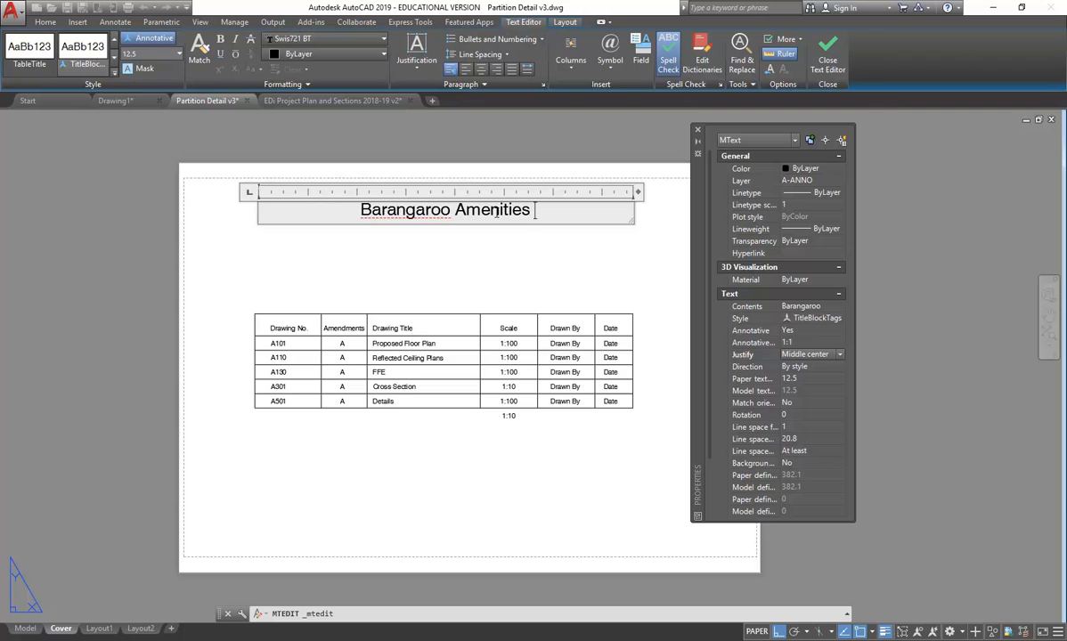
{"action": "type", "text": " Facil"}
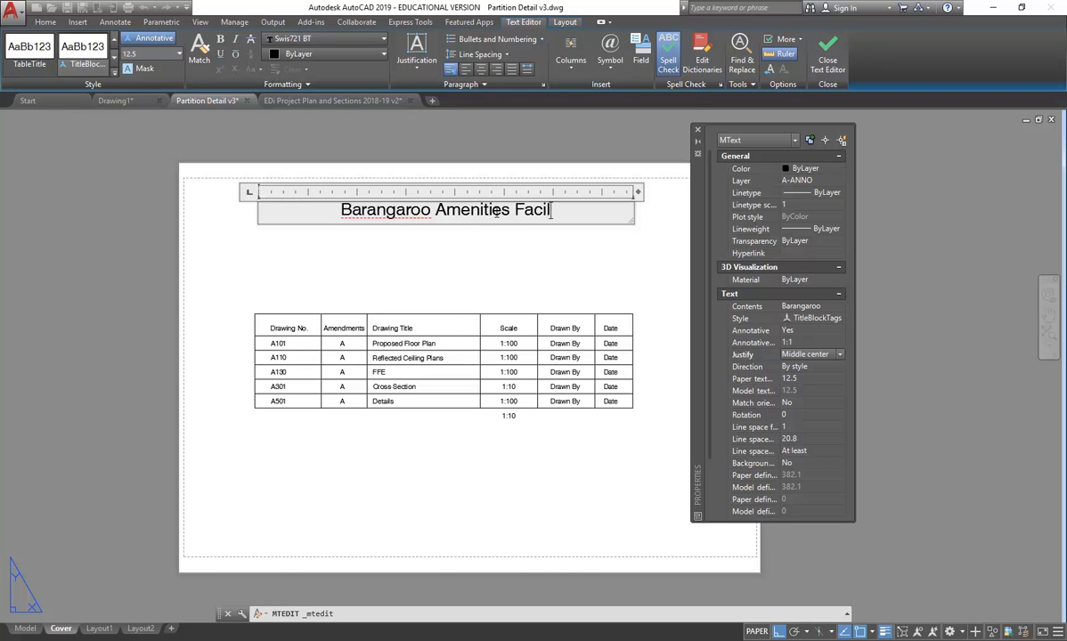
{"action": "type", "text": "ities"}
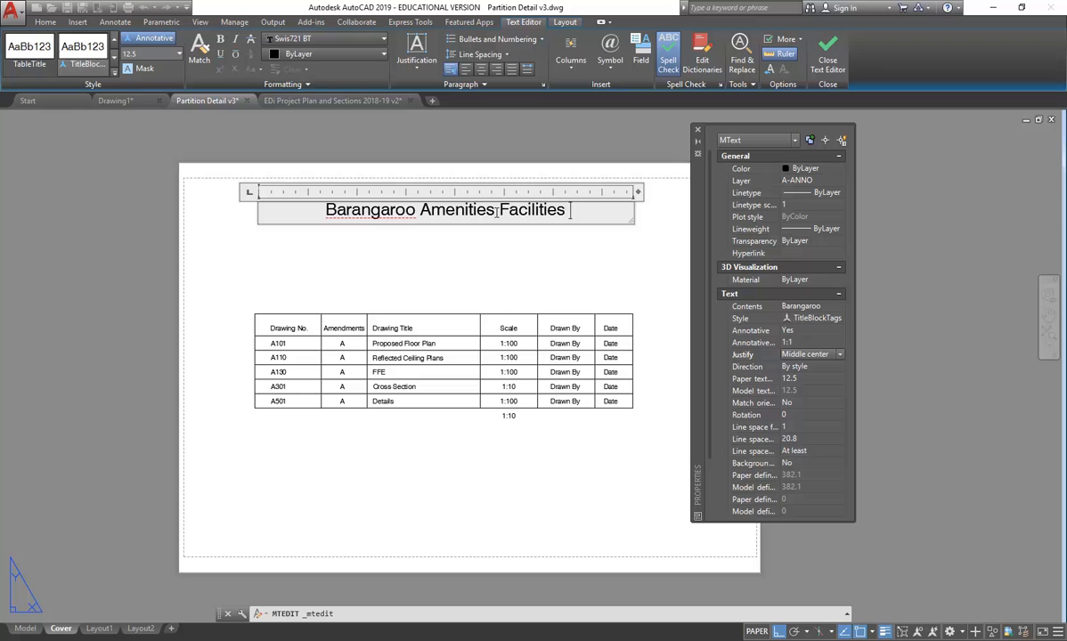
{"action": "type", "text": "Doc"}
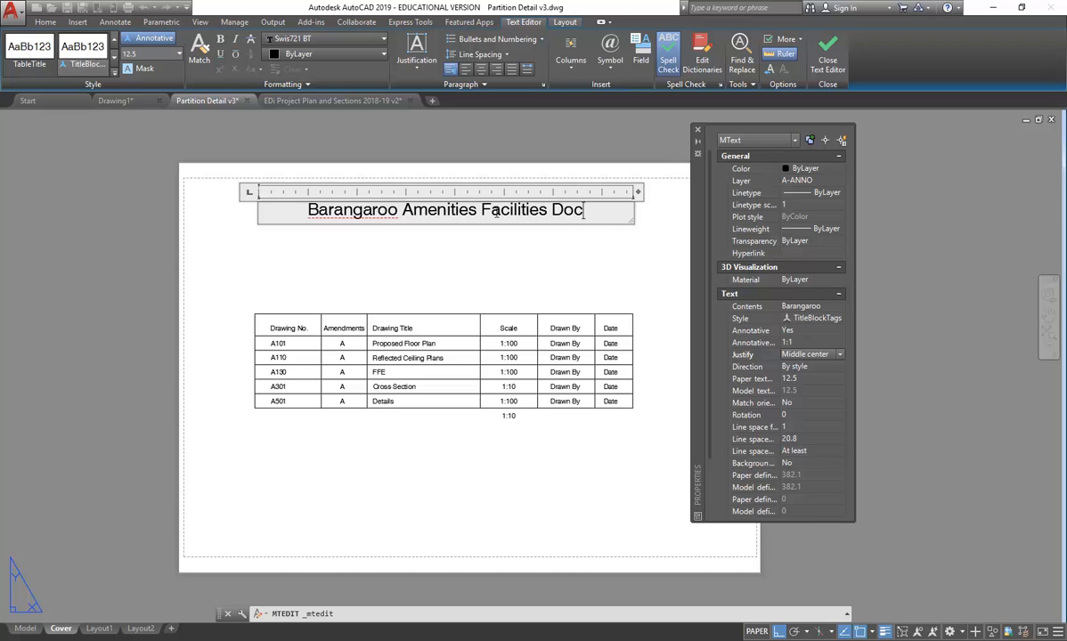
{"action": "type", "text": "umentation"}
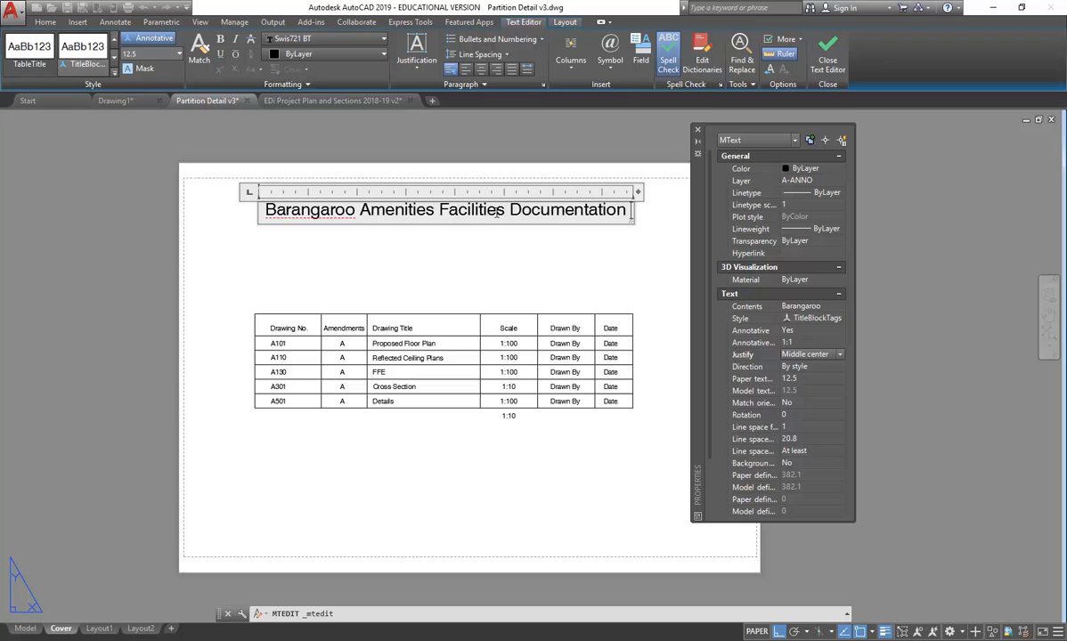
{"action": "type", "text": " Draqwings"}
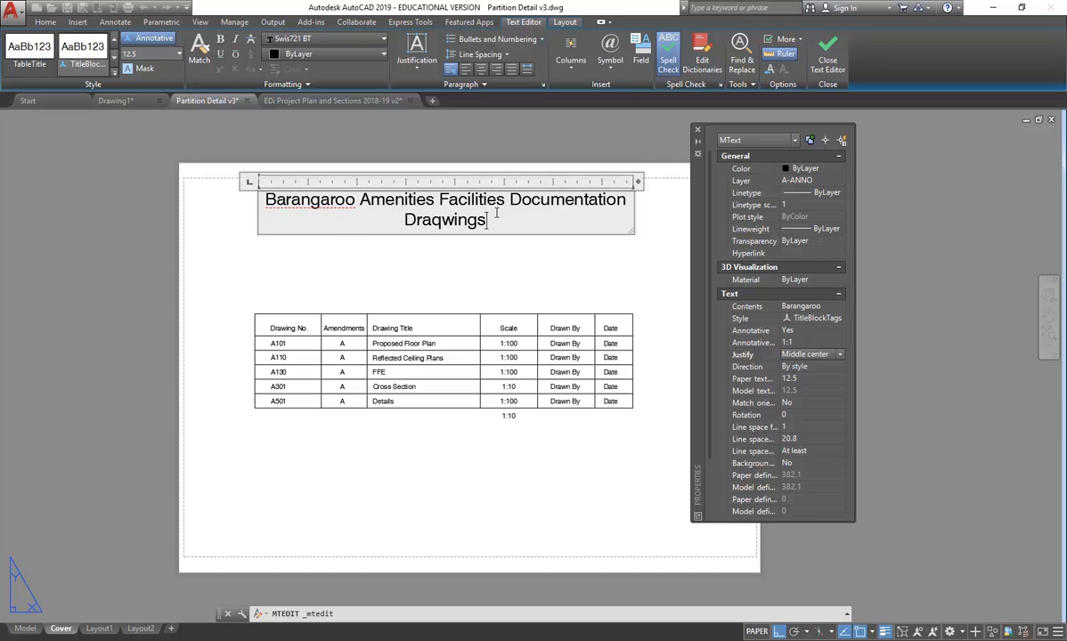
{"action": "left_click", "coordinate": [439, 222]}
{"action": "key", "text": "BackSpace"}
{"action": "left_click", "coordinate": [476, 267]}
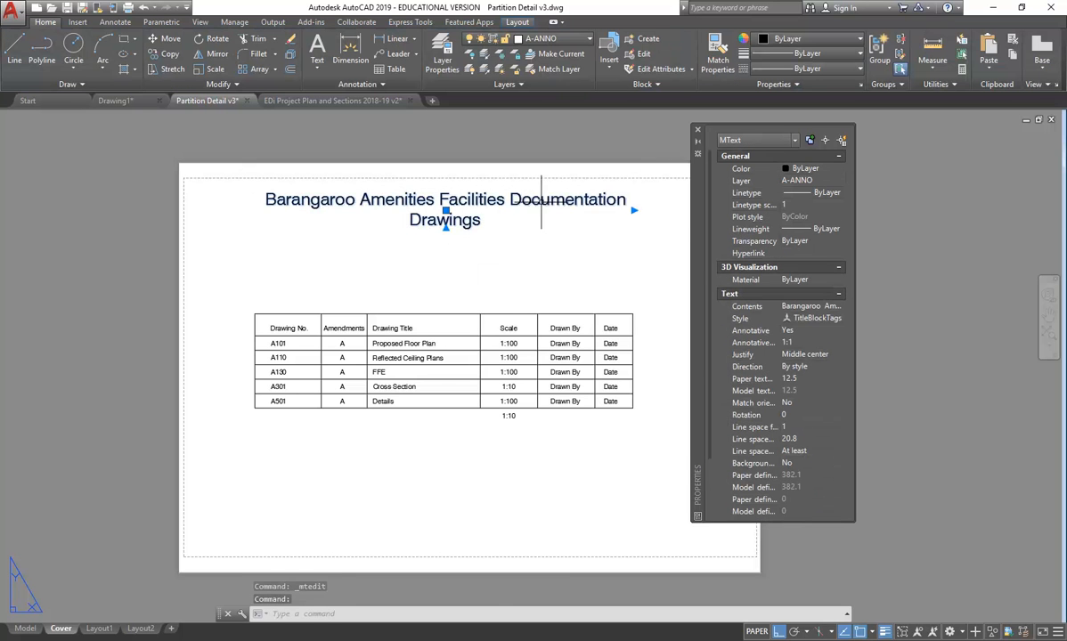
- Widen the title's text box so it fits on one line and close Properties
{"action": "left_click", "coordinate": [633, 210]}
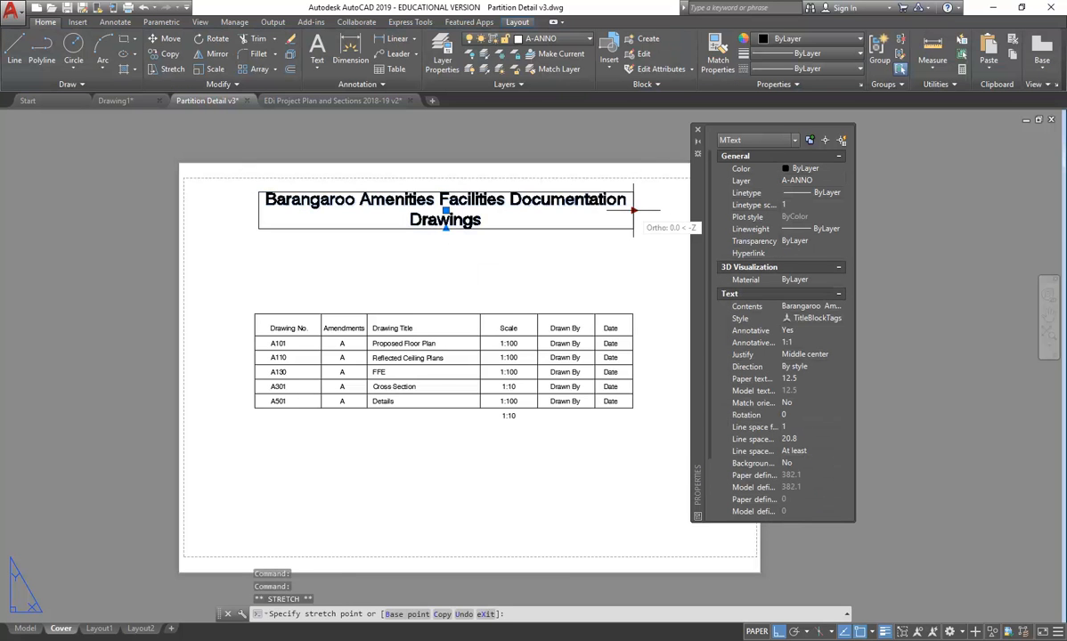
{"action": "left_click", "coordinate": [648, 211]}
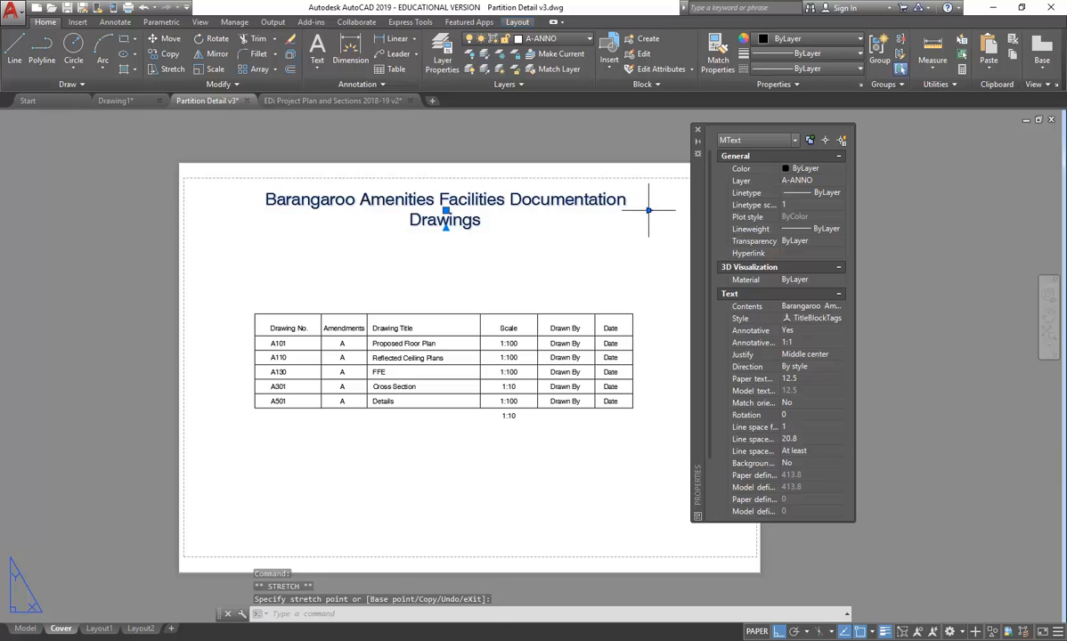
{"action": "left_click", "coordinate": [670, 211]}
{"action": "left_click", "coordinate": [698, 131]}
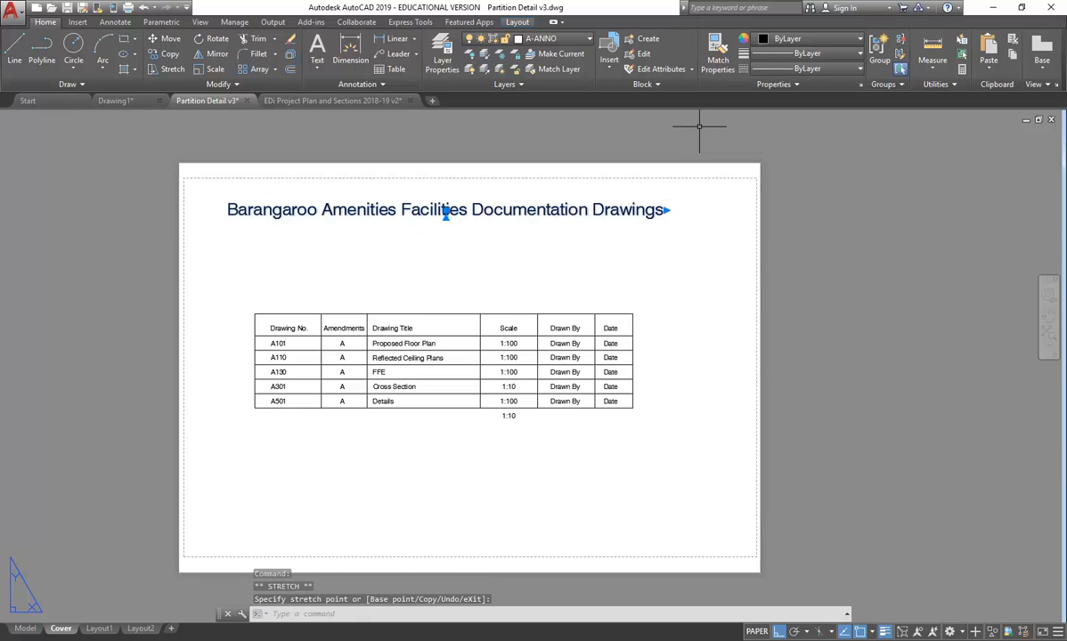
{"action": "key", "text": "Escape"}
{"action": "key", "text": "Escape"}
{"action": "middle_click_drag", "start_coordinate": [348, 275], "coordinate": [461, 274]}
- Zoom All (Z, A) to fit the whole Cover sheet in view
{"action": "type", "text": "z"}
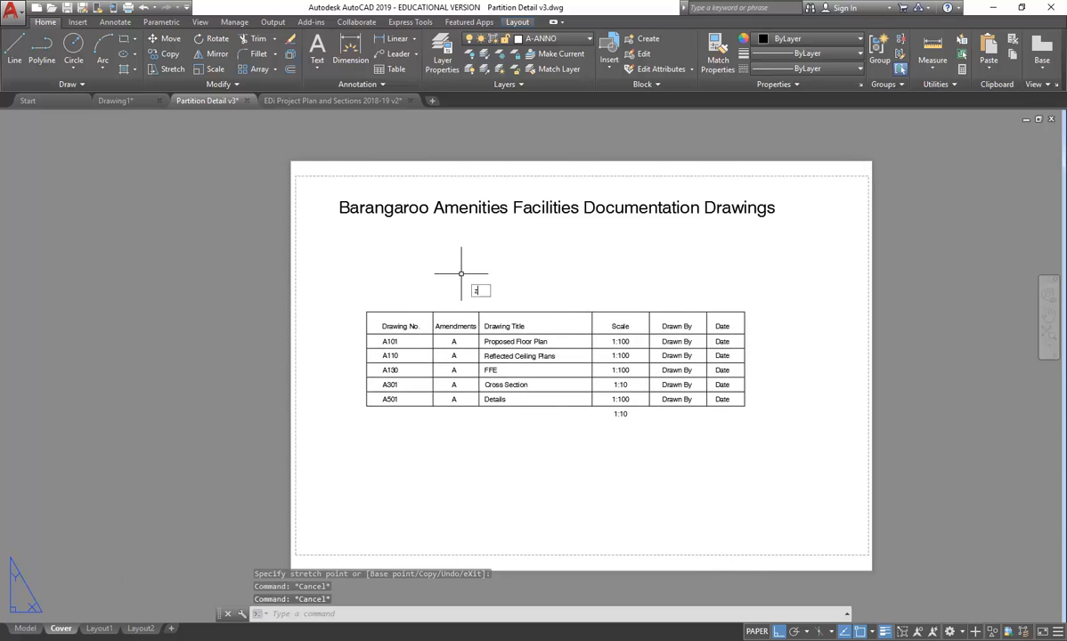
{"action": "key", "text": "Return"}
{"action": "type", "text": "a"}
{"action": "key", "text": "Return"}
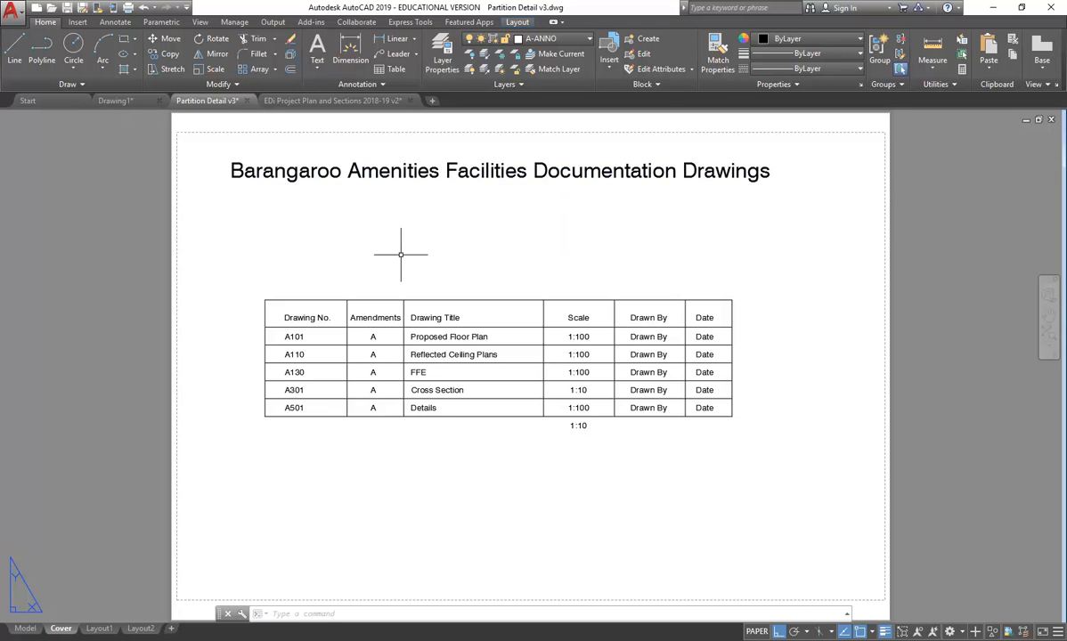
- Select the Barangaroo title and start copying it from a base point on the title
{"action": "double_click", "coordinate": [445, 171]}
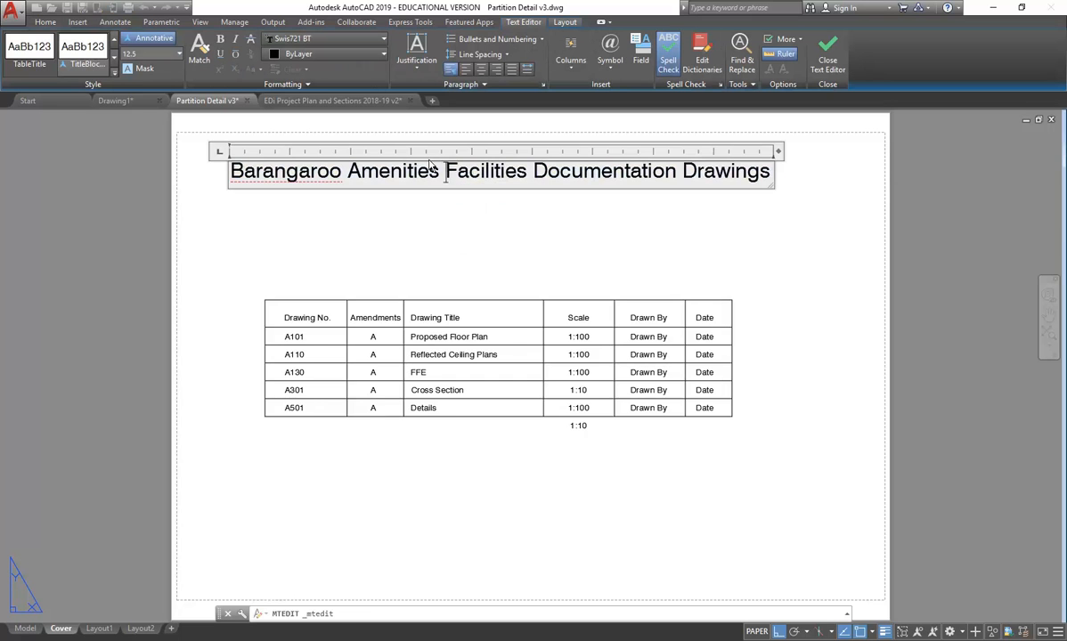
{"action": "left_click", "coordinate": [434, 228]}
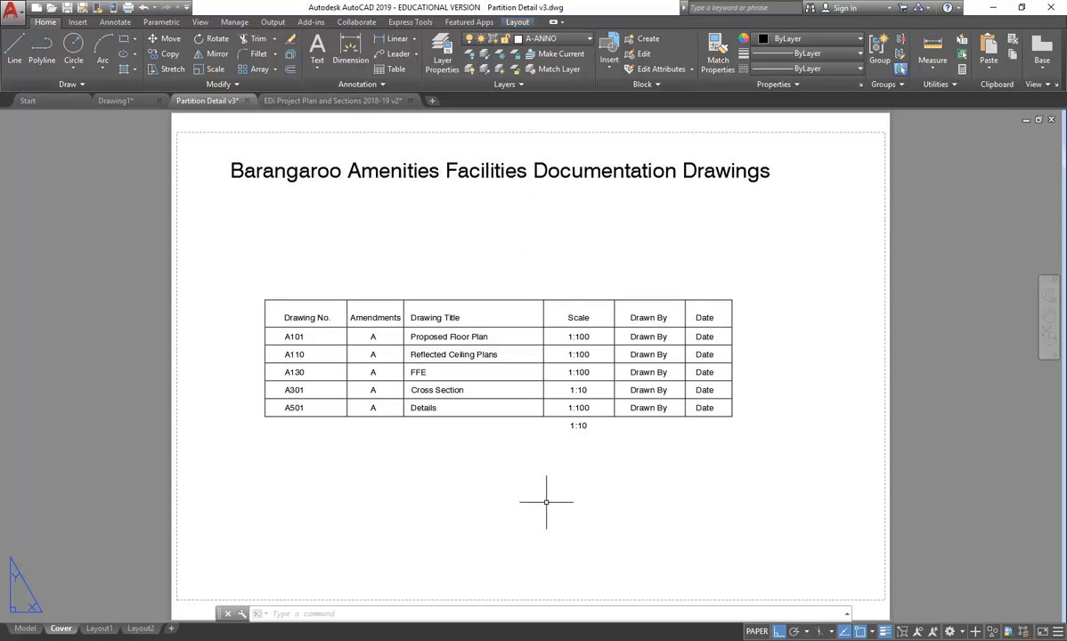
{"action": "left_click", "coordinate": [606, 161]}
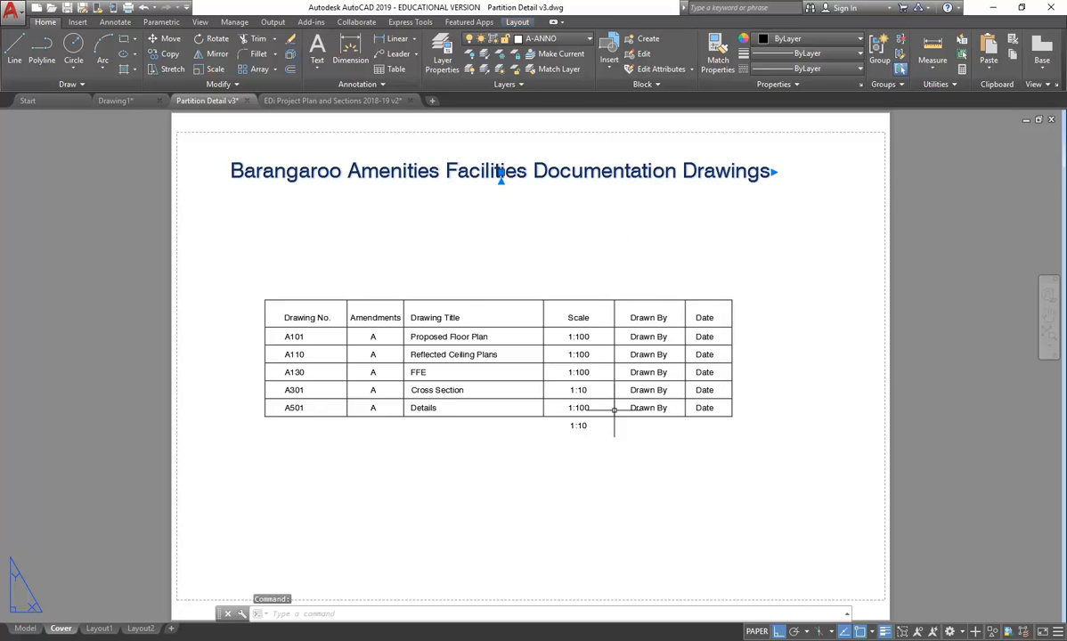
{"action": "left_click", "coordinate": [163, 56]}
{"action": "left_click", "coordinate": [220, 173]}
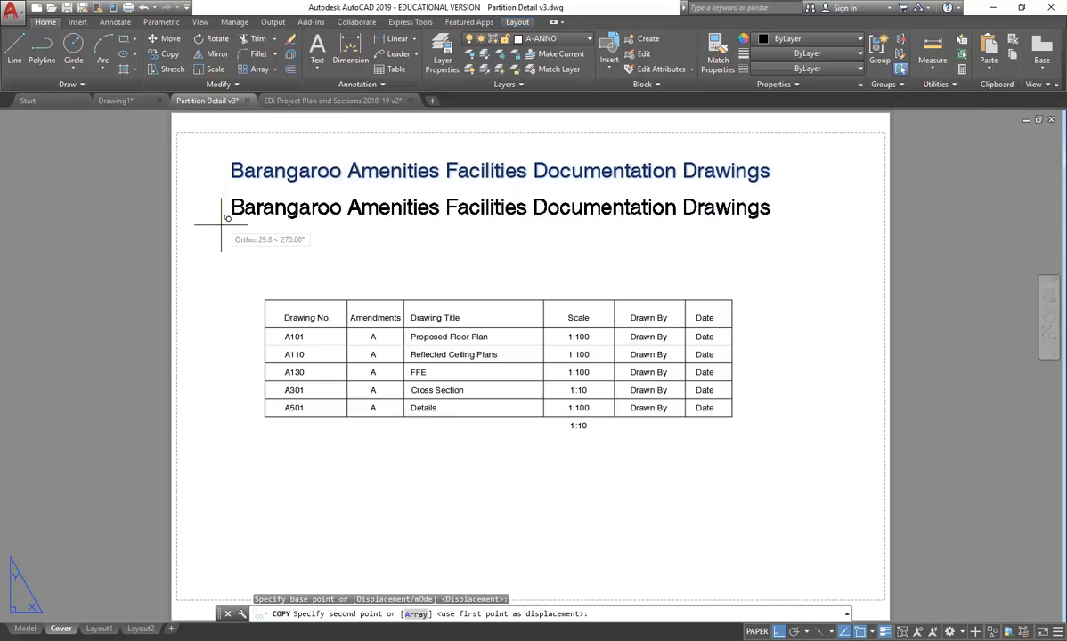
- Place the title copy just below the title, then move both titles slightly lower
{"action": "left_click", "coordinate": [221, 217]}
{"action": "key", "text": "Escape"}
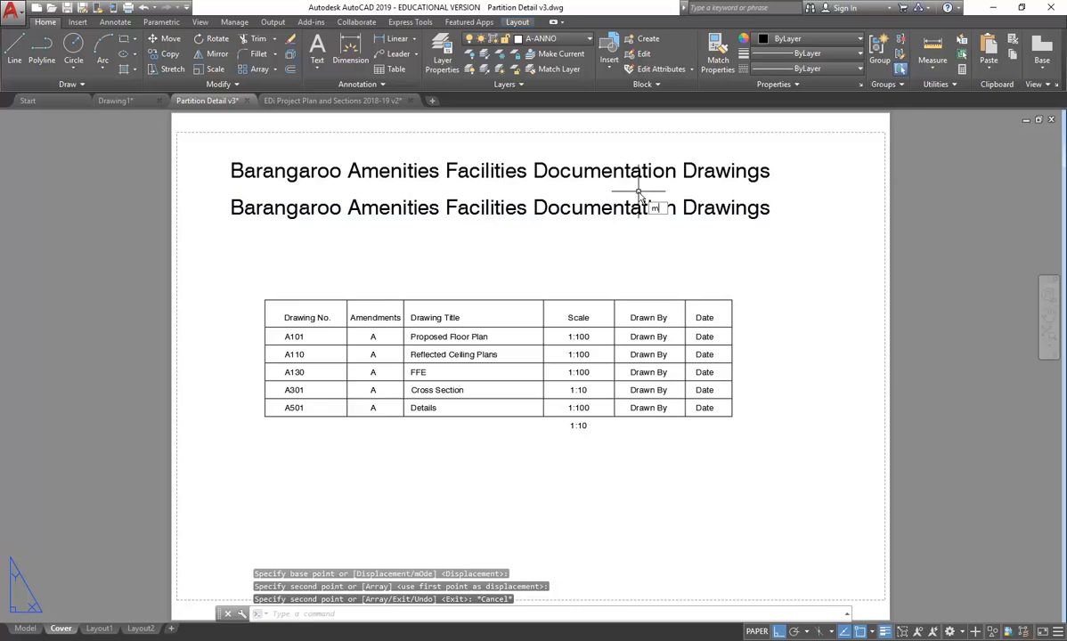
{"action": "type", "text": "m"}
{"action": "key", "text": "Return"}
{"action": "left_click", "coordinate": [522, 239]}
{"action": "left_click", "coordinate": [442, 148]}
{"action": "key", "text": "Return"}
{"action": "left_click", "coordinate": [215, 231]}
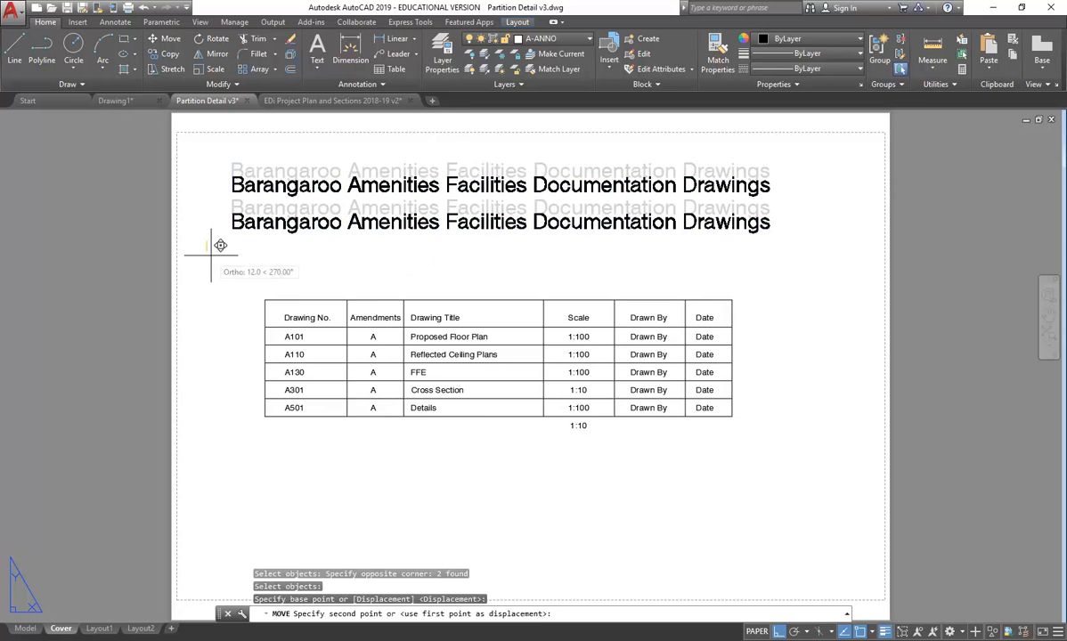
{"action": "left_click", "coordinate": [215, 244]}
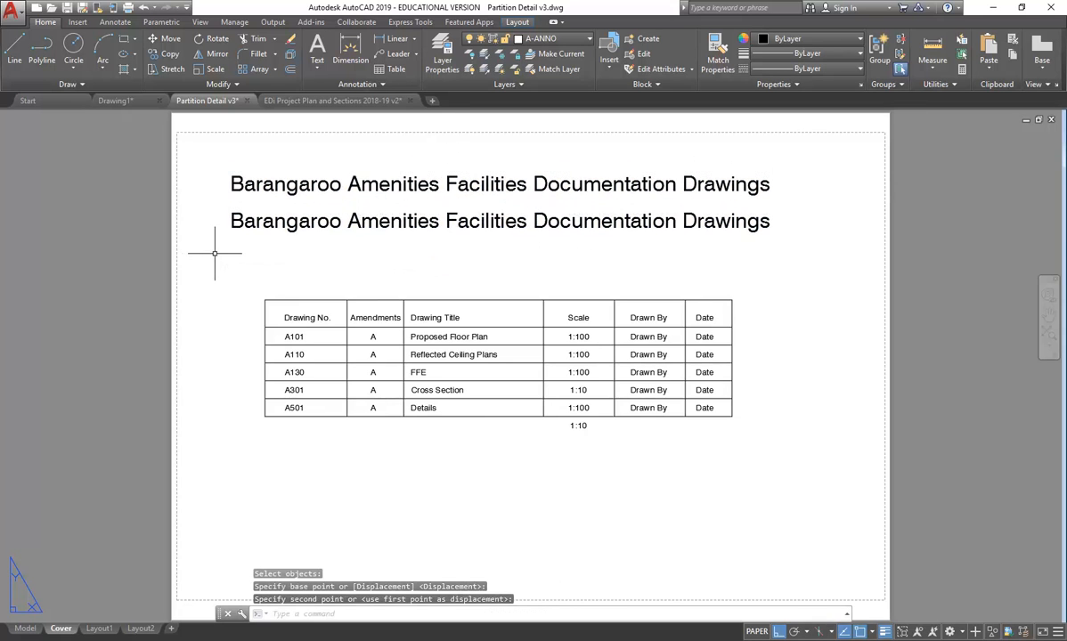
{"action": "double_click", "coordinate": [388, 221]}
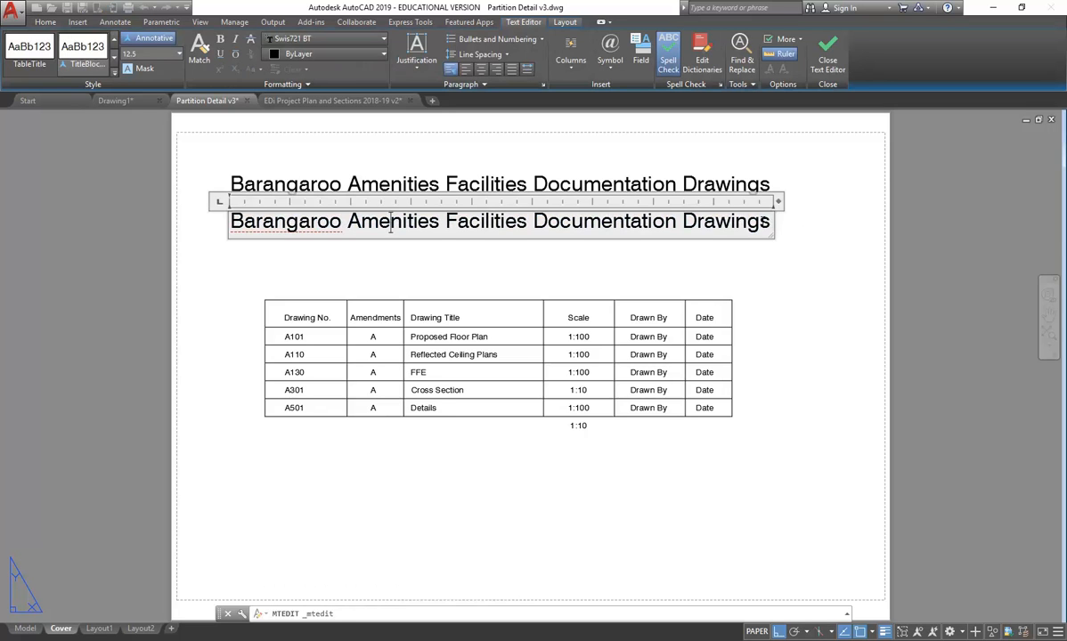
{"action": "left_click_drag", "start_coordinate": [770, 222], "coordinate": [191, 190]}
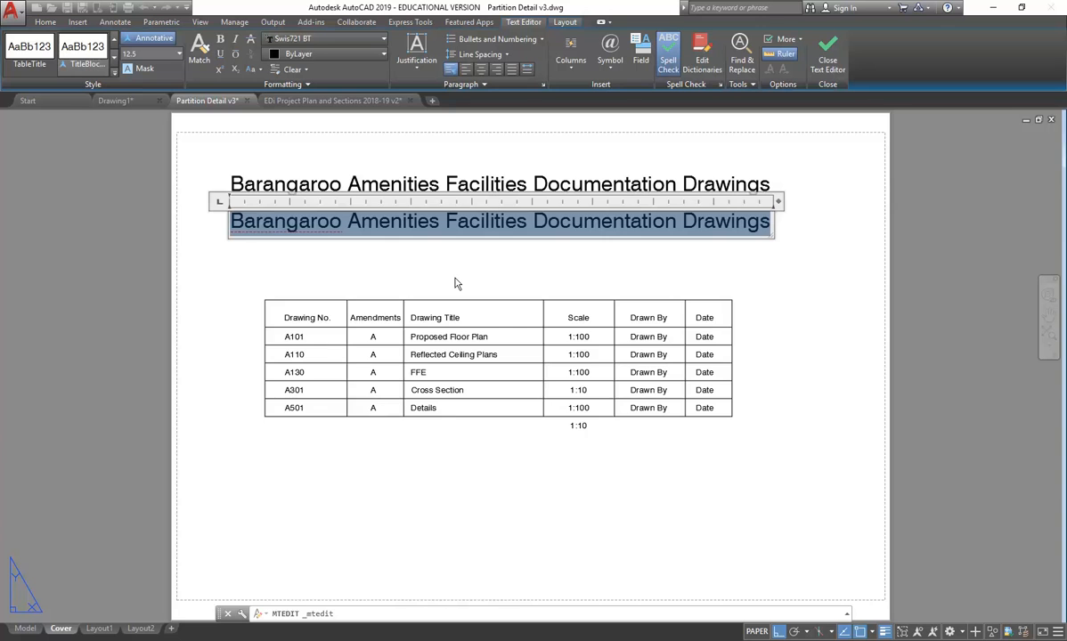
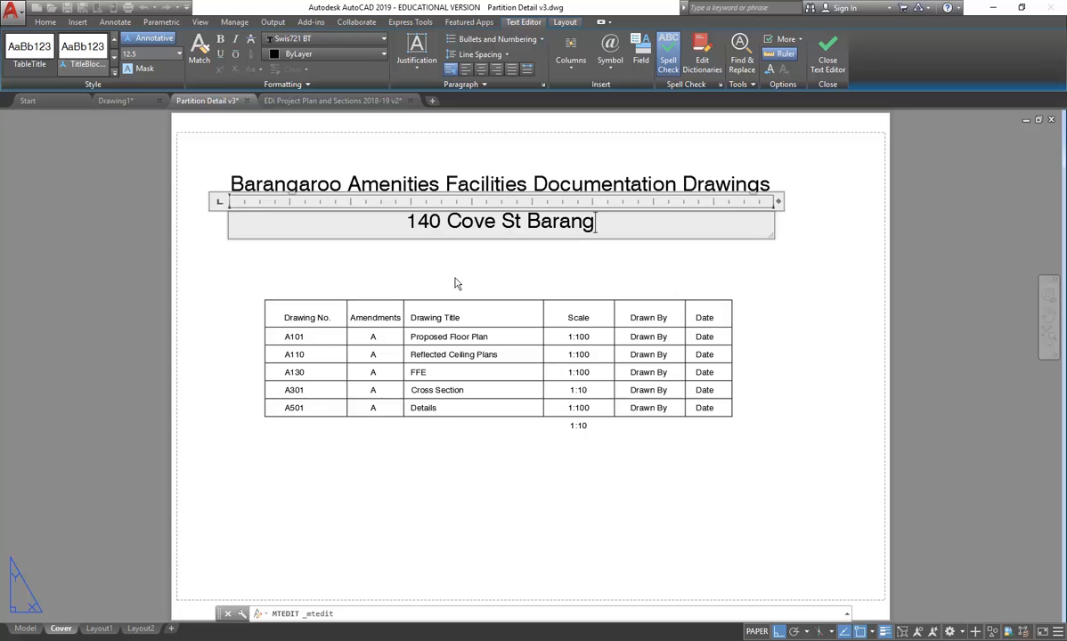
{"action": "left_click", "coordinate": [454, 281]}
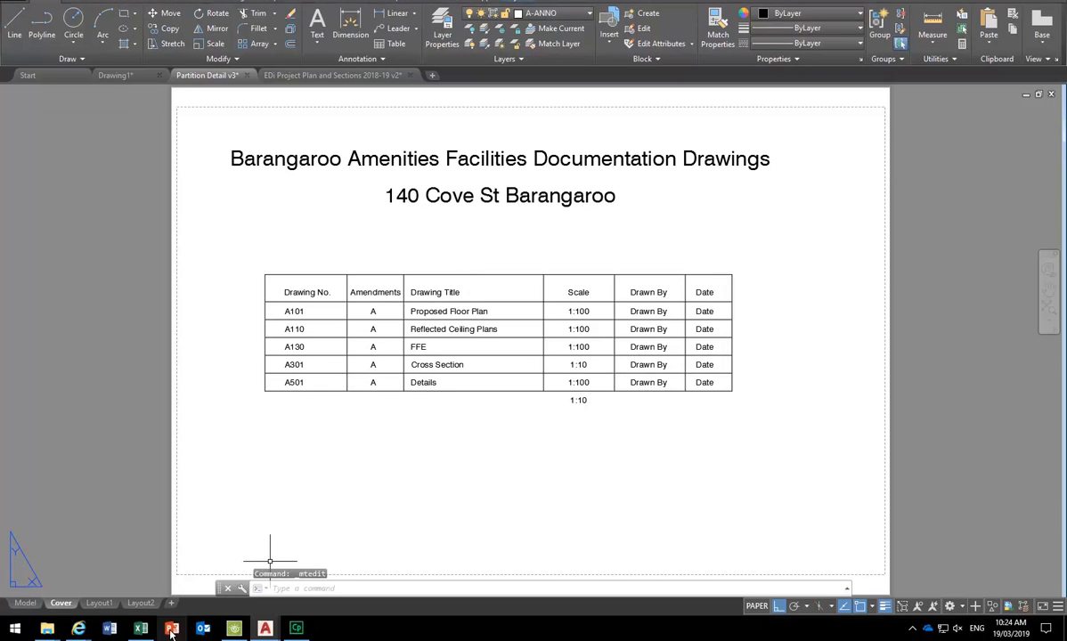
{"action": "mouse_move", "coordinate": [80, 629]}
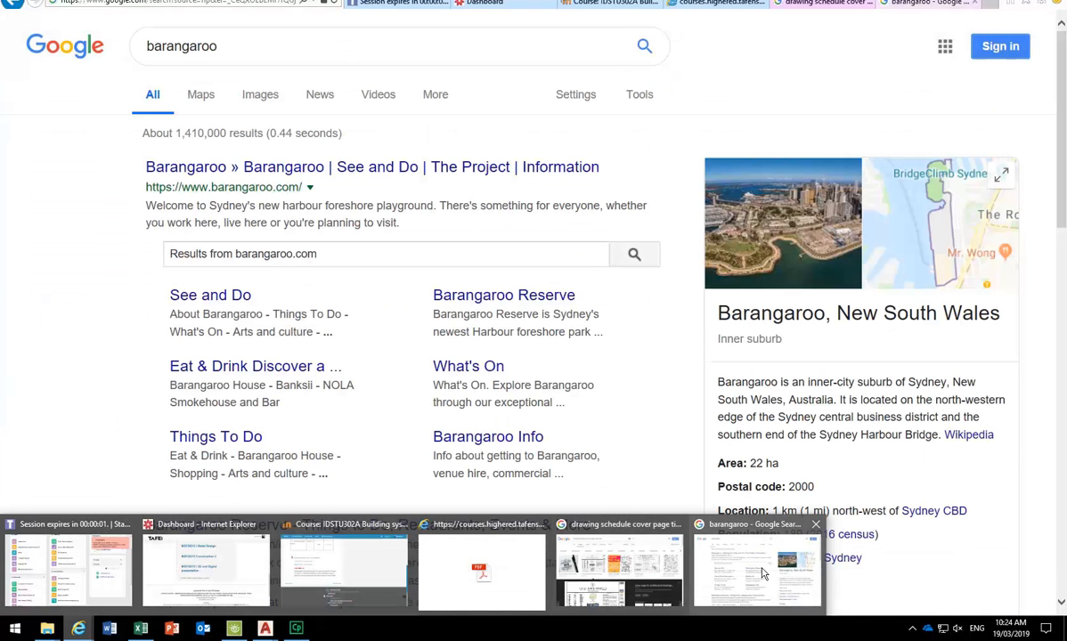
{"action": "left_click", "coordinate": [761, 575]}
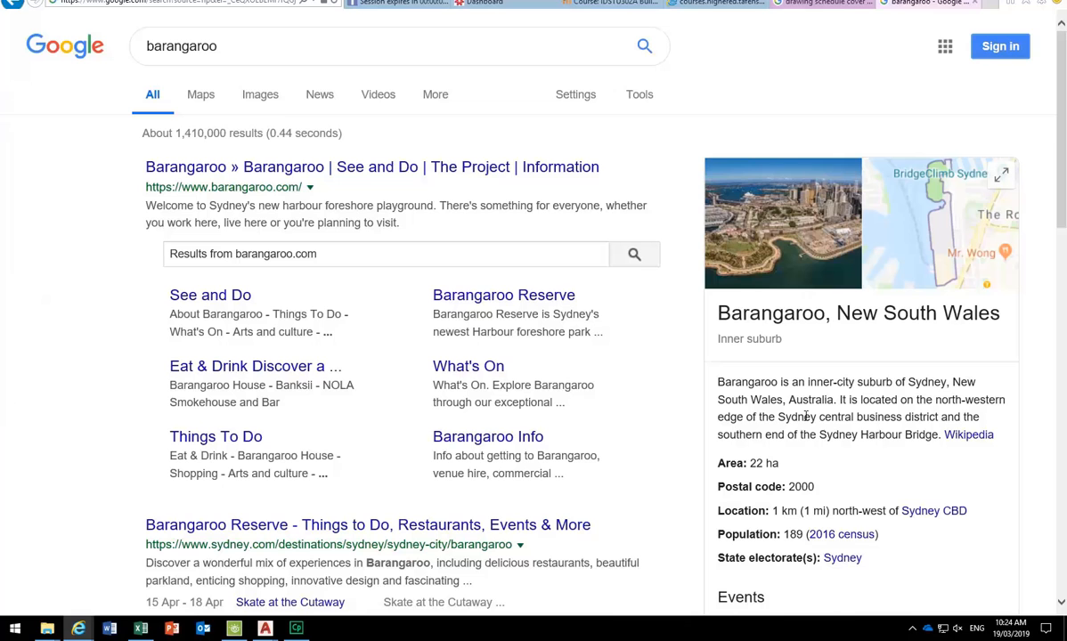
{"action": "left_click", "coordinate": [889, 219]}
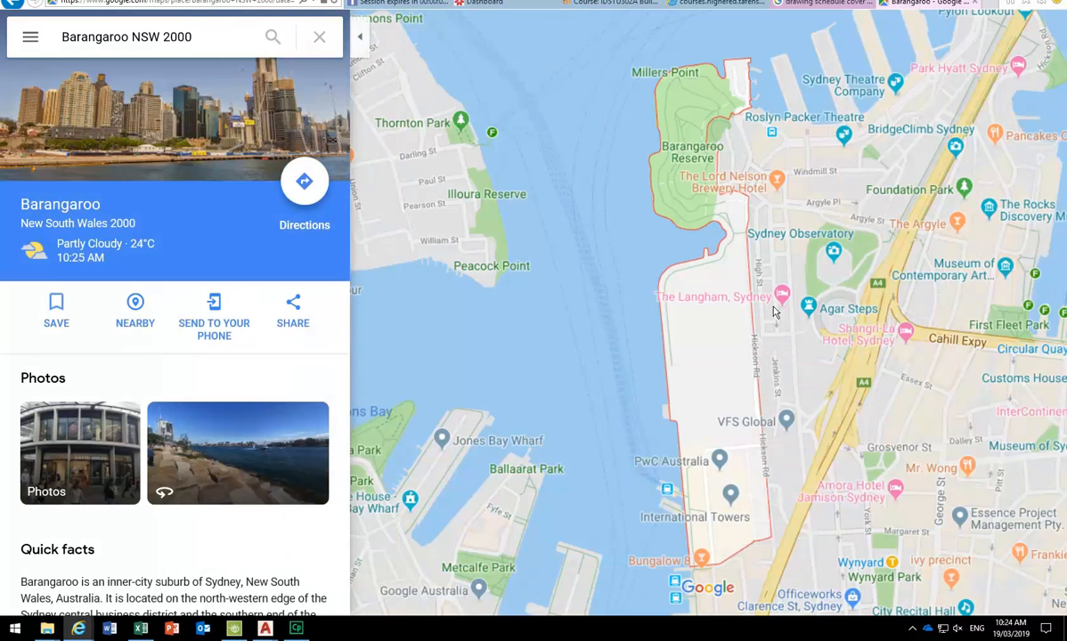
{"action": "scroll", "coordinate": [764, 329], "scroll_direction": "up", "scroll_amount": 3}
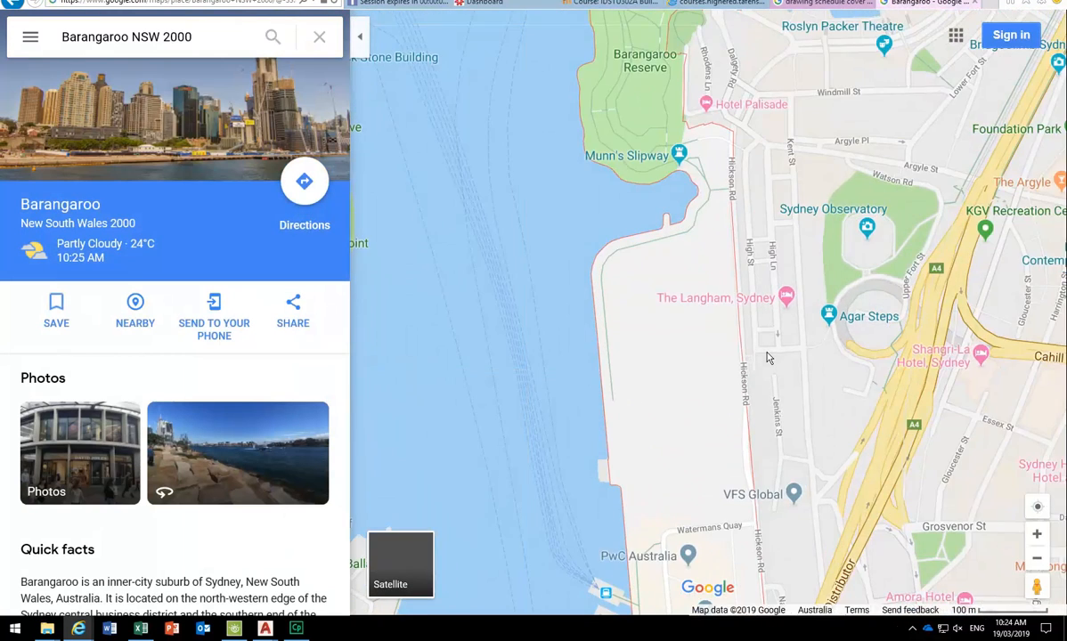
{"action": "scroll", "coordinate": [739, 401], "scroll_direction": "down", "scroll_amount": 1}
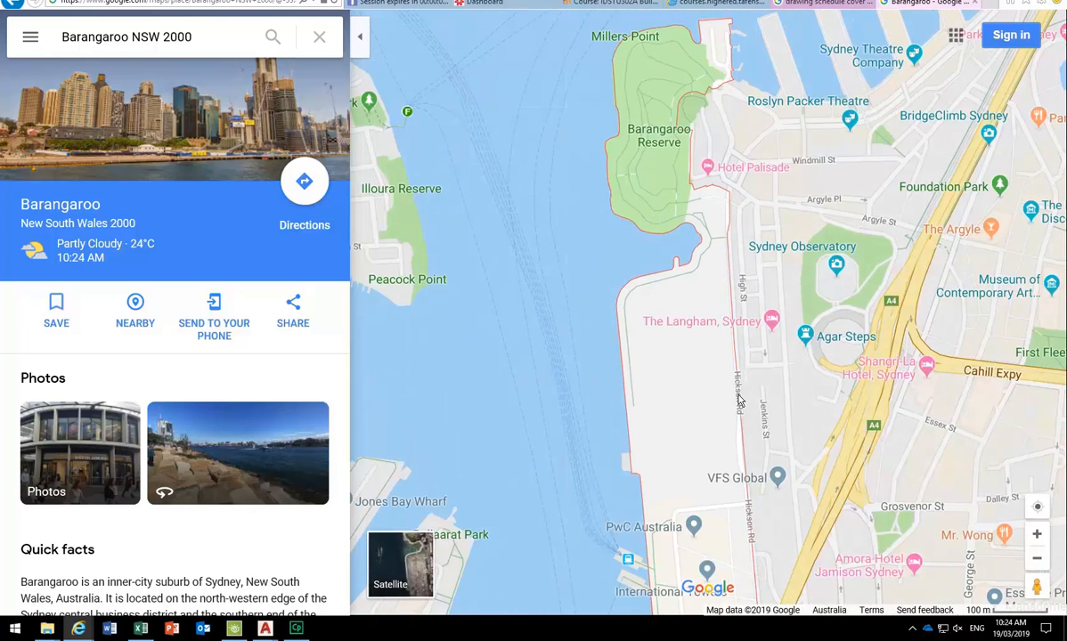
{"action": "left_click_drag", "start_coordinate": [686, 410], "coordinate": [691, 265]}
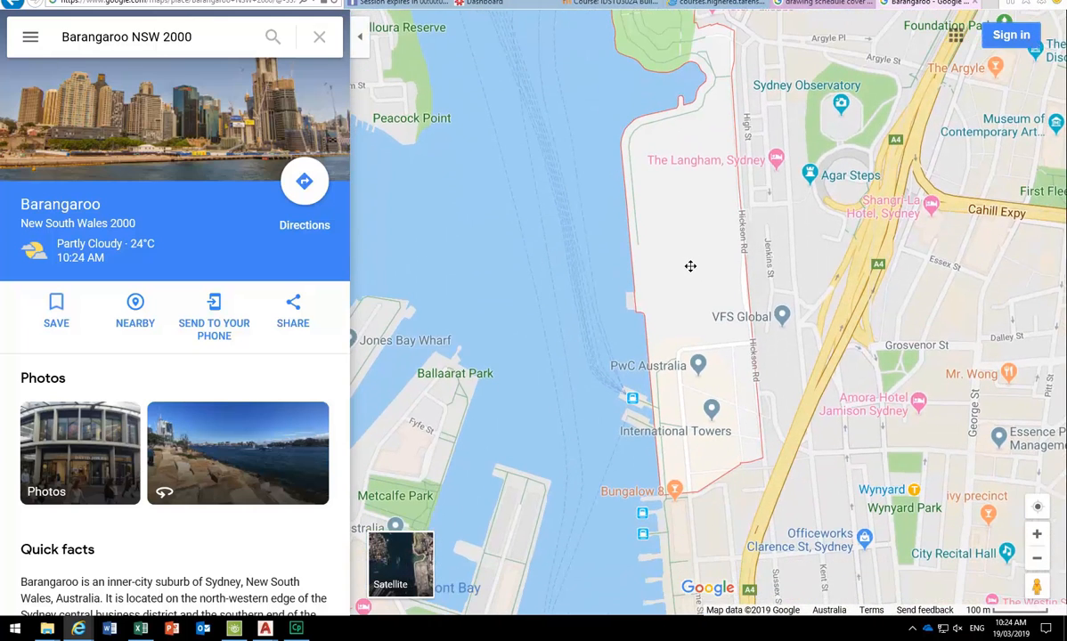
{"action": "scroll", "coordinate": [699, 345], "scroll_direction": "up", "scroll_amount": 1}
{"action": "left_click_drag", "start_coordinate": [670, 448], "coordinate": [622, 312]}
{"action": "scroll", "coordinate": [616, 317], "scroll_direction": "up", "scroll_amount": 1}
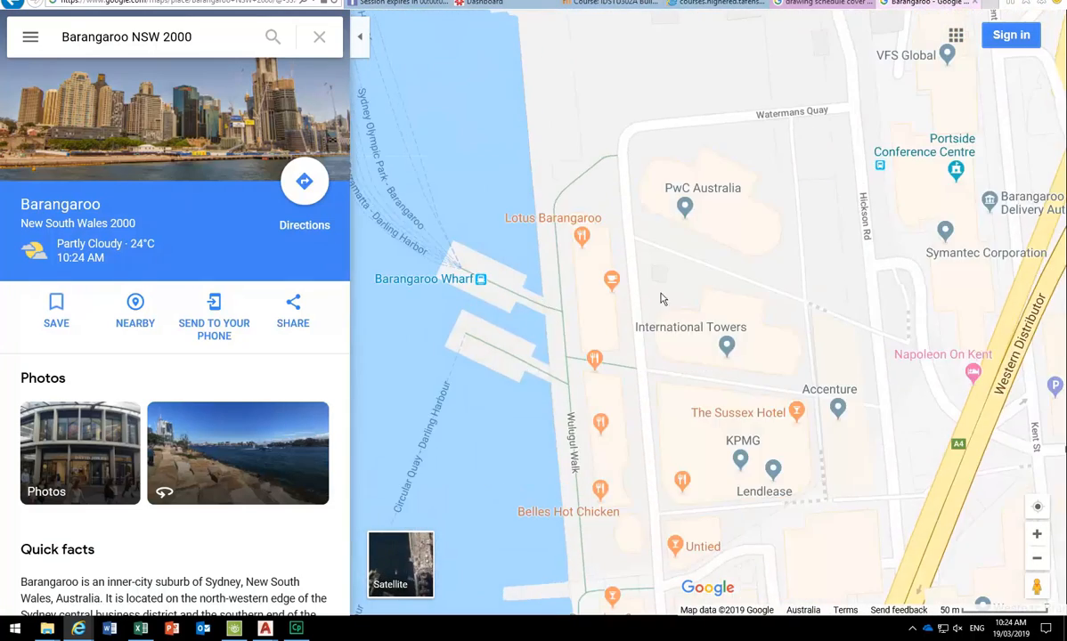
{"action": "scroll", "coordinate": [709, 402], "scroll_direction": "up", "scroll_amount": 1}
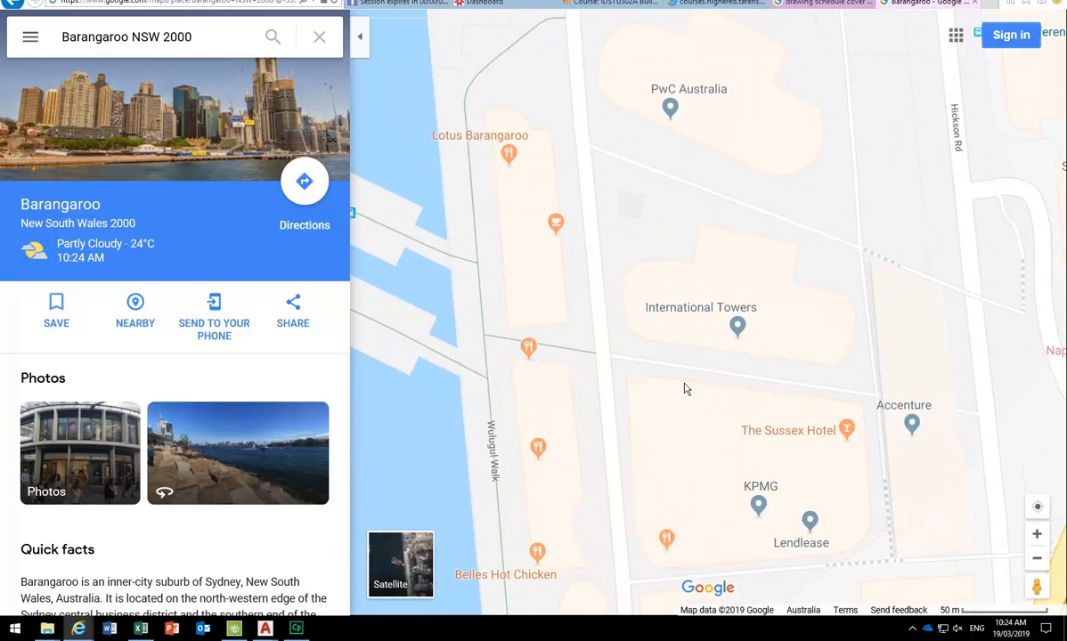
{"action": "scroll", "coordinate": [738, 367], "scroll_direction": "up", "scroll_amount": 1}
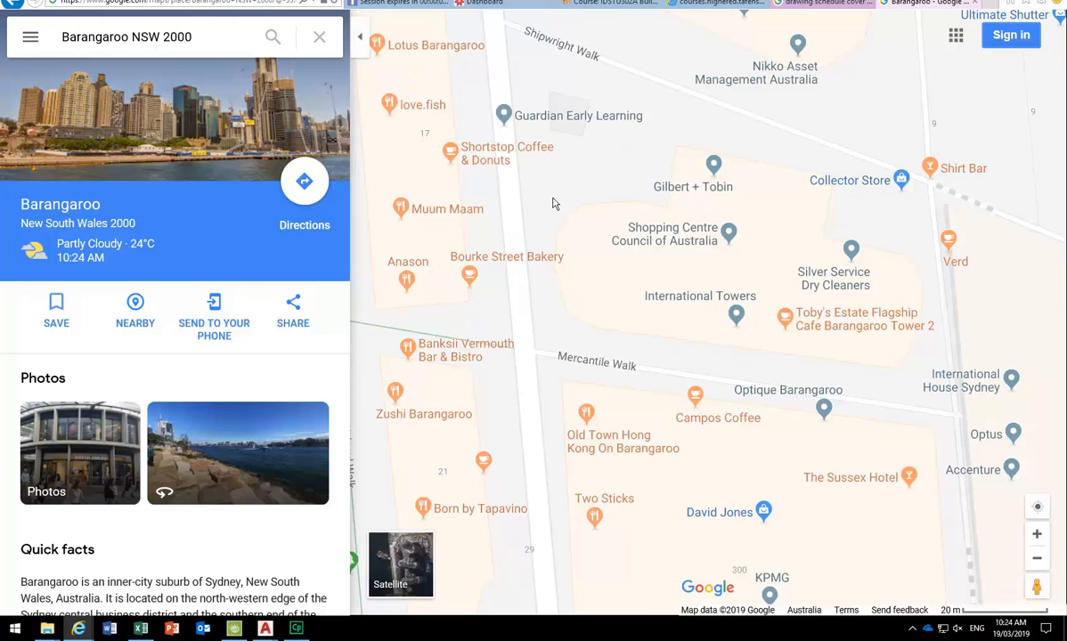
{"action": "scroll", "coordinate": [684, 366], "scroll_direction": "down", "scroll_amount": 1}
{"action": "scroll", "coordinate": [684, 366], "scroll_direction": "down", "scroll_amount": 1}
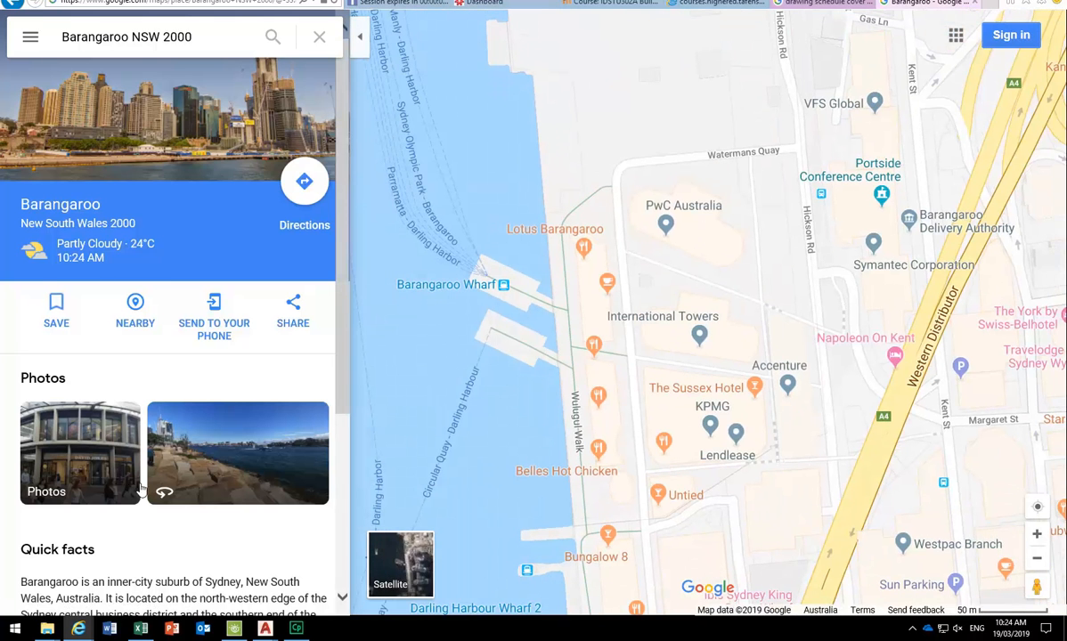
{"action": "scroll", "coordinate": [125, 486], "scroll_direction": "down", "scroll_amount": 3}
{"action": "scroll", "coordinate": [128, 511], "scroll_direction": "up", "scroll_amount": 3}
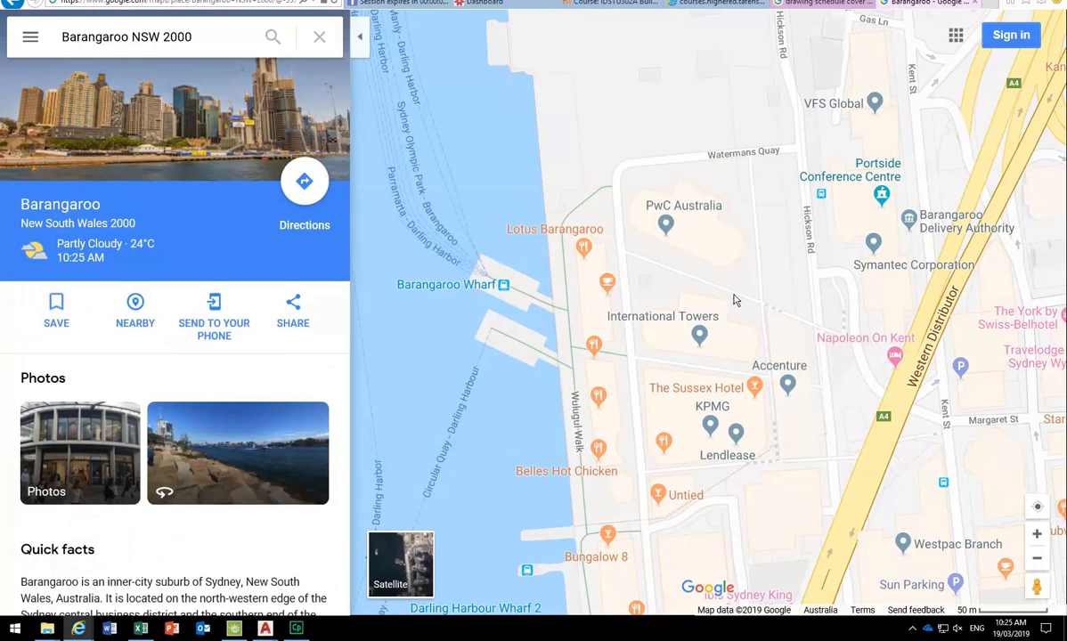
{"action": "left_click", "coordinate": [981, 6]}
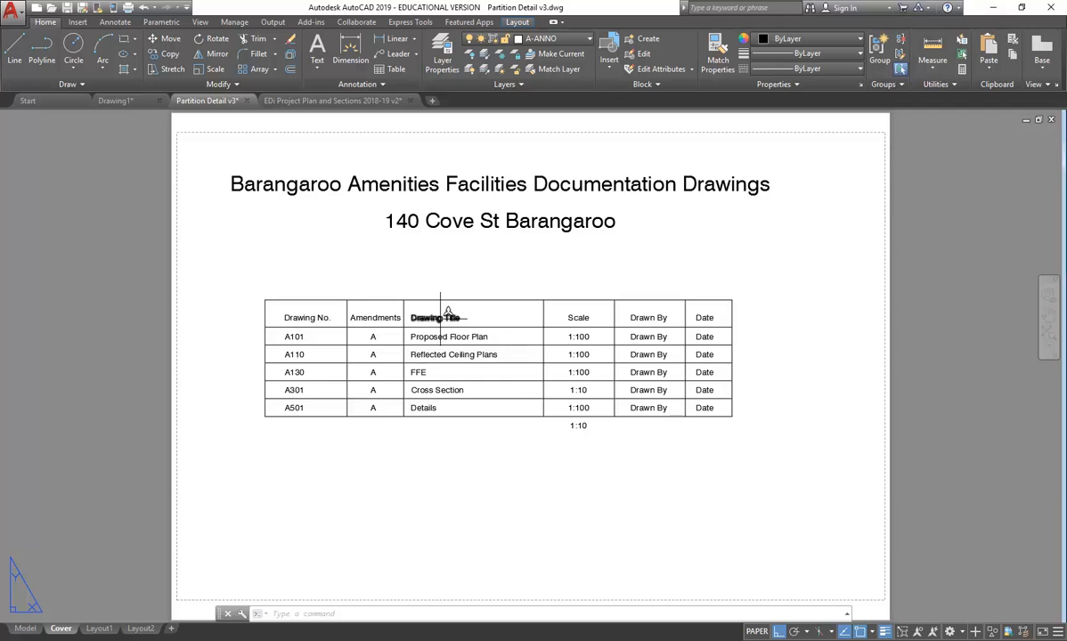
- Copy the street address text to a new line just below it
{"action": "scroll", "coordinate": [435, 285], "scroll_direction": "down", "scroll_amount": 1}
{"action": "scroll", "coordinate": [449, 316], "scroll_direction": "up", "scroll_amount": 1}
{"action": "left_click", "coordinate": [497, 228]}
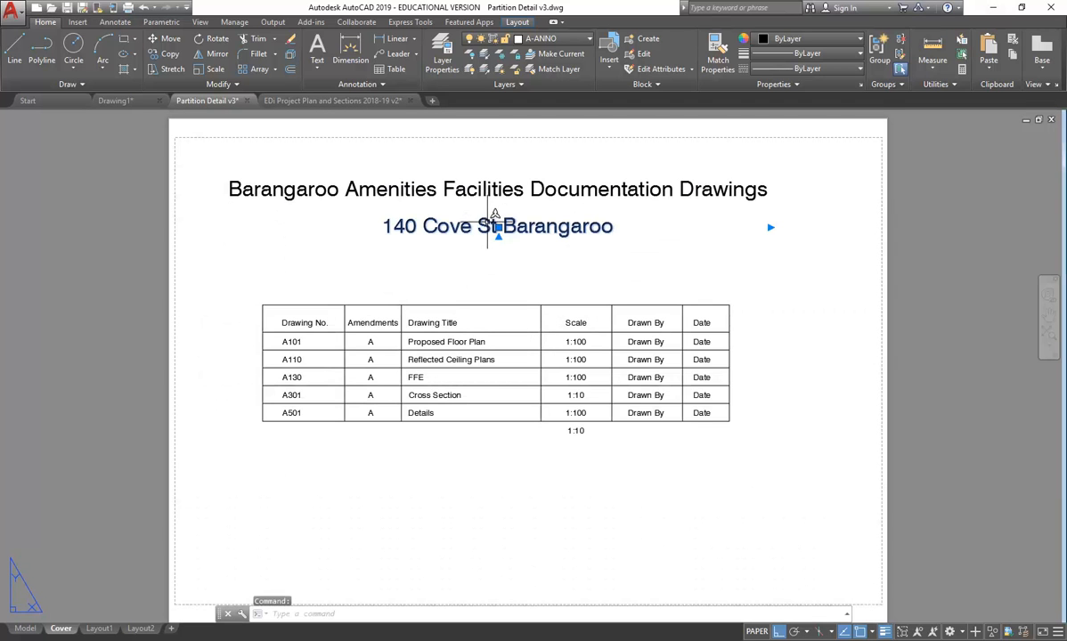
{"action": "left_click", "coordinate": [163, 59]}
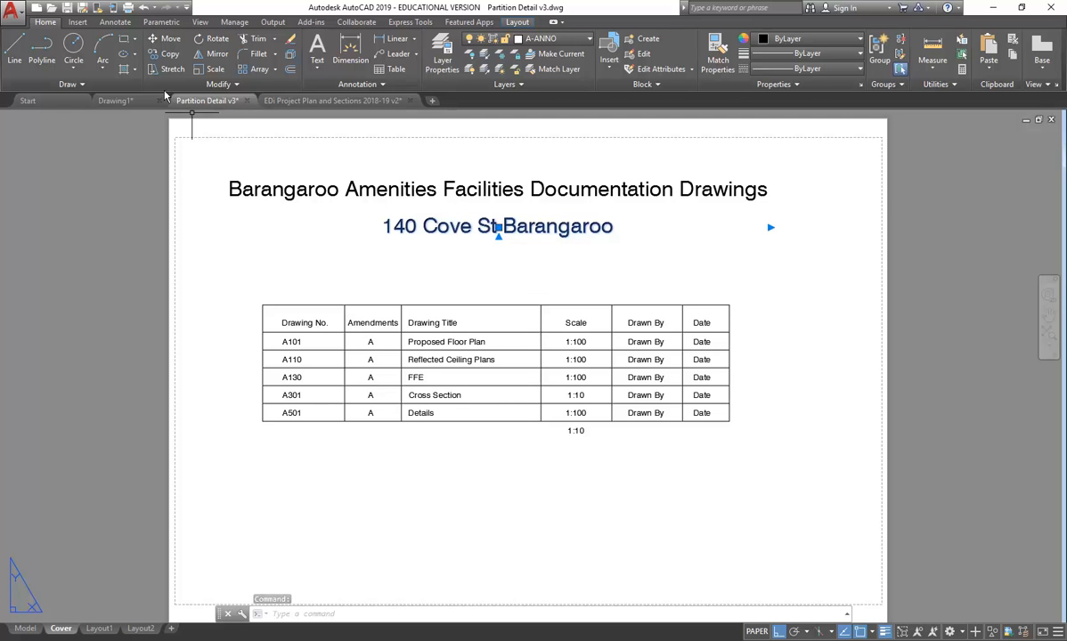
{"action": "left_click", "coordinate": [163, 54]}
{"action": "left_click", "coordinate": [321, 226]}
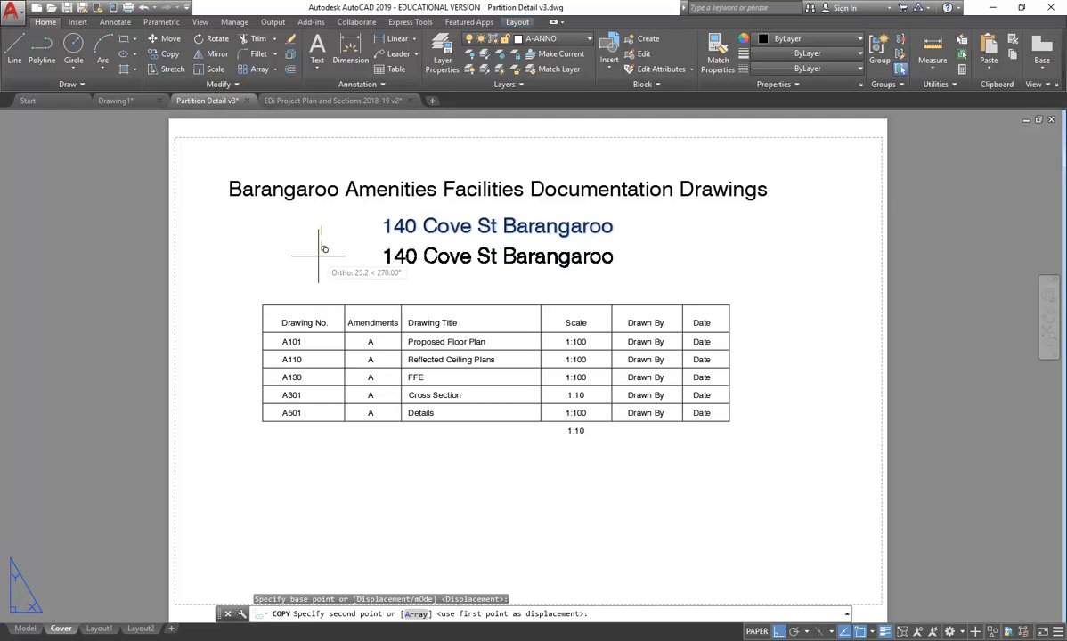
{"action": "left_click", "coordinate": [418, 260]}
{"action": "key", "text": "Escape"}
- Replace the copied line's text with 'By' followed by the author's name
{"action": "double_click", "coordinate": [456, 259]}
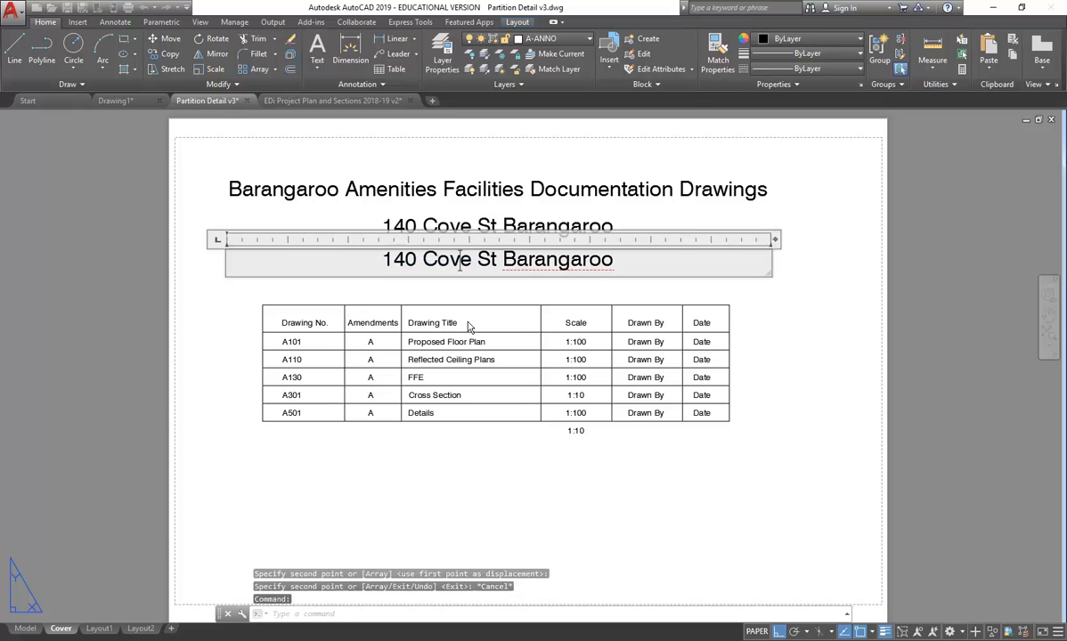
{"action": "left_click_drag", "start_coordinate": [626, 262], "coordinate": [274, 272]}
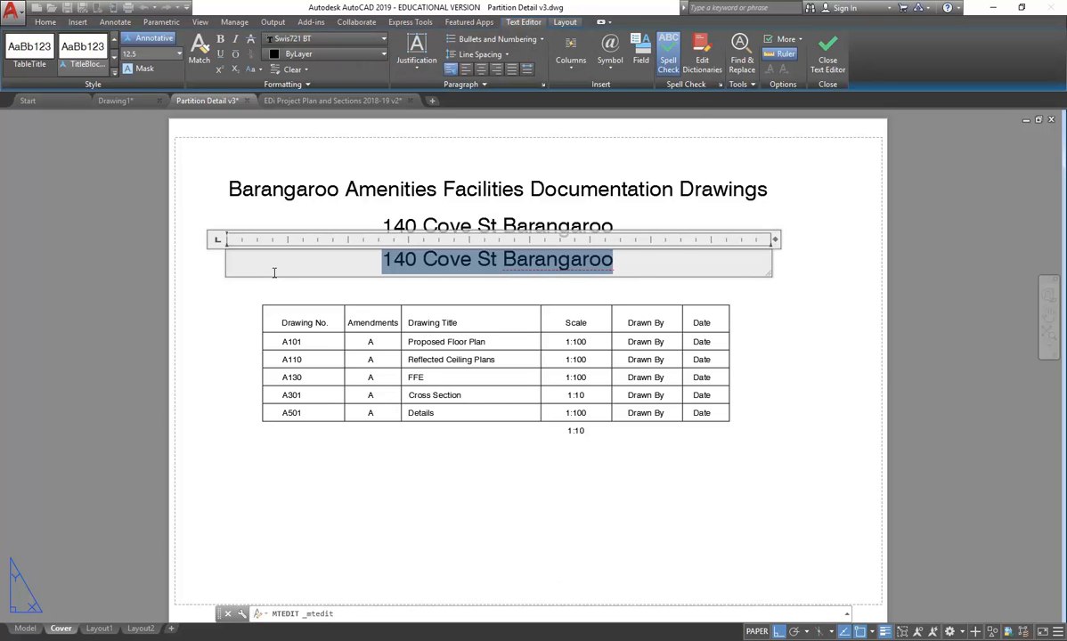
{"action": "type", "text": "By"}
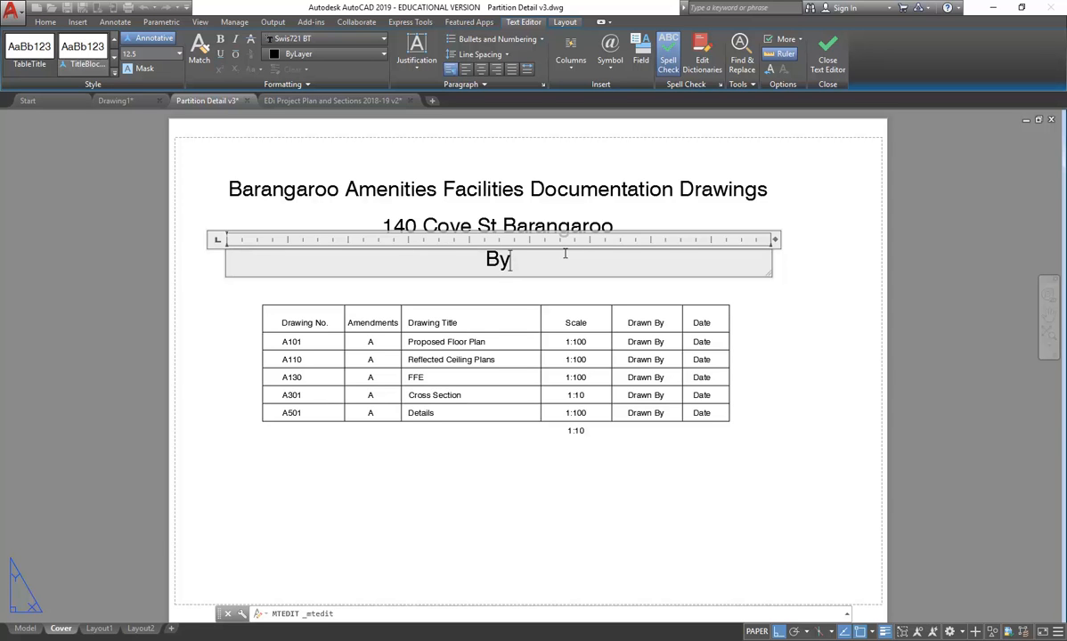
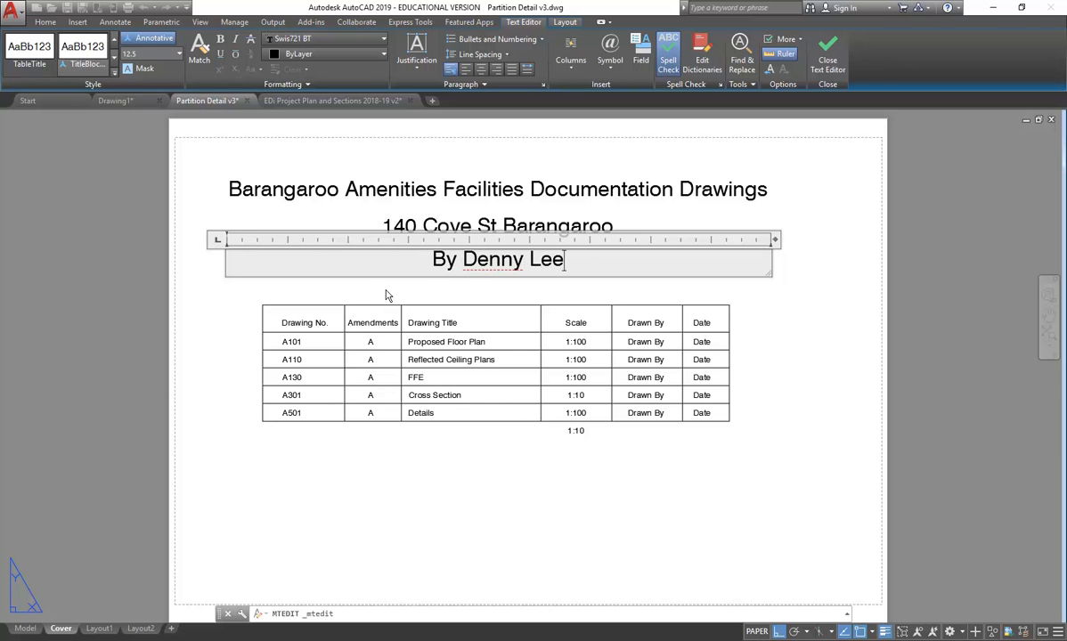
{"action": "left_click", "coordinate": [360, 272]}
{"action": "left_click", "coordinate": [491, 260]}
- Set the byline's paper text height to 8 in the Properties palette, then close it
{"action": "right_click", "coordinate": [452, 249]}
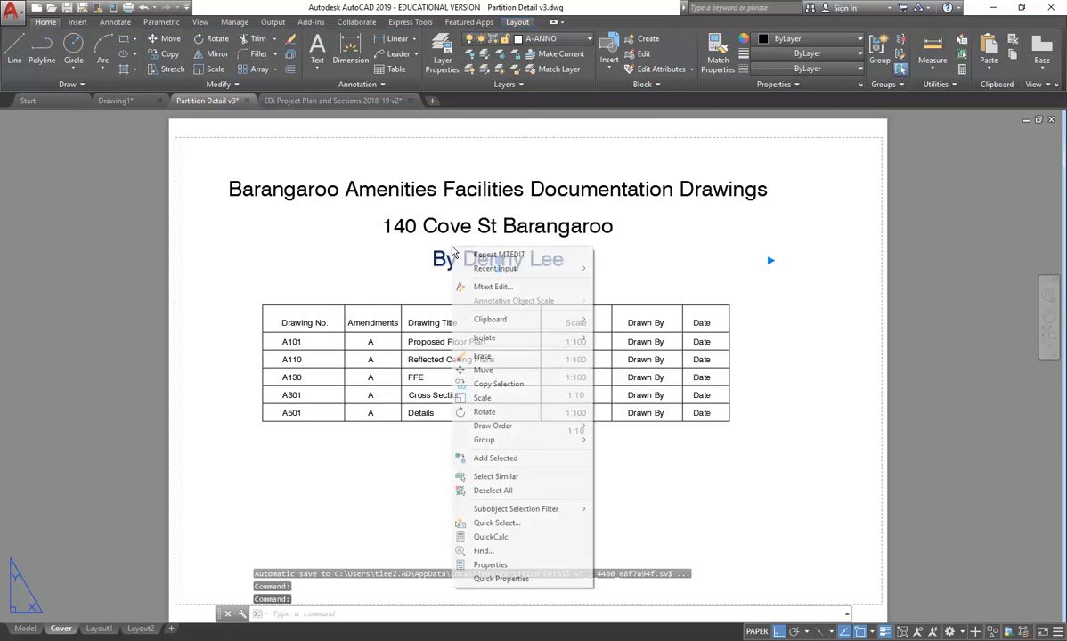
{"action": "left_click", "coordinate": [489, 565]}
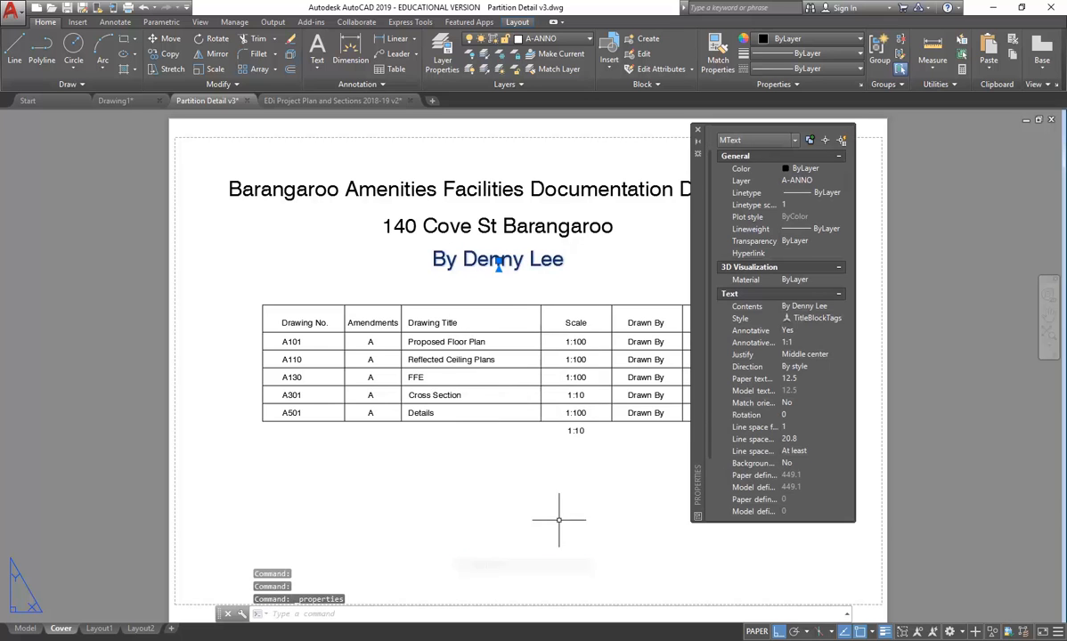
{"action": "left_click", "coordinate": [806, 380]}
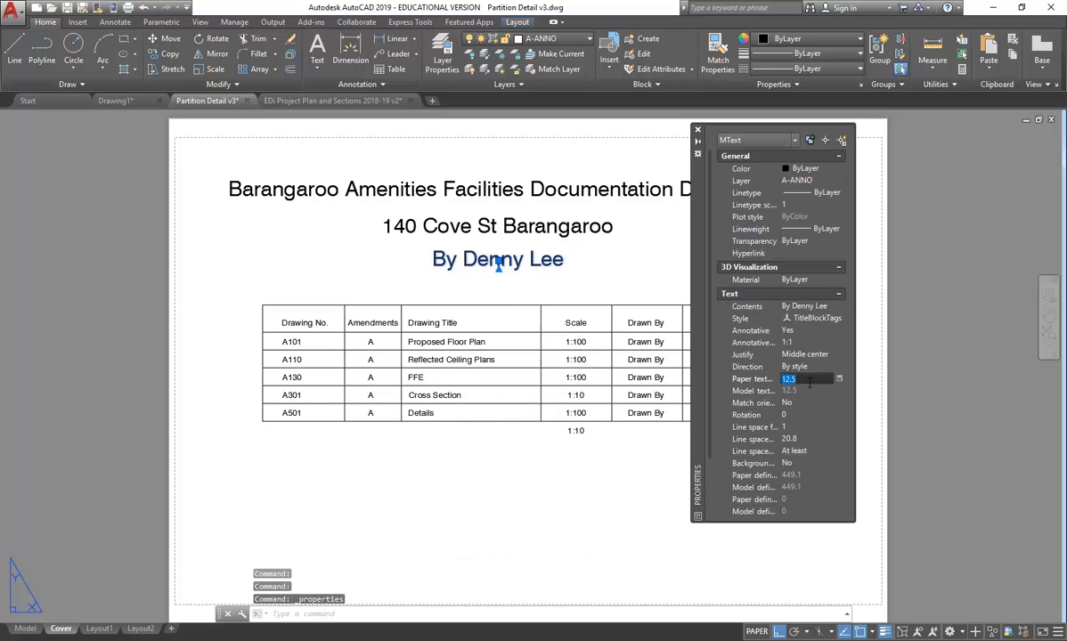
{"action": "type", "text": "8."}
{"action": "key", "text": "Return"}
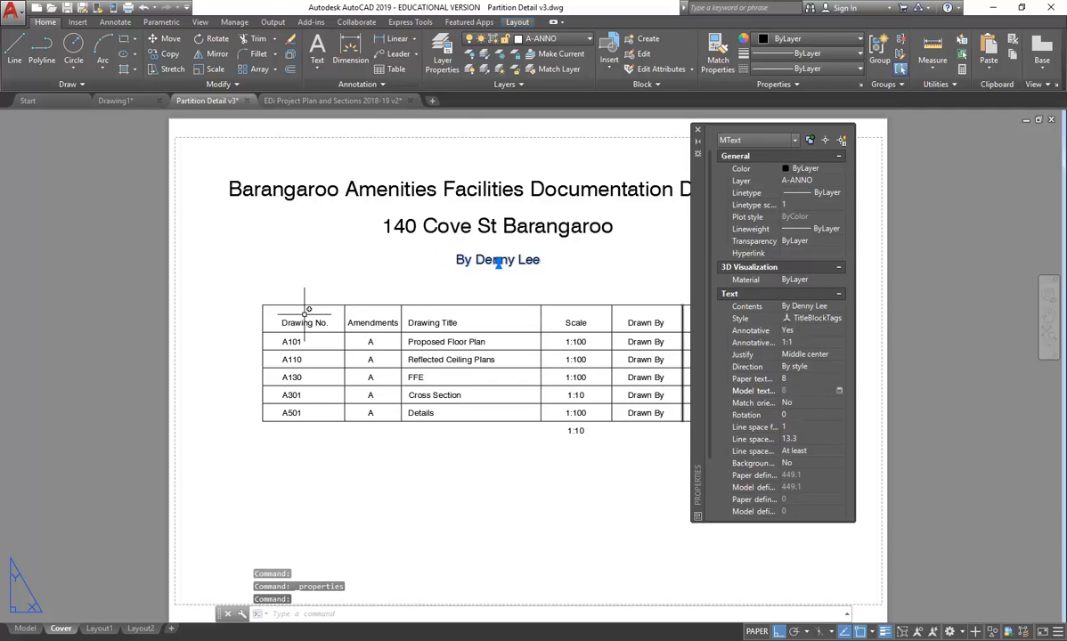
{"action": "key", "text": "Escape"}
{"action": "key", "text": "Escape"}
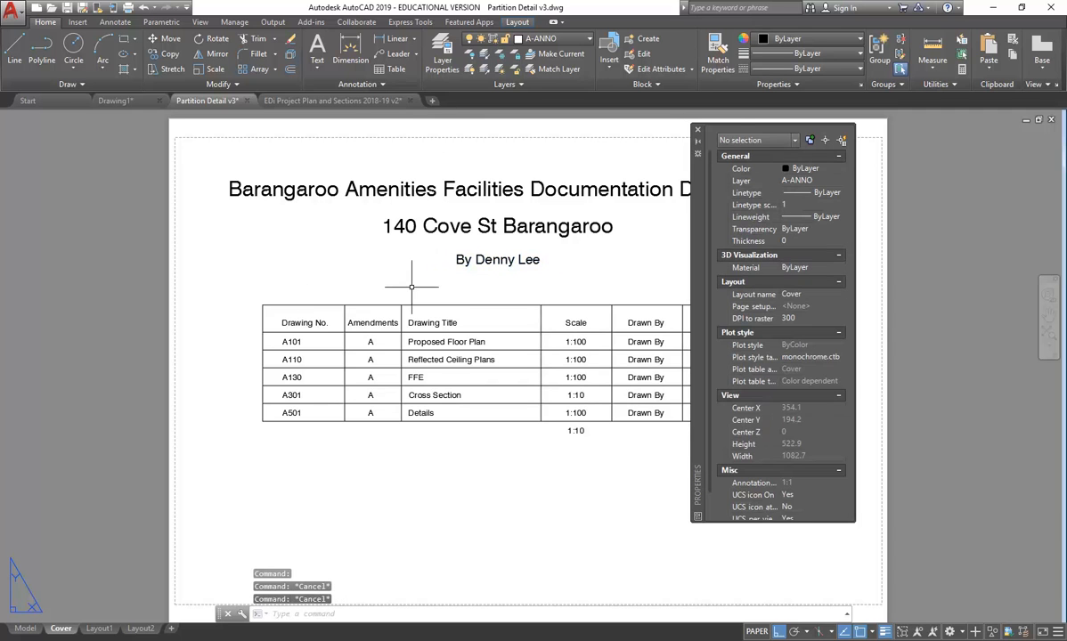
{"action": "left_click", "coordinate": [698, 130]}
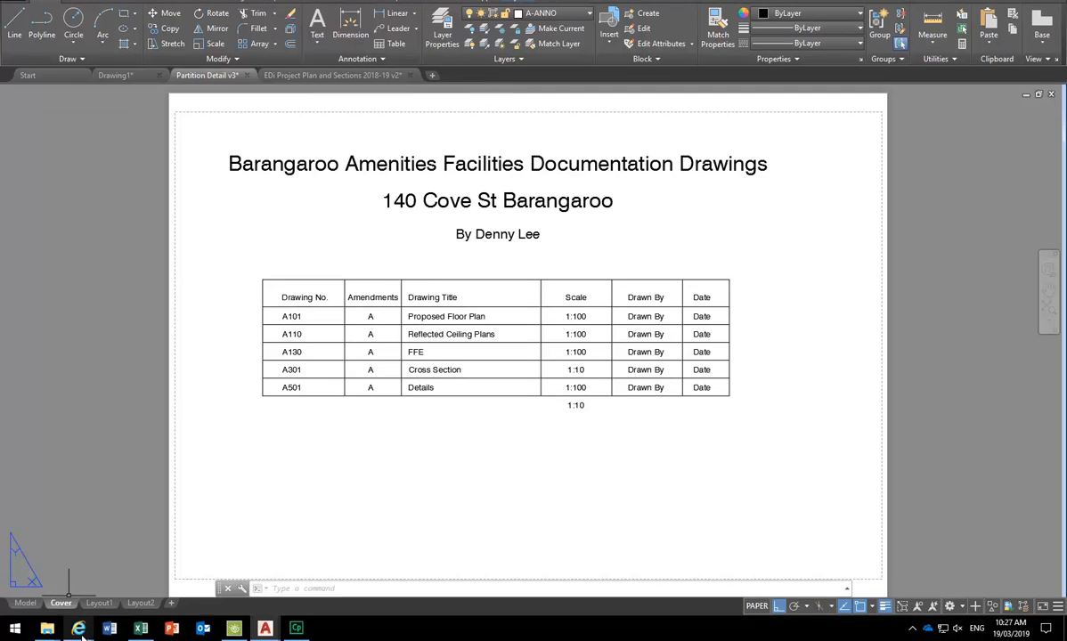
- Switch to the web browser window from the taskbar
{"action": "mouse_move", "coordinate": [79, 628]}
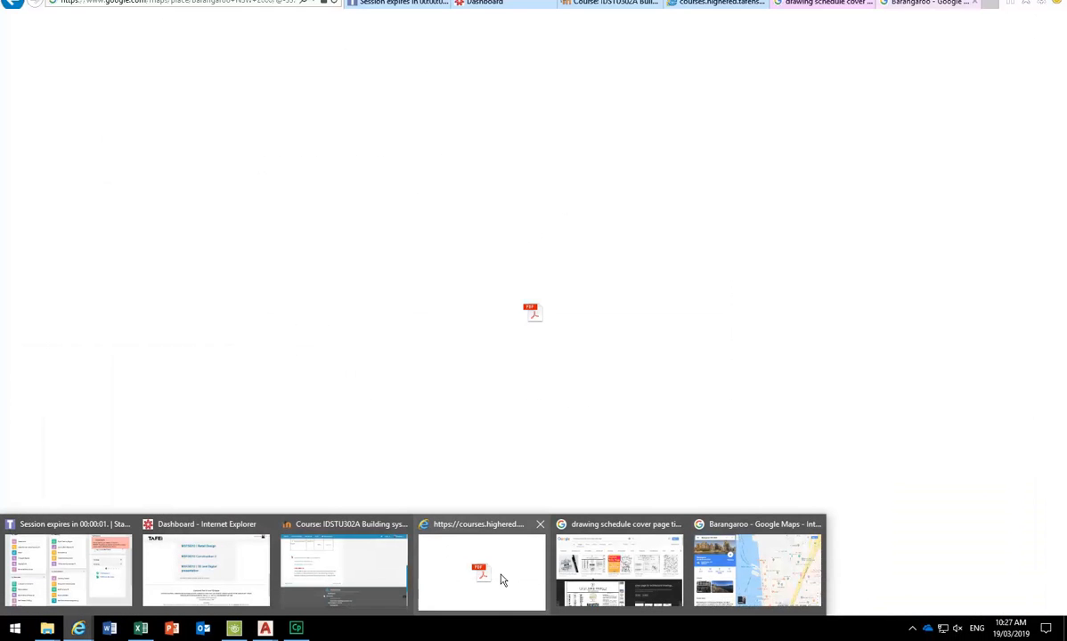
{"action": "mouse_move", "coordinate": [246, 561]}
{"action": "left_click", "coordinate": [619, 570]}
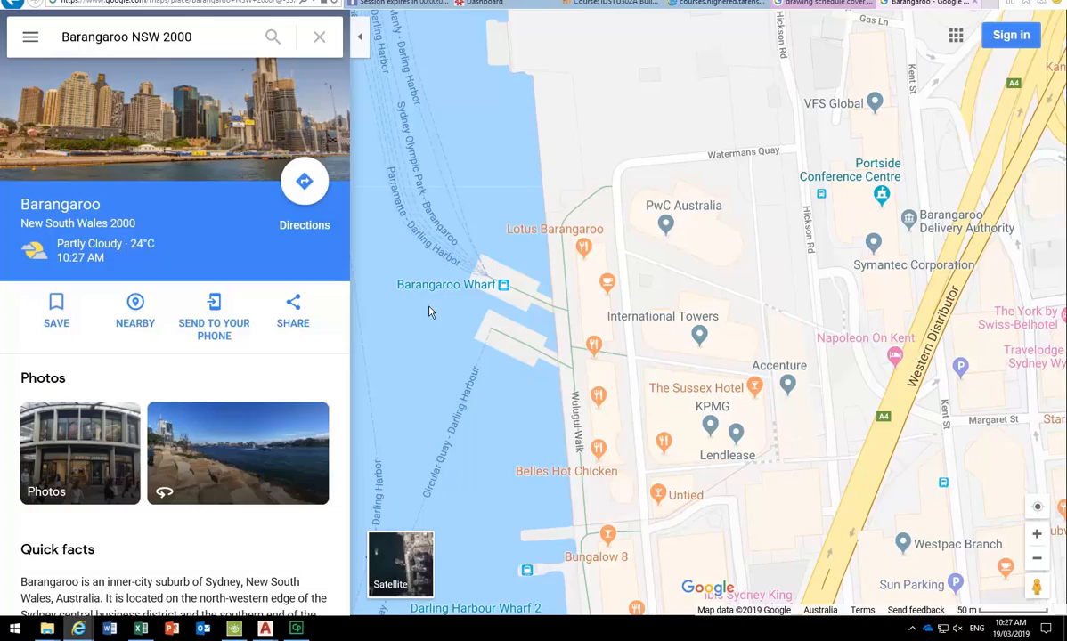